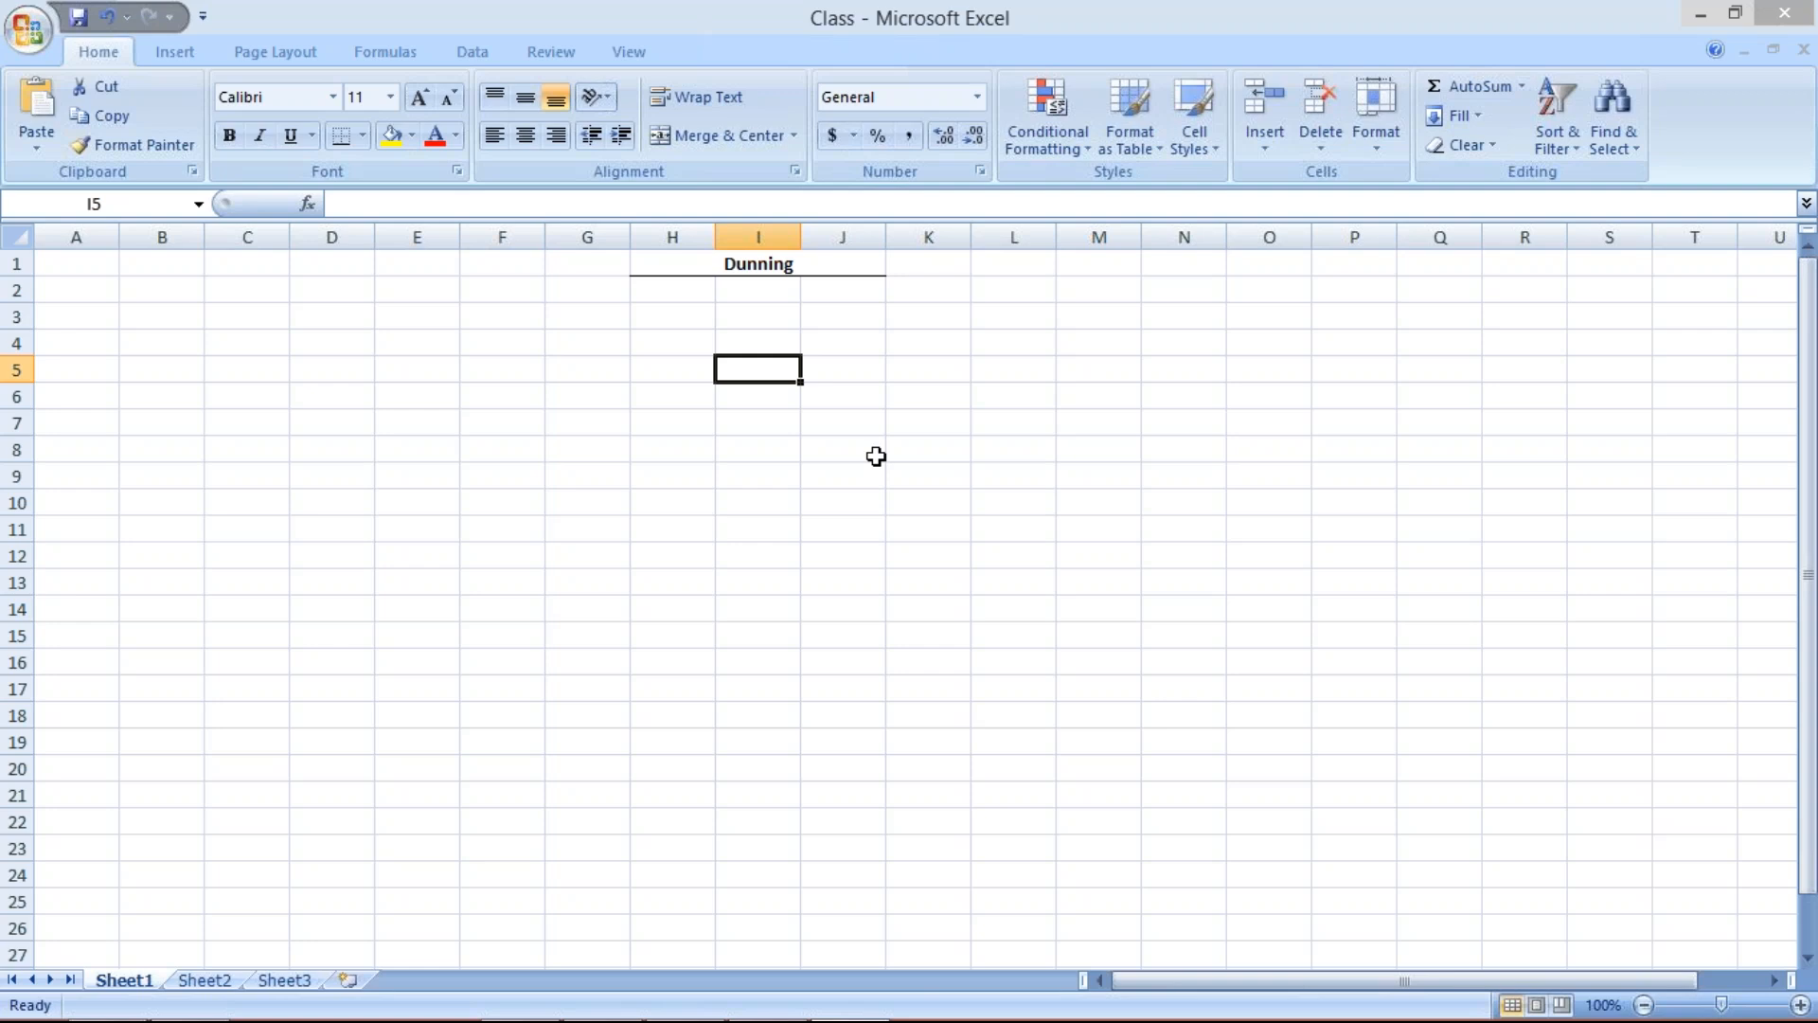
Under the Dunning heading, enter 90% in cell H3 and the label "ontime" in I3
left_click(676, 312)
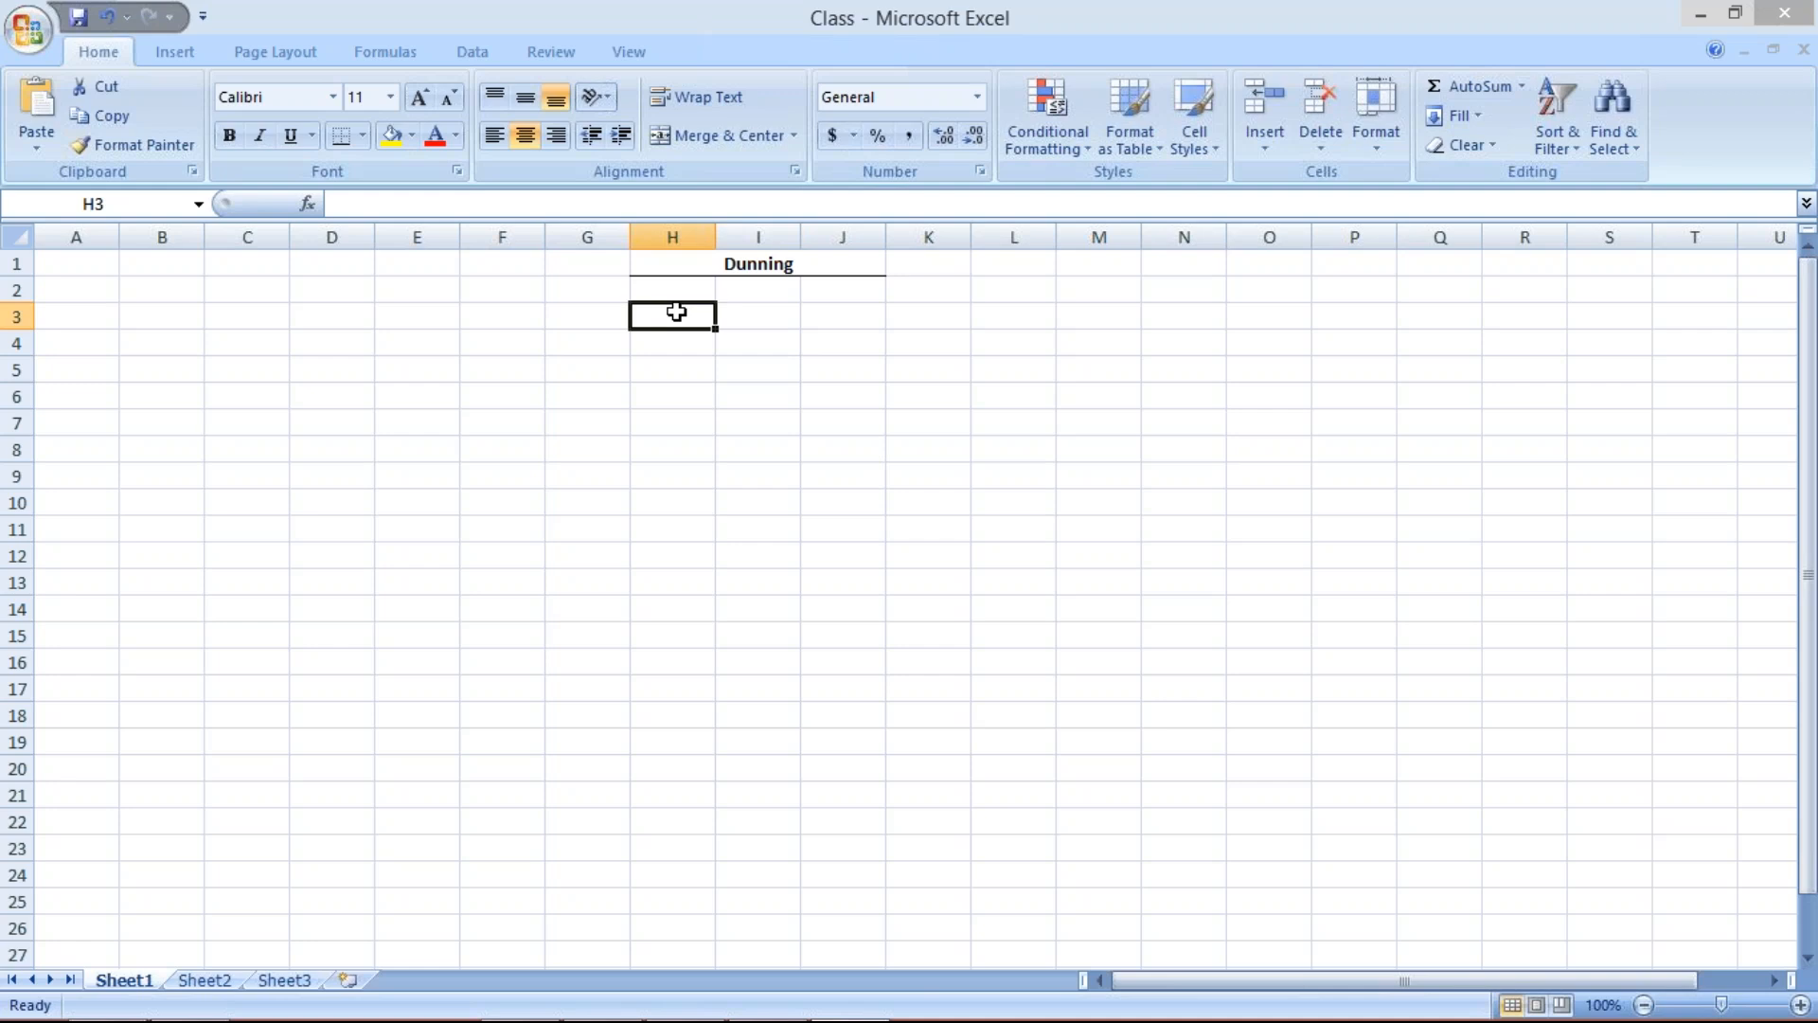
type("90")
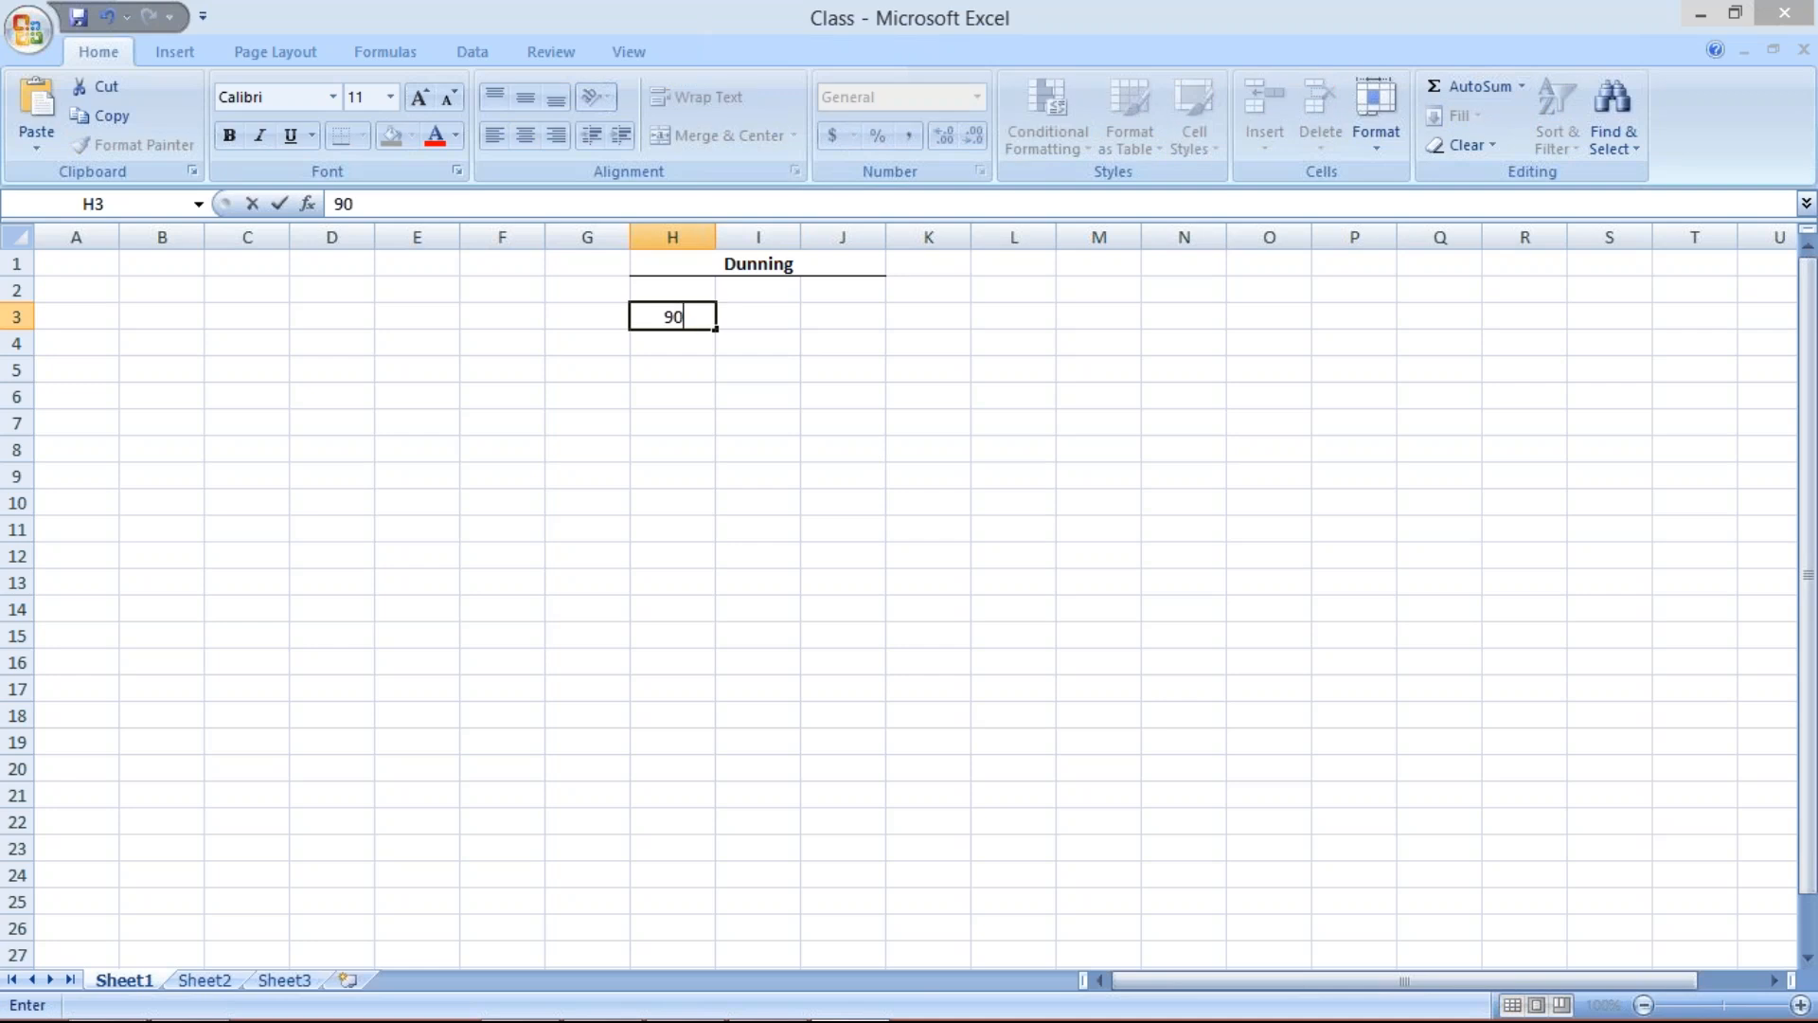
type("%")
key("Tab")
type("ontime")
key("Return")
Enter 10% in cell H4 and the placeholder "x" in I4
type("10")
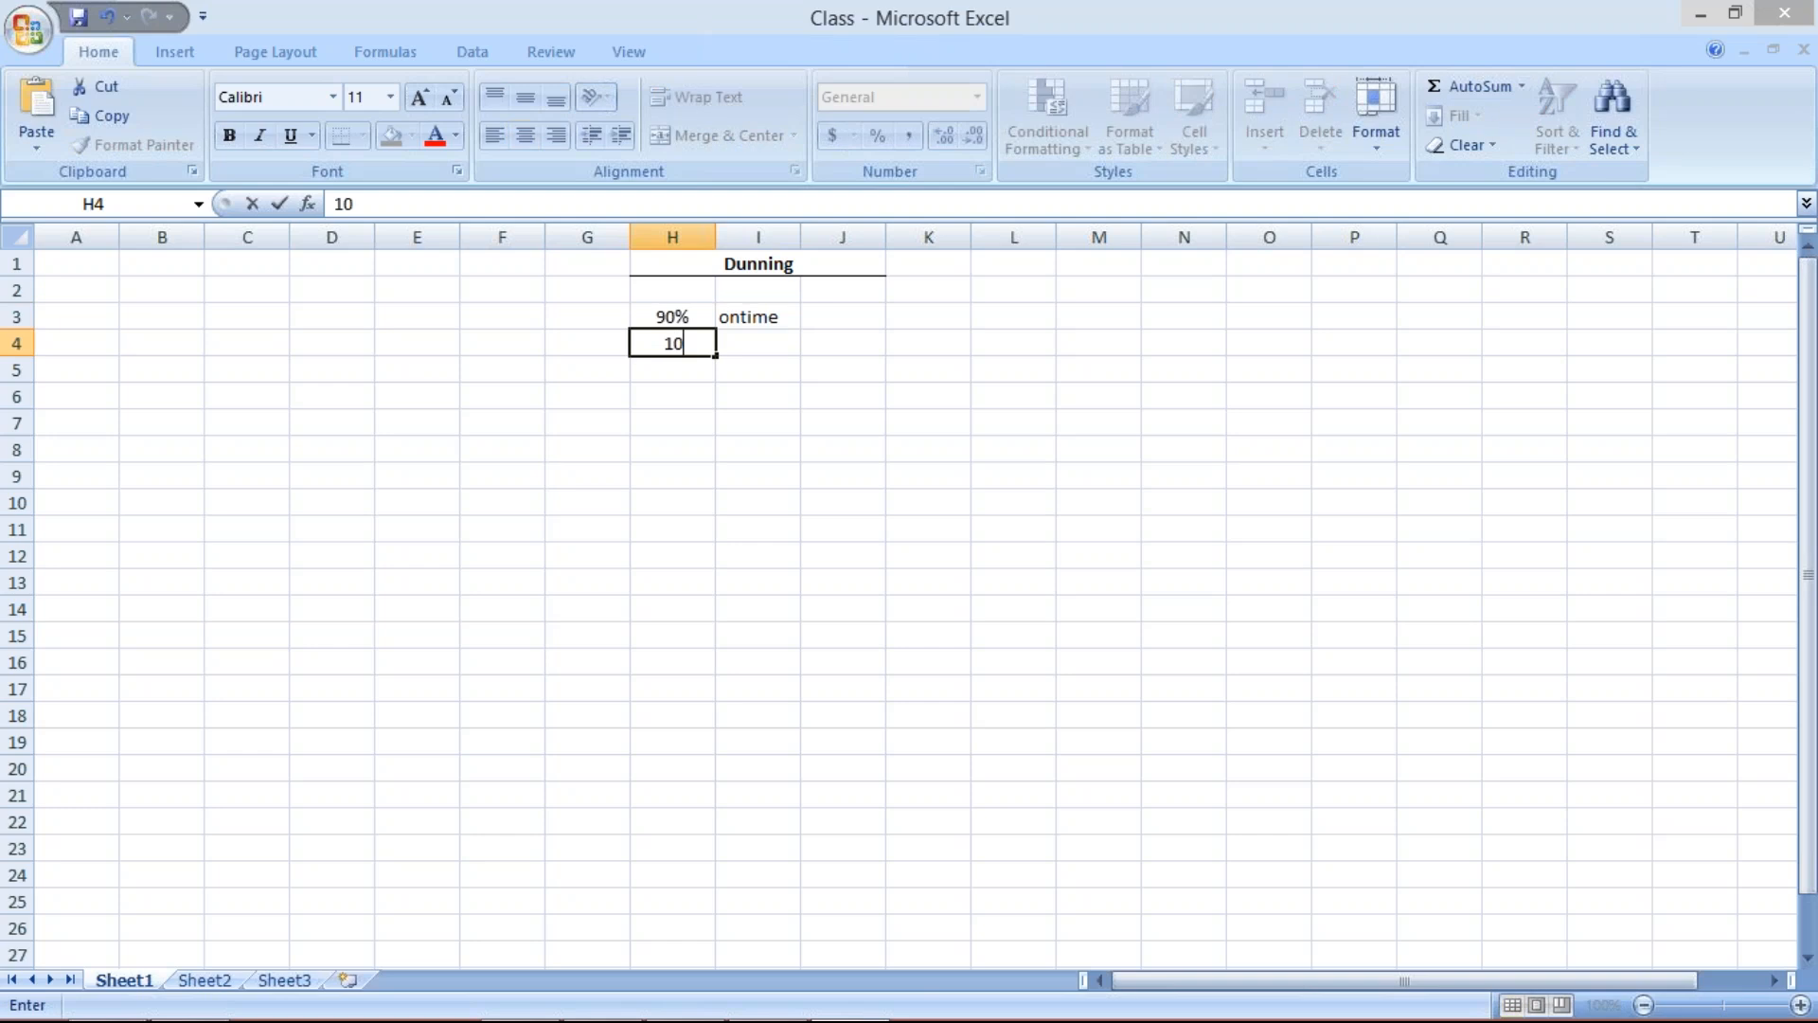
type("%")
key("Tab")
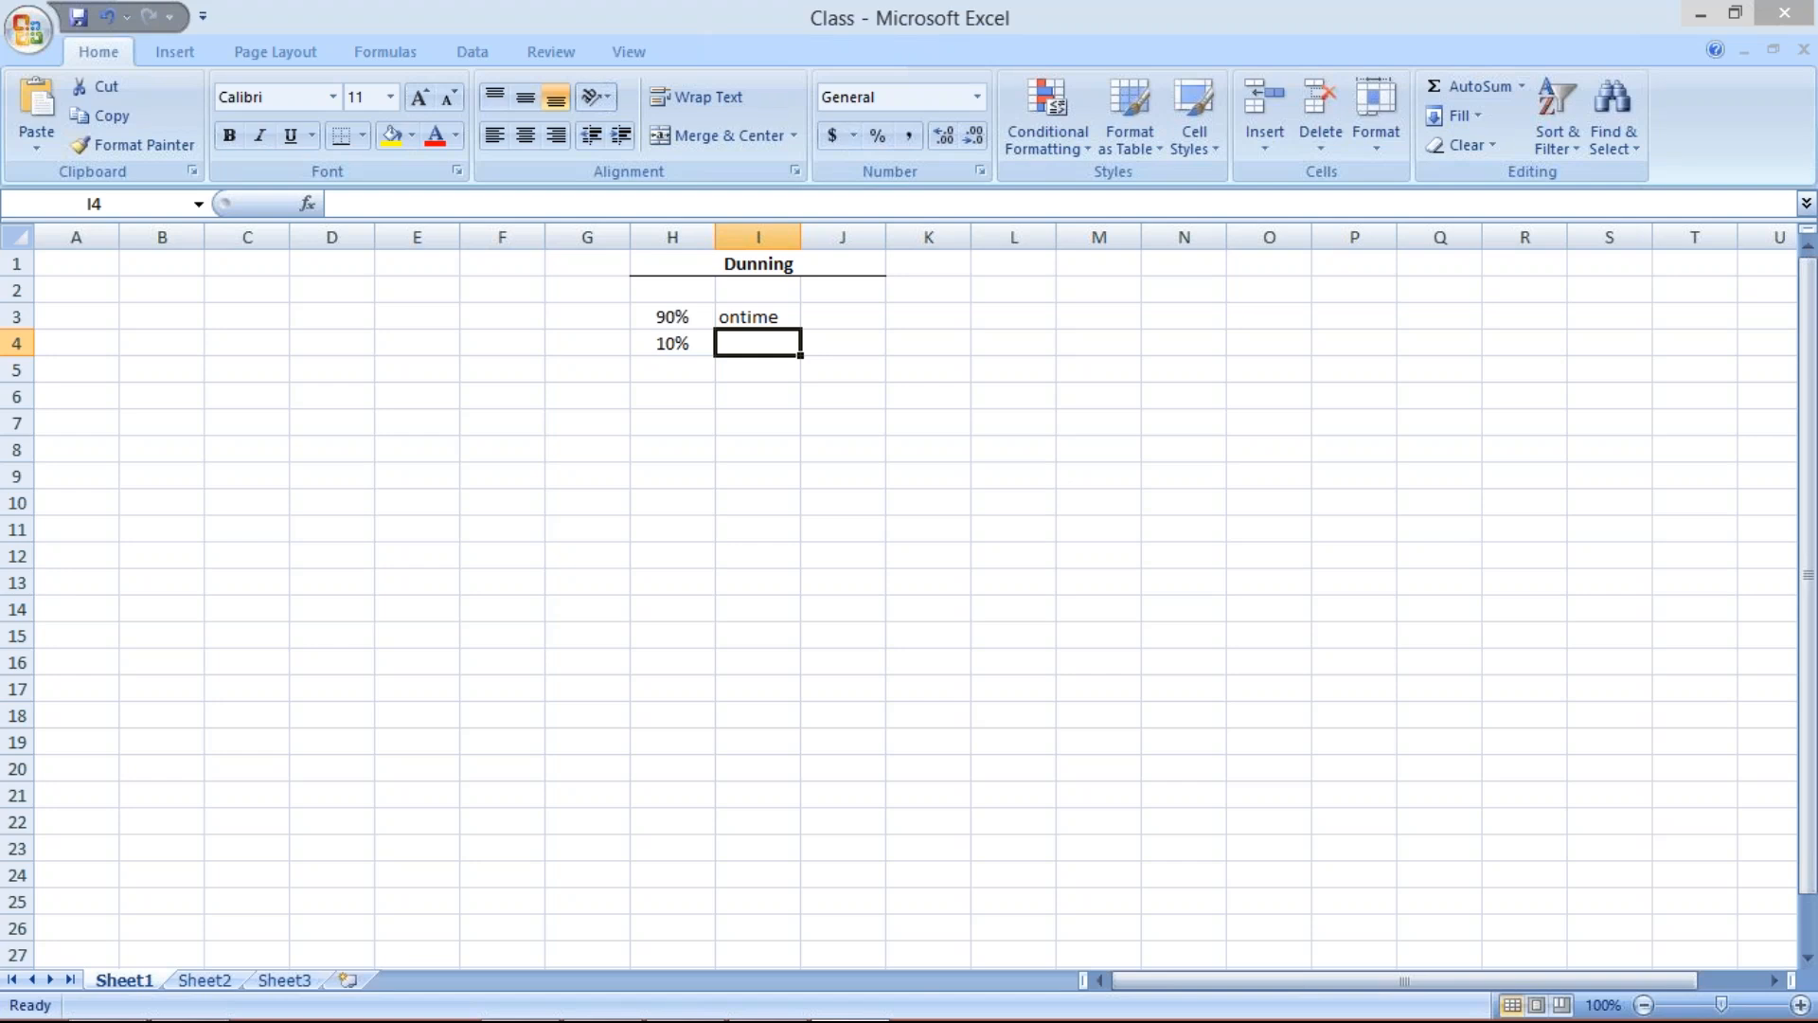
type("x")
key("Return")
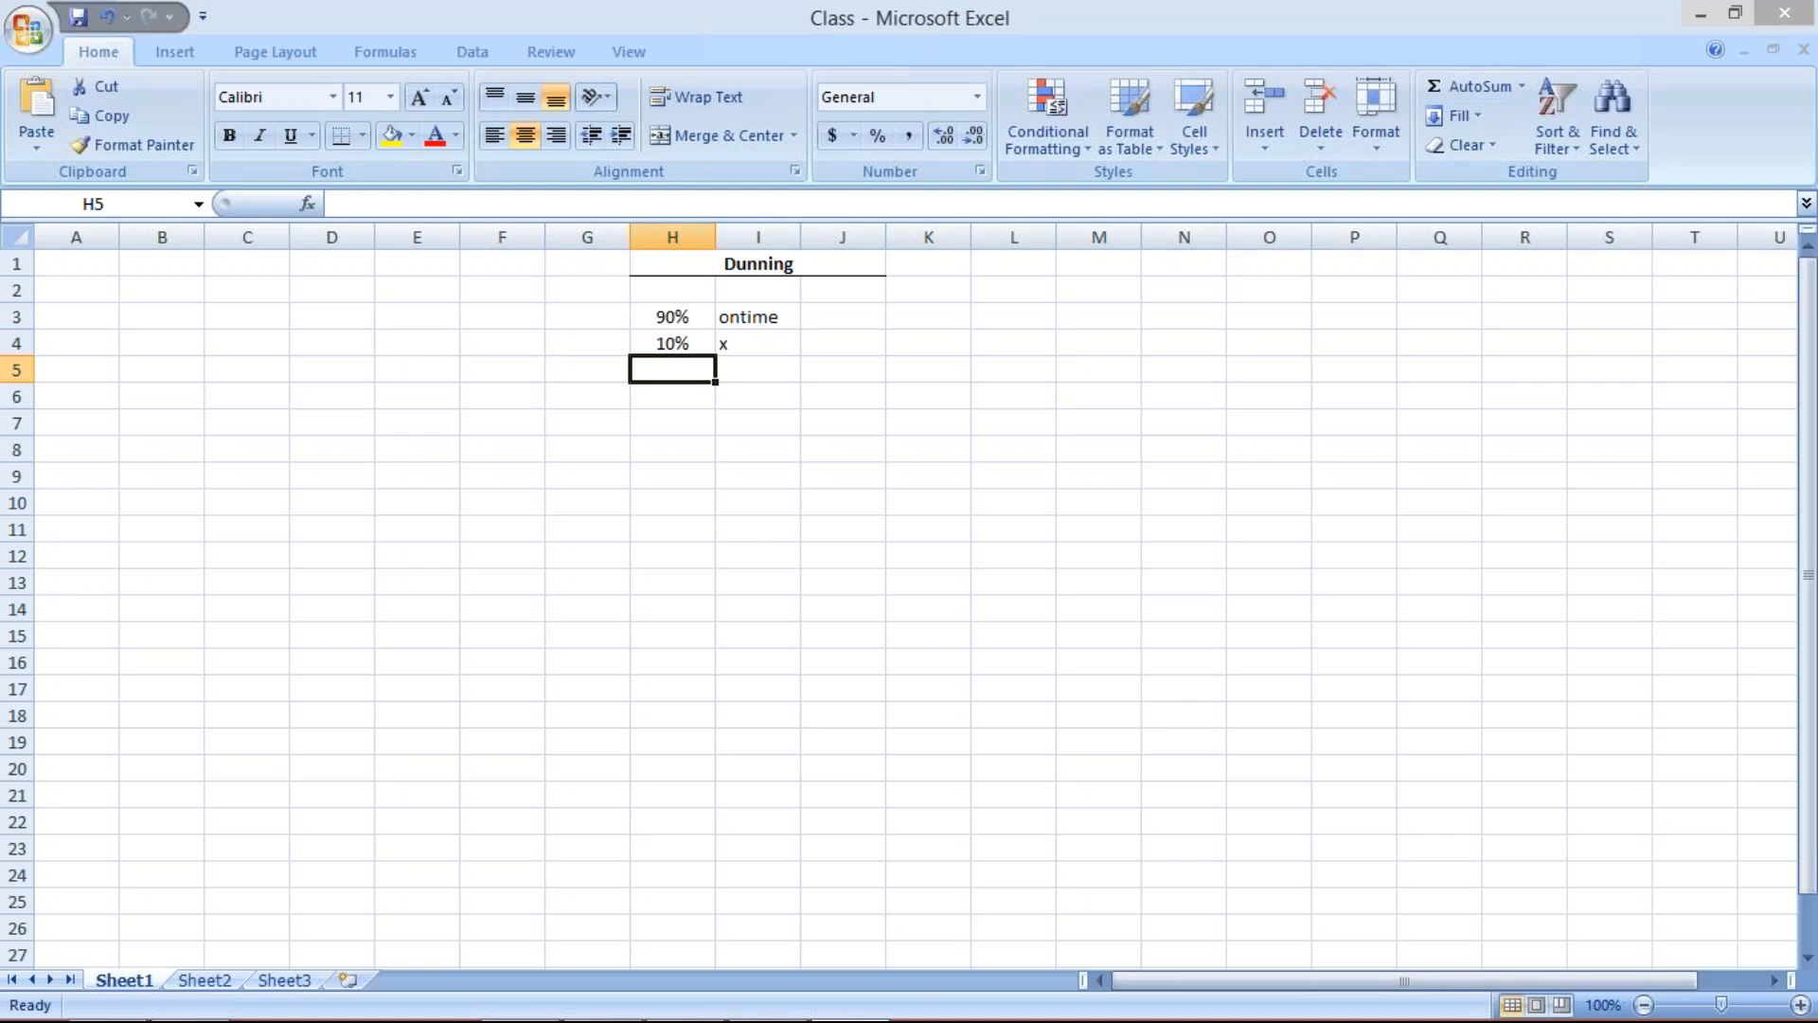
Replace the entry in cell I4 with "30 to 35"
left_click(747, 341)
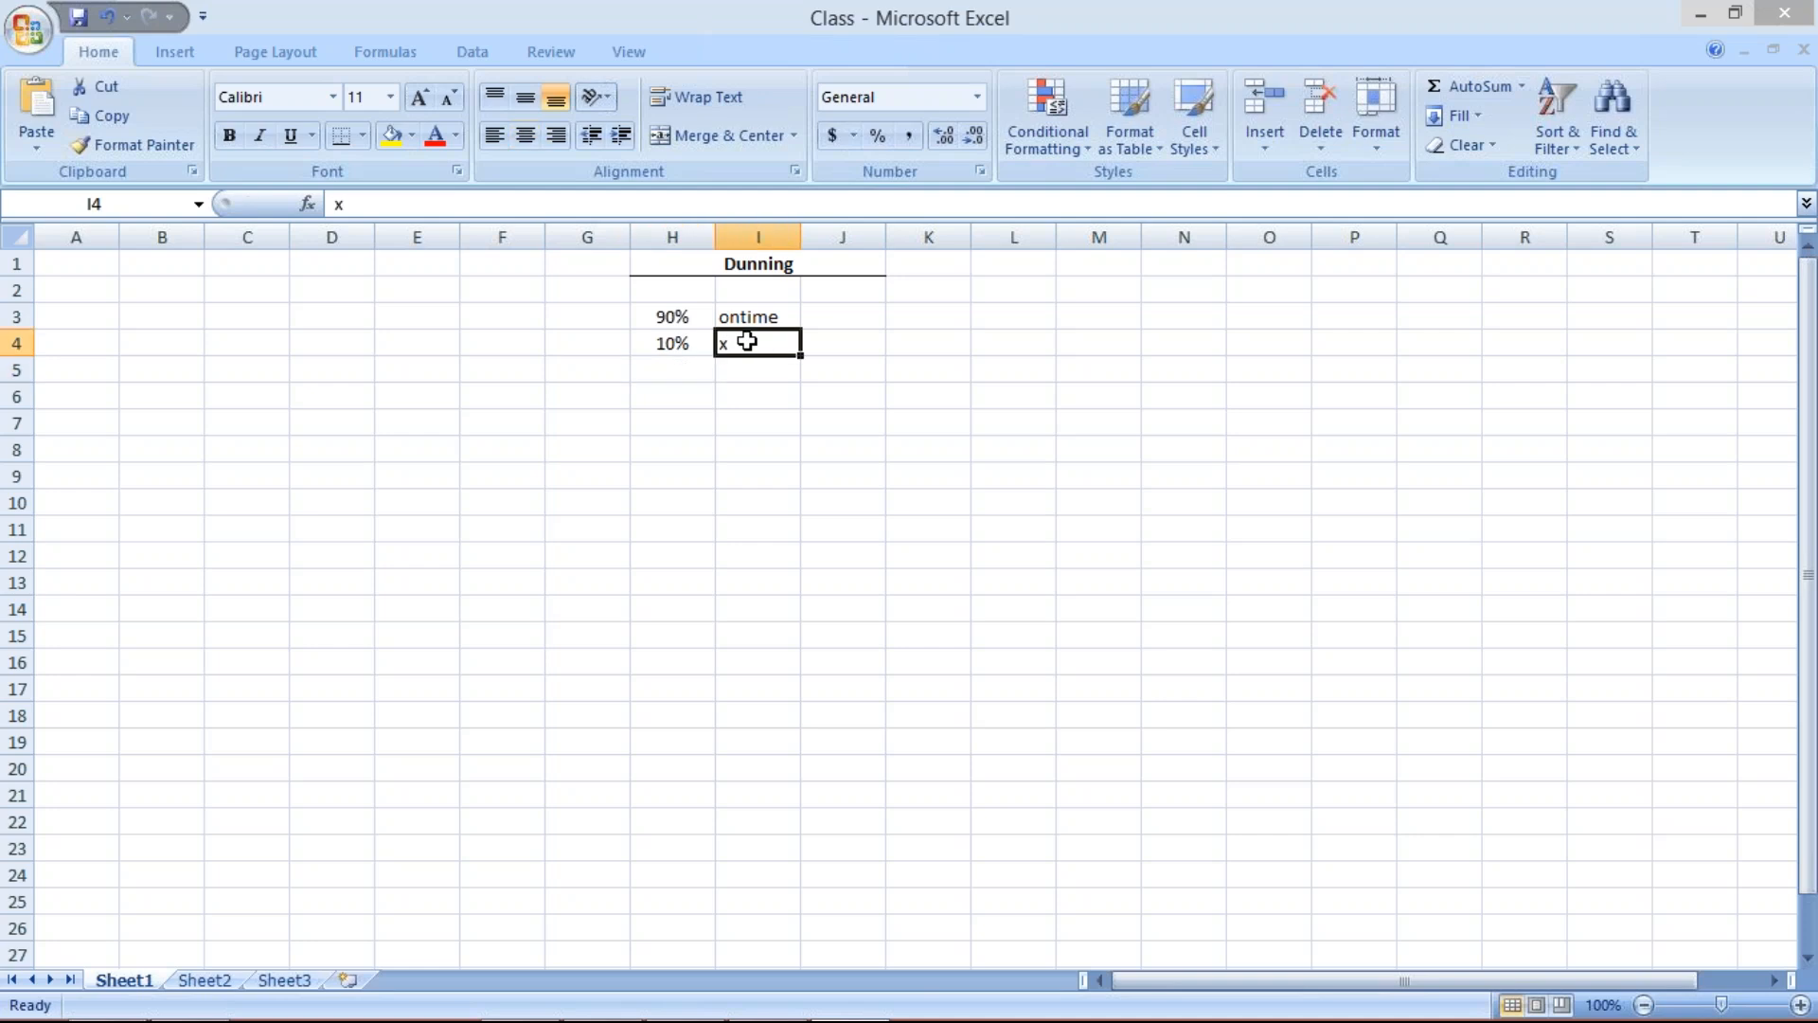
type("30 to 35")
key("Return")
left_click(749, 345)
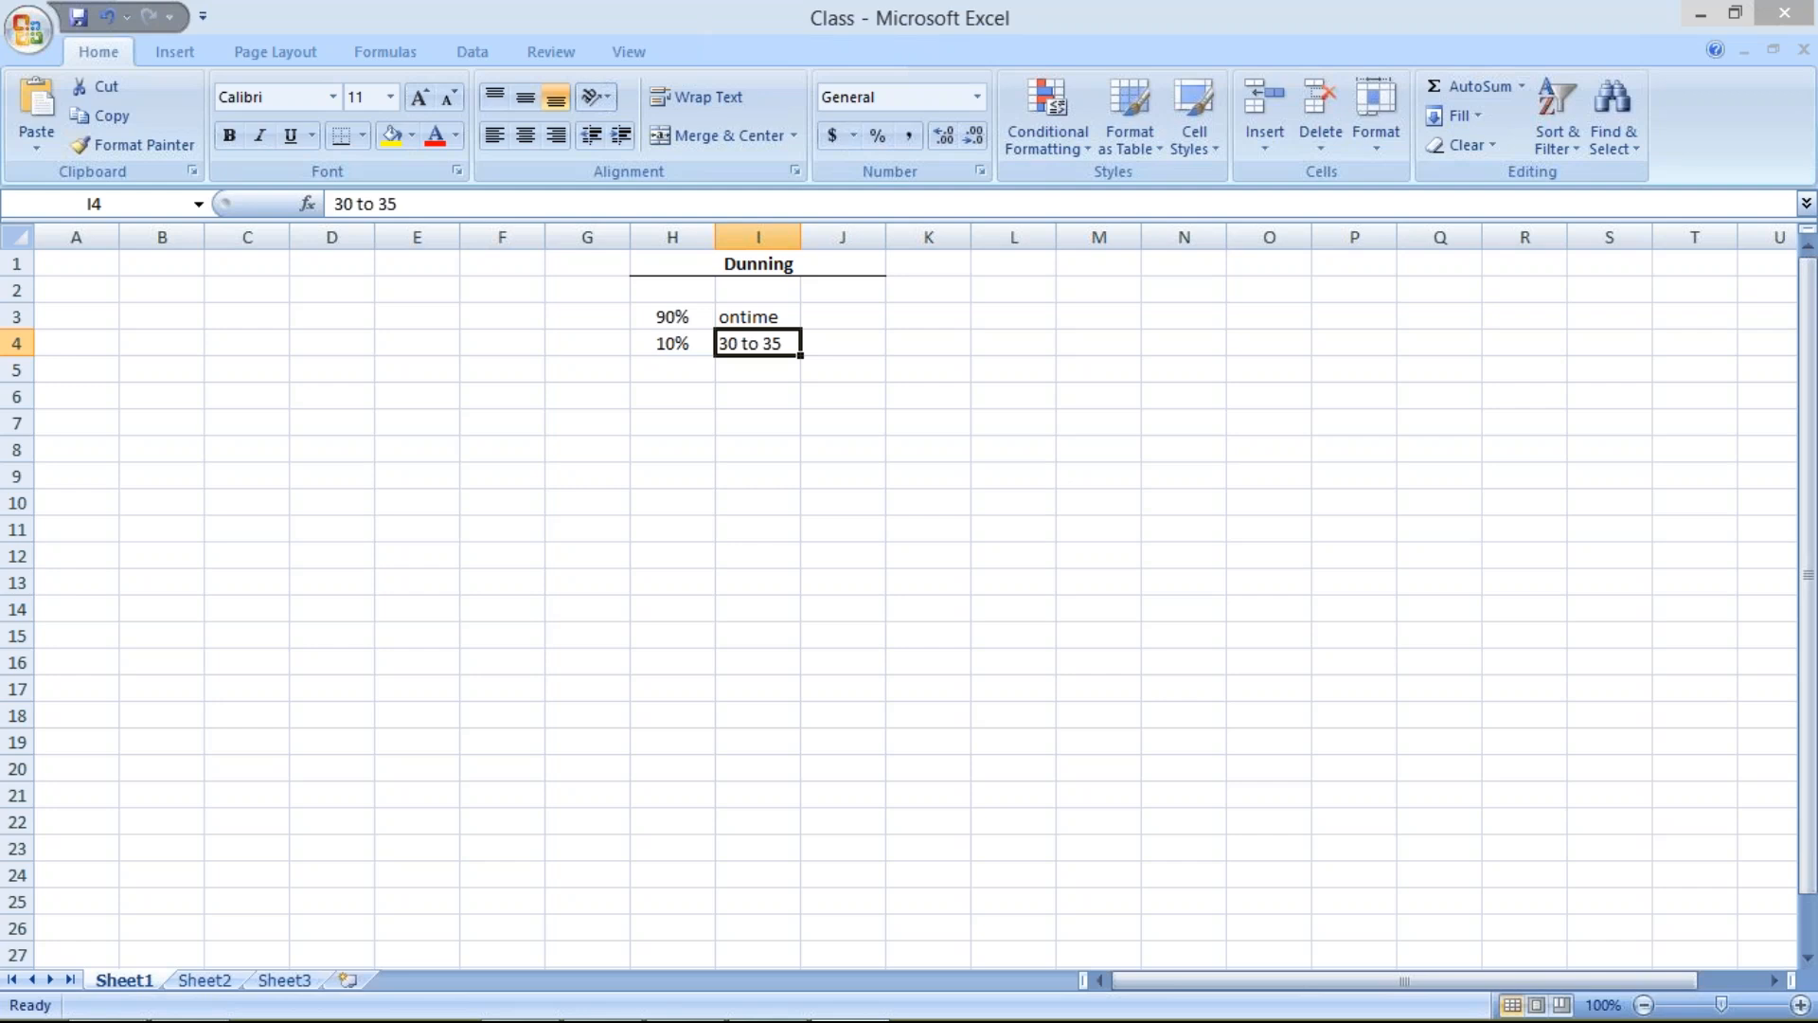
left_click(678, 377)
left_click(676, 402)
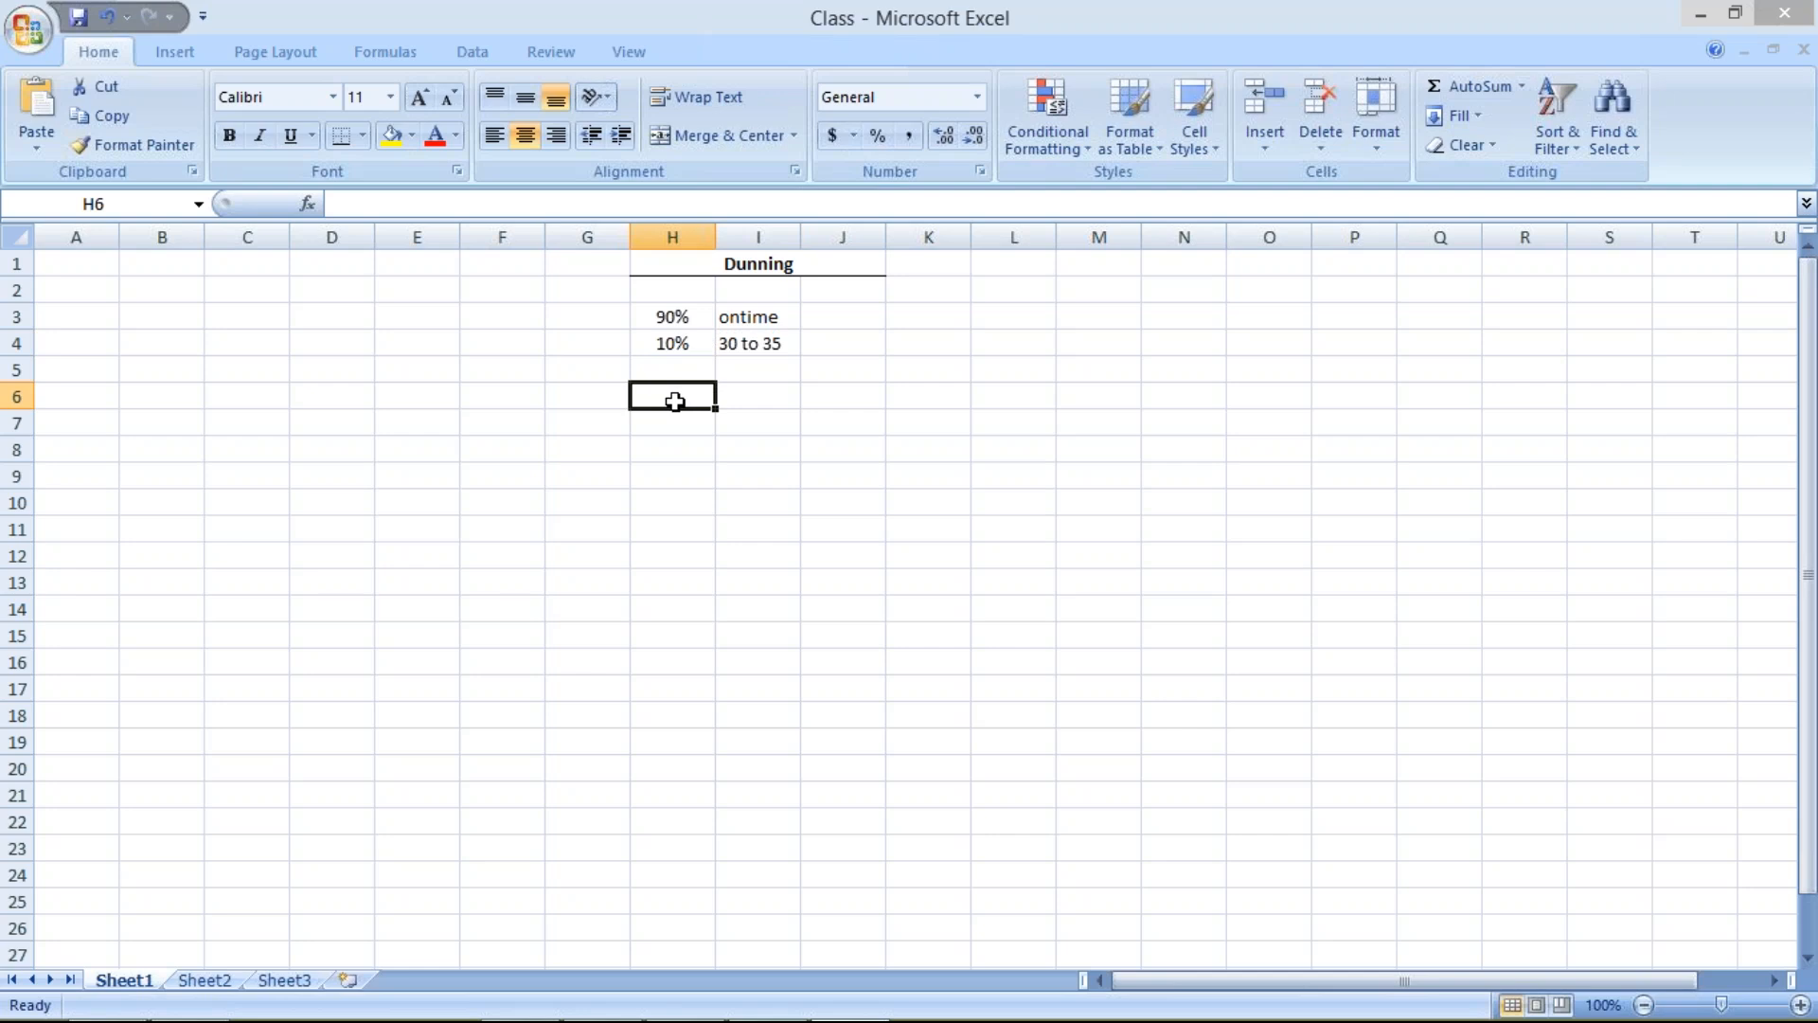
Set the entry in cell I4, beside the 10% share, to "x"
left_click_drag(673, 310, 759, 333)
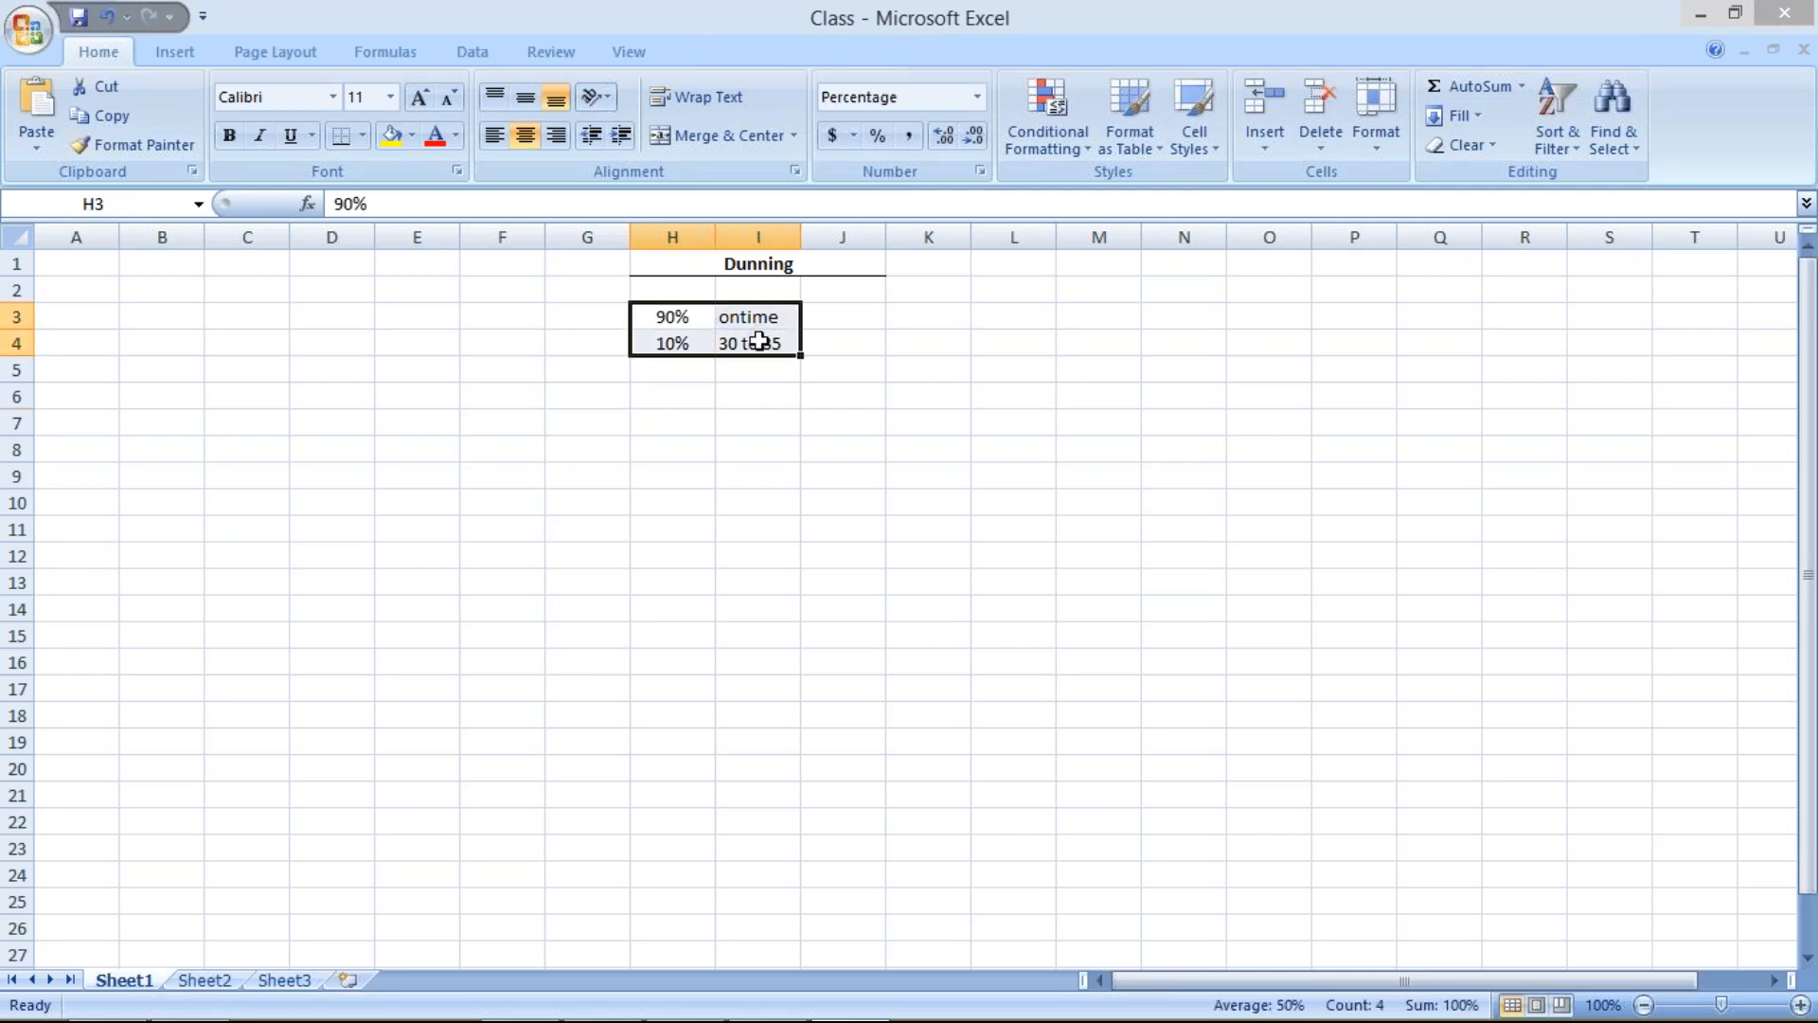
left_click(759, 343)
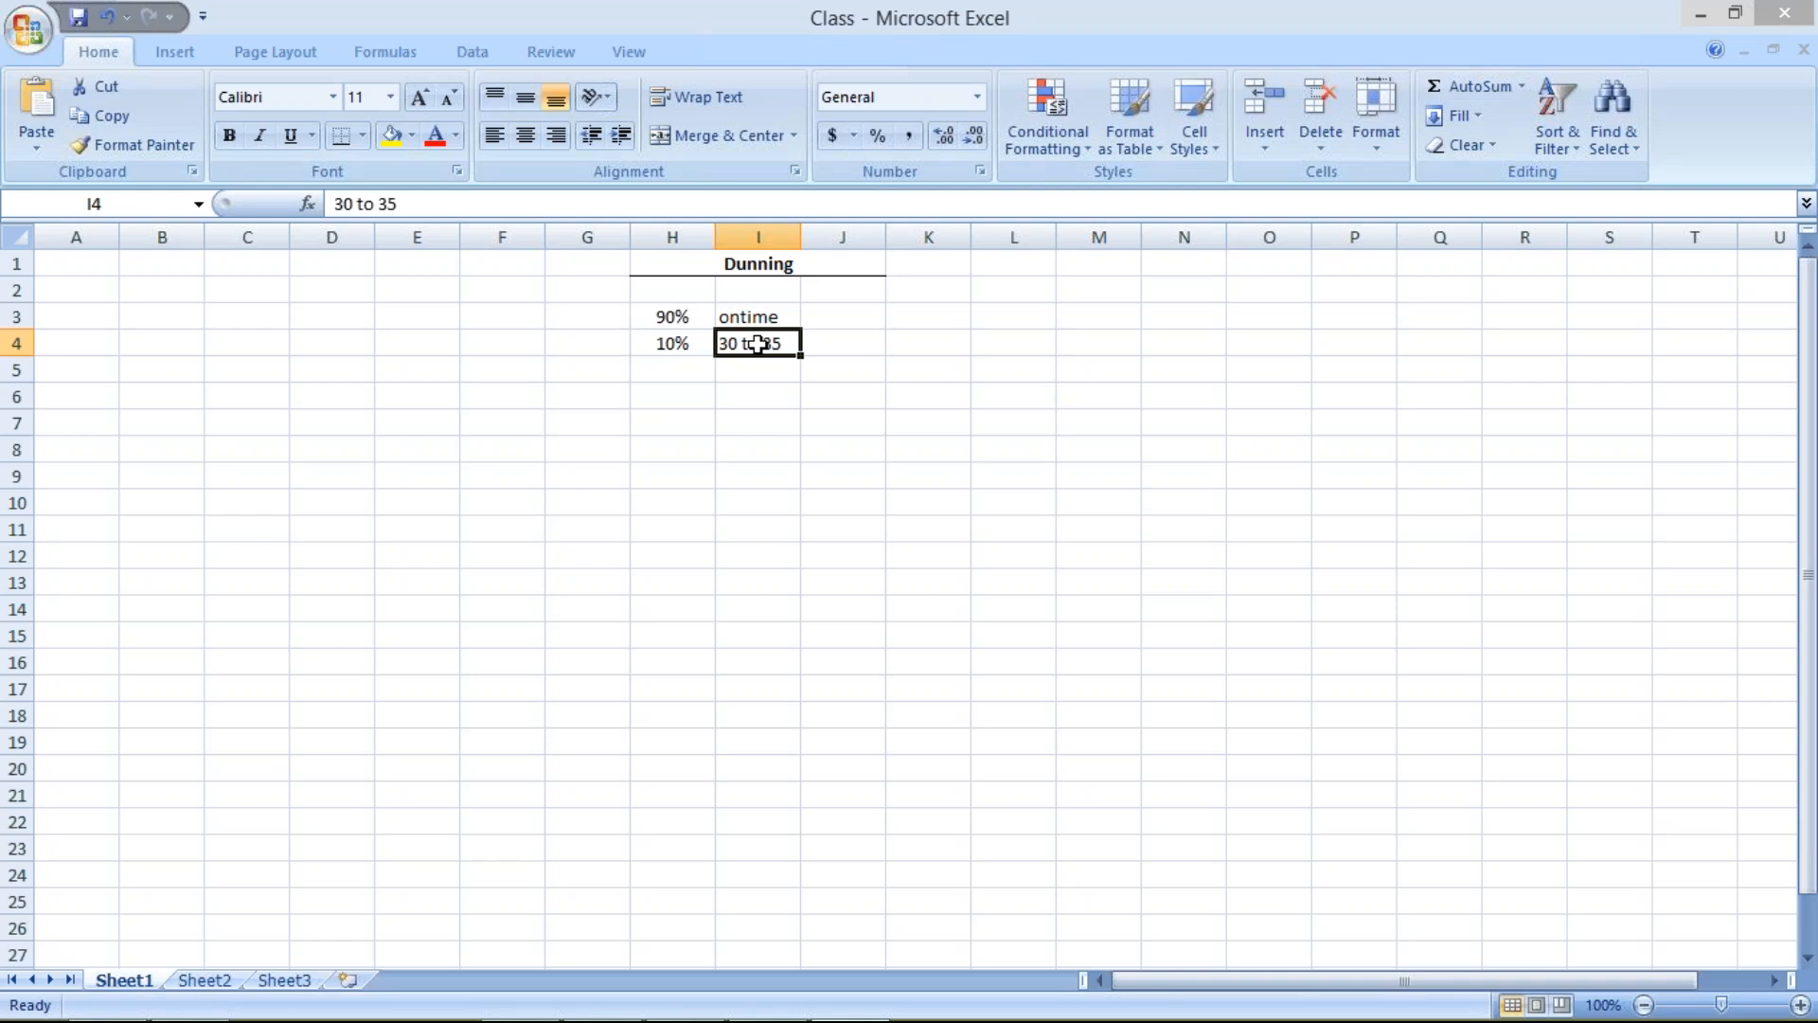
type("x")
key("Return")
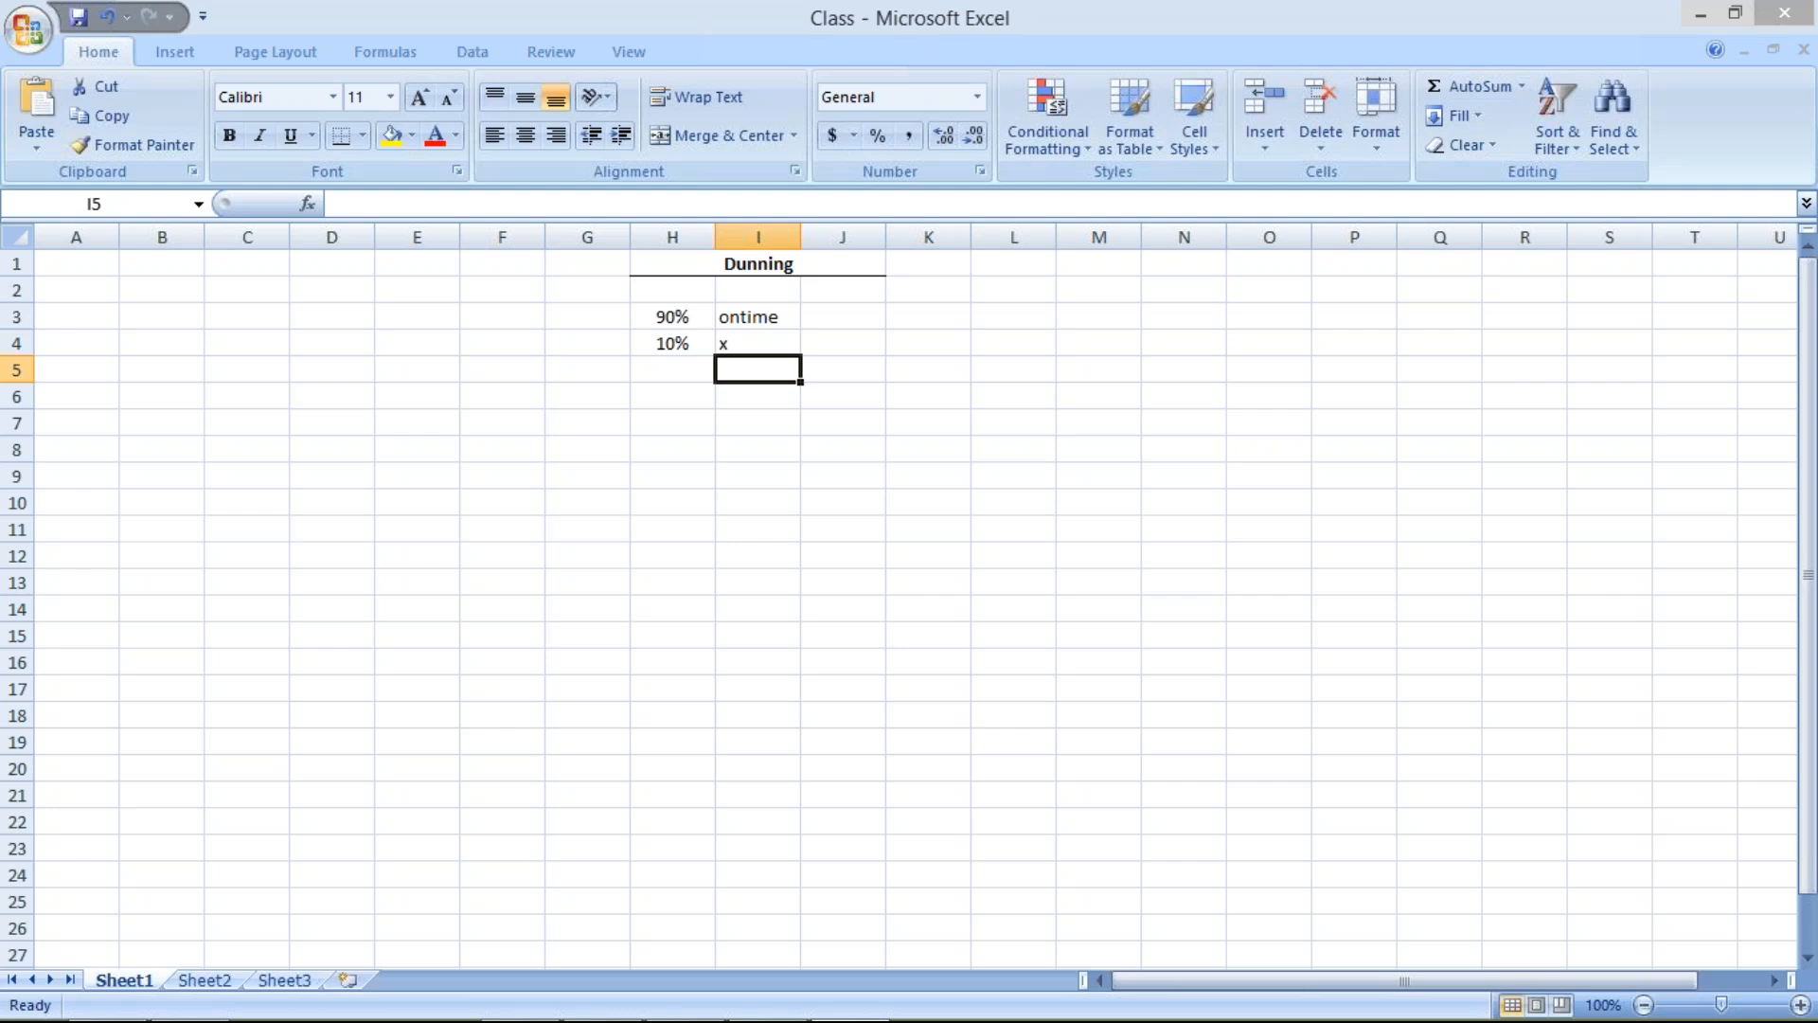
Enter the customer company name "xyz ltd" in cell H6 as the heading for a new list
left_click(677, 420)
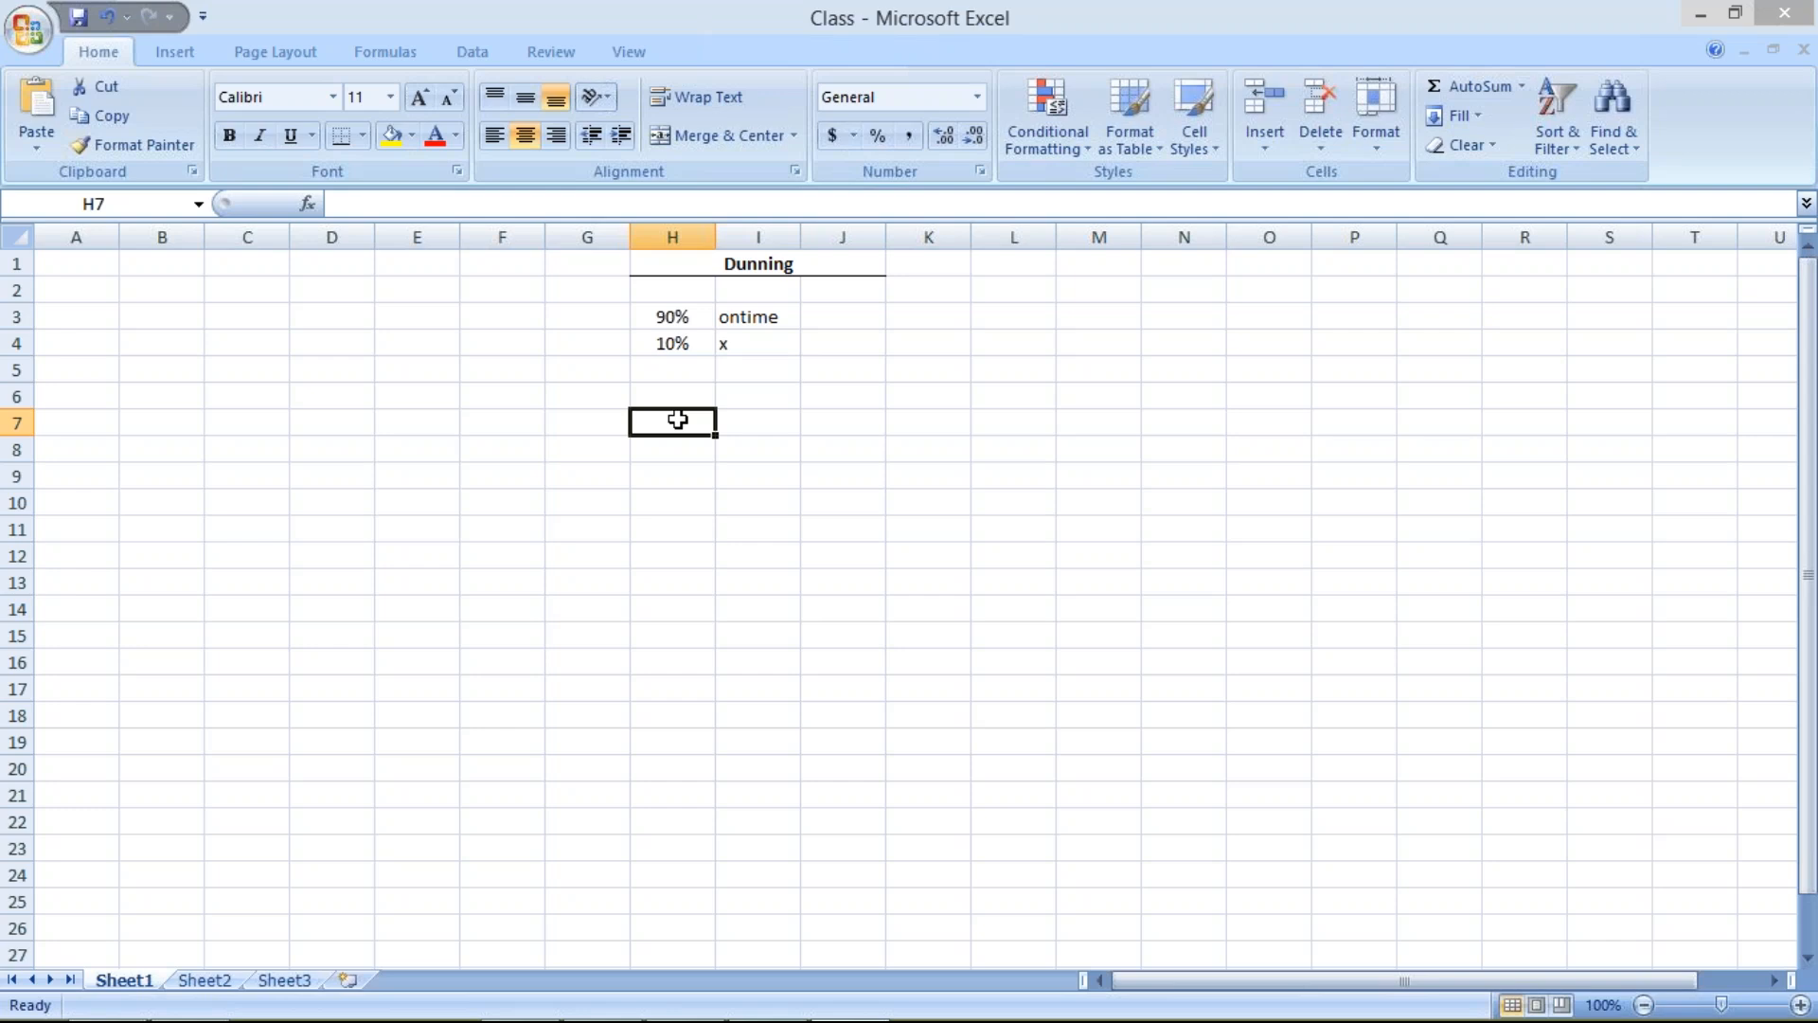
left_click(680, 402)
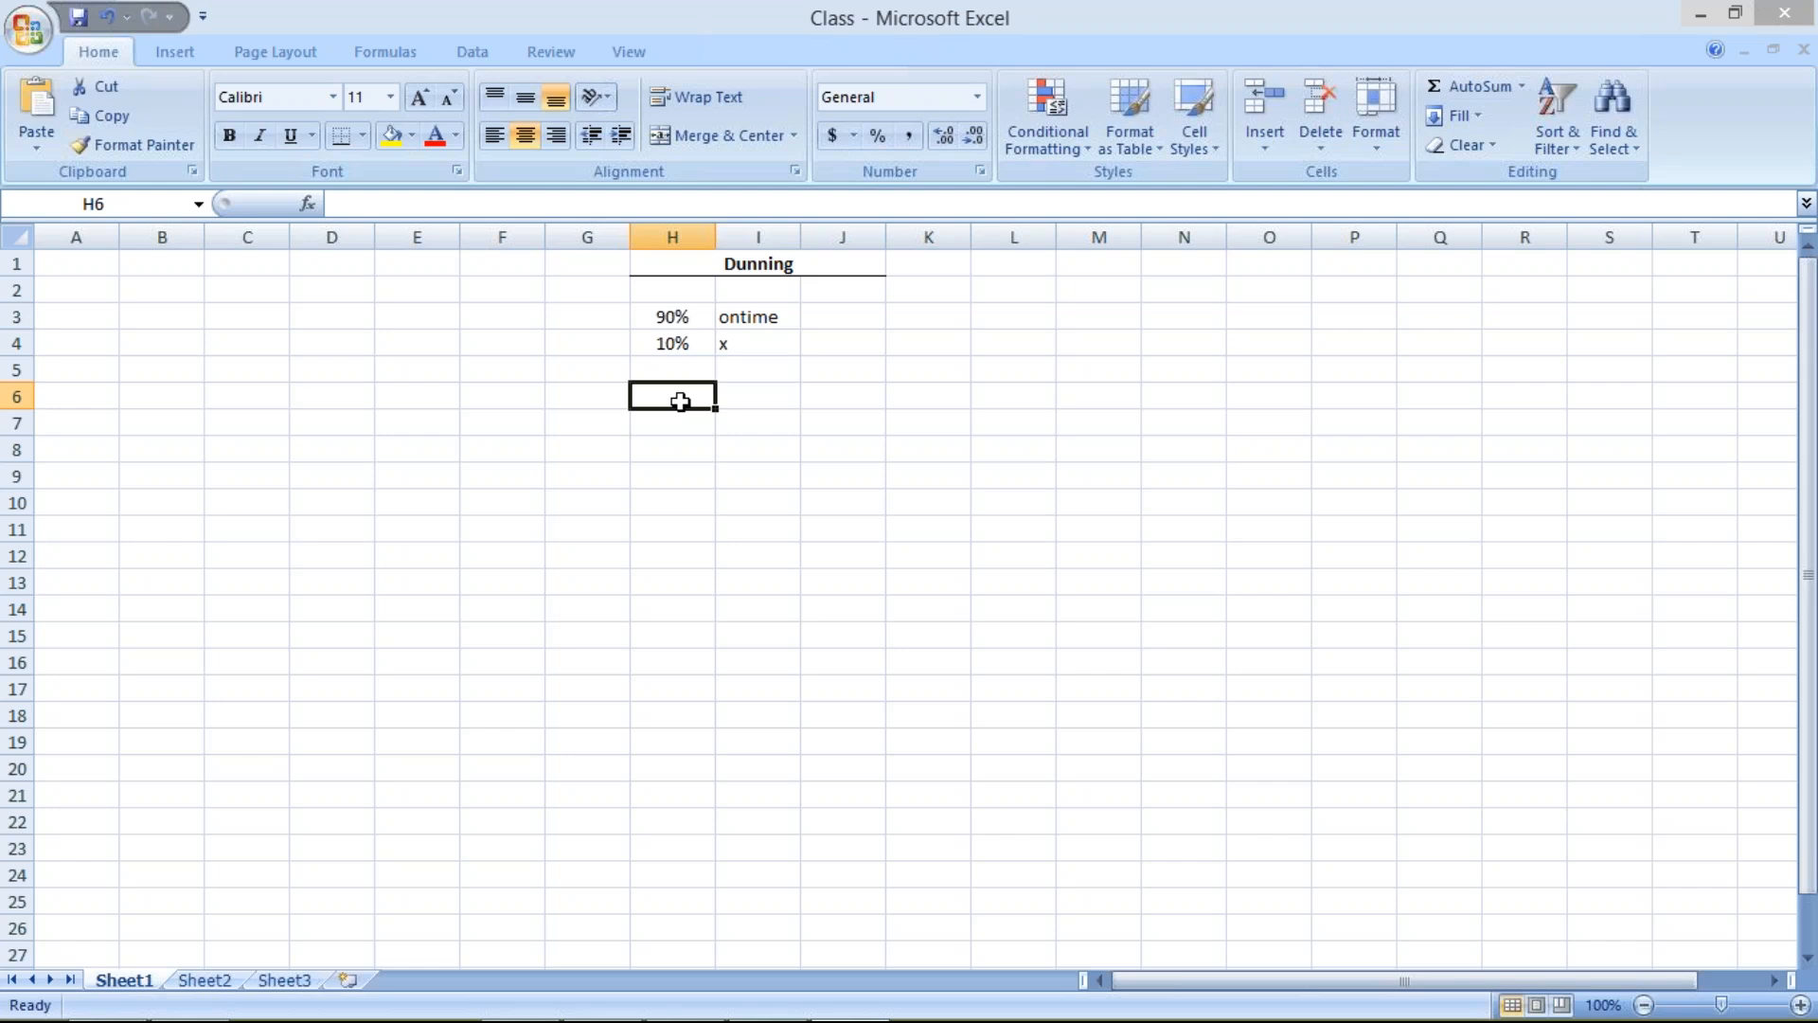
type("xyz")
type(" It")
type("d")
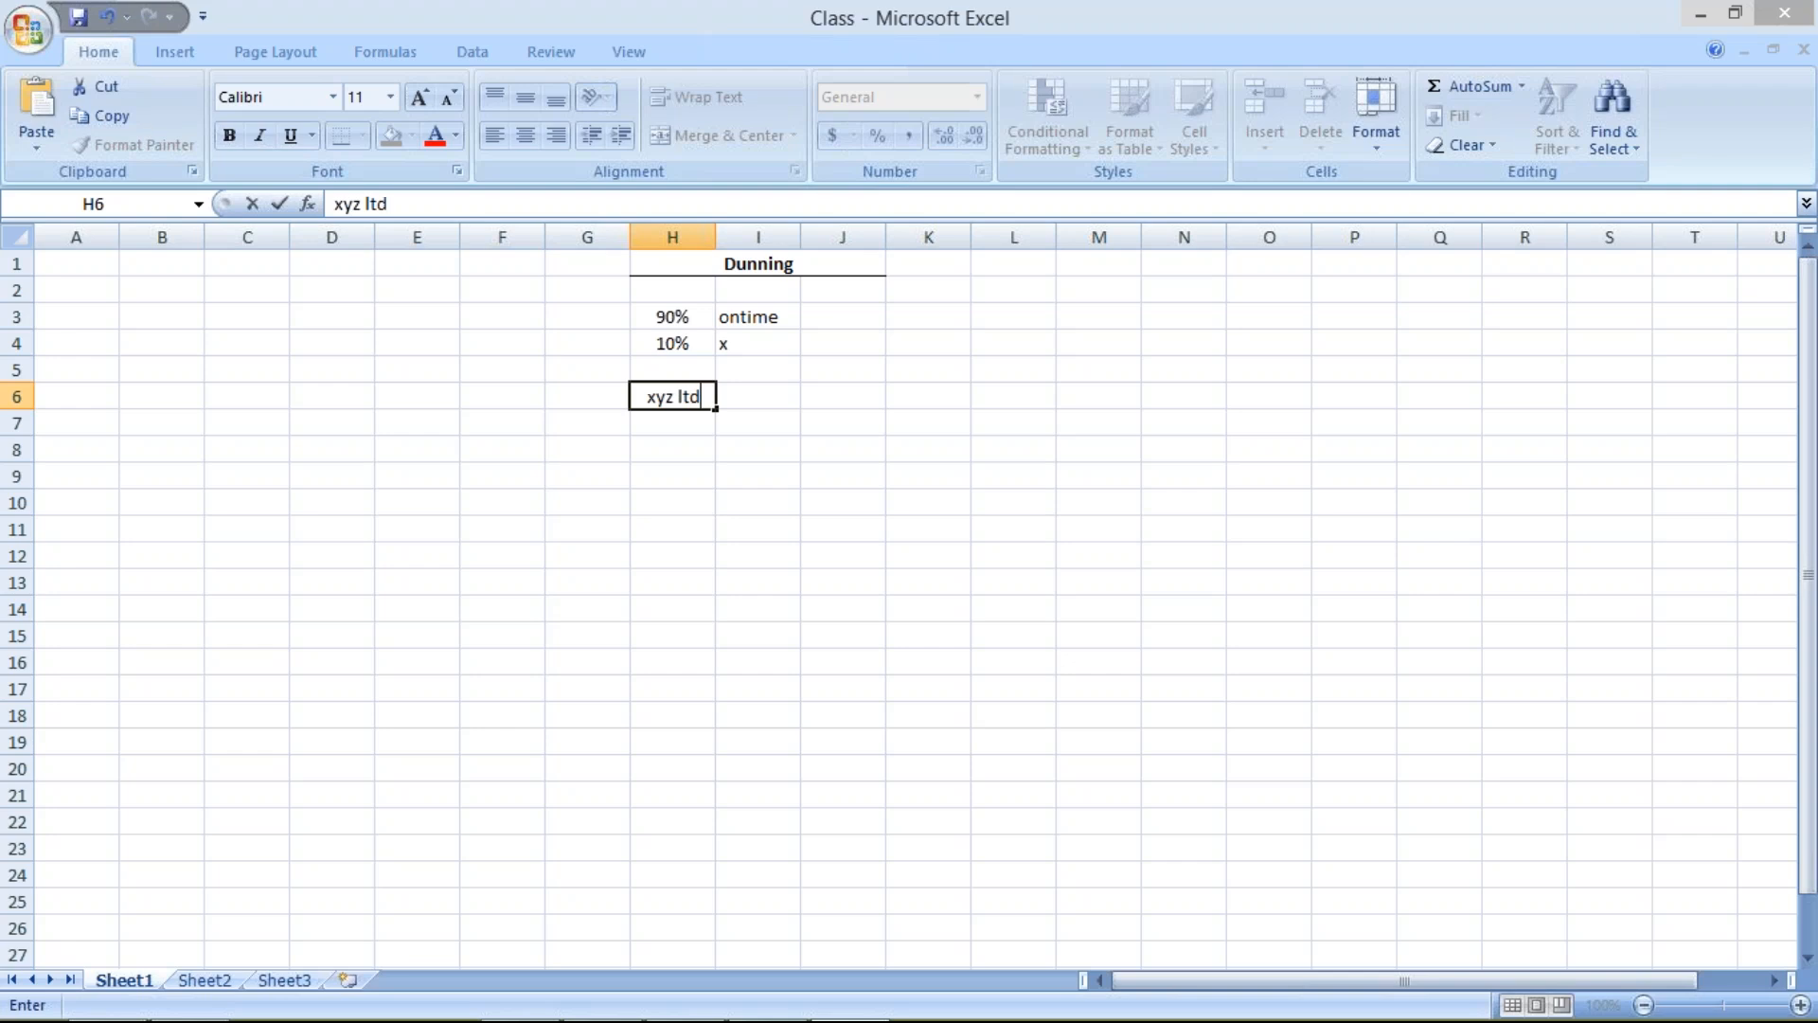
key("Return")
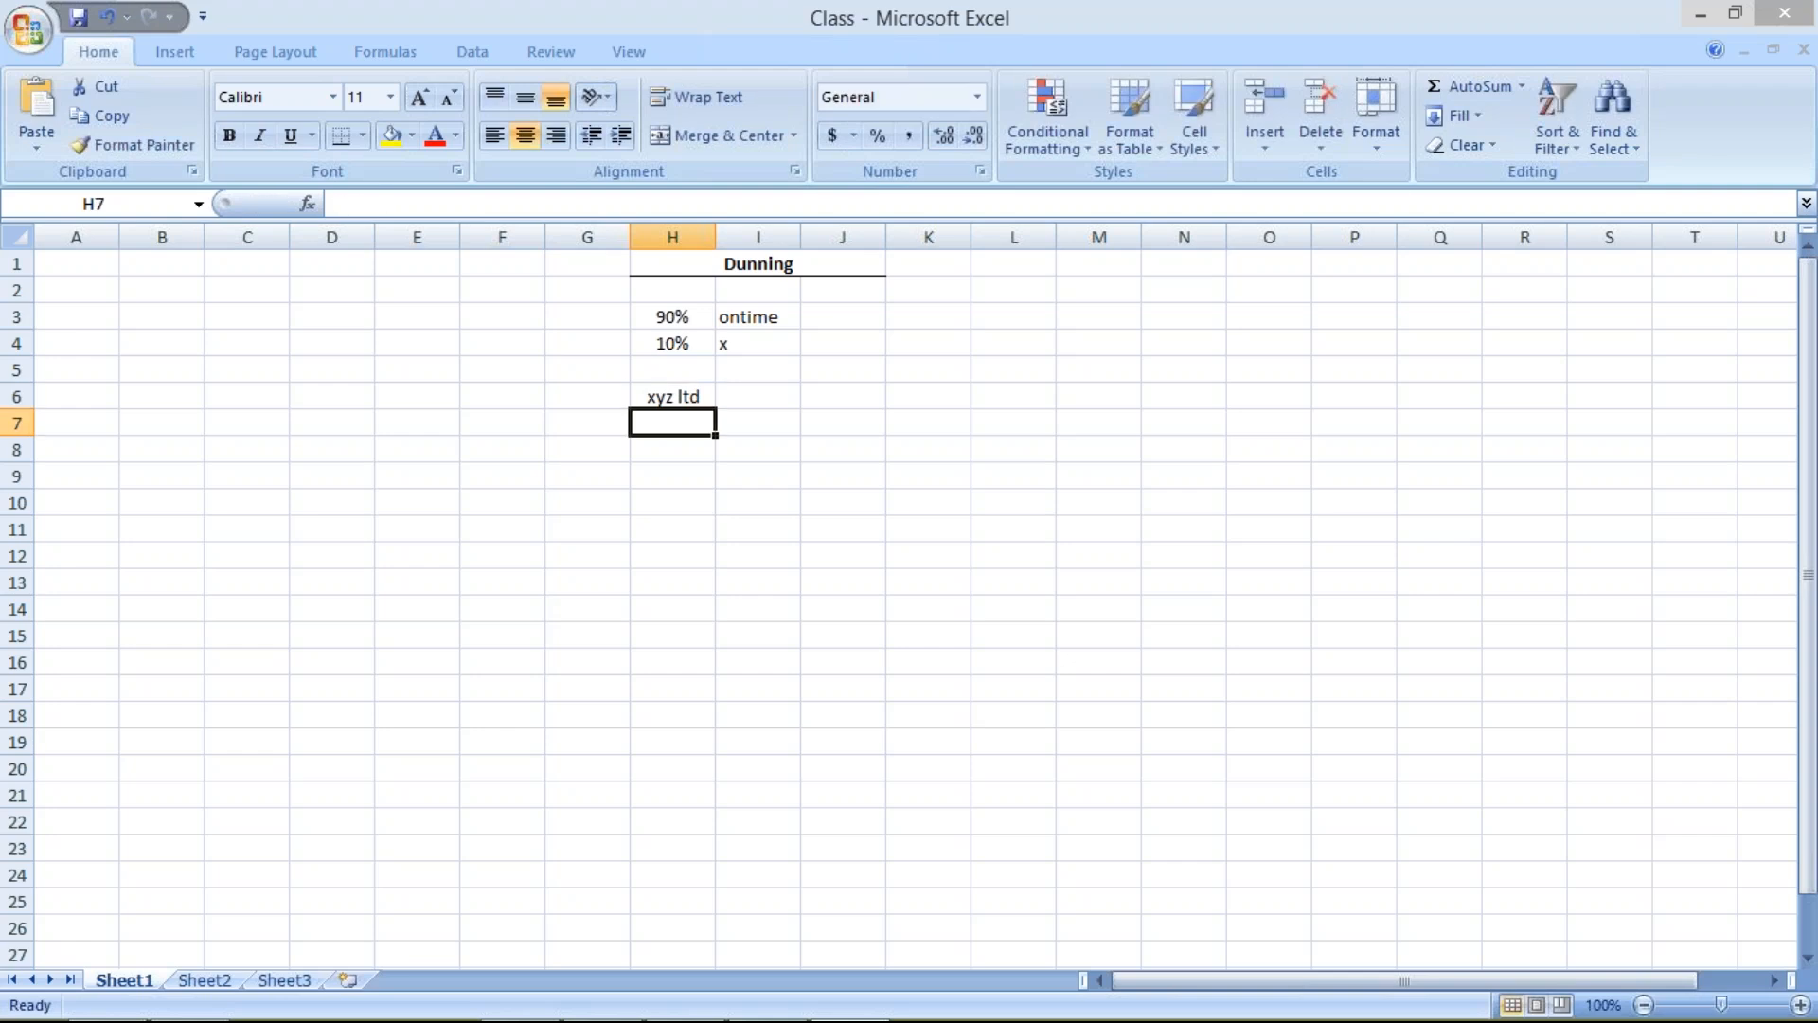
List the amounts 1000, 500, 600 and 800 in cells H7 to H10 under xyz ltd
type("1000")
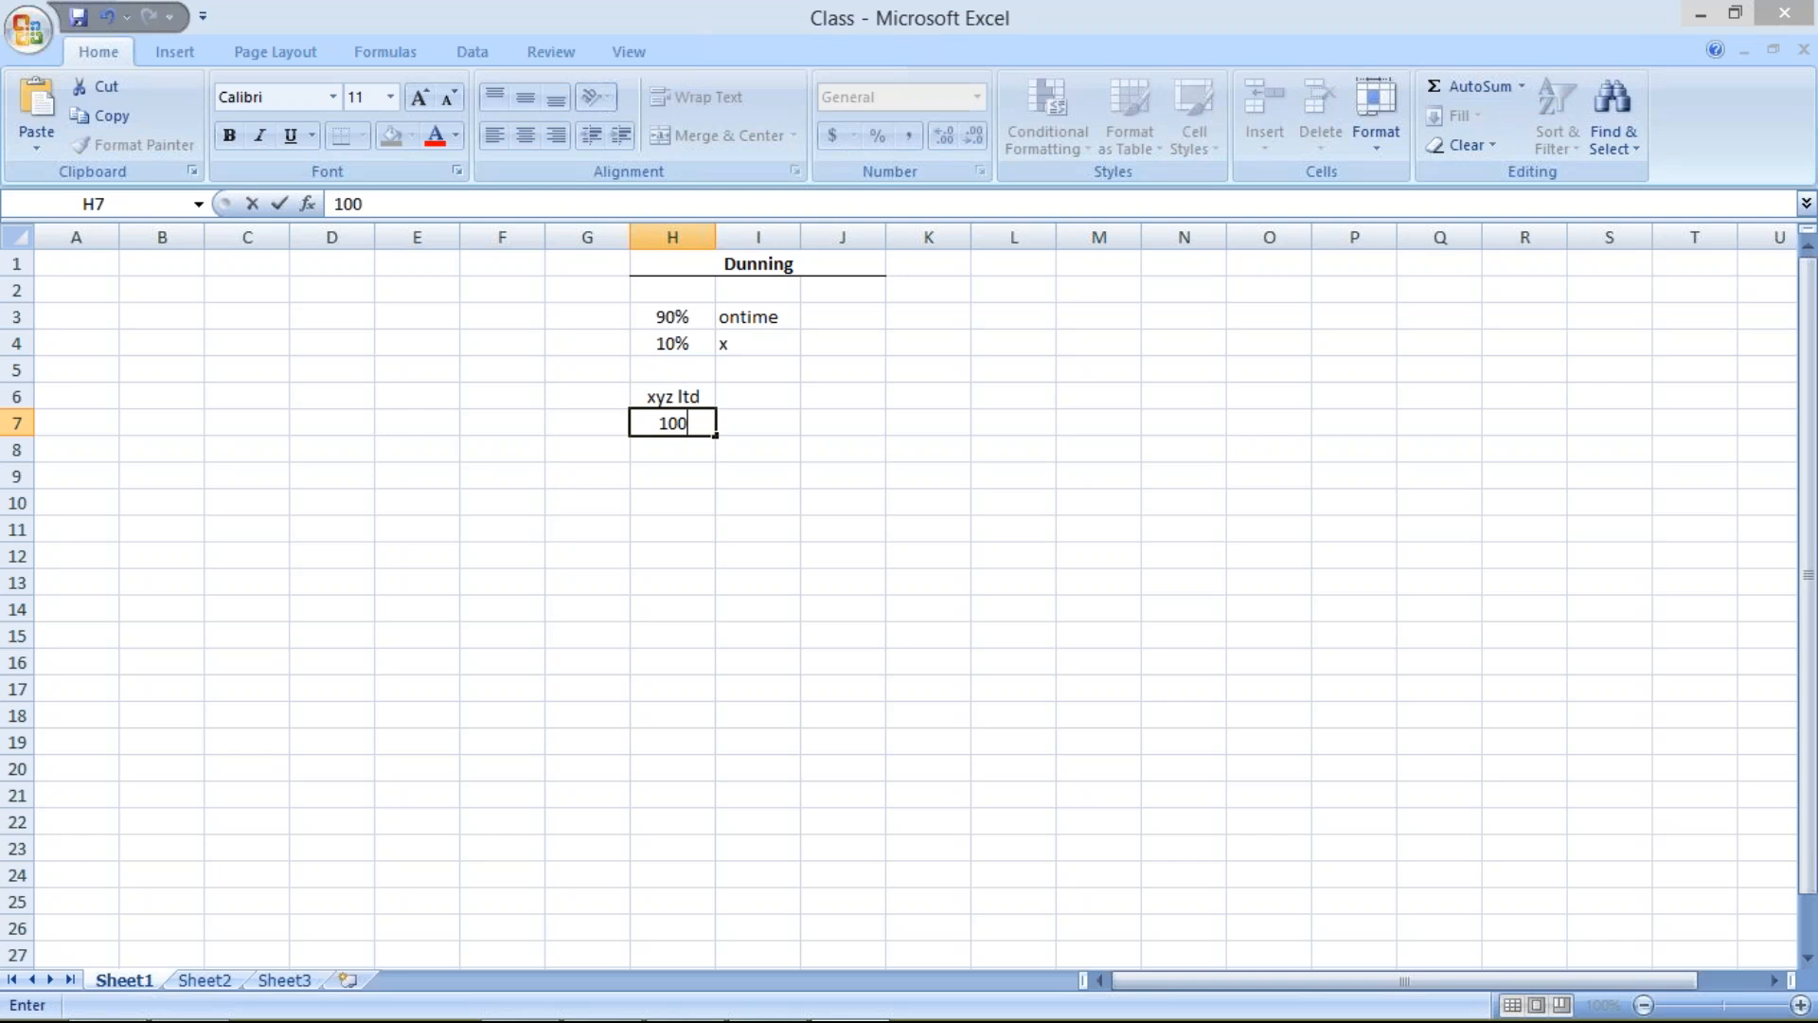
key("Return")
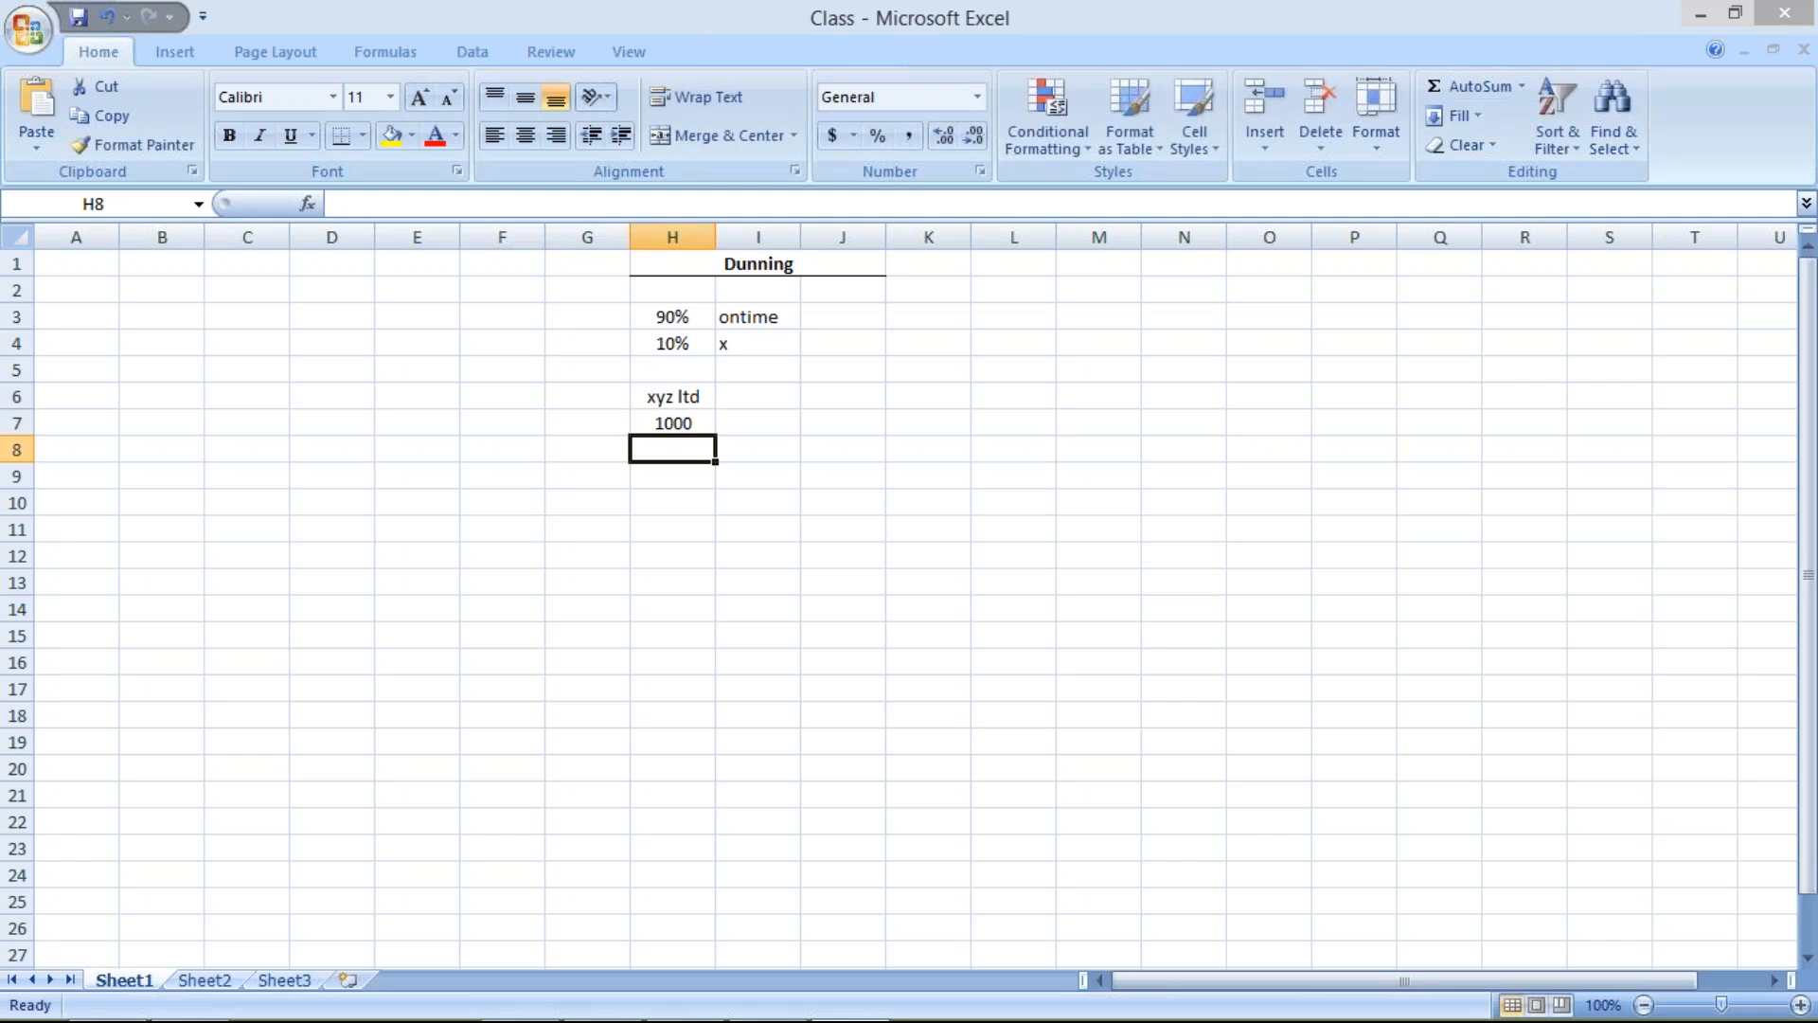
type("500")
key("Return")
type("600")
key("Return")
type("800")
key("Return")
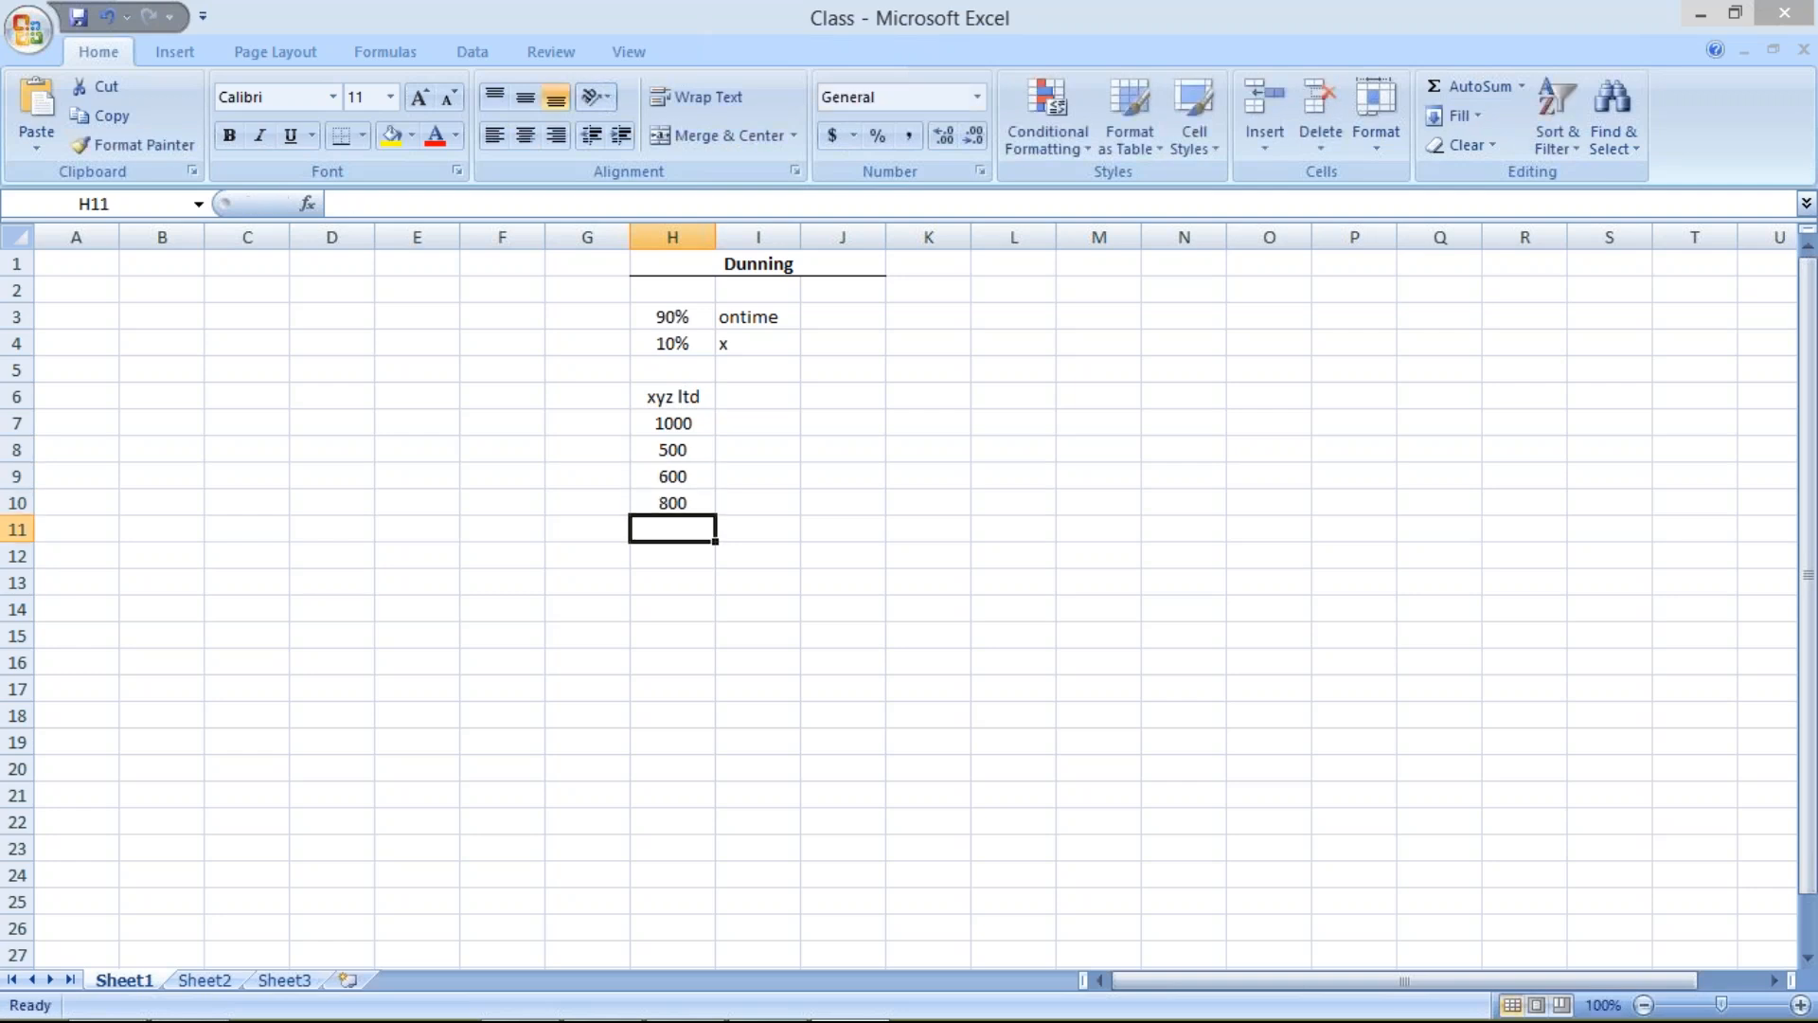
Extend the xyz ltd amounts with 1400 in cell H11 and 1200 in H12
type("1400")
key("Return")
type("15")
key("Return")
key("Up")
type("1200")
key("Return")
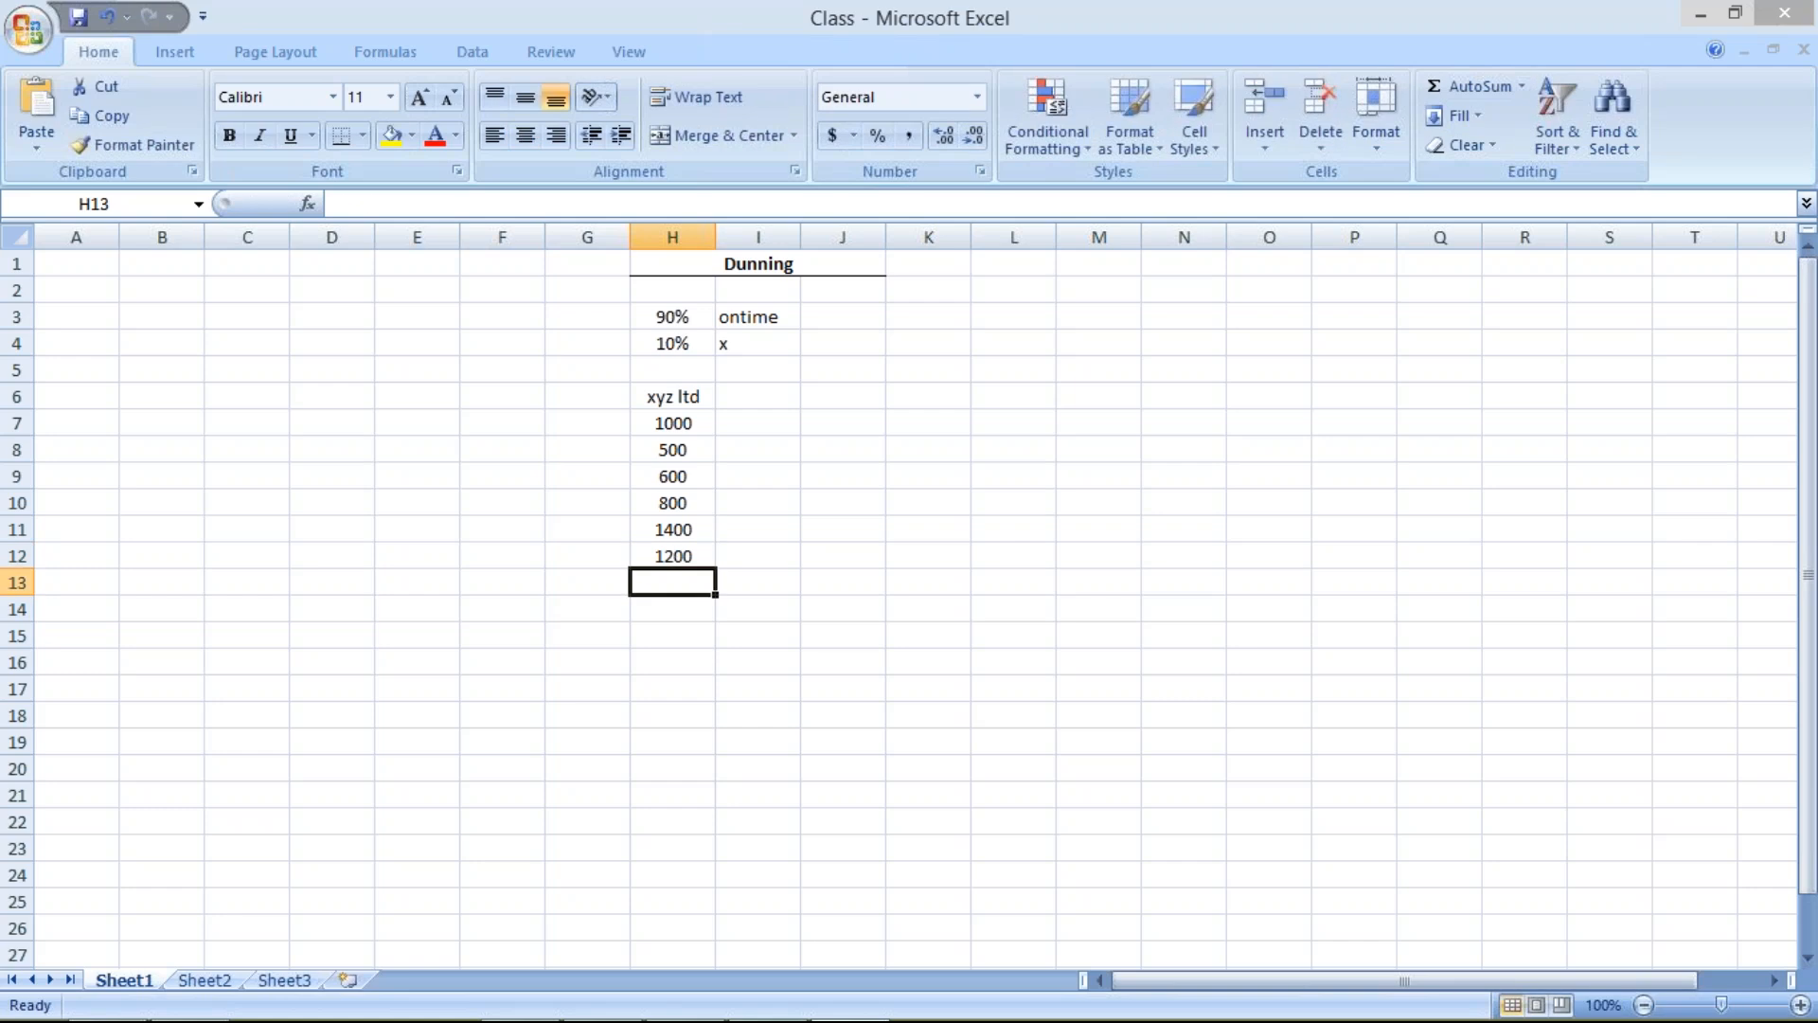
Fill the statuses beside the amounts in I7 to I12 with Due, ND, Due, ND, ND and Due
left_click(756, 426)
type("Due")
key("Return")
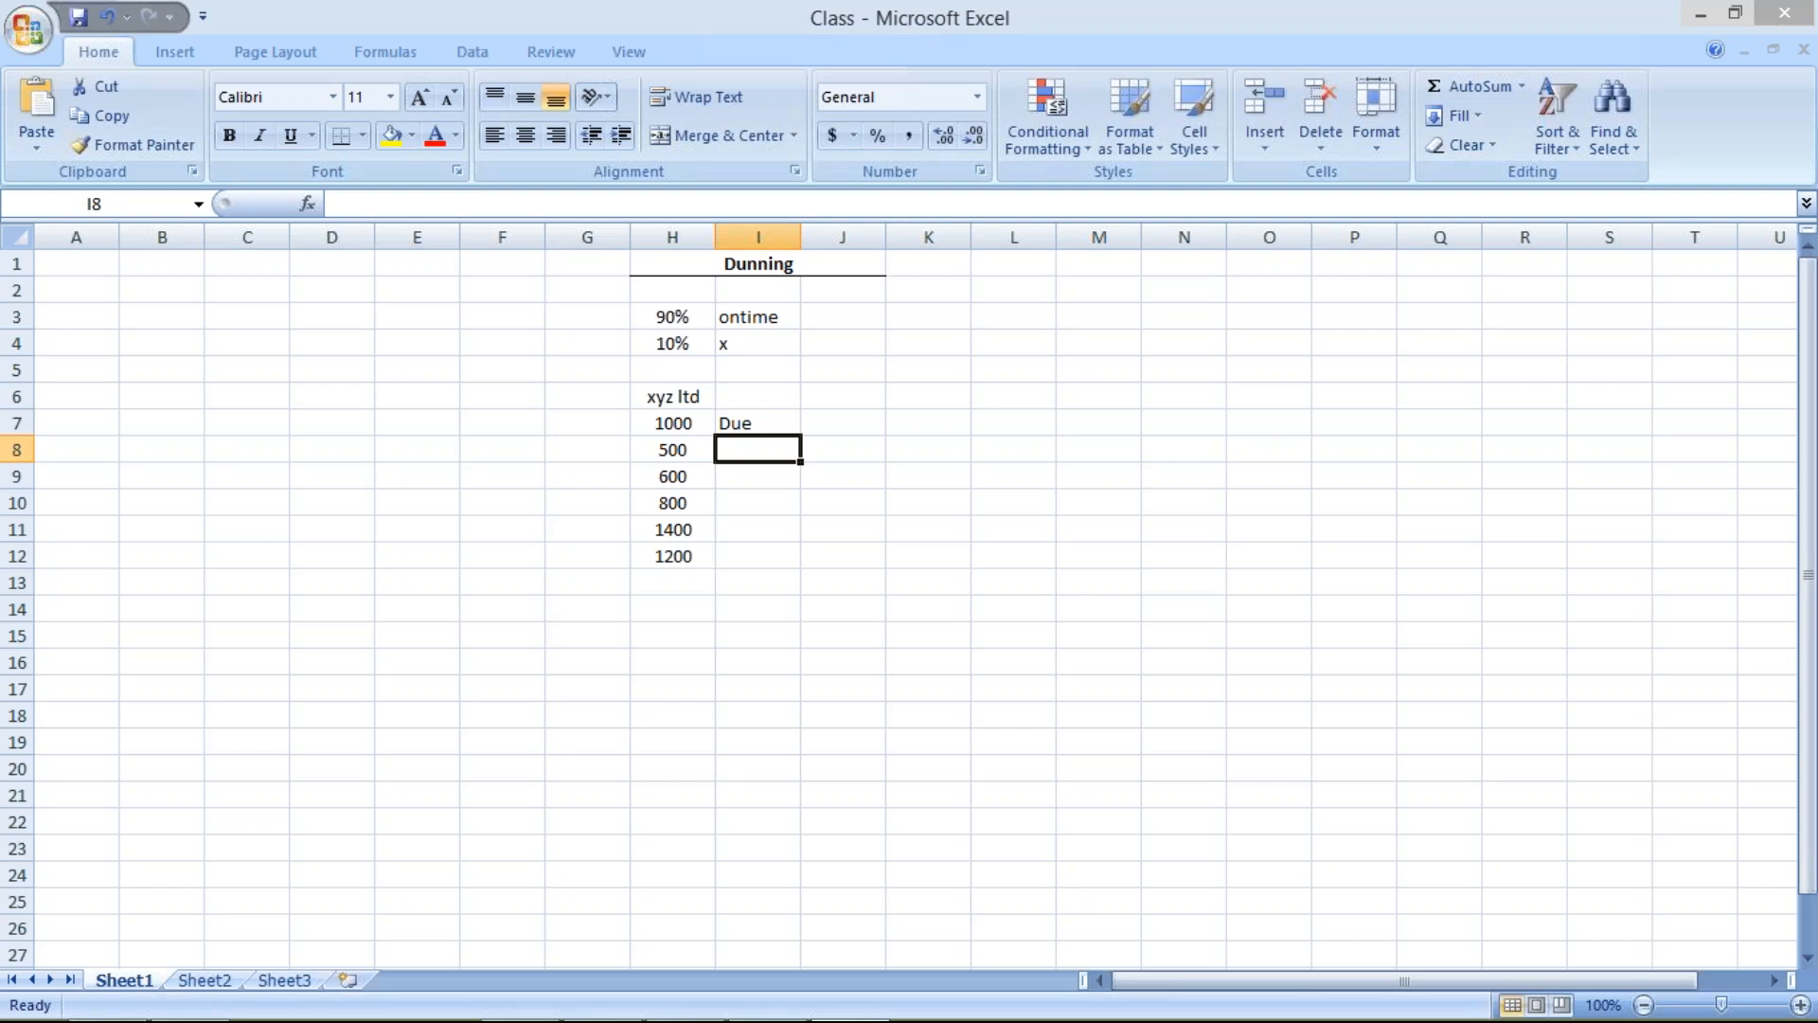
type("ND")
key("Return")
type("Due")
key("Return")
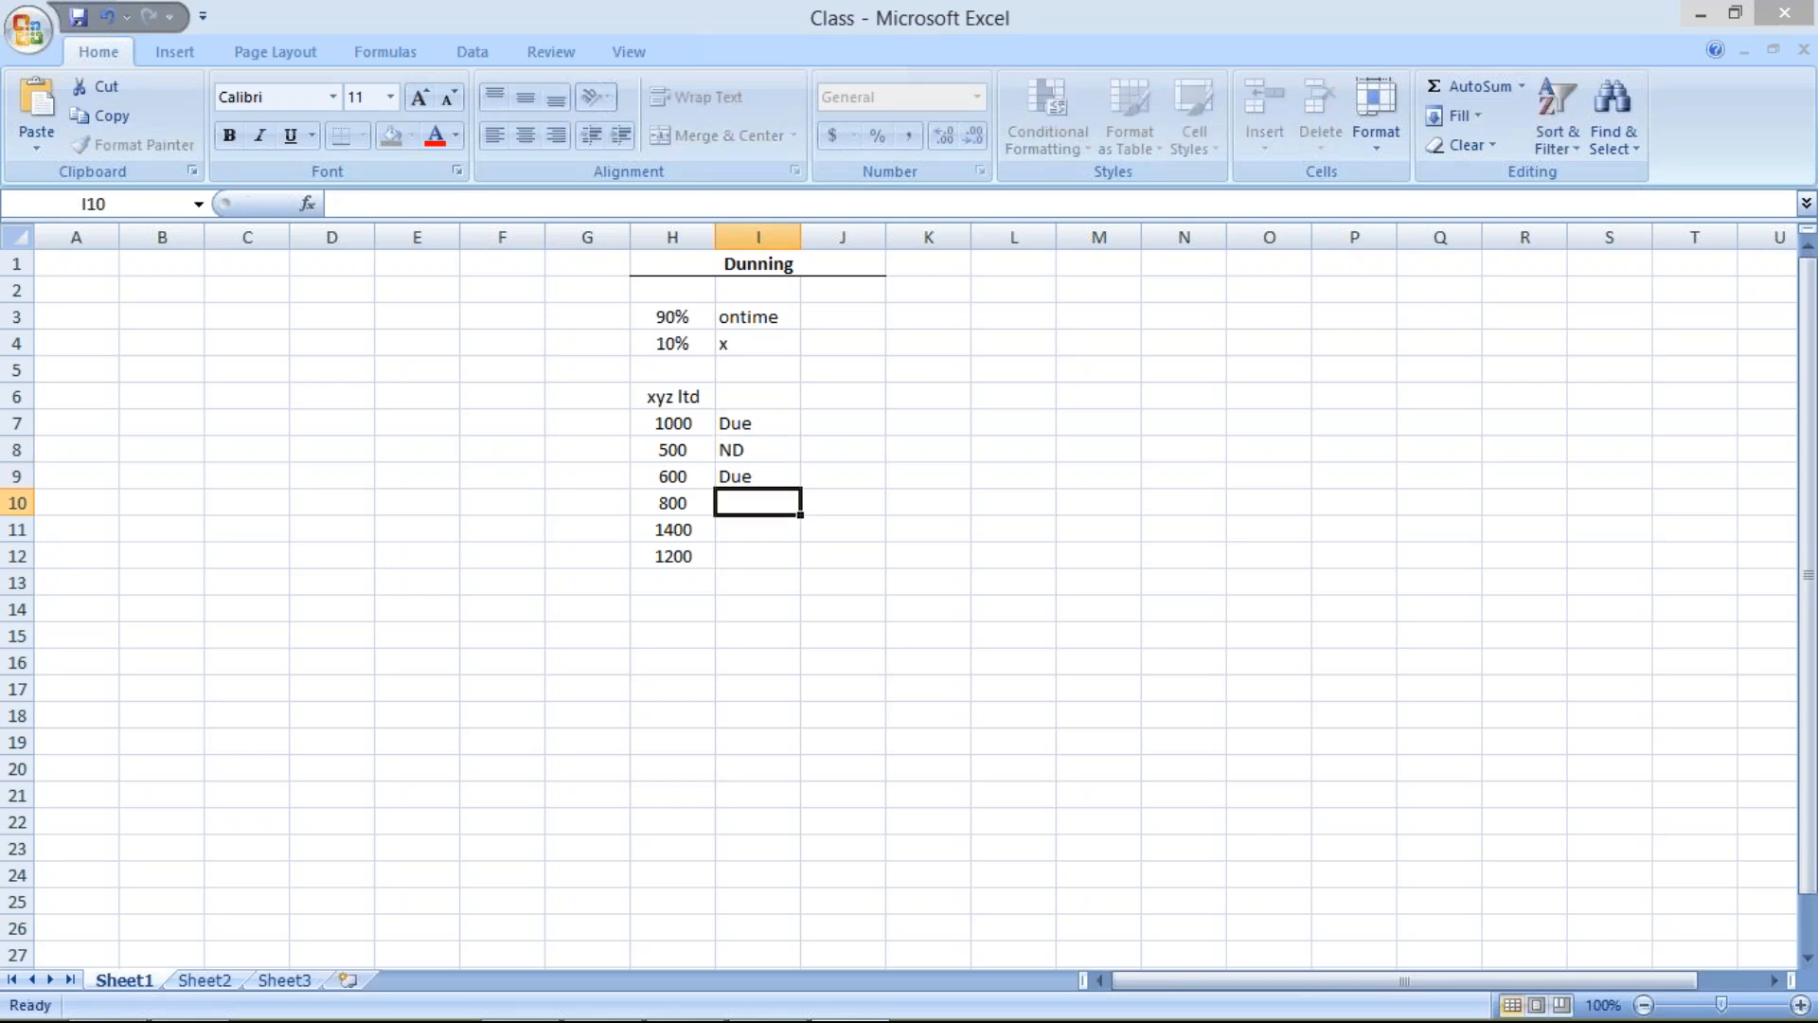
type("ND")
key("Return")
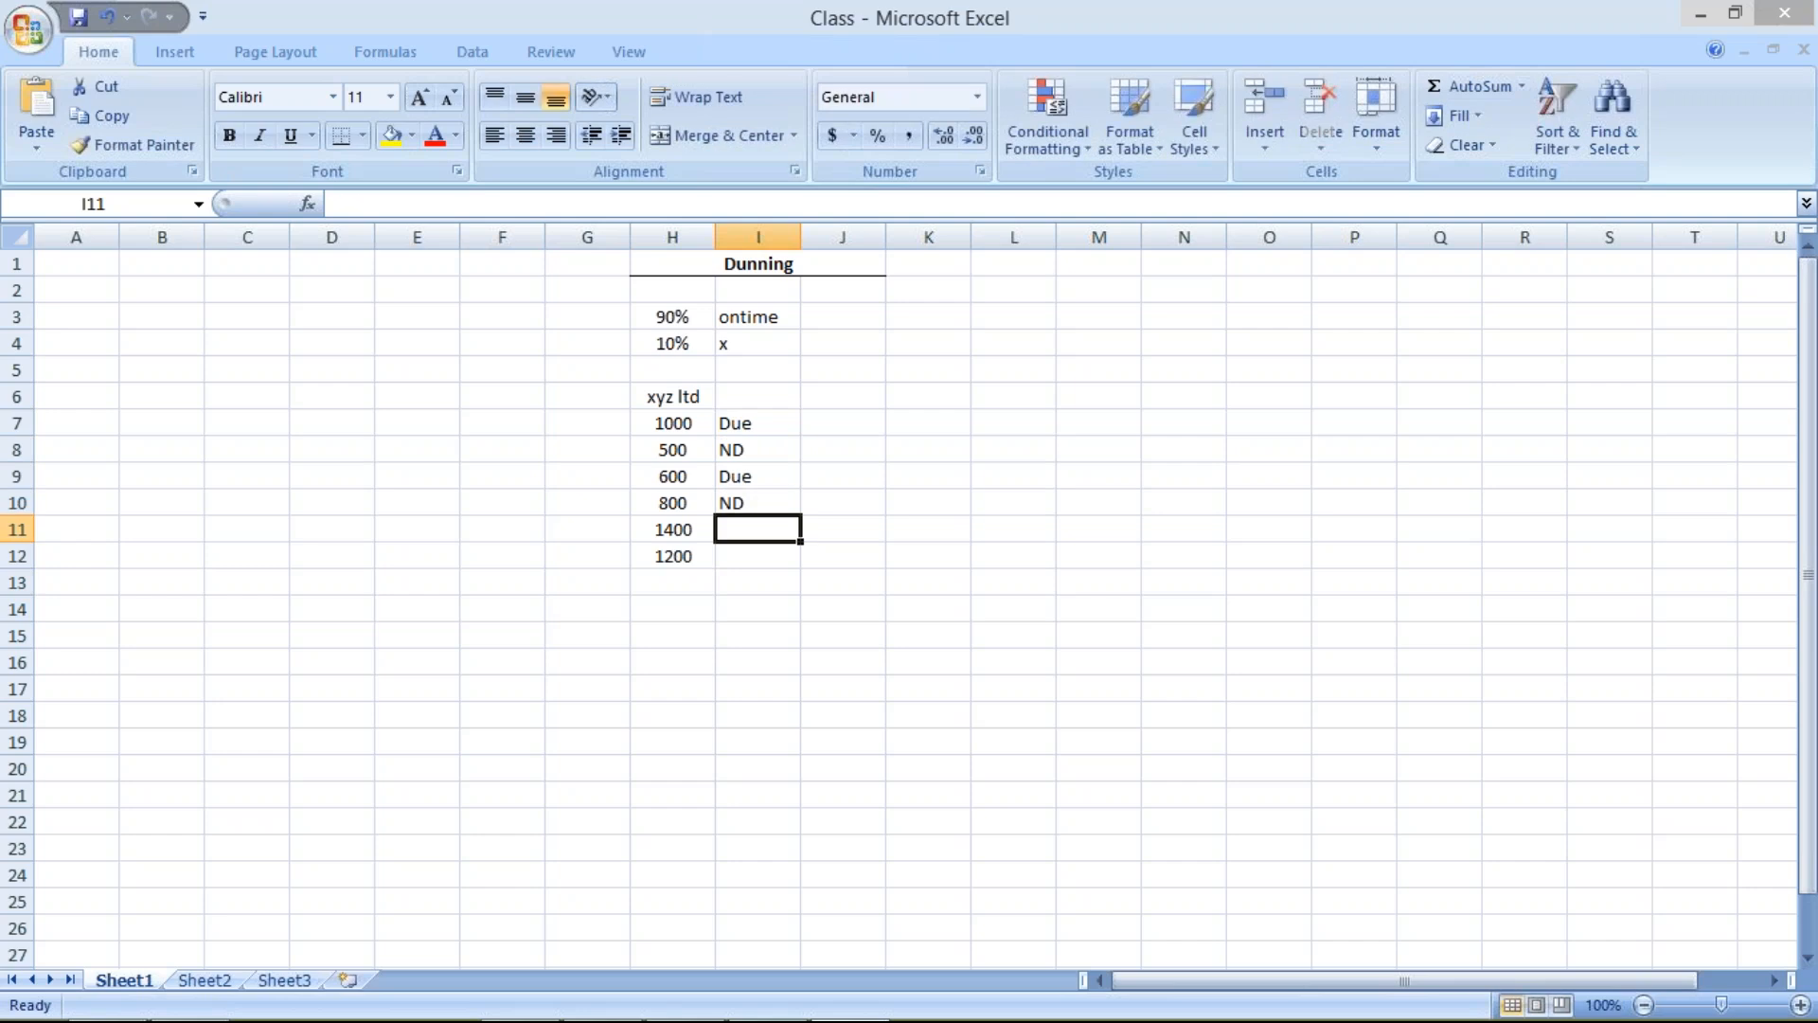
type("ND")
key("Return")
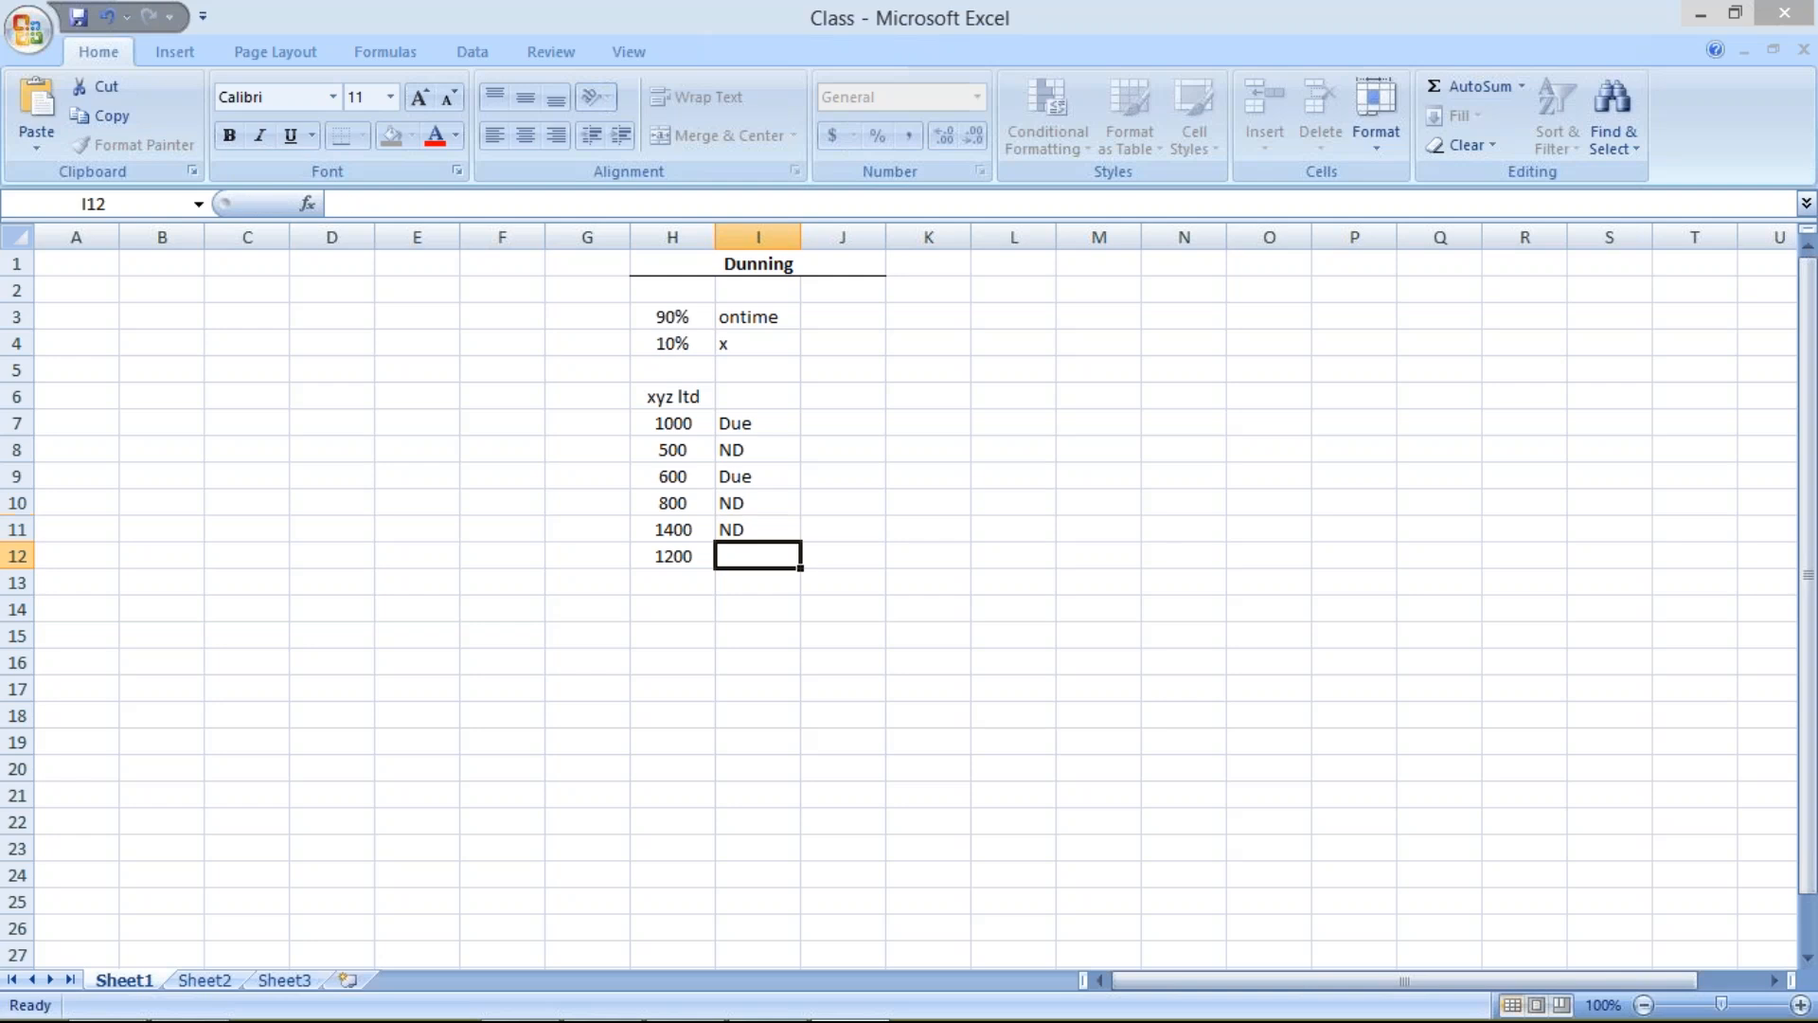
type("D")
key("Return")
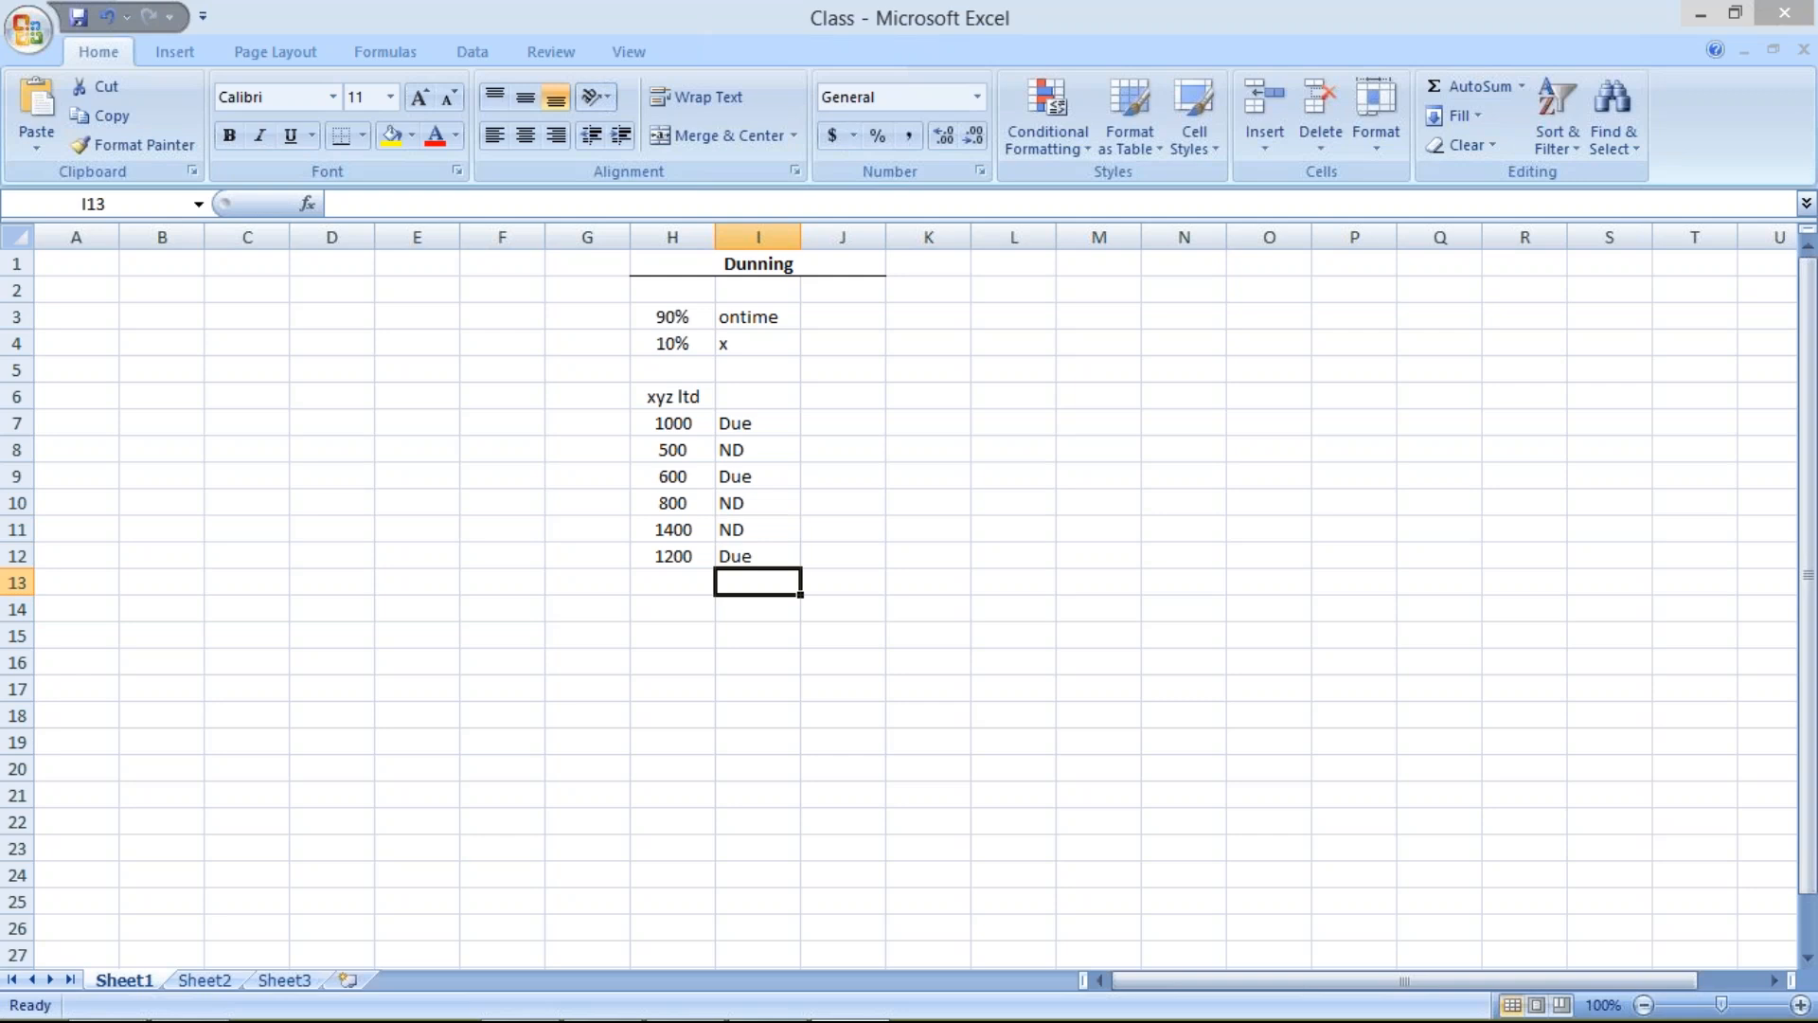
Change the statuses of the 1000, 800 and 1200 amounts in I7, I10 and I12 to OD
left_click(757, 423)
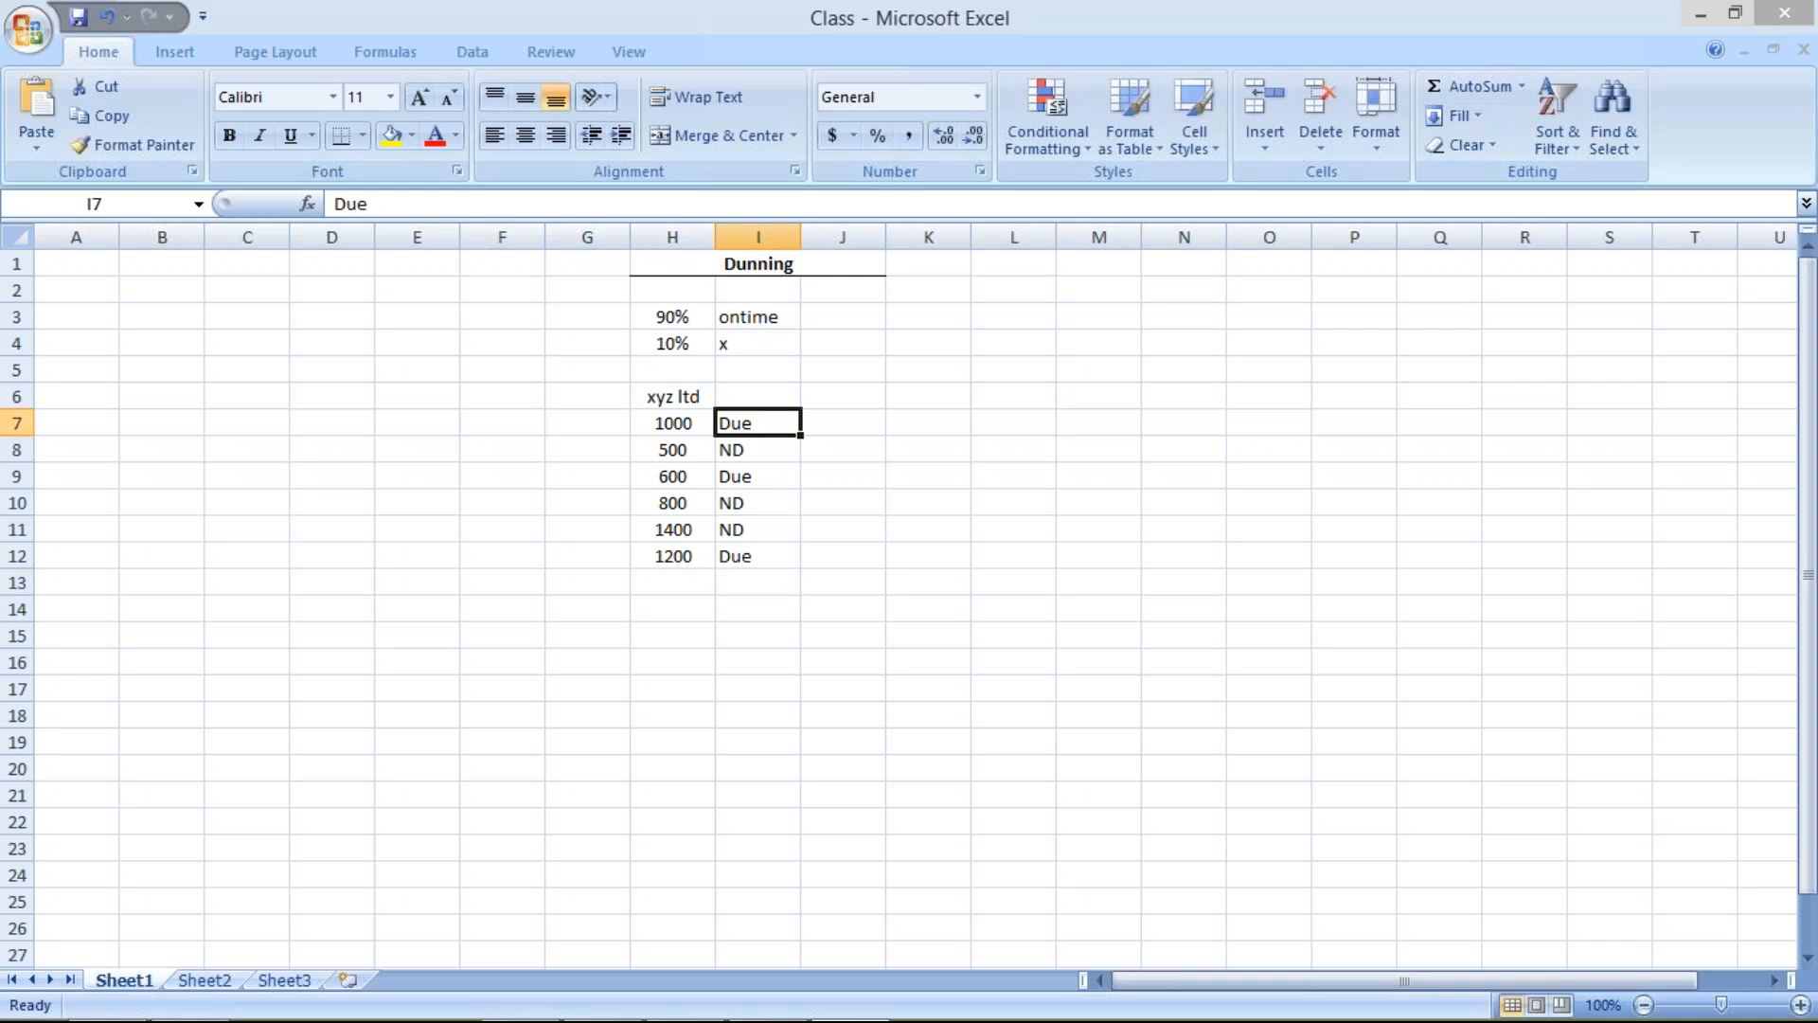
type("OD")
key("Return")
key("Down")
key("Down")
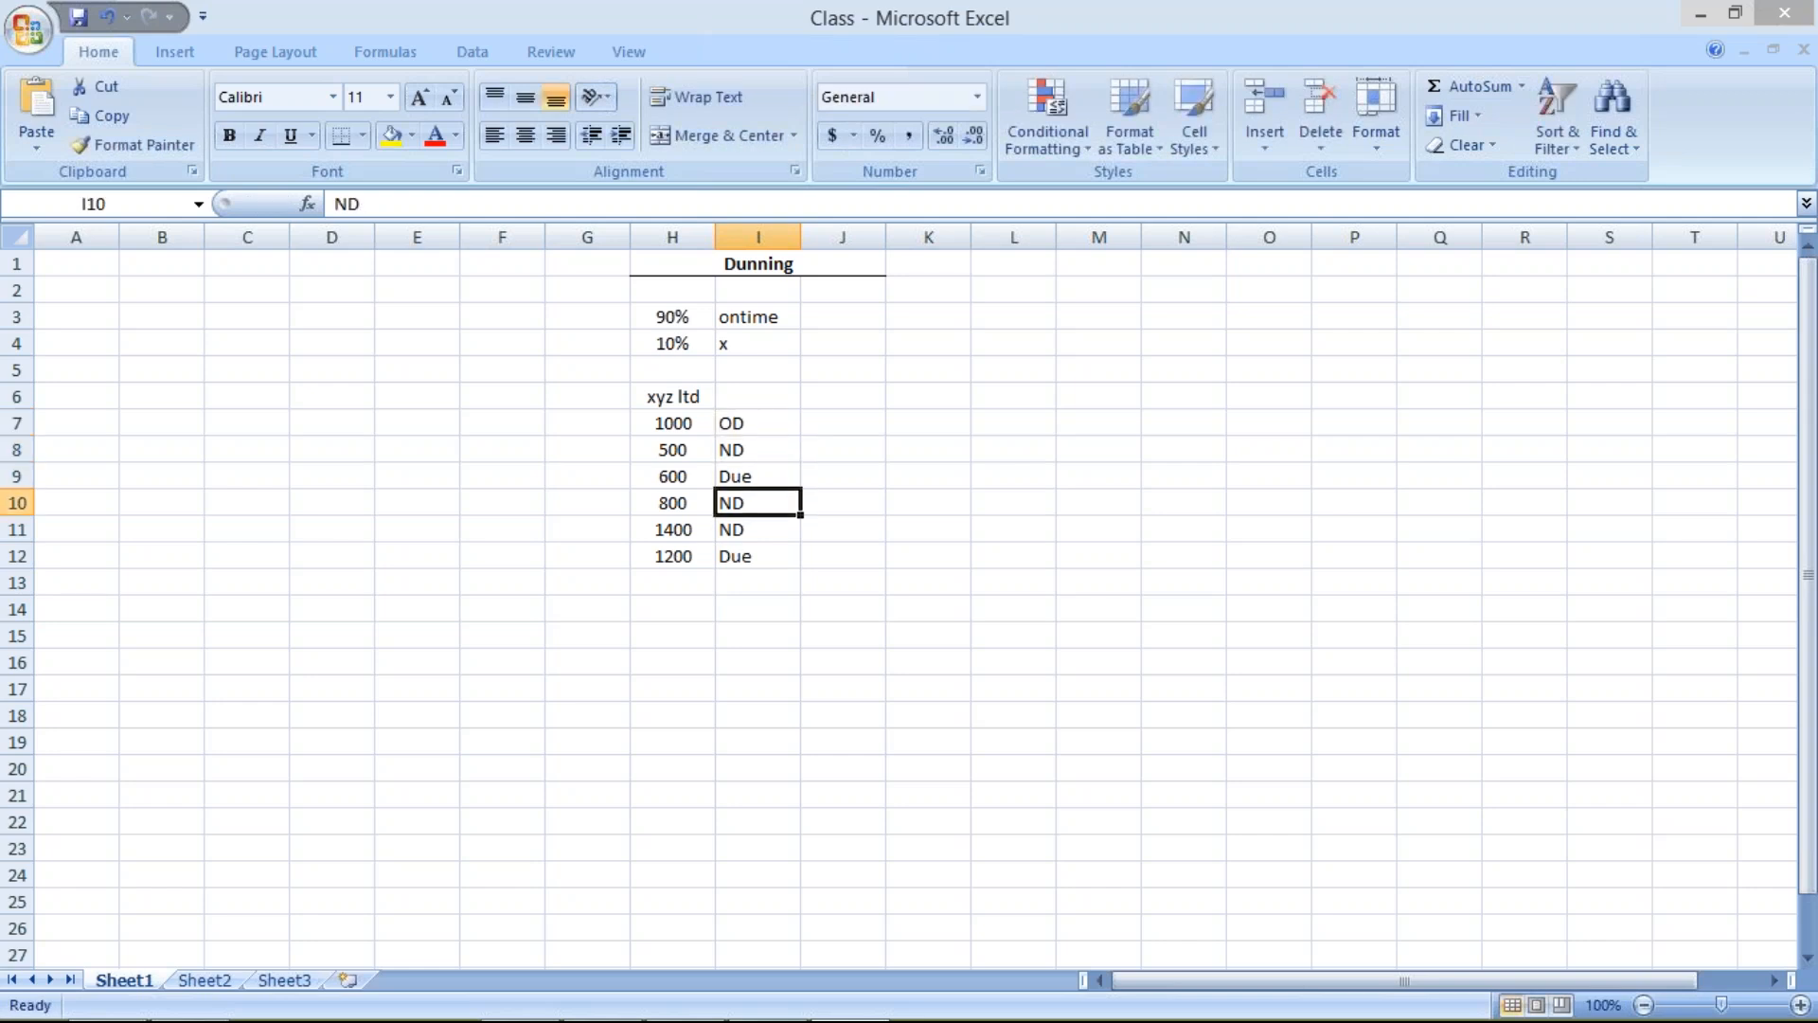
type("O")
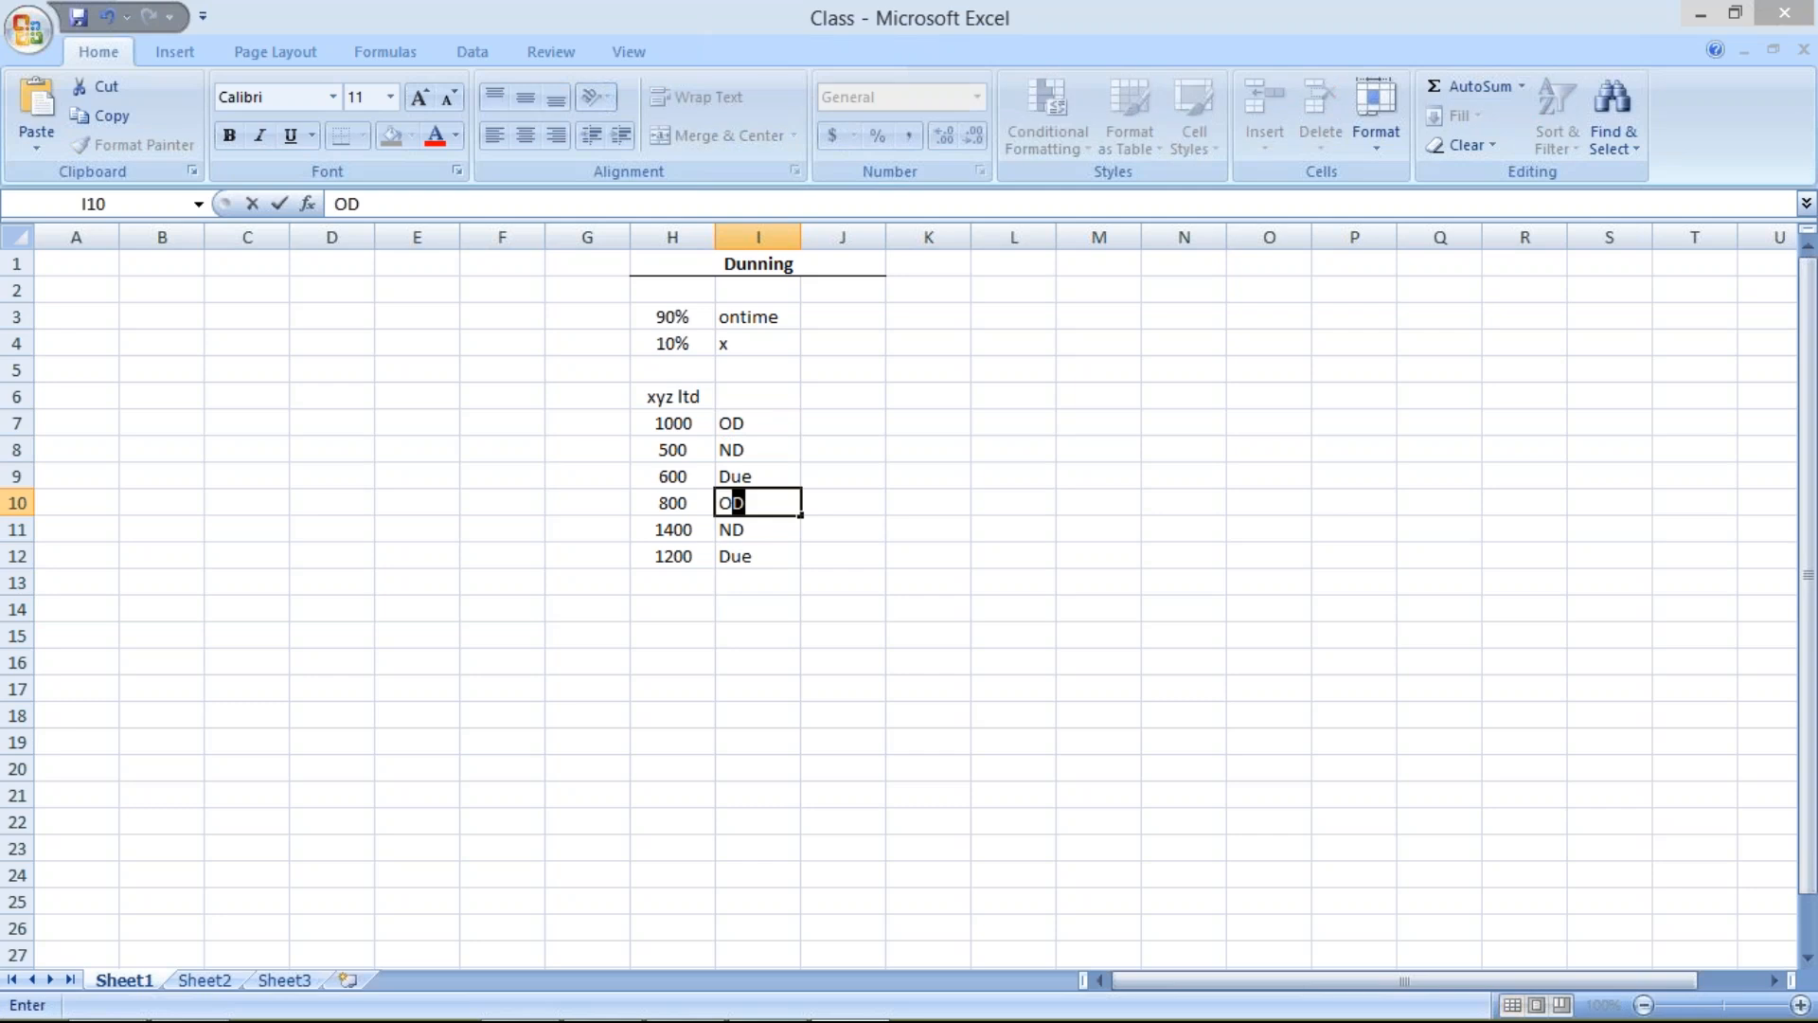
key("Return")
key("Down")
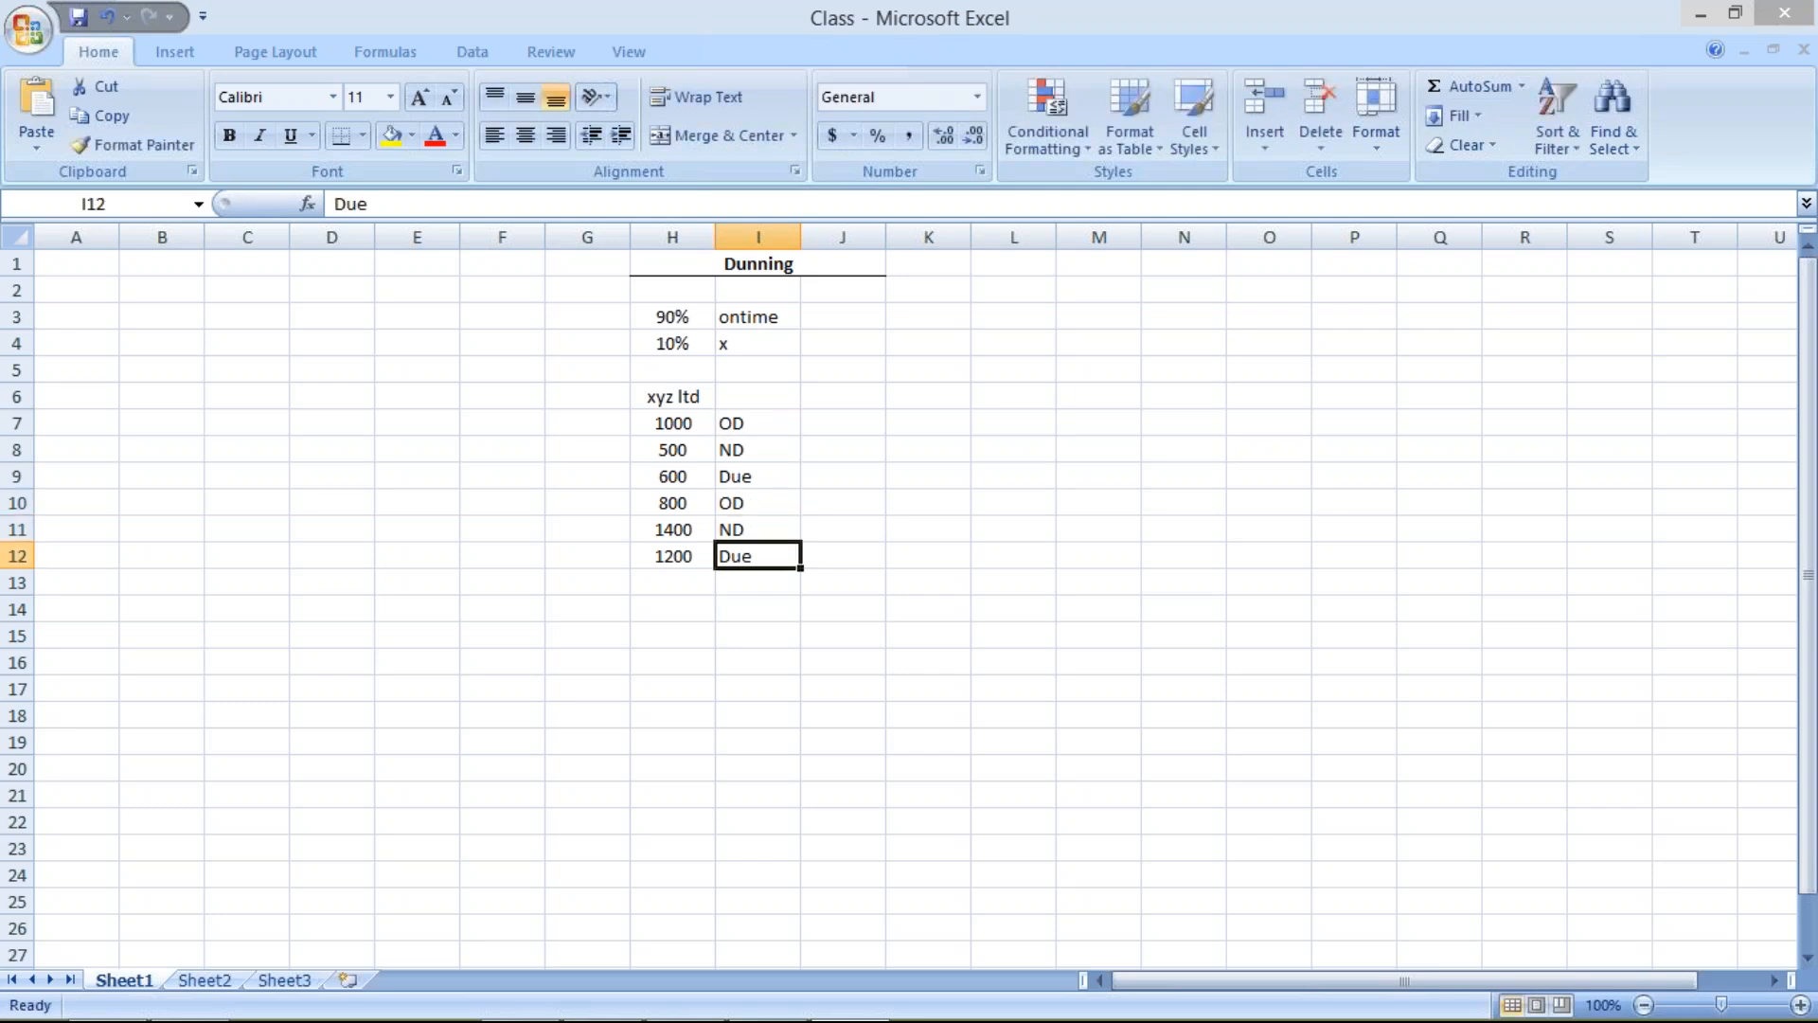
type("OD")
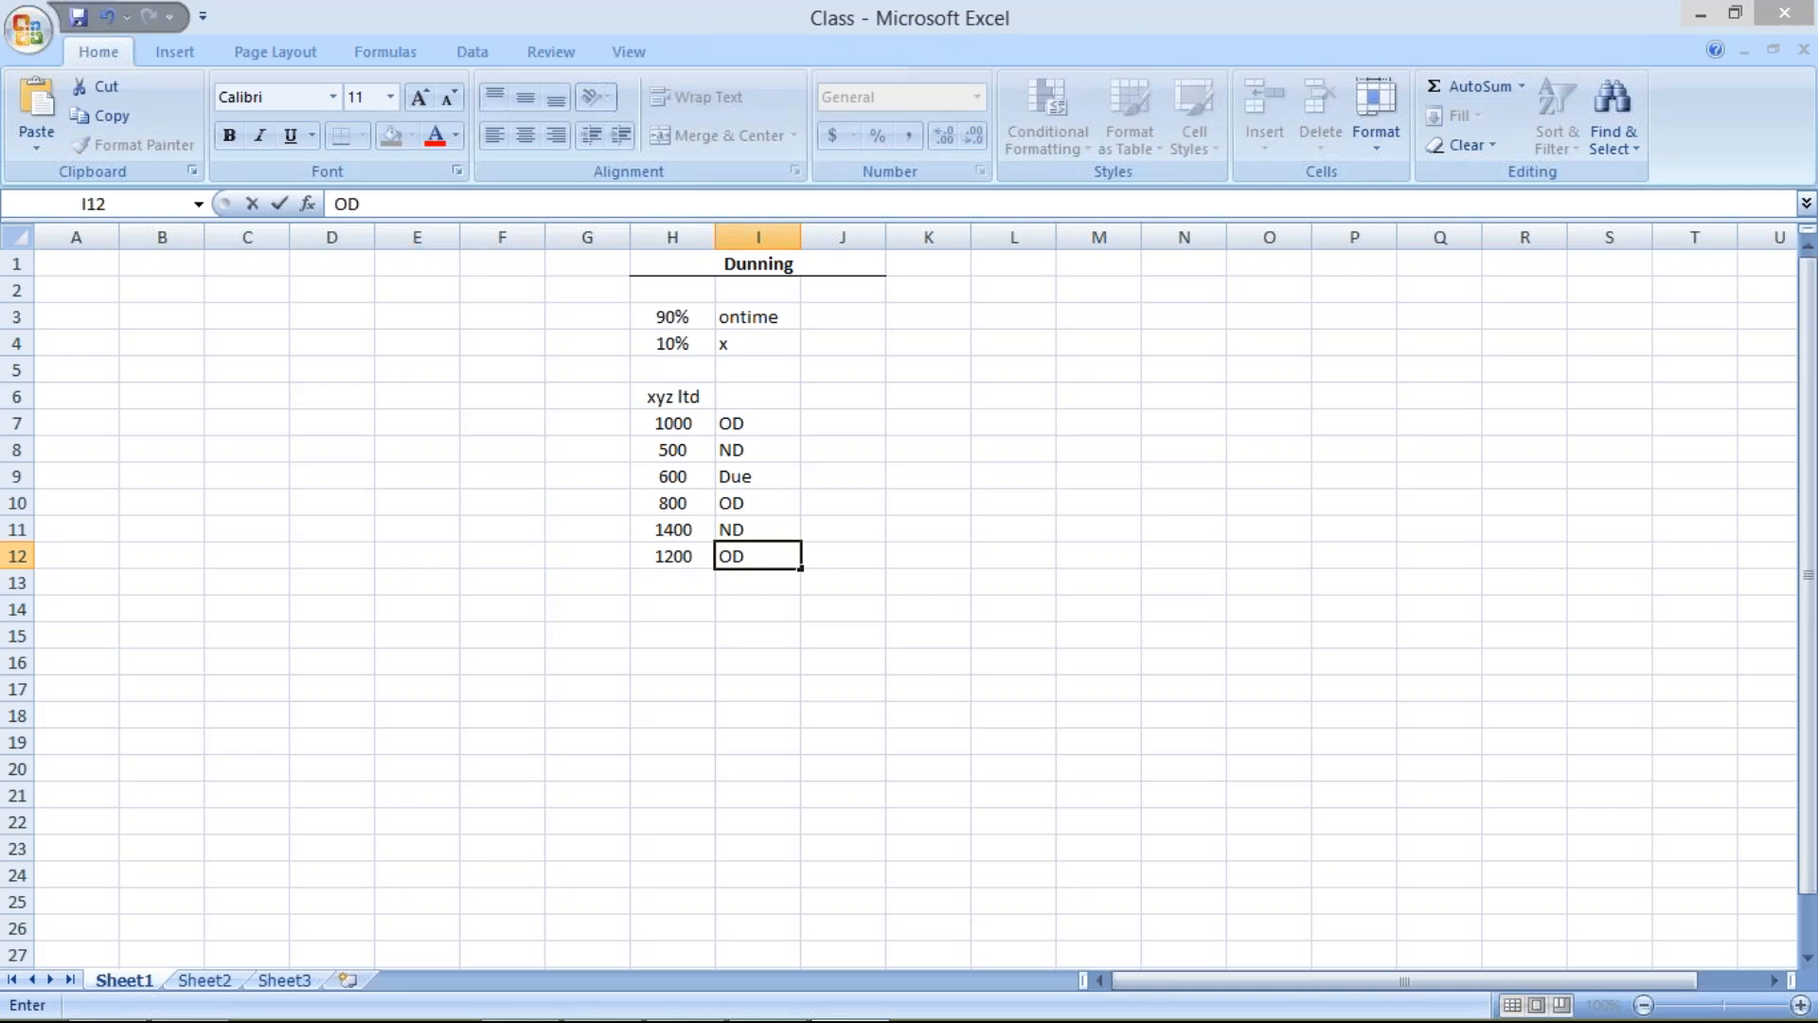
key("Return")
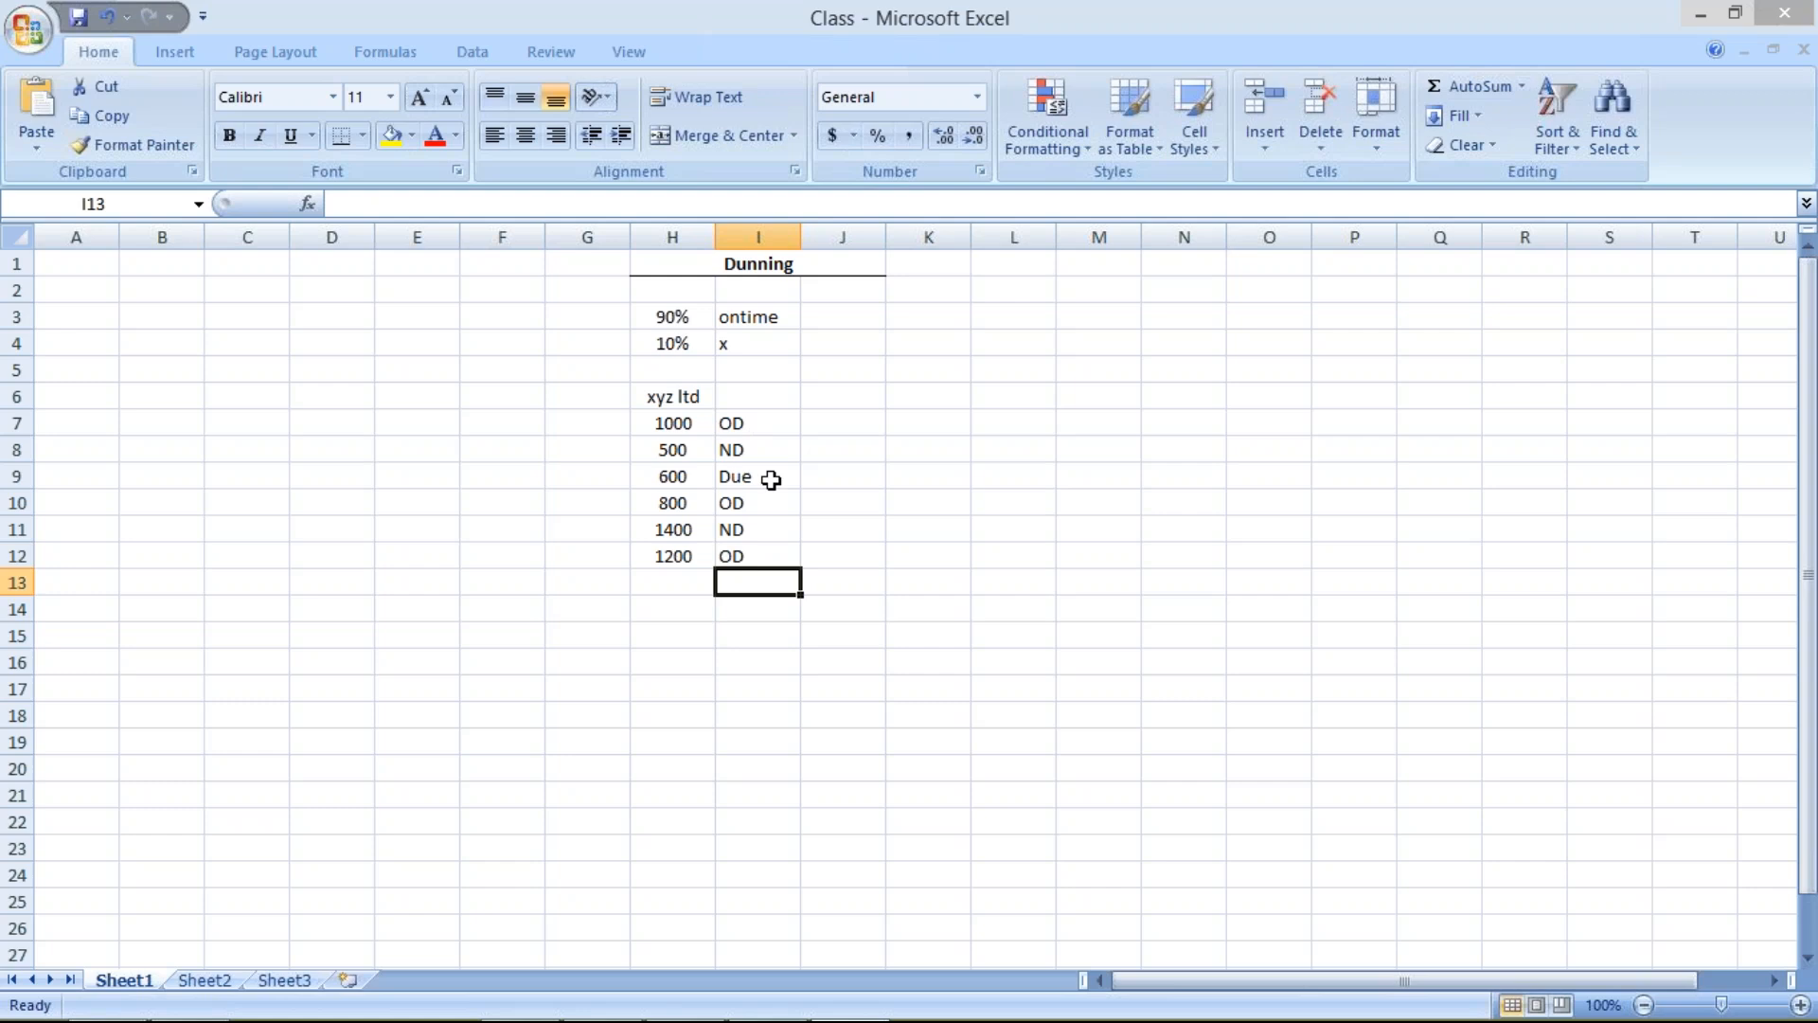
left_click(770, 480)
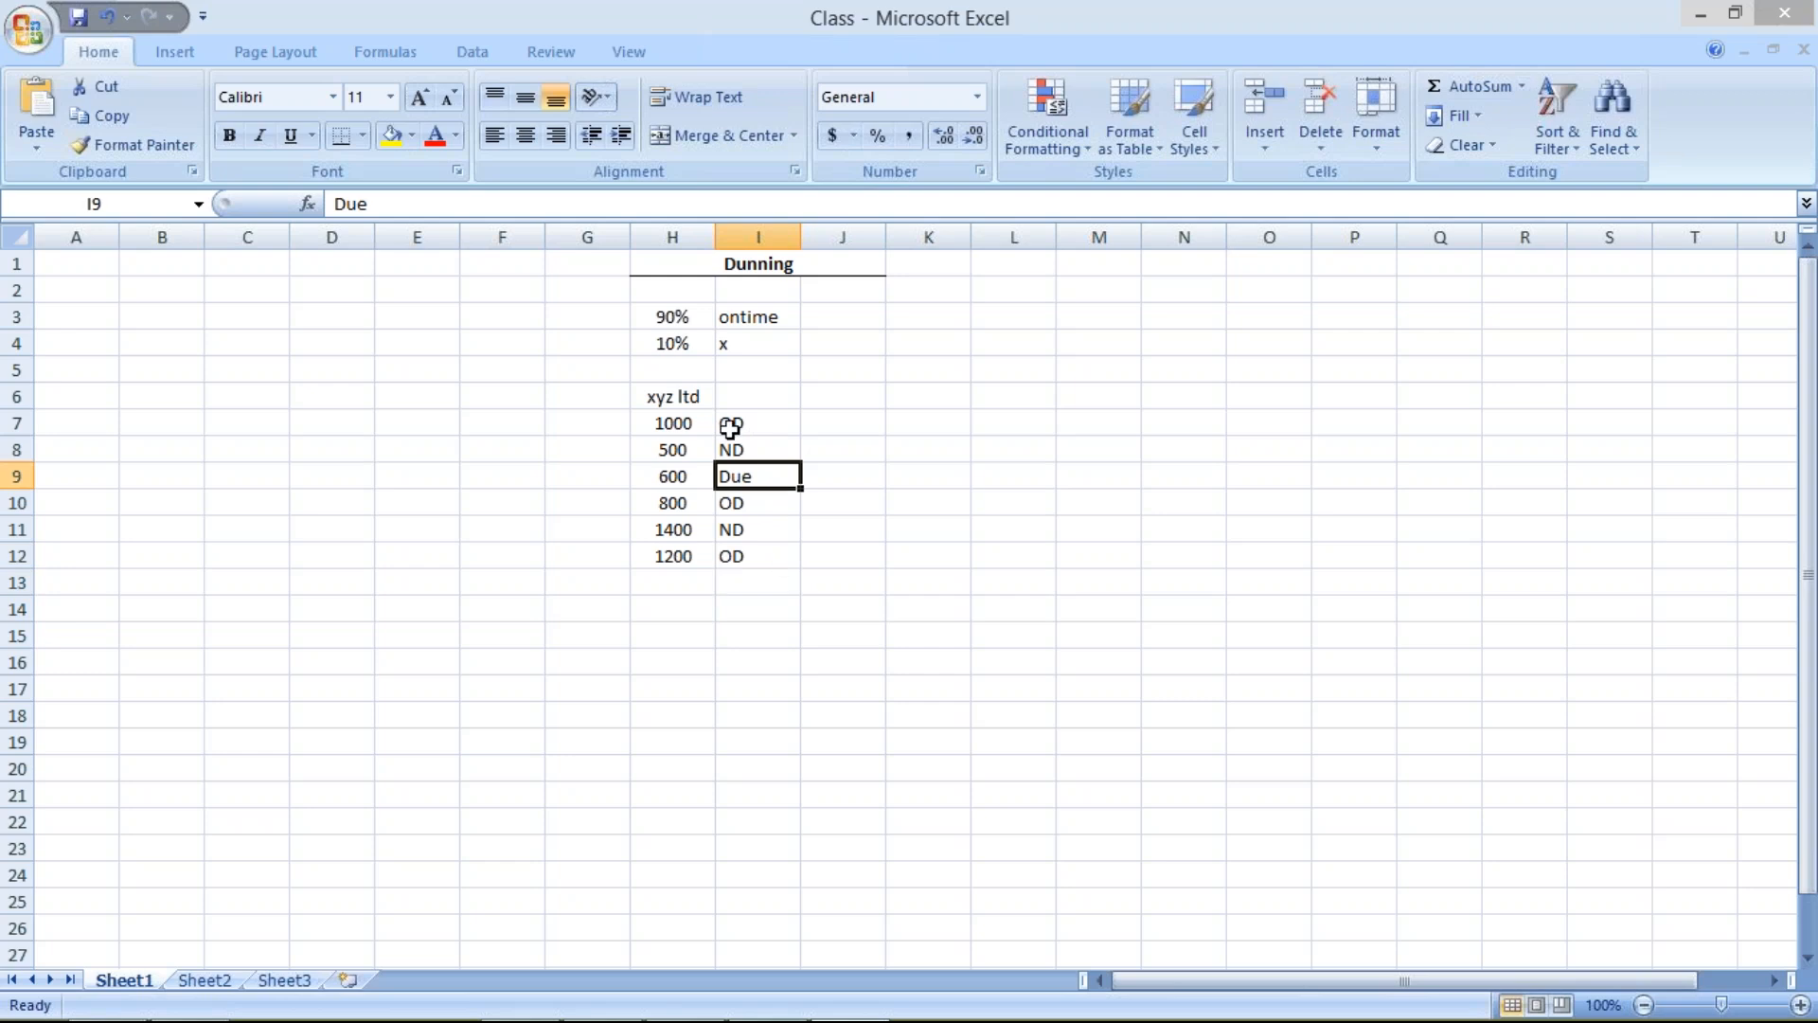
Enter 30 in cell J4 and 5 in K4, in the same row as the 10% share
left_click(830, 344)
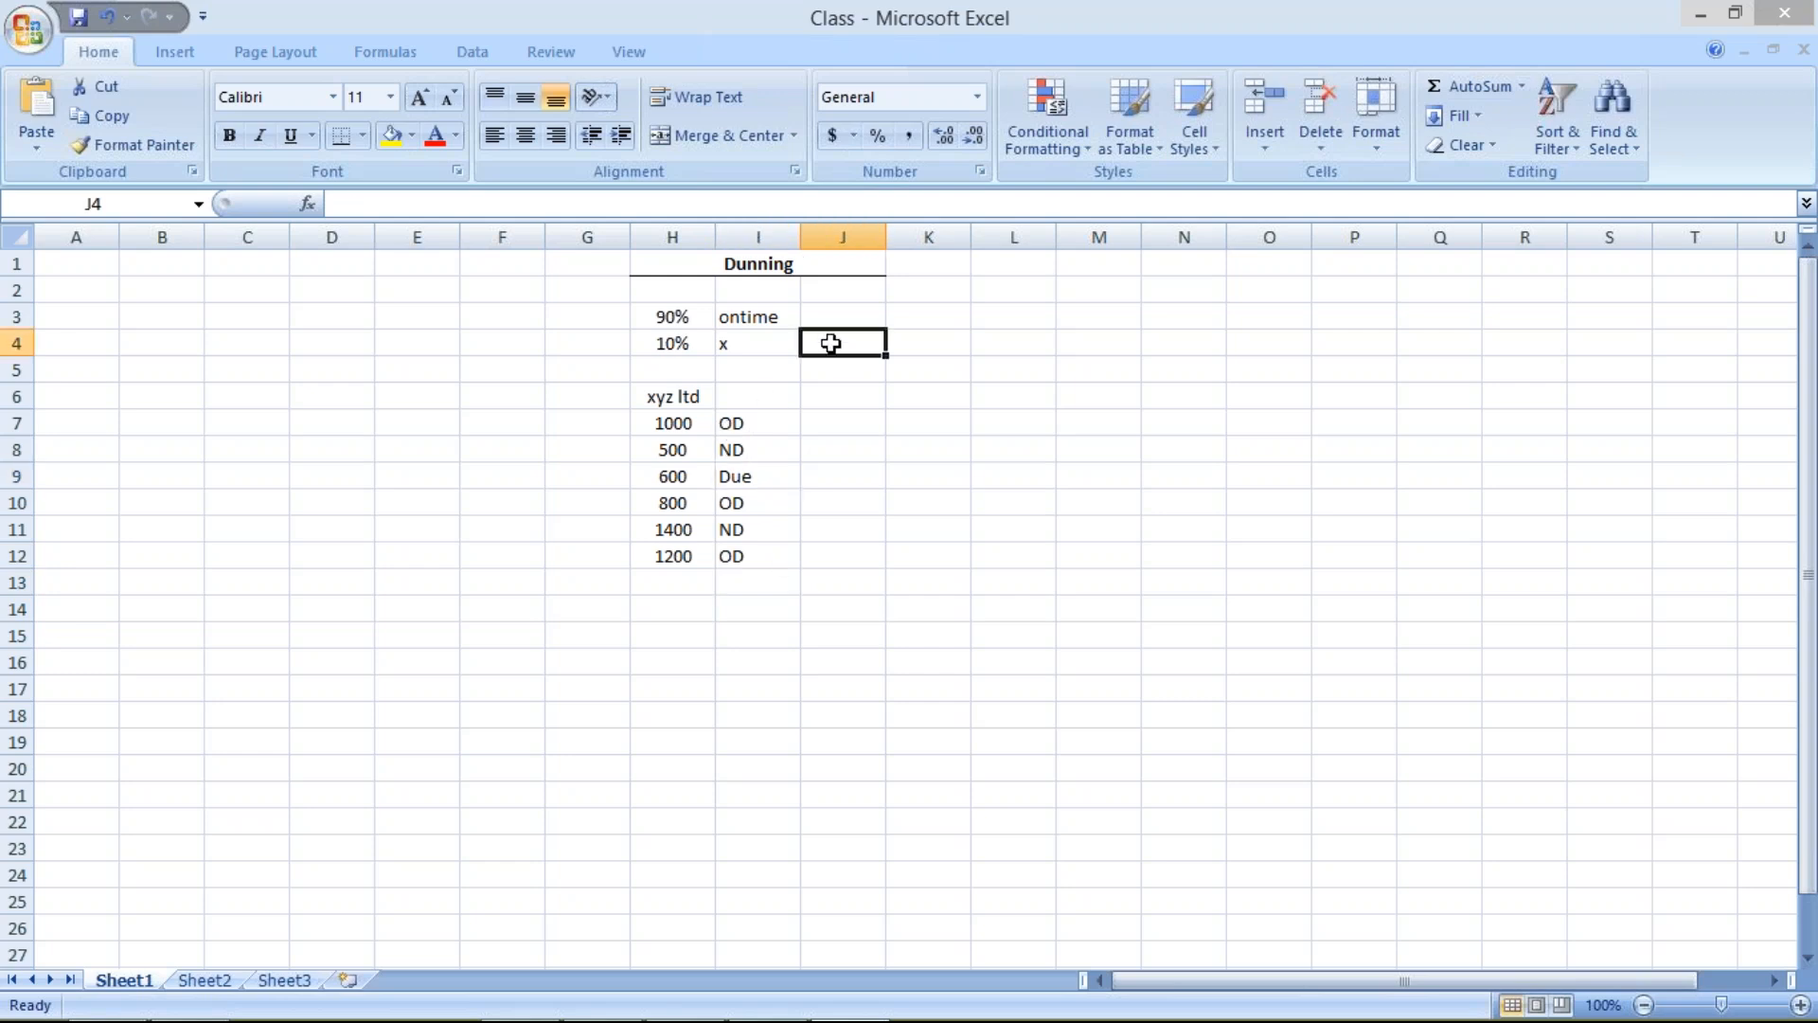
type("30")
key("Return")
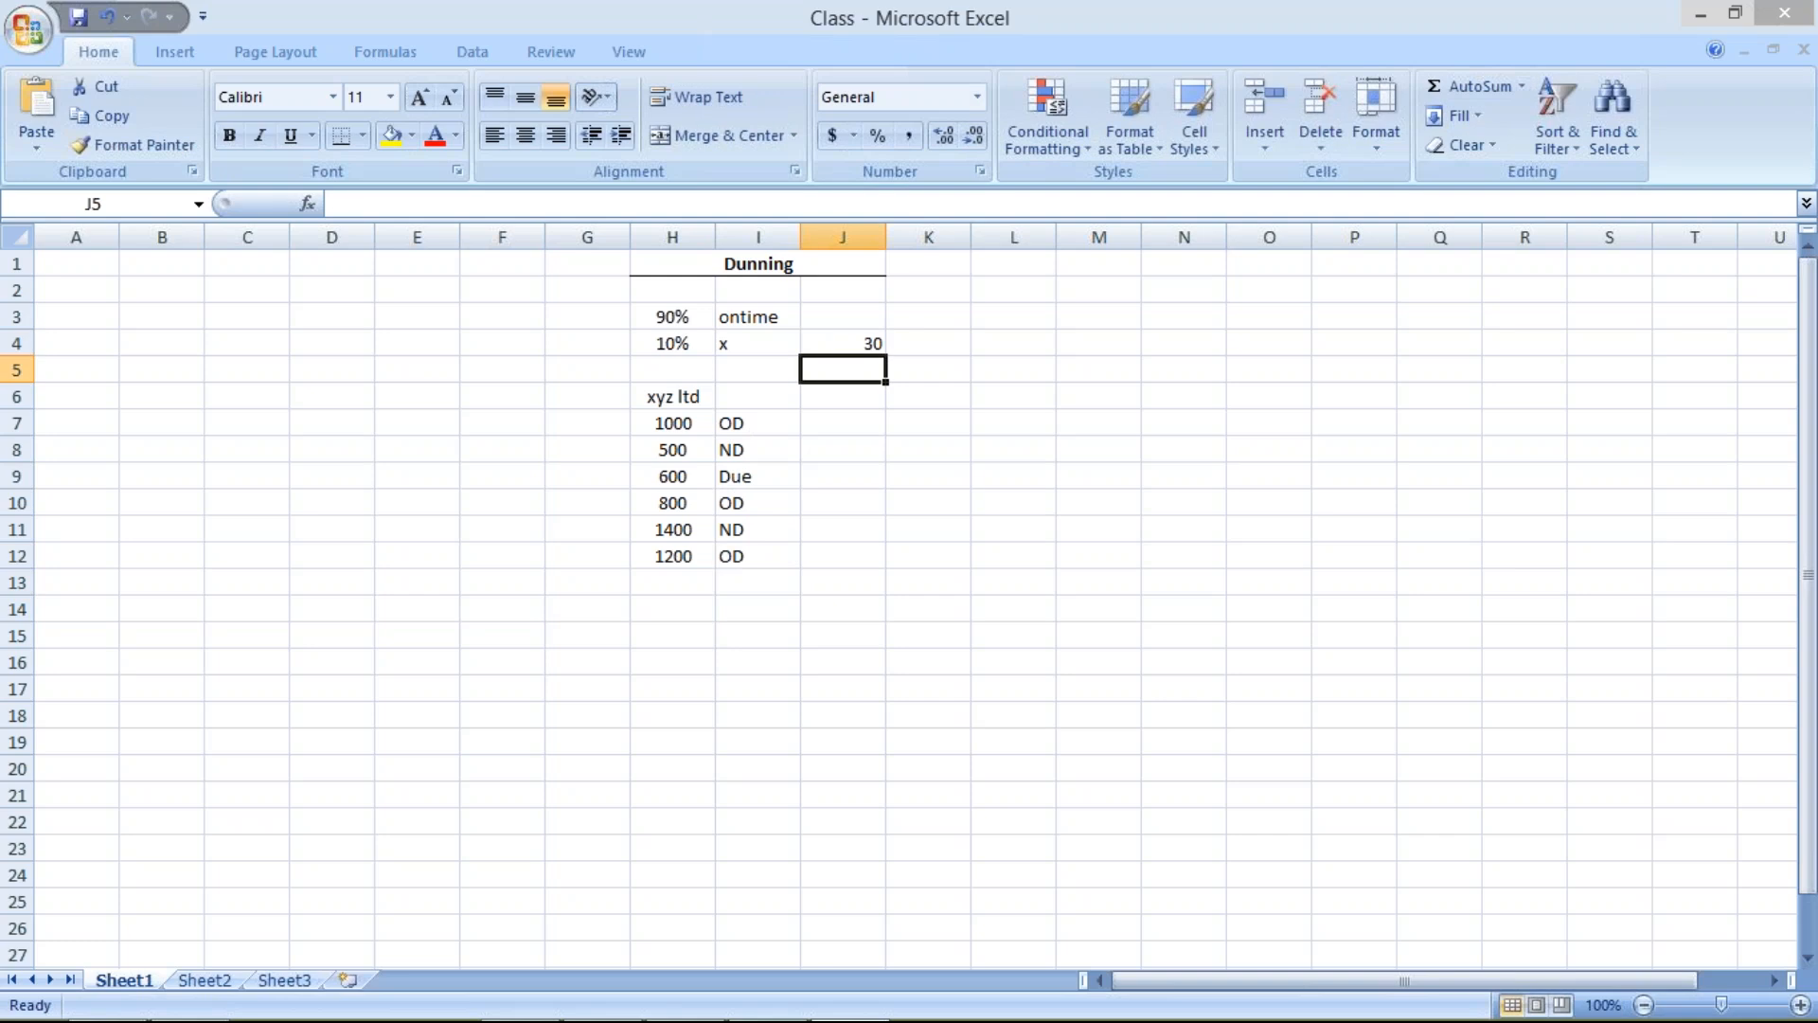
left_click(919, 344)
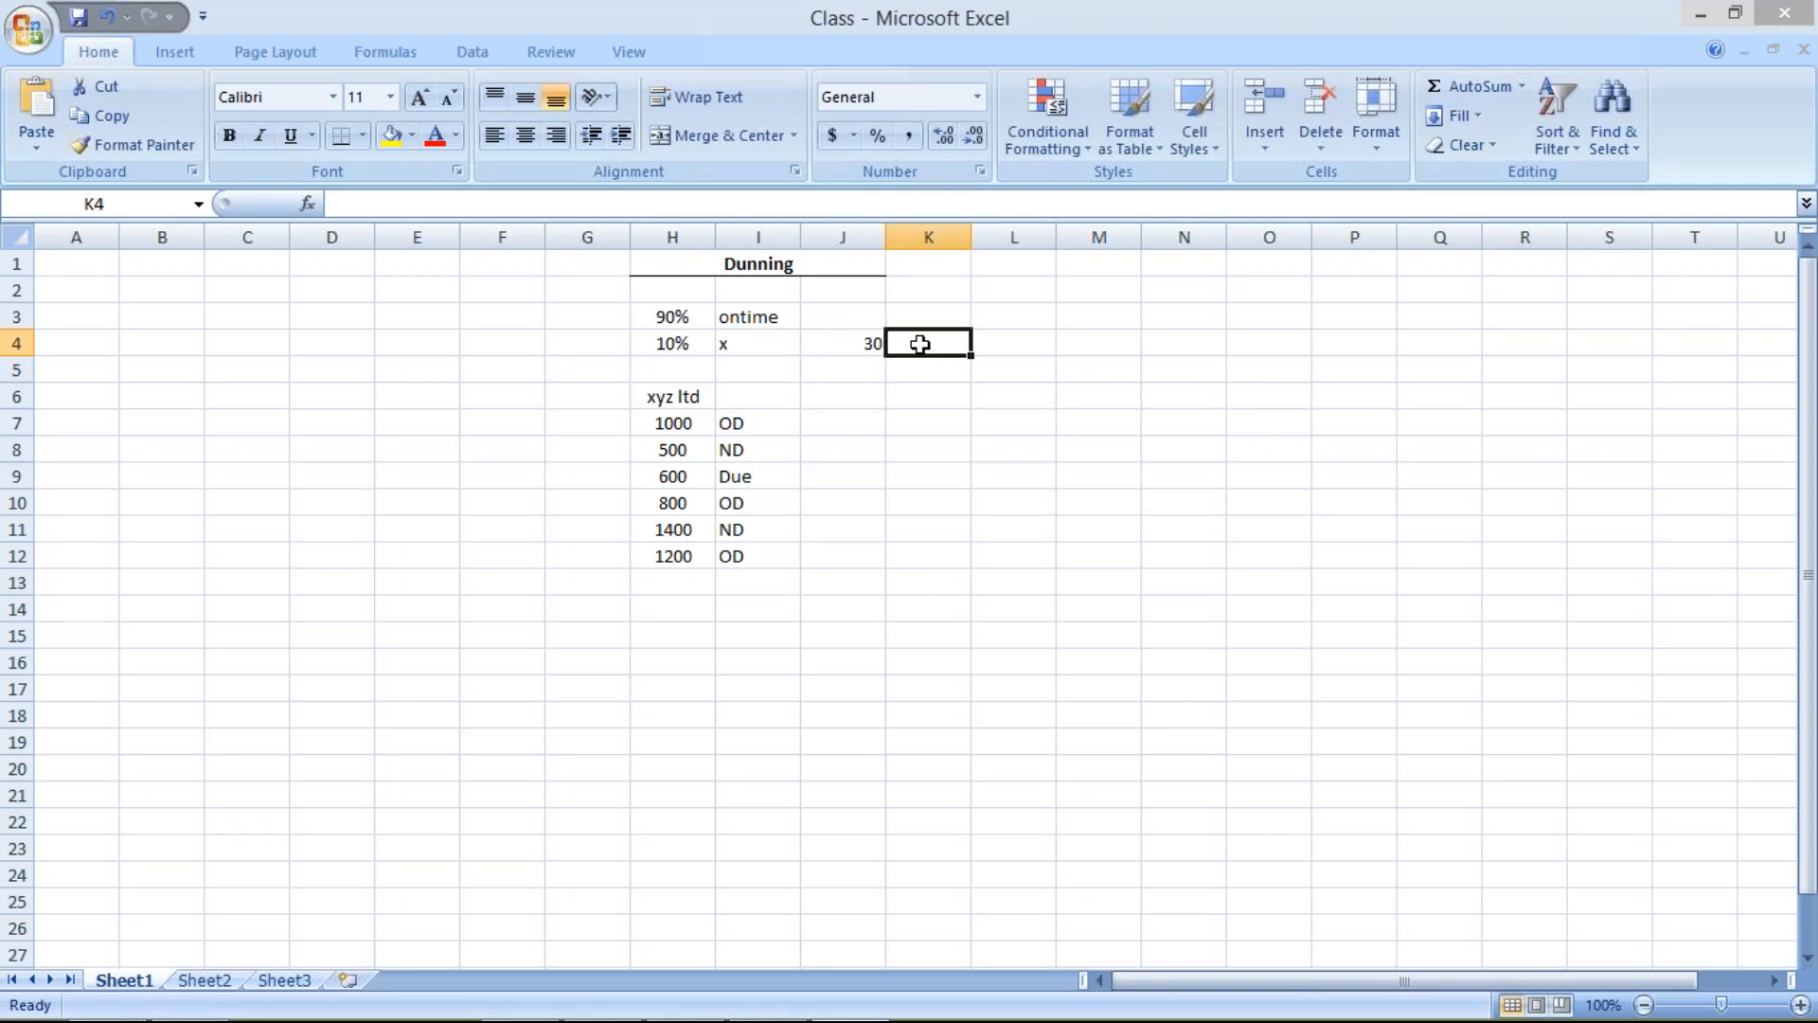
type("=5")
key("Return")
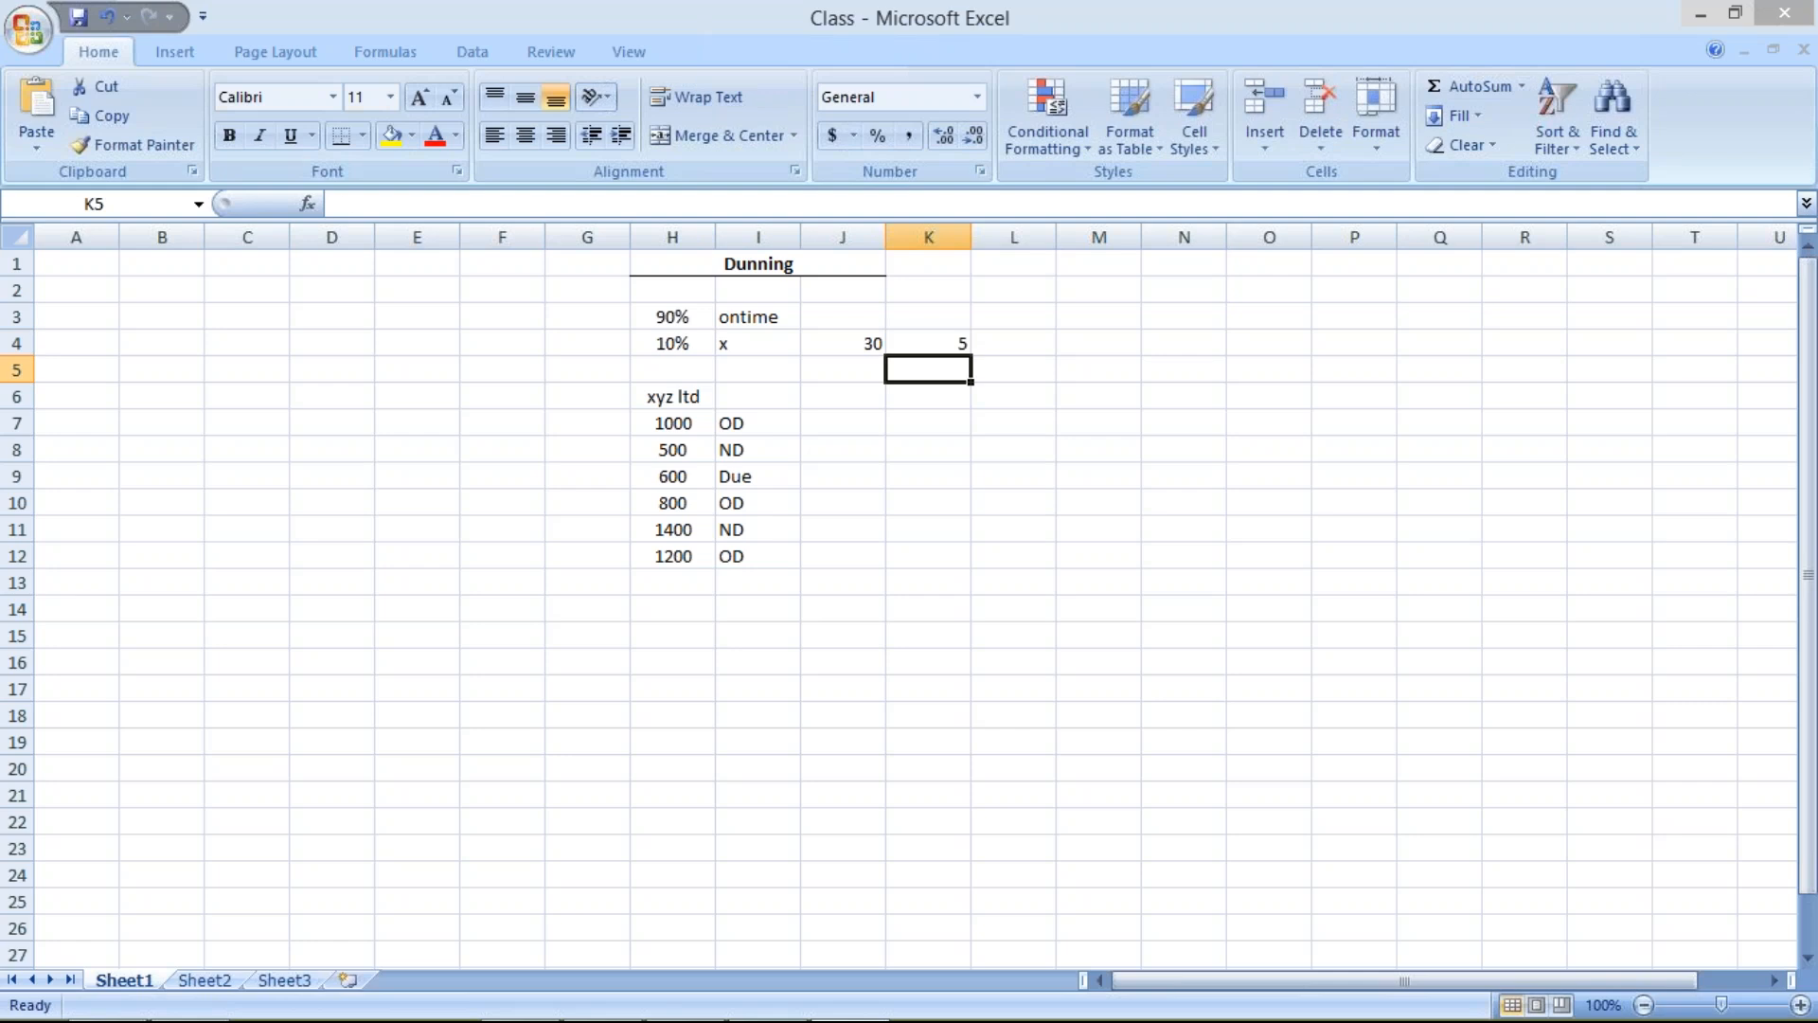
Enter 35 in cell L4, beside the 30 and 5 in the 10% row
left_click(919, 347)
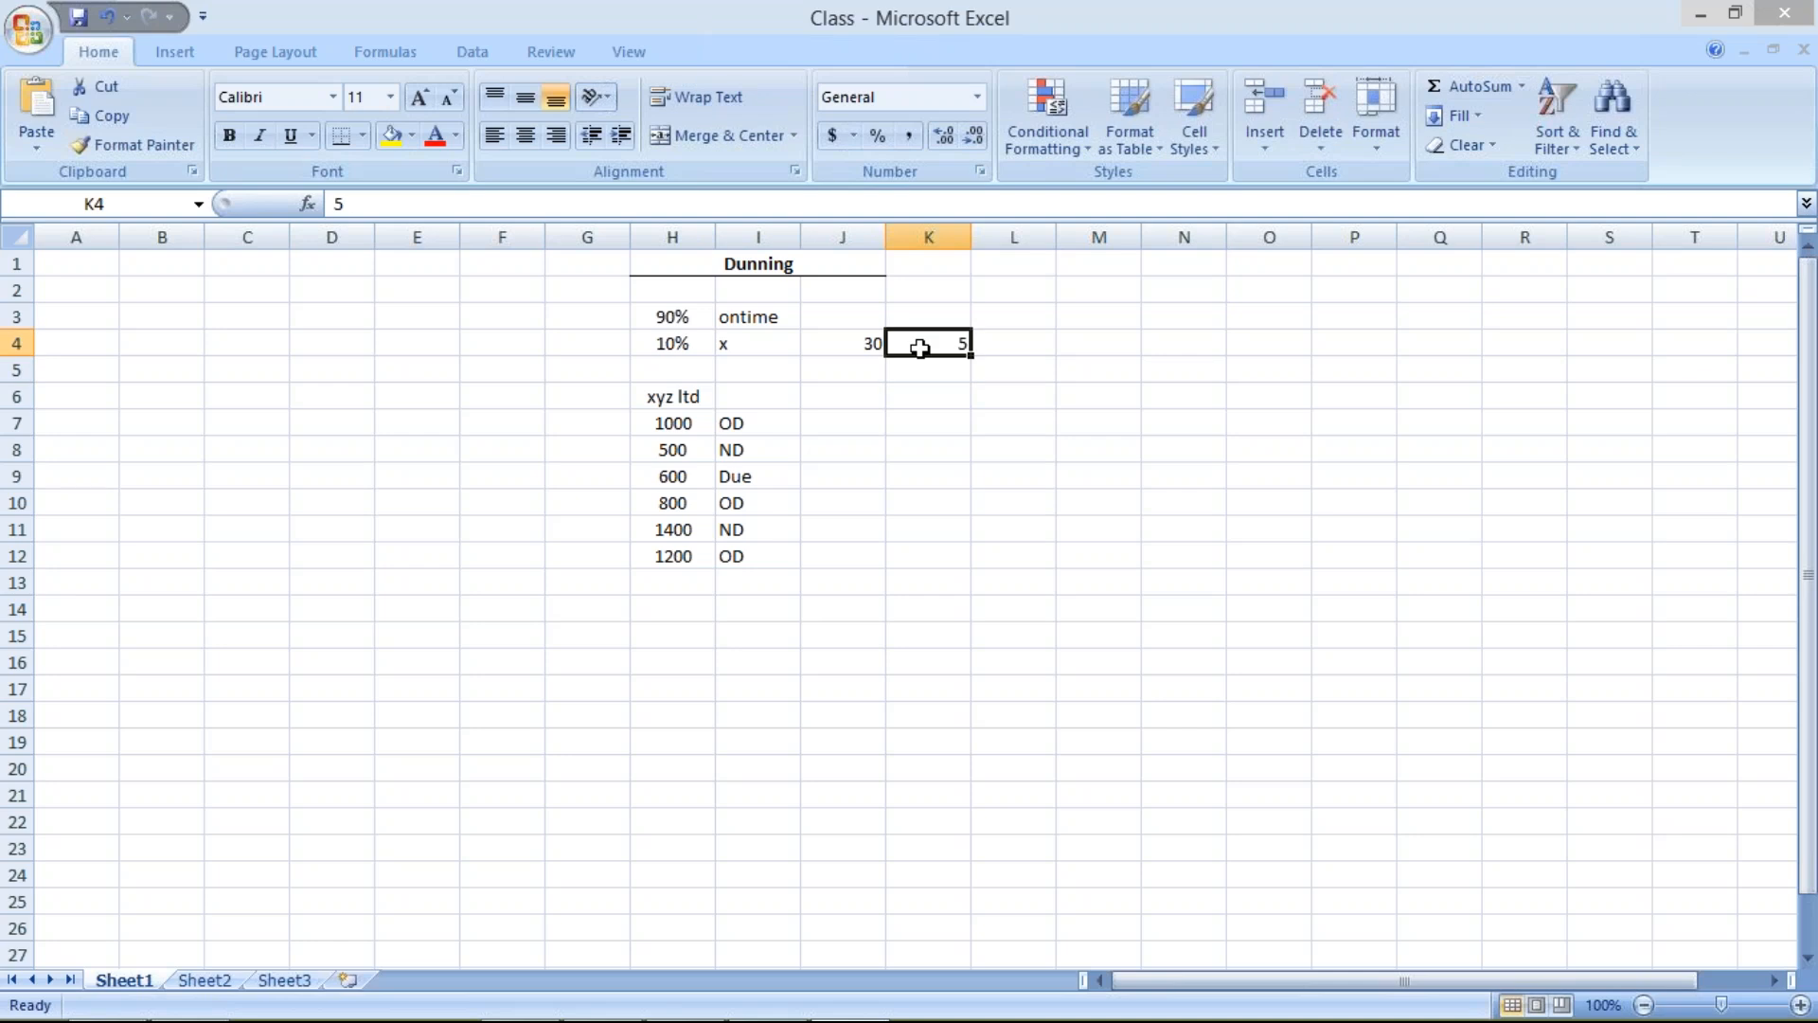
left_click(1001, 346)
type("25")
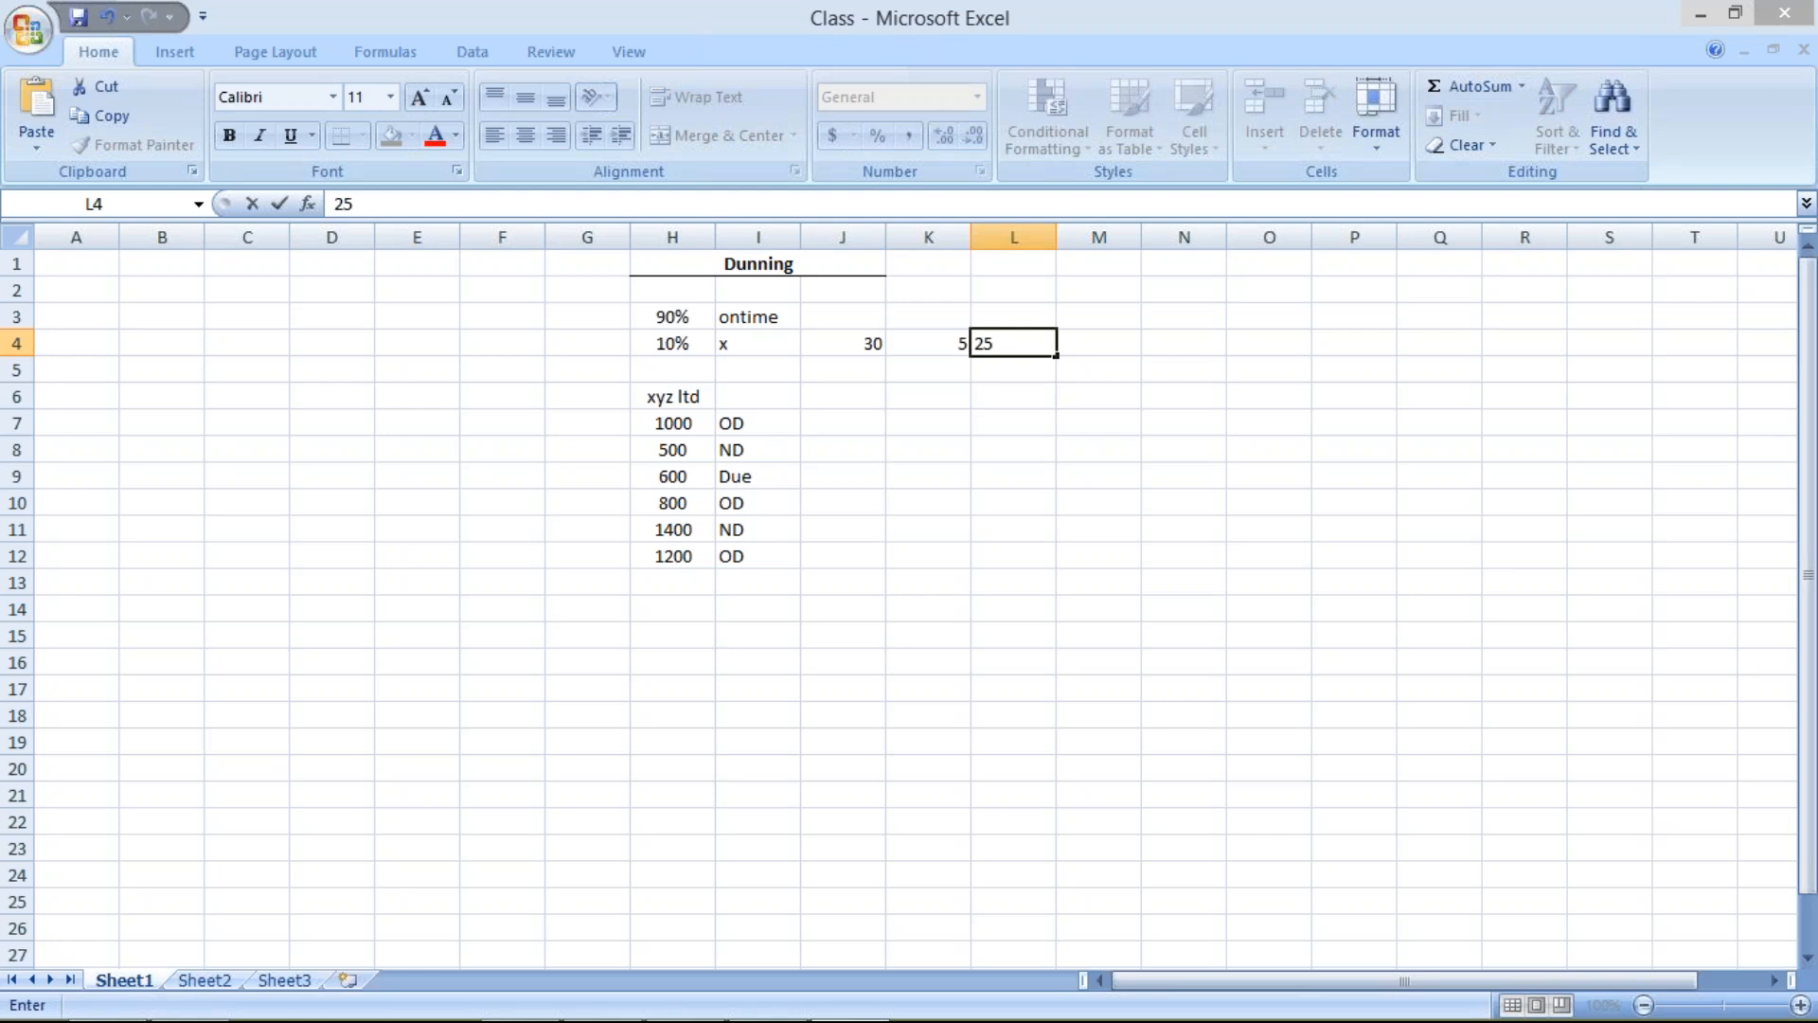
key("BackSpace")
key("BackSpace")
type("35")
key("Return")
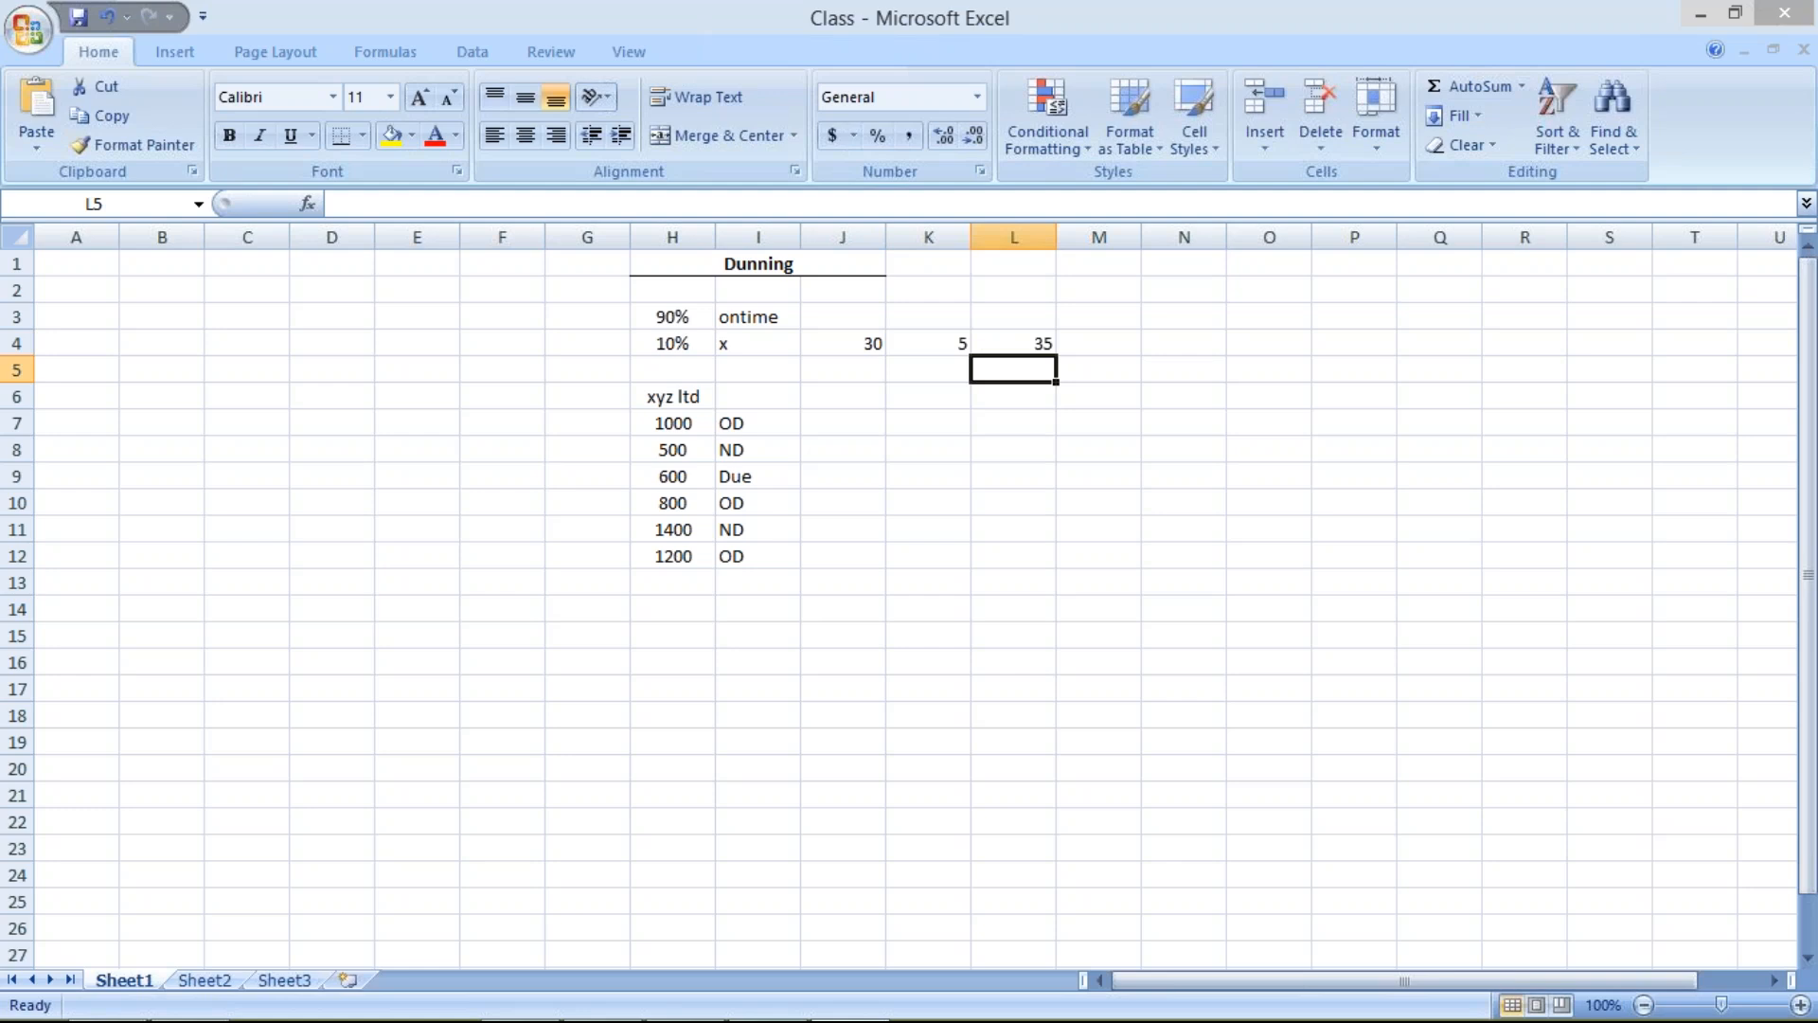
left_click(996, 345)
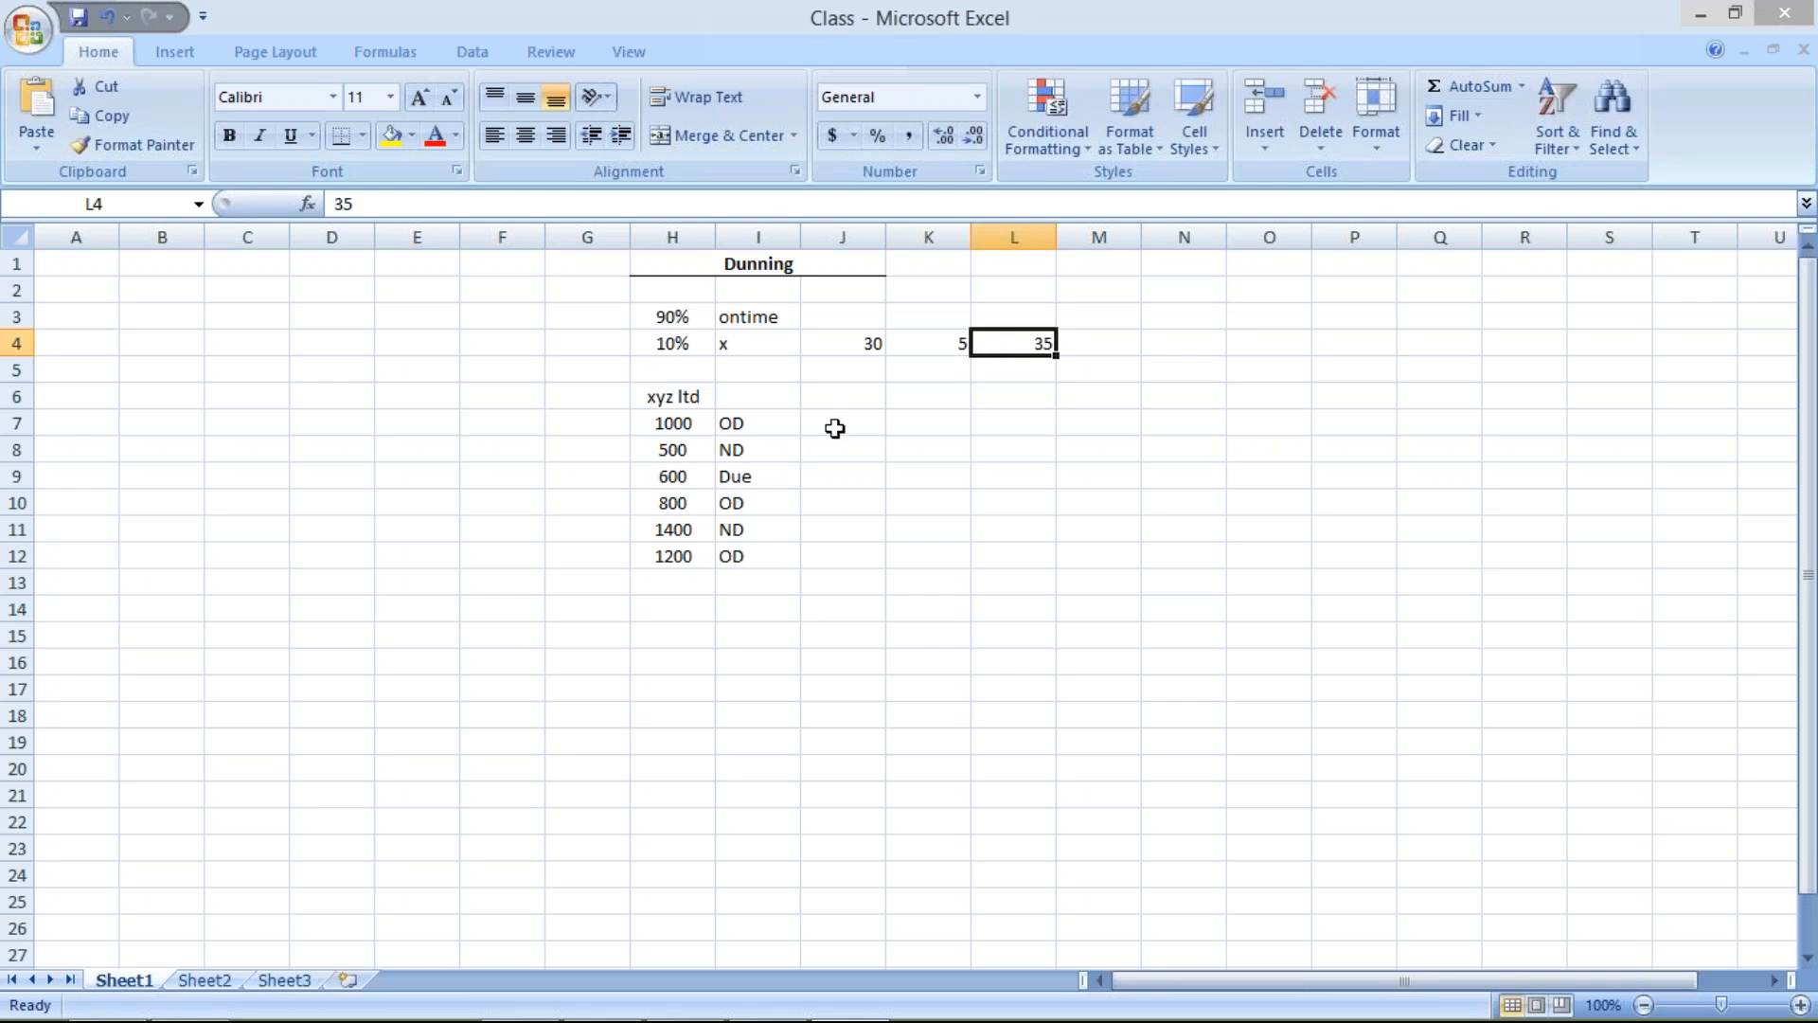
left_click(769, 417)
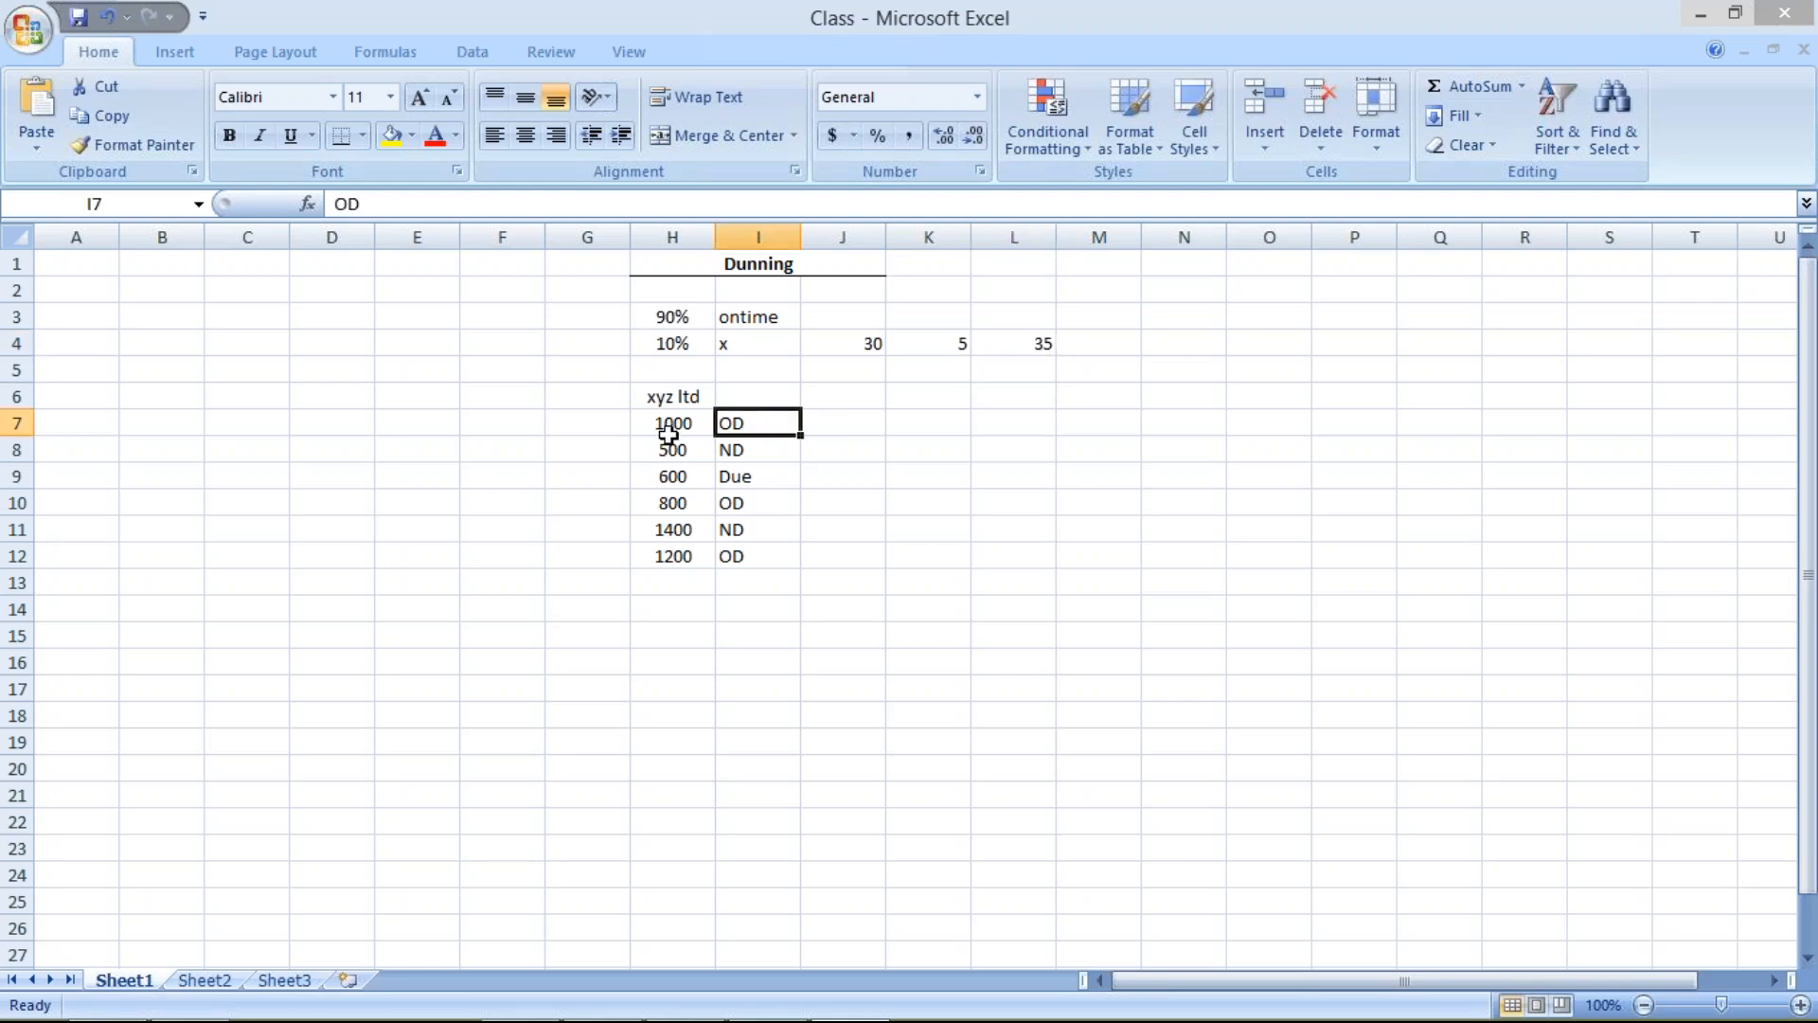
Clear cells J4 to M4 and enter 30 in J4 and 31 in K4
left_click_drag(862, 344, 1067, 349)
key("Delete")
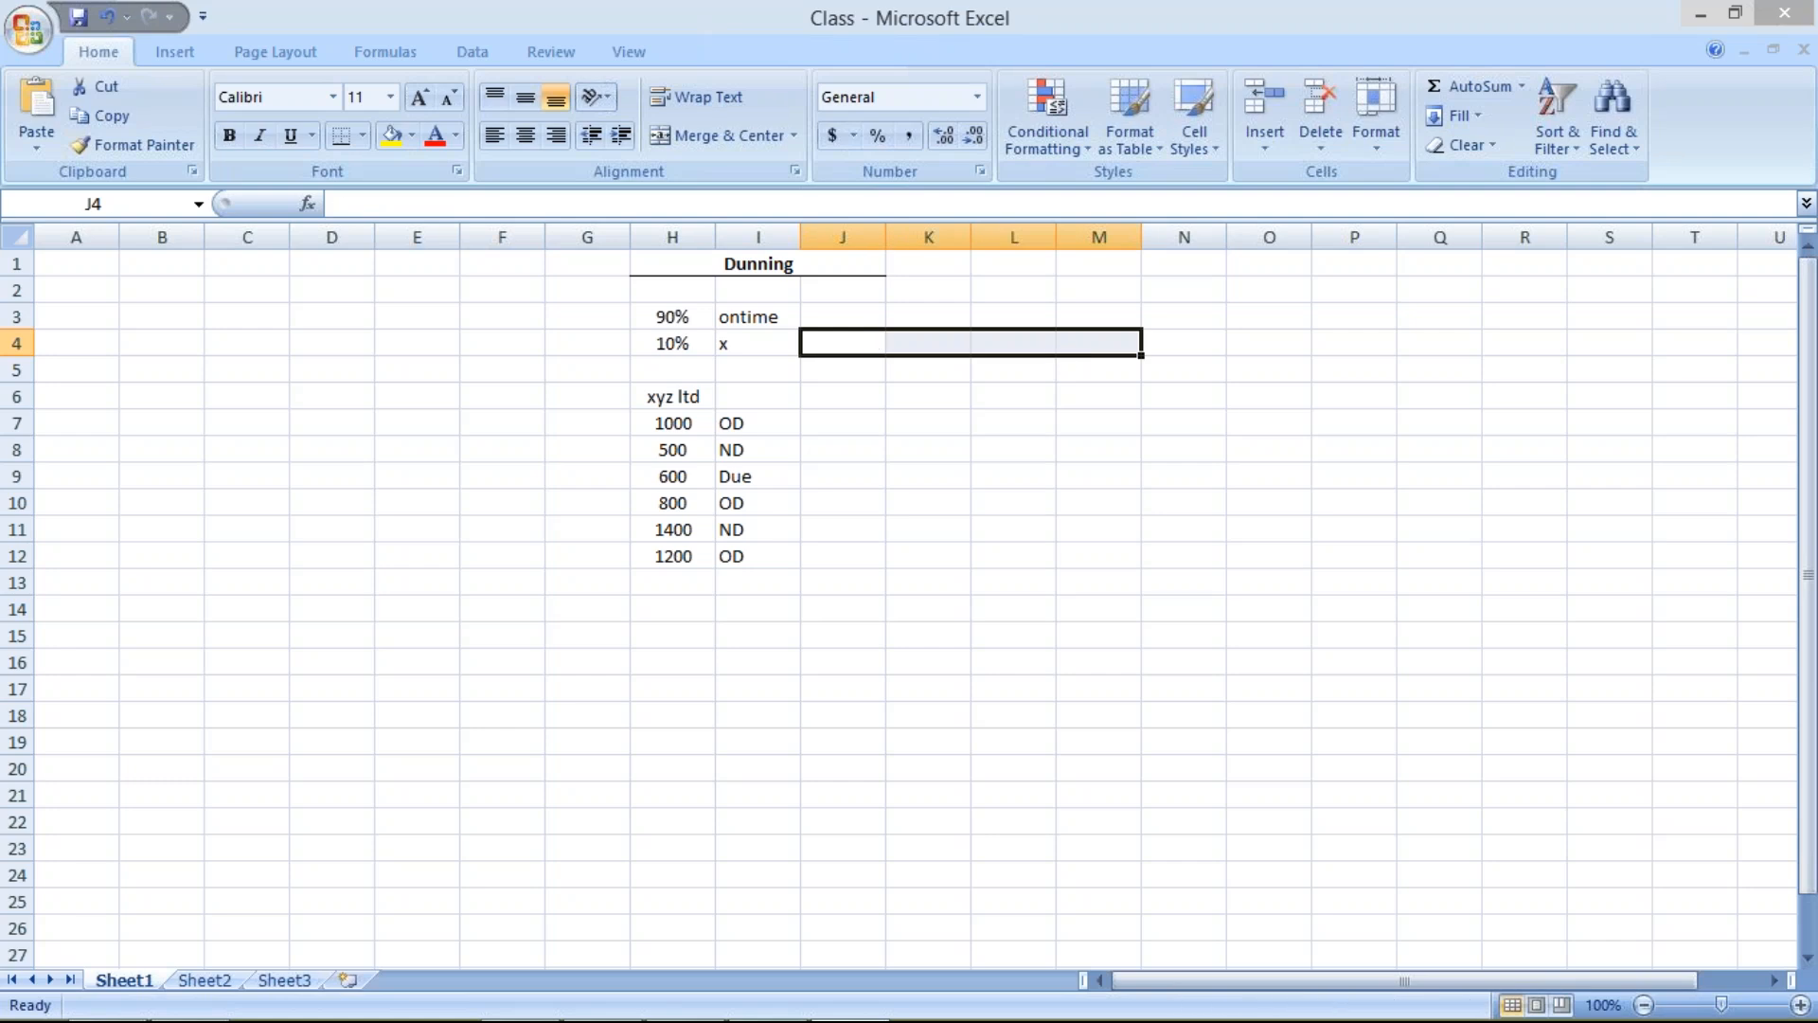
left_click(816, 345)
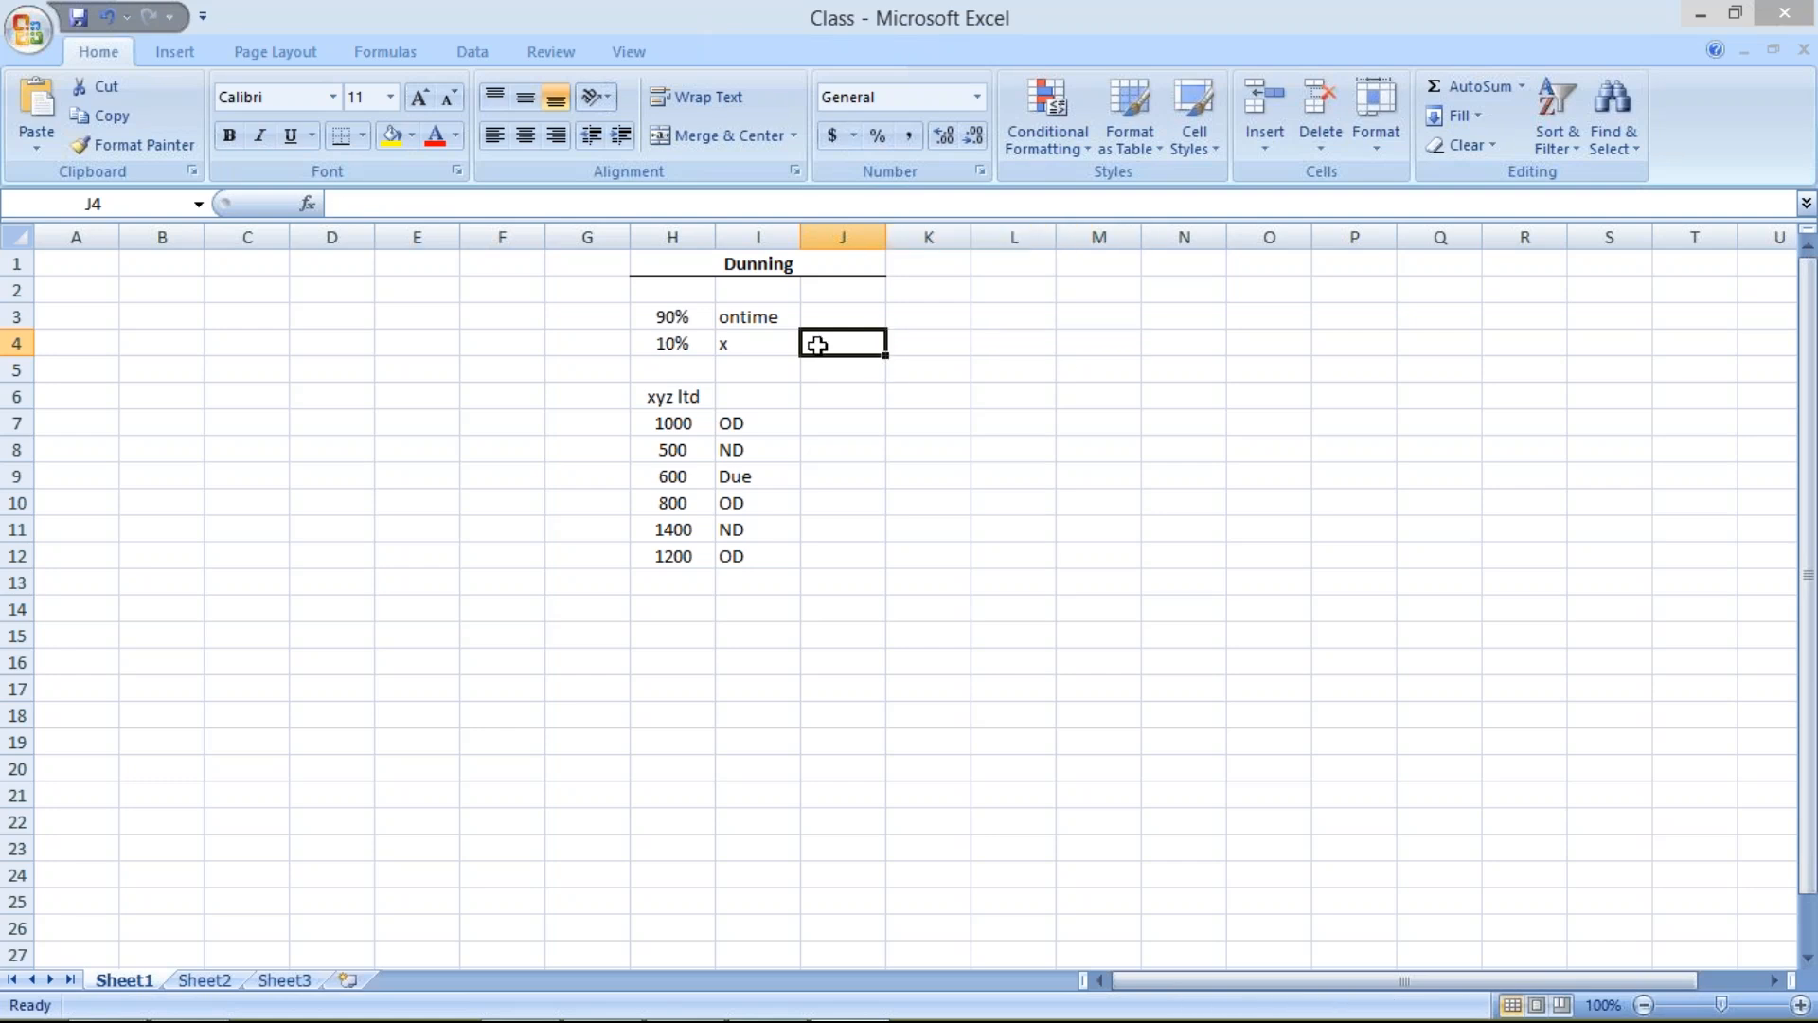
type("30")
key("Return")
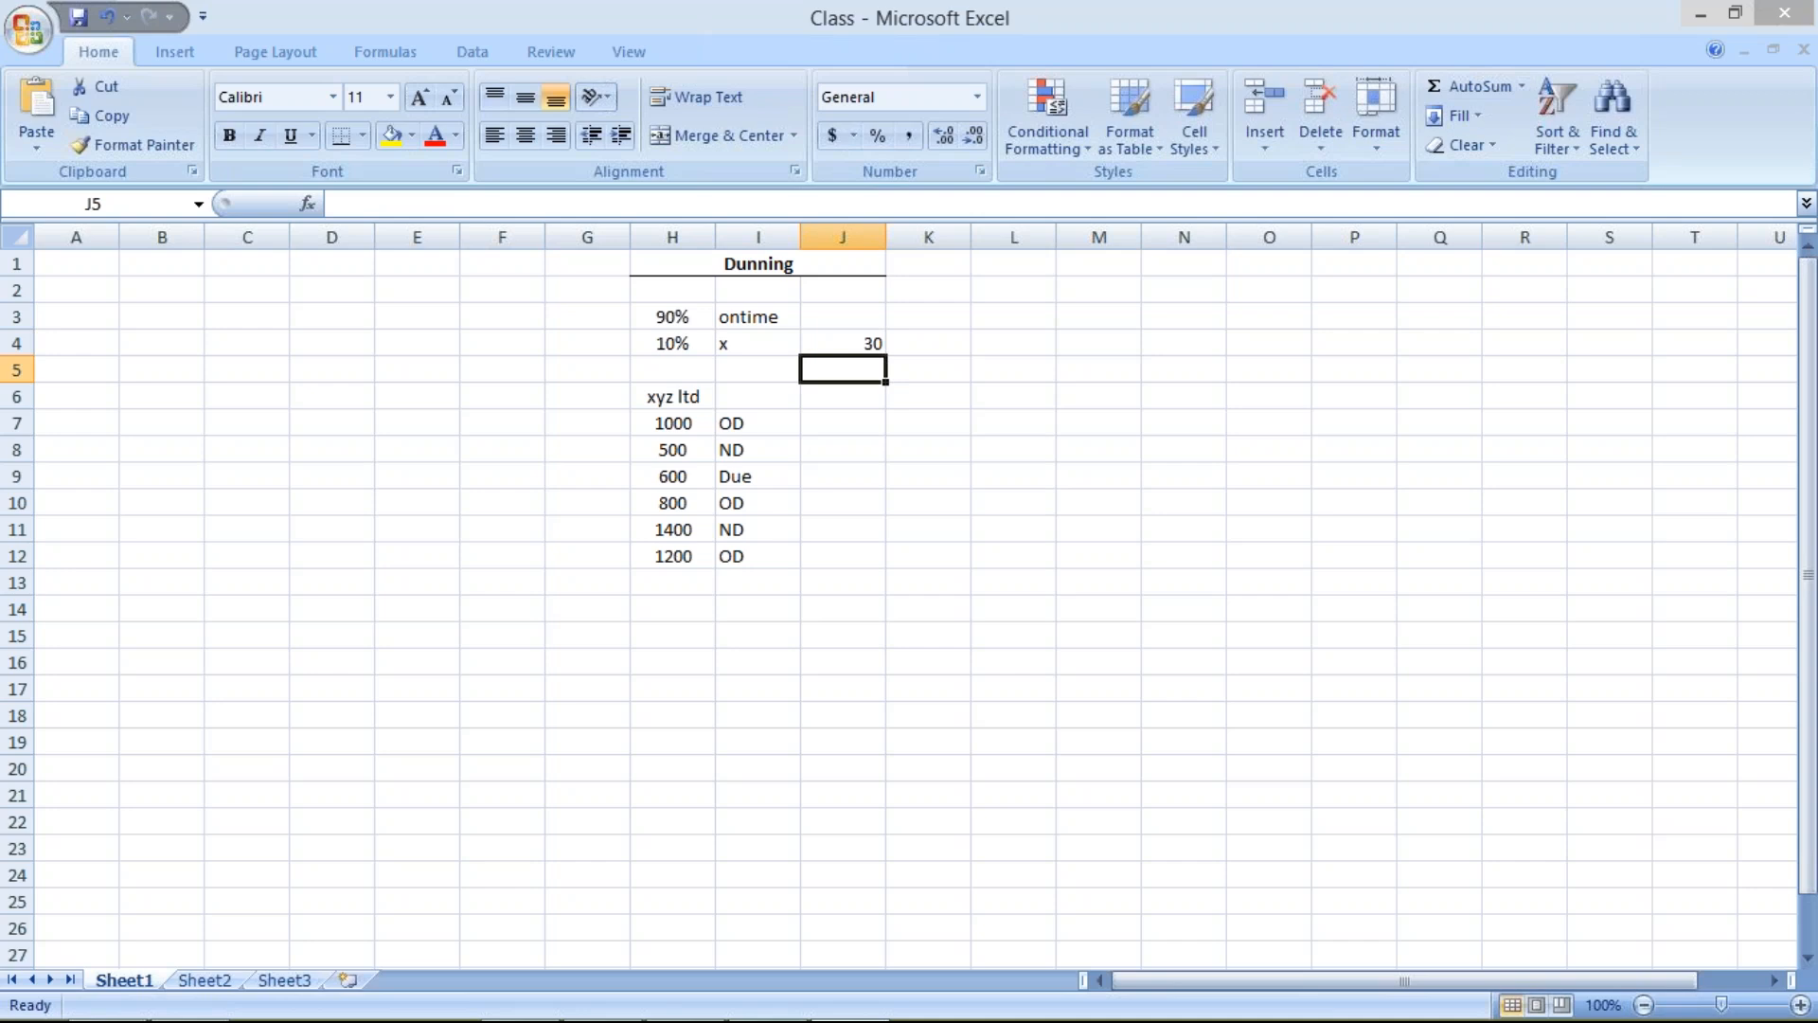
key("Up")
left_click(916, 351)
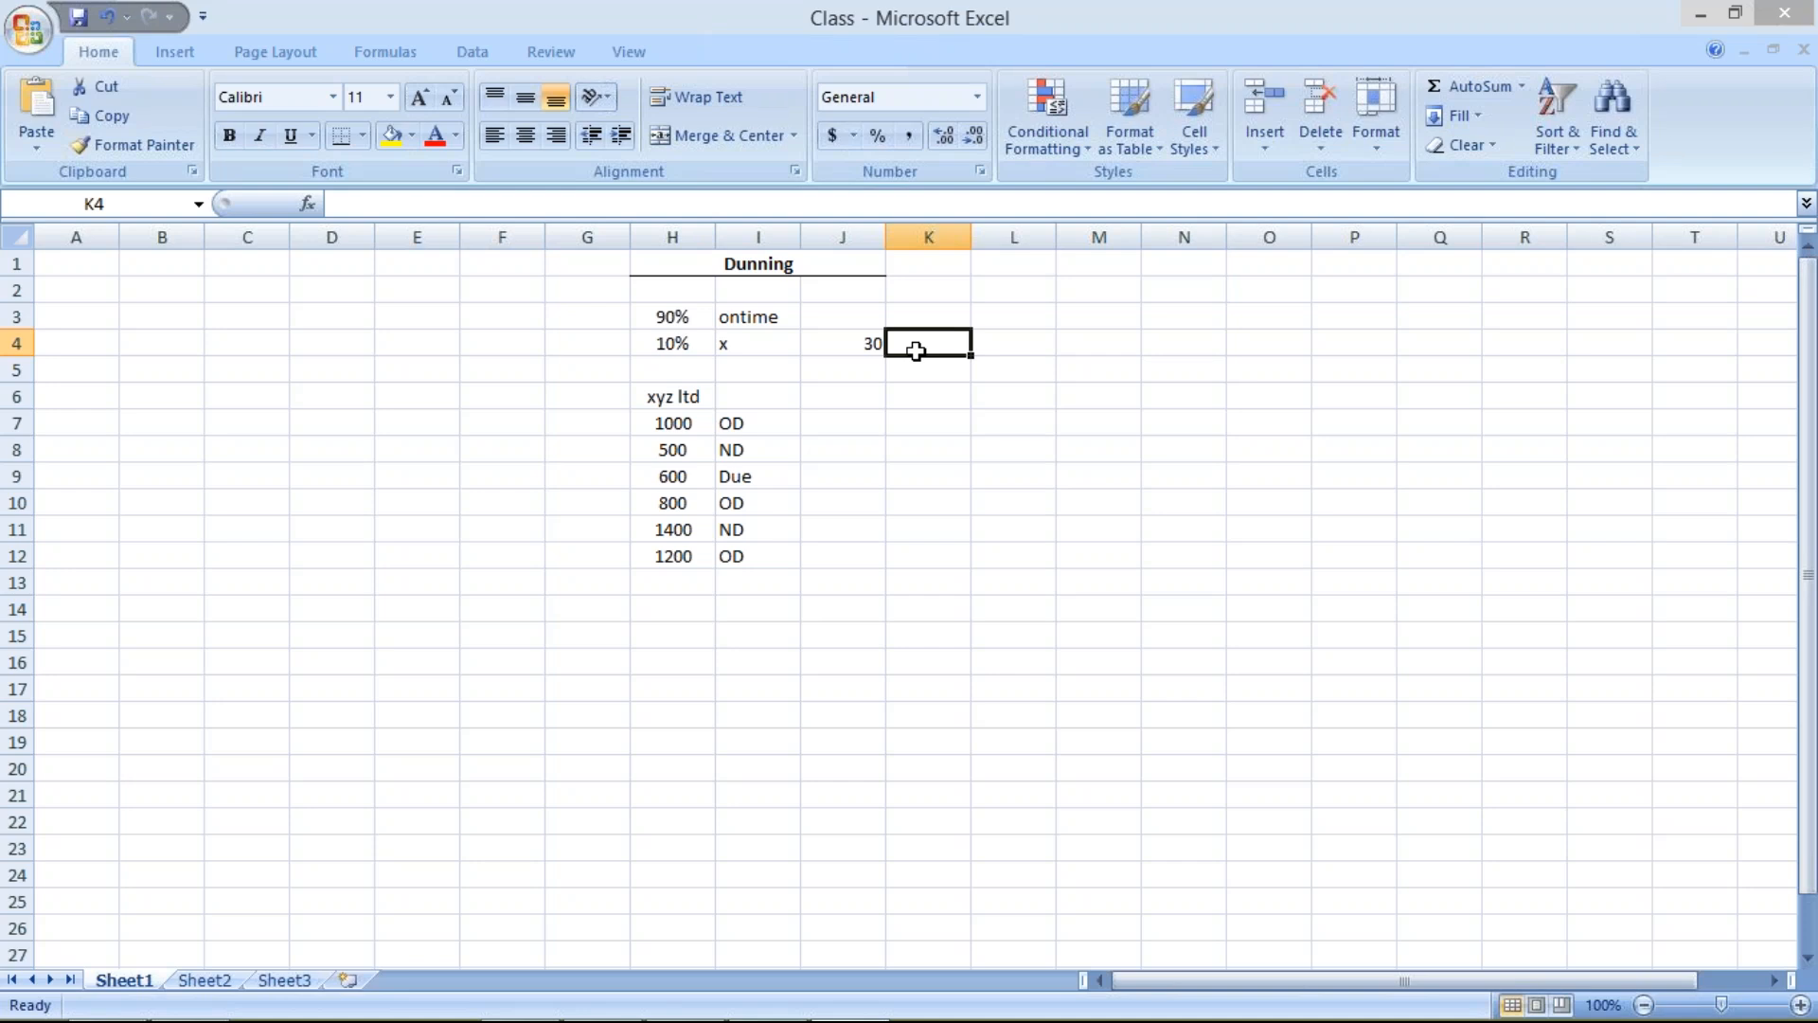
type("31")
key("Return")
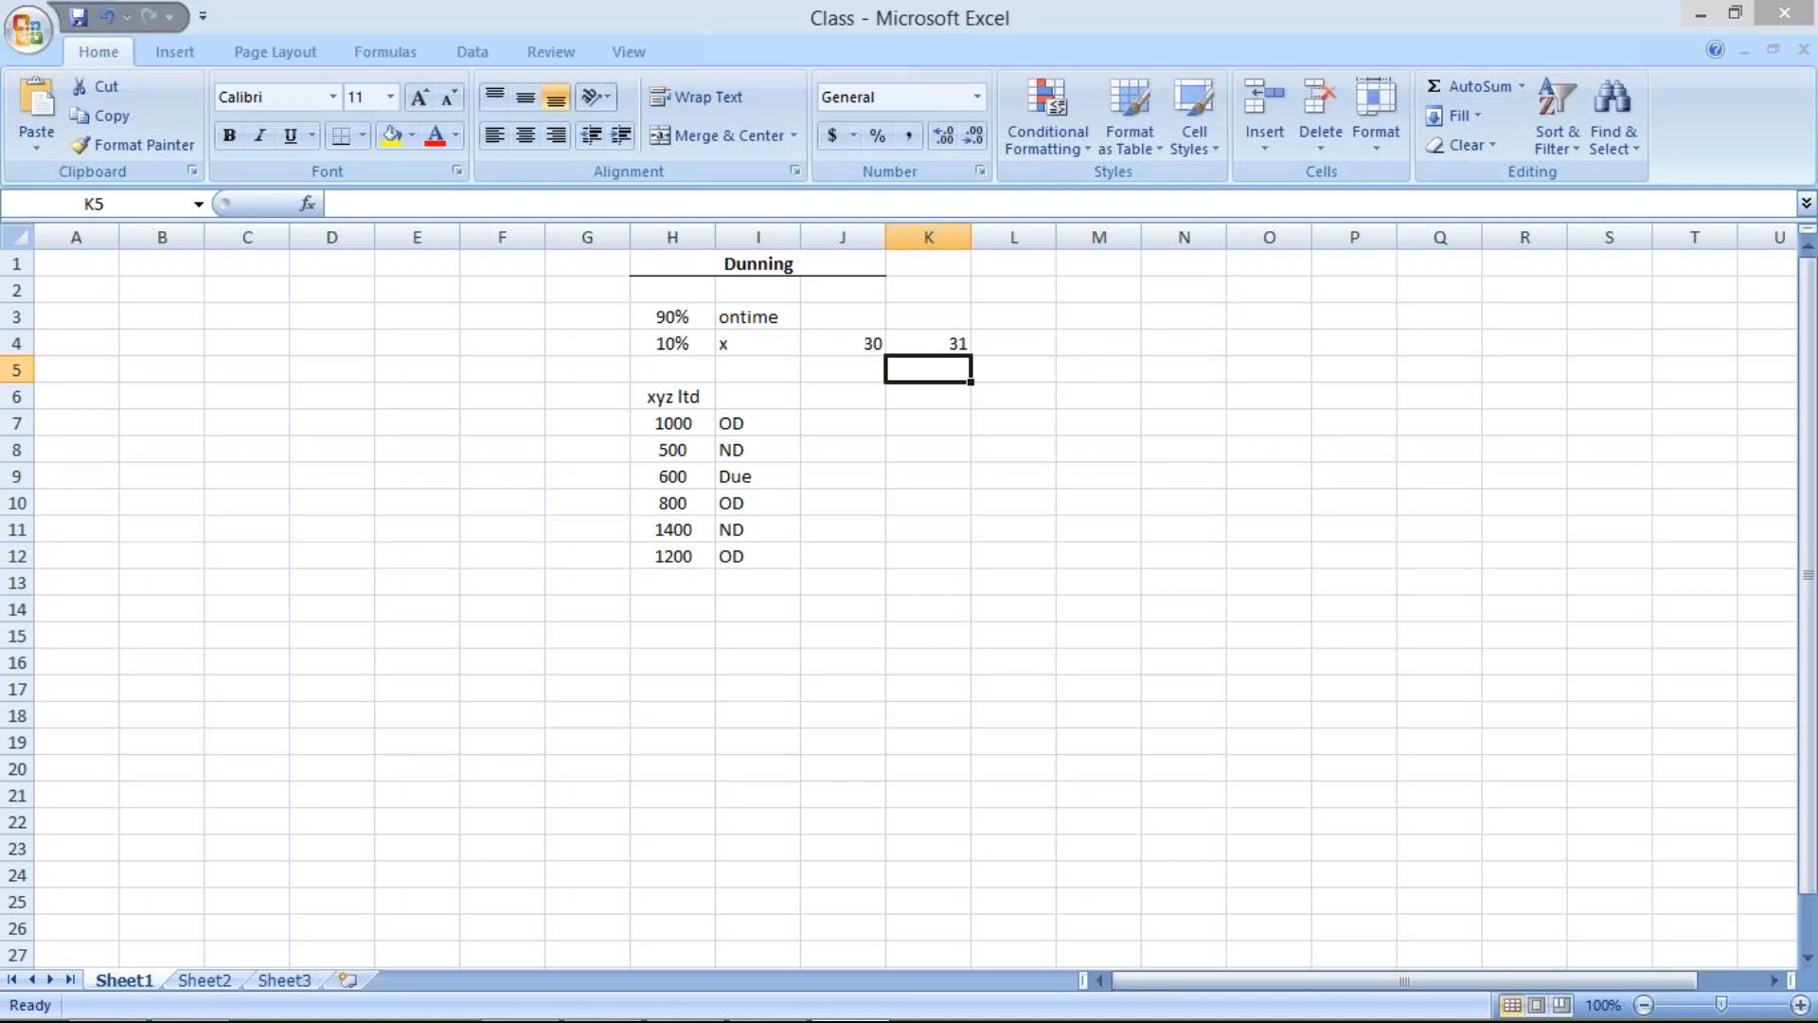
Label the 30 and 31 values with DUE in cell J3 and OD in K3
left_click(851, 311)
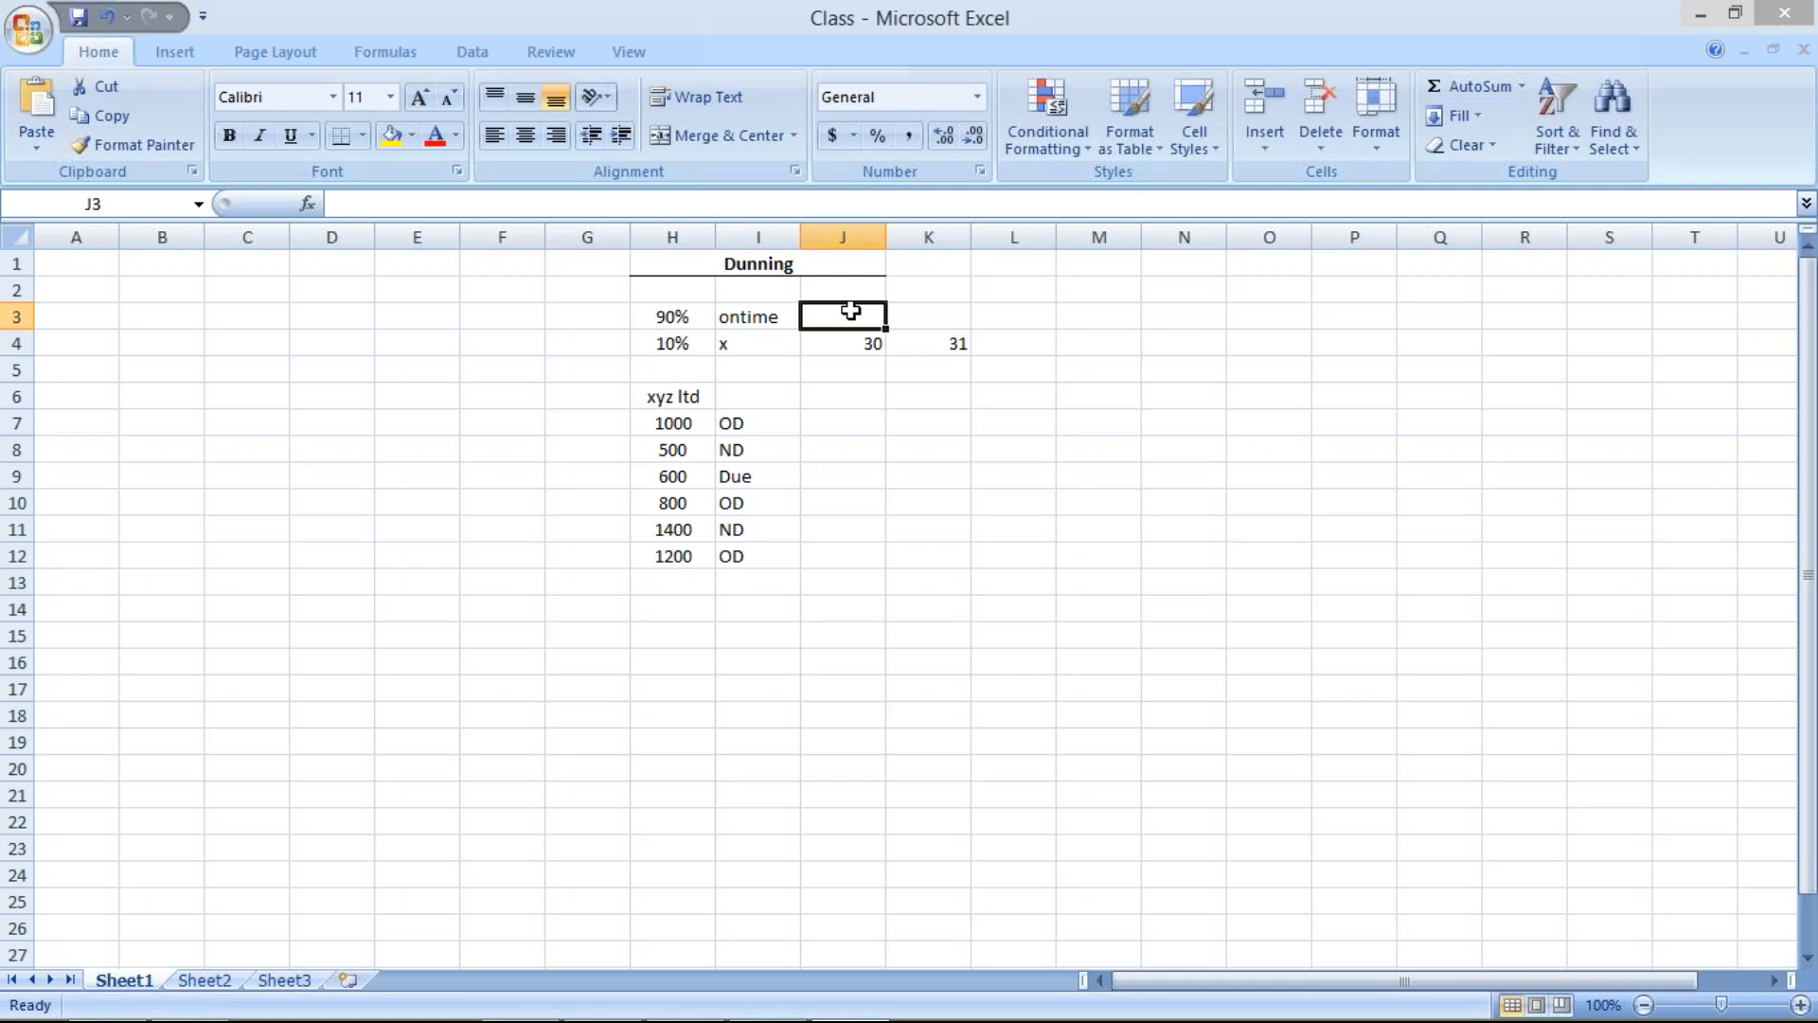
type("DUE")
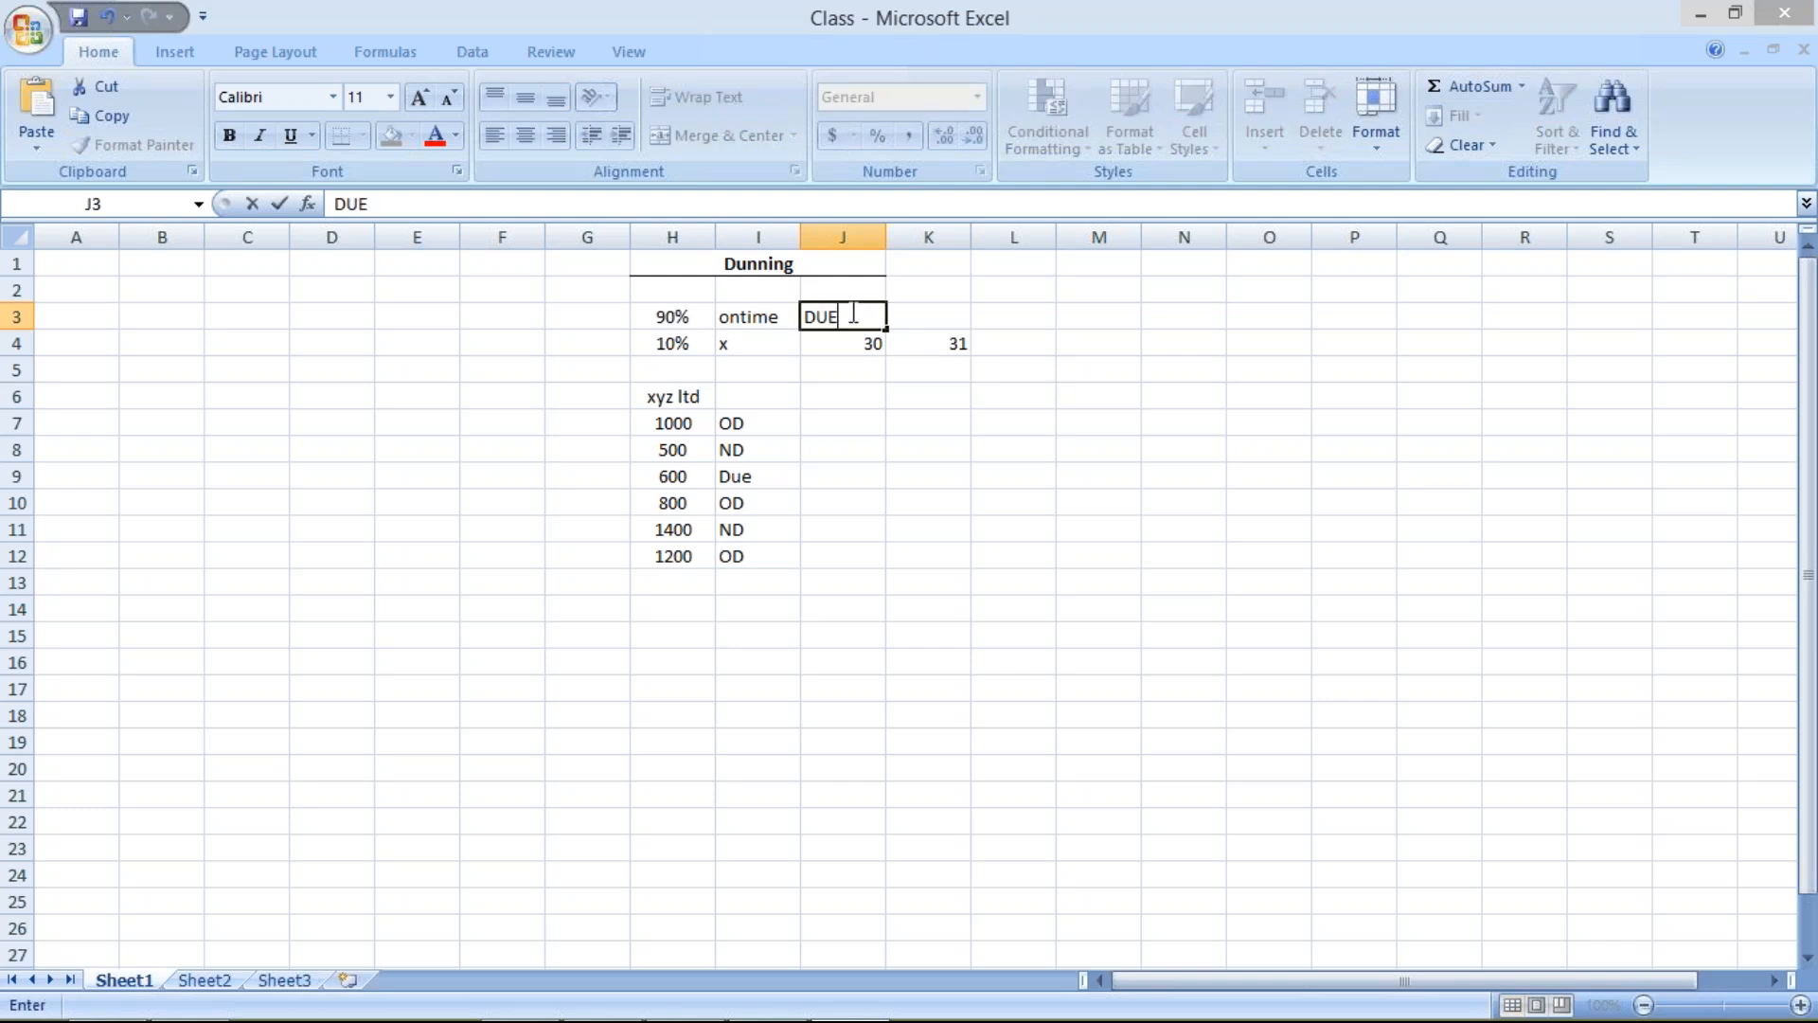
left_click(948, 320)
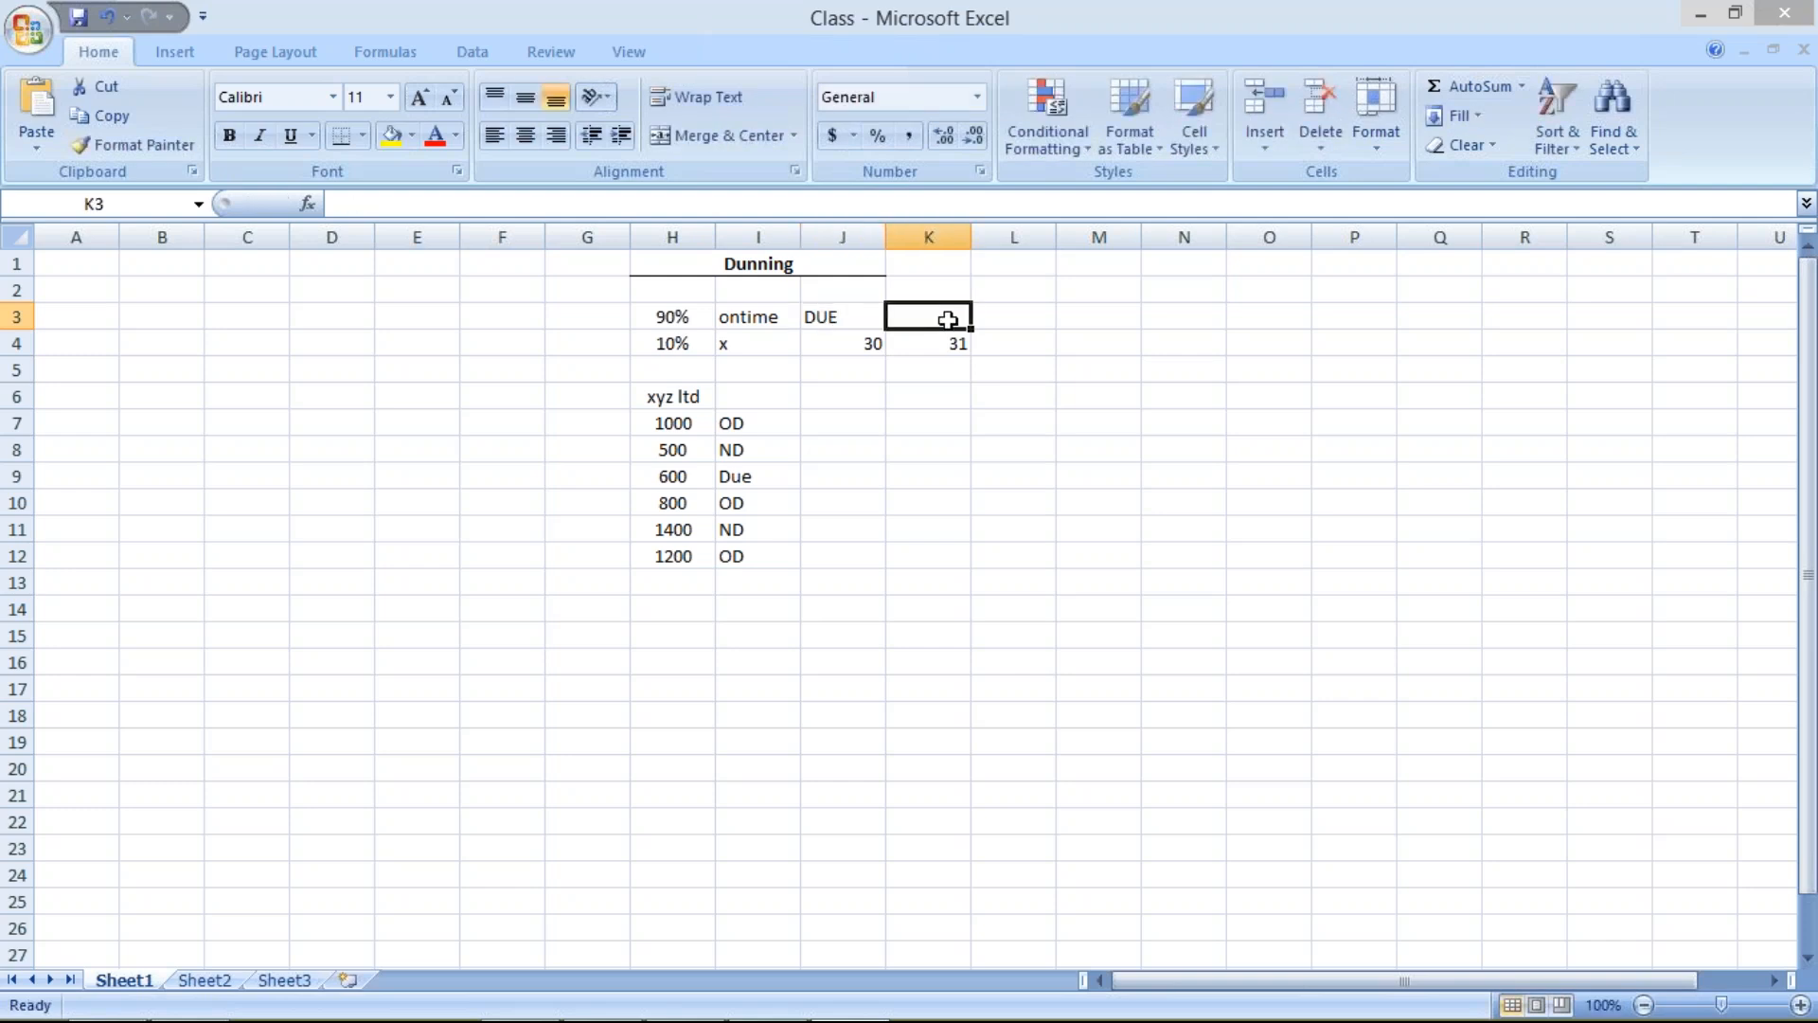
type("O")
key("BackSpace")
type("OD")
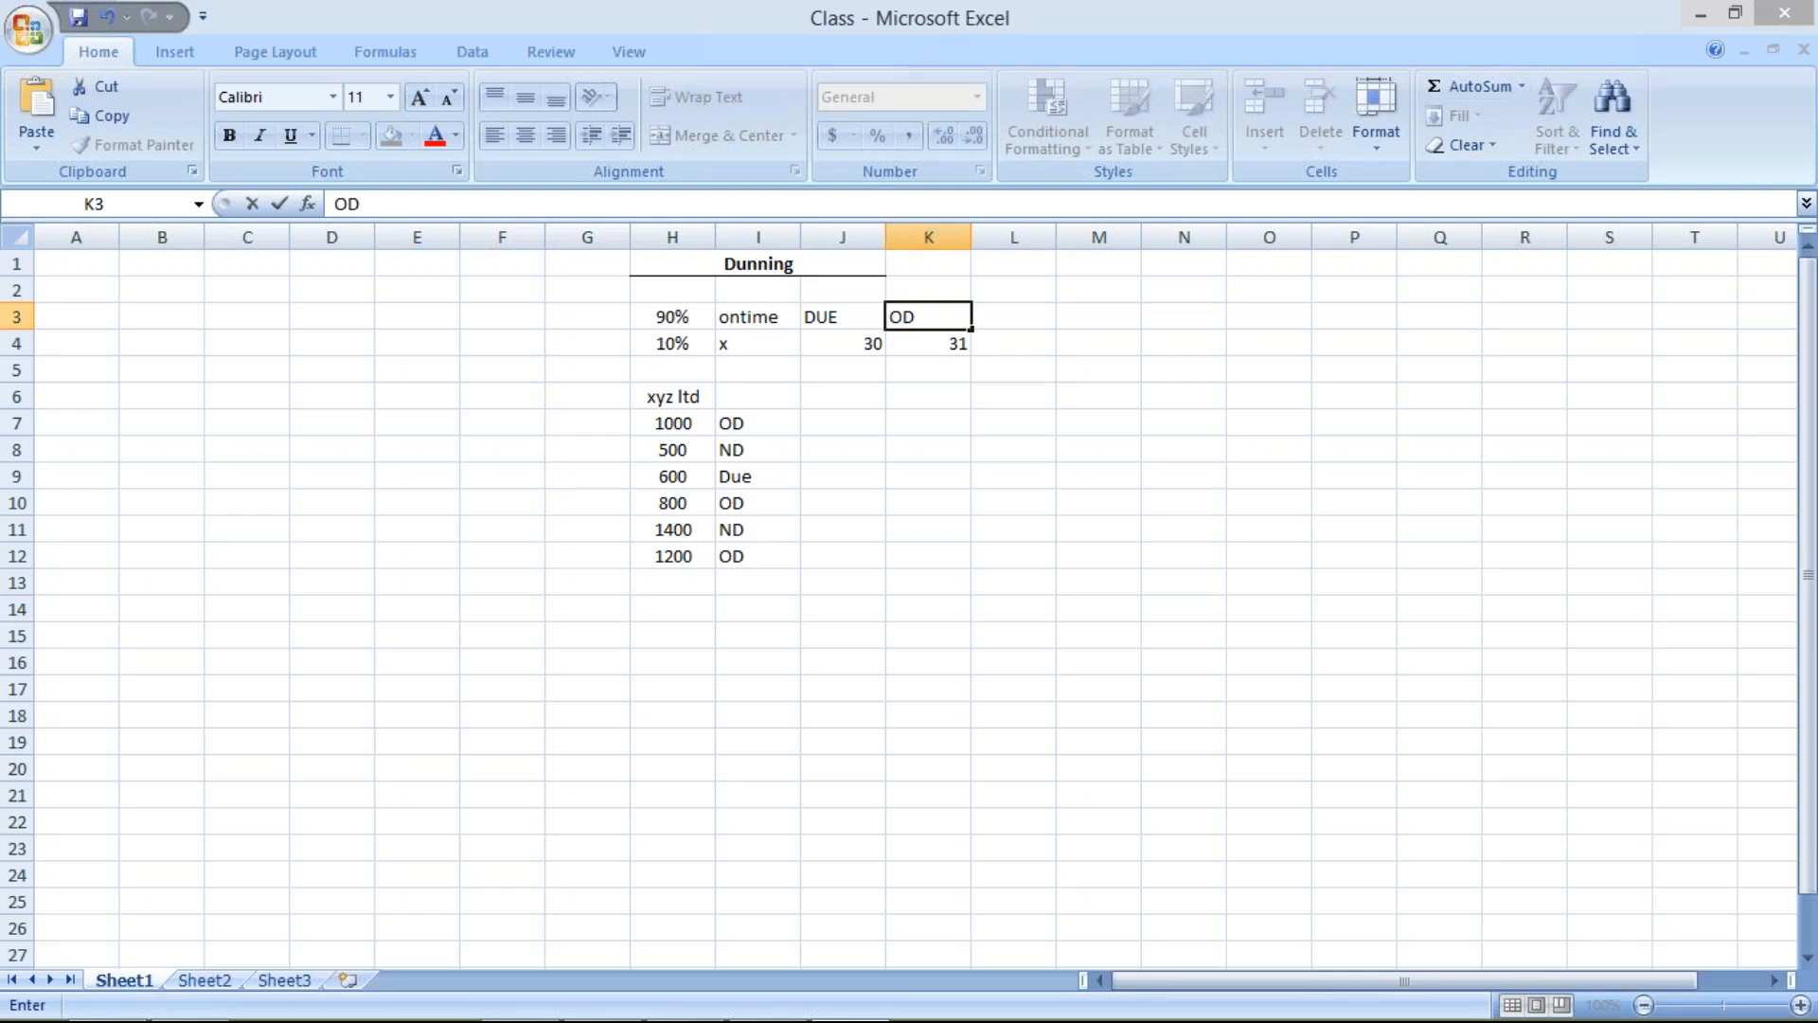
key("Return")
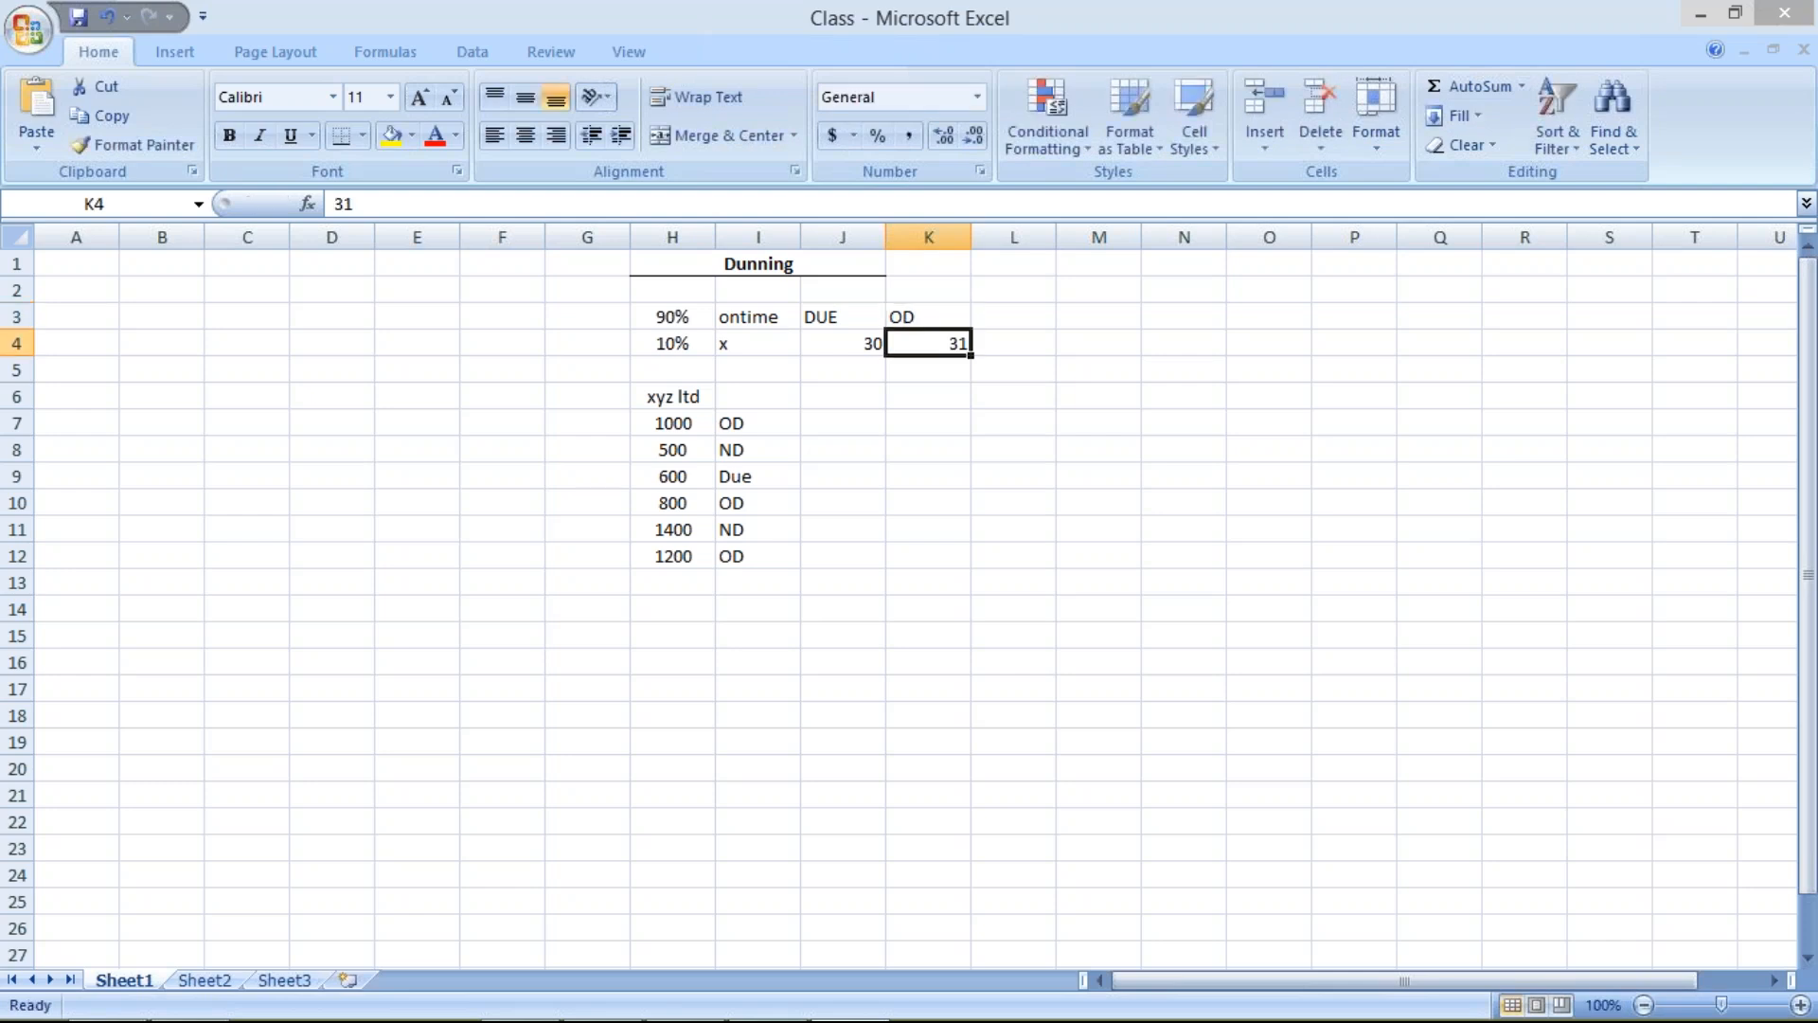
Examine the DUE and OD day values, the xyz ltd amounts and the entries with status OD
left_click(821, 303)
left_click(836, 335)
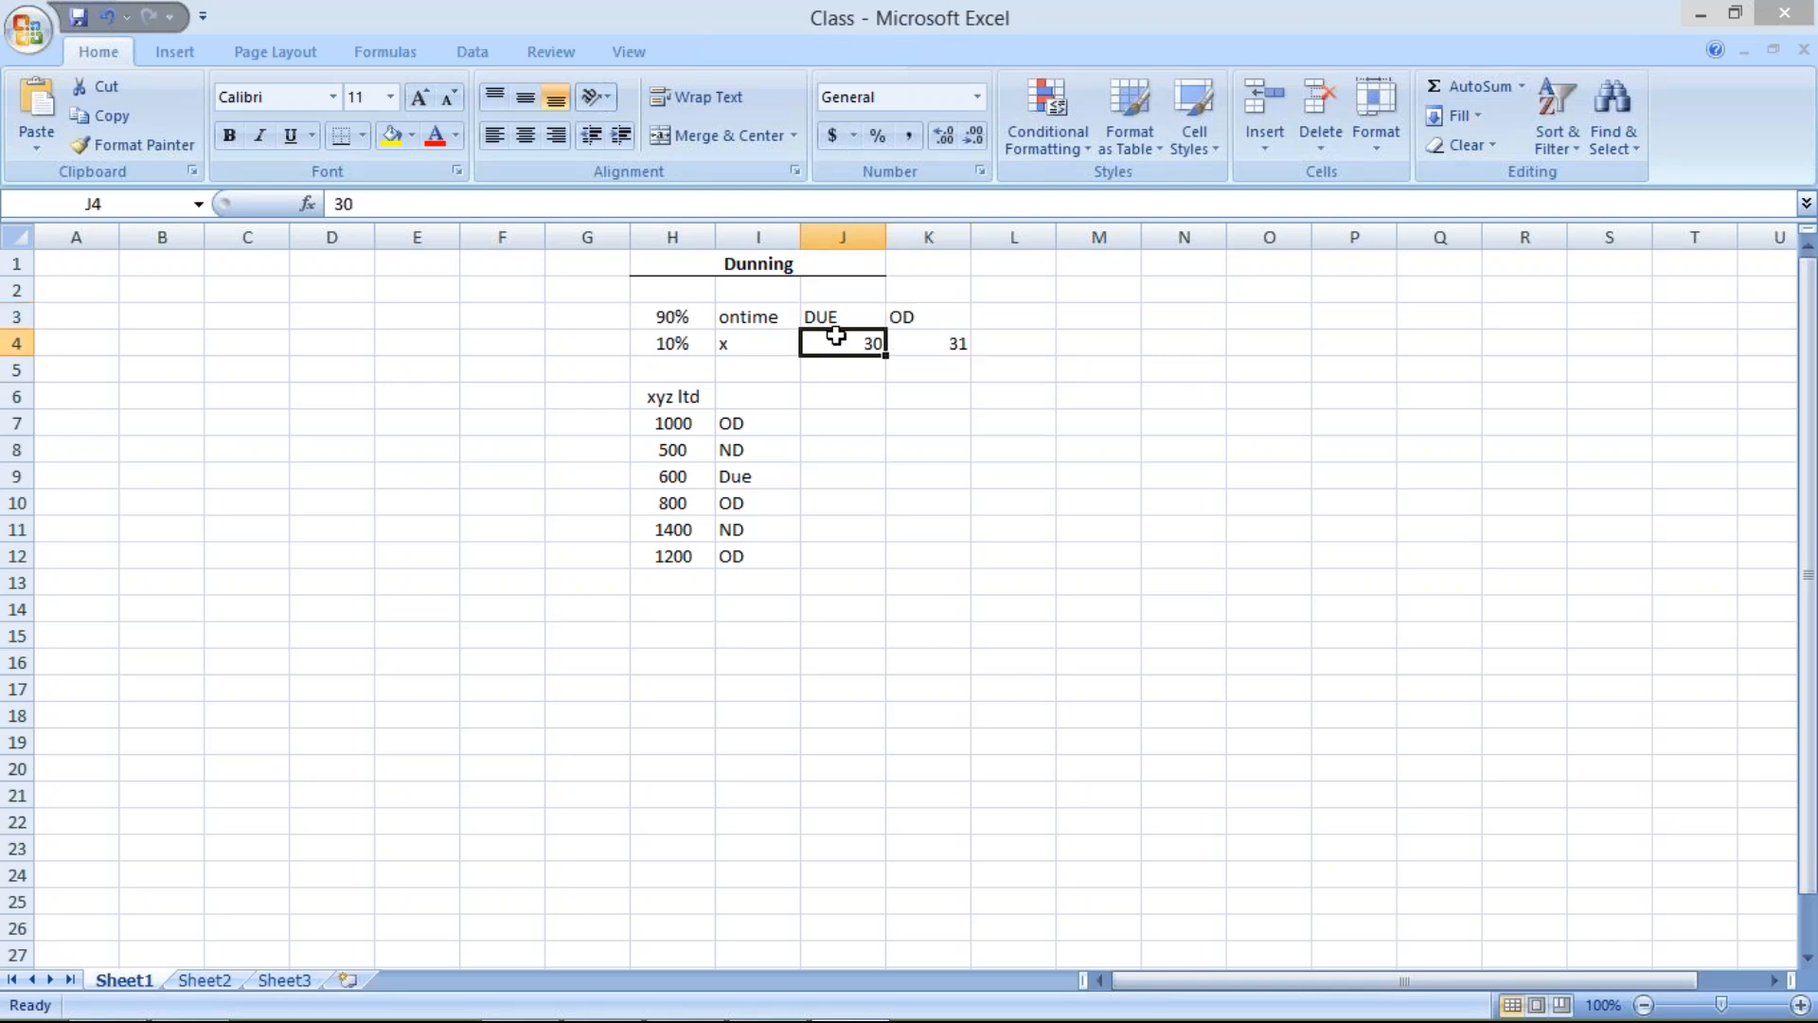
left_click(939, 349)
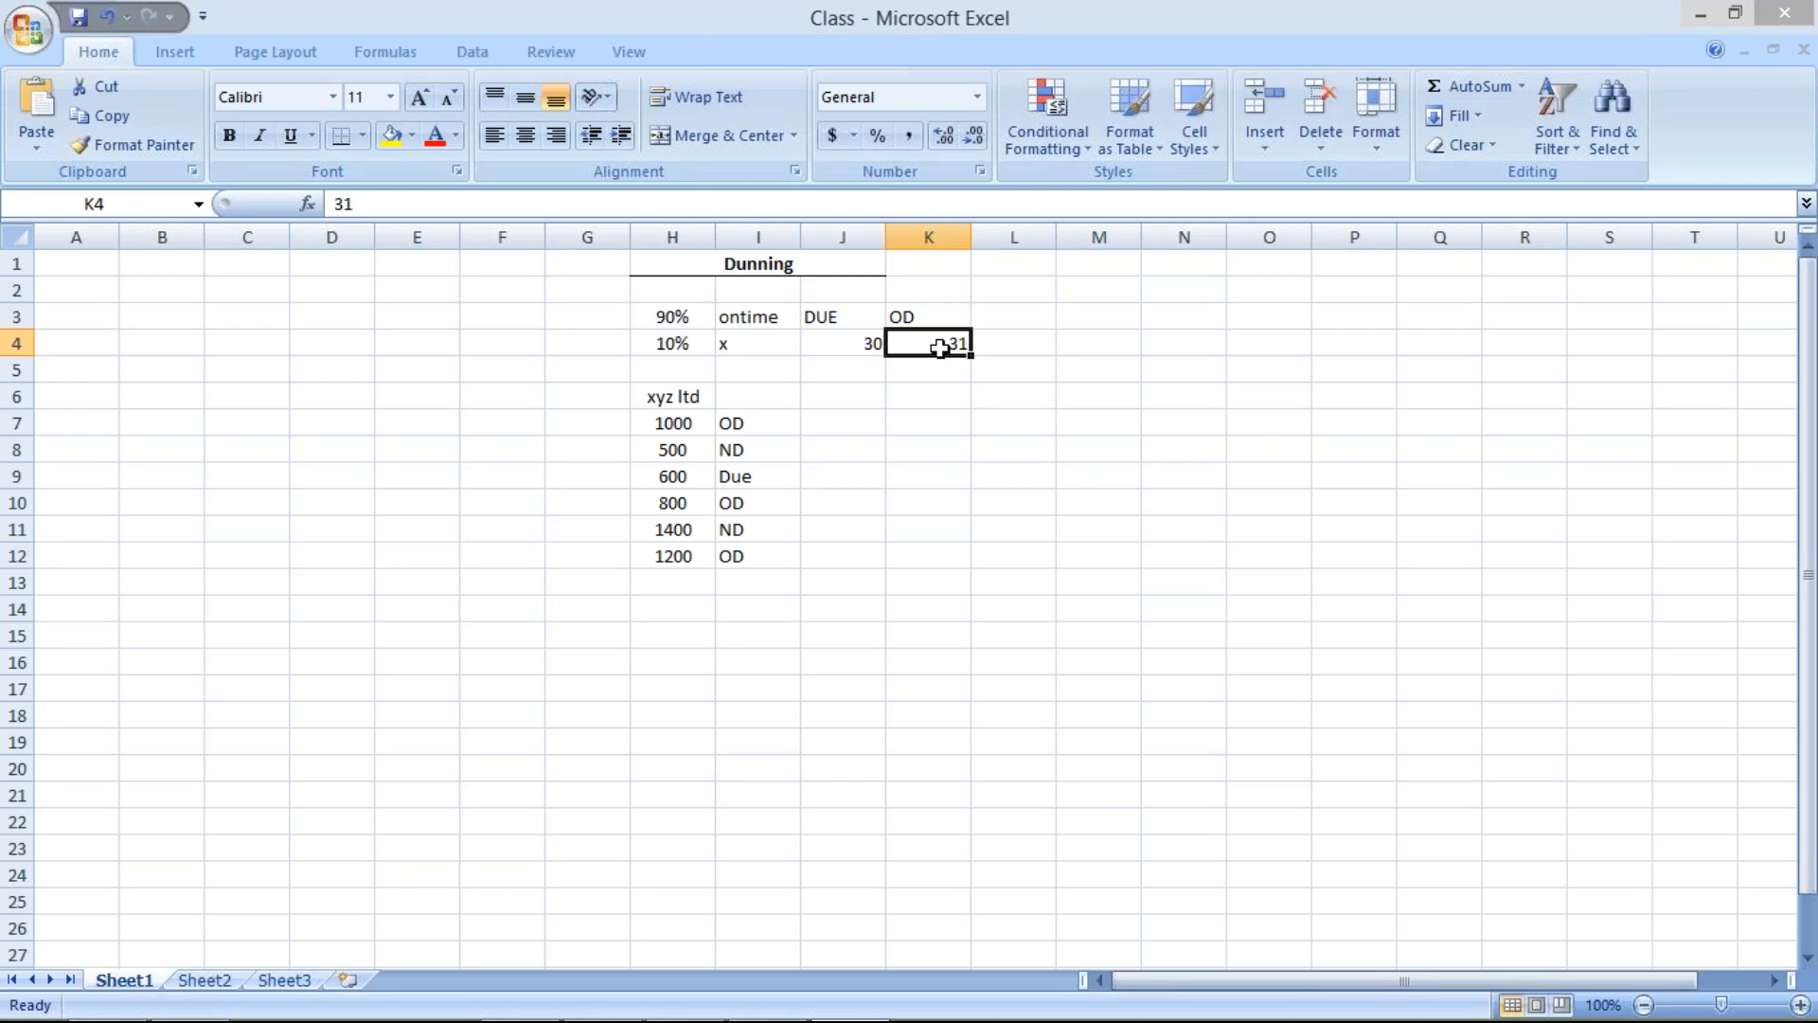
left_click(680, 398)
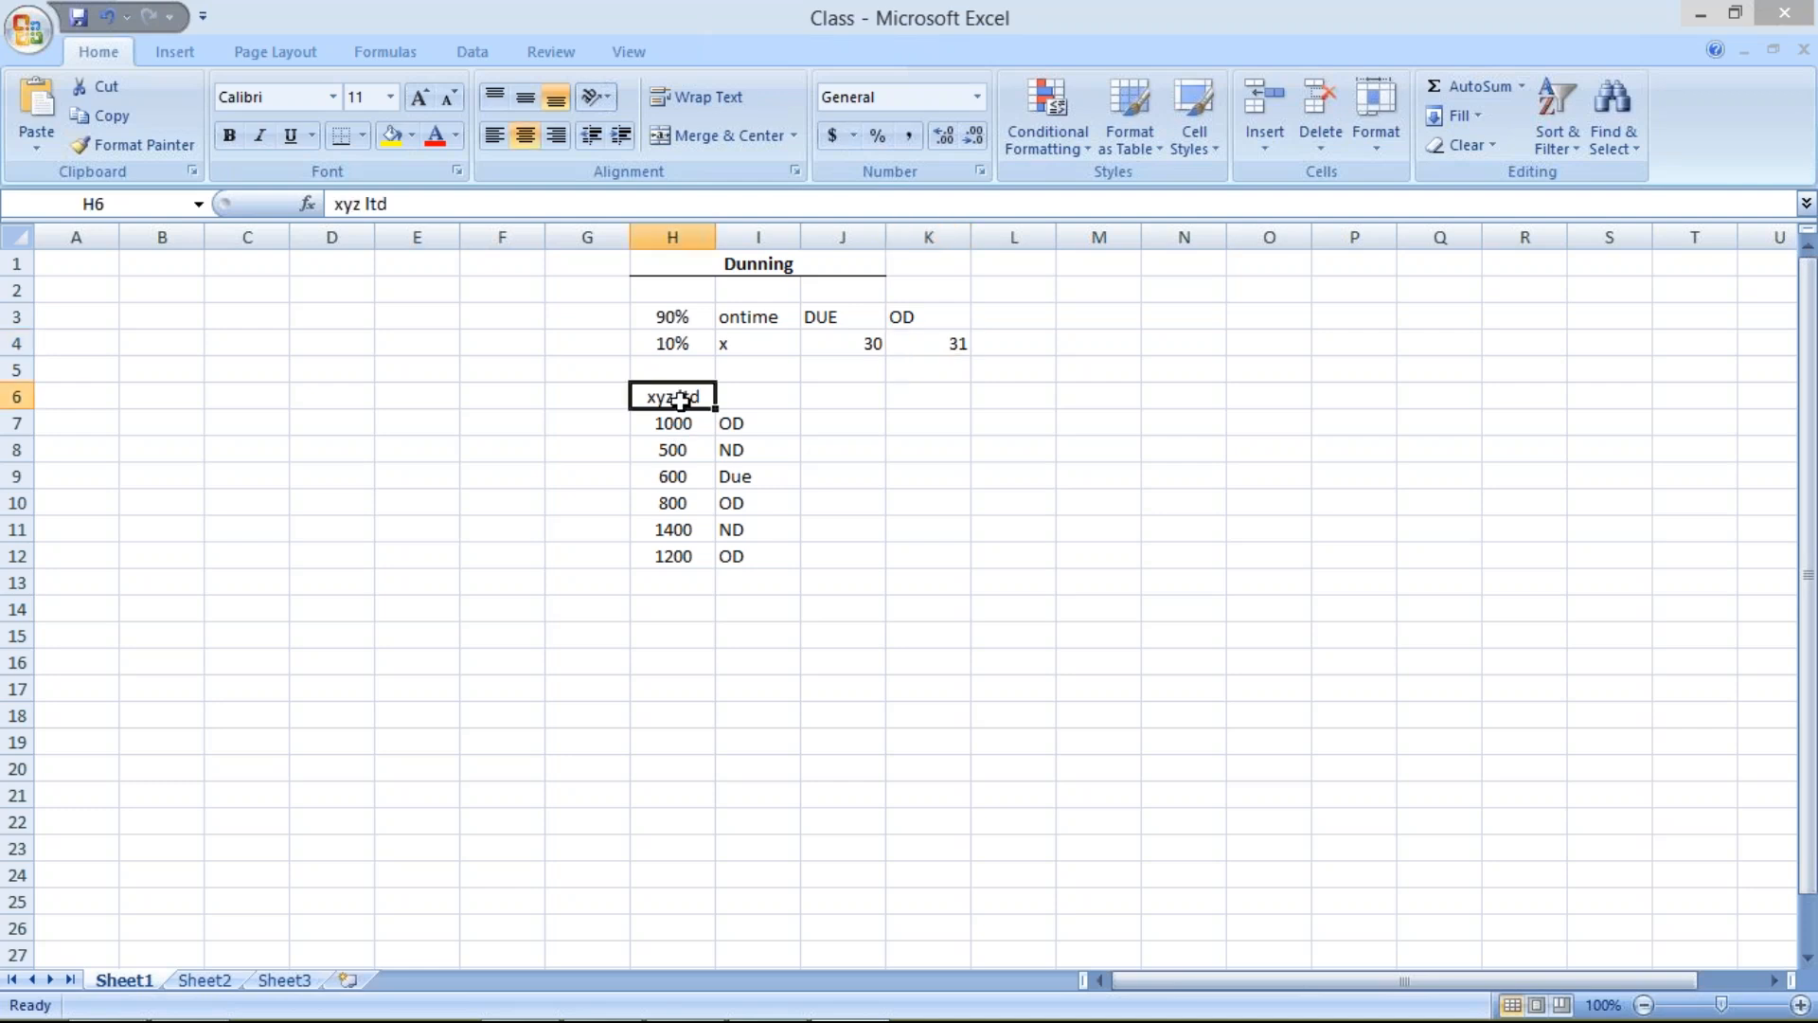
left_click_drag(682, 423, 685, 592)
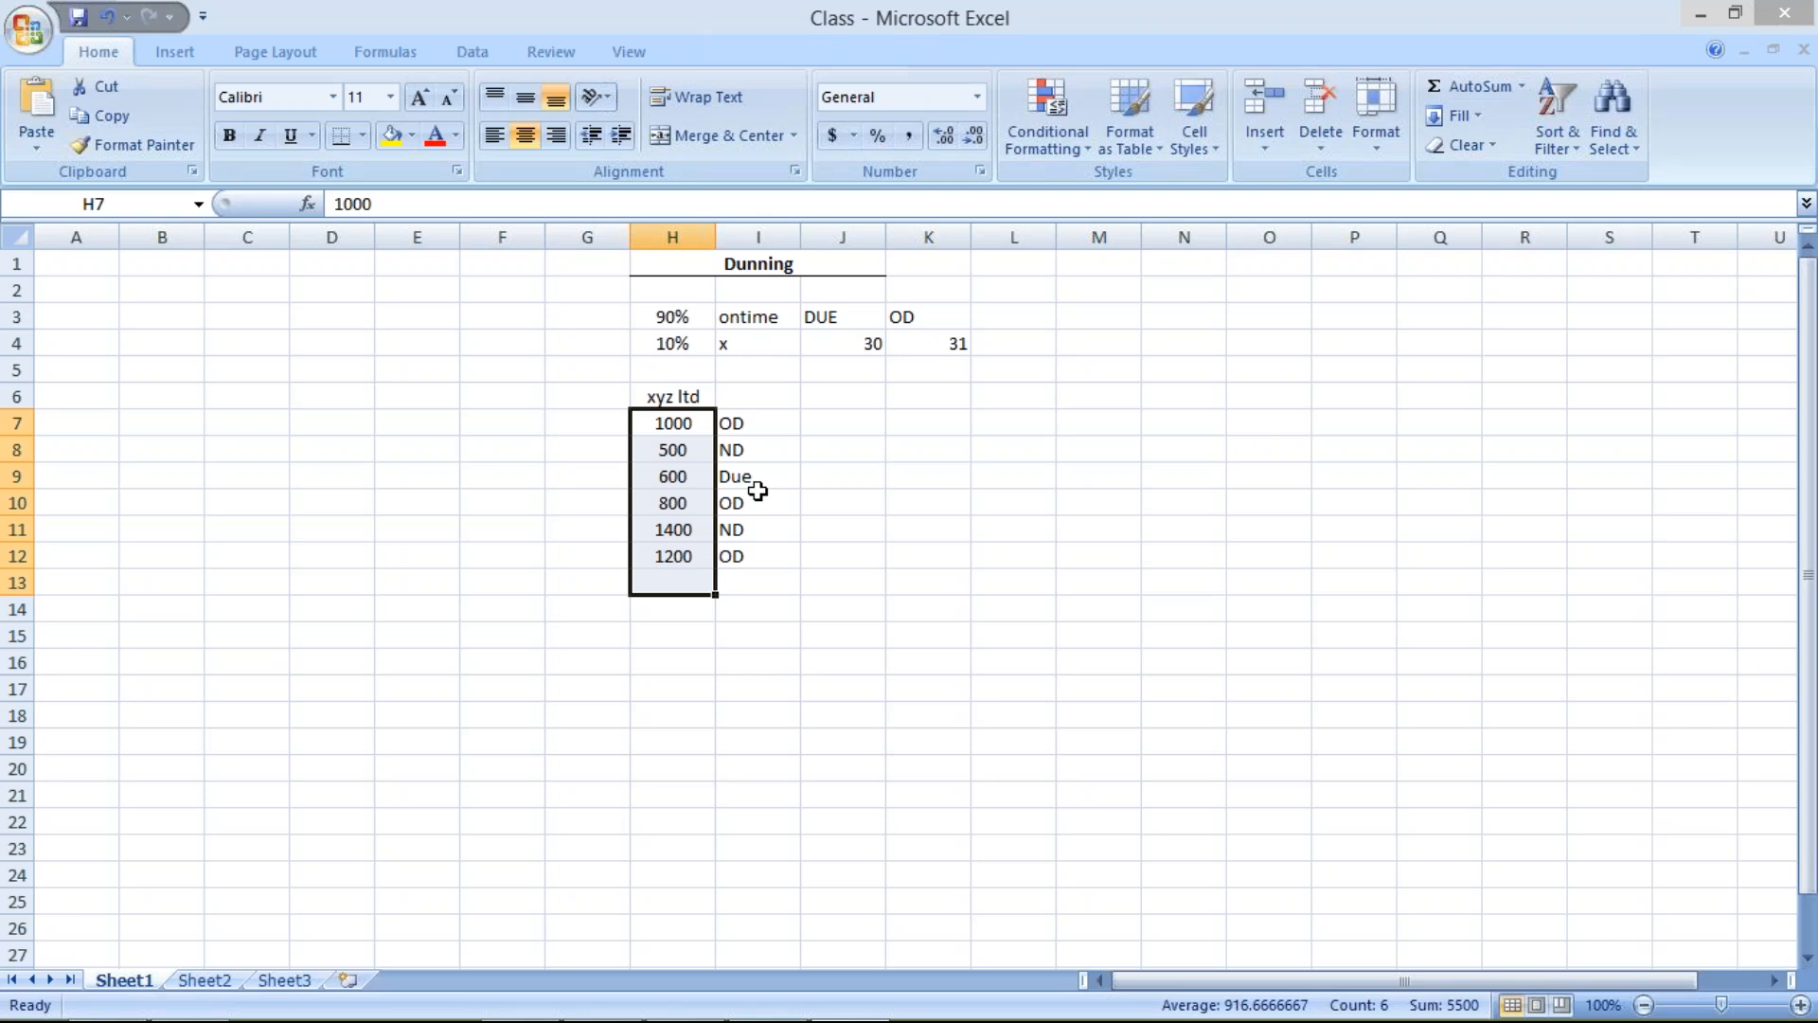
left_click(665, 438)
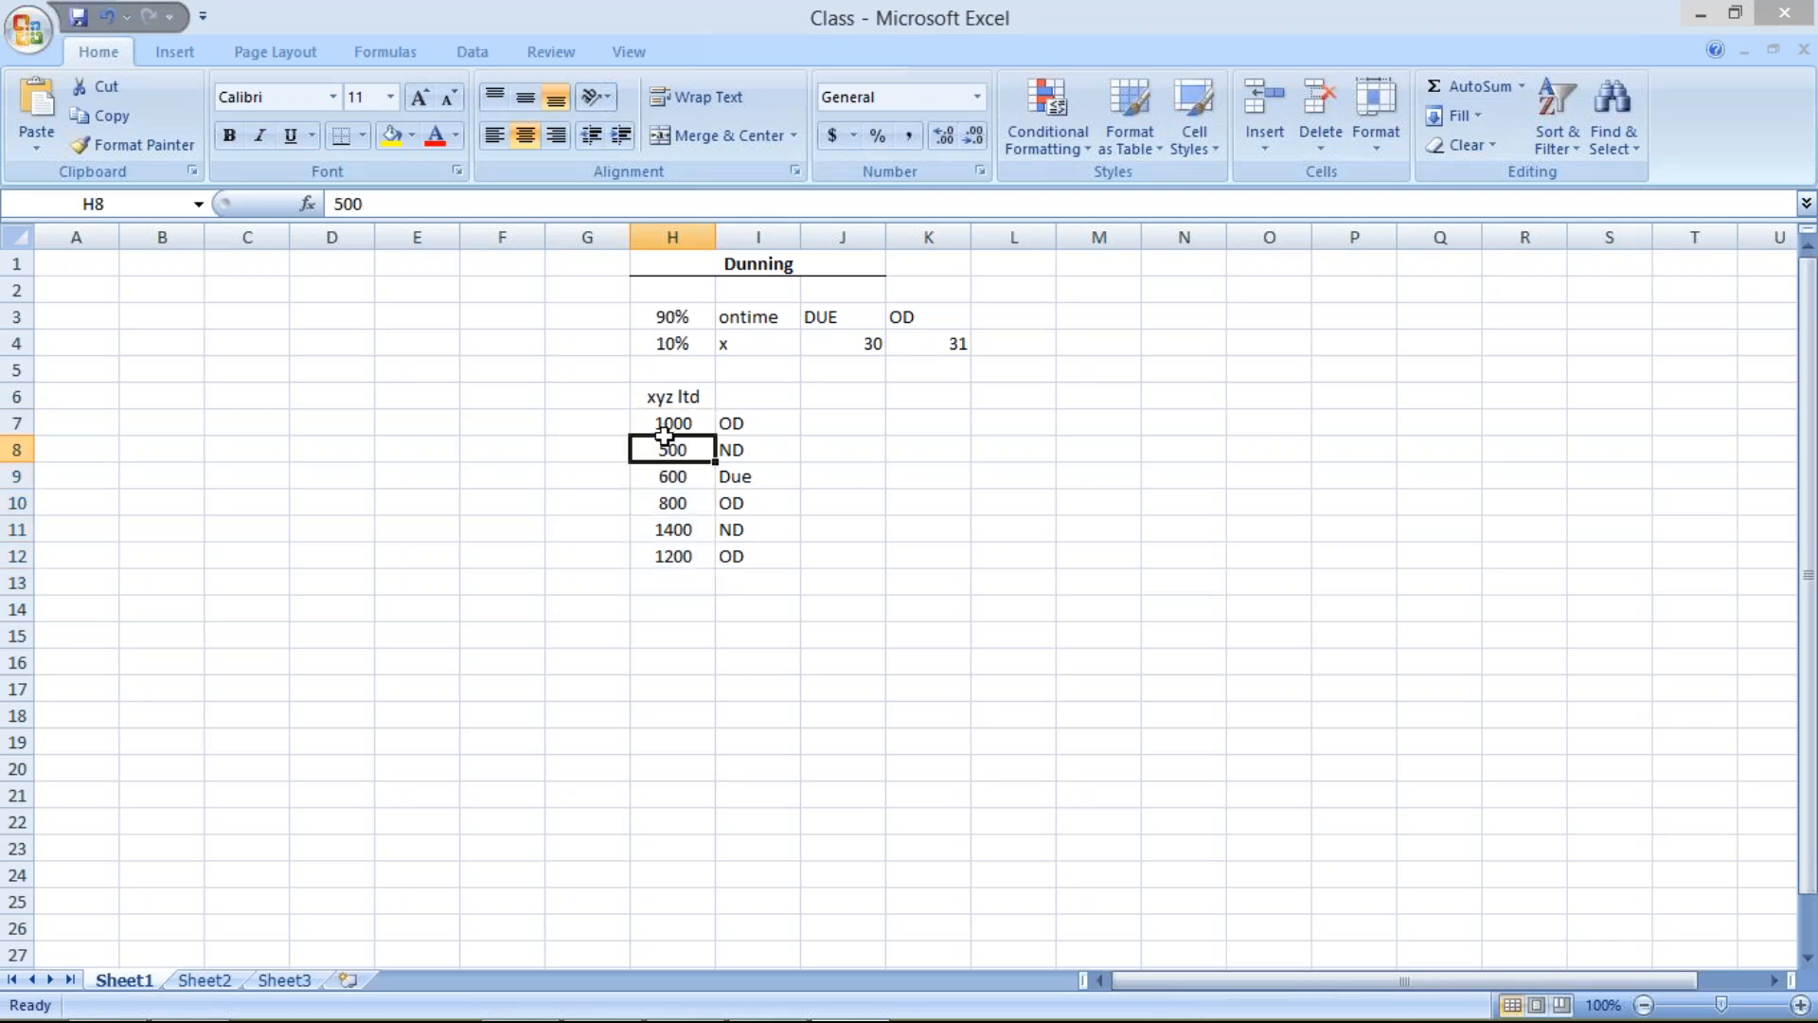
left_click(680, 423)
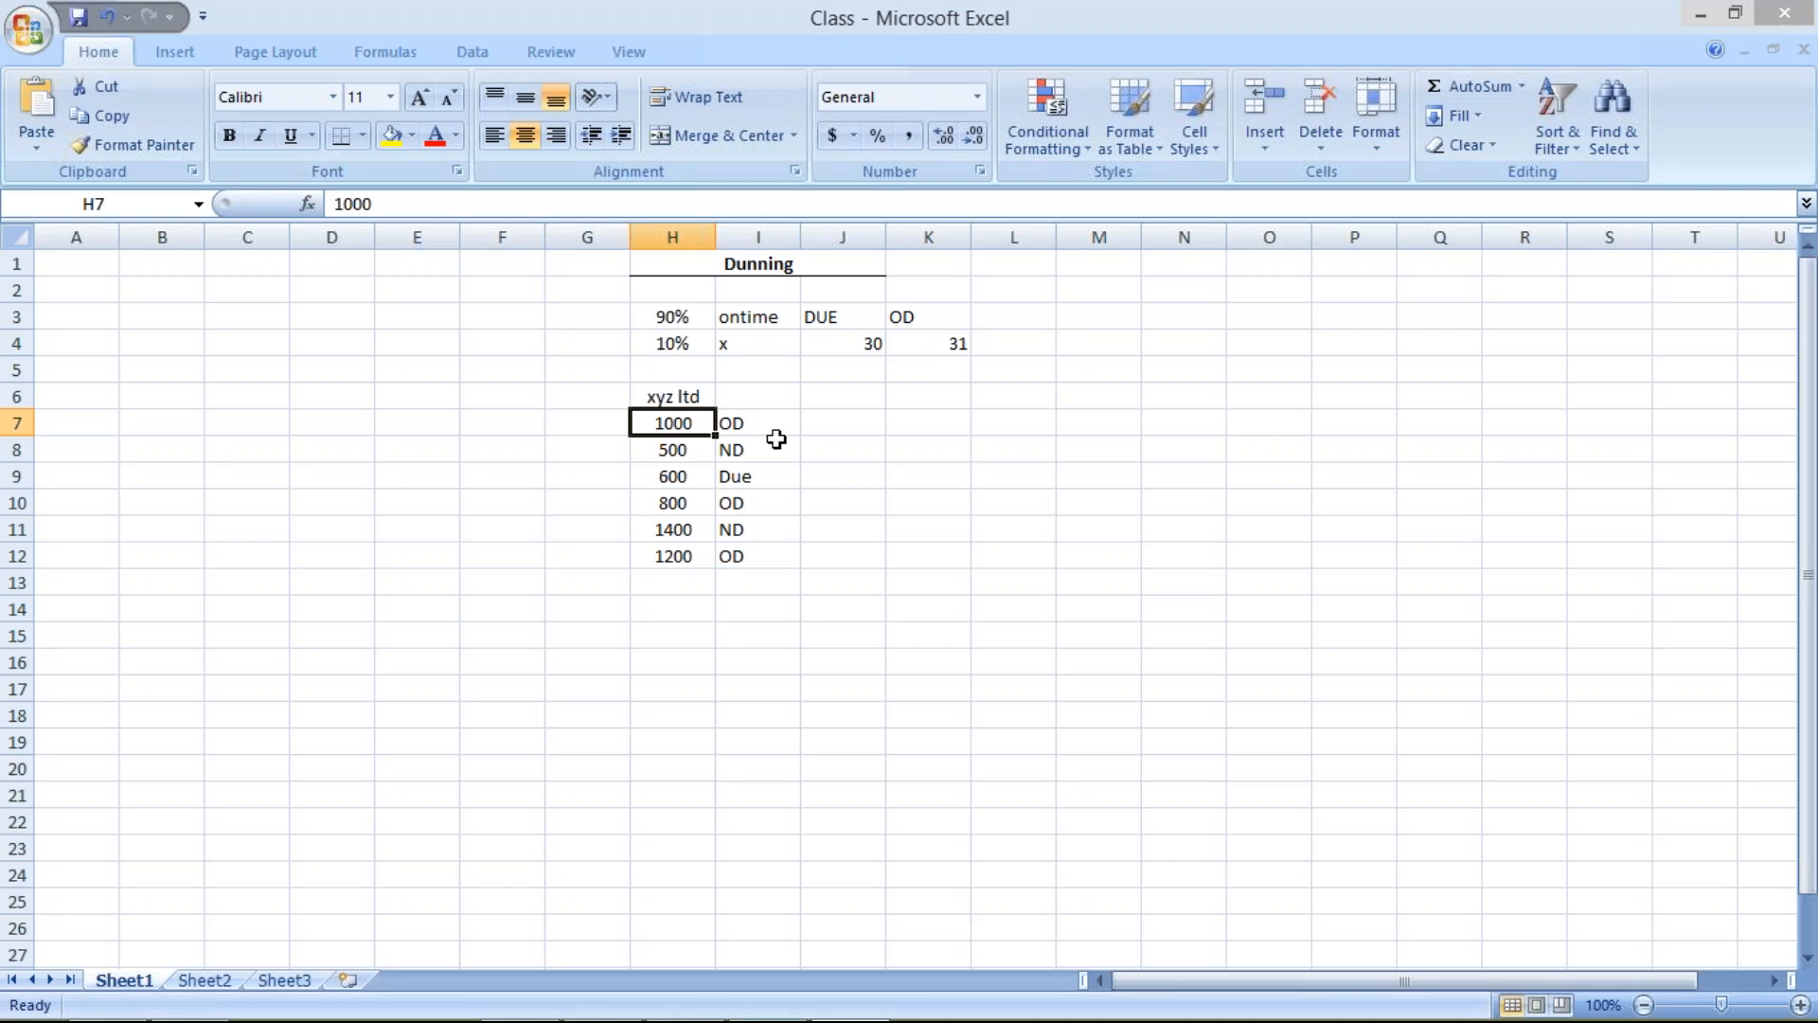
left_click(675, 397)
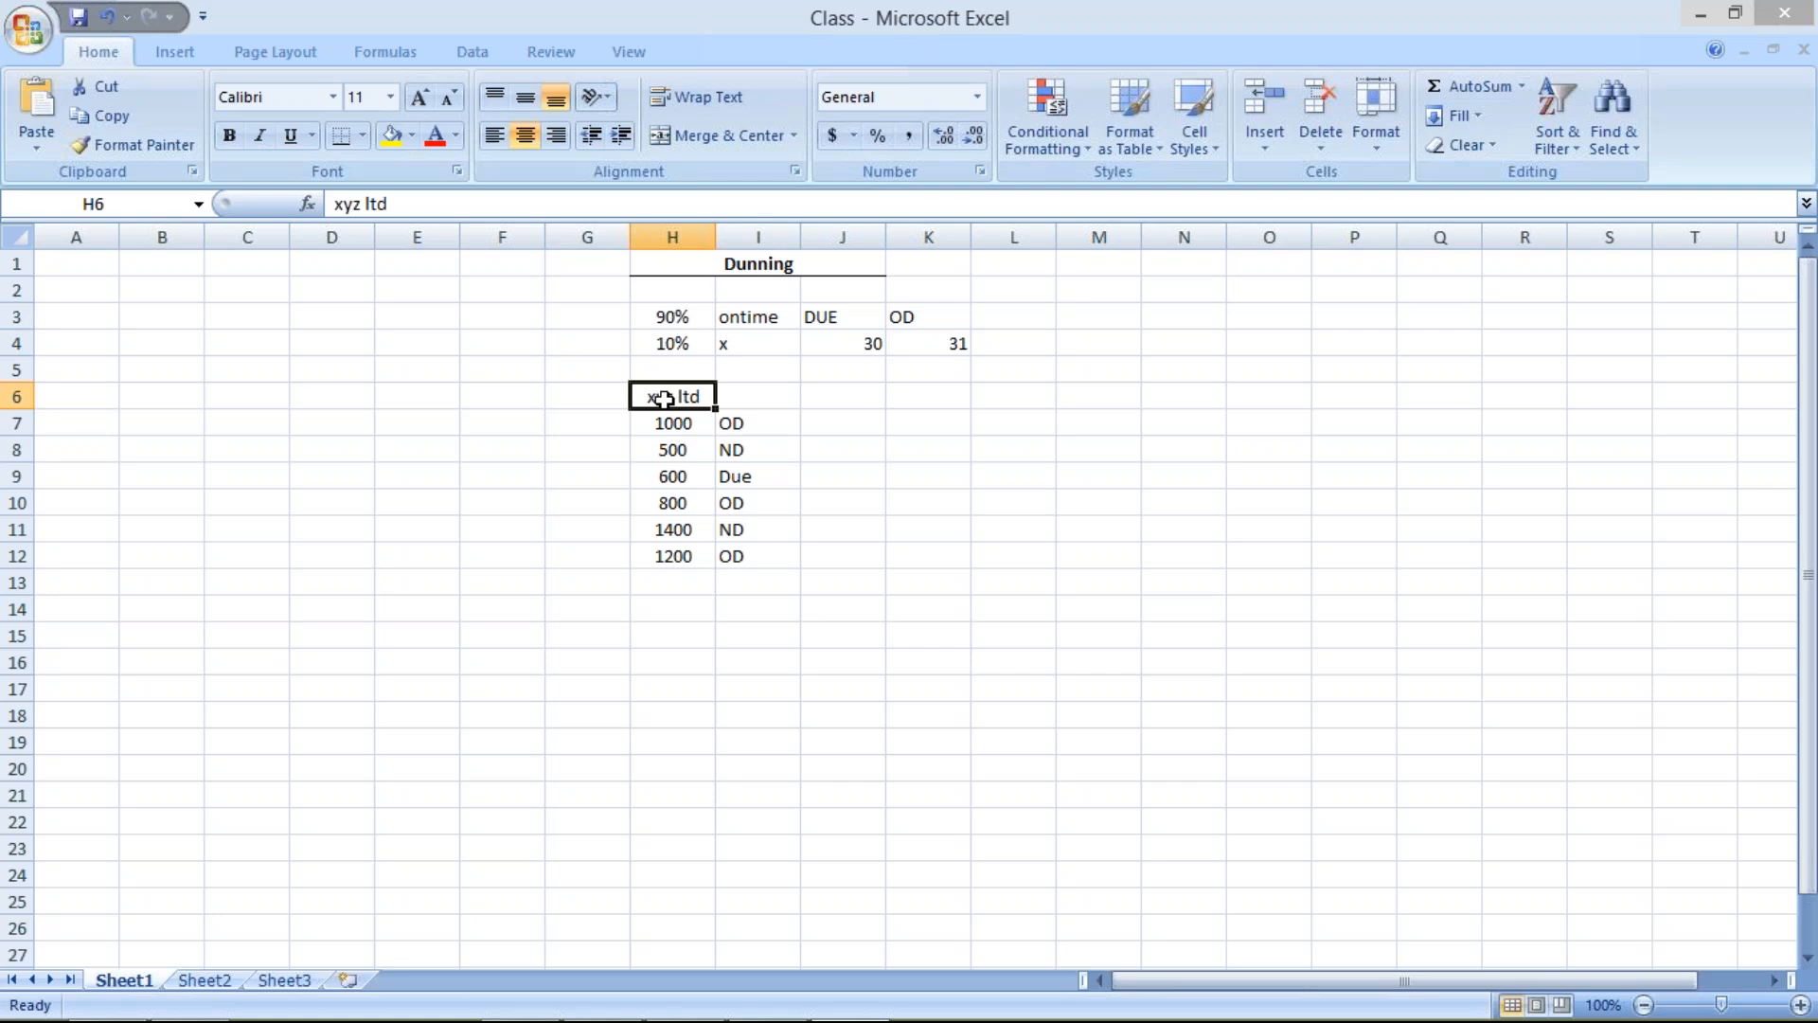
left_click_drag(670, 423, 666, 568)
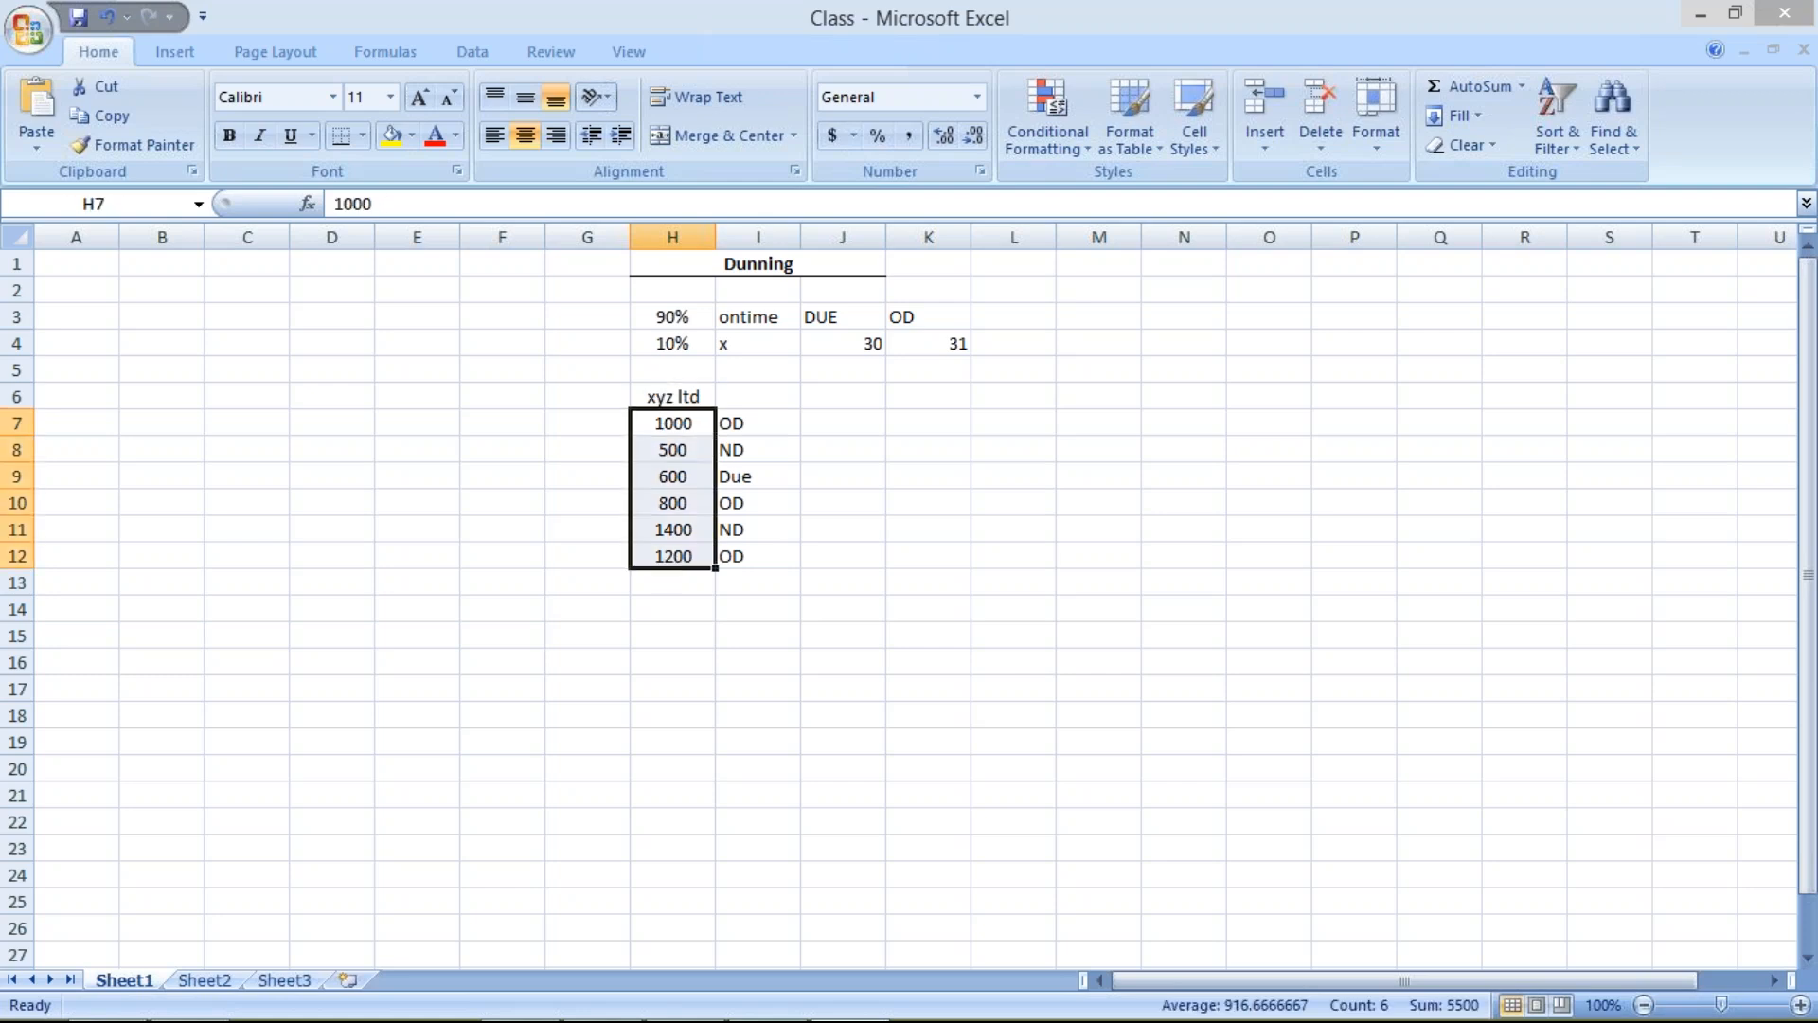
left_click(765, 425)
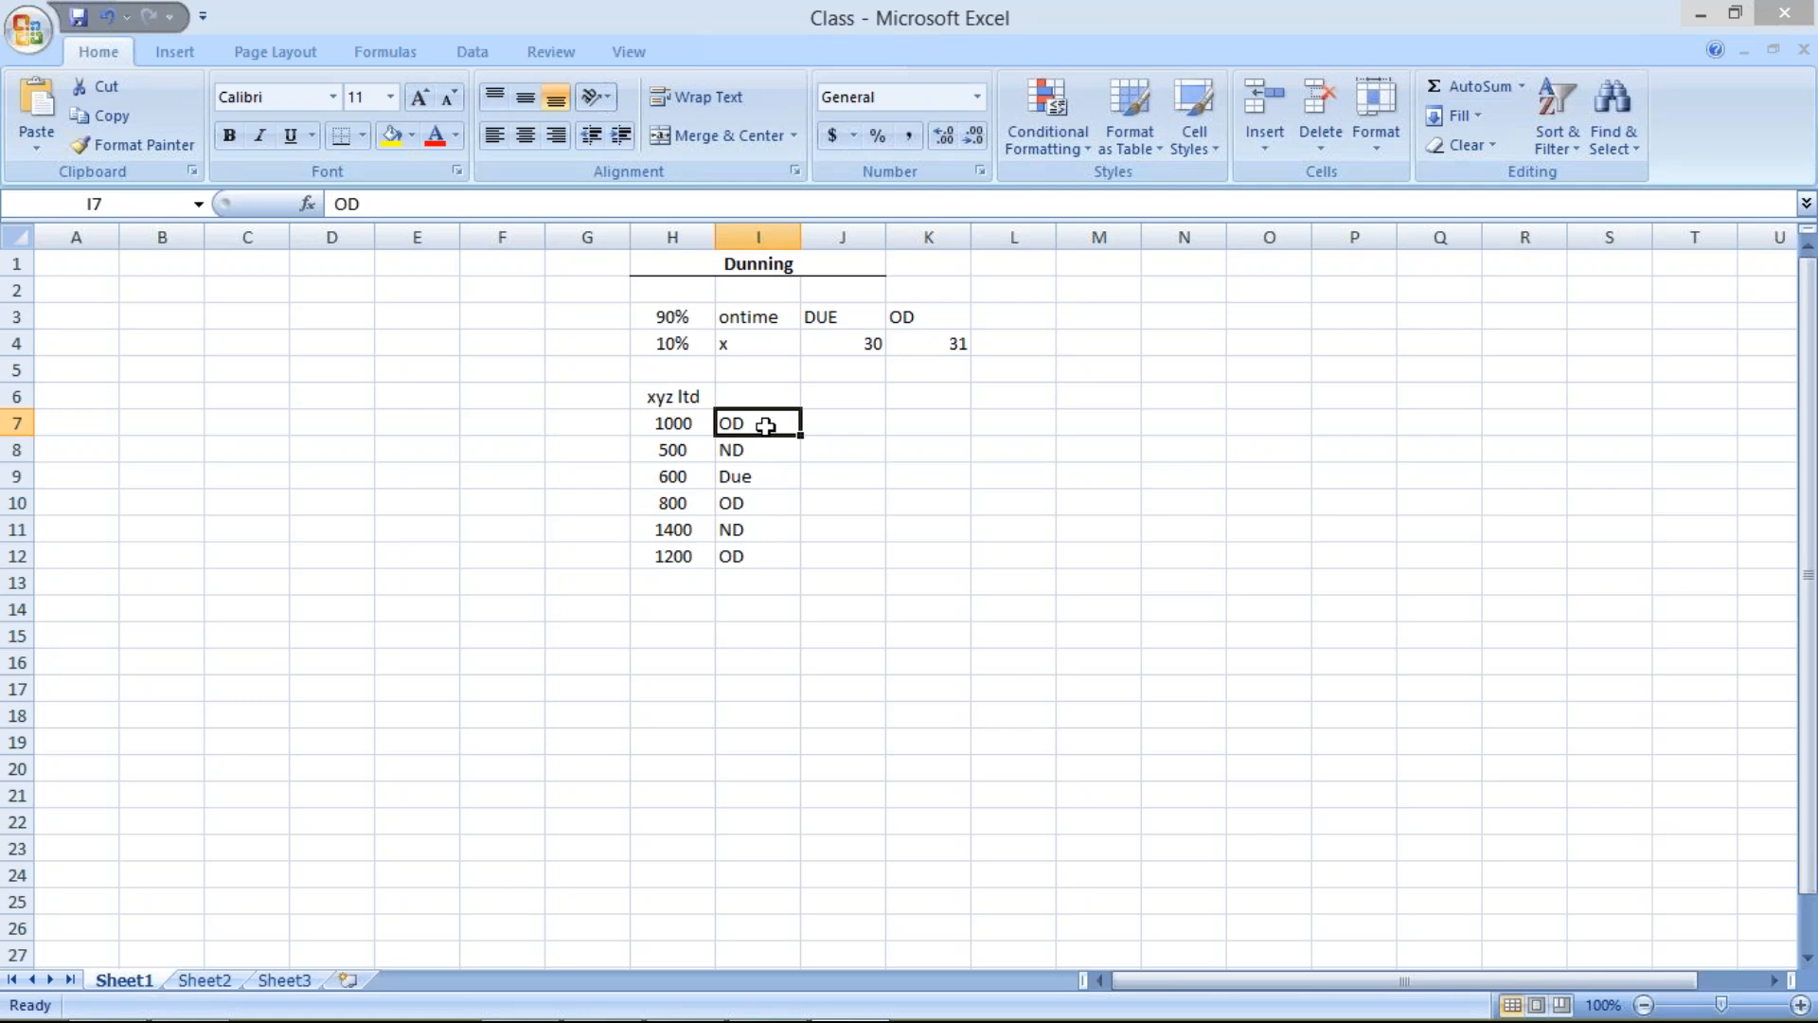
left_click(739, 499)
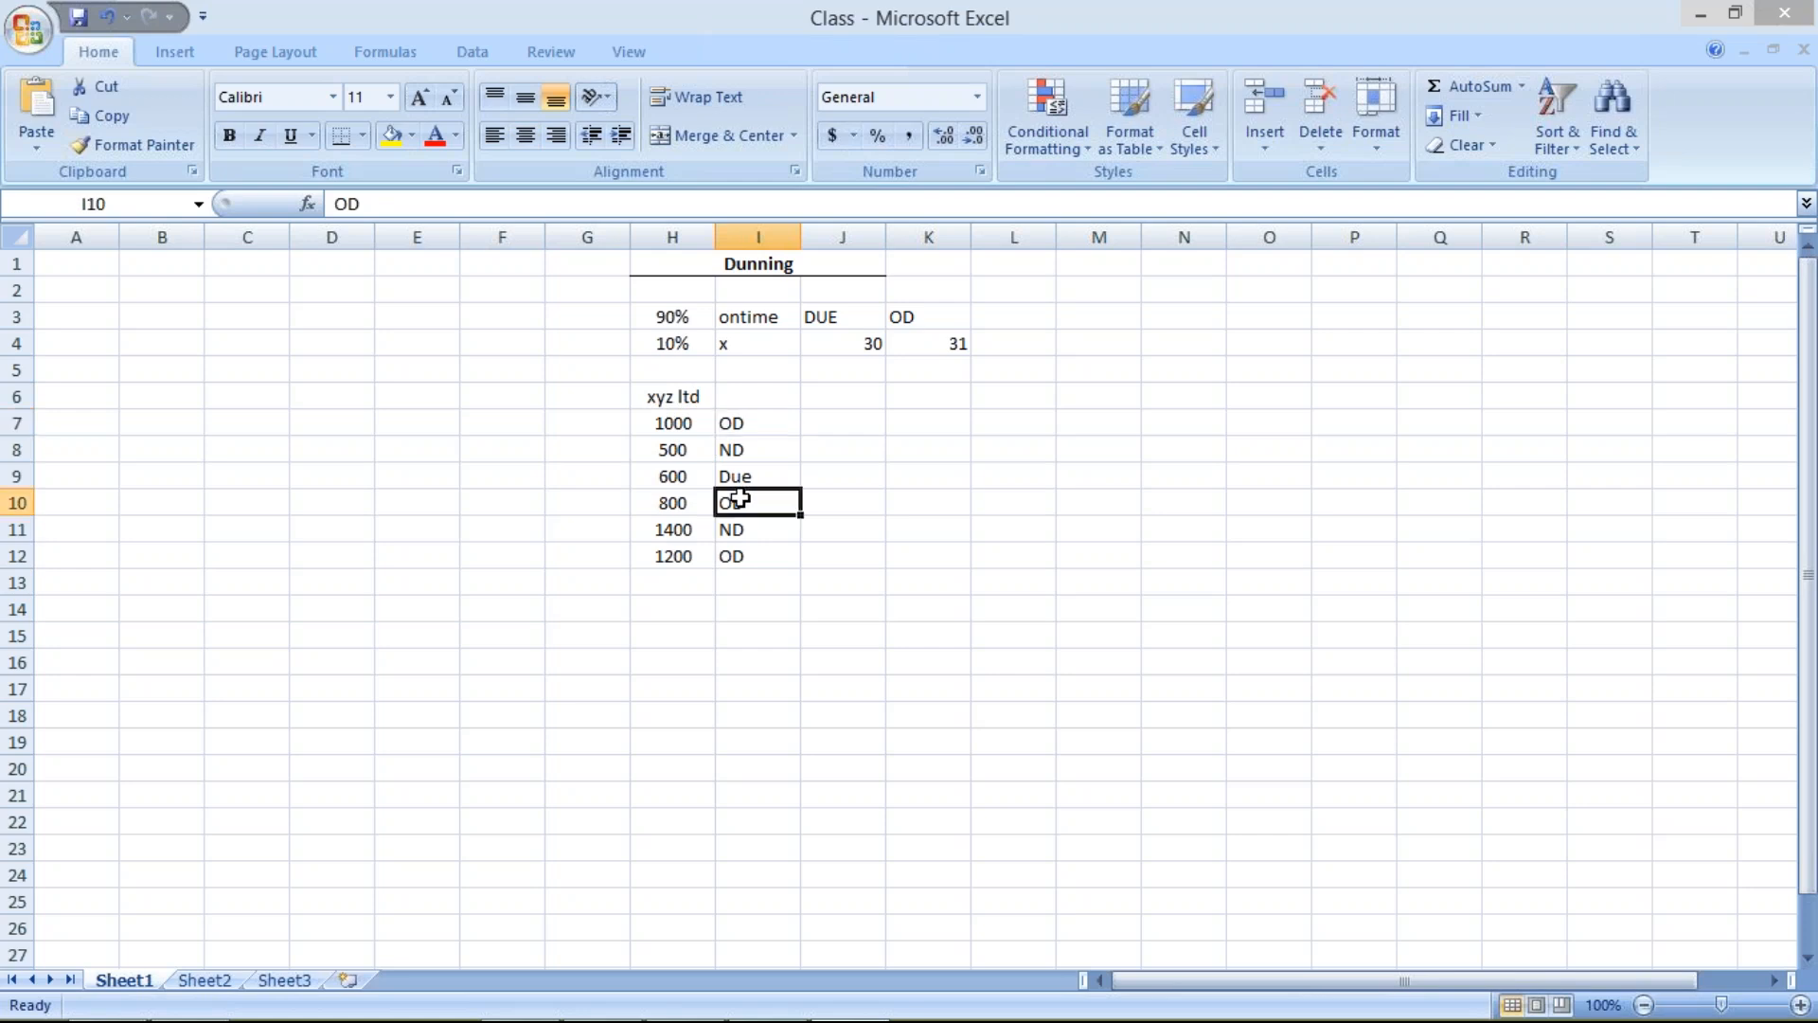
left_click(762, 564)
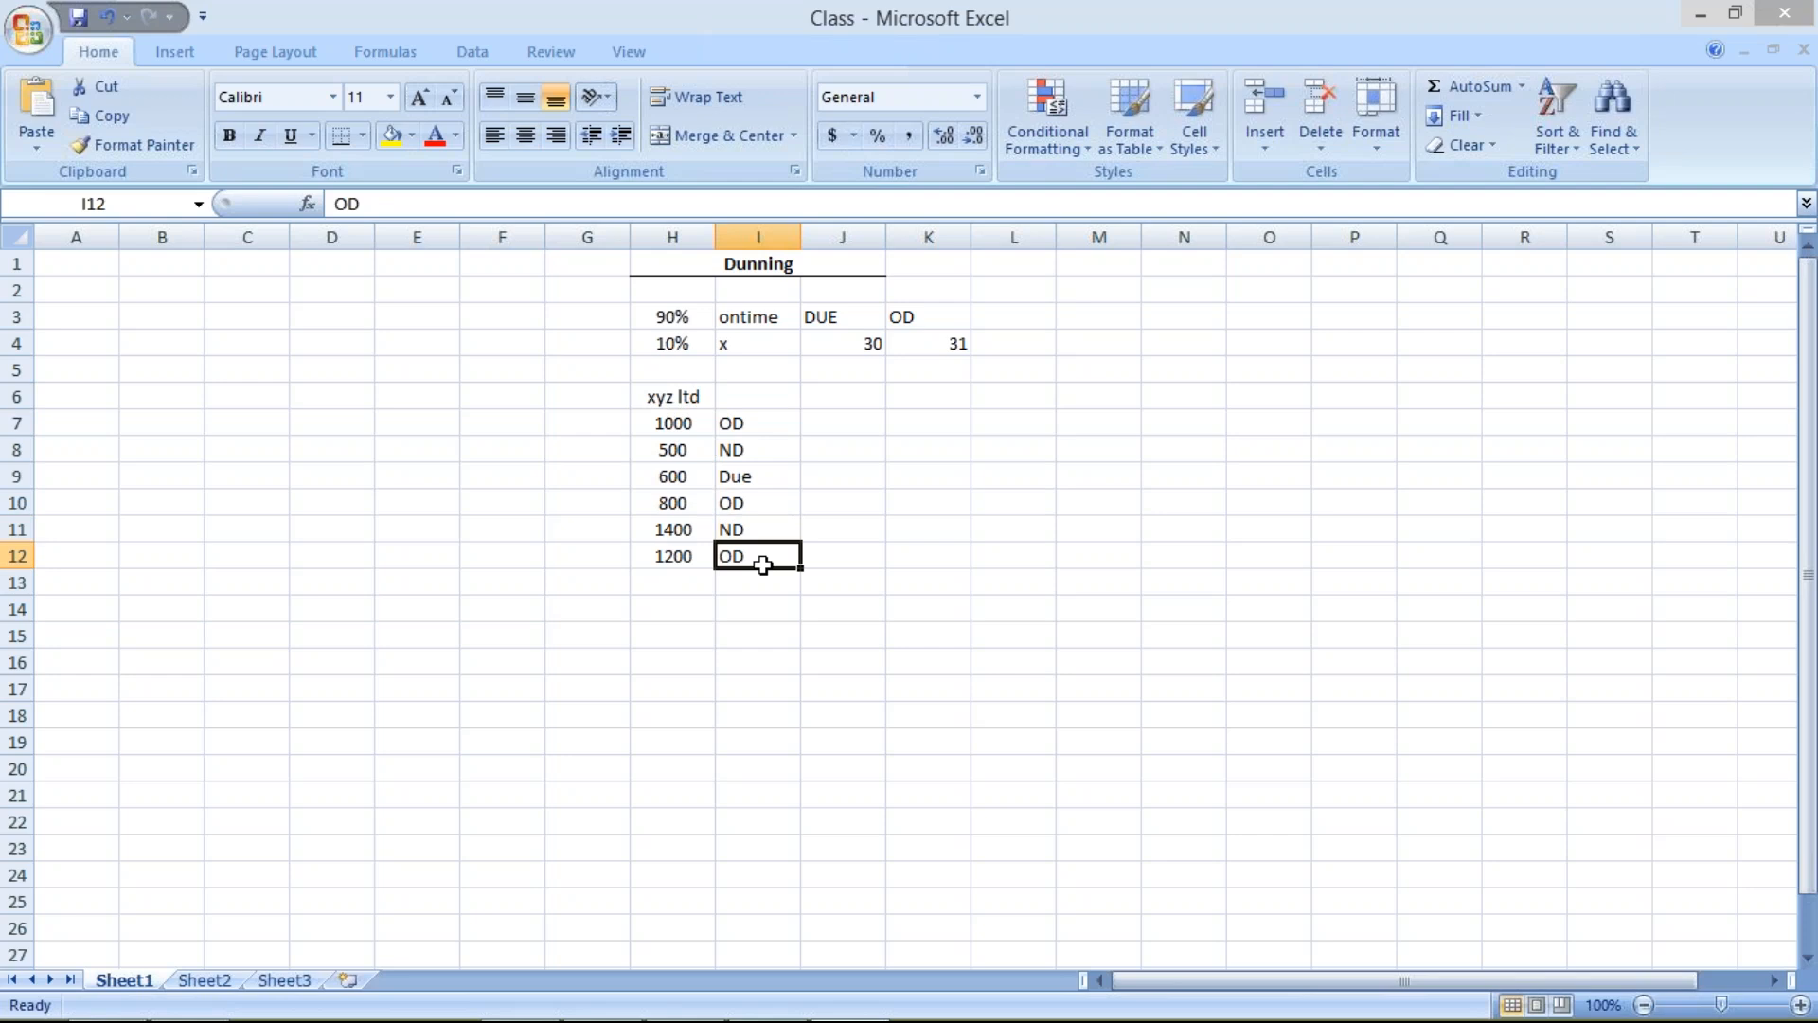
left_click(735, 420)
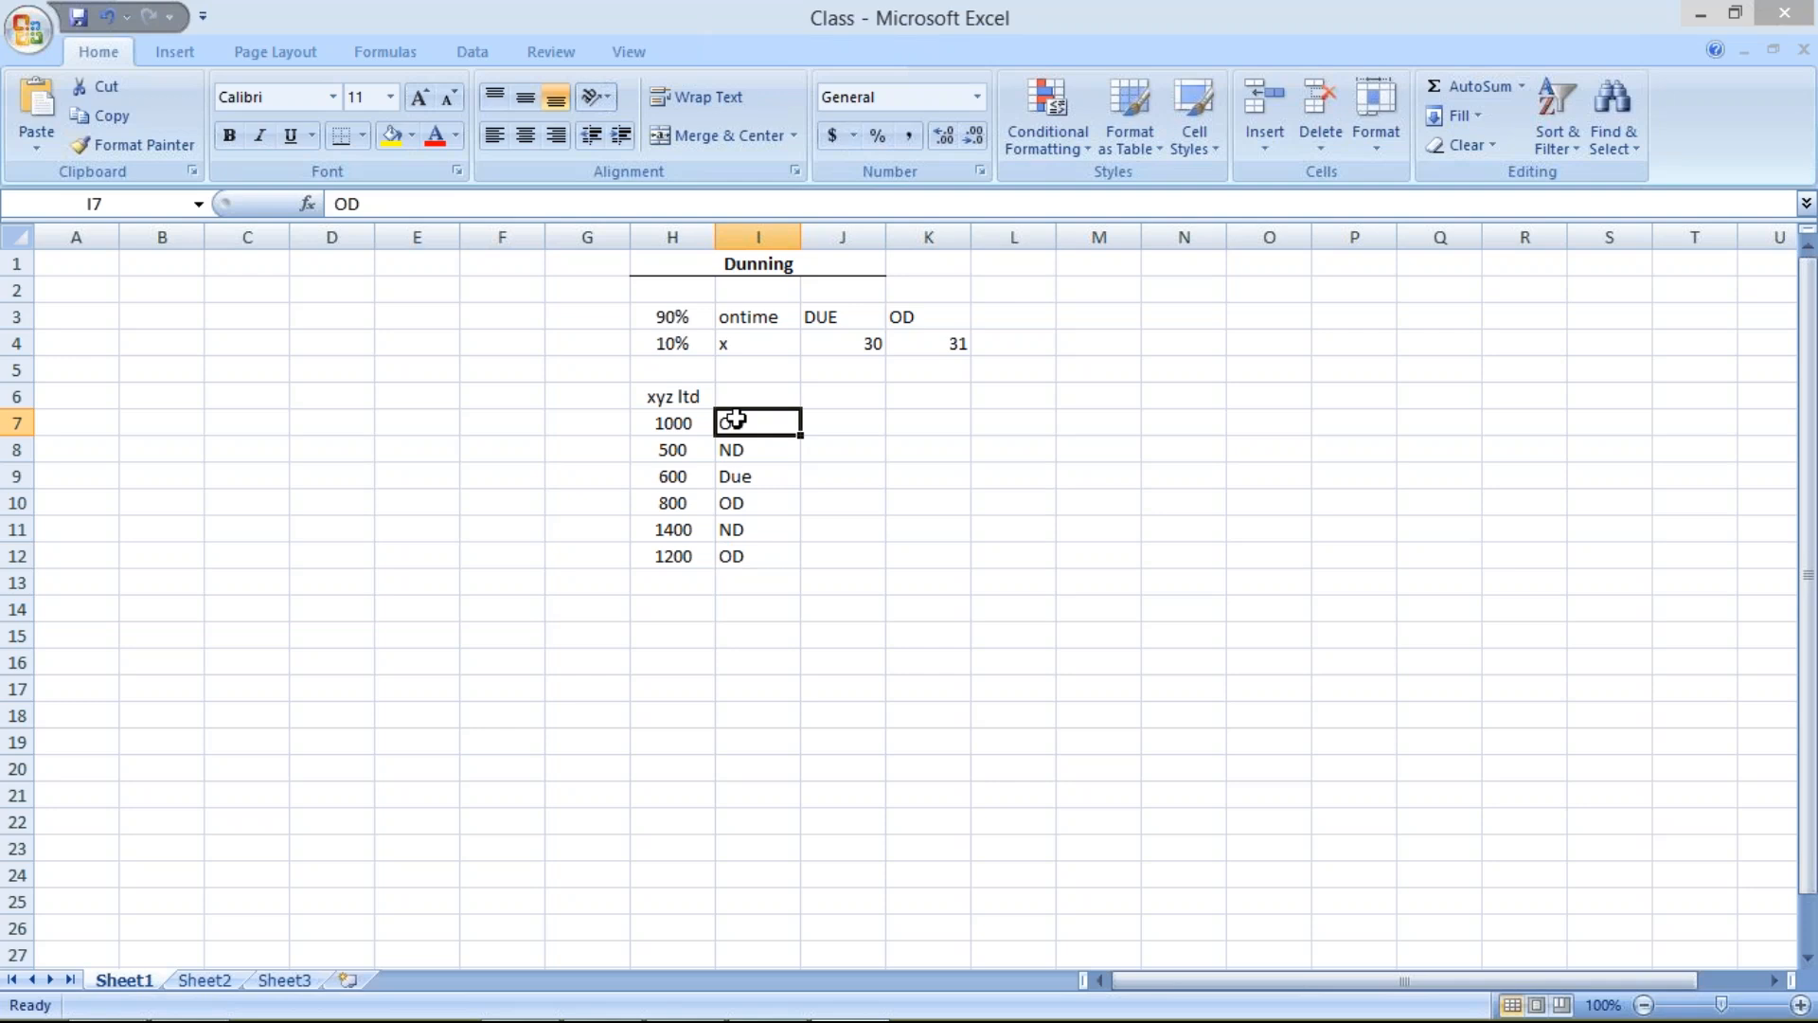
Enter 1, 23, 4, 5, 6 and 7 in cells G7 to G12, beside the xyz ltd amounts
left_click(593, 417)
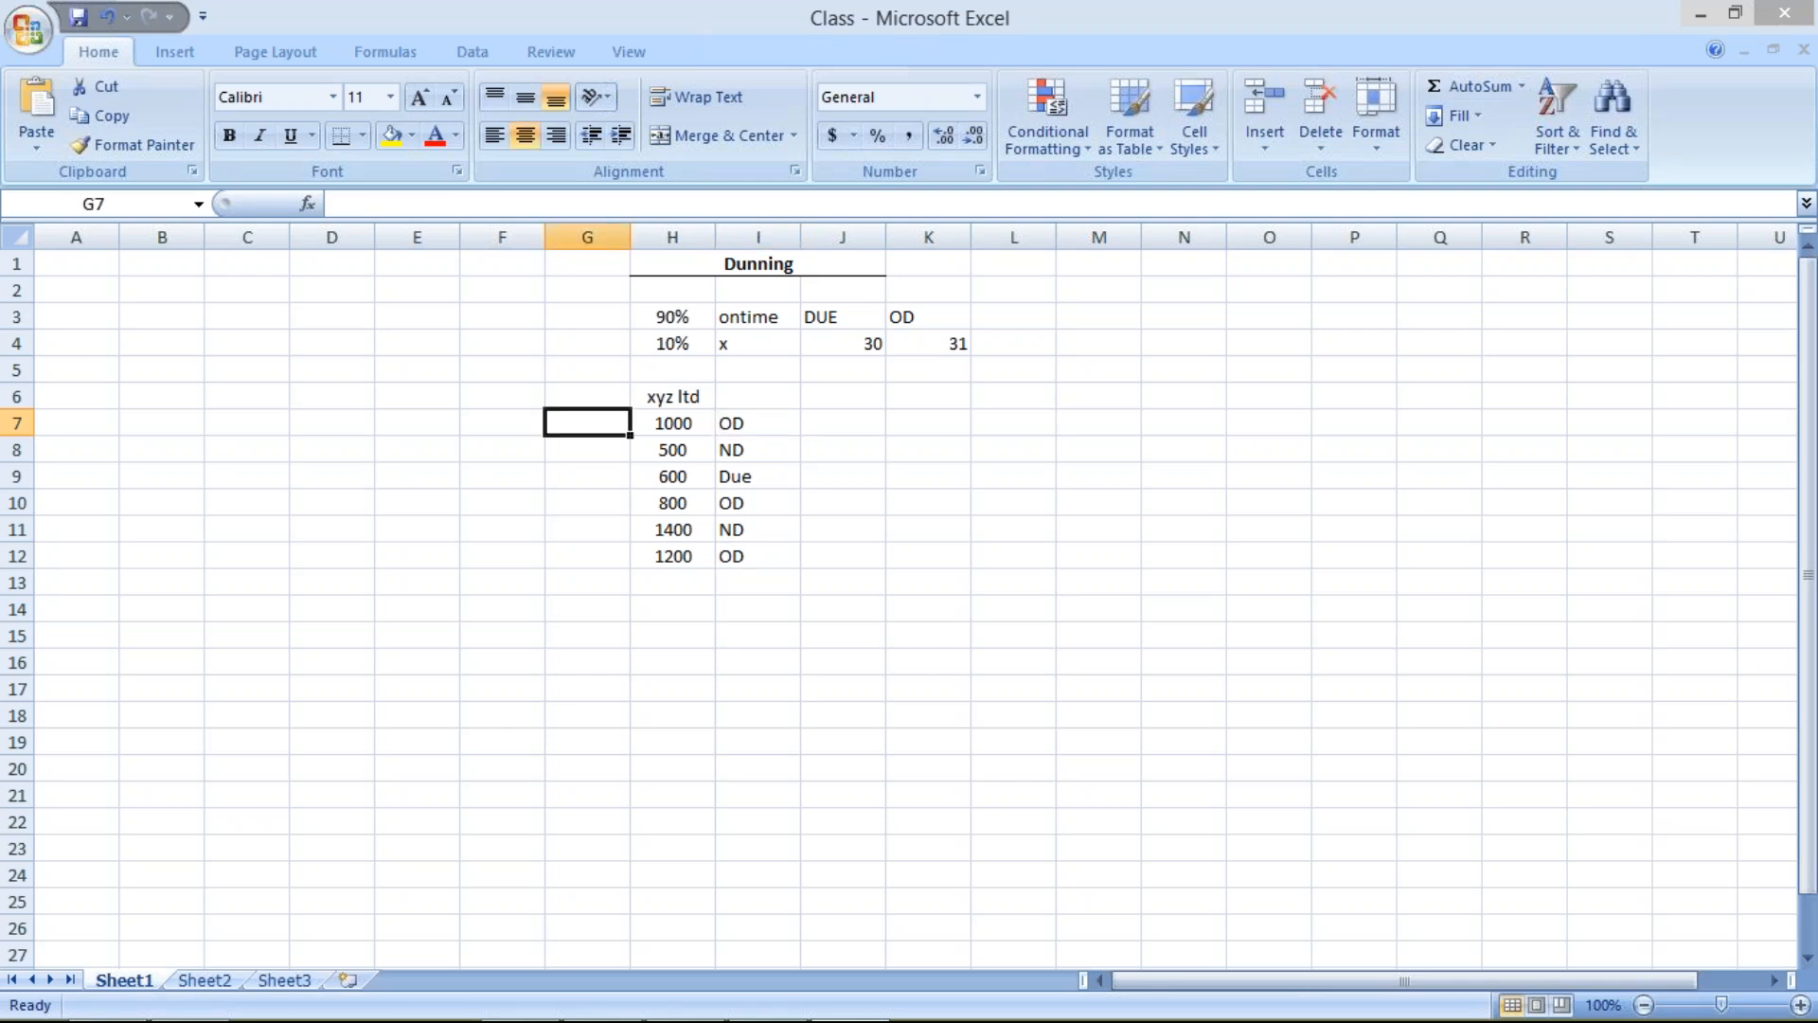
type("1")
key("Return")
type("23")
key("Return")
type("4")
key("Return")
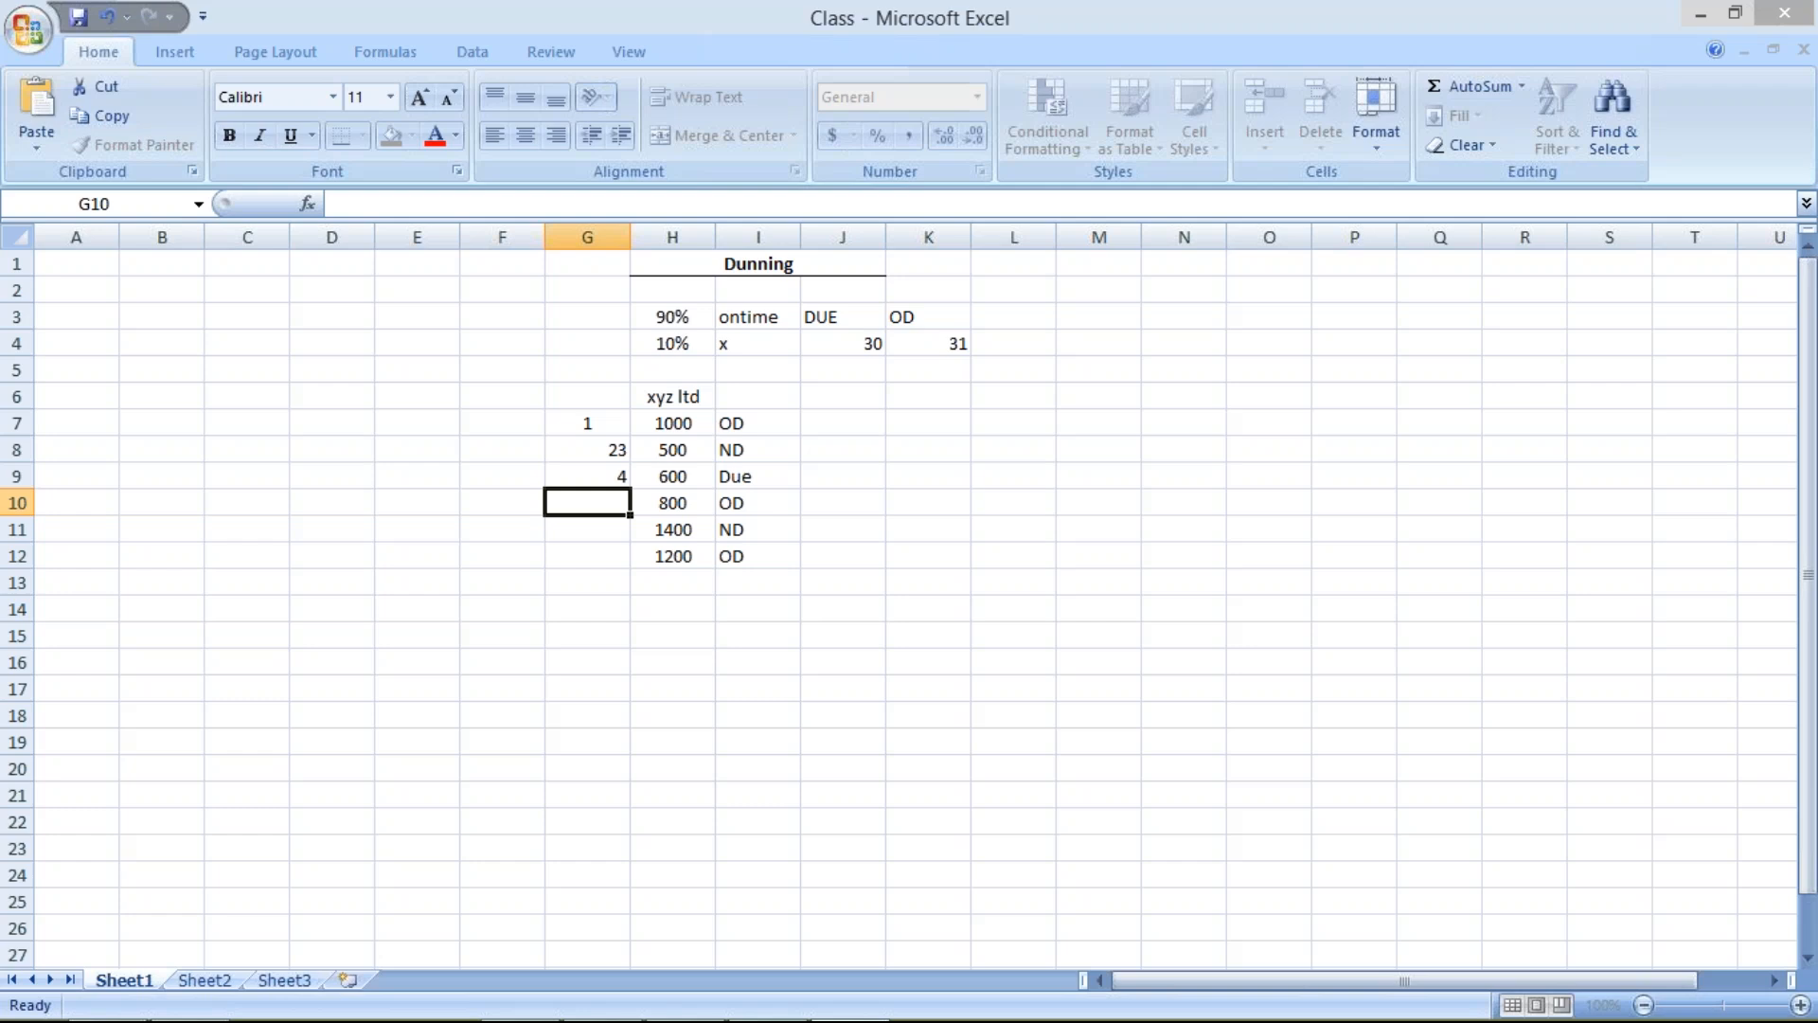
type("5")
key("Return")
type("6")
key("Return")
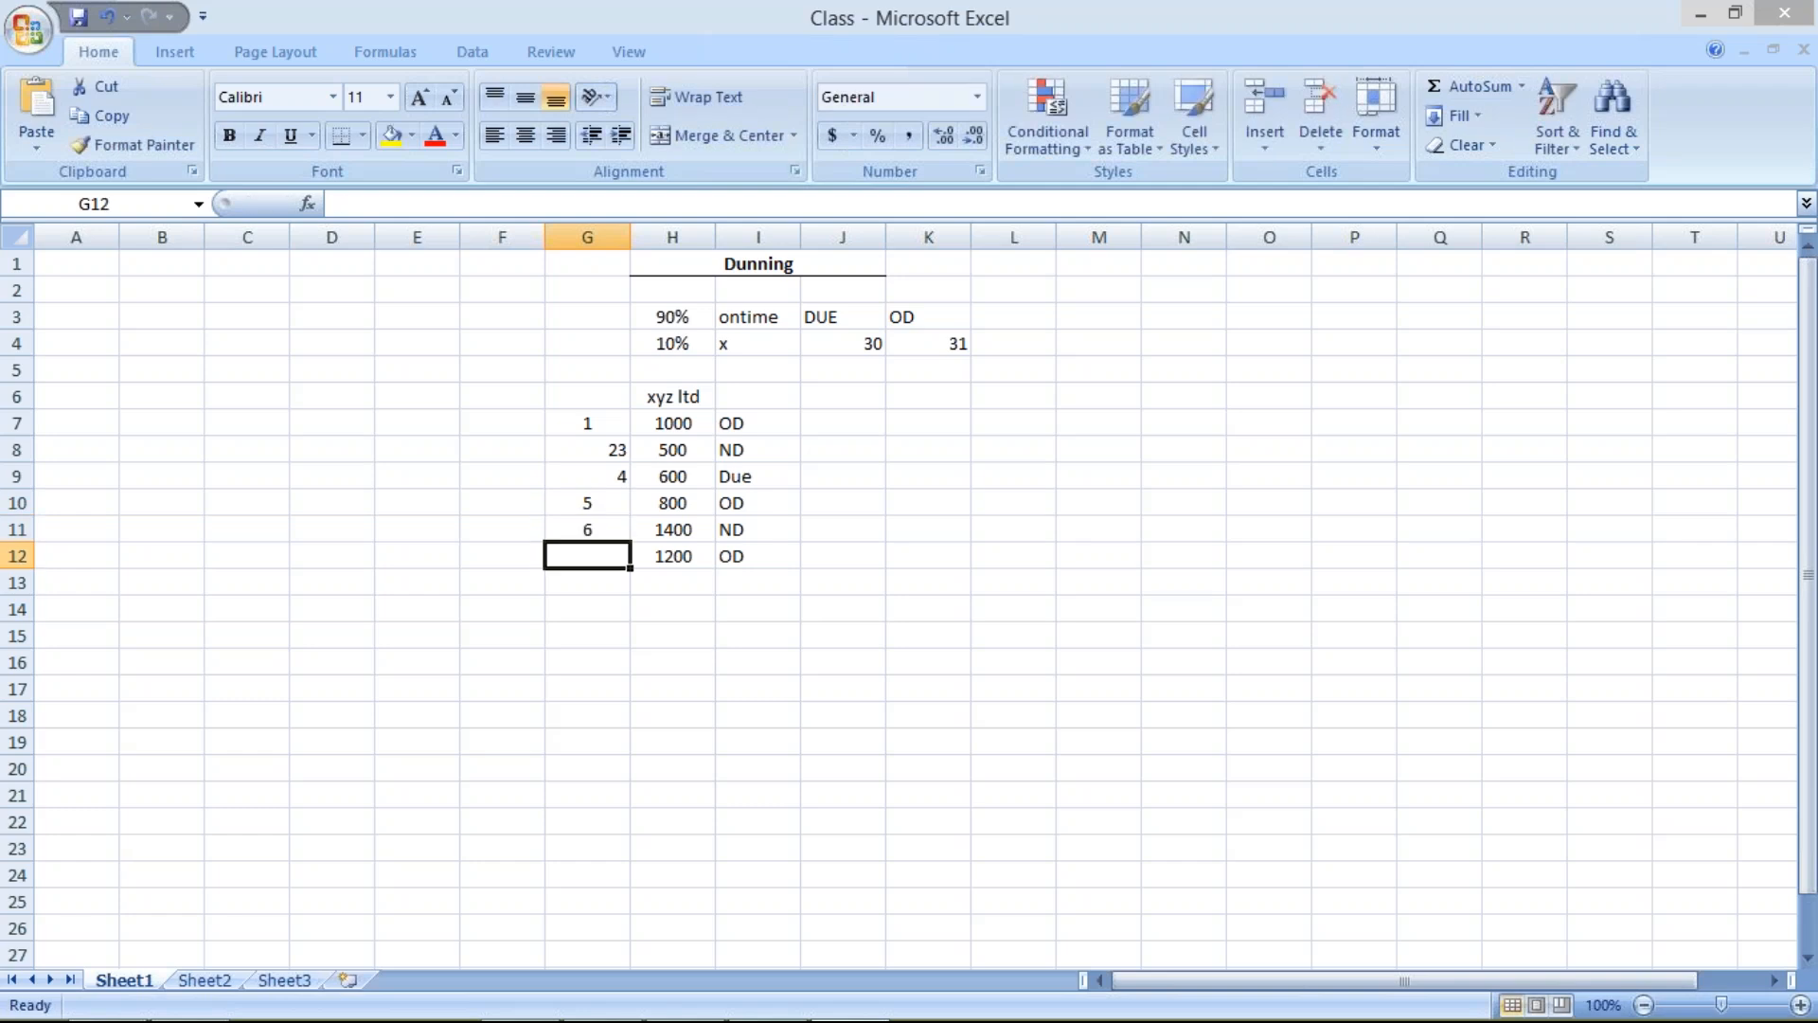
type("7.")
key("BackSpace")
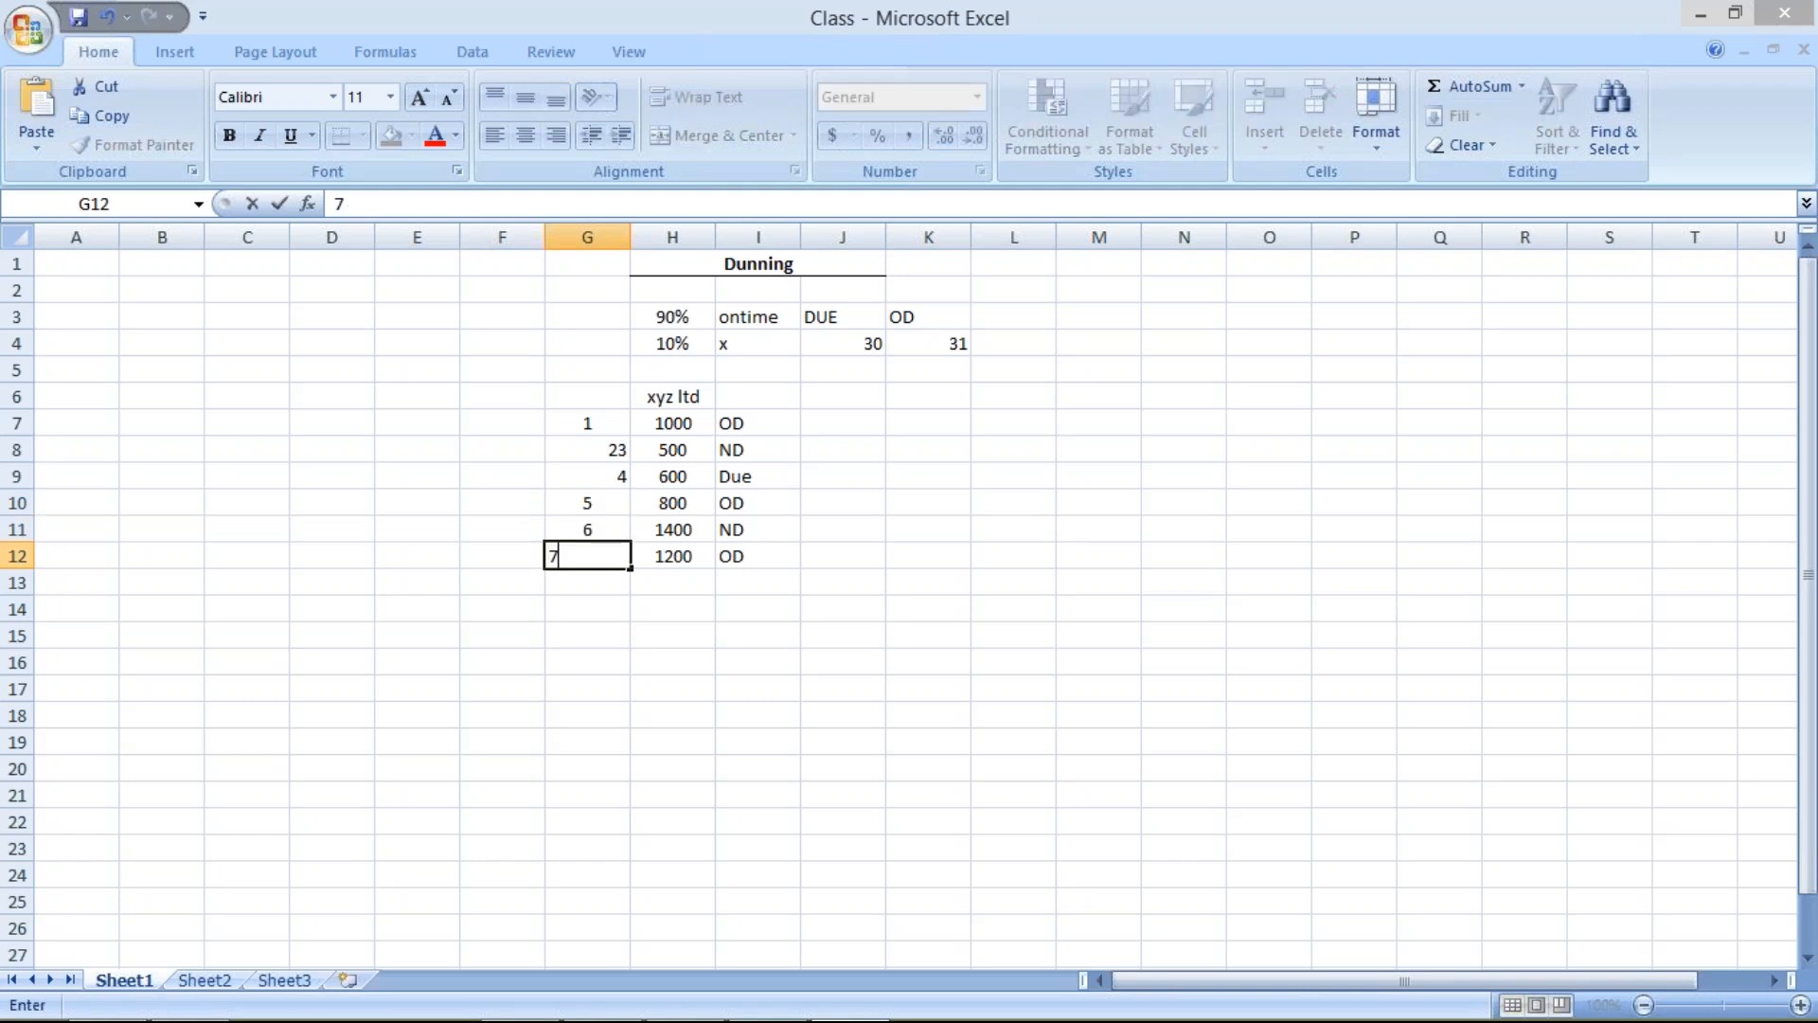
key("Return")
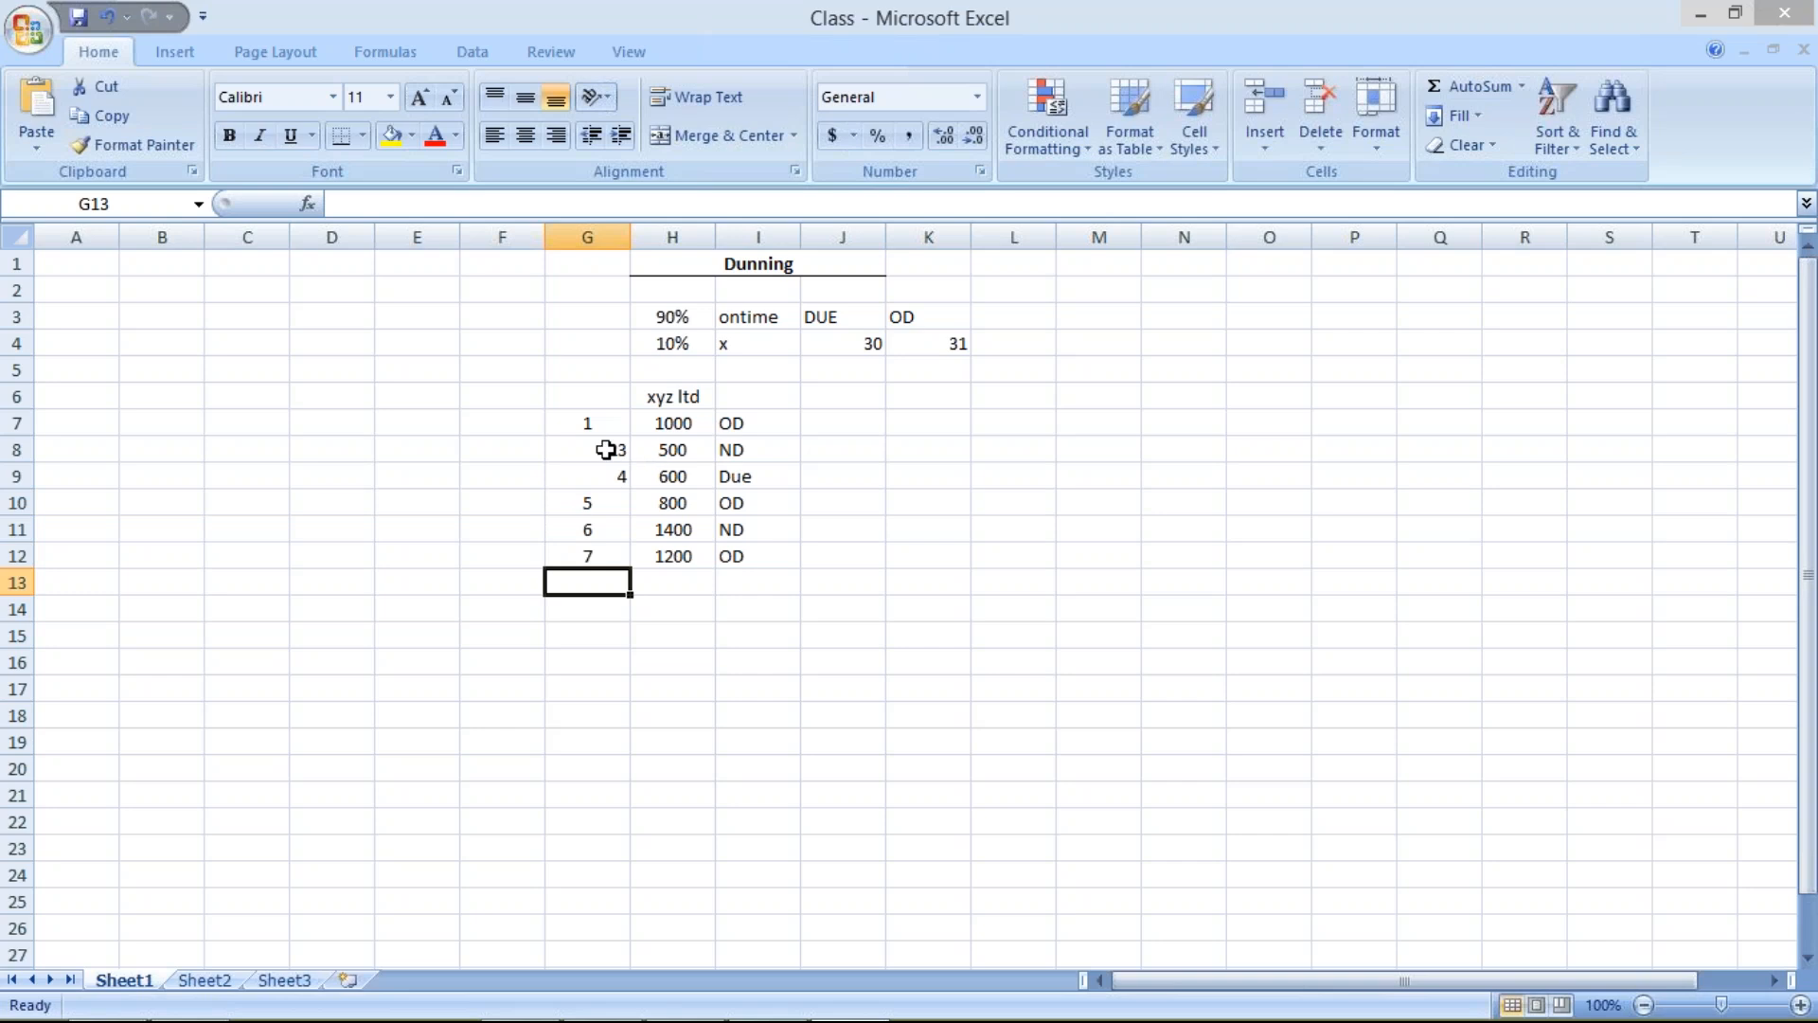
Correct the numbering in G8 to G12 to 2, 3, 4, 5 and 6, and clear the extra 7 from G13
left_click(605, 450)
type("2")
key("Return")
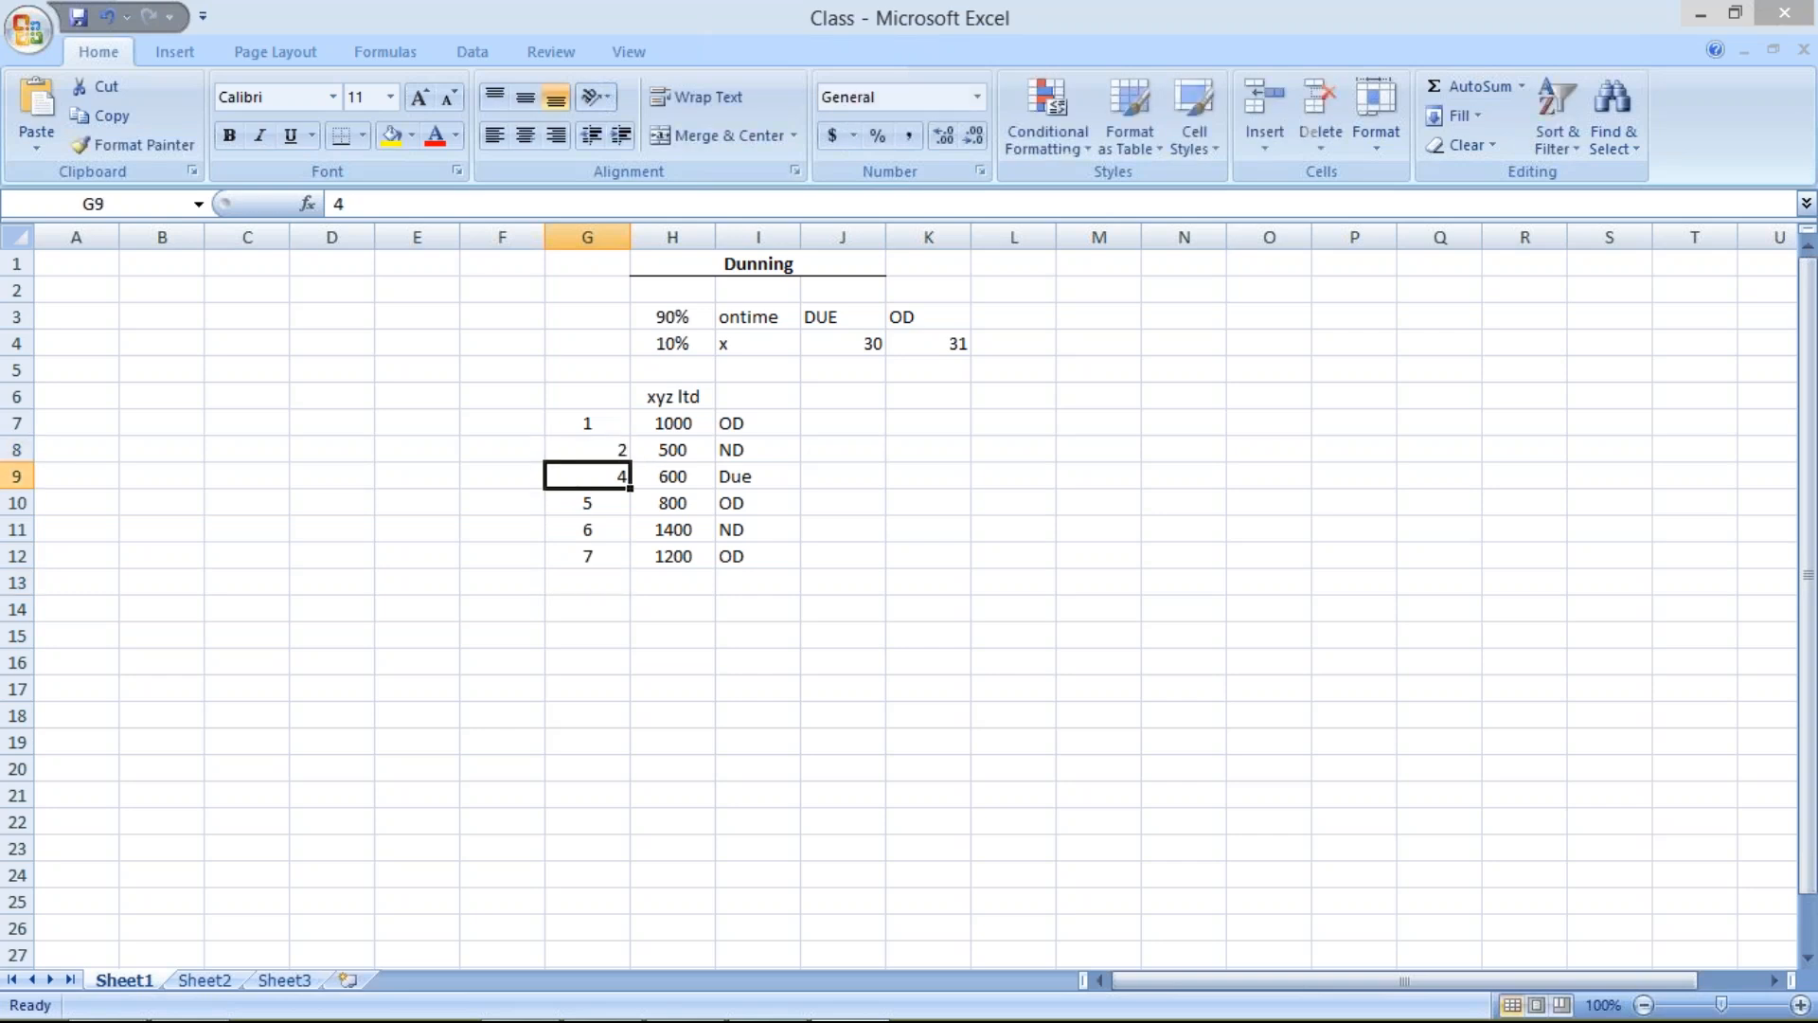
type("3")
key("Return")
type("4")
key("Return")
type("5")
key("Return")
type("6")
key("Return")
type("7")
key("Return")
key("Up")
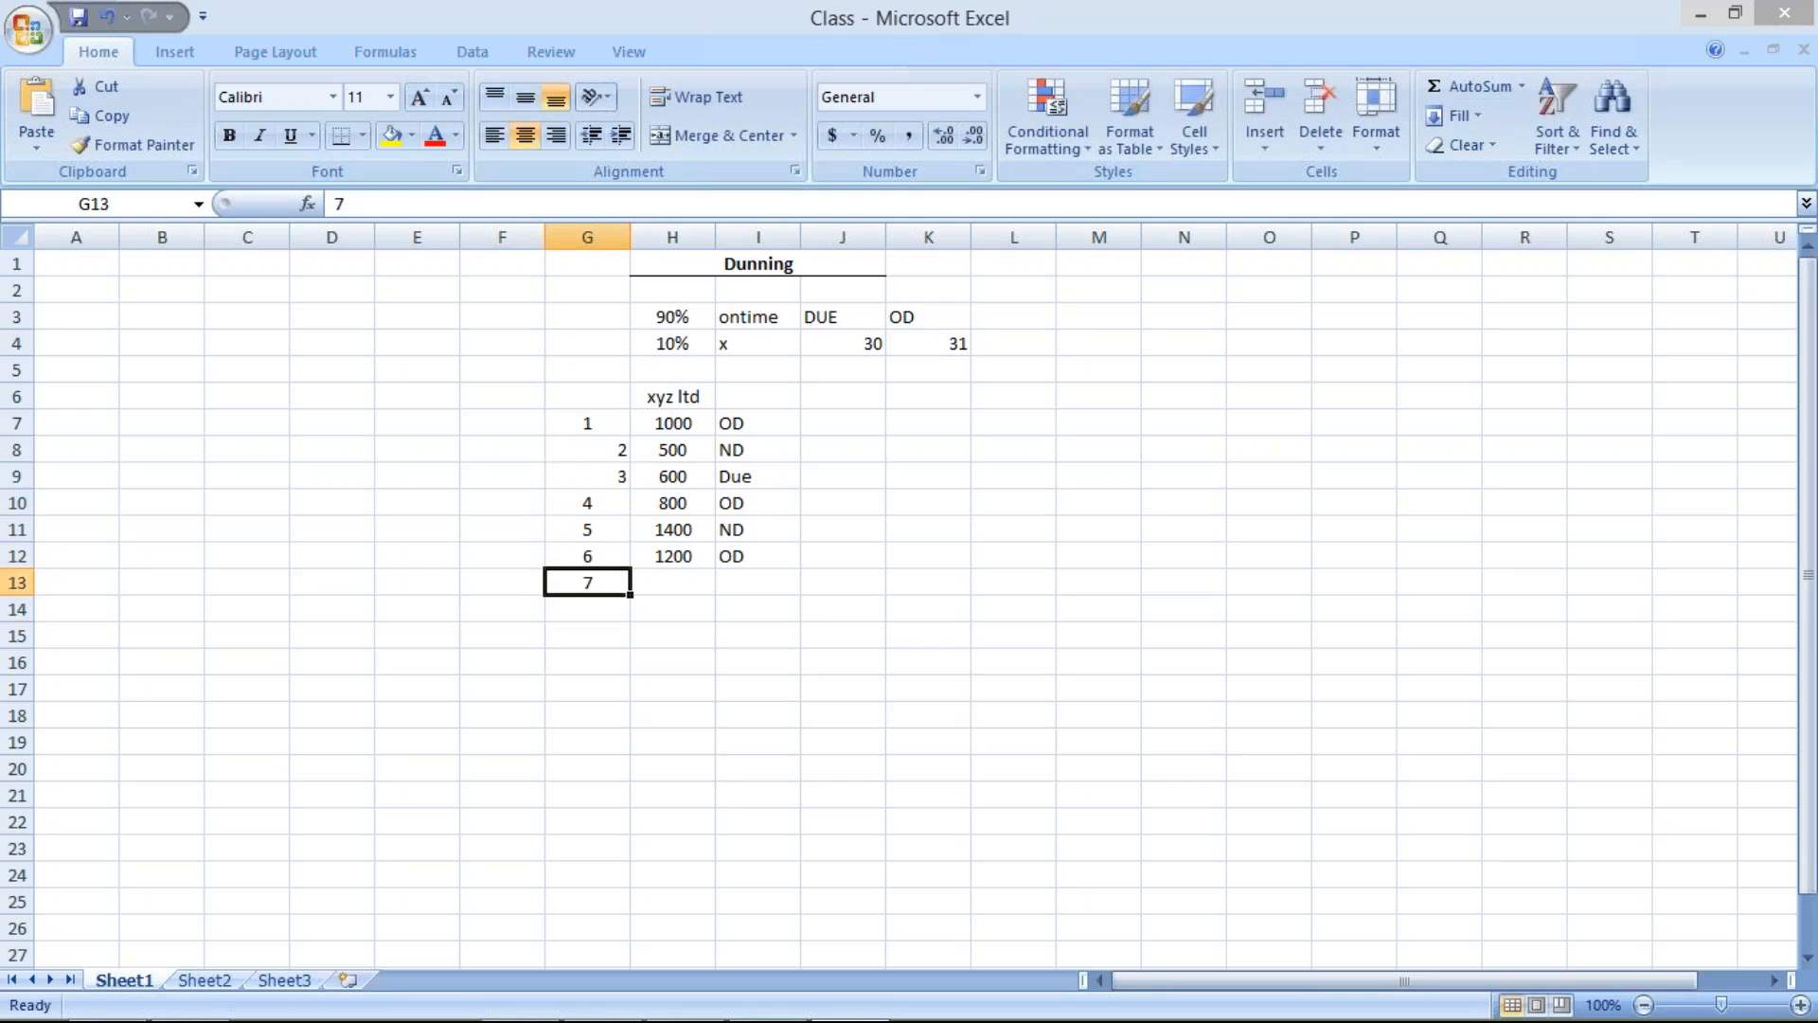
key("Delete")
Center the numbering in cells G6 to G13 beside the xyz ltd amounts
left_click(578, 390)
left_click_drag(578, 391, 588, 587)
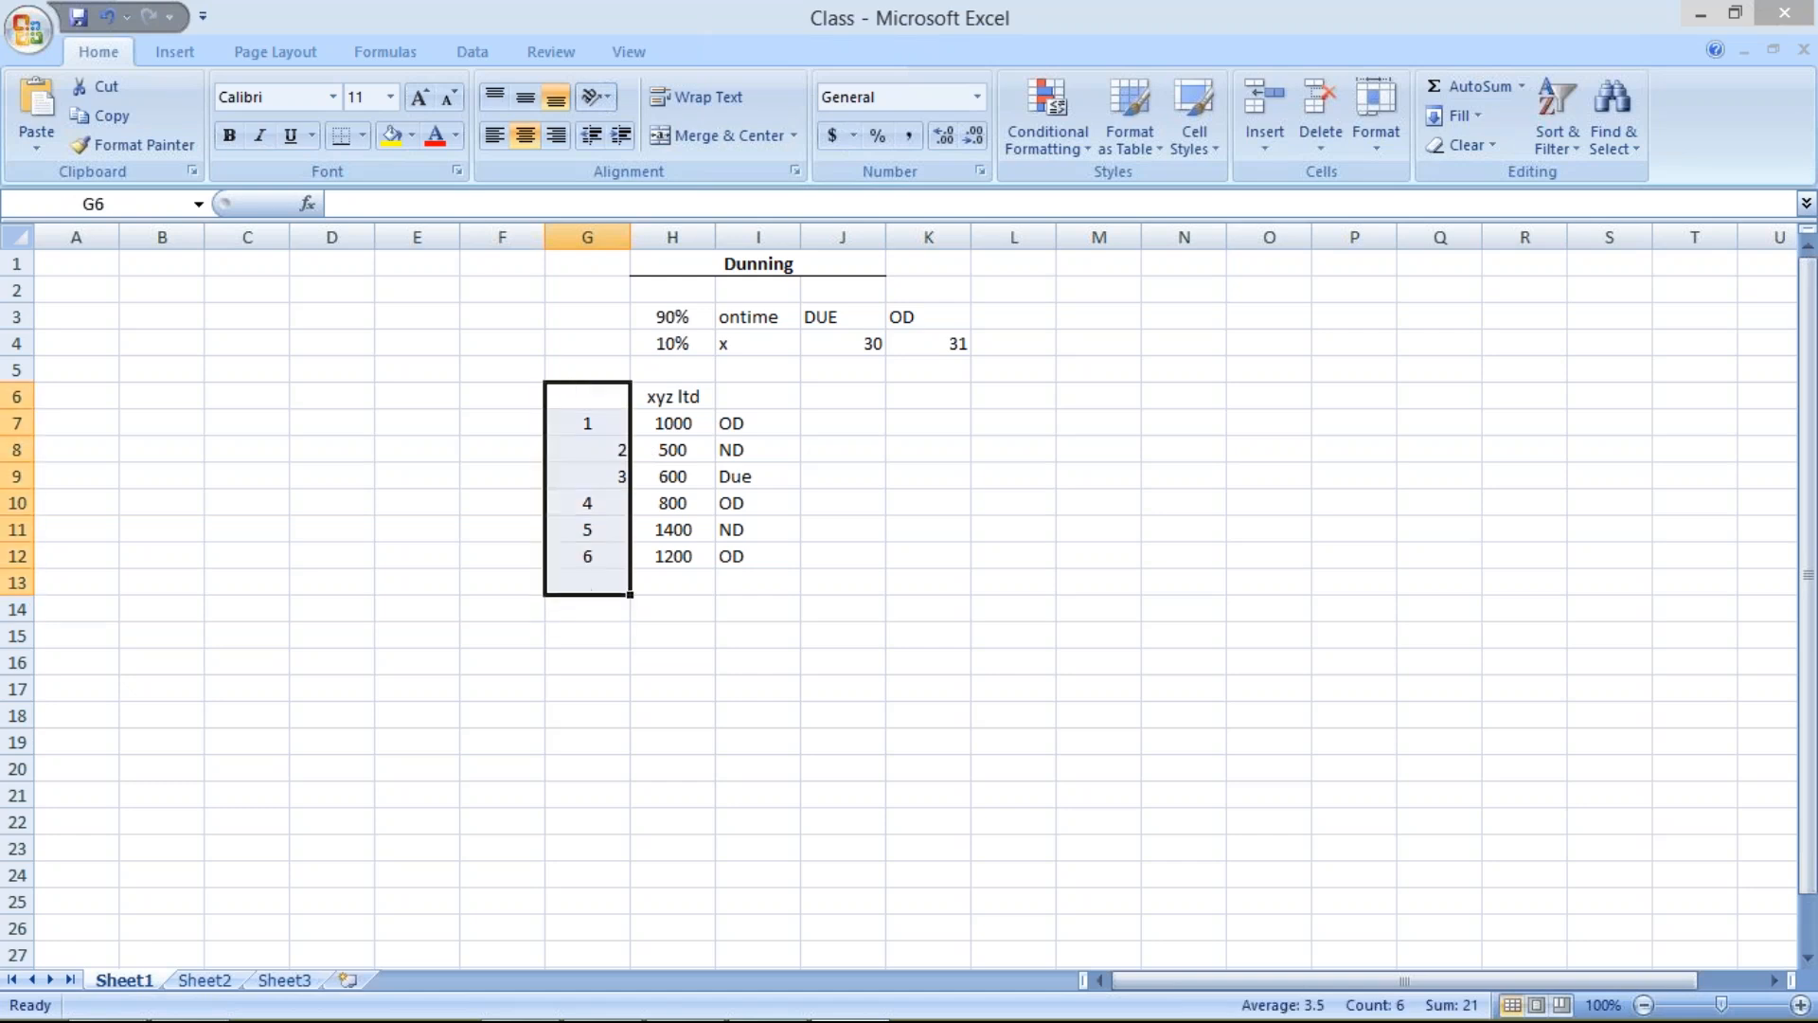
left_click(517, 138)
left_click(514, 138)
left_click(933, 454)
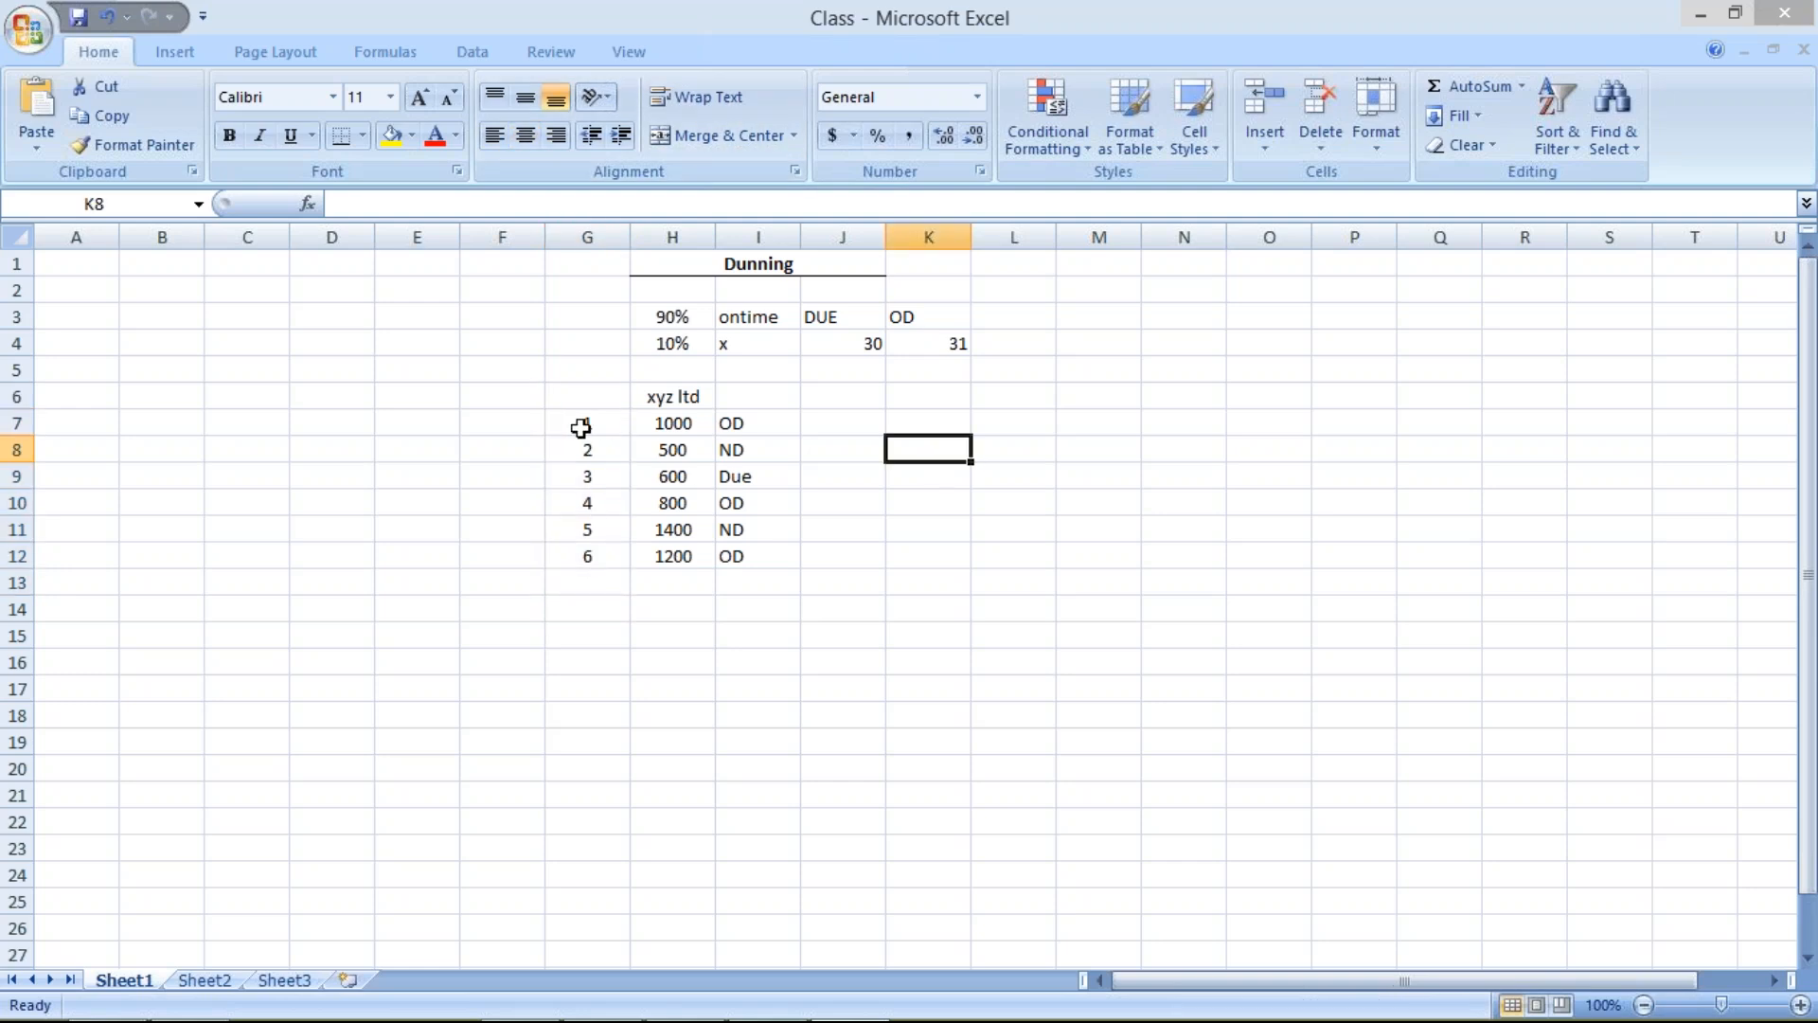
Examine the numbered xyz ltd entries, particularly the amounts in rows 7, 10 and 12 and their OD statuses
left_click(580, 428)
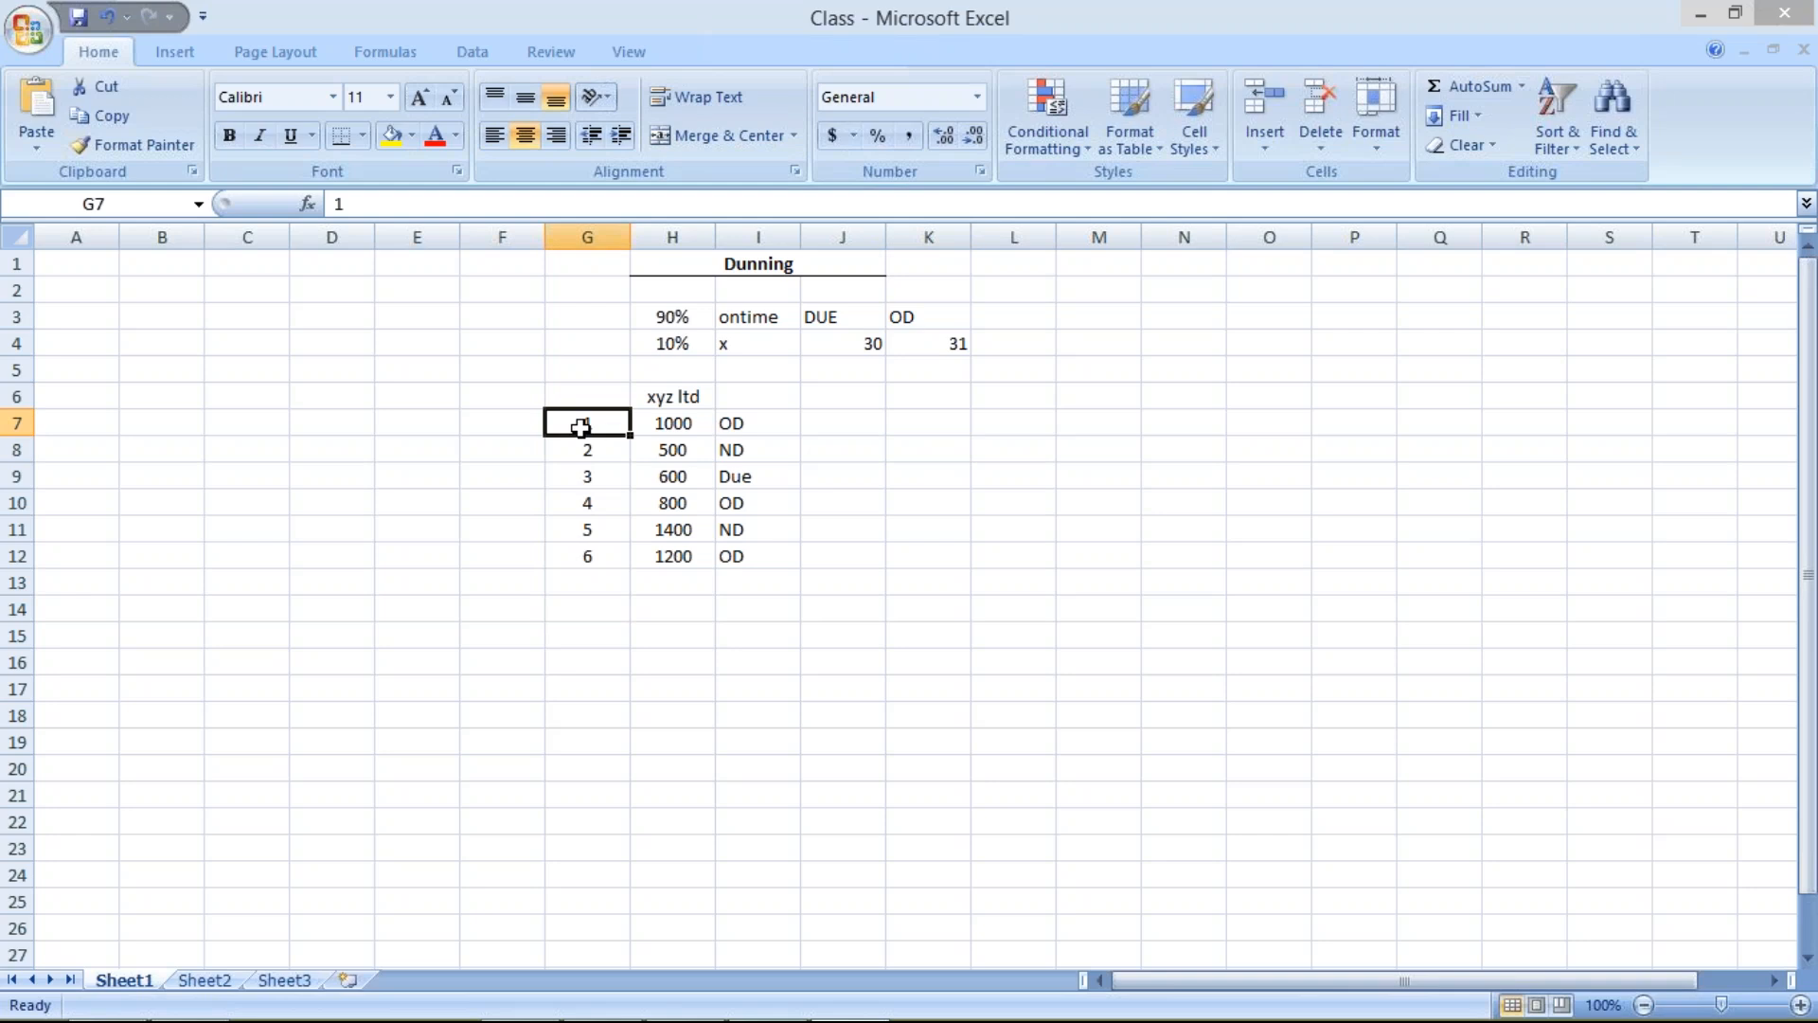
left_click(595, 504)
left_click(581, 555)
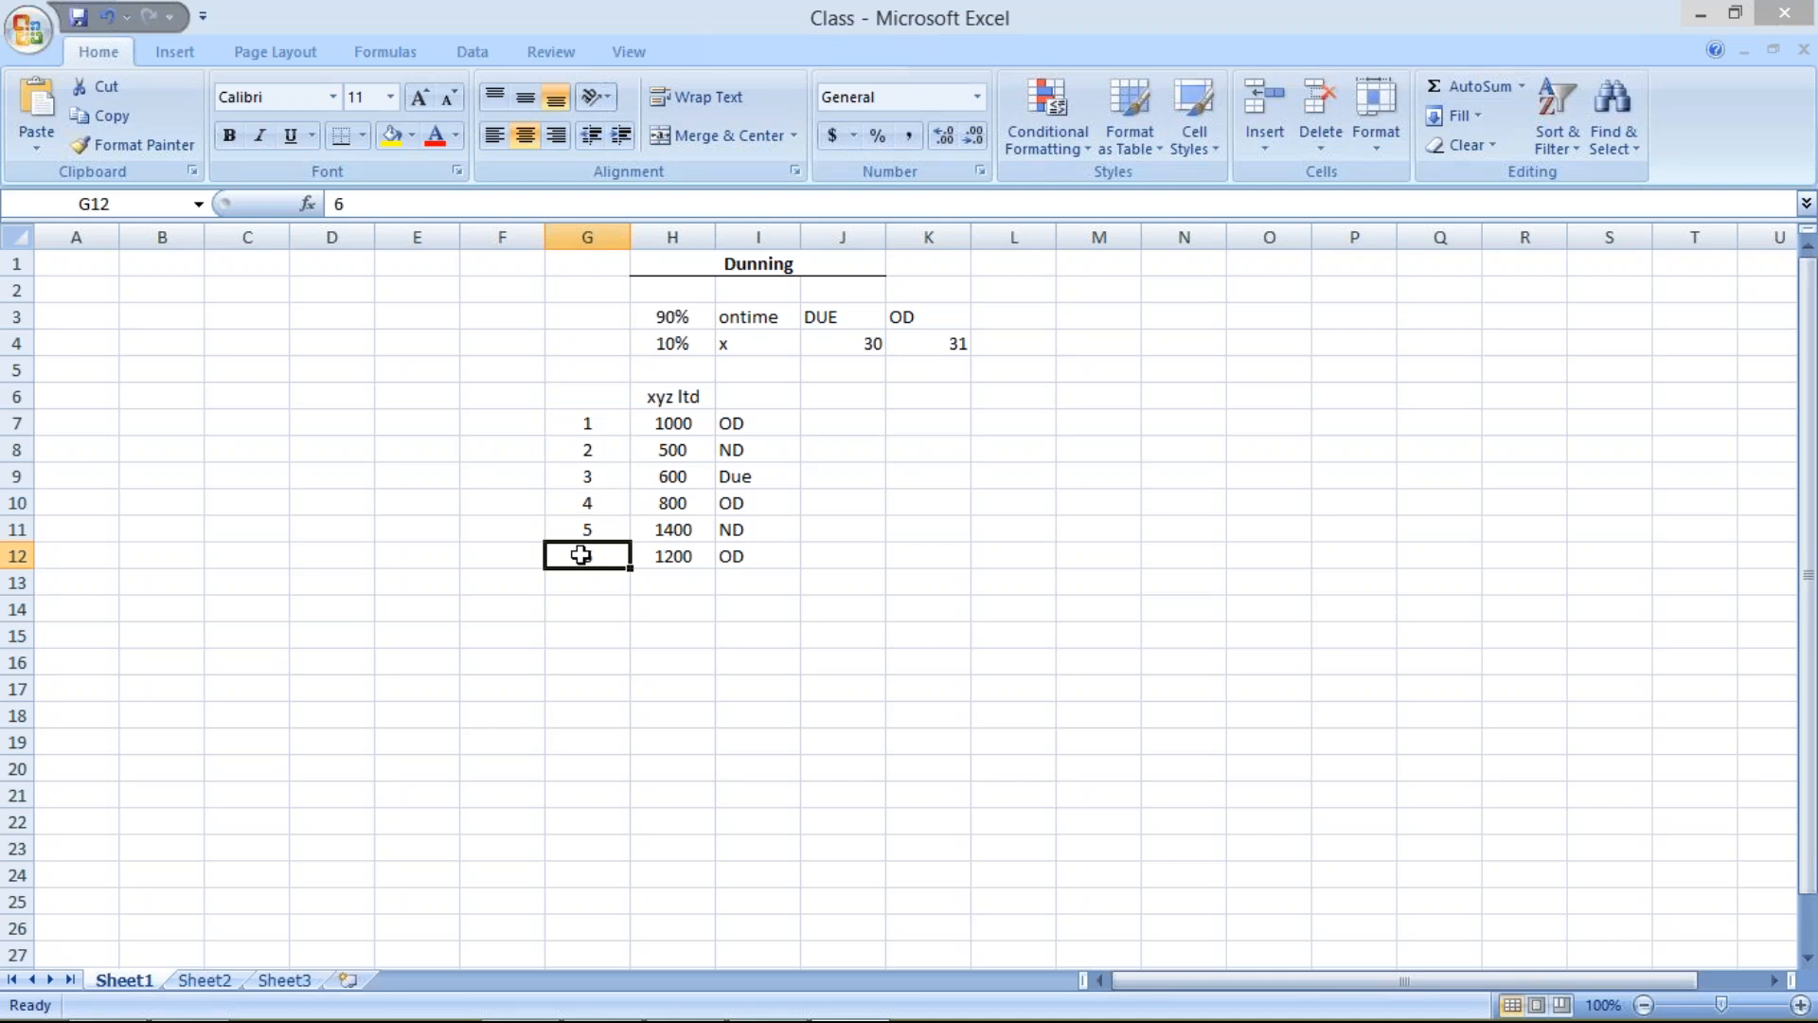
left_click(669, 398)
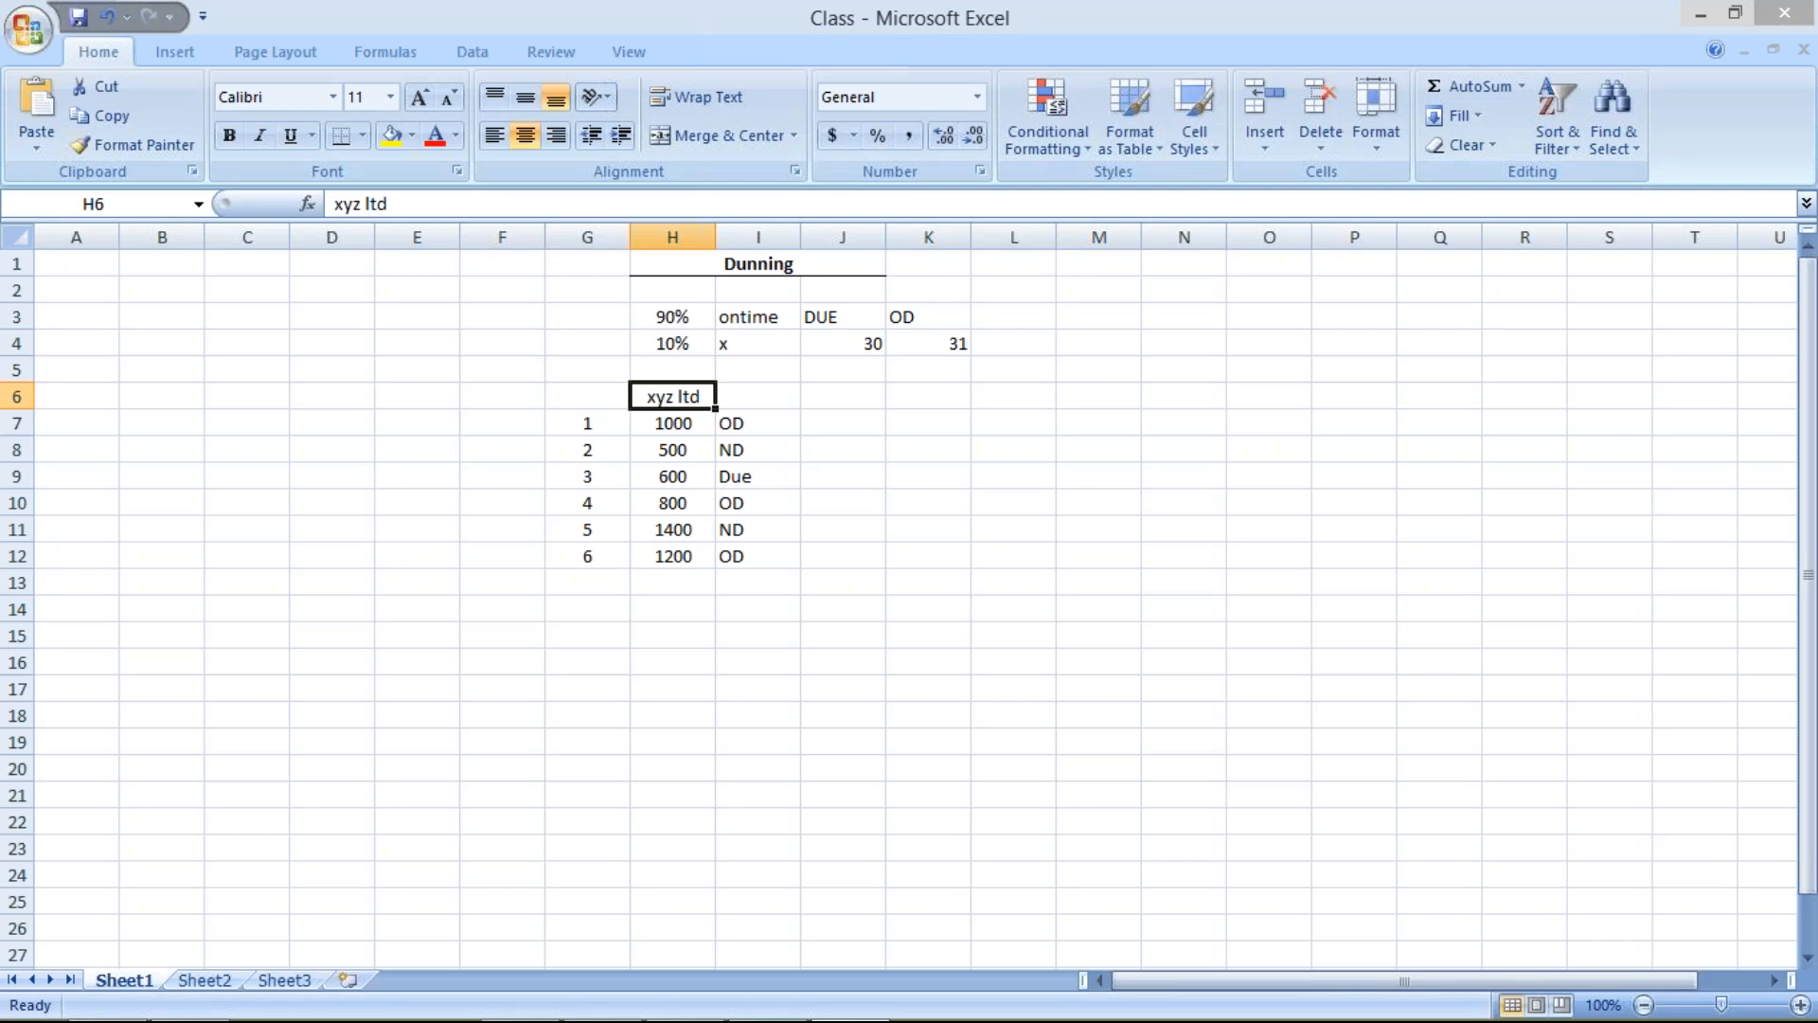
left_click(743, 423)
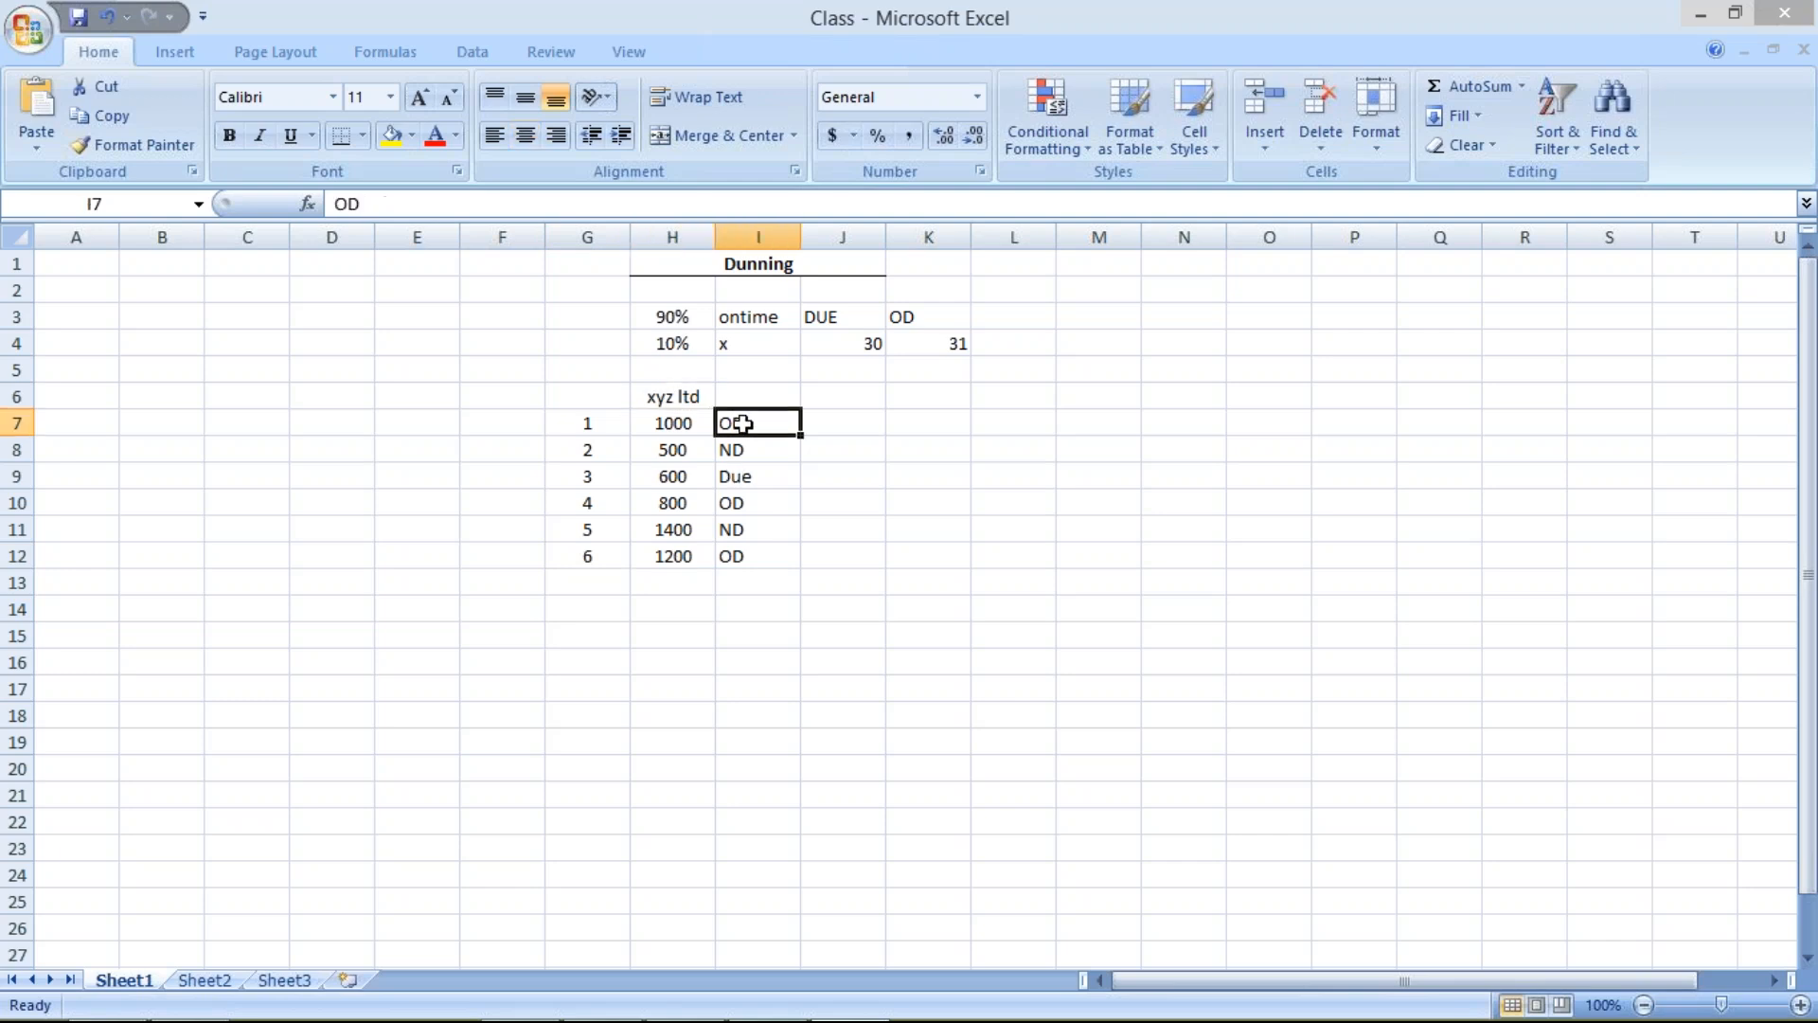
left_click(754, 505)
left_click(754, 559)
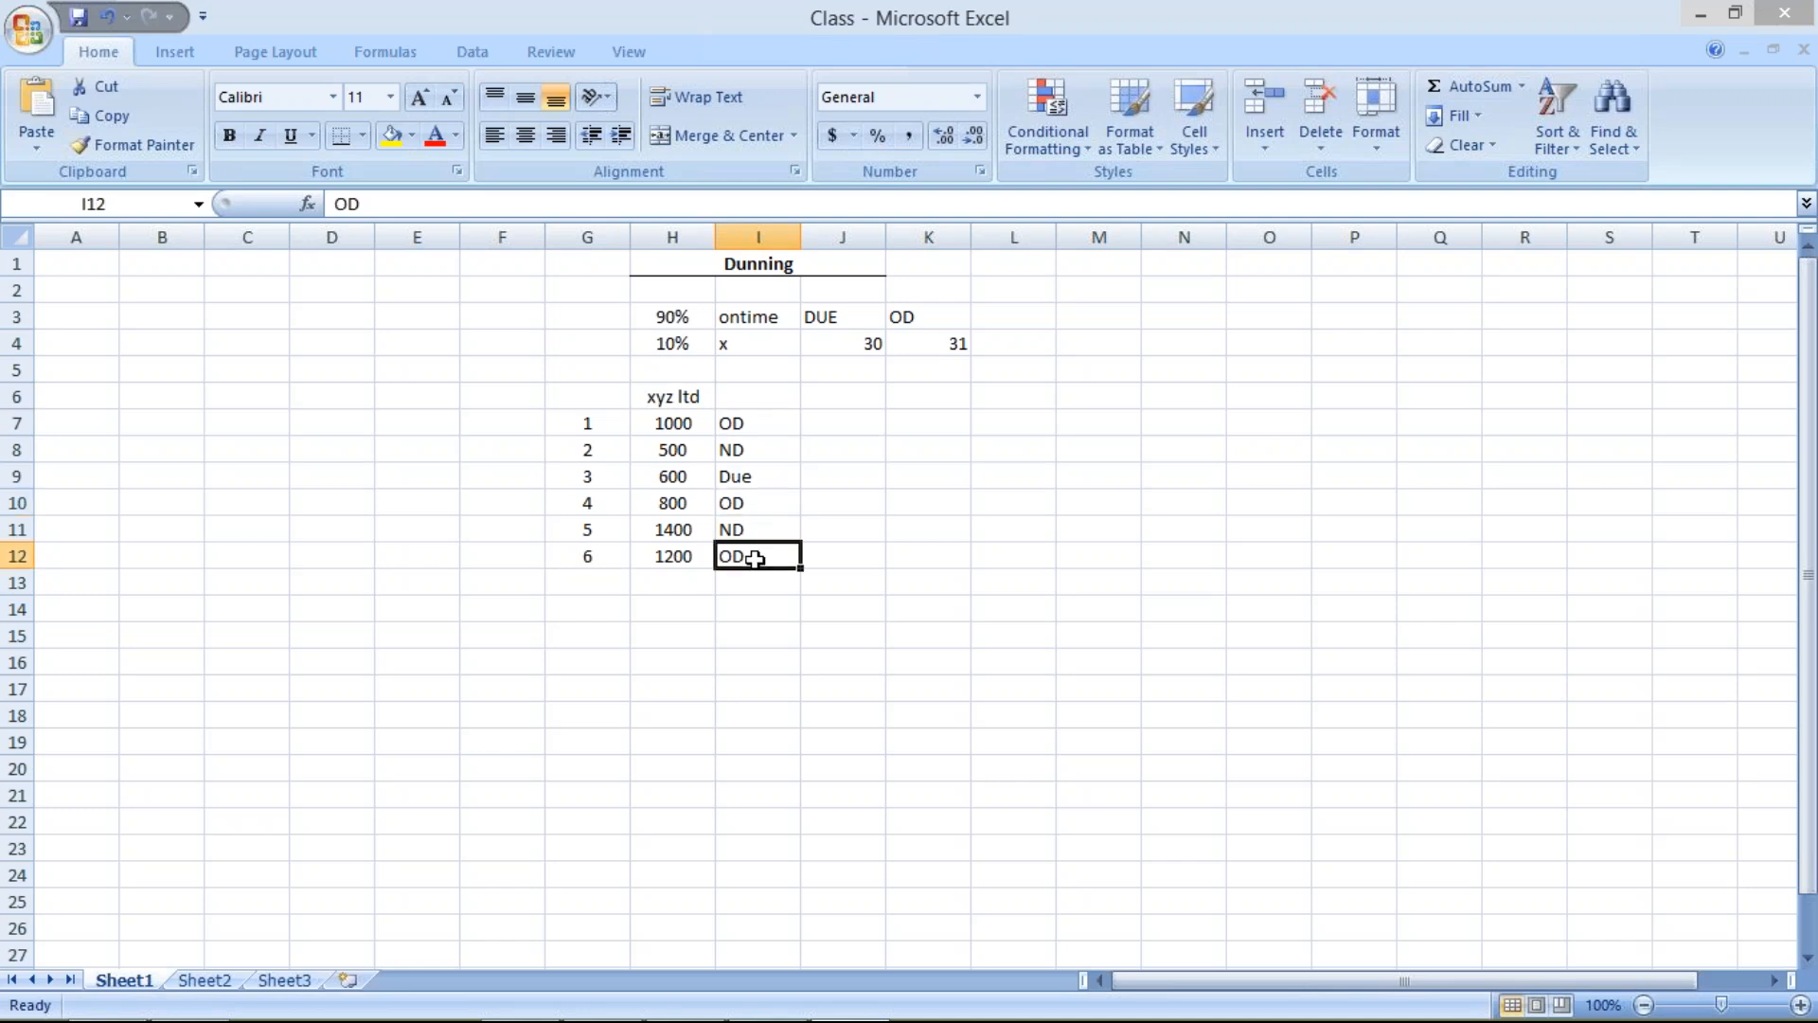
left_click(676, 428)
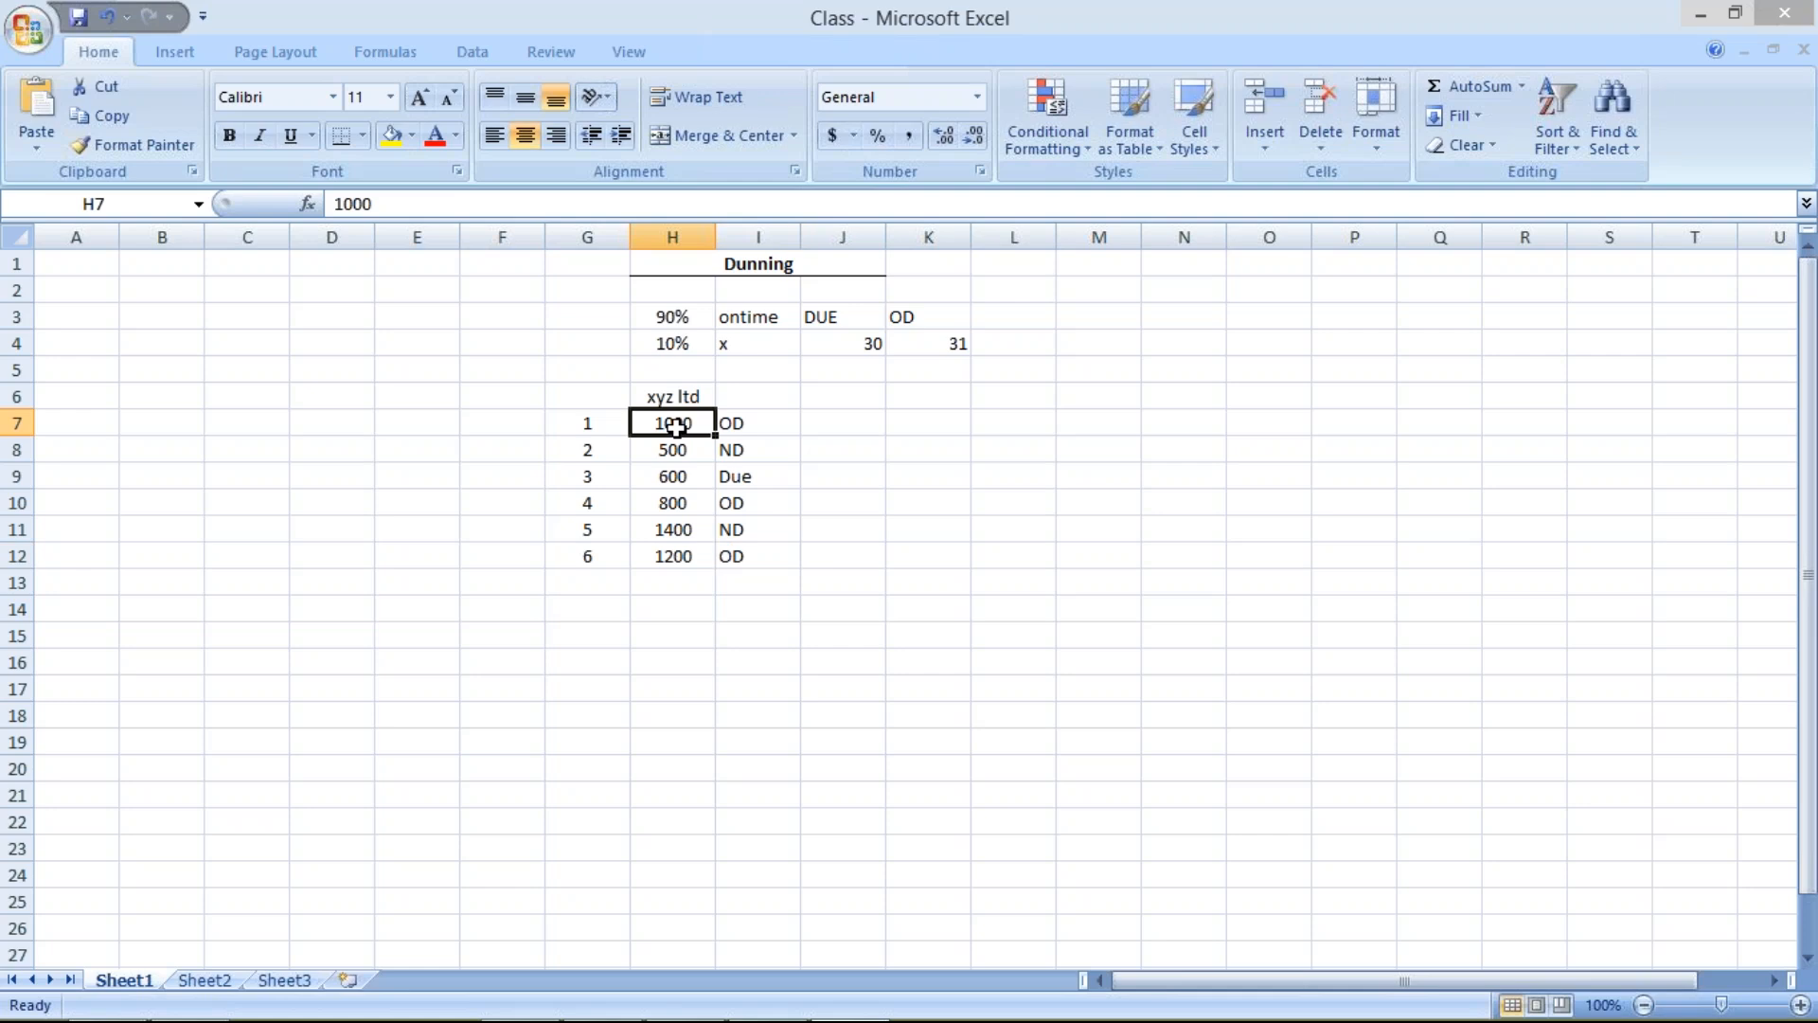
key("Right")
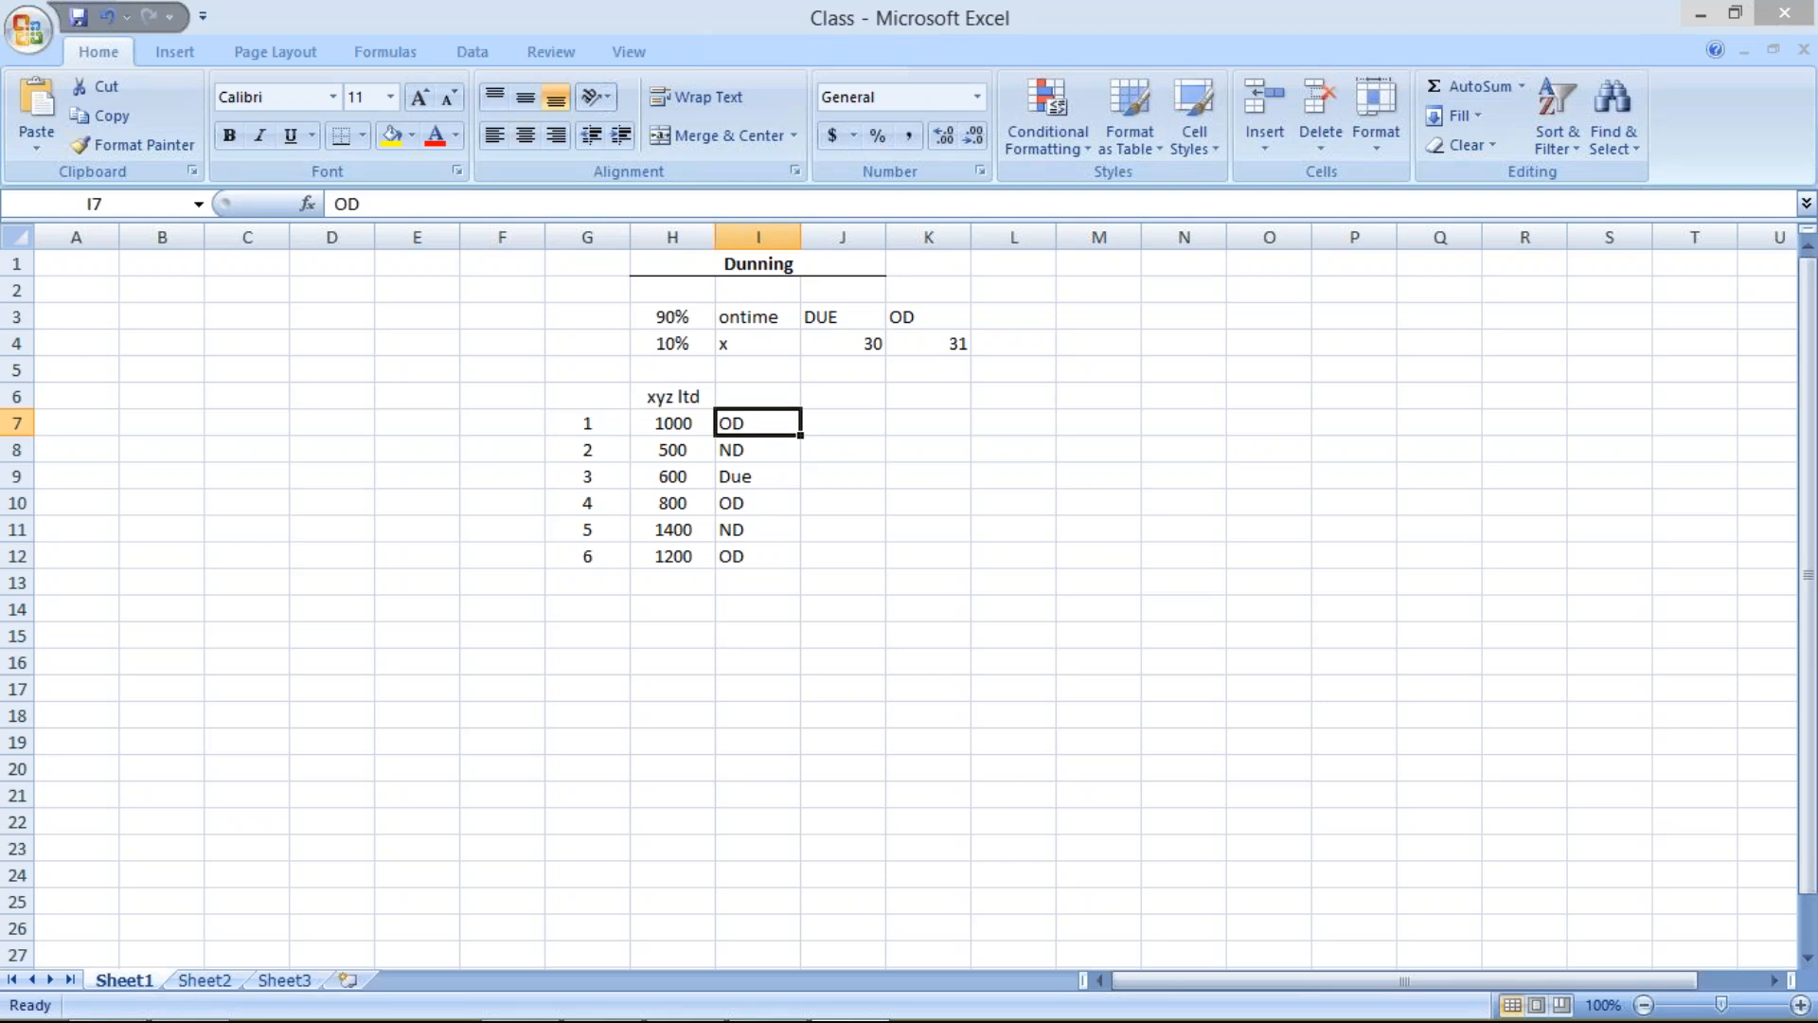
left_click(658, 419)
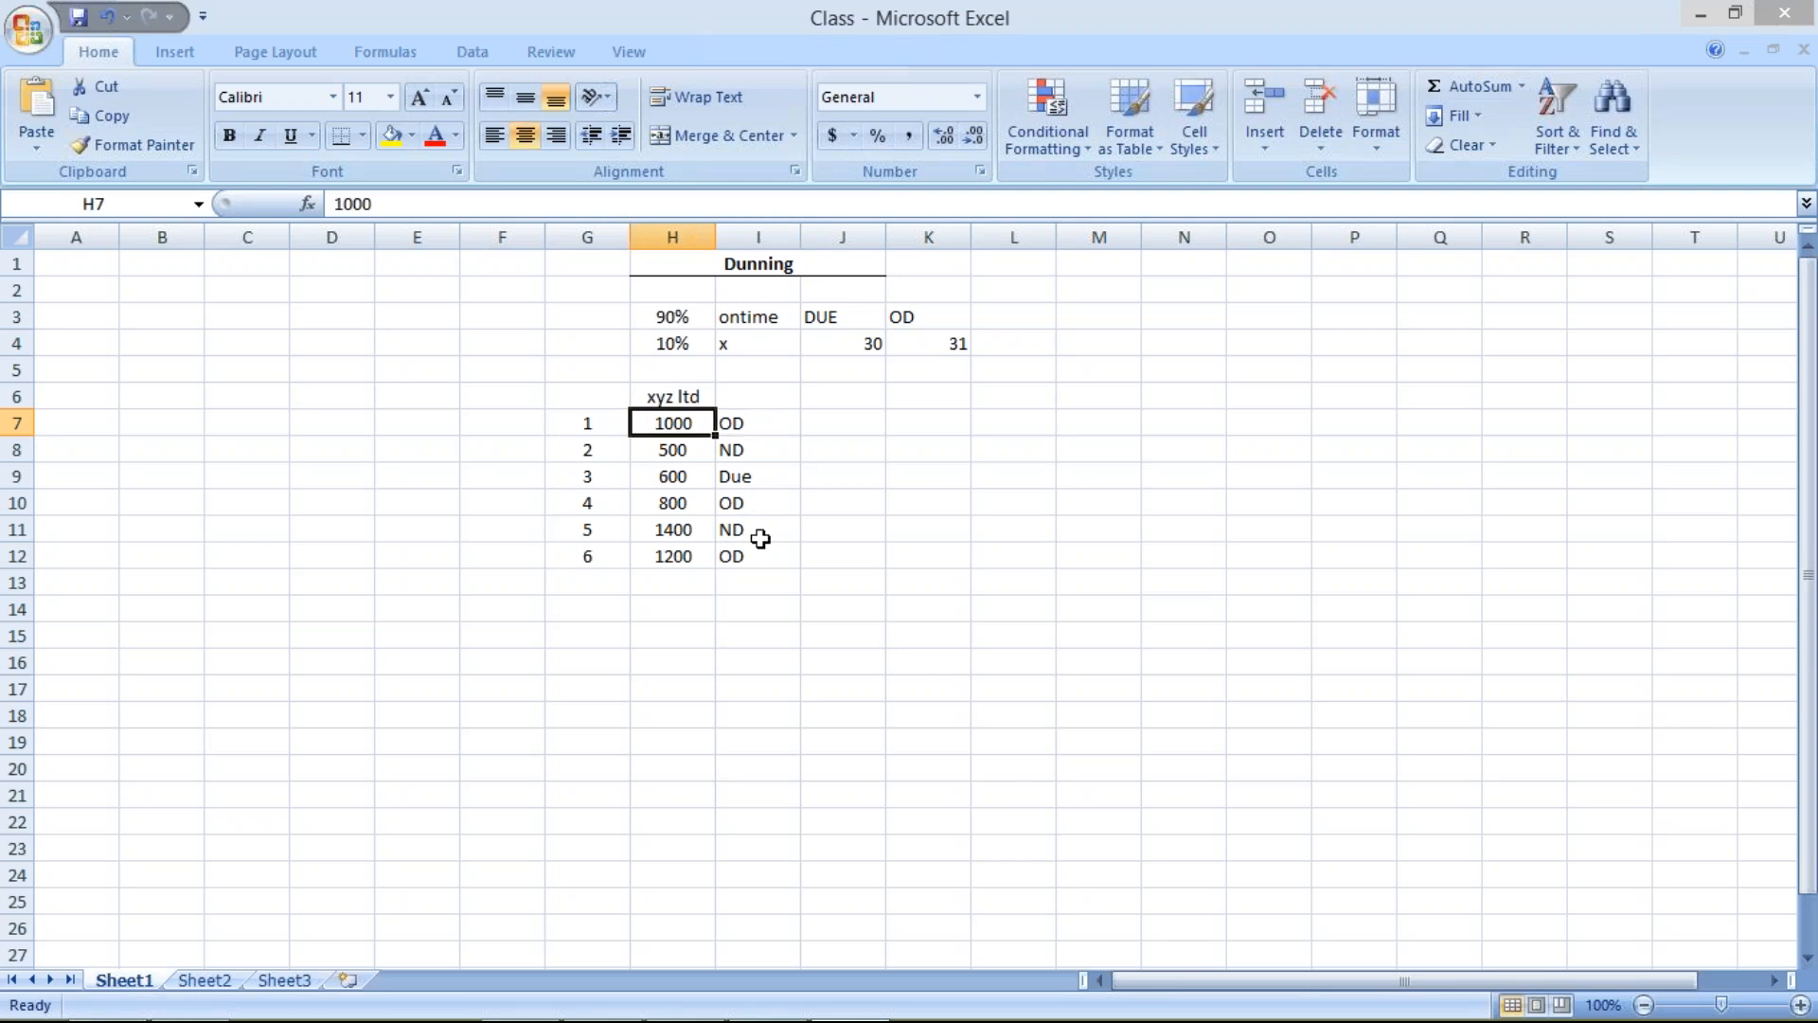
left_click(738, 503)
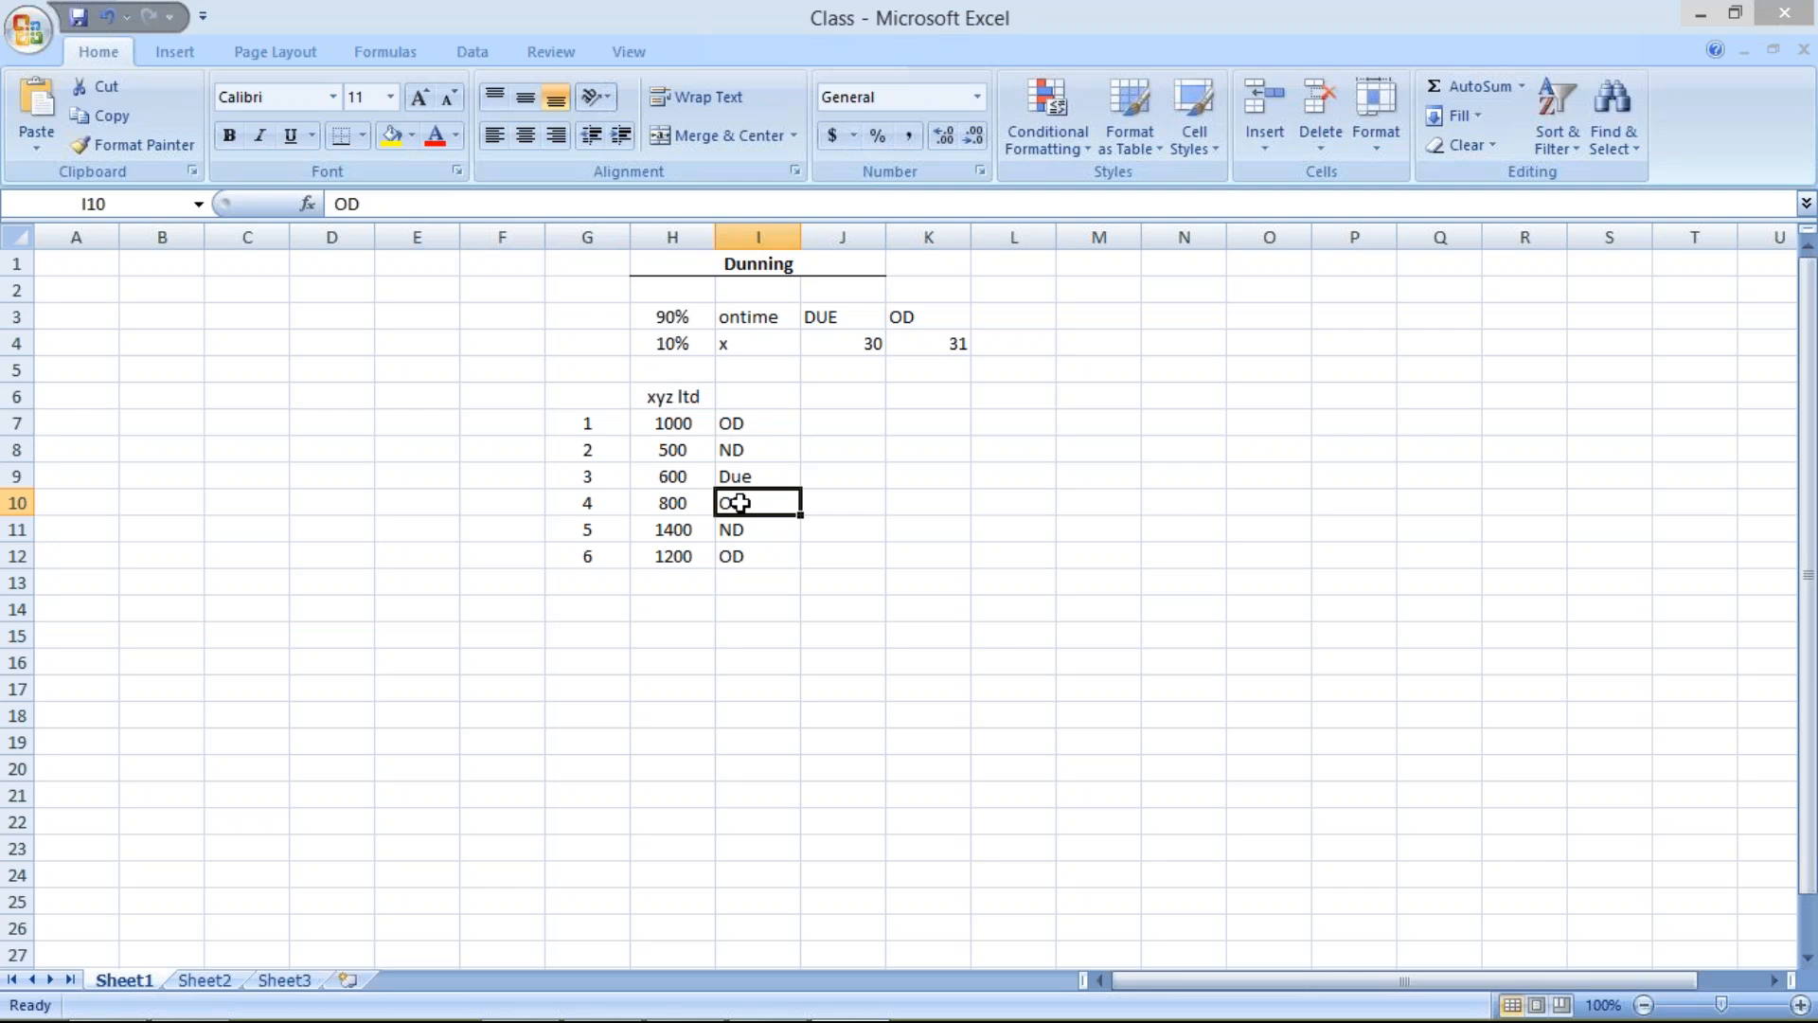
left_click(735, 558)
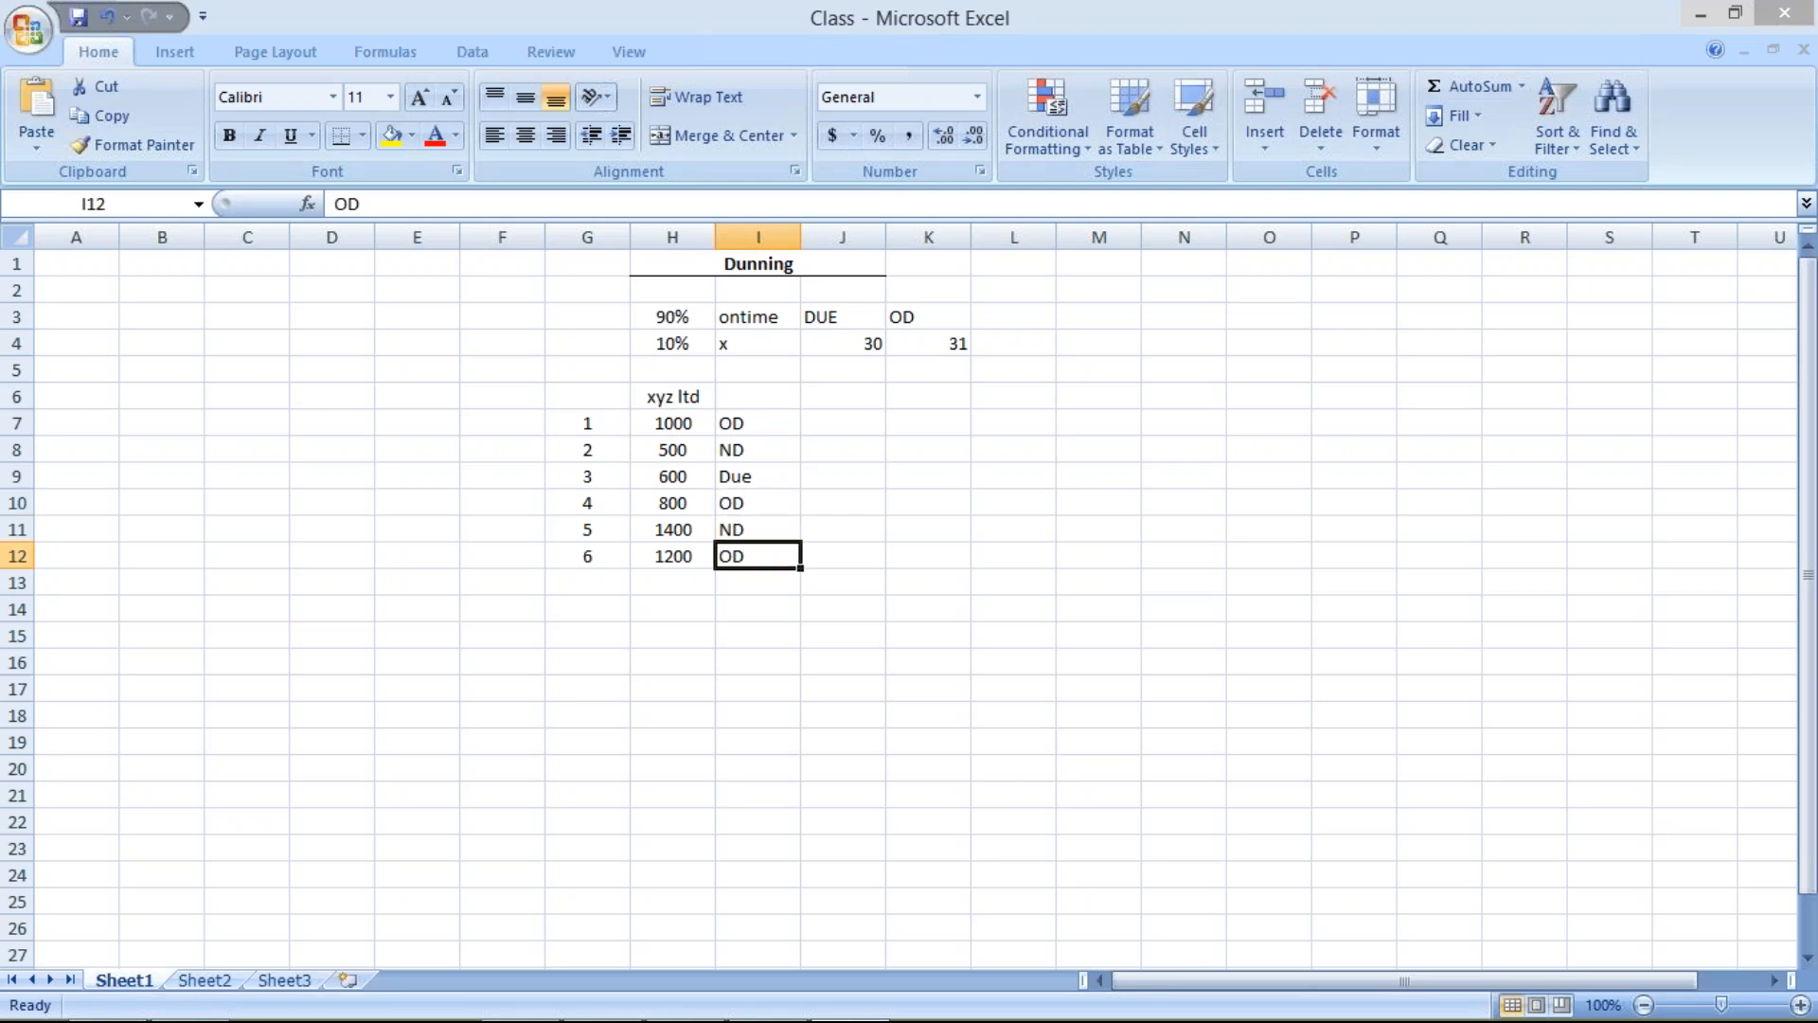
left_click(690, 558)
left_click(755, 559)
Highlight the OD statuses in cells I7, I10 and I12 with a yellow fill
left_click(738, 420)
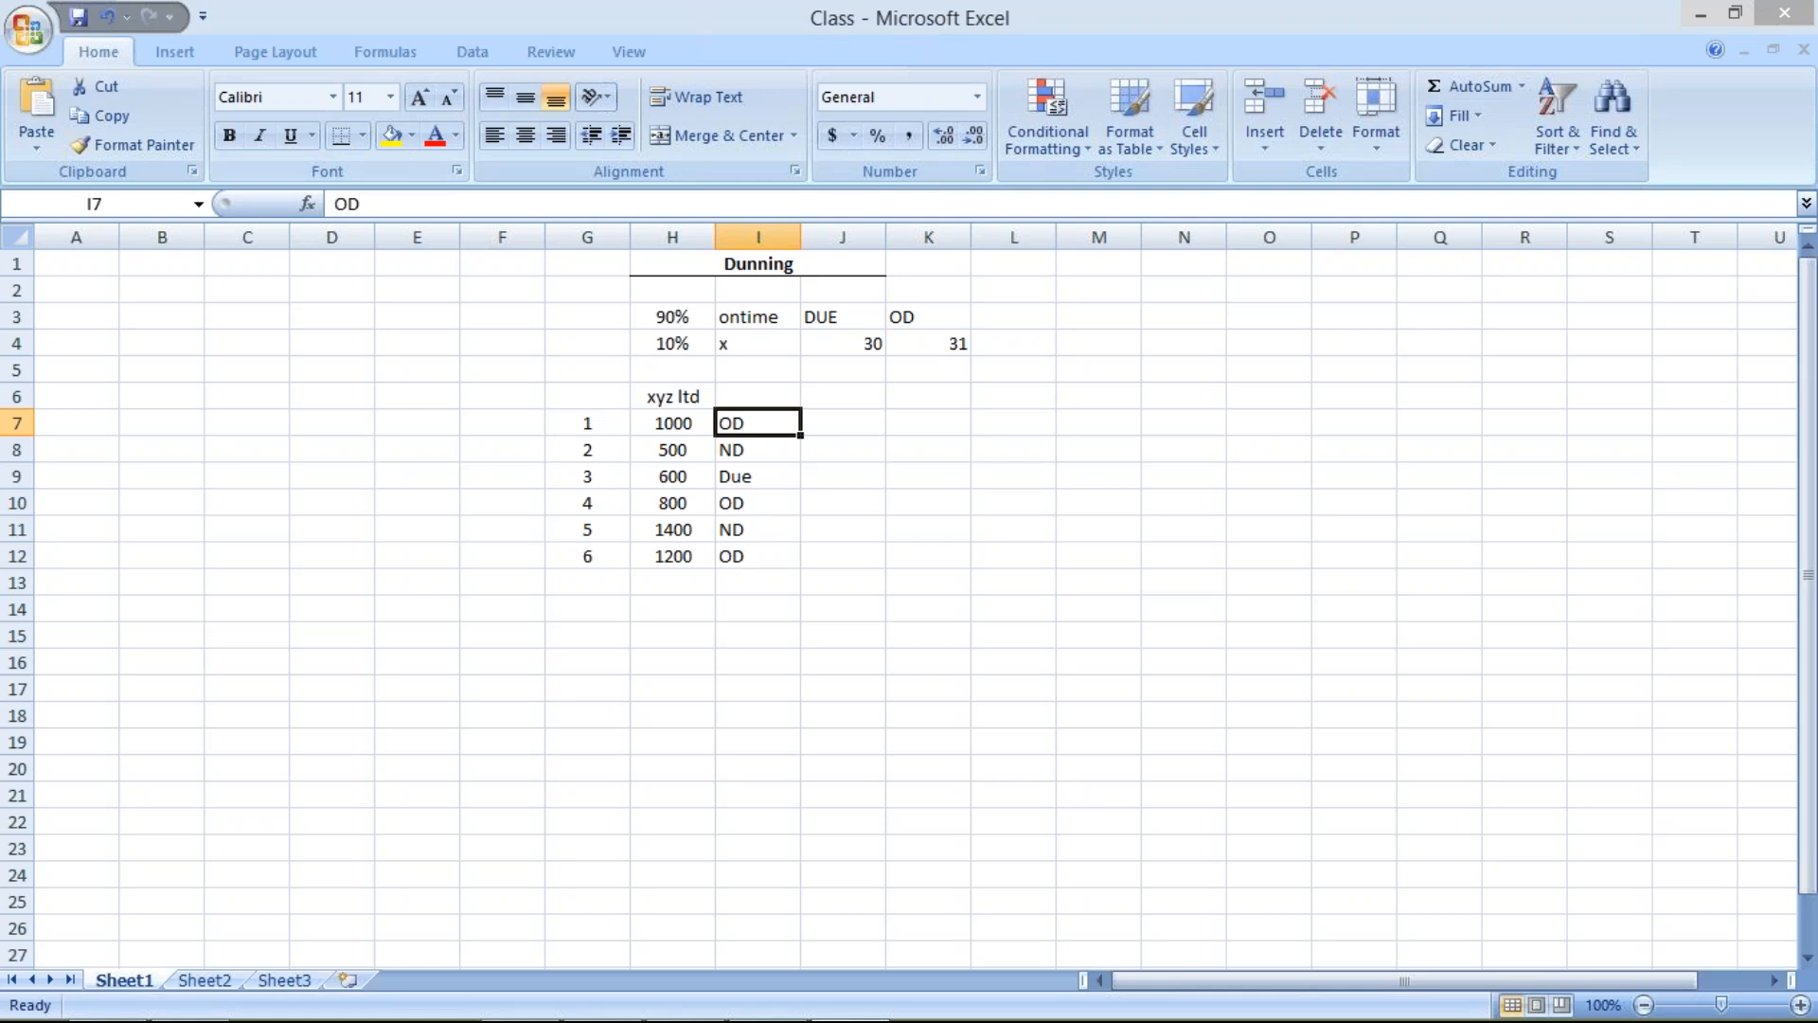
left_click(391, 134)
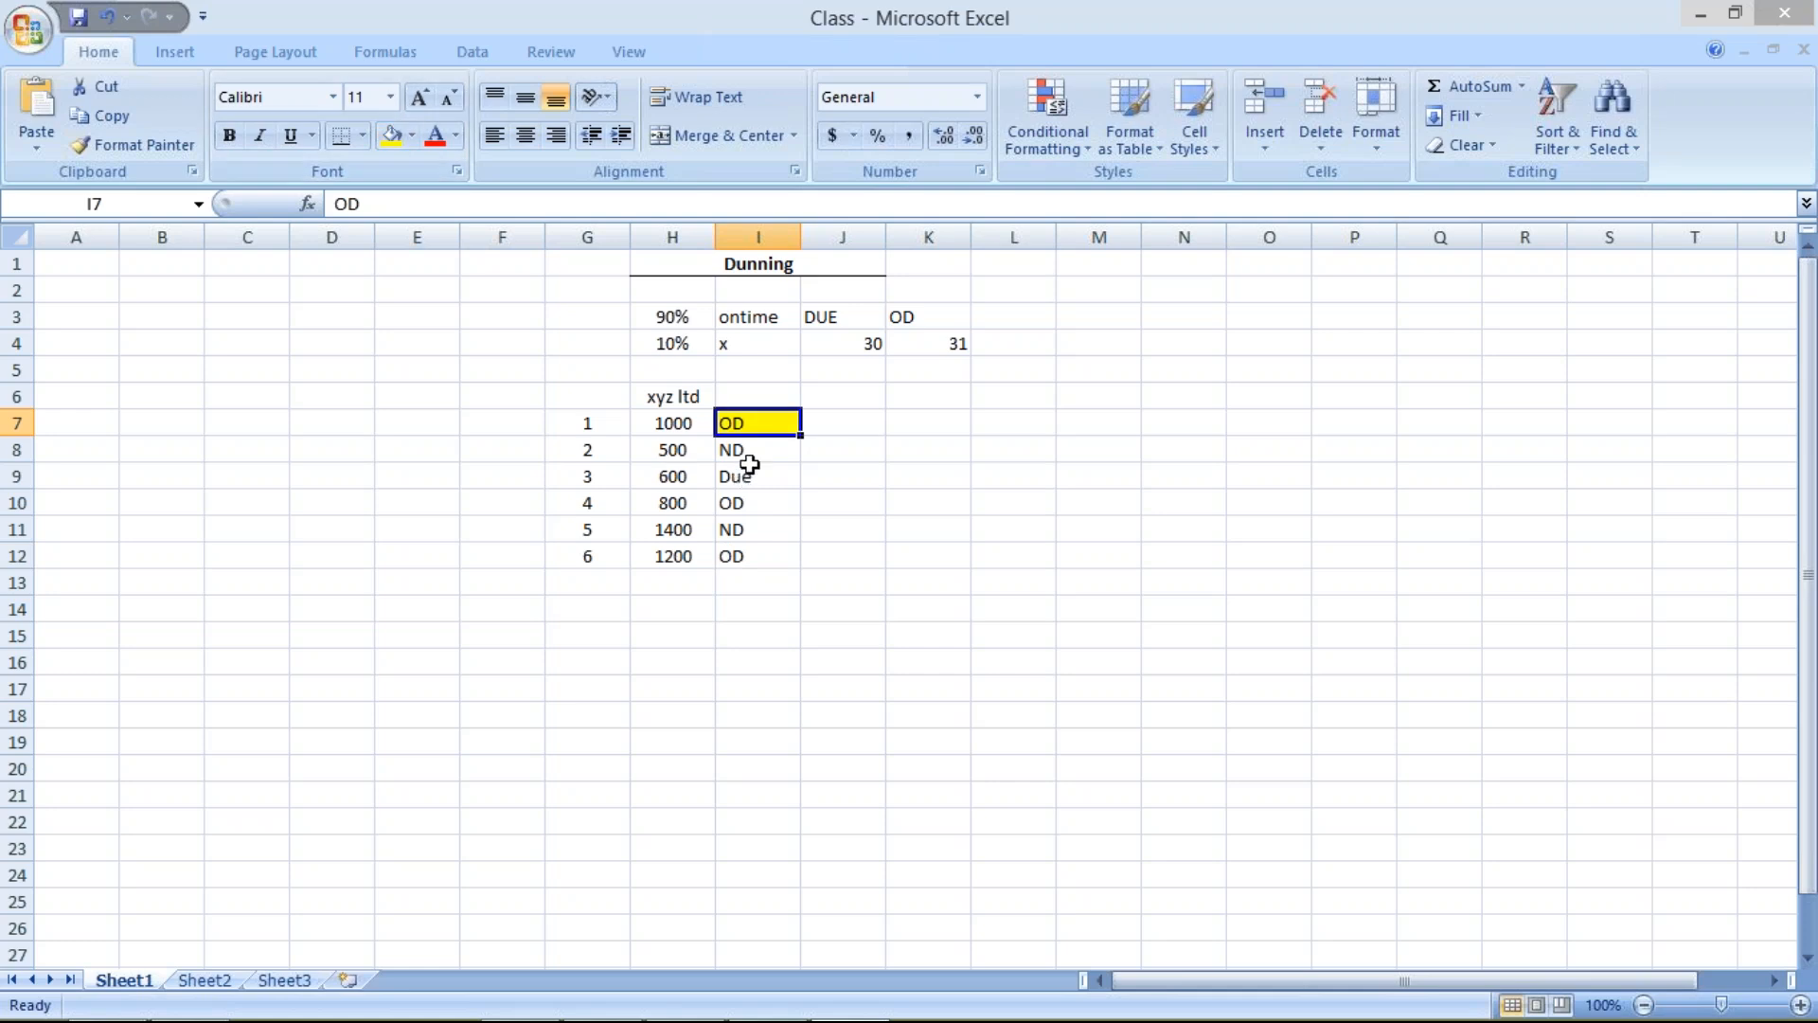
left_click(751, 503)
left_click(392, 135)
left_click(747, 558)
left_click(391, 135)
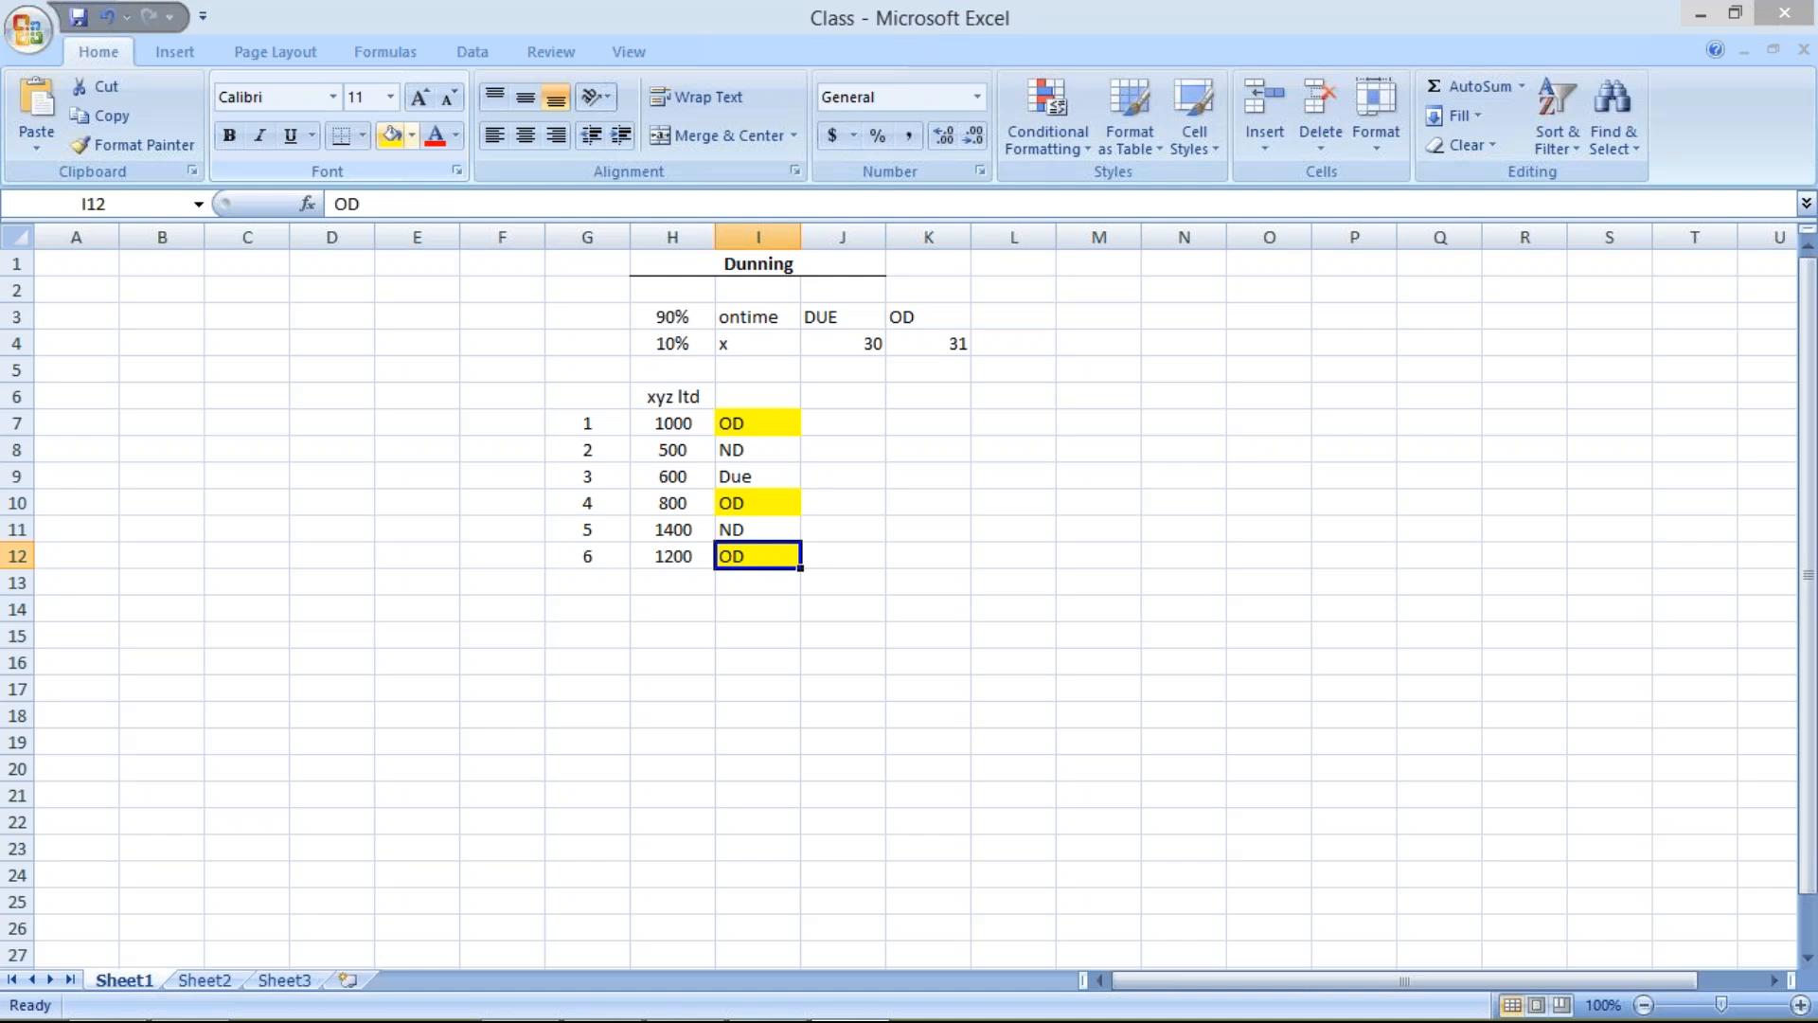
left_click(673, 577)
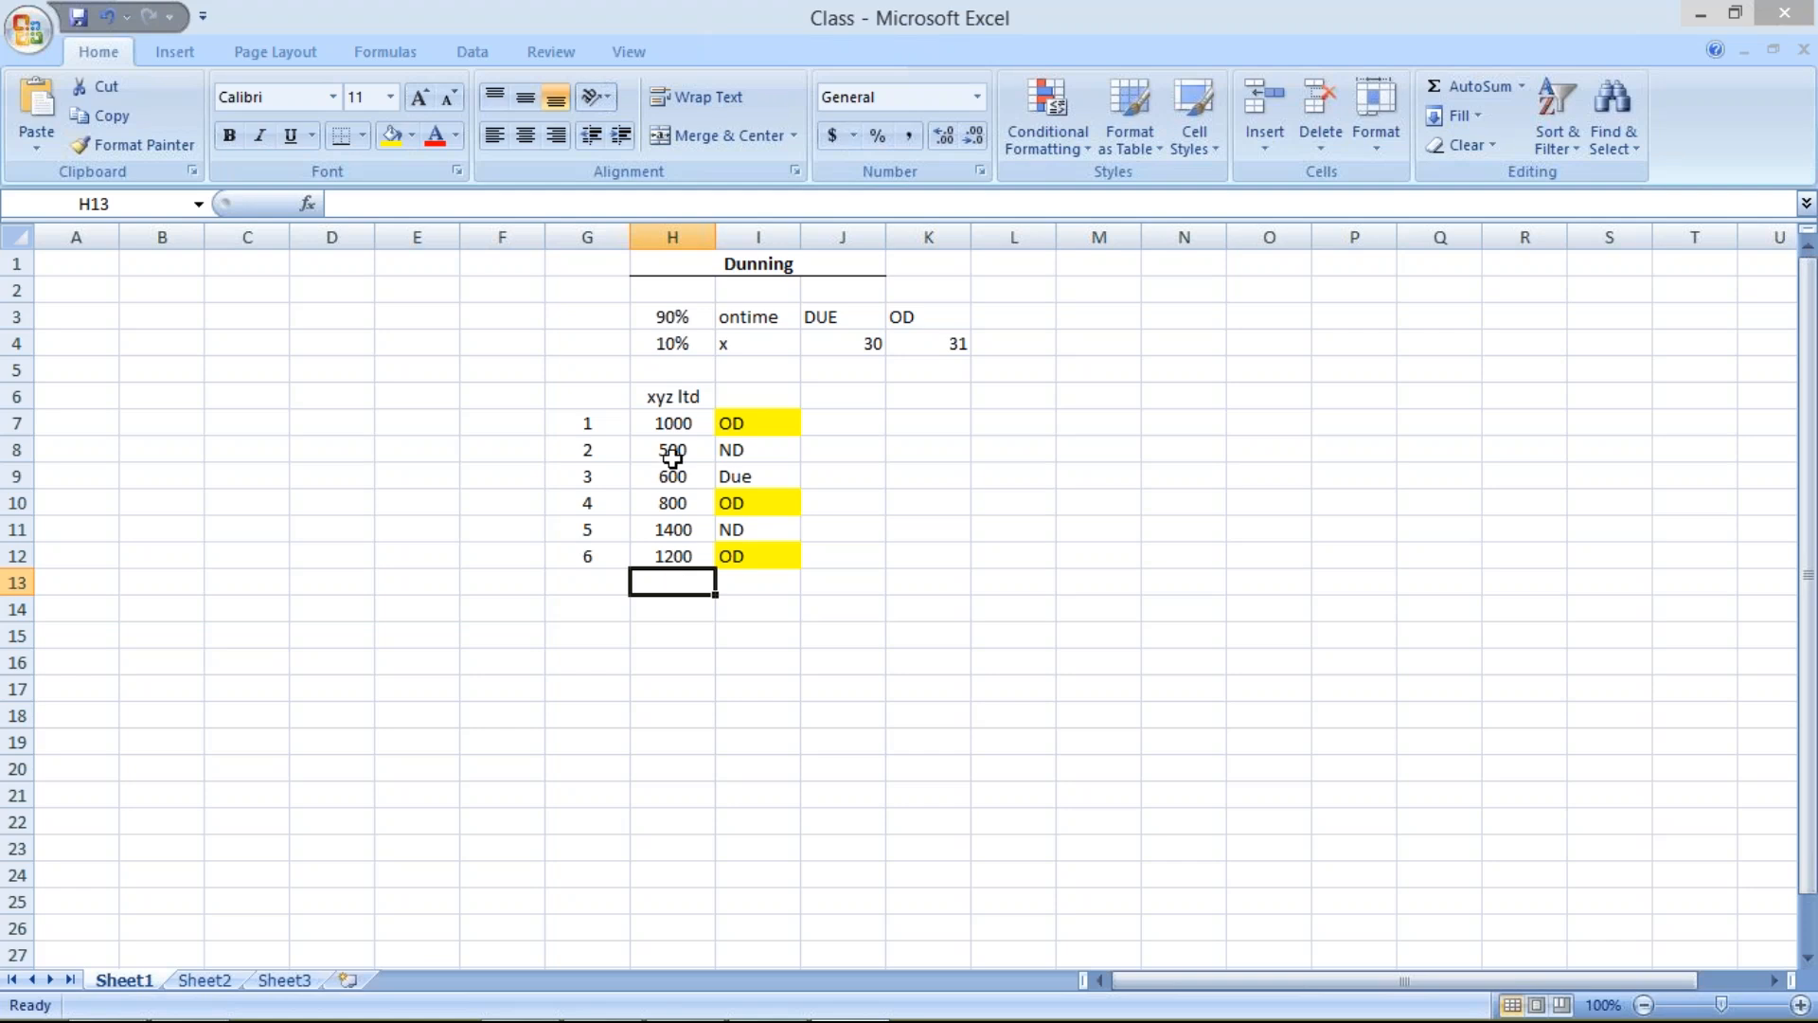
left_click(662, 424)
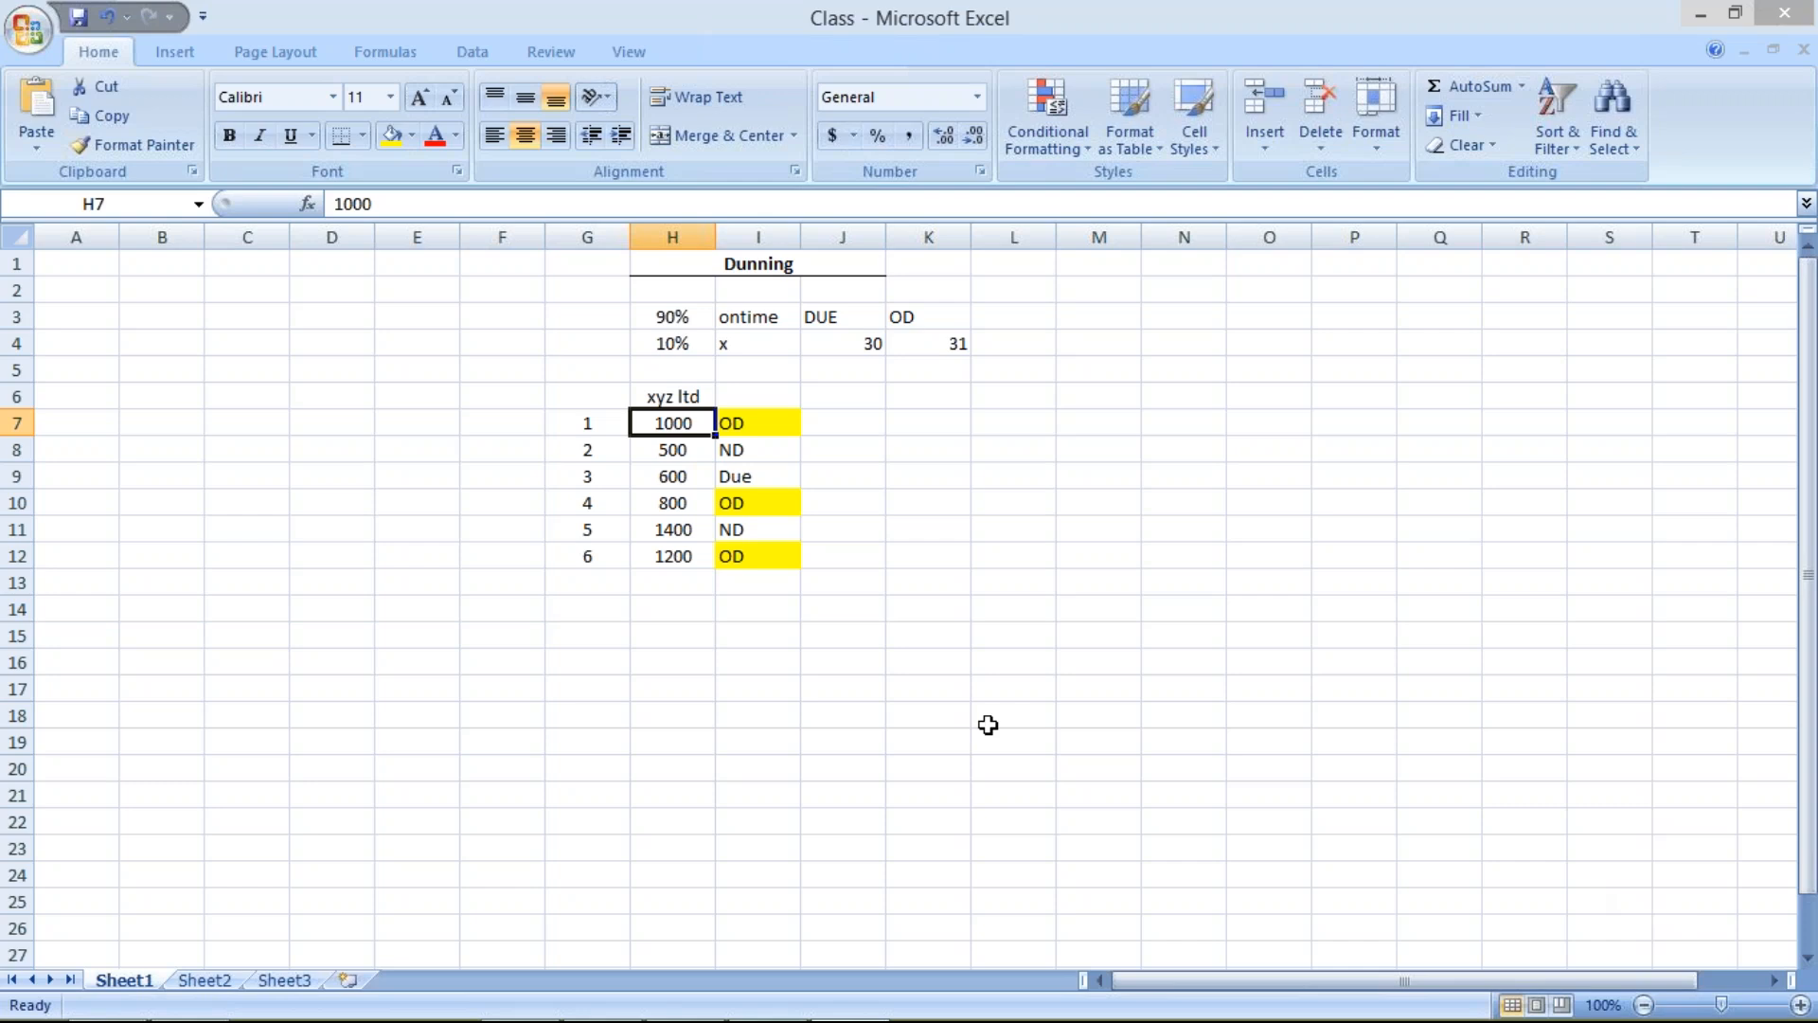
Switch to SAP Easy Access and run transaction FBMP to open the list of dunning procedures
left_click(1545, 877)
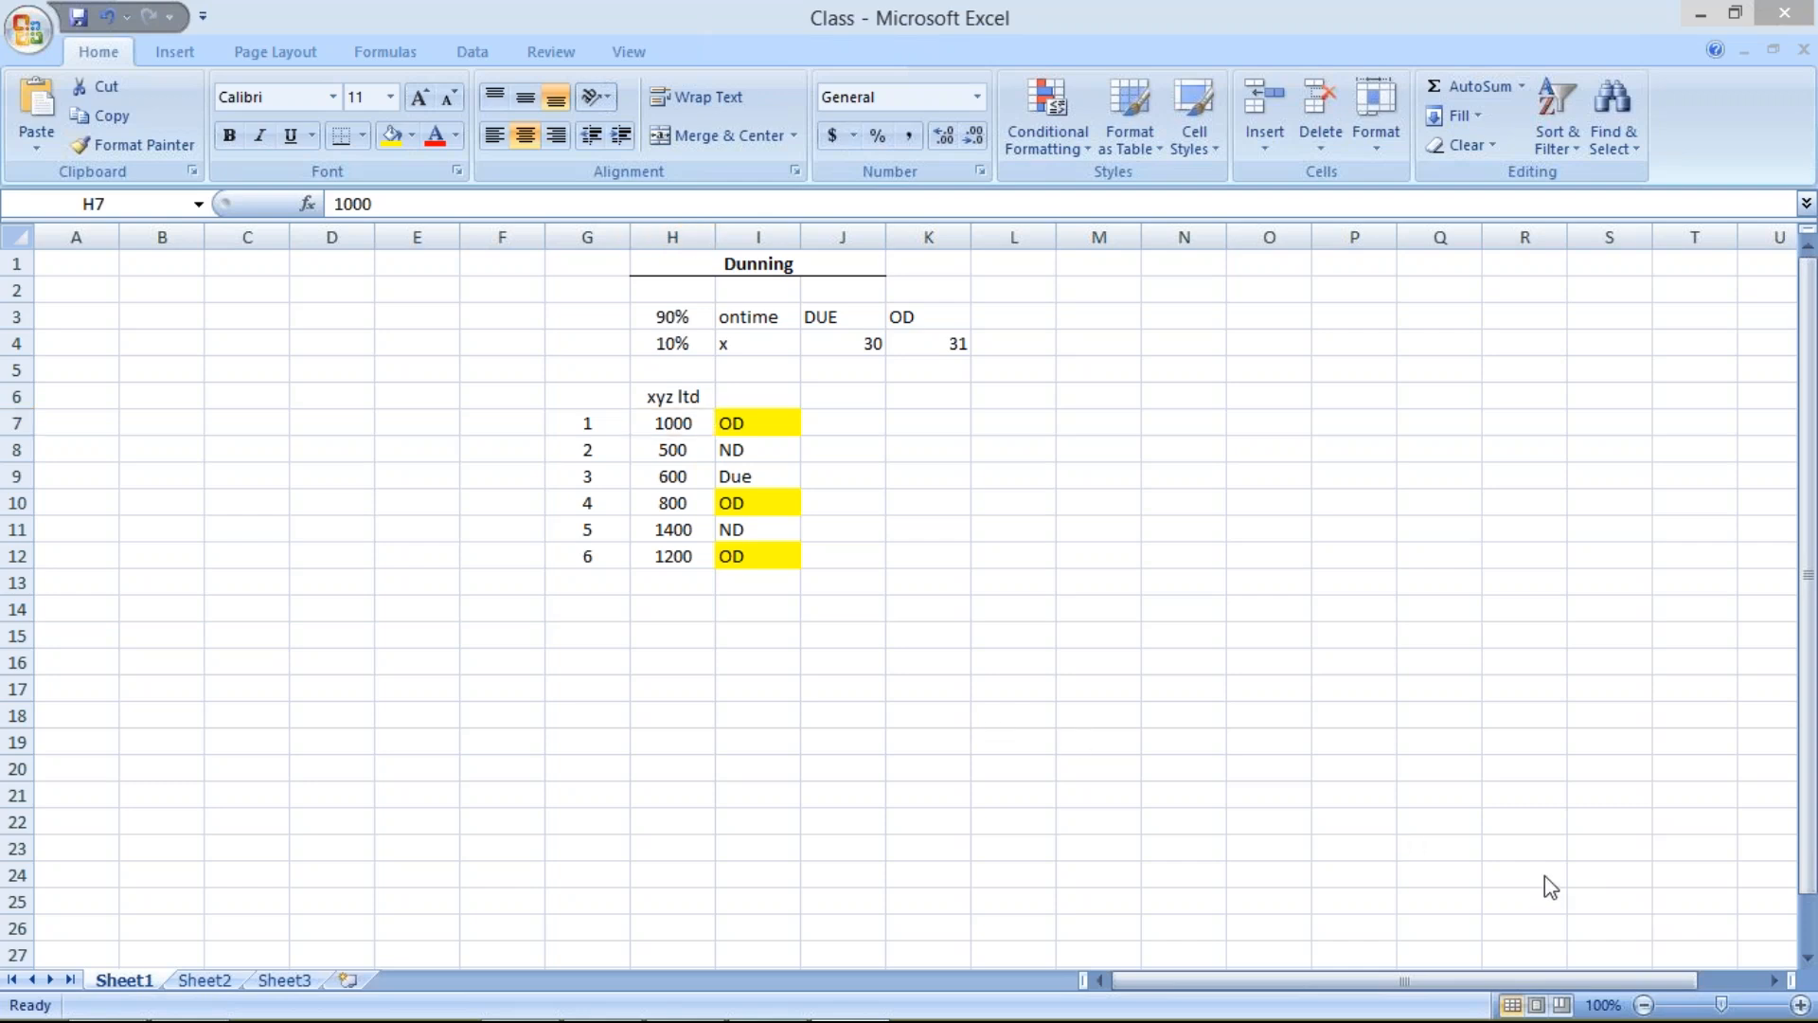
key("alt+Tab")
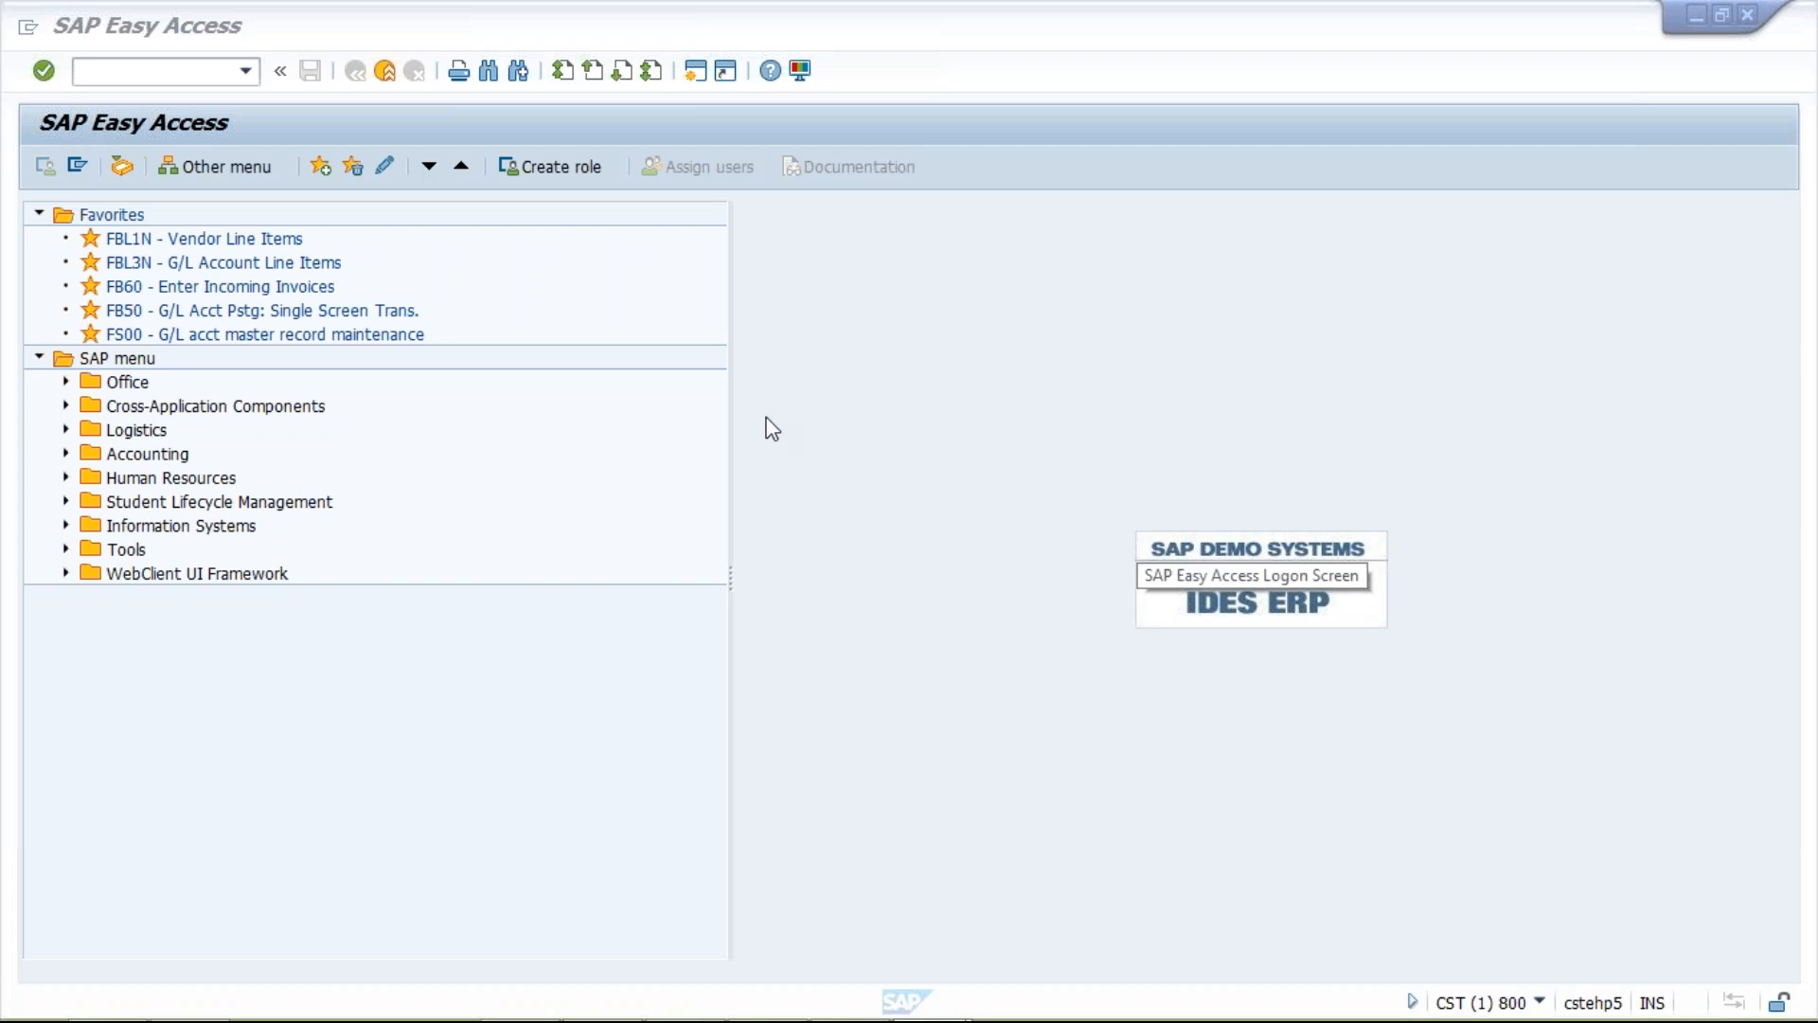
left_click(151, 69)
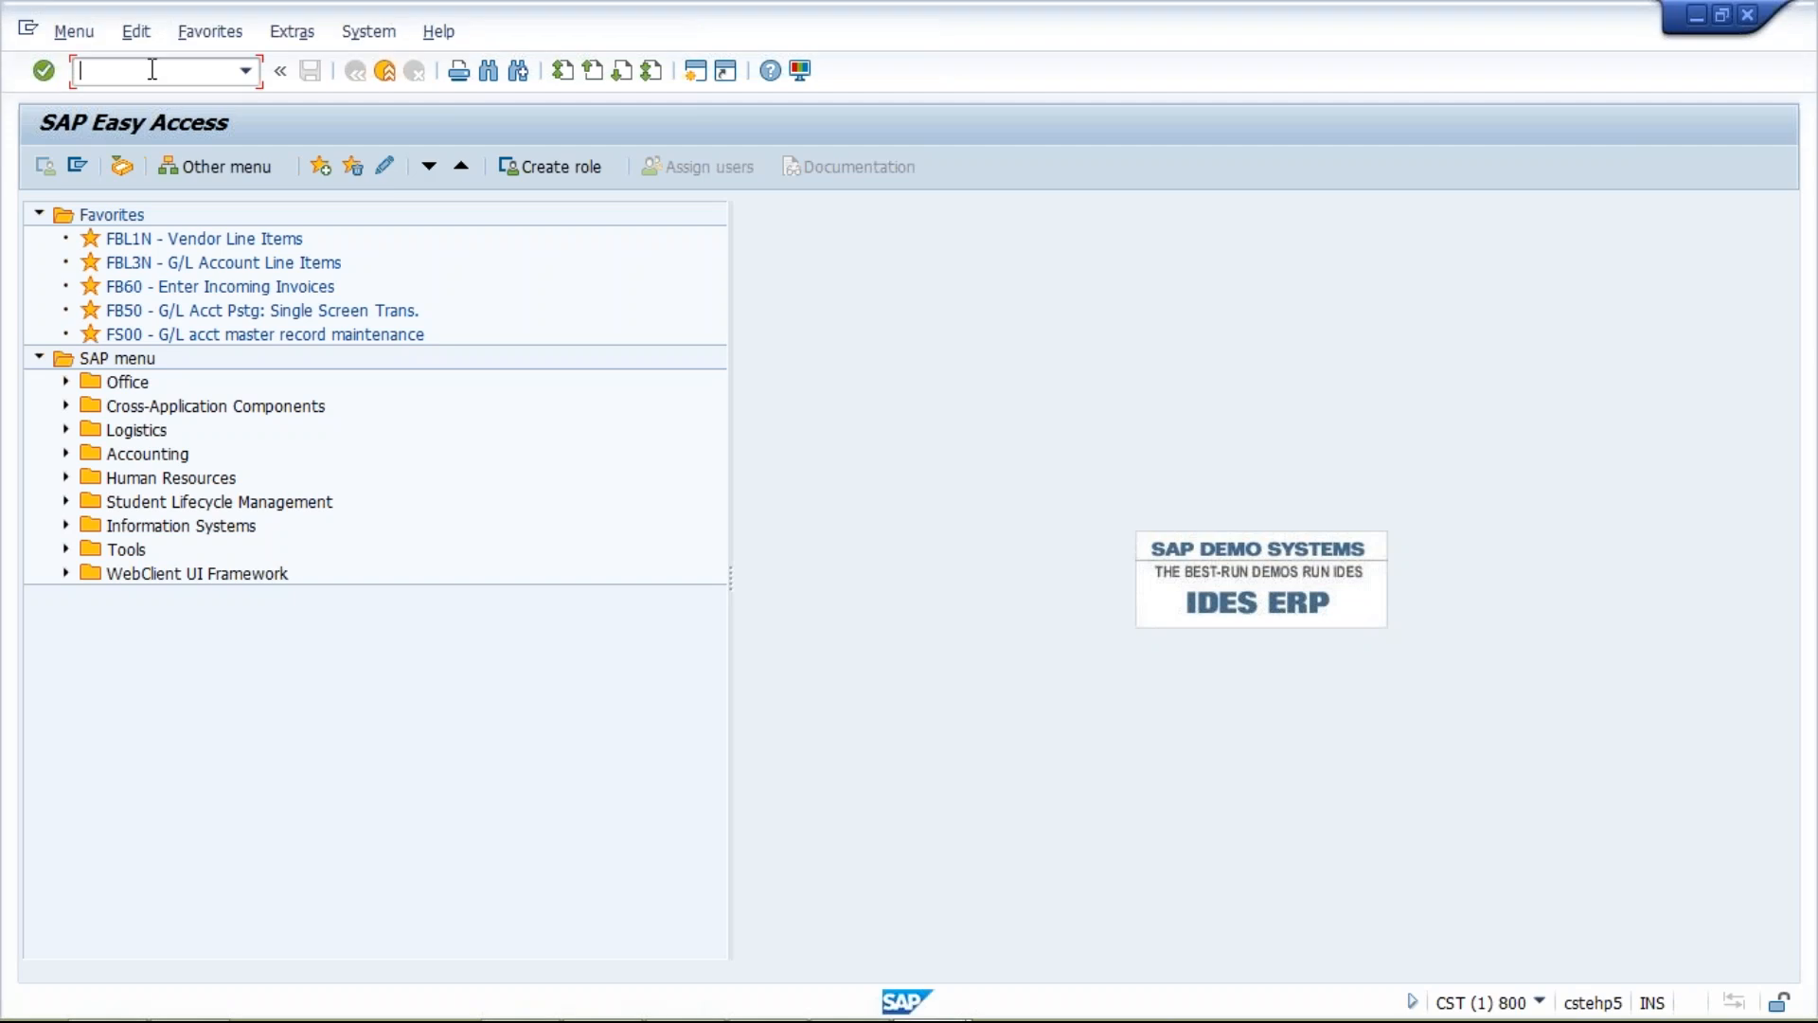
type("FBMP")
key("Return")
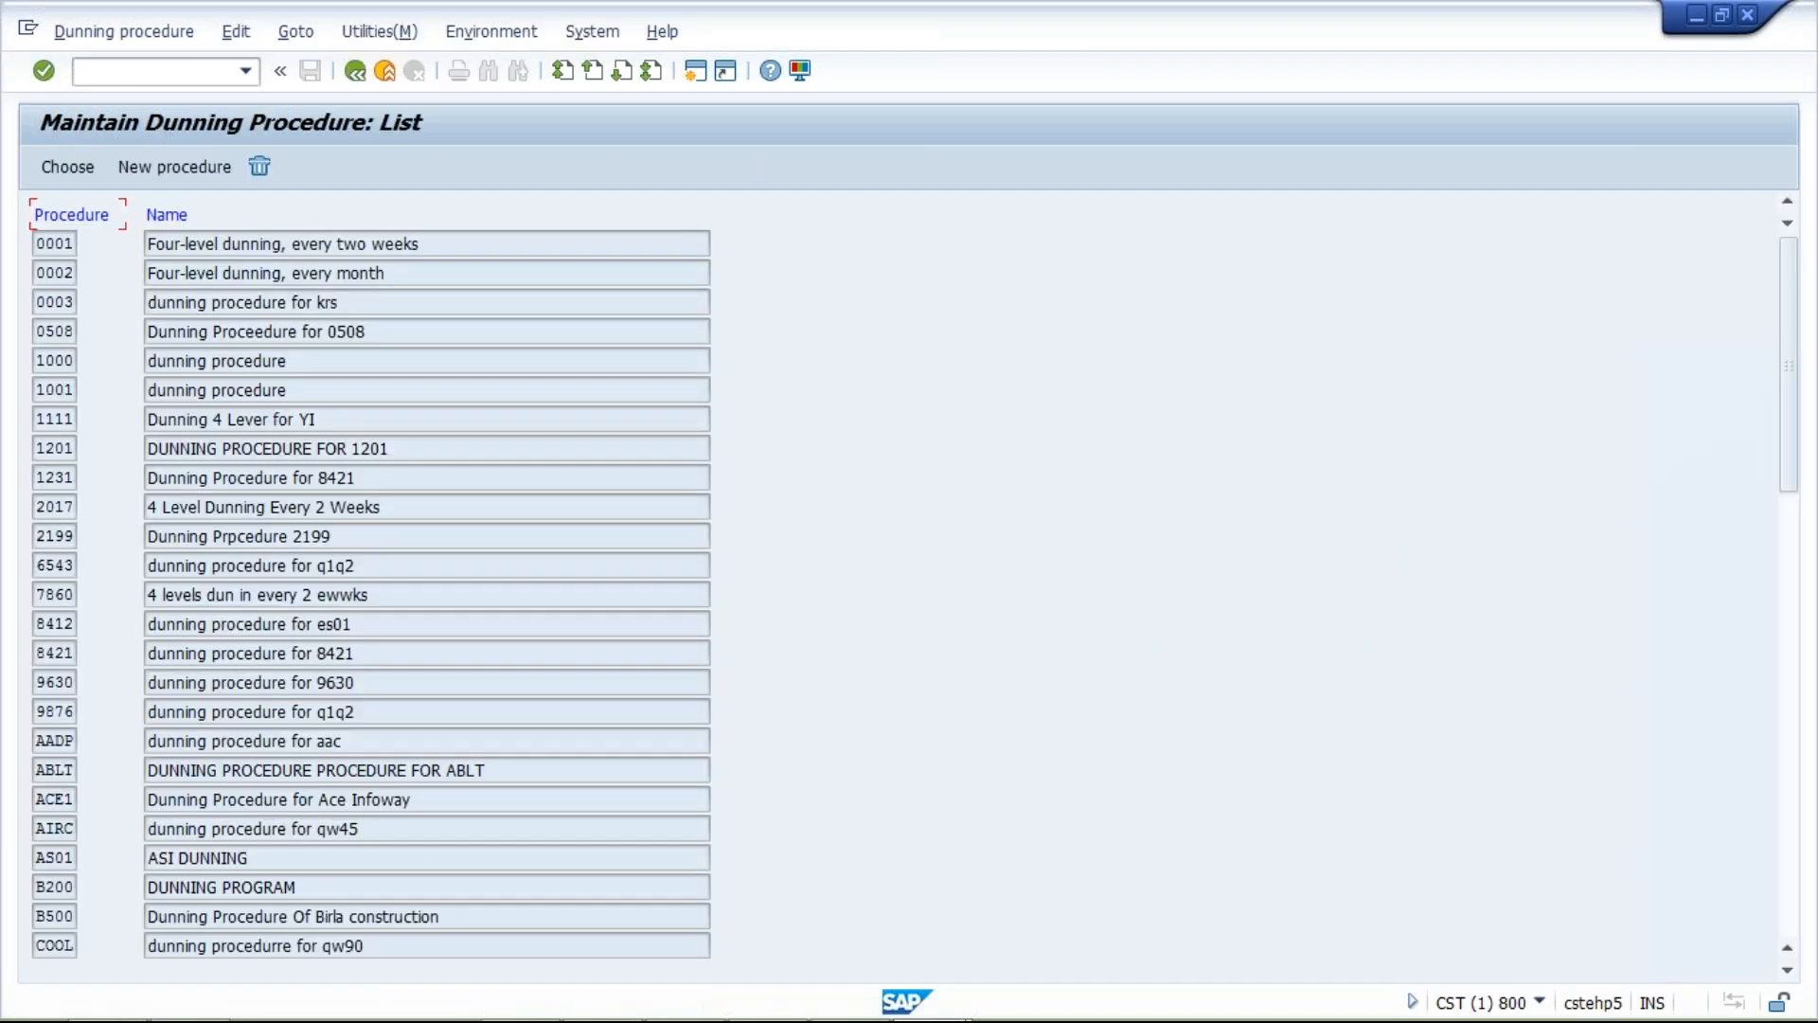
Start new dunning procedure TM04, named DUNNING PROCEDURE FOR TM, with a dunning interval of 10 days
left_click(184, 169)
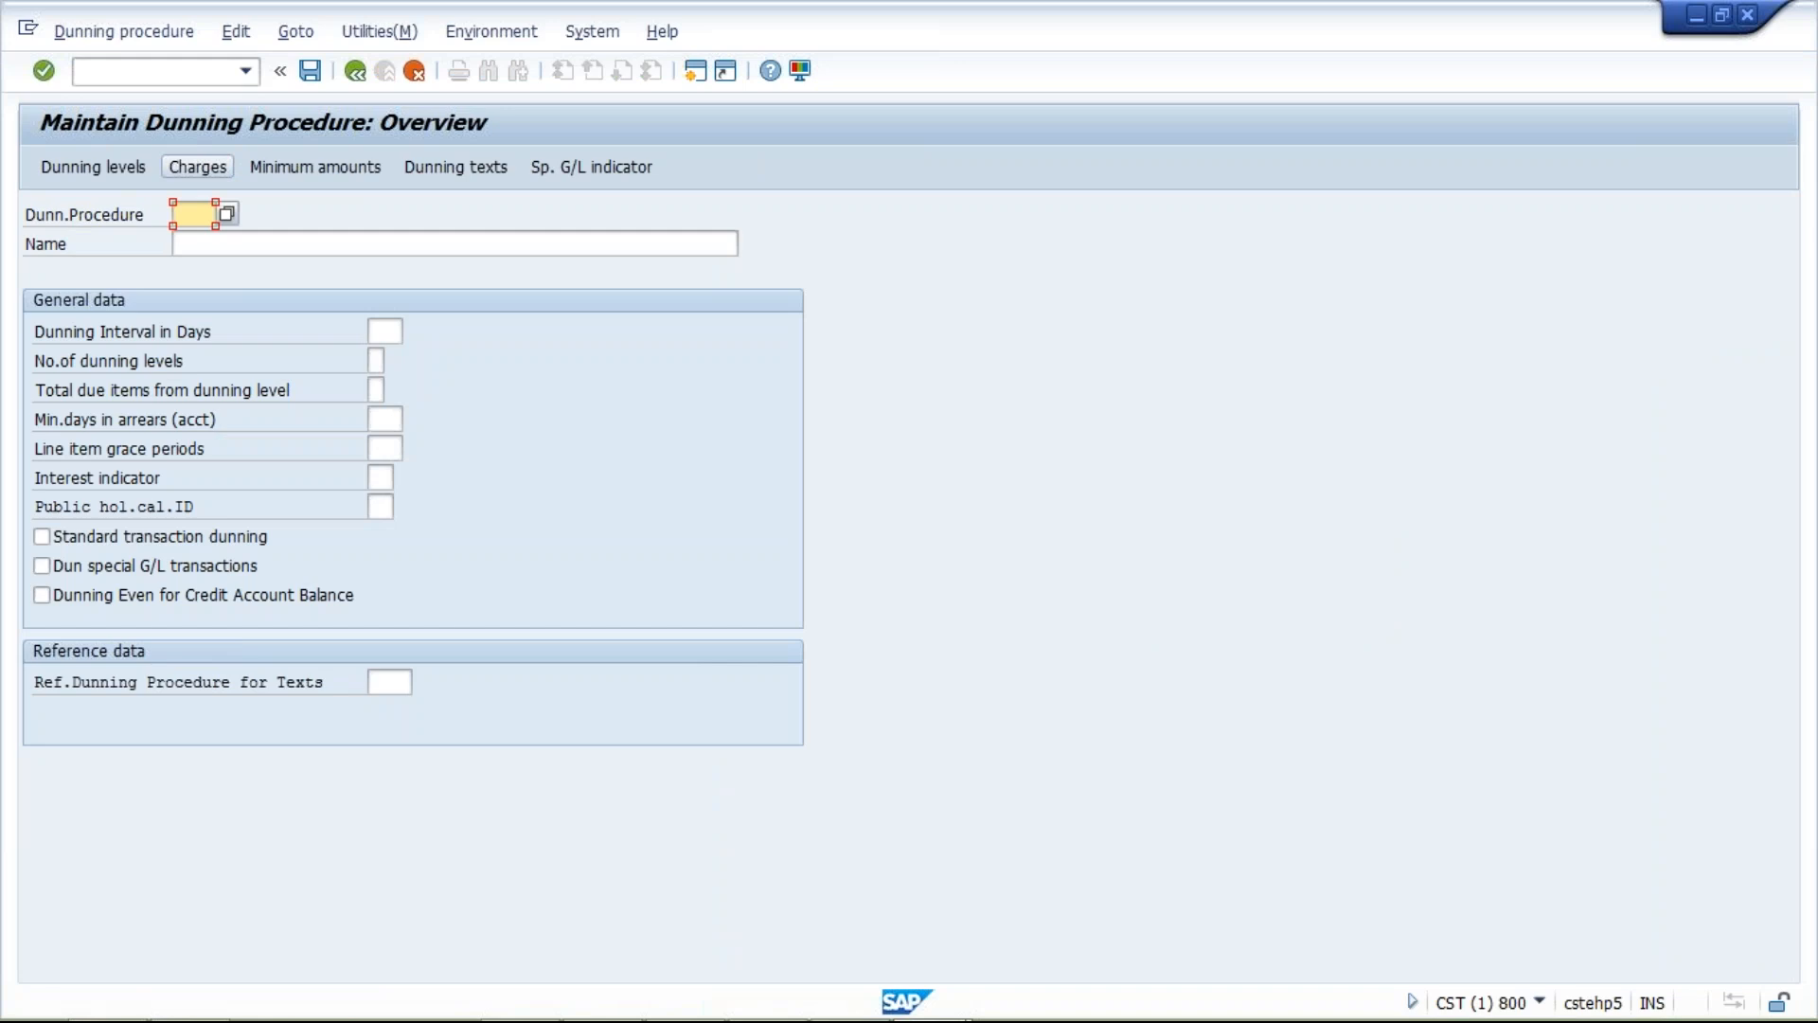
type("TM04")
left_click(332, 238)
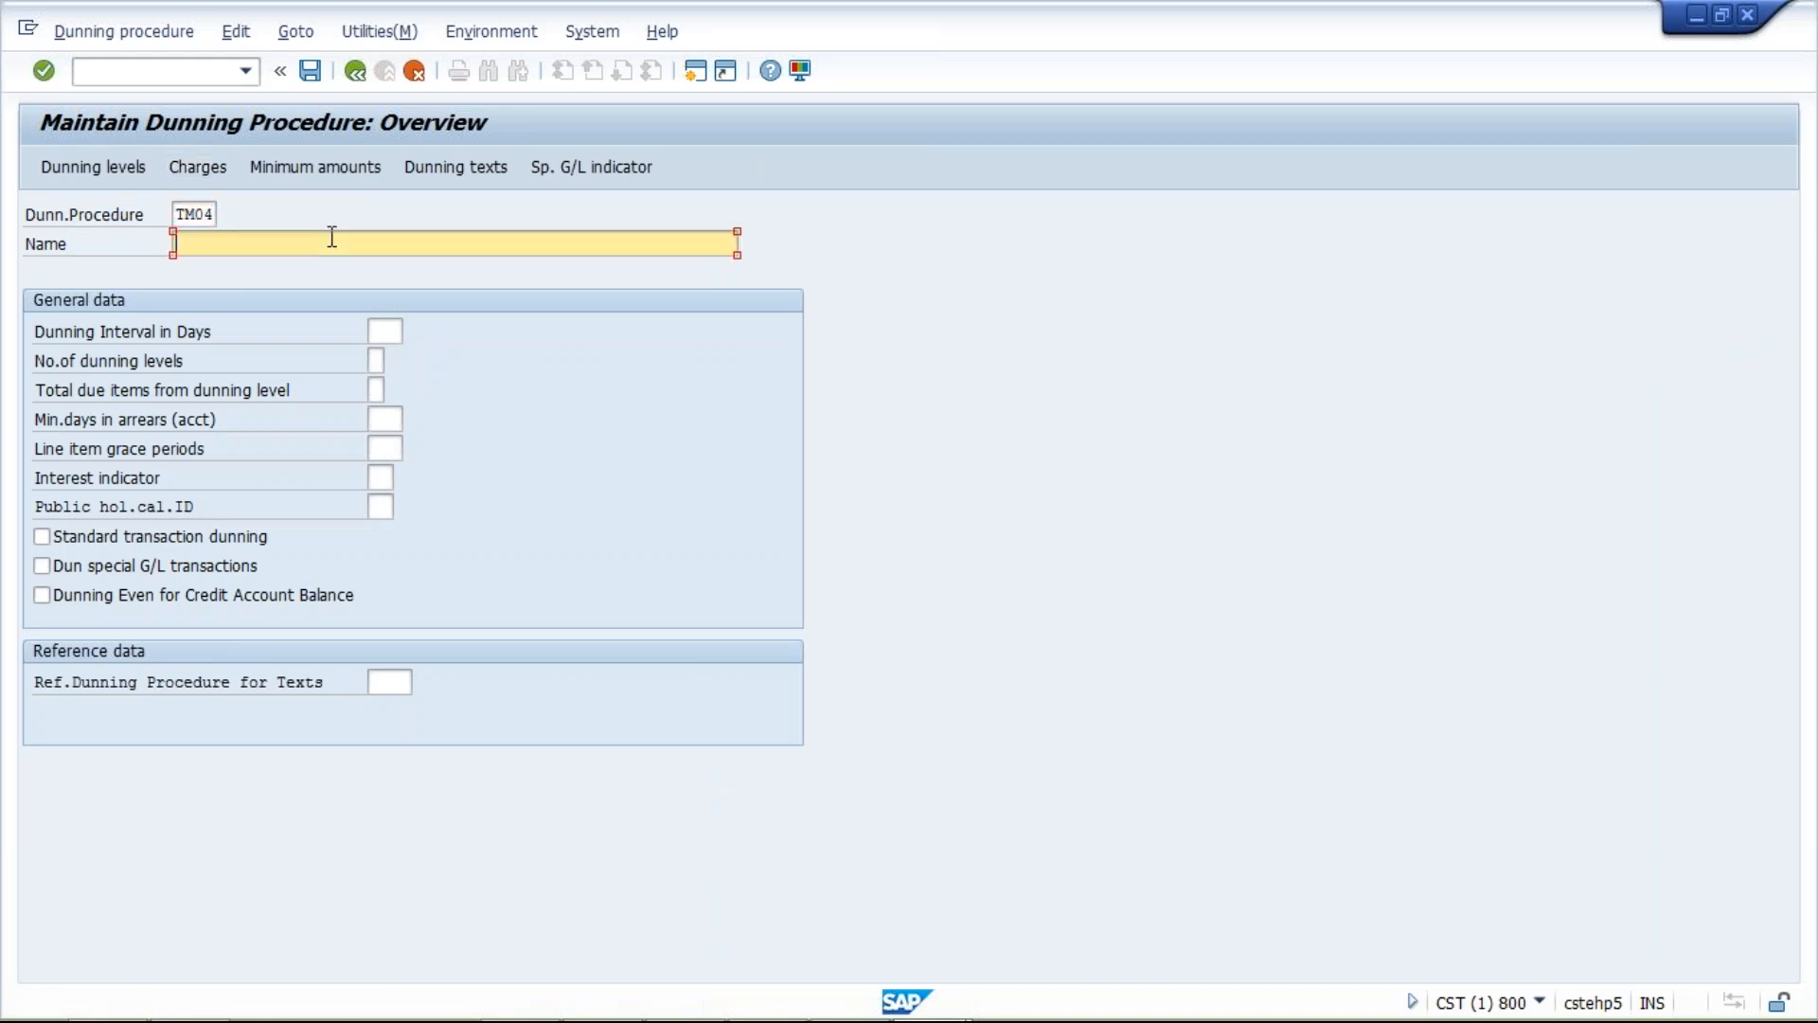
type("DUNNING PROCEDURE FOR TM")
key("Tab")
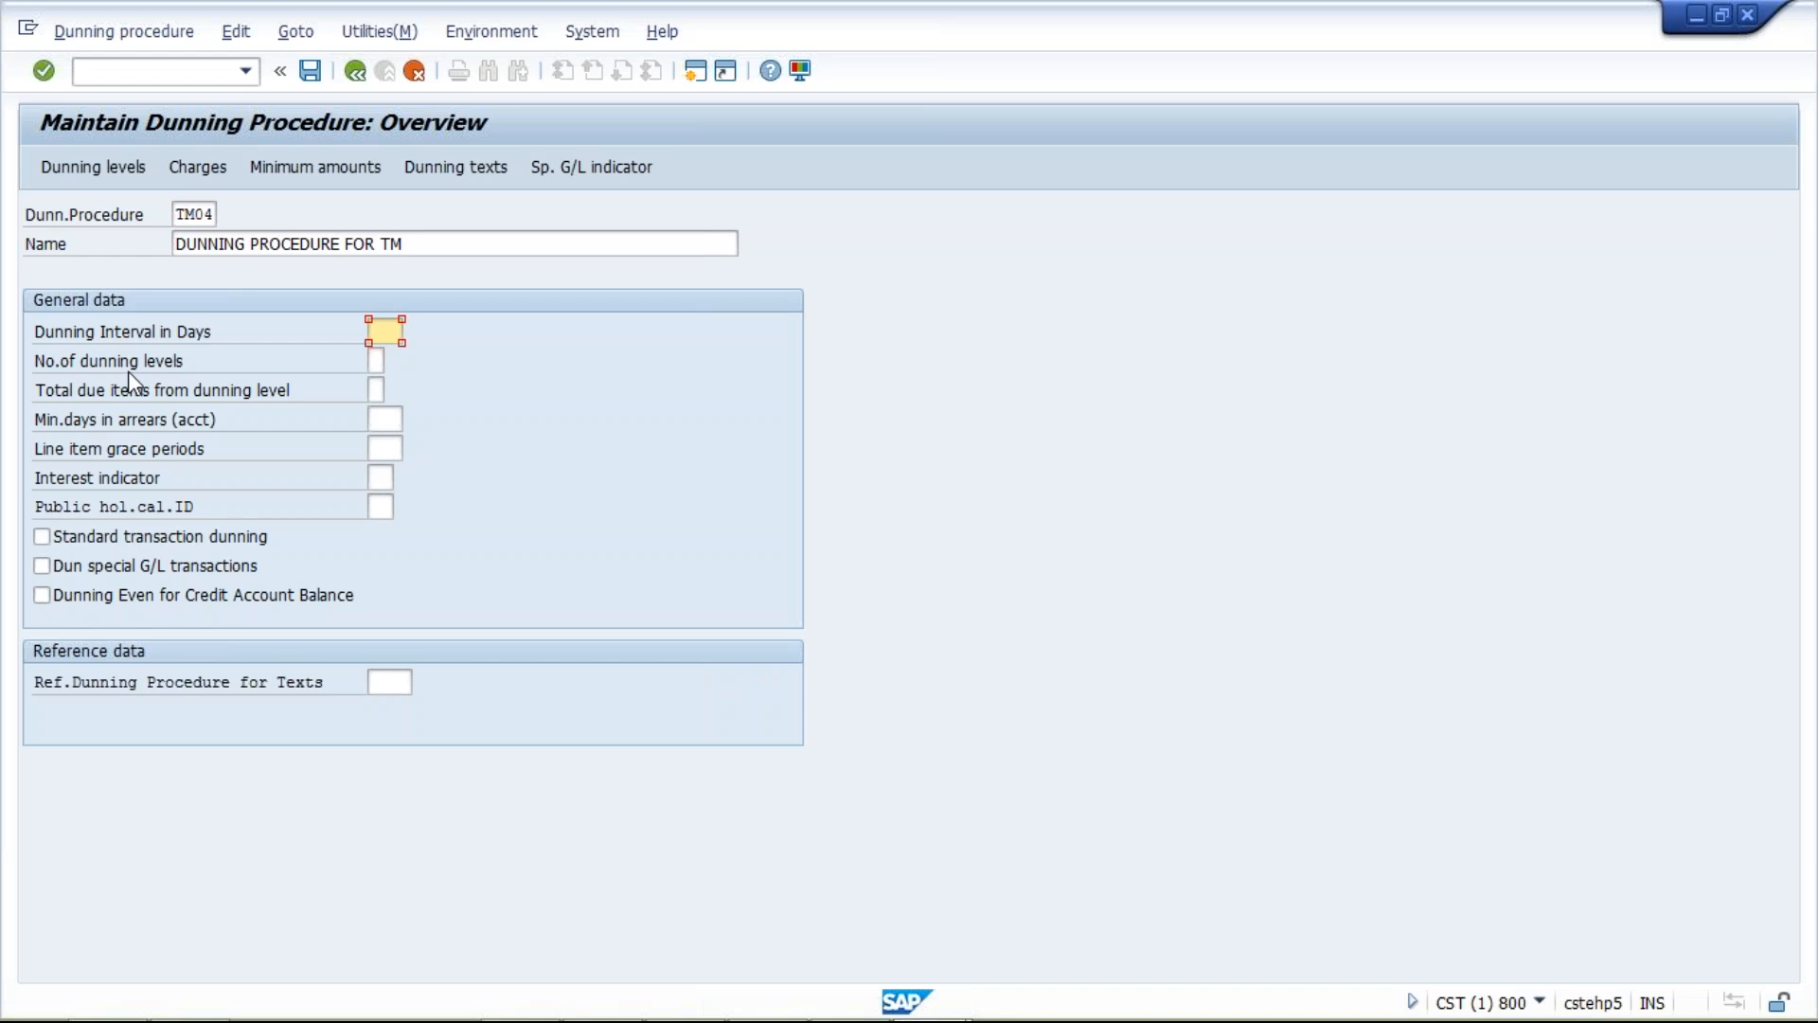
type("10")
Switch to the Class workbook in Excel and select cell J7 beside the first OD status
left_click(850, 994)
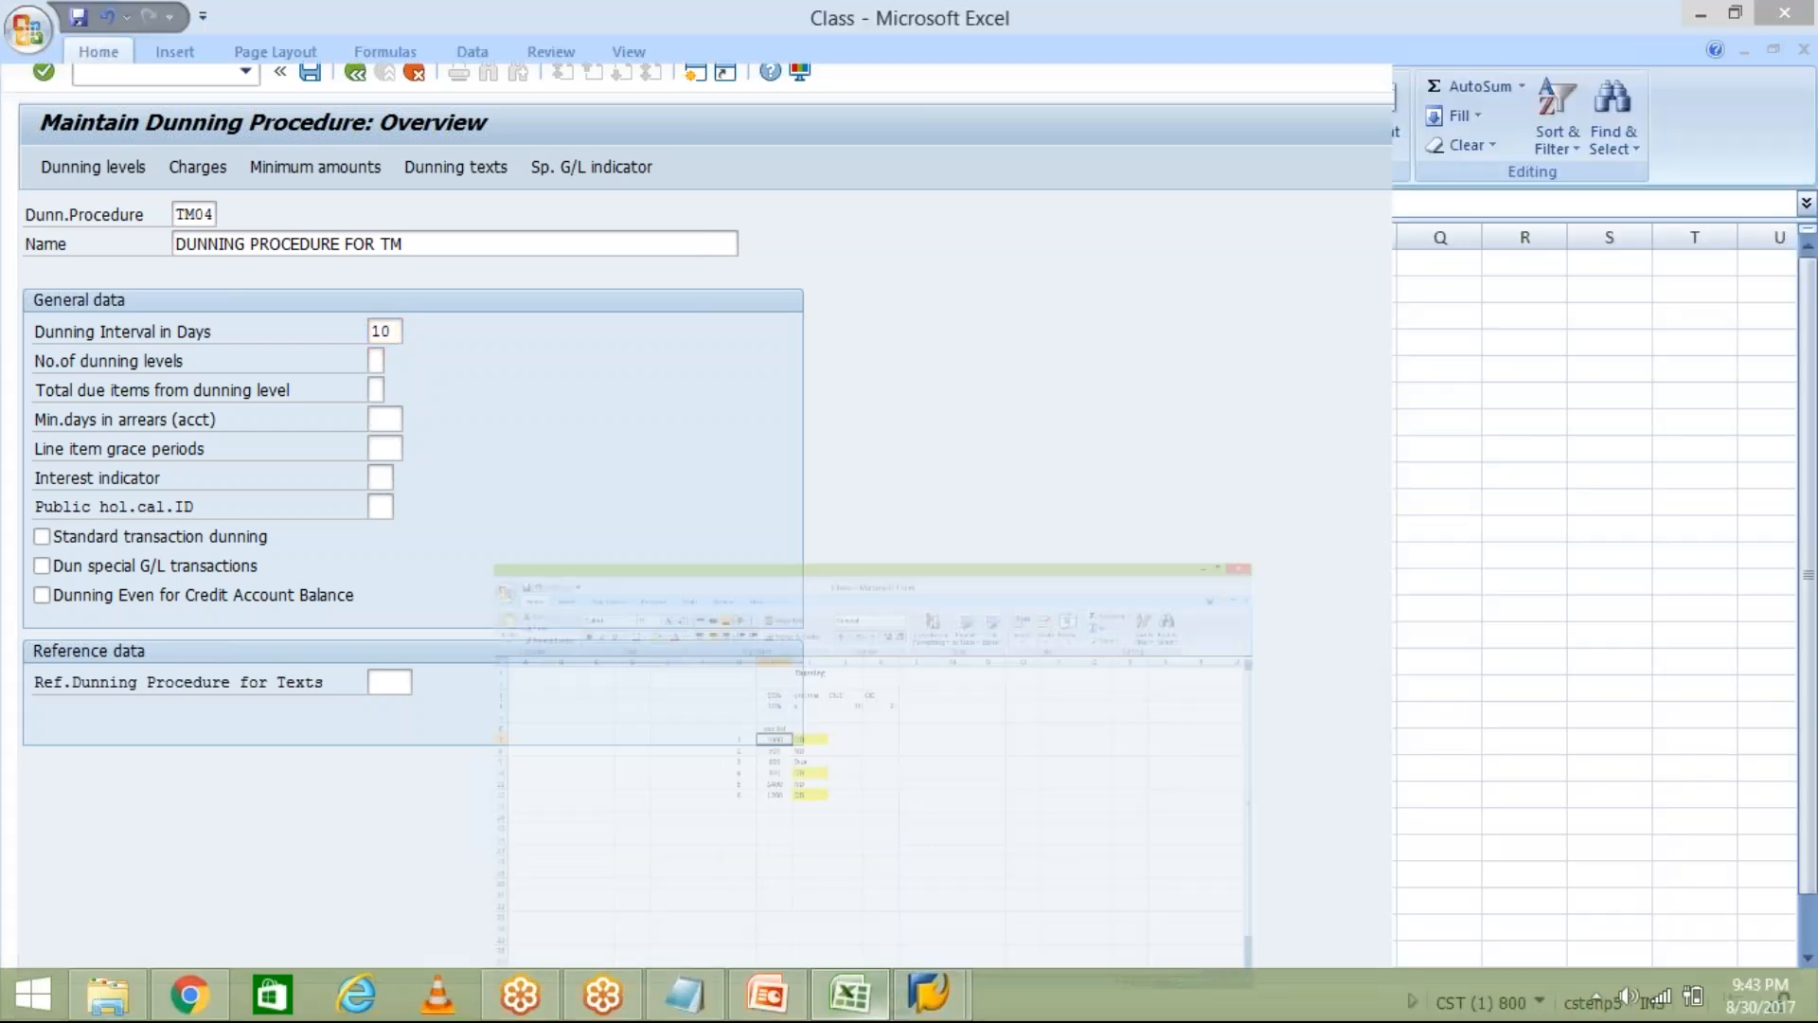
left_click(757, 425)
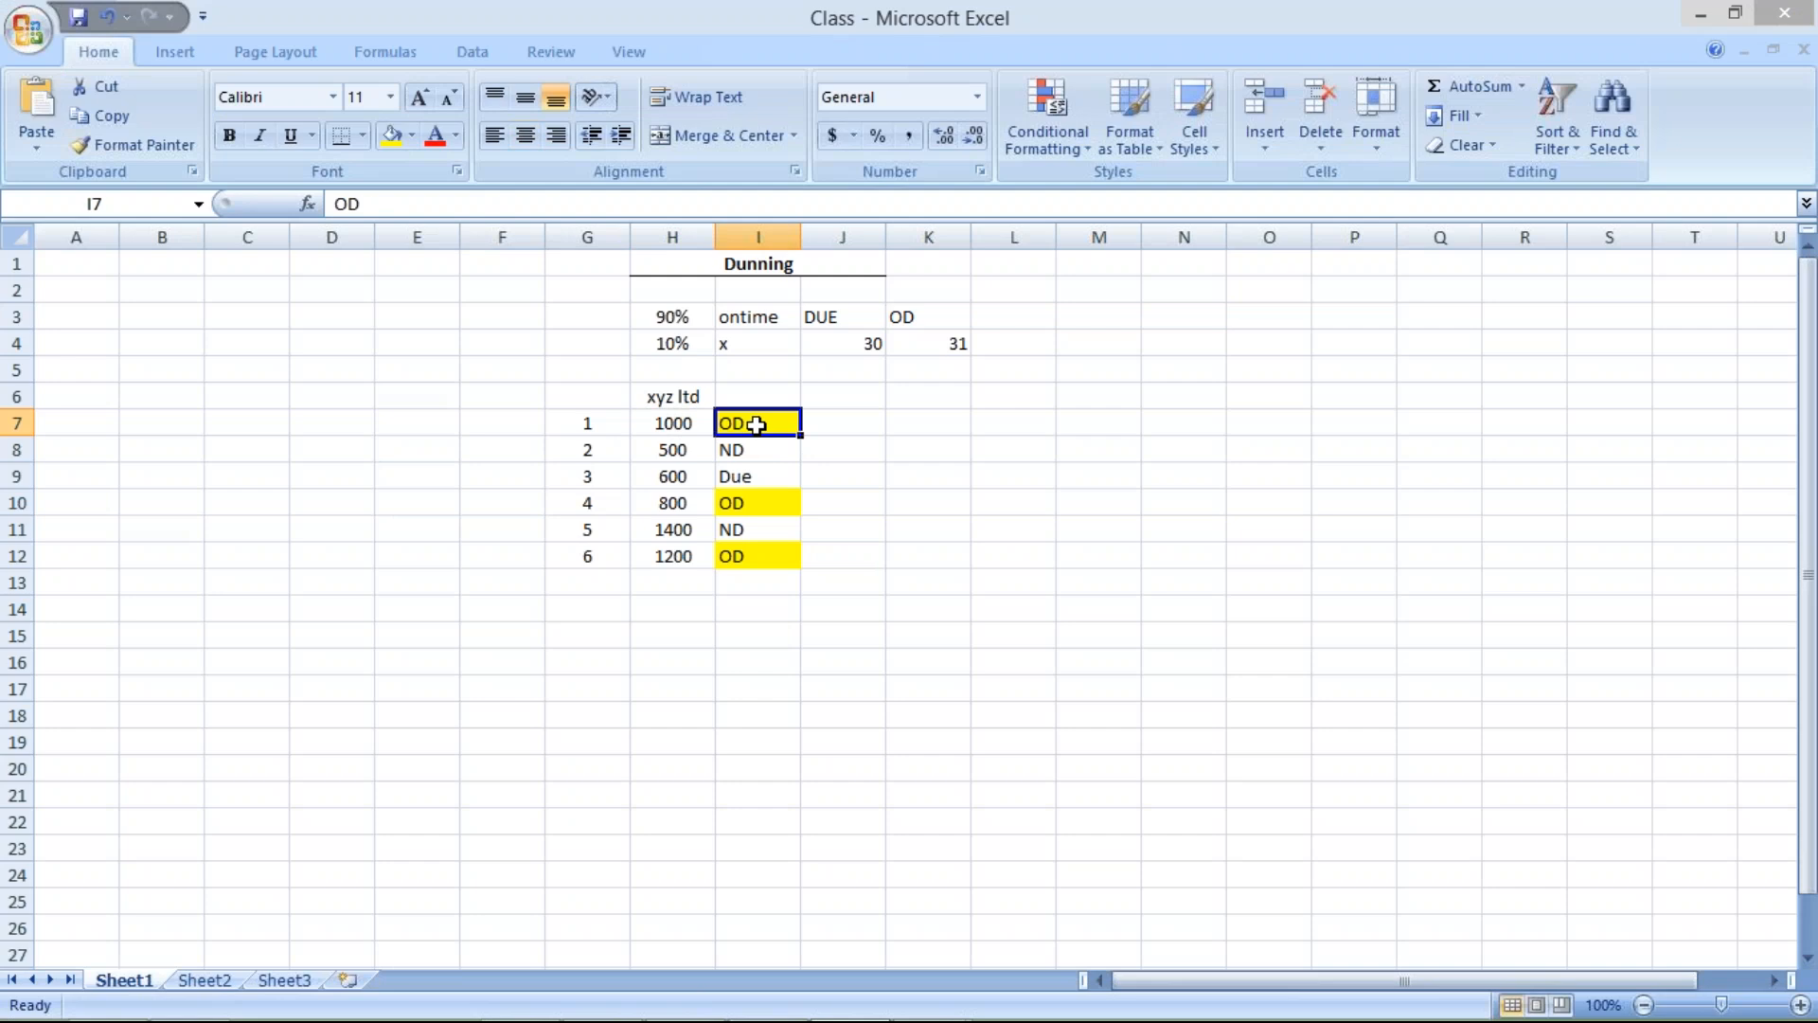
left_click(829, 424)
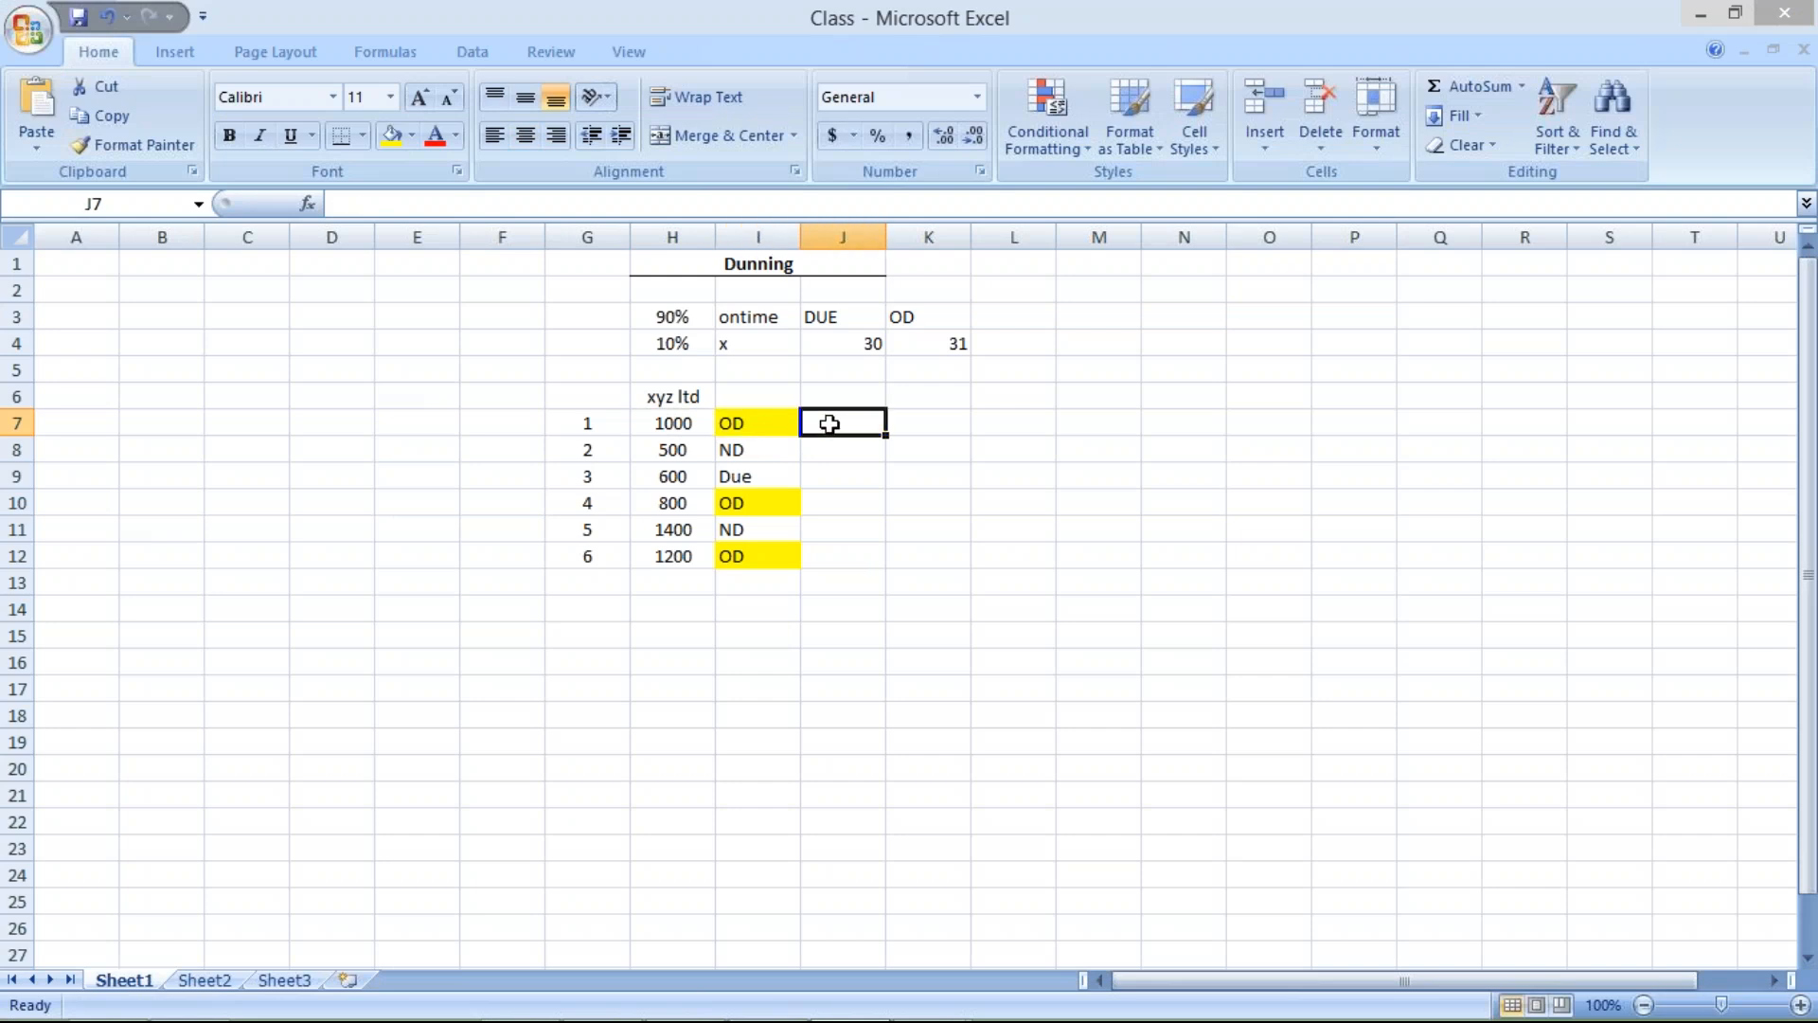
type("1")
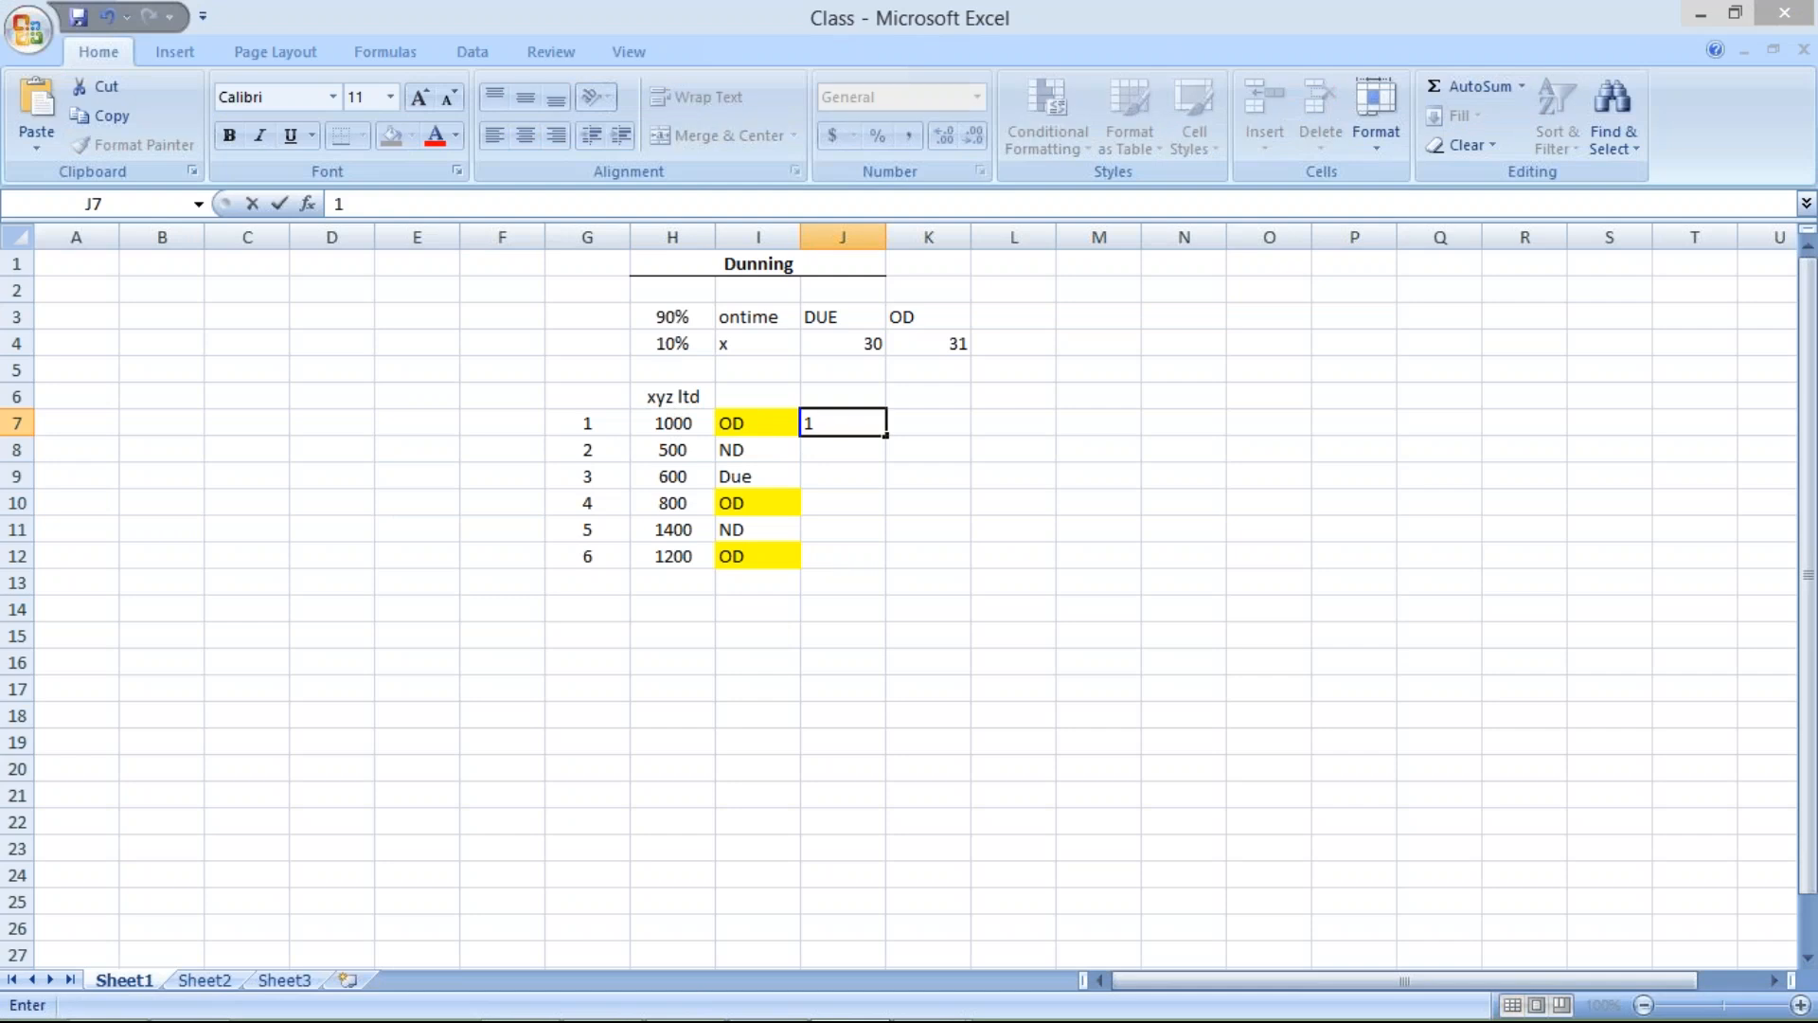
key("BackSpace")
key("Escape")
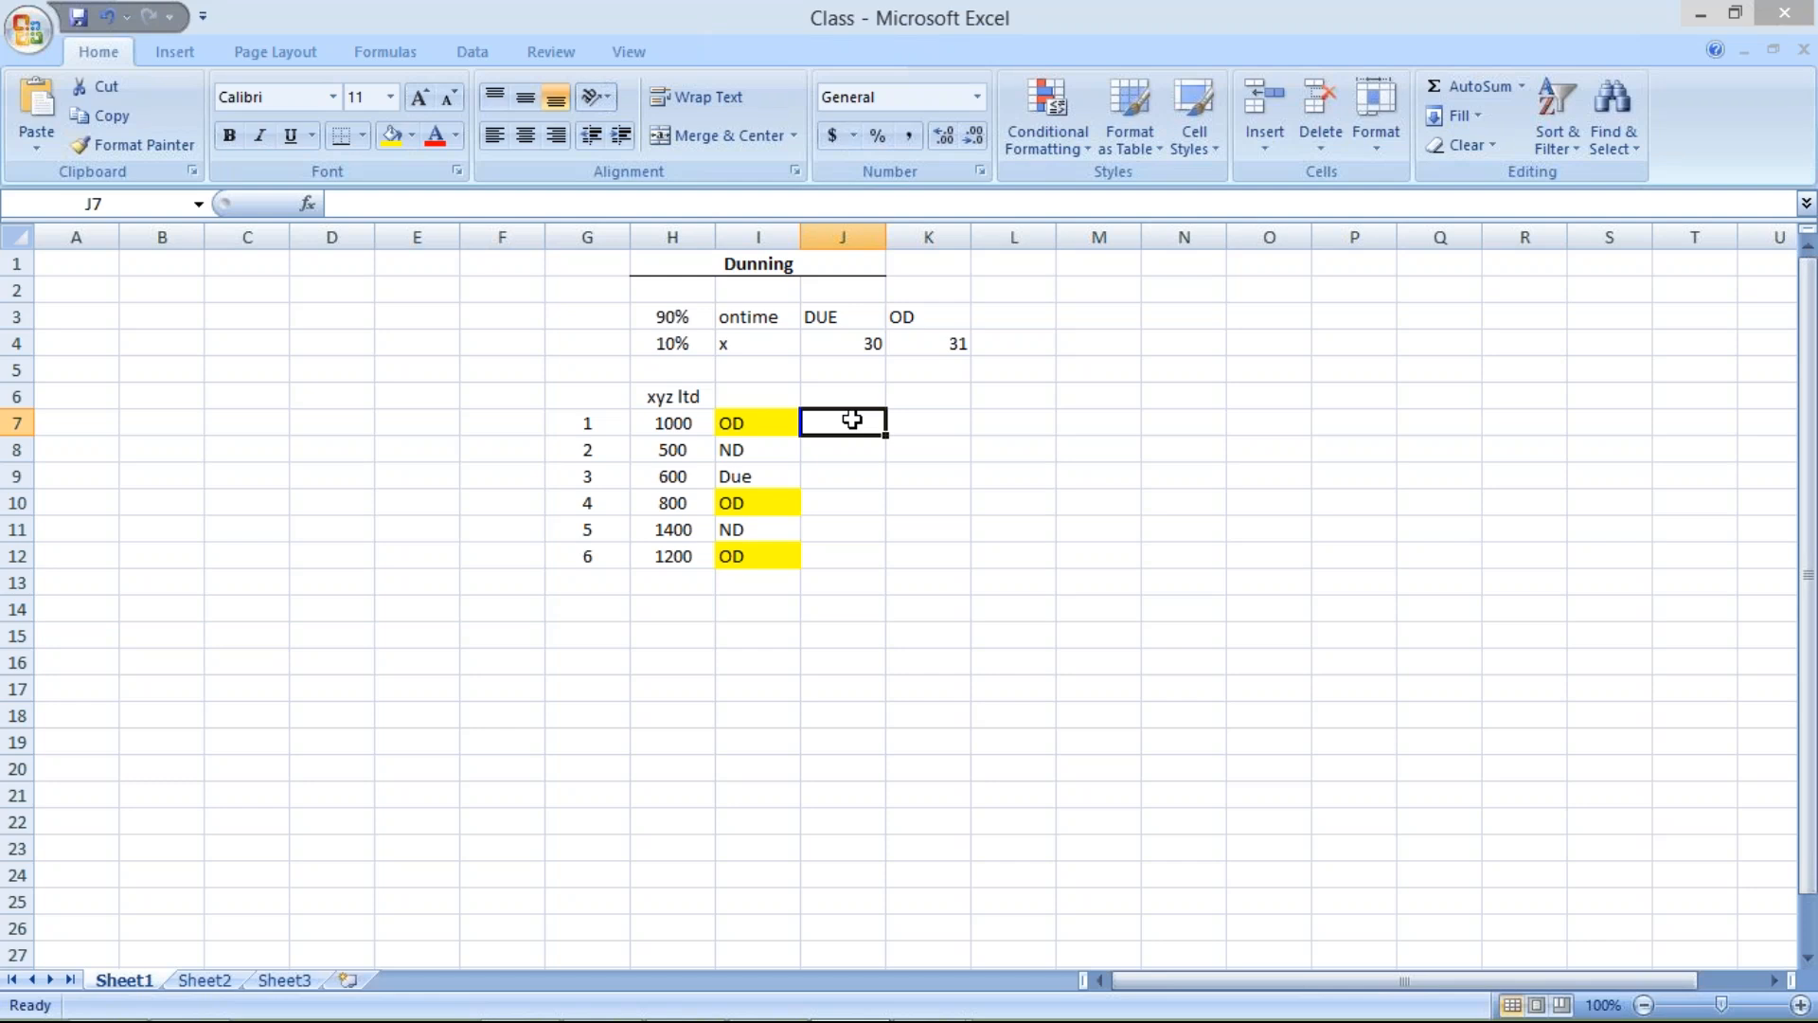
Enter 1, 2, 3 and 4 in cells J7 to M7, in the row of the first OD amount
type("1")
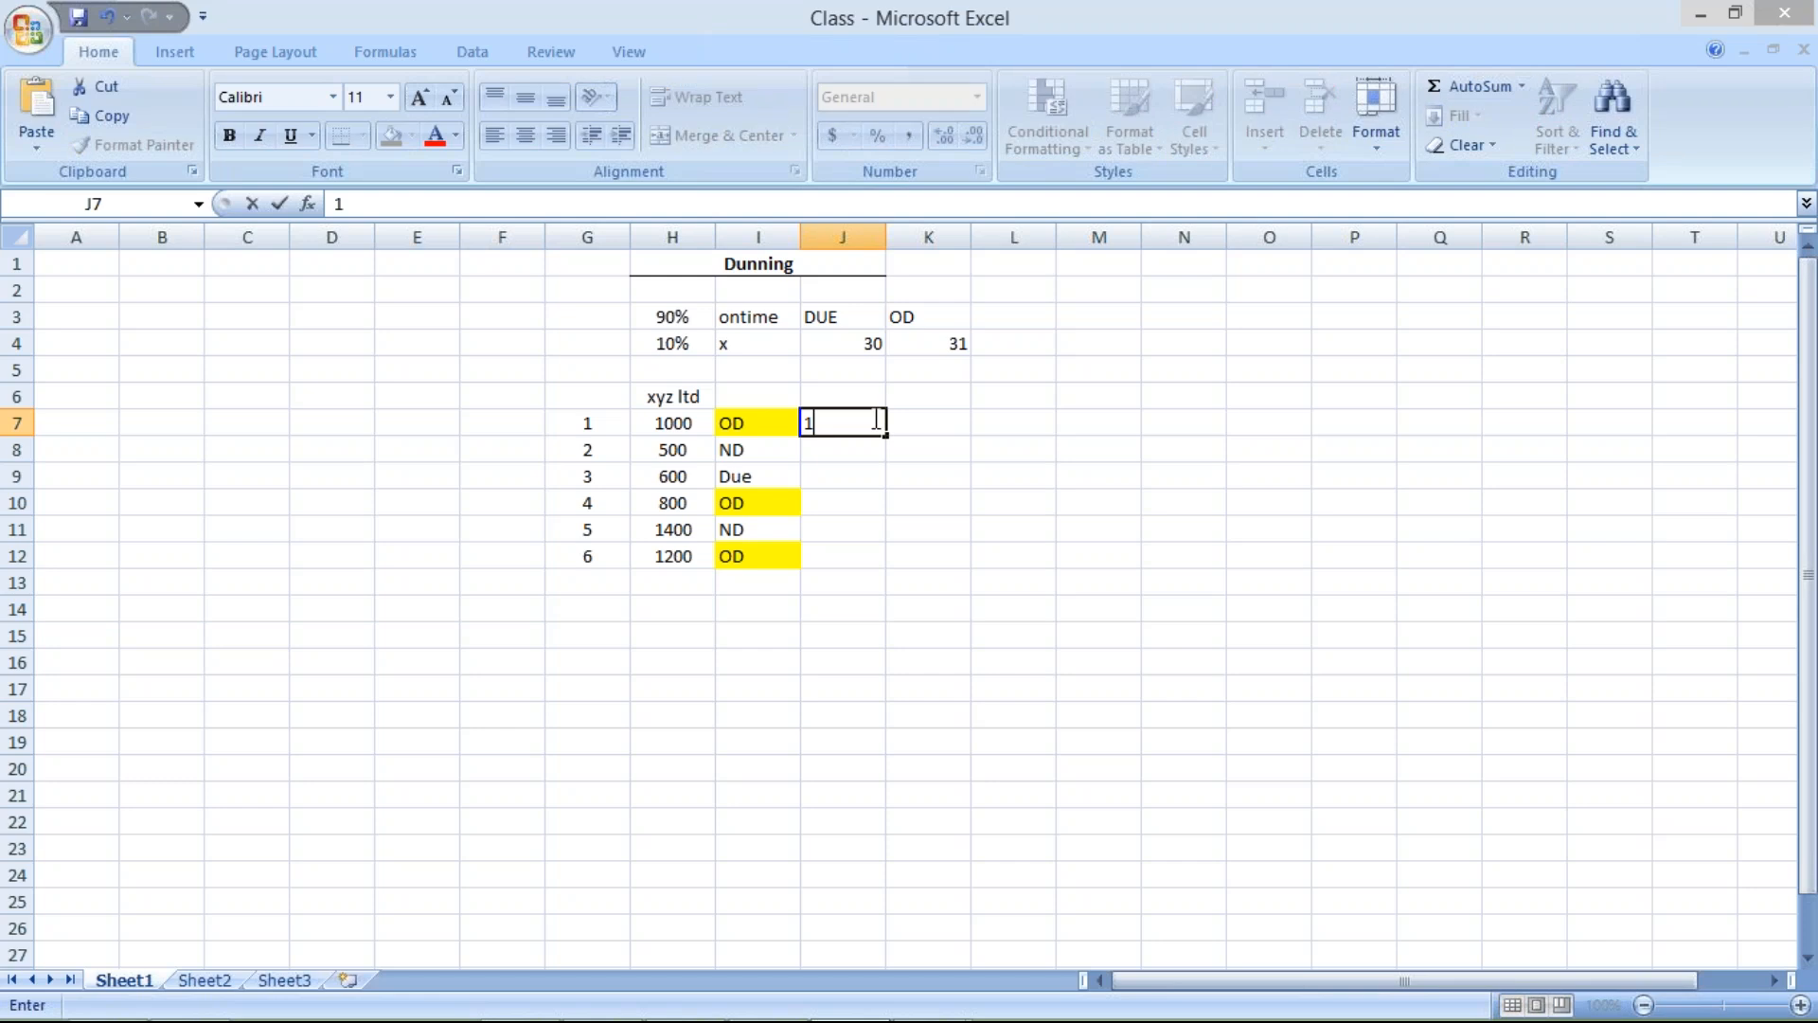
left_click(923, 423)
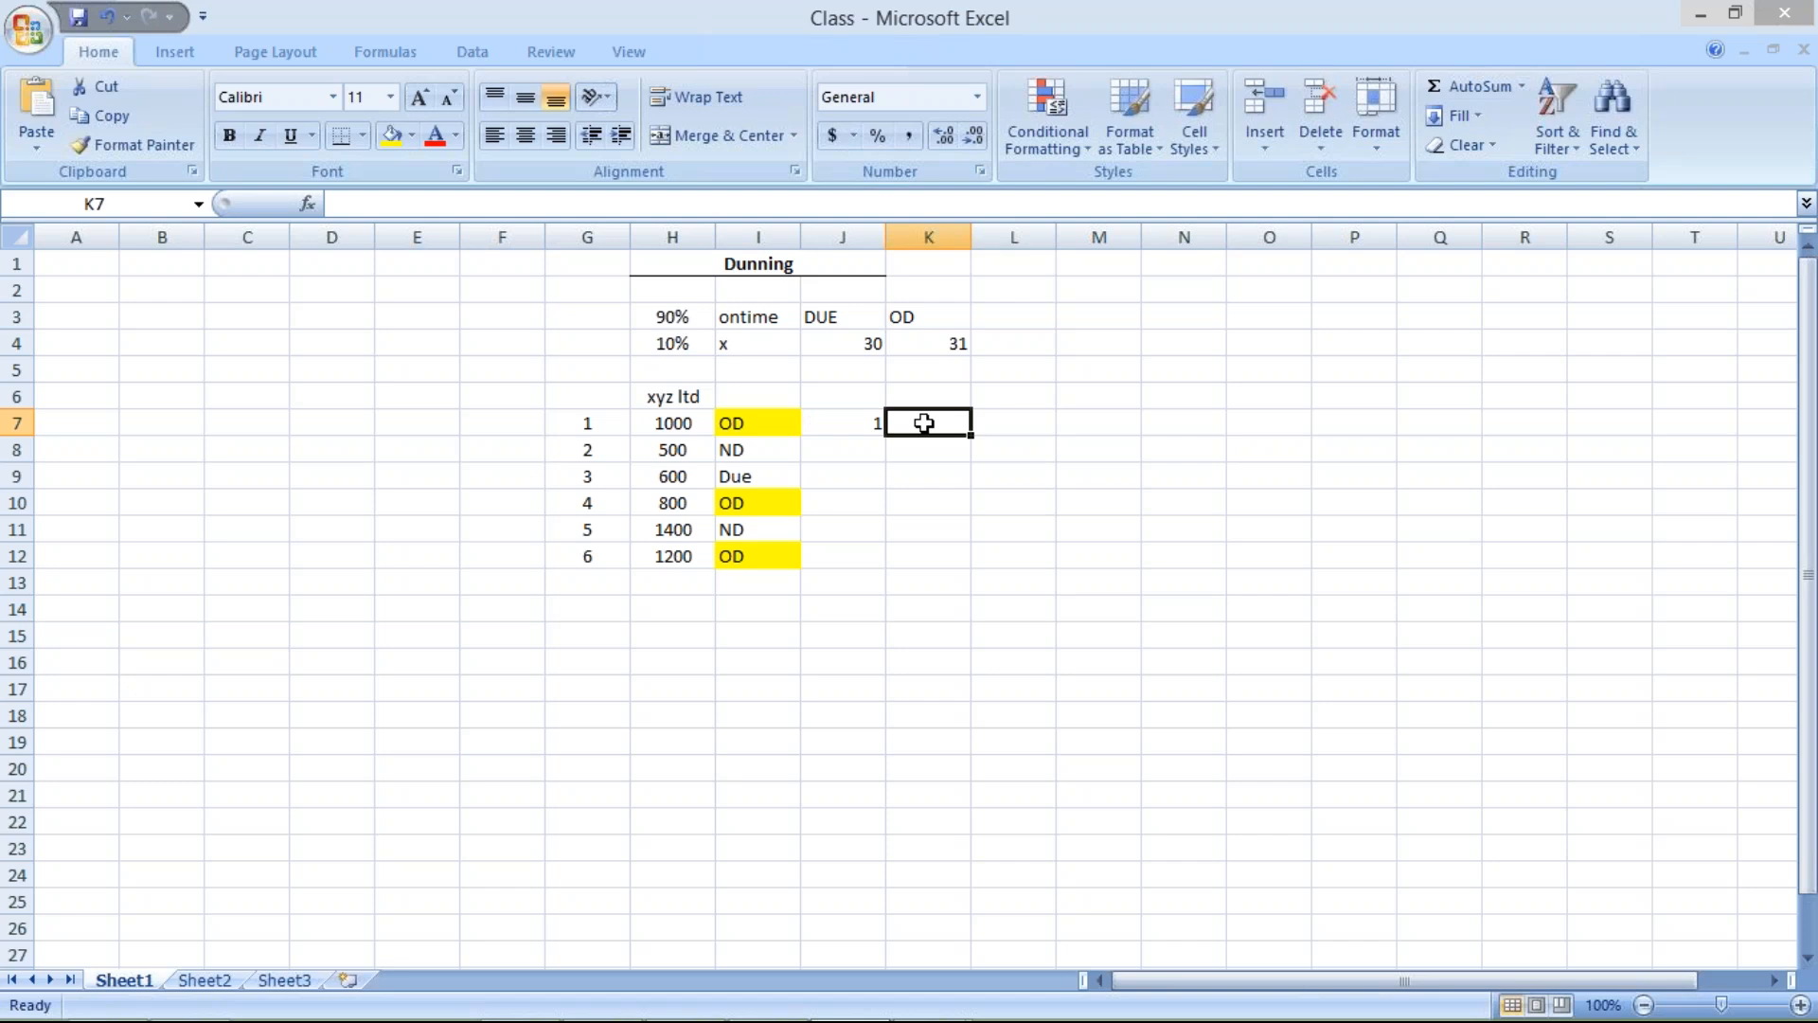
type("2")
key("Return")
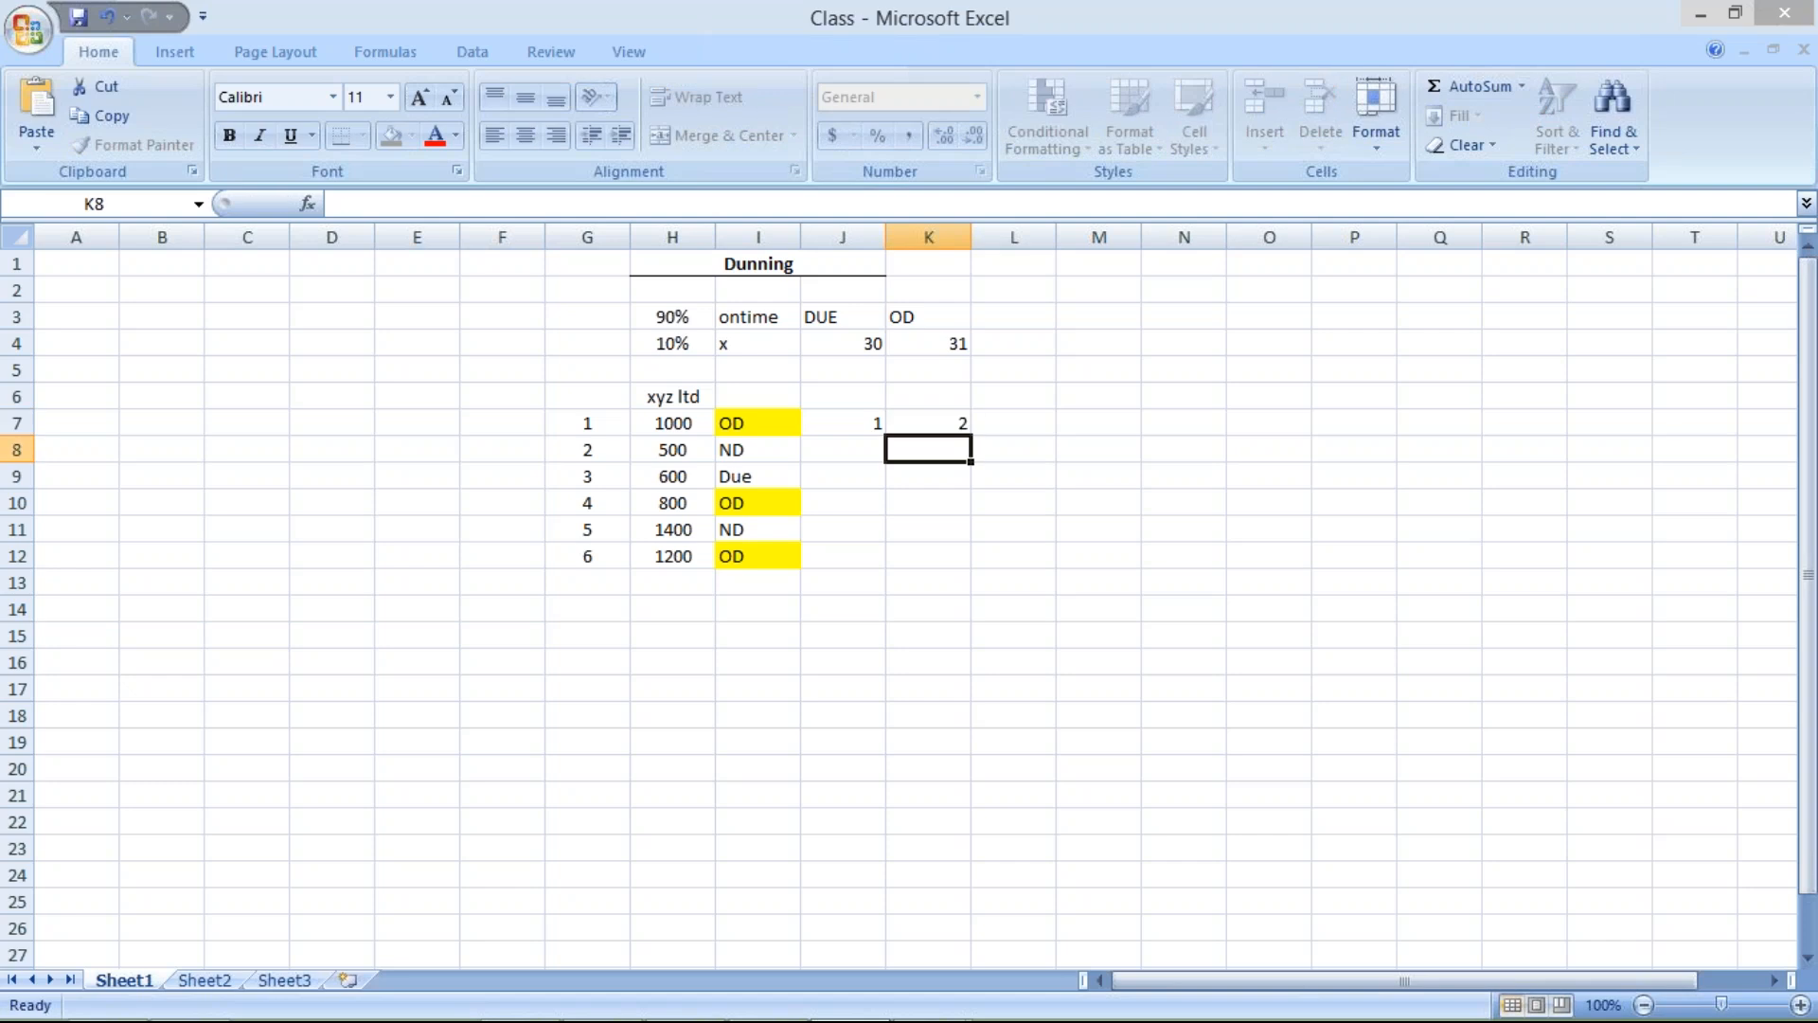
left_click(999, 413)
type("3")
key("Return")
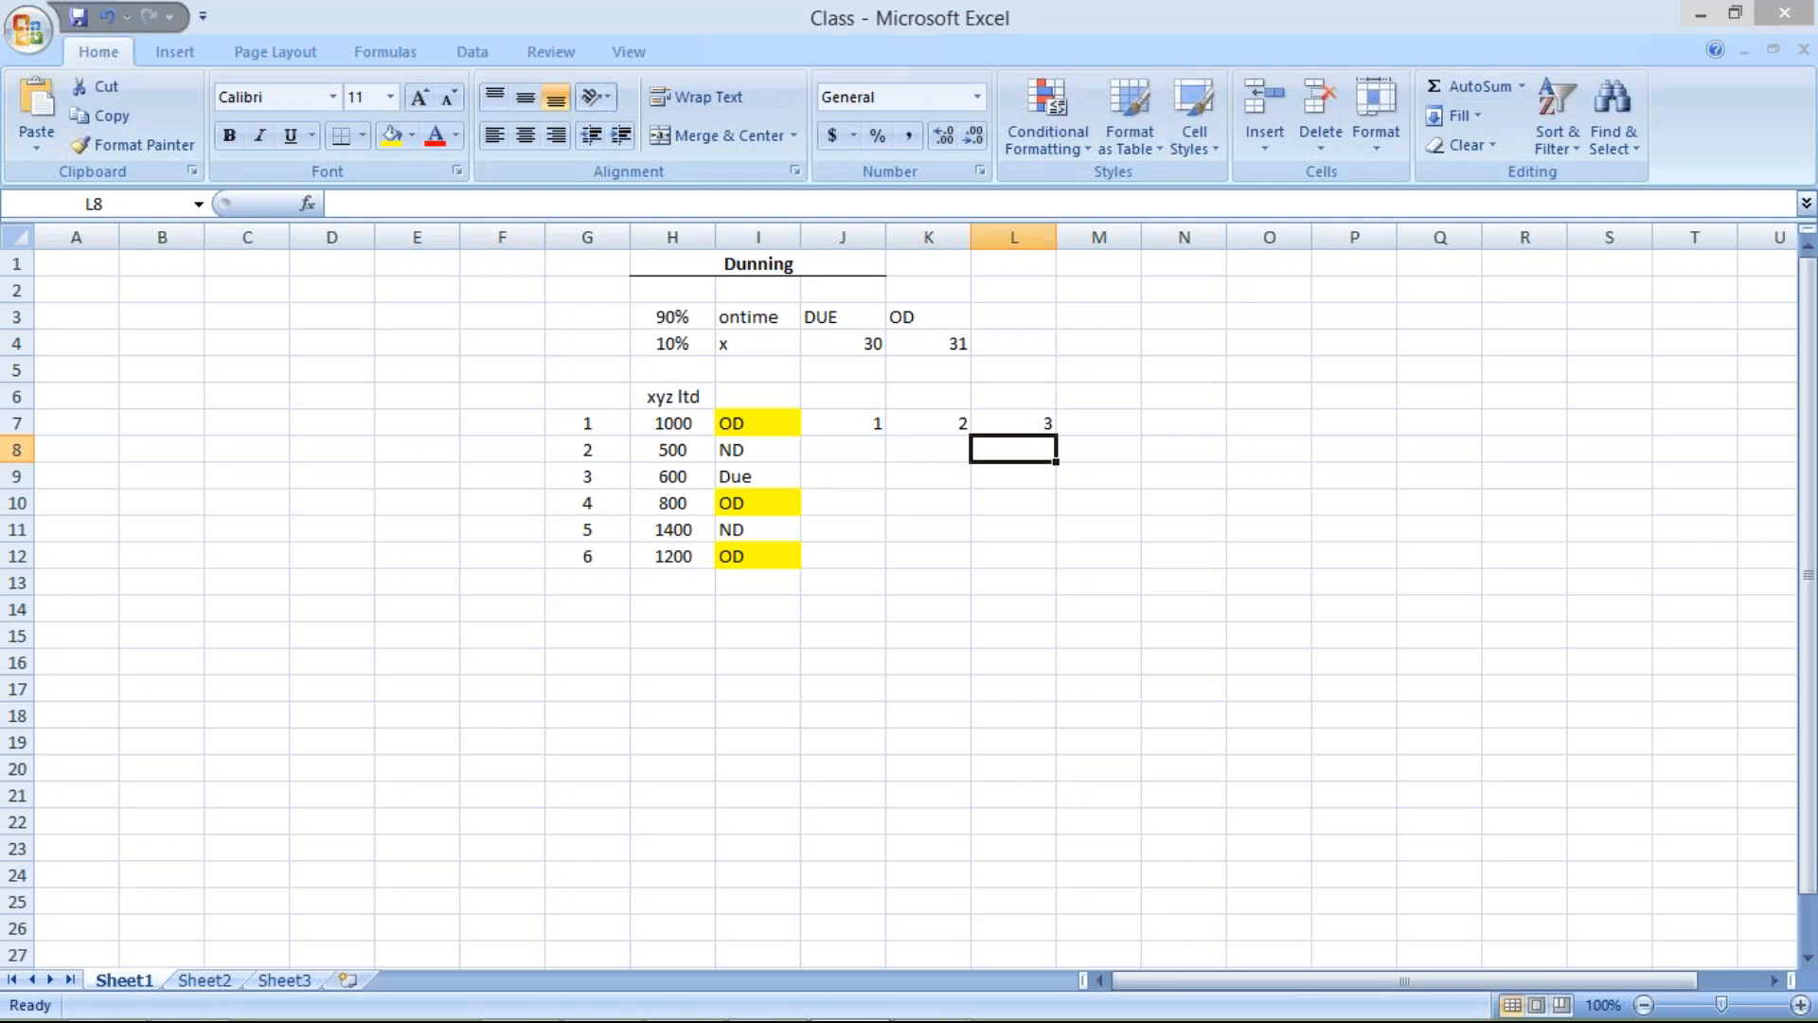
left_click(1099, 423)
type("4")
key("Return")
left_click(1168, 423)
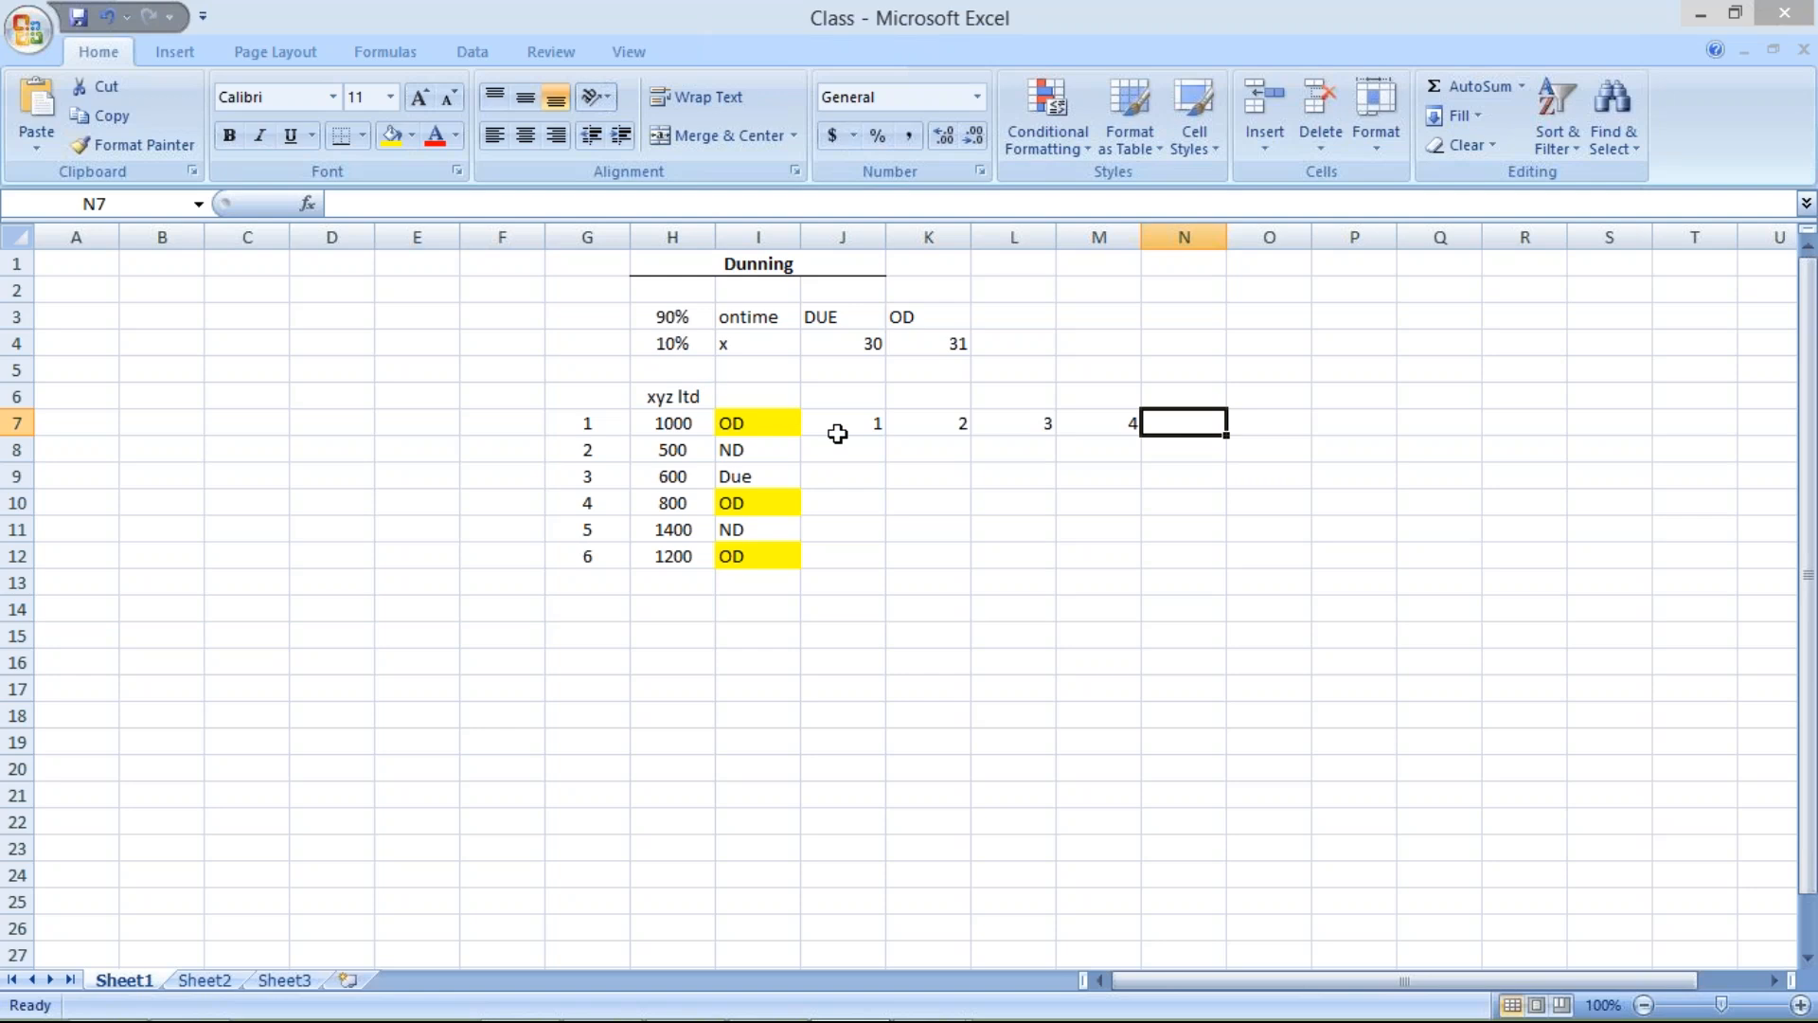
left_click(836, 429)
left_click(962, 423)
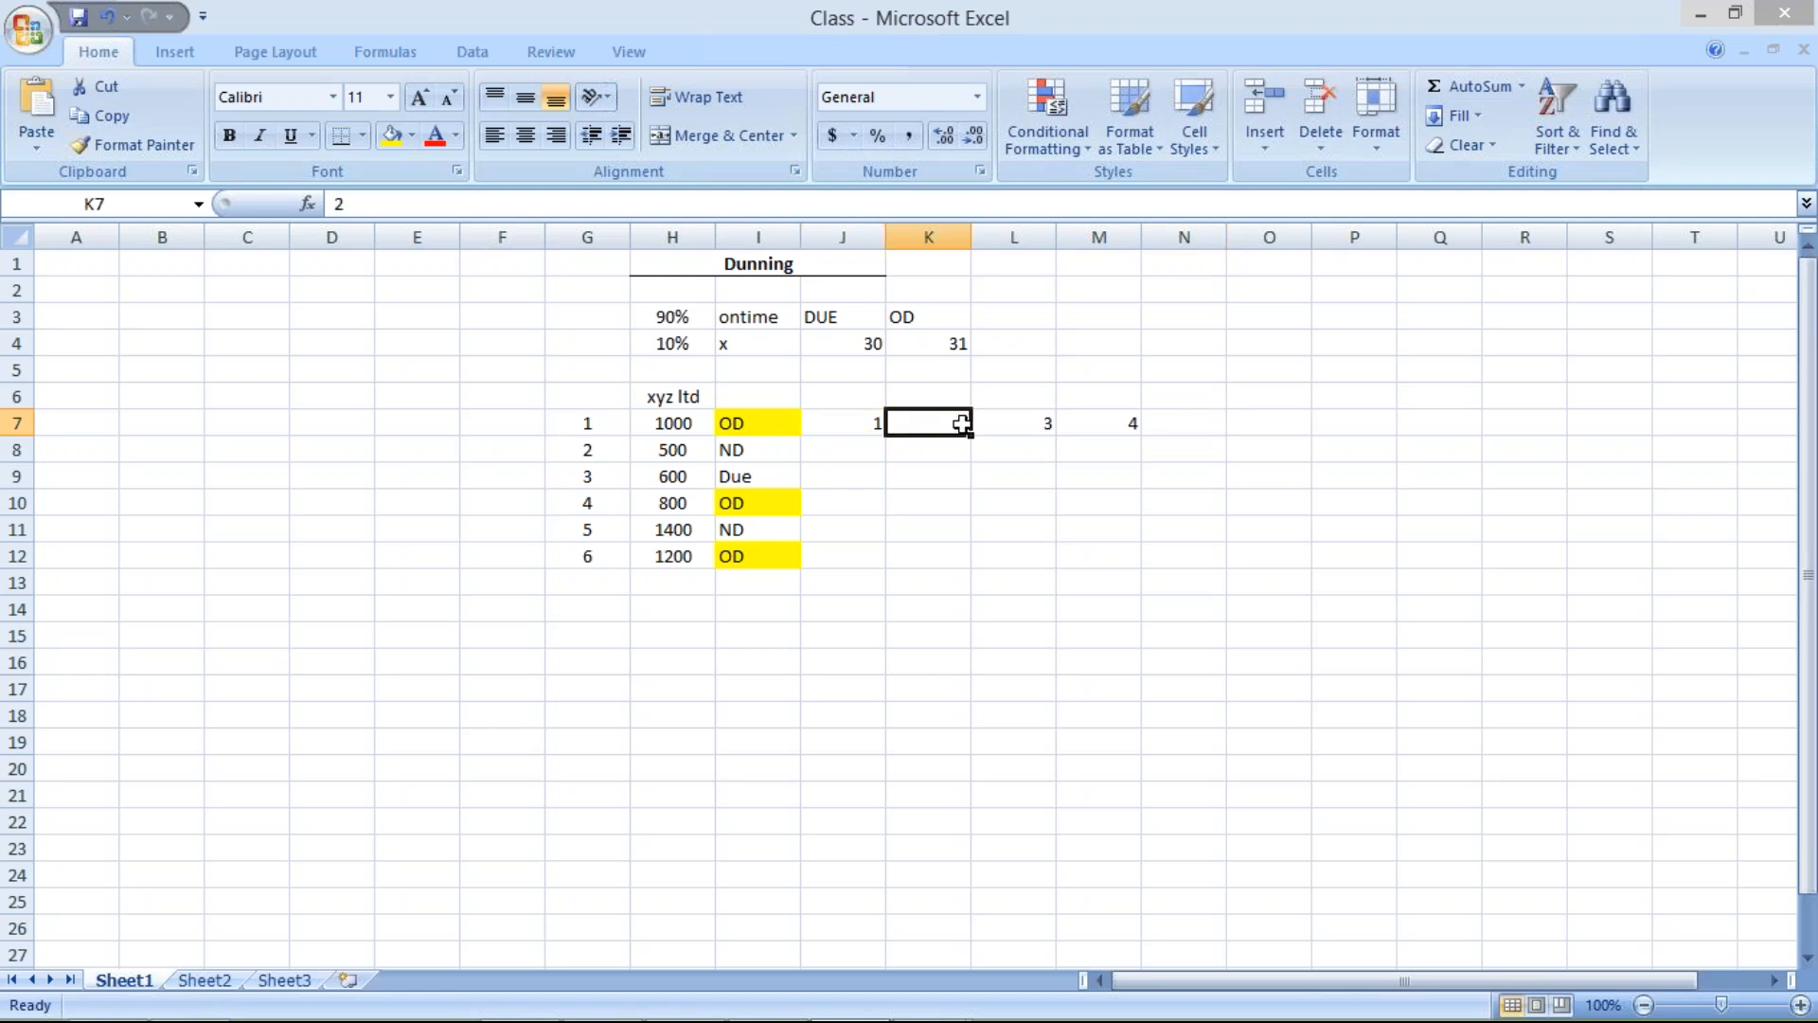
Enter the date 01.01.2017 in cell J6 above dunning level 1 and widen column J to fit it
left_click(860, 390)
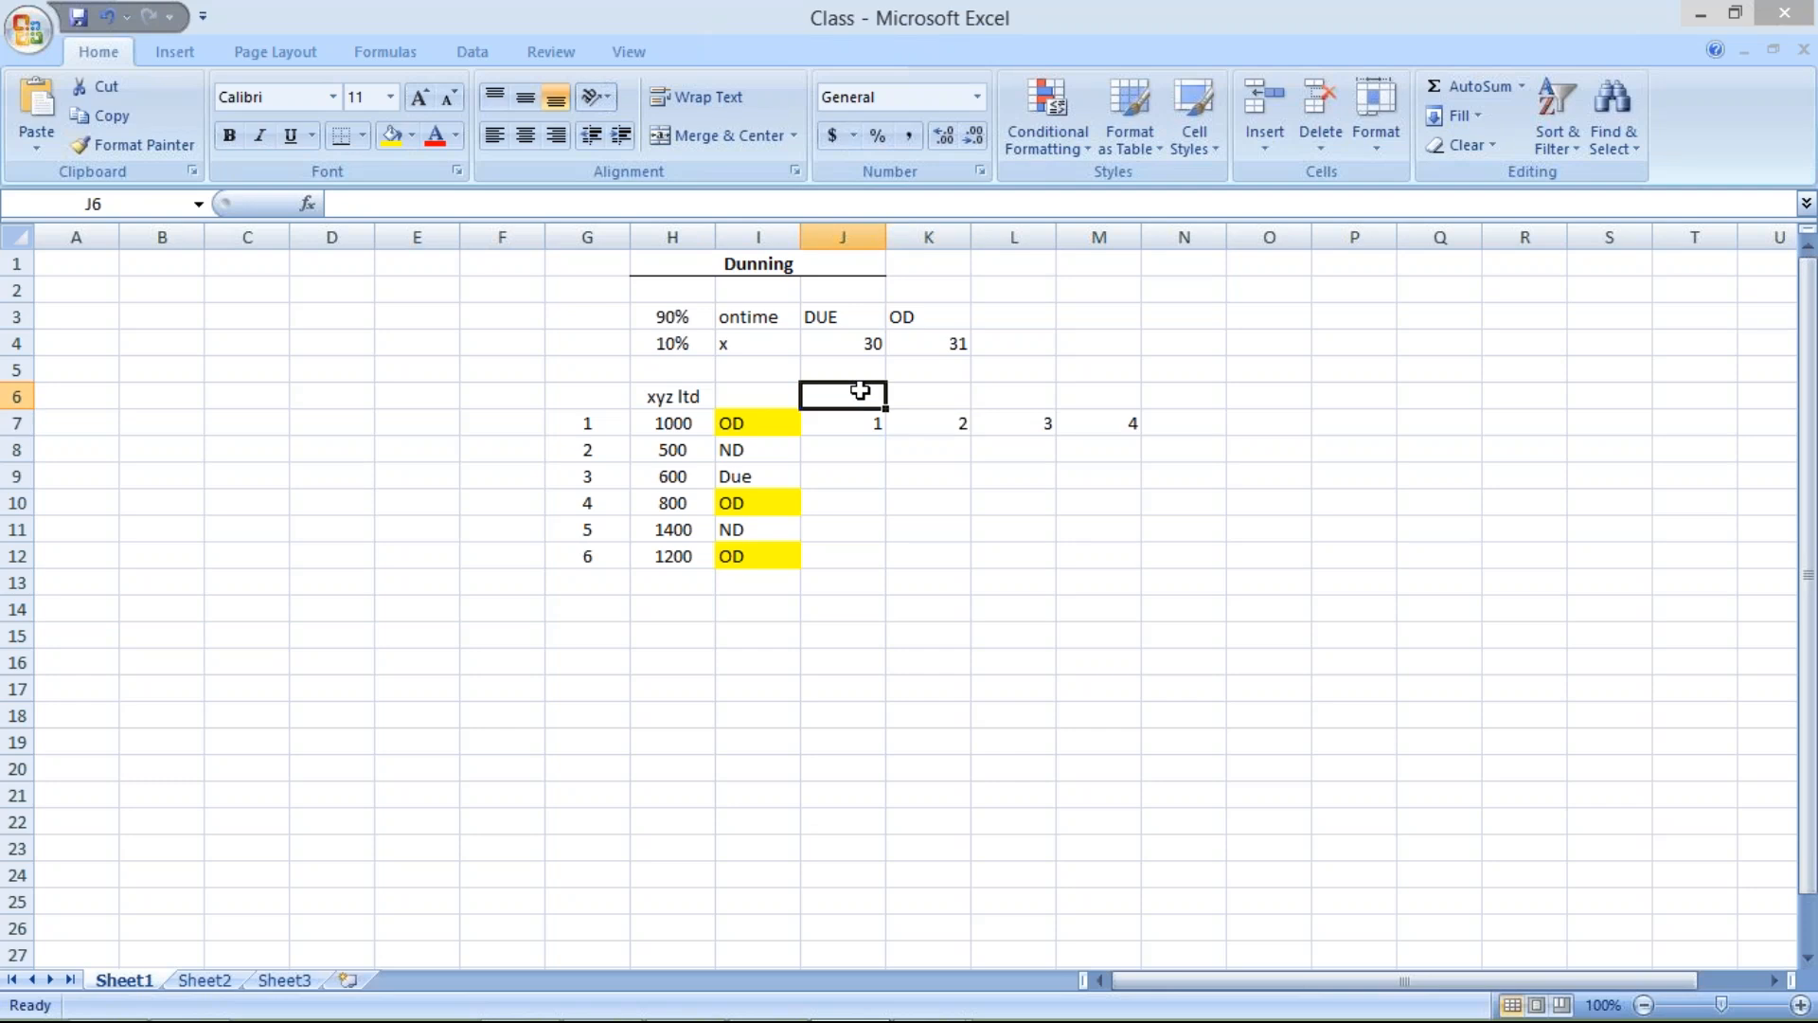
type("01.0")
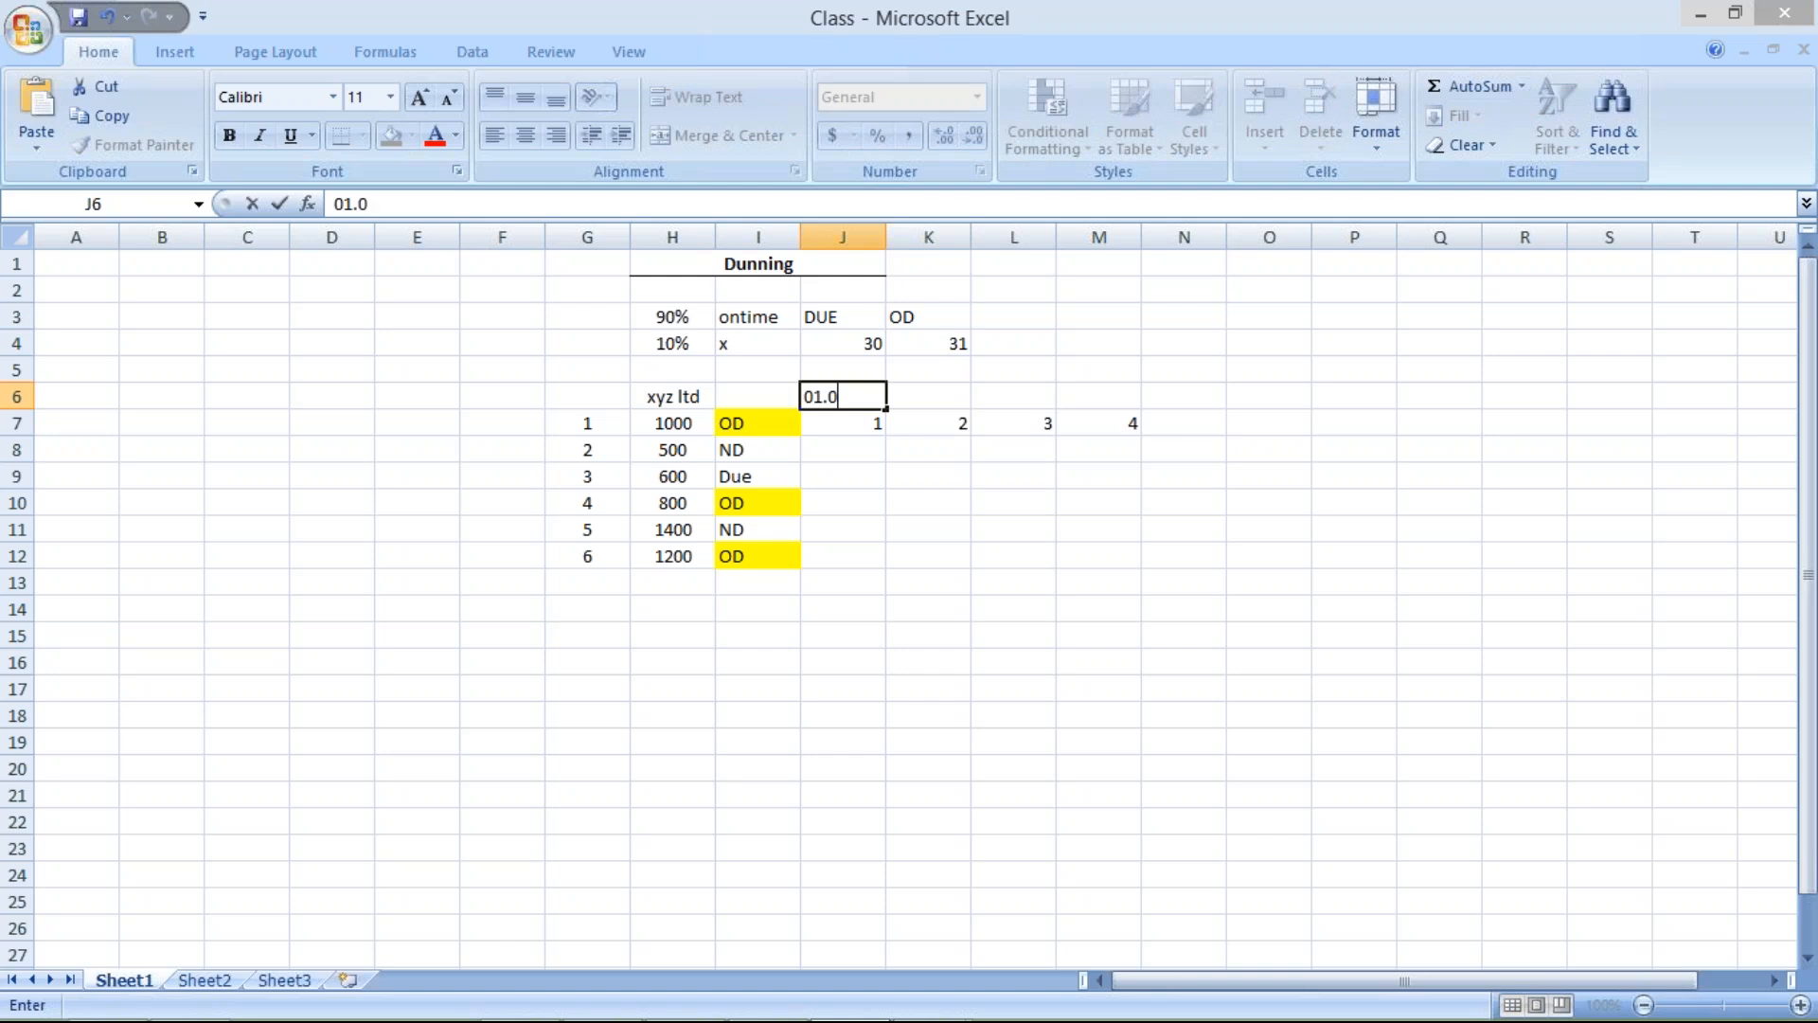
type("1.2017")
key("Return")
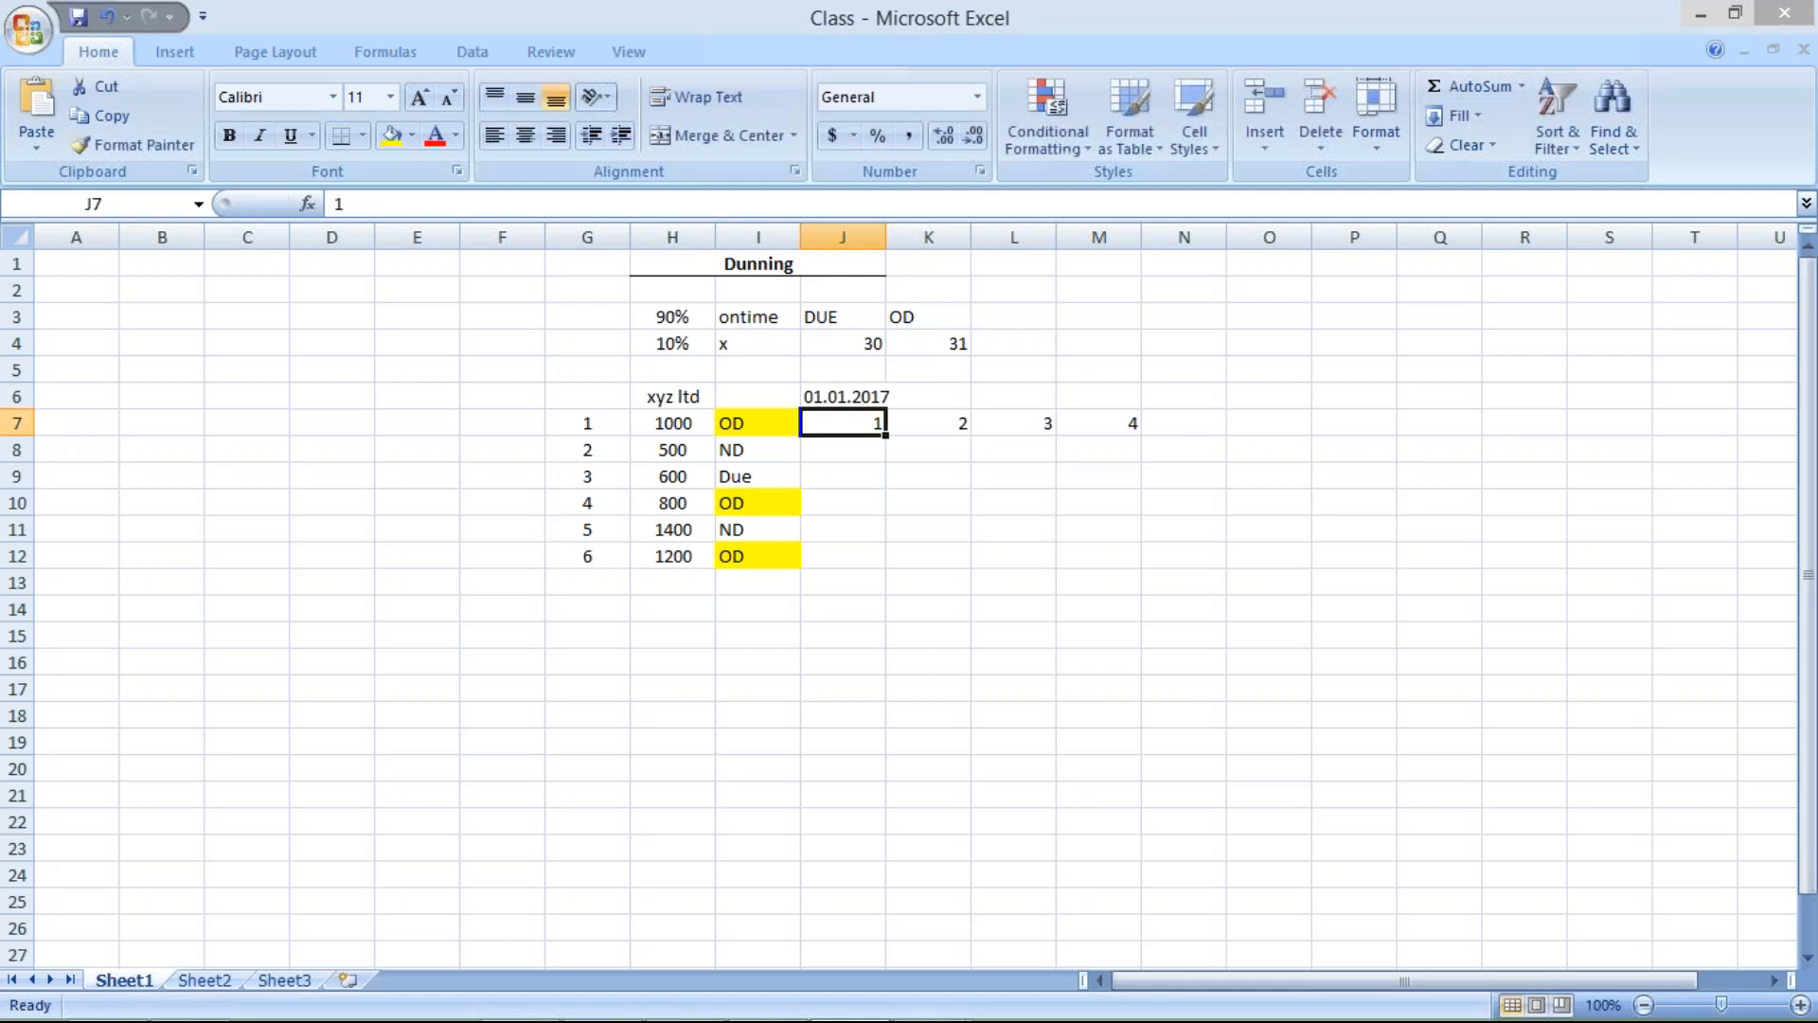
left_click_drag(886, 237, 895, 237)
Enter the date 11.01.2017 in cell K6 above dunning level 2 and fit column K to its contents
left_click(943, 401)
type("2")
key("BackSpace")
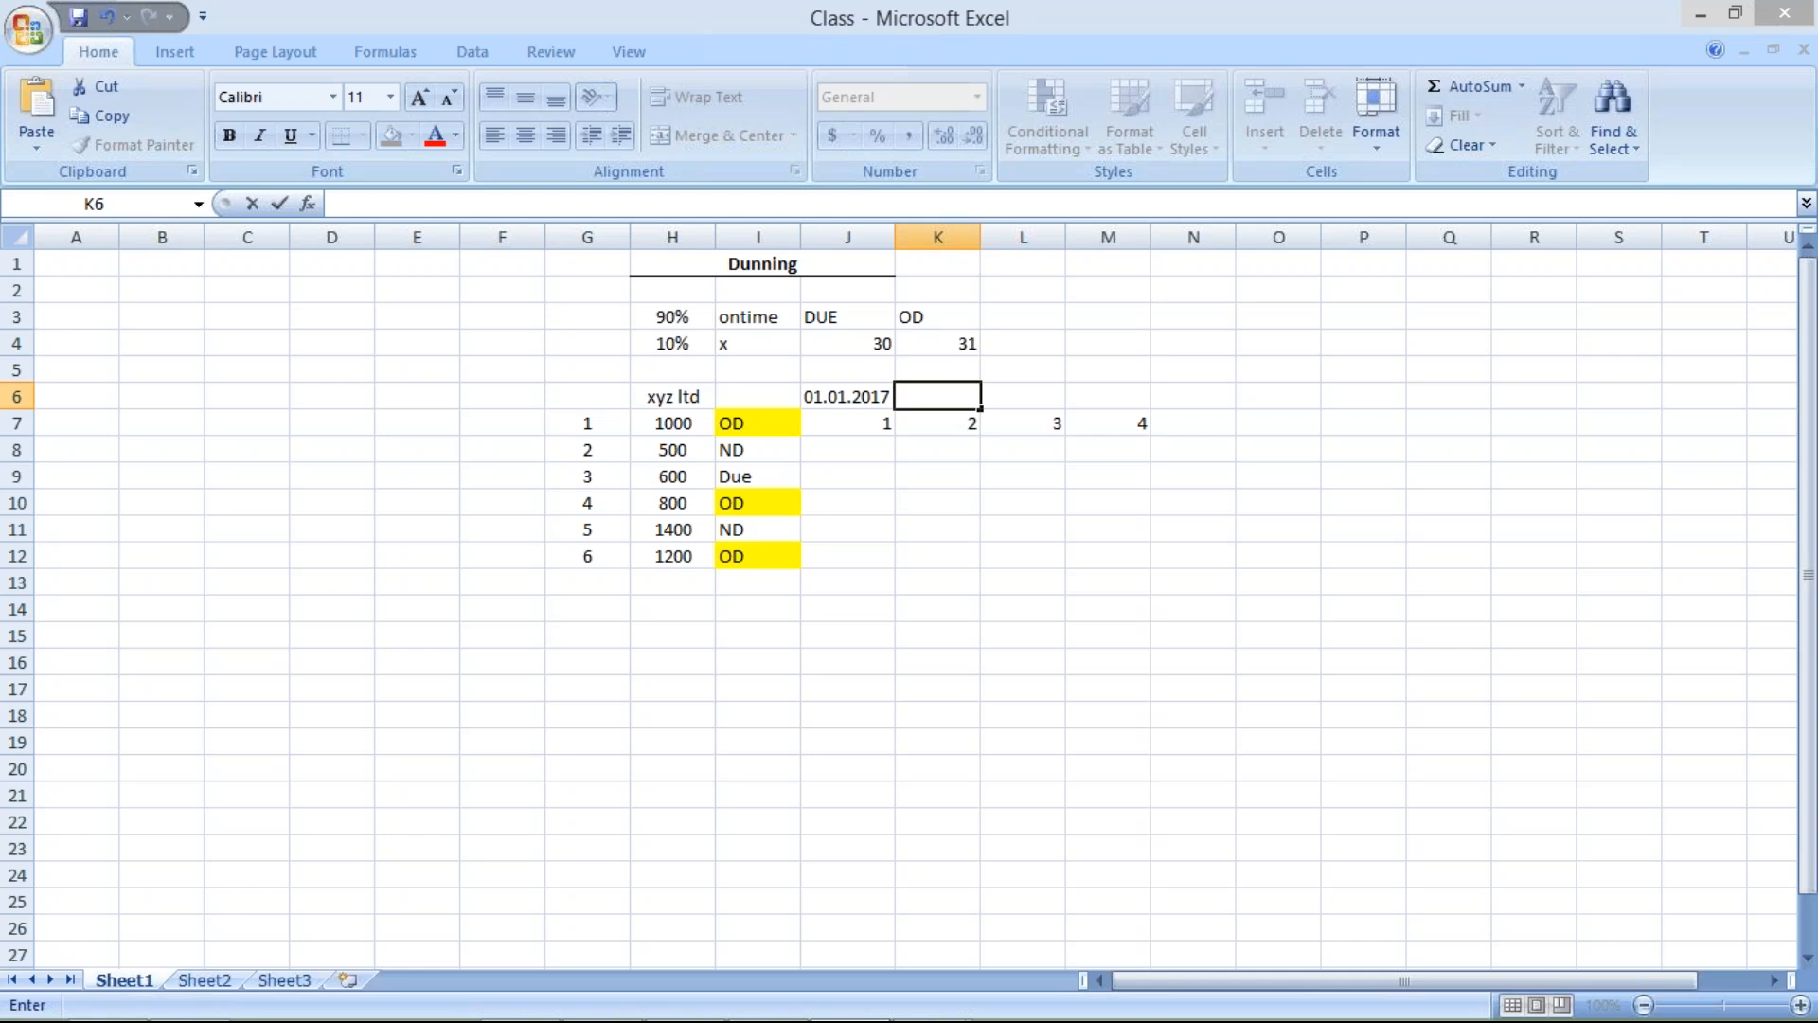
type("11.01.2017")
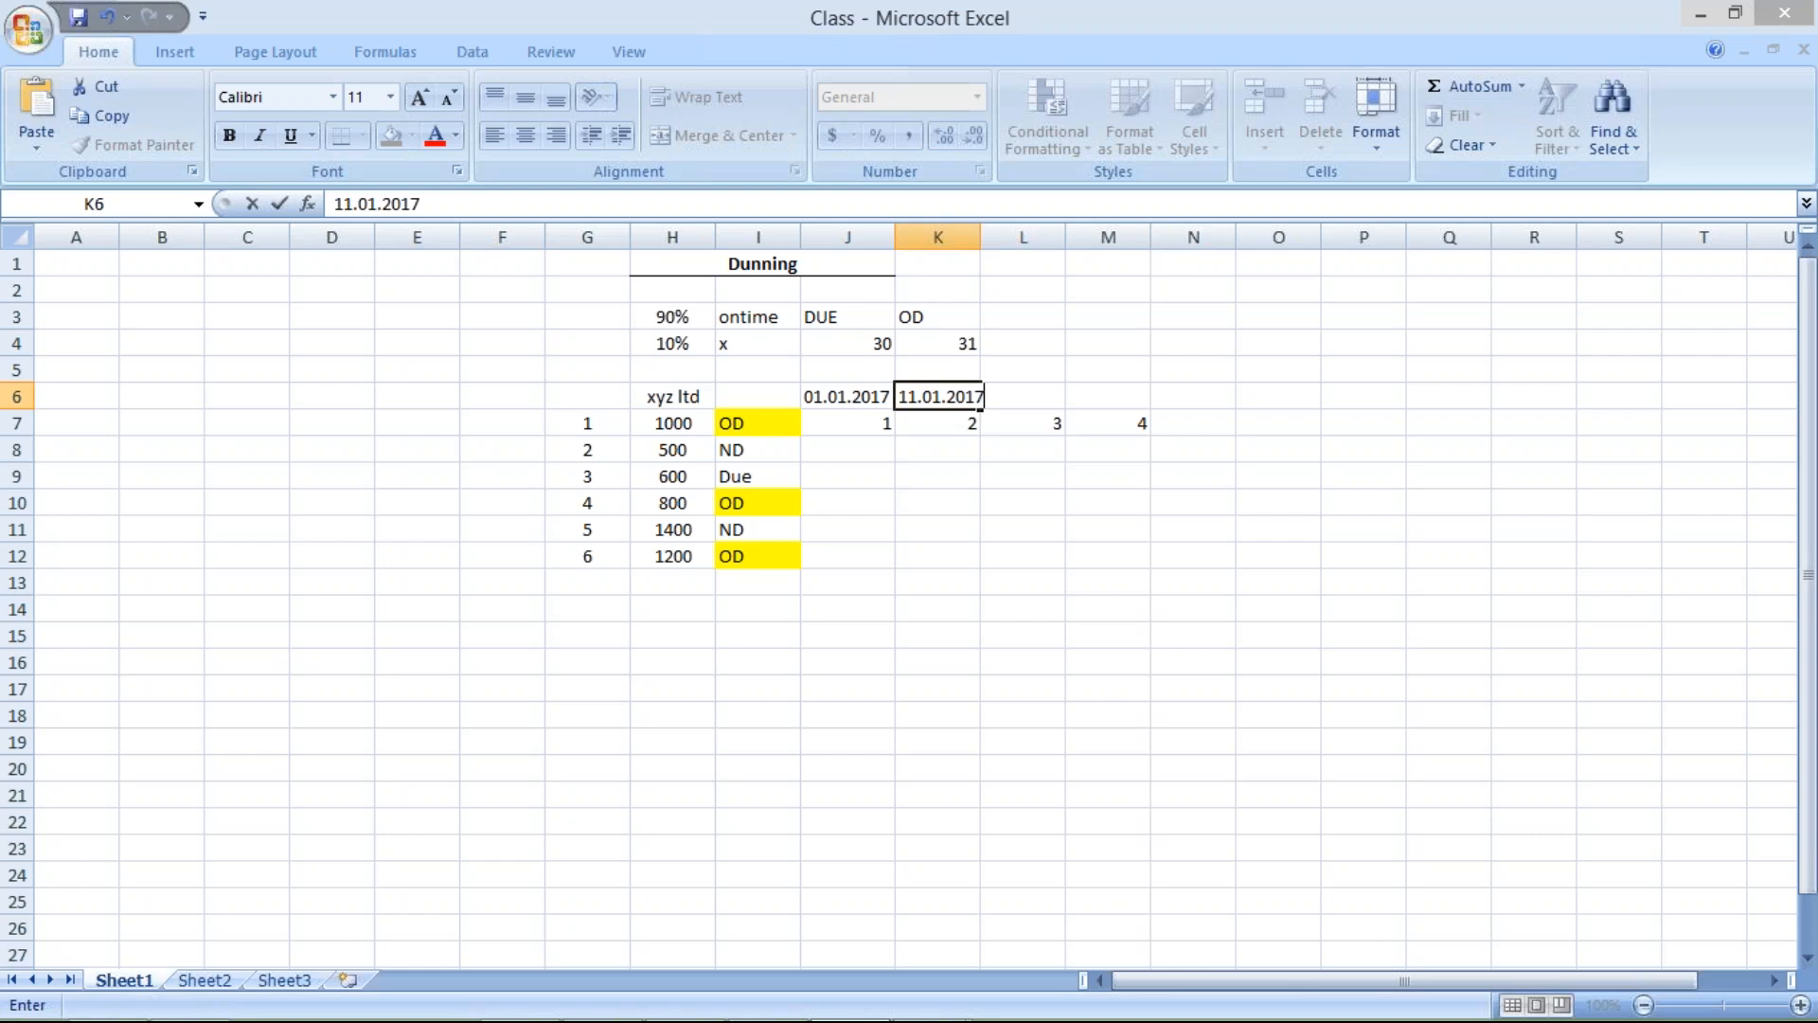
double_click(980, 237)
left_click(941, 237)
Enter the date 21.02.2017 in cell L6 above dunning level 3 and fit column L to its contents
left_click(1031, 389)
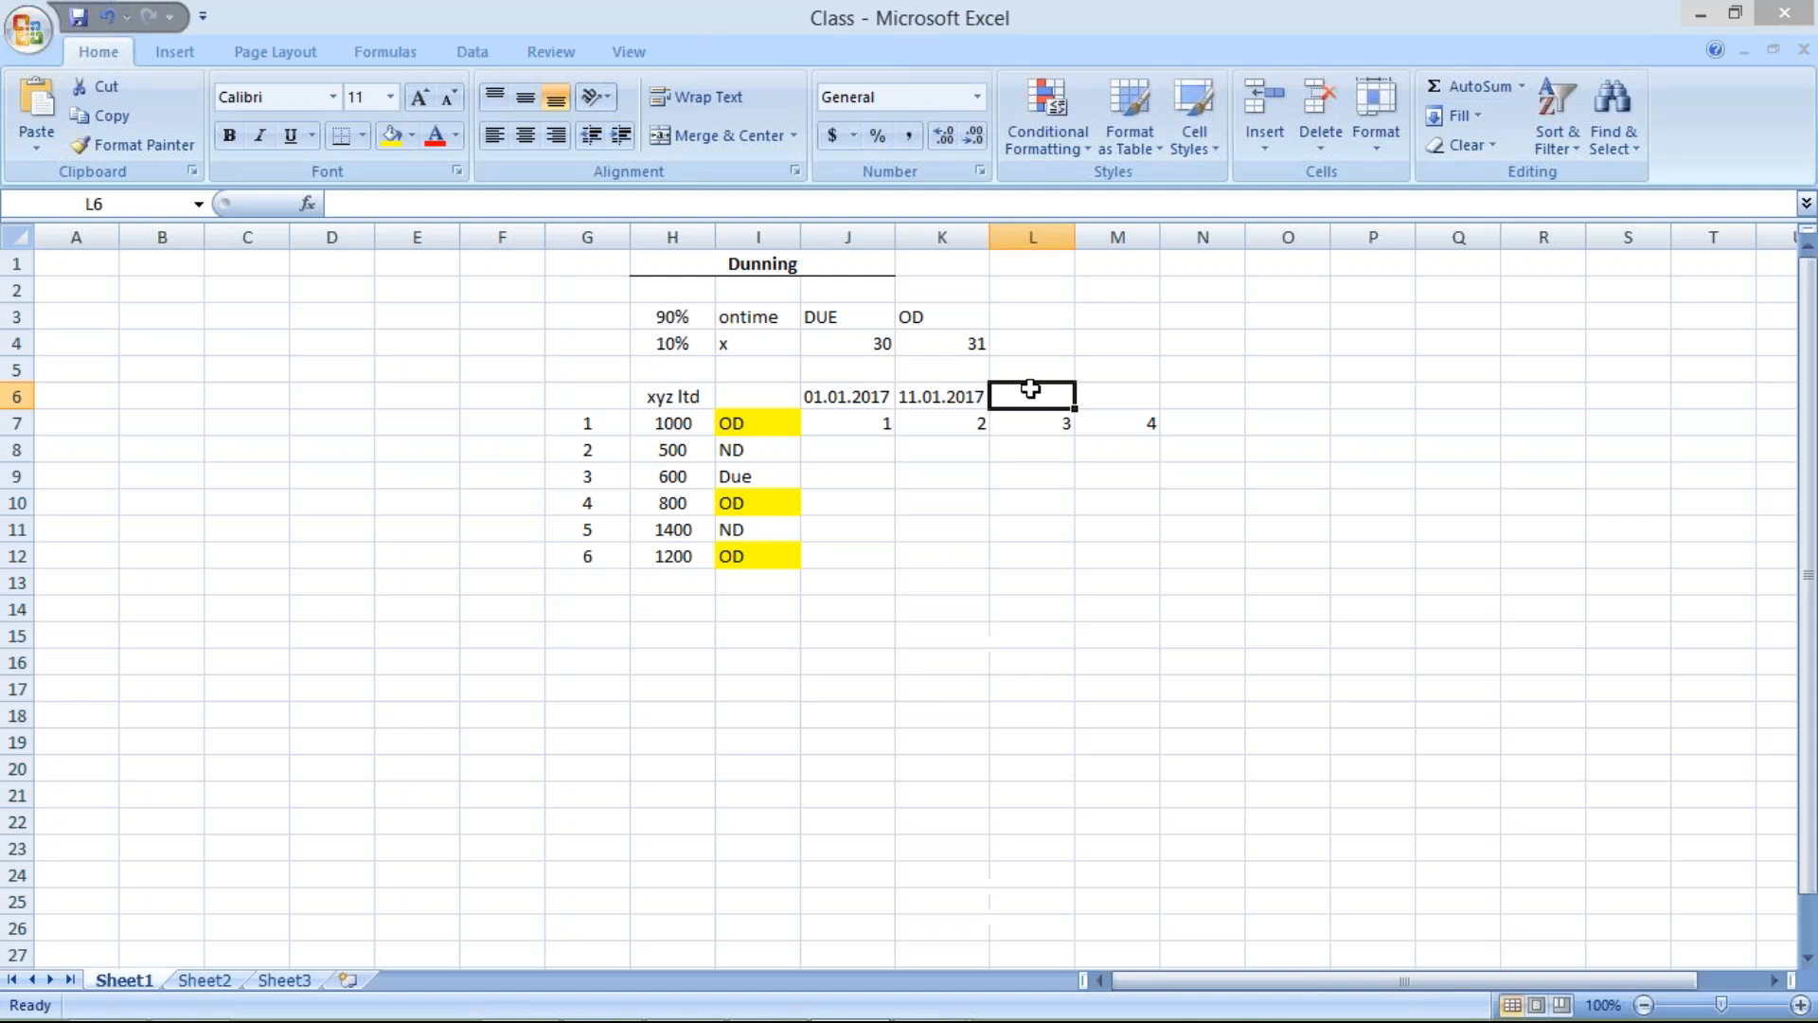
type("21")
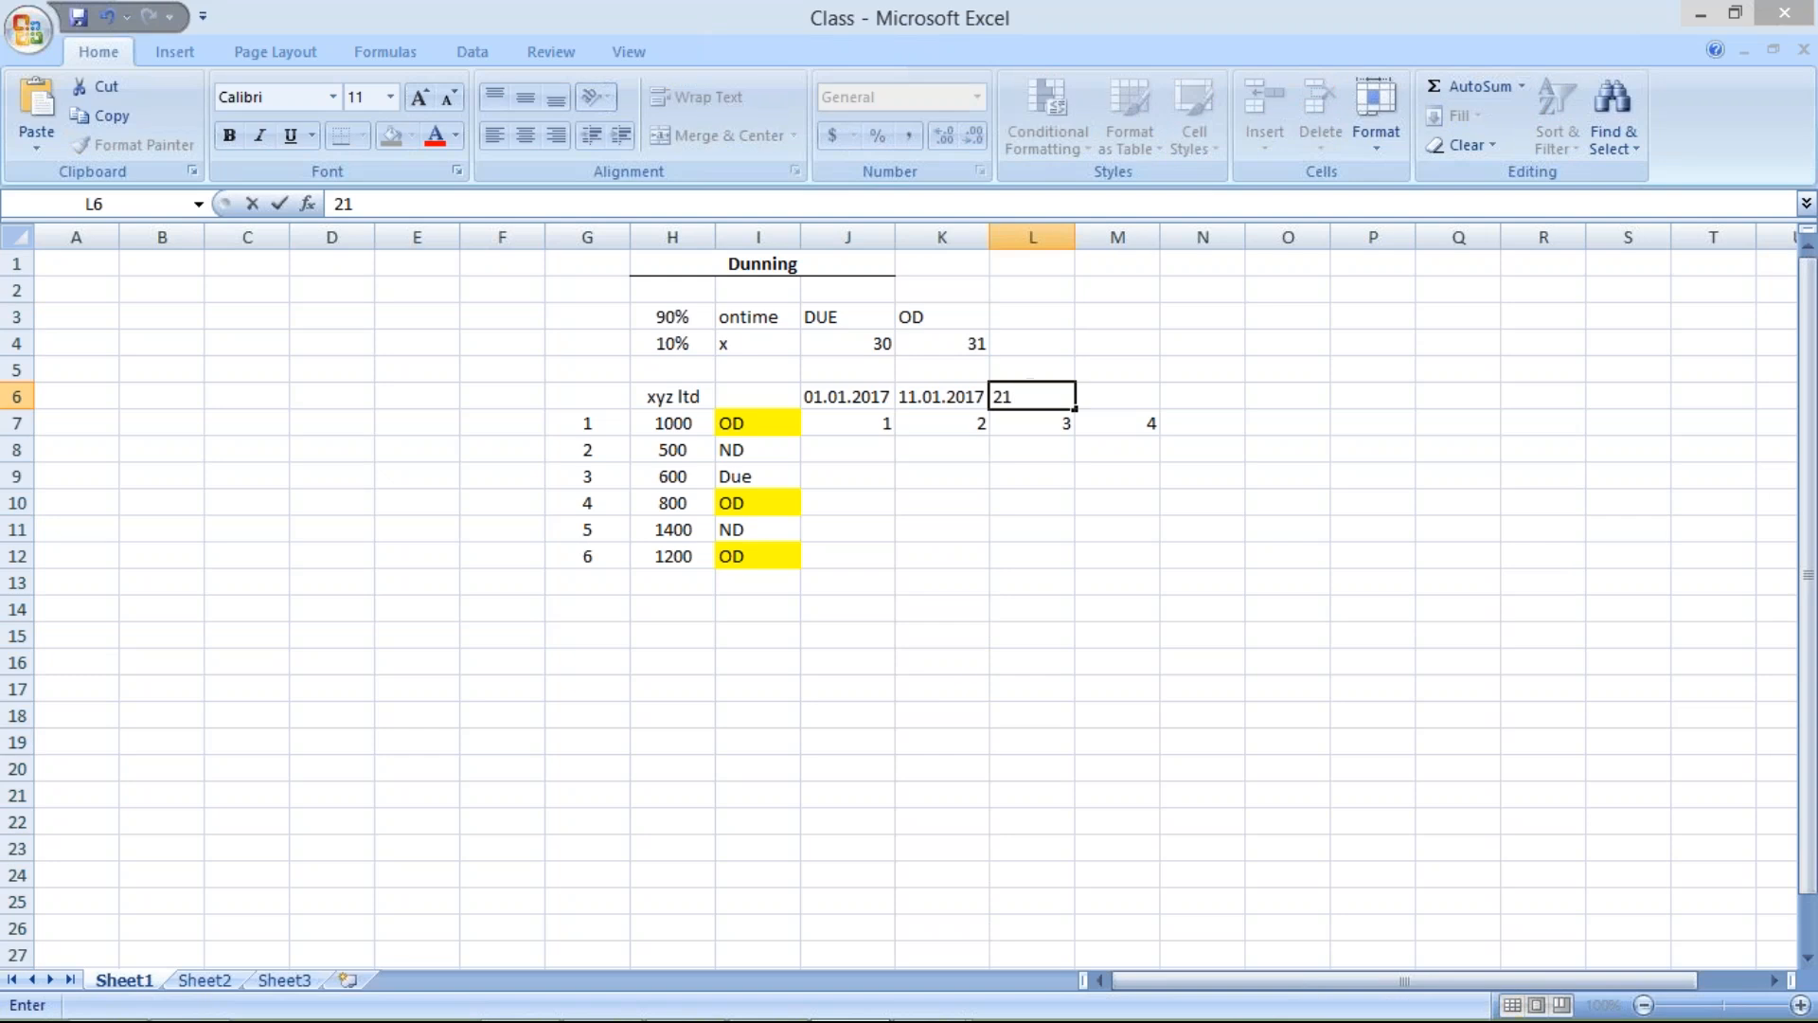
type(".02.2017")
key("F2")
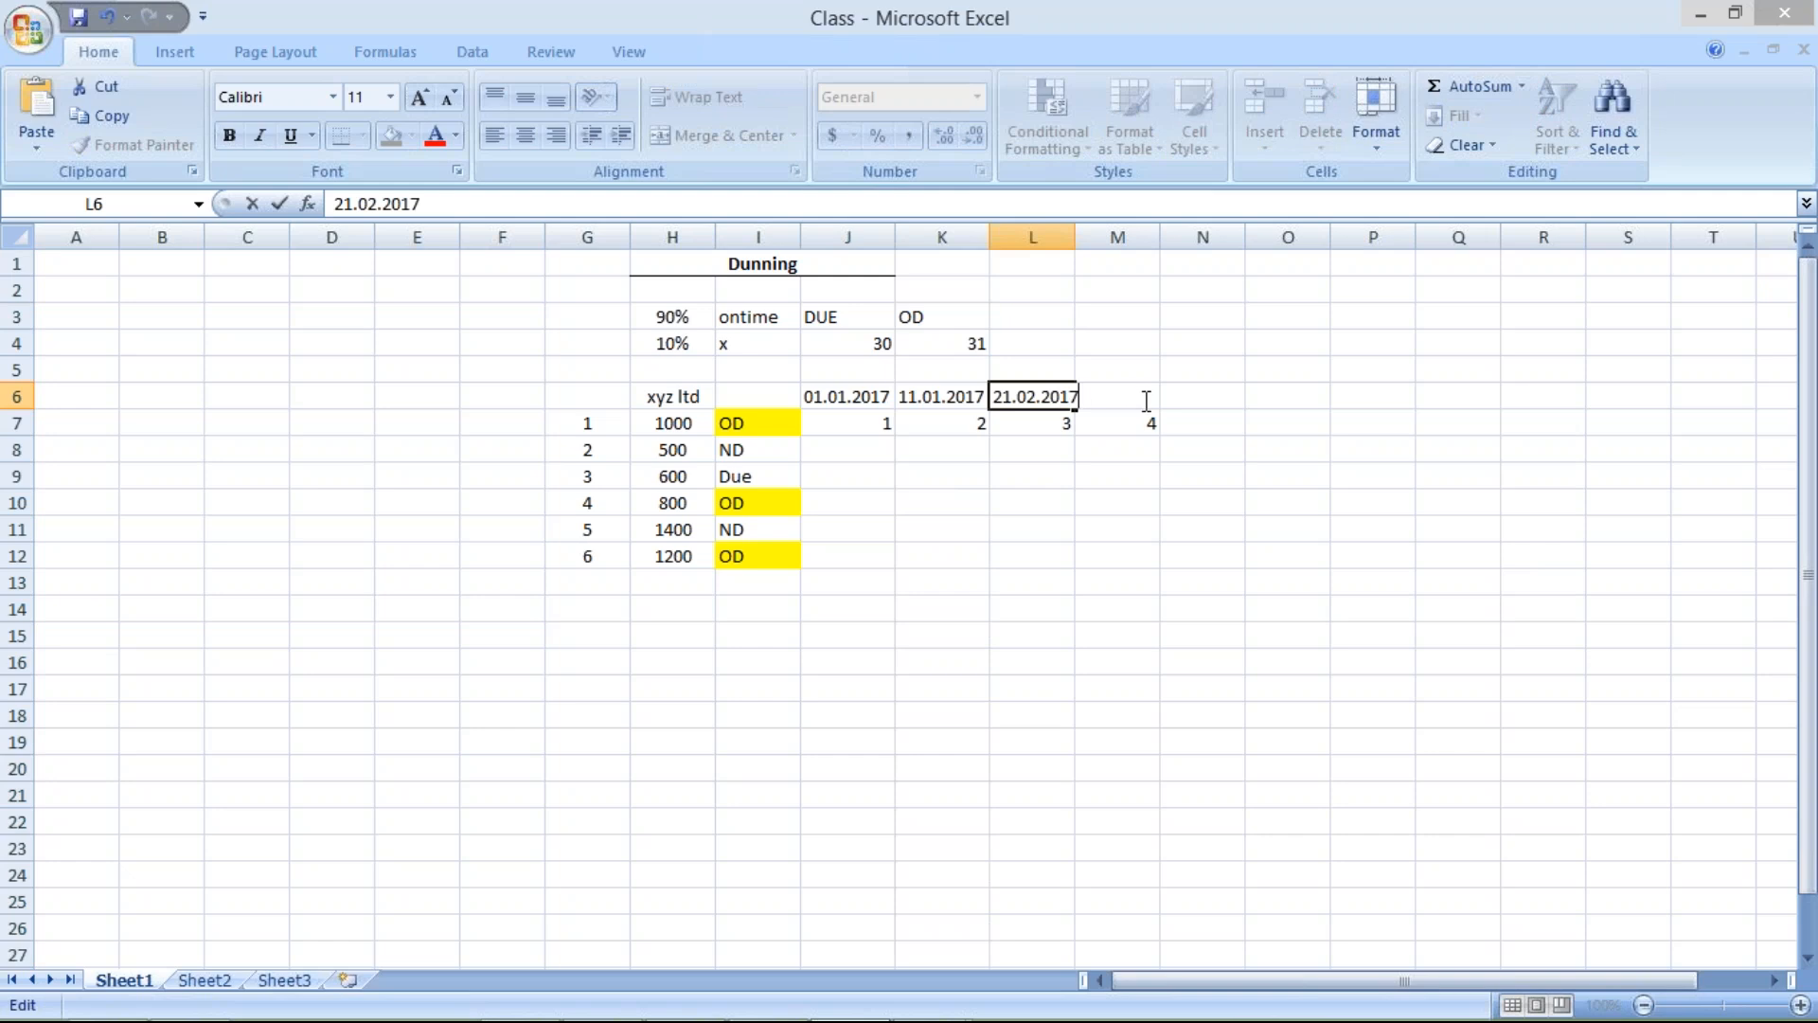
double_click(1076, 240)
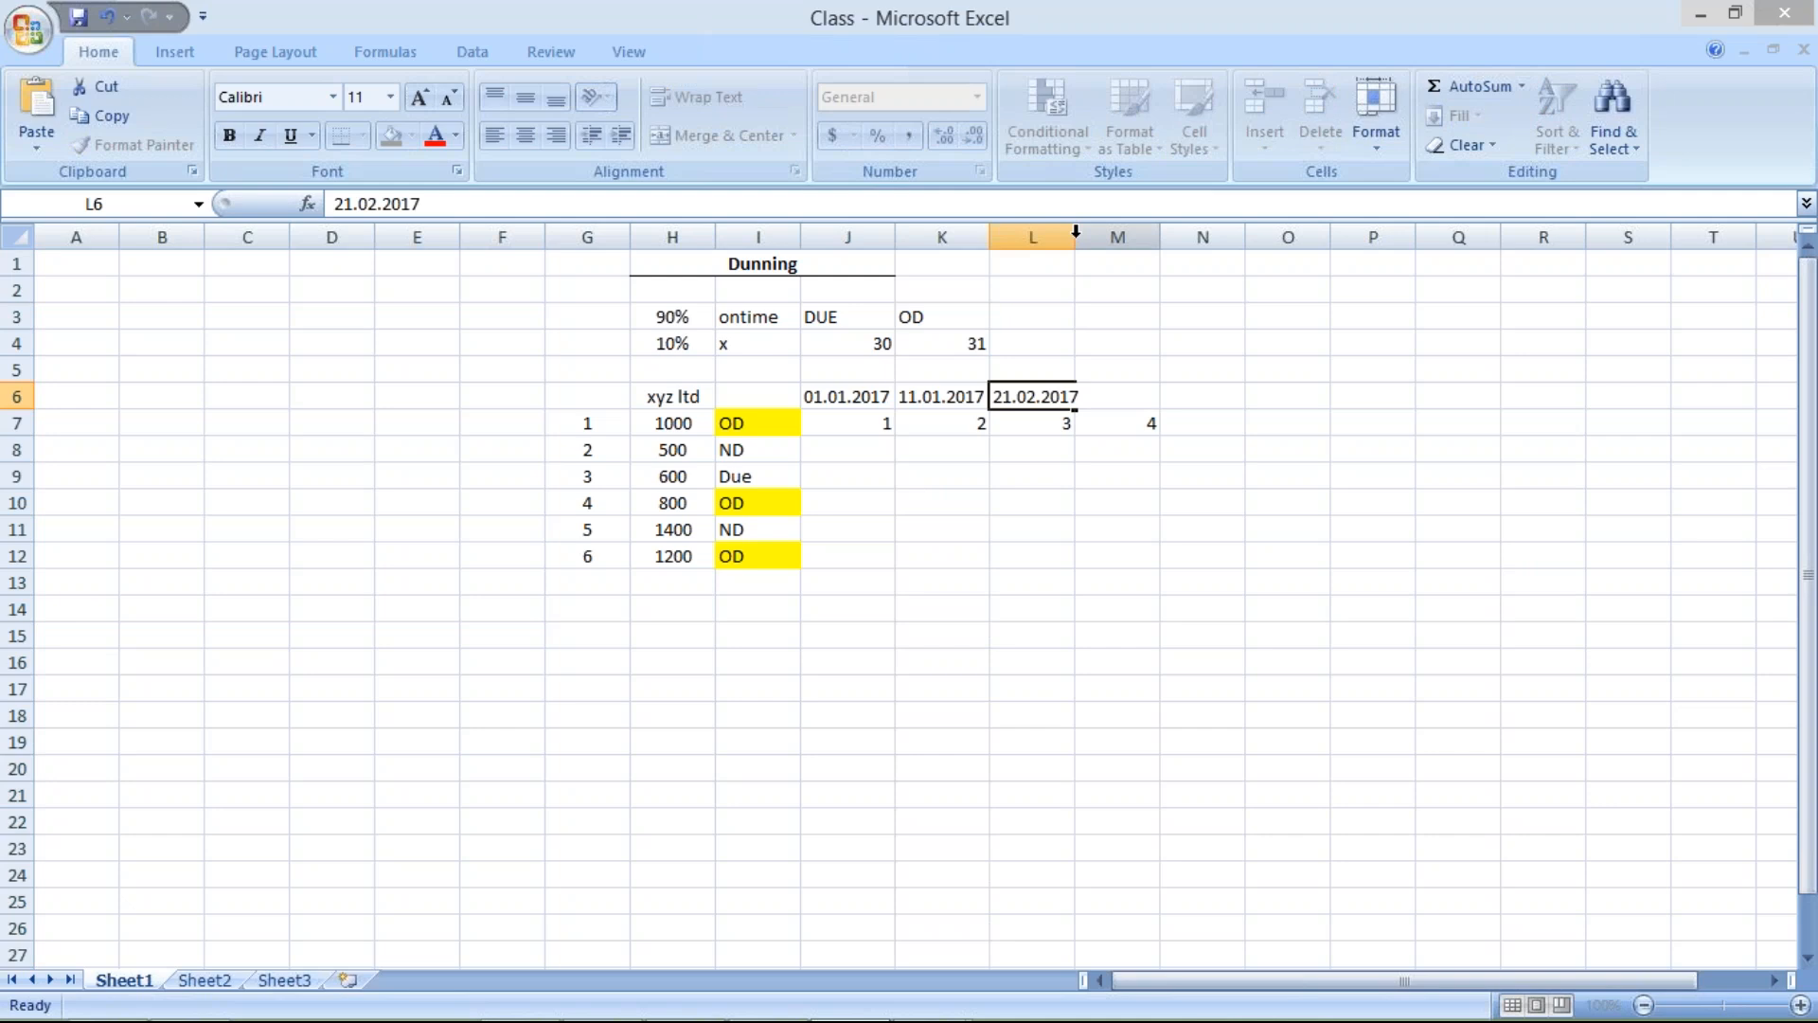
left_click(940, 425)
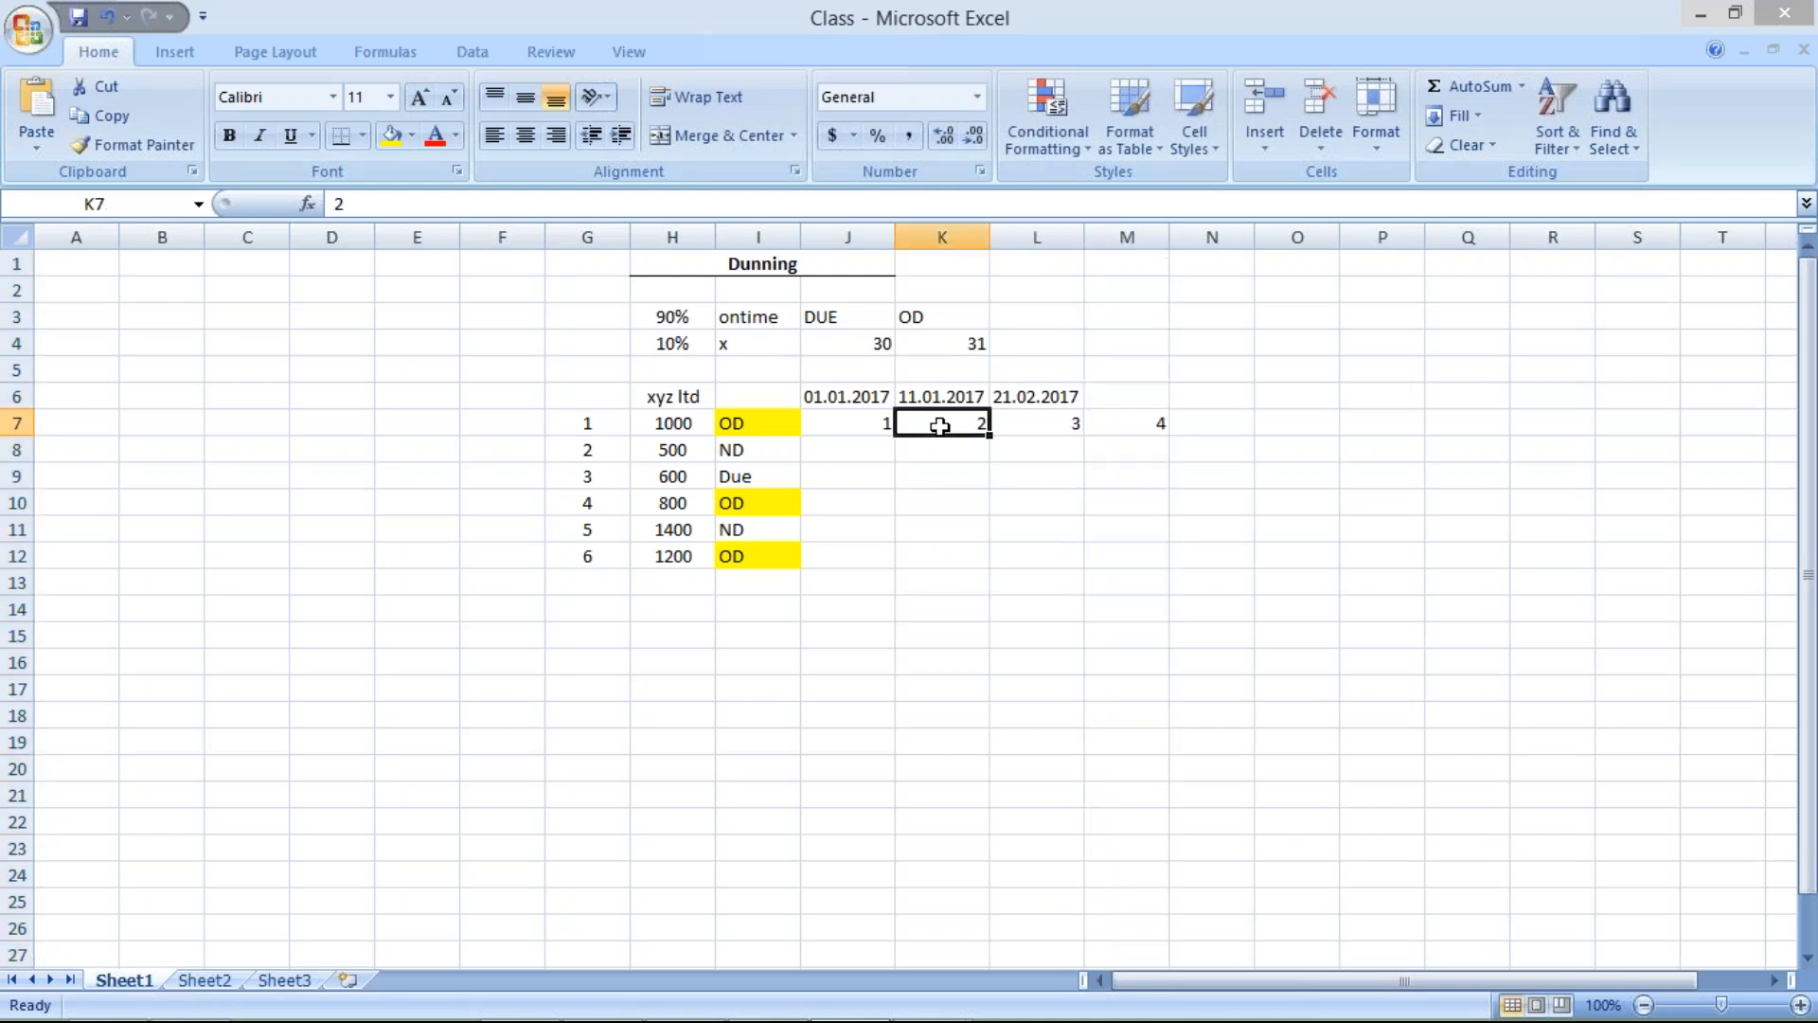
Switch to the TM04 dunning procedure in SAP and return to Excel to review levels 1 and 2 in cells J7 and K7
mouse_move(929, 995)
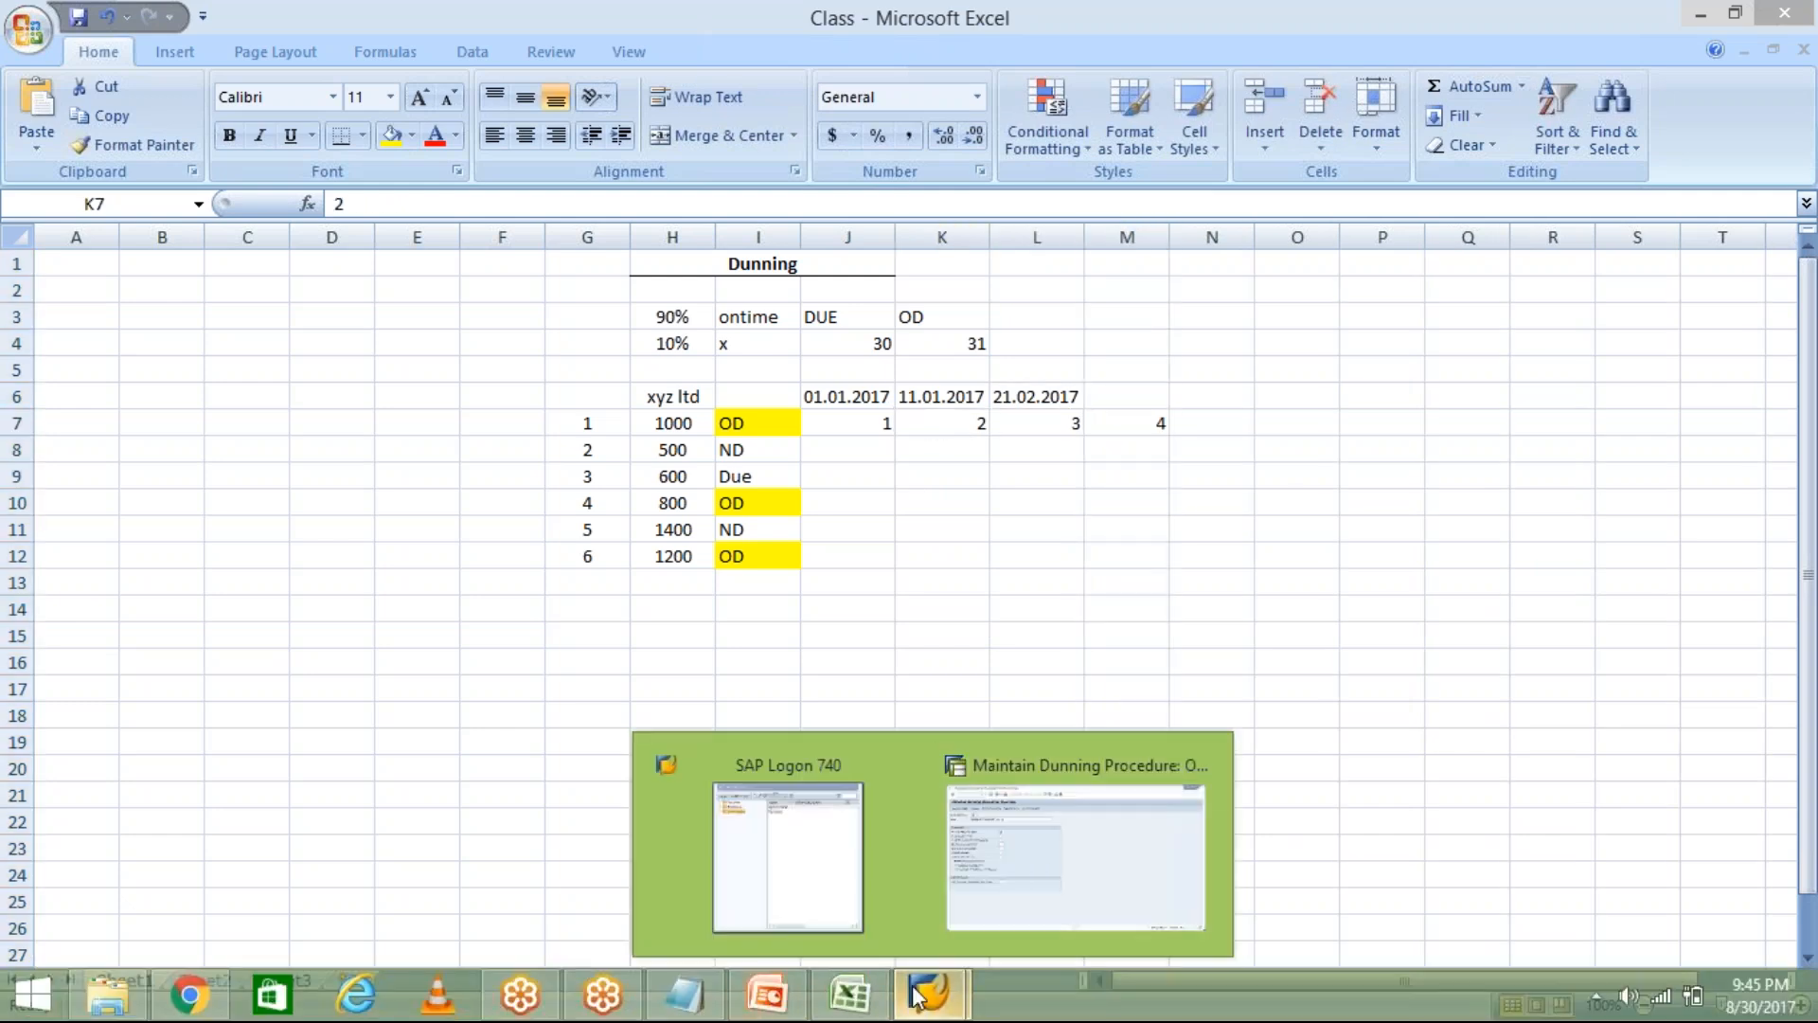
left_click(1039, 862)
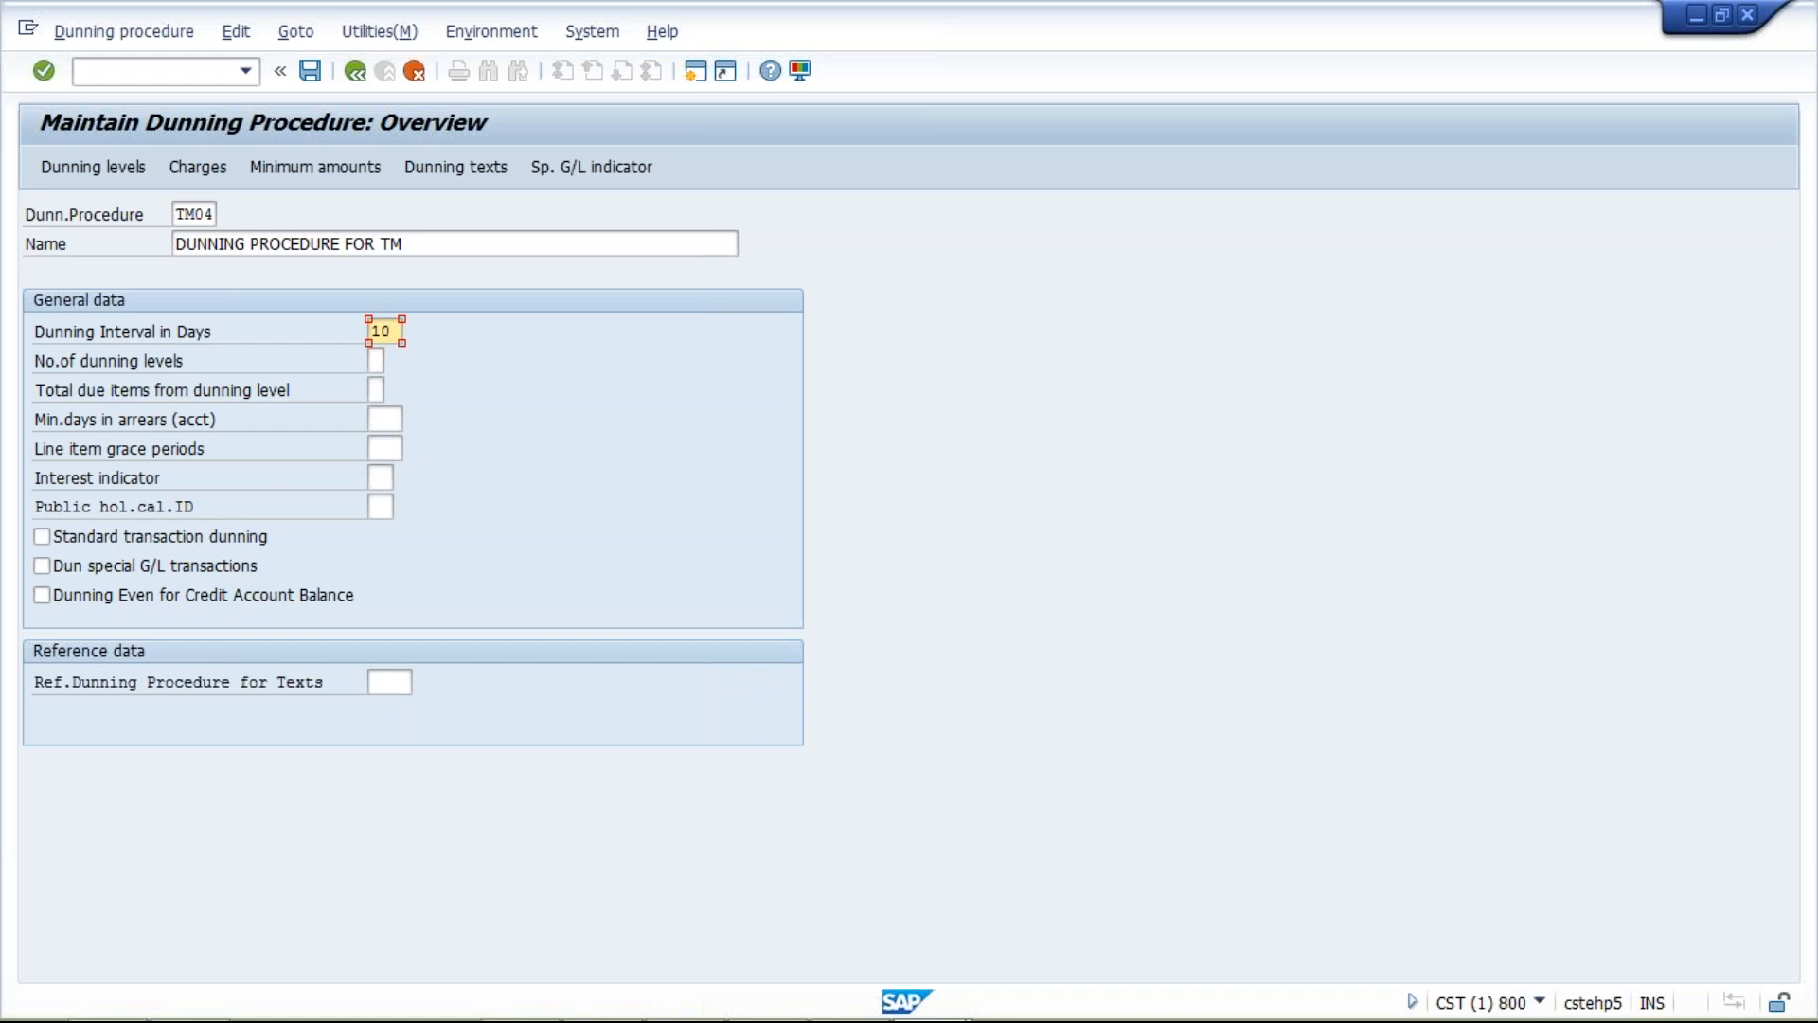
key("Tab")
left_click(852, 999)
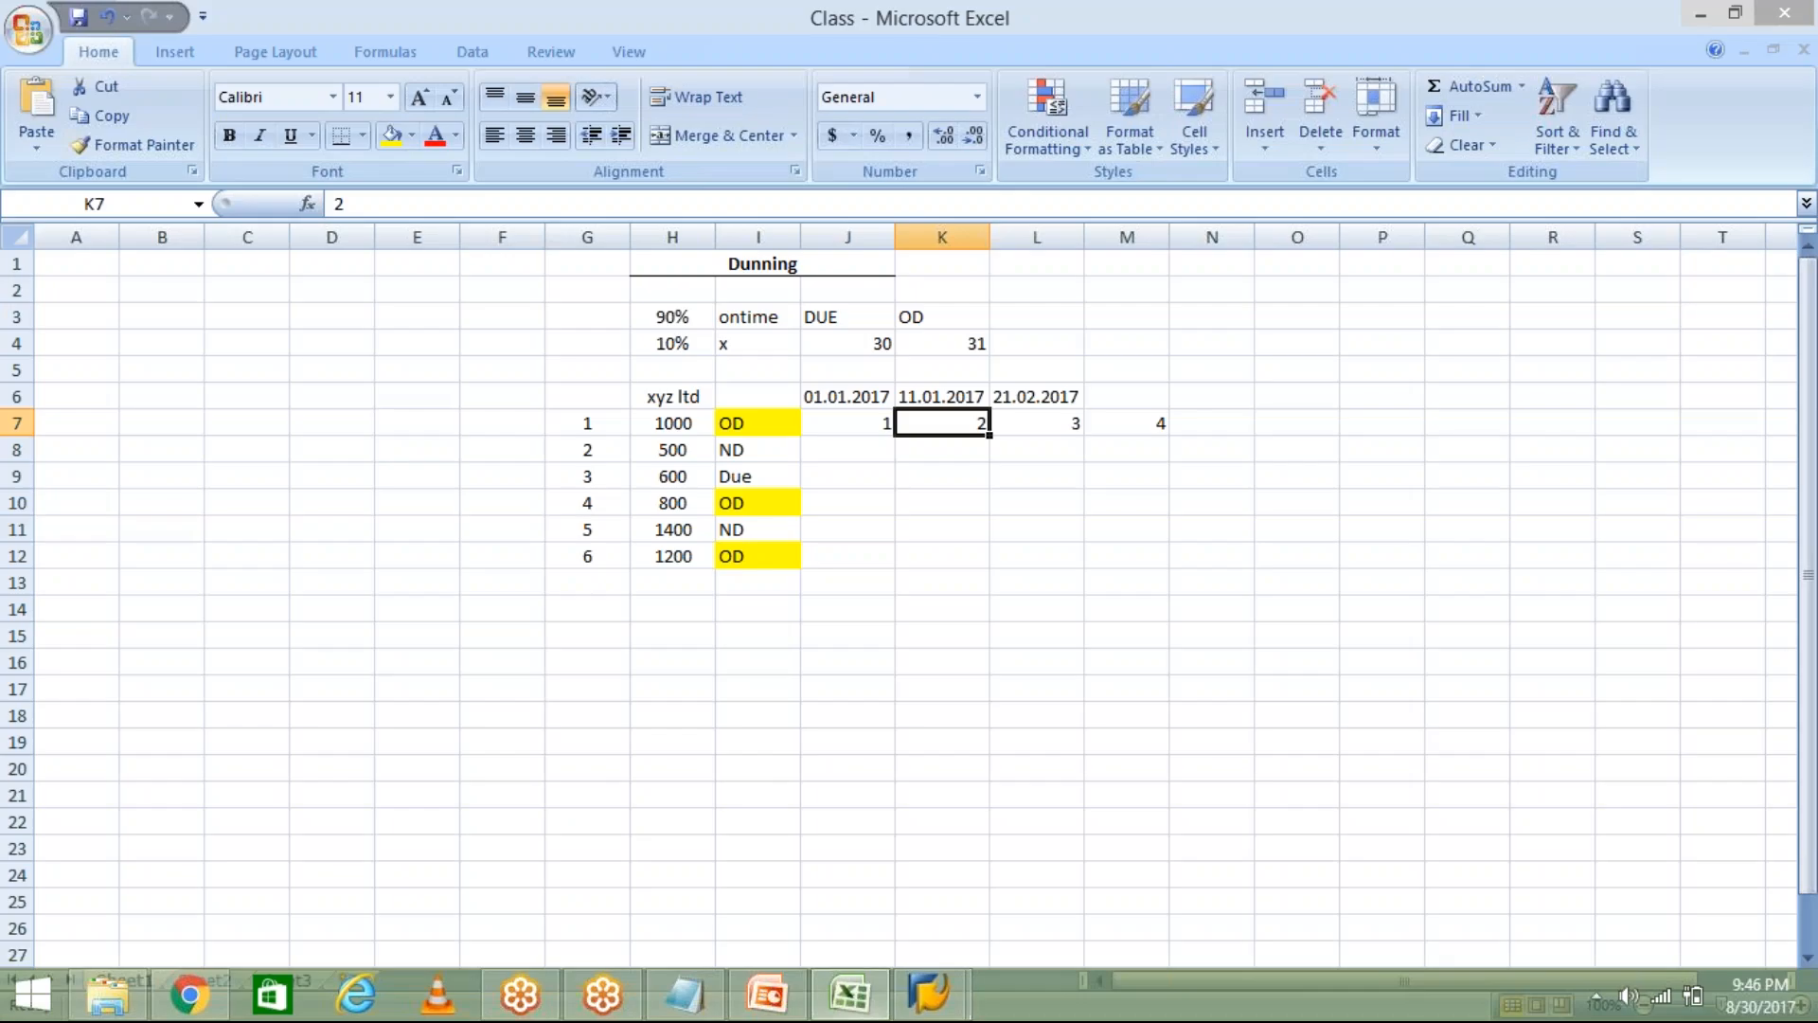
left_click(868, 428)
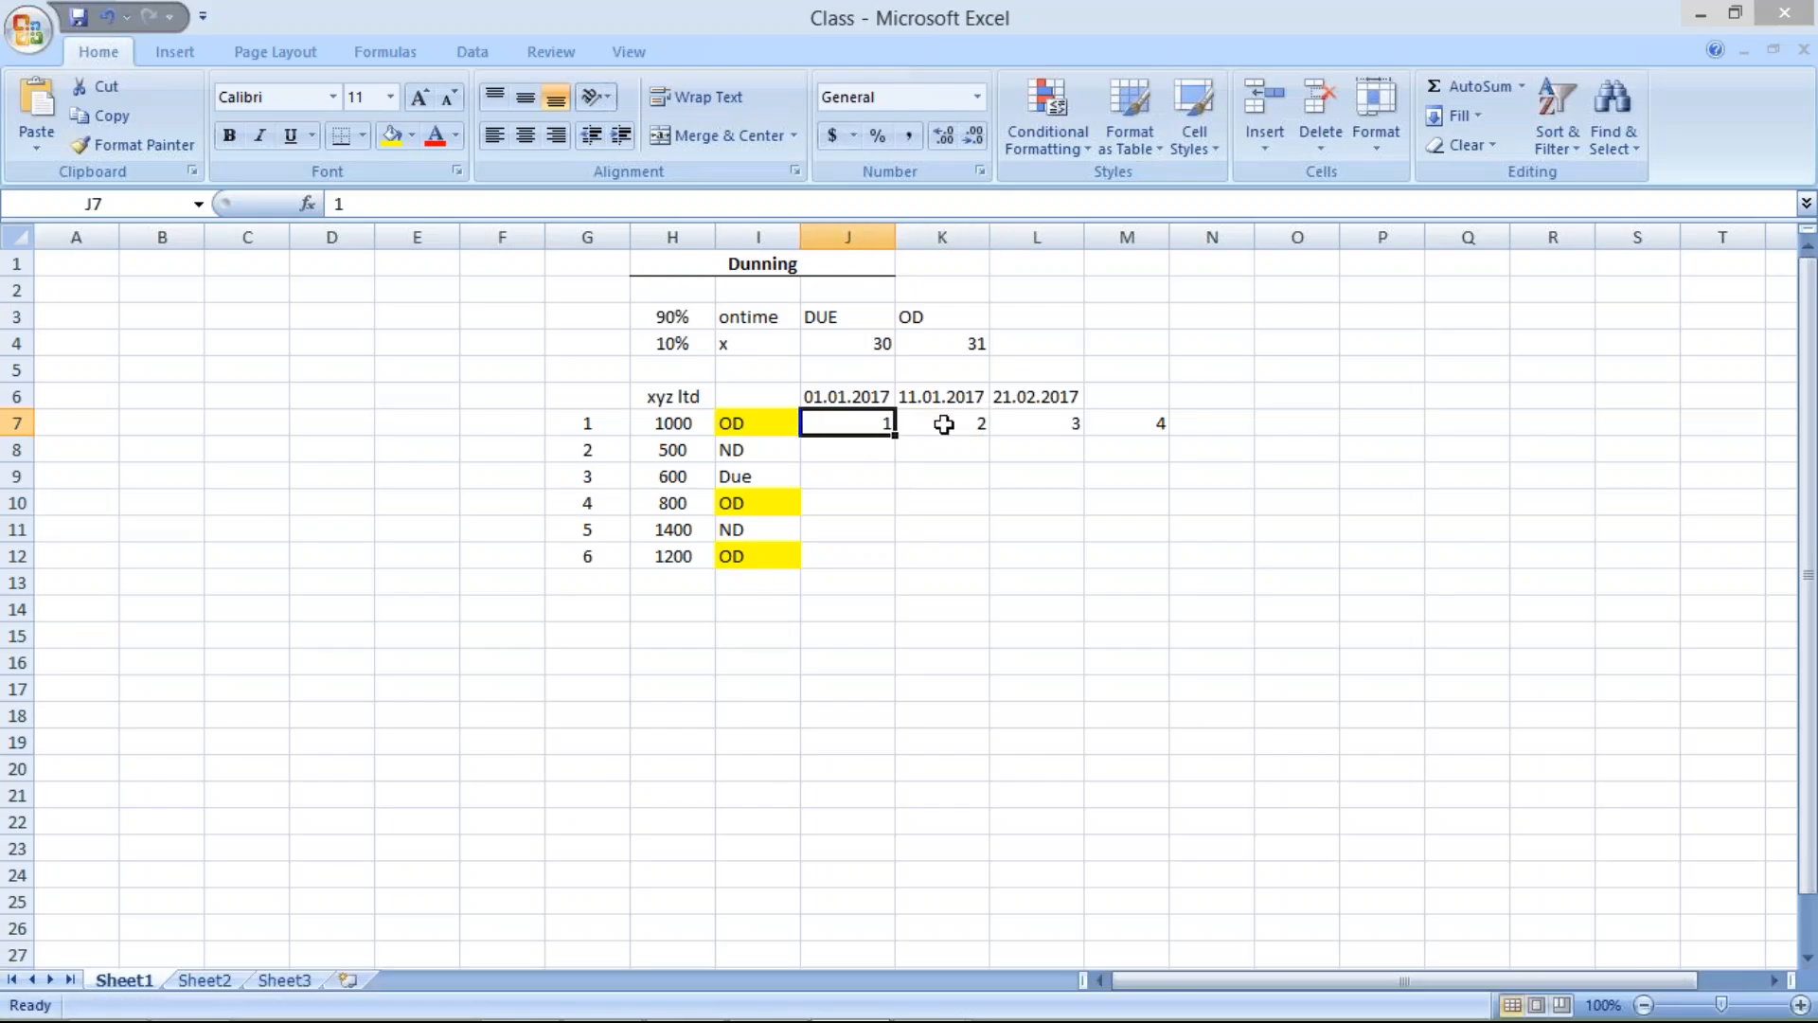
left_click(945, 424)
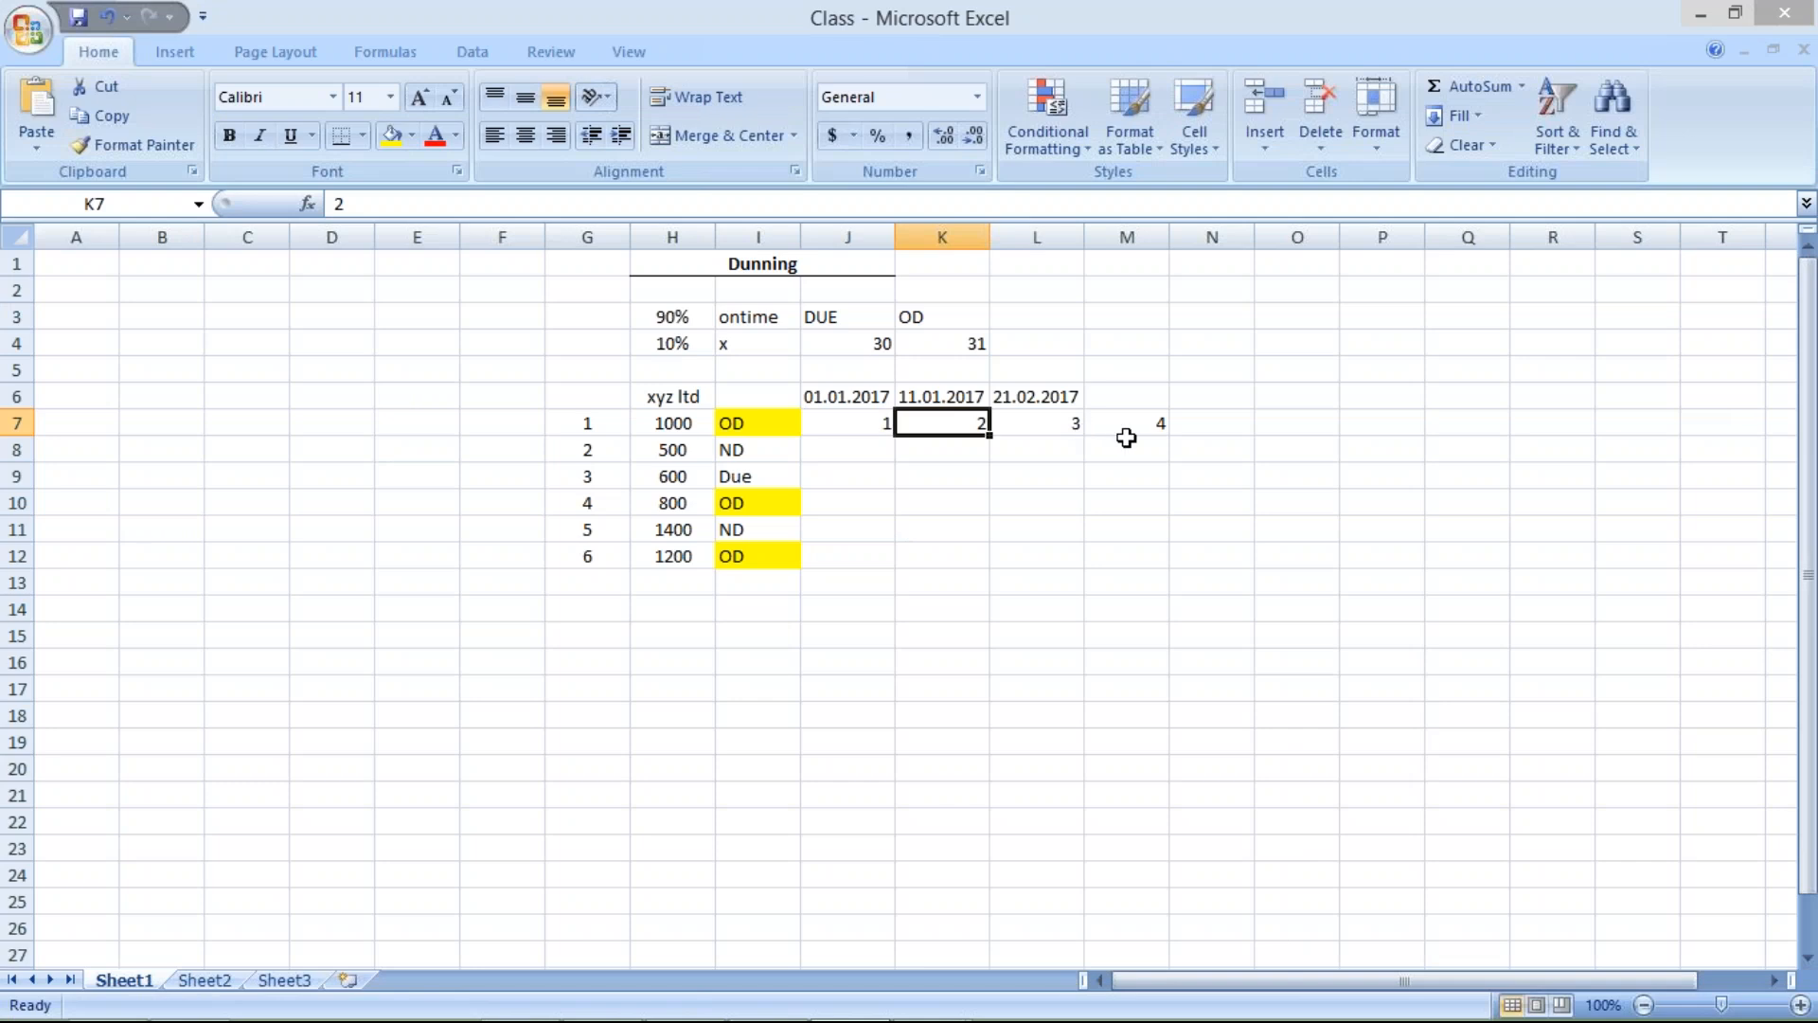
Switch to the dunning procedure overview in SAP and set the number of dunning levels for TM04 to 4
left_click(931, 1002)
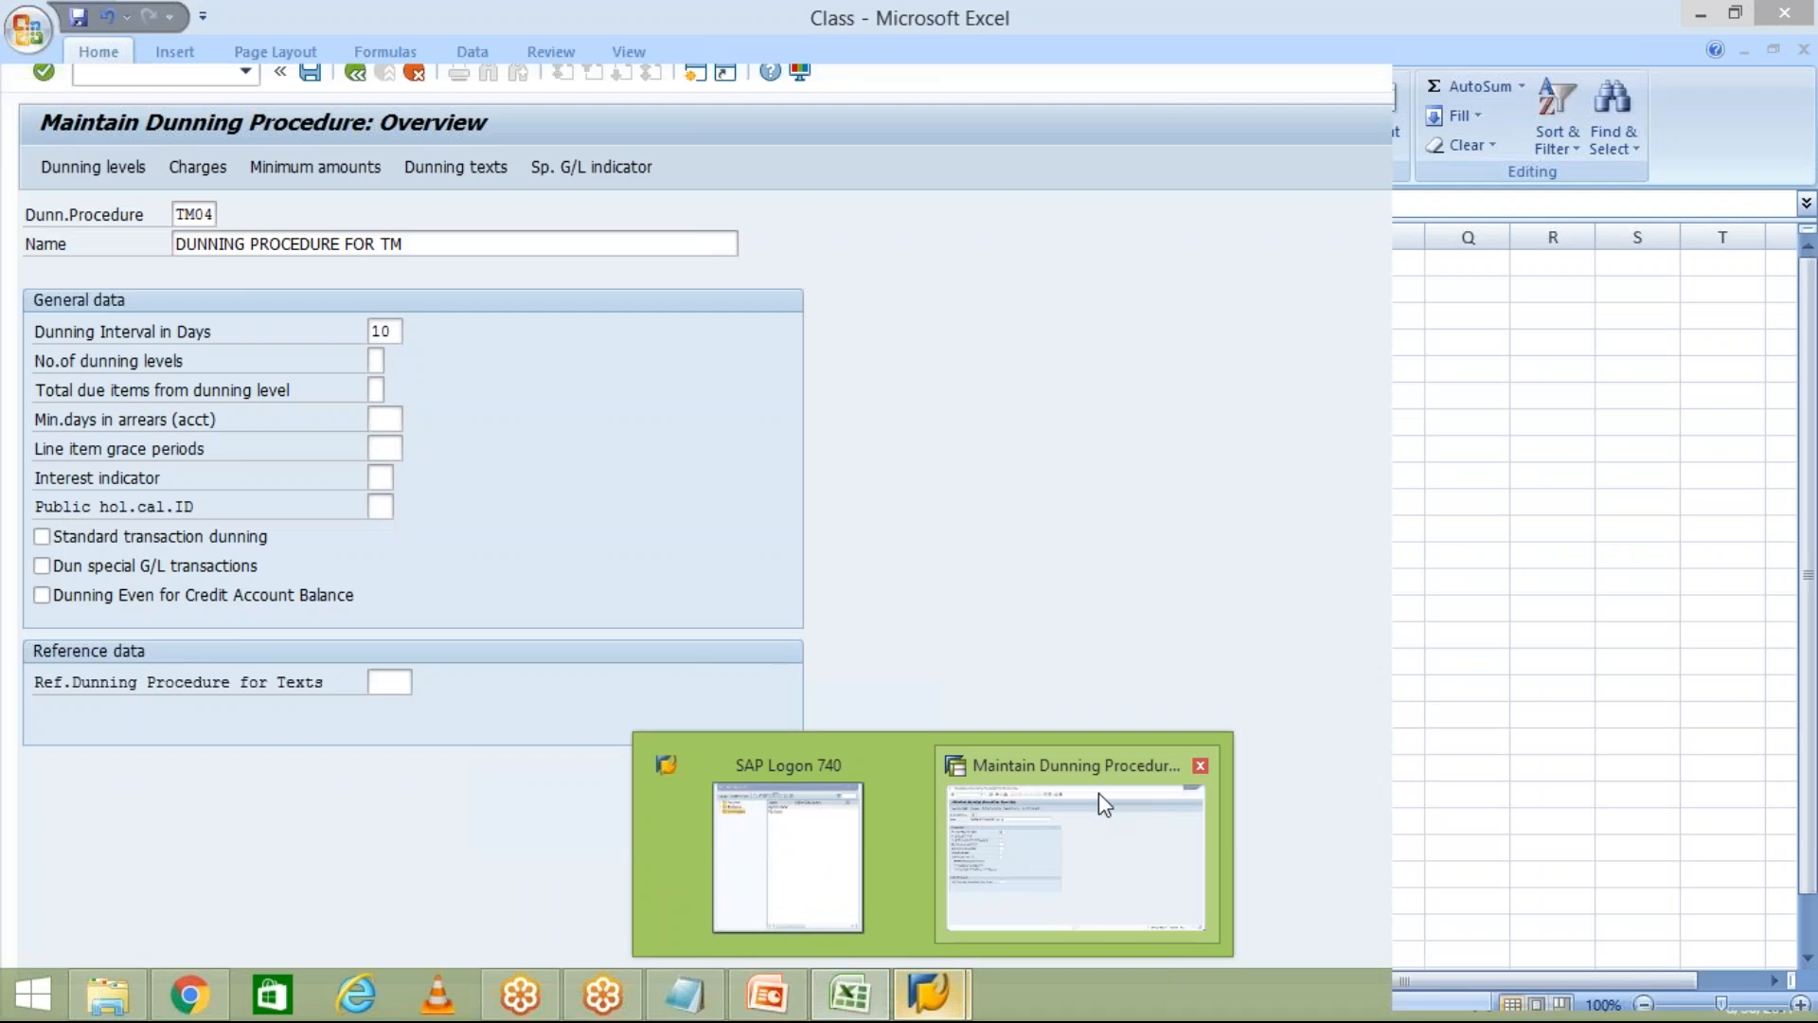
left_click(1103, 803)
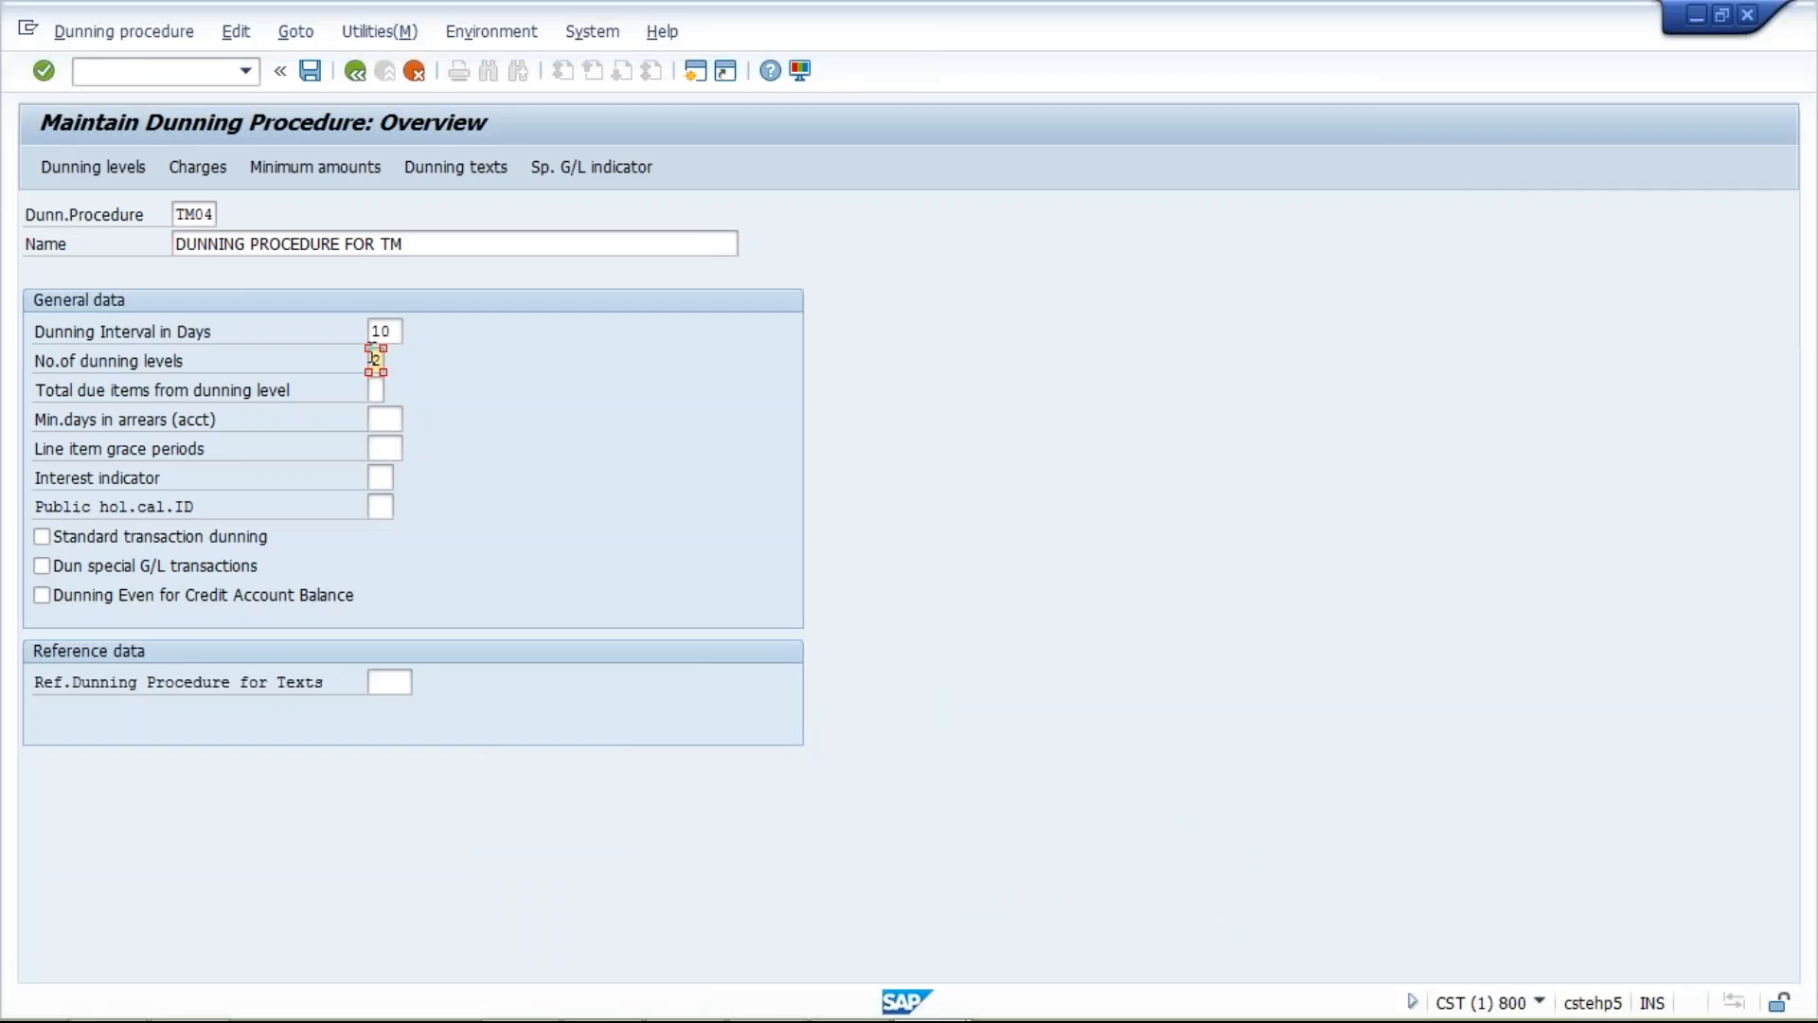
left_click(375, 359)
type("4")
left_click(928, 745)
left_click(399, 331)
left_click(395, 418)
left_click(388, 451)
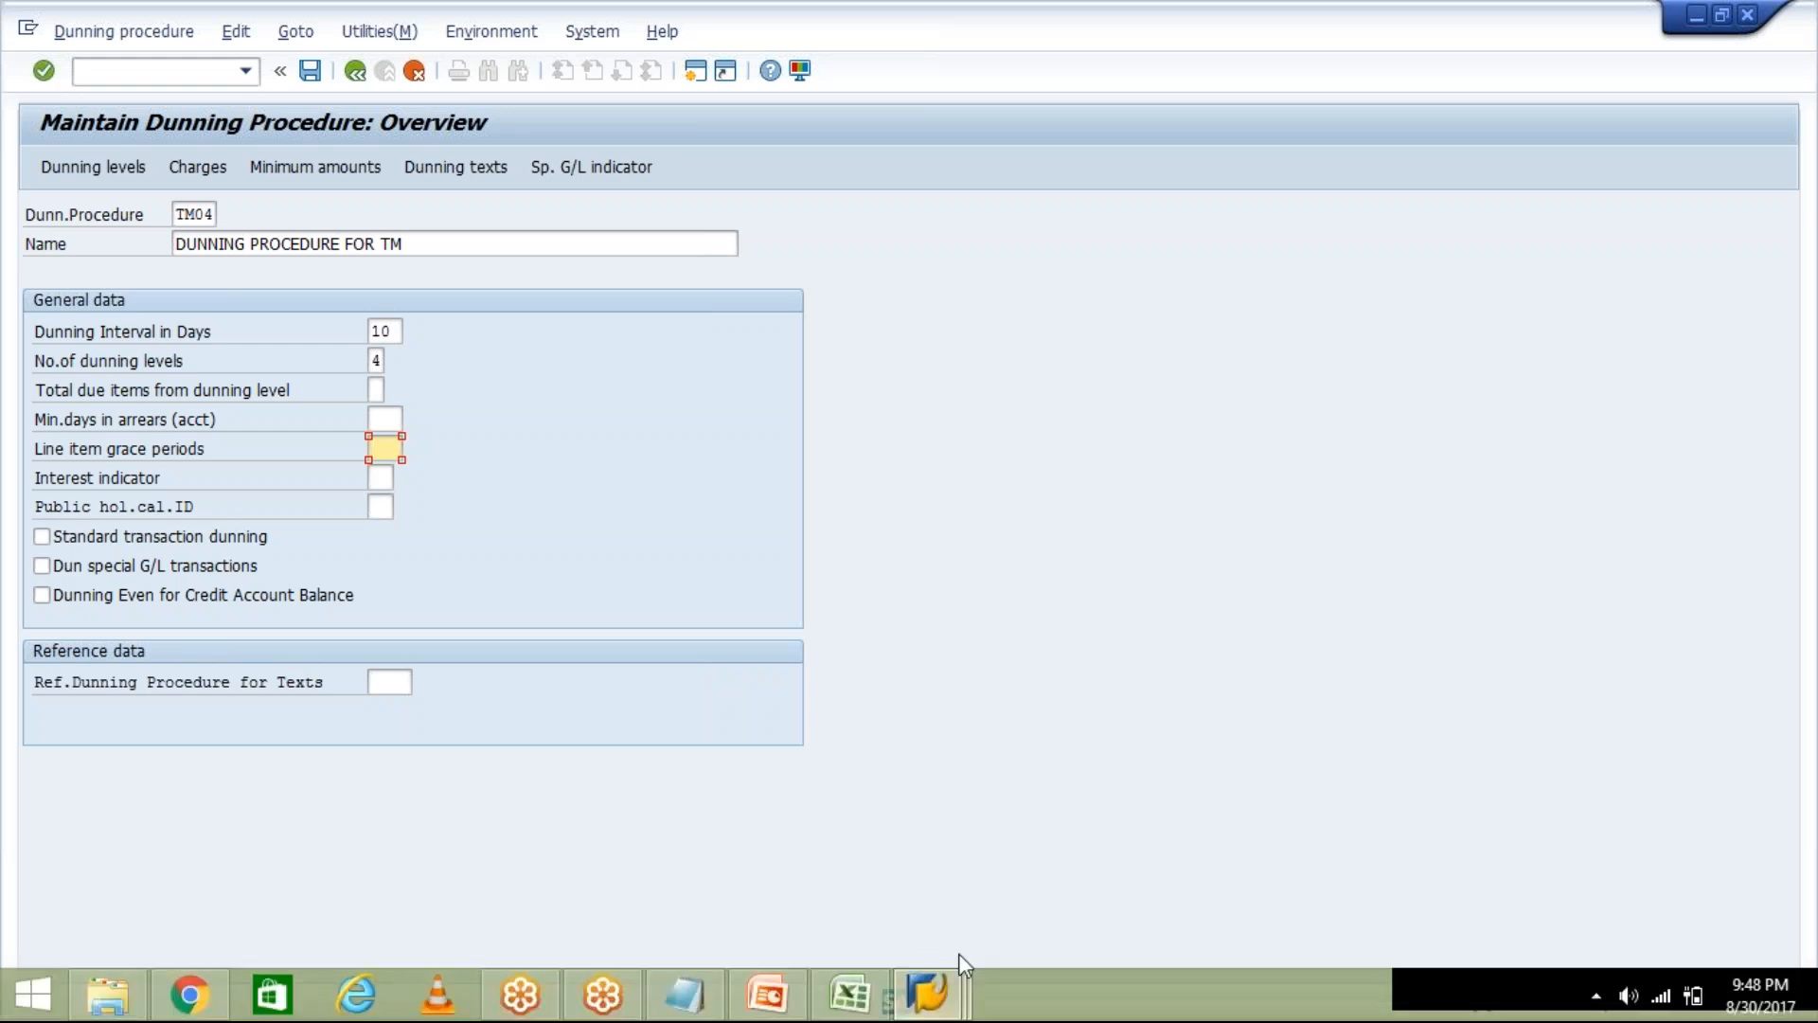
Switch to the Class workbook in Excel, enter the date 01.01.2017 in cell F7 and widen column F to fit it
left_click(862, 990)
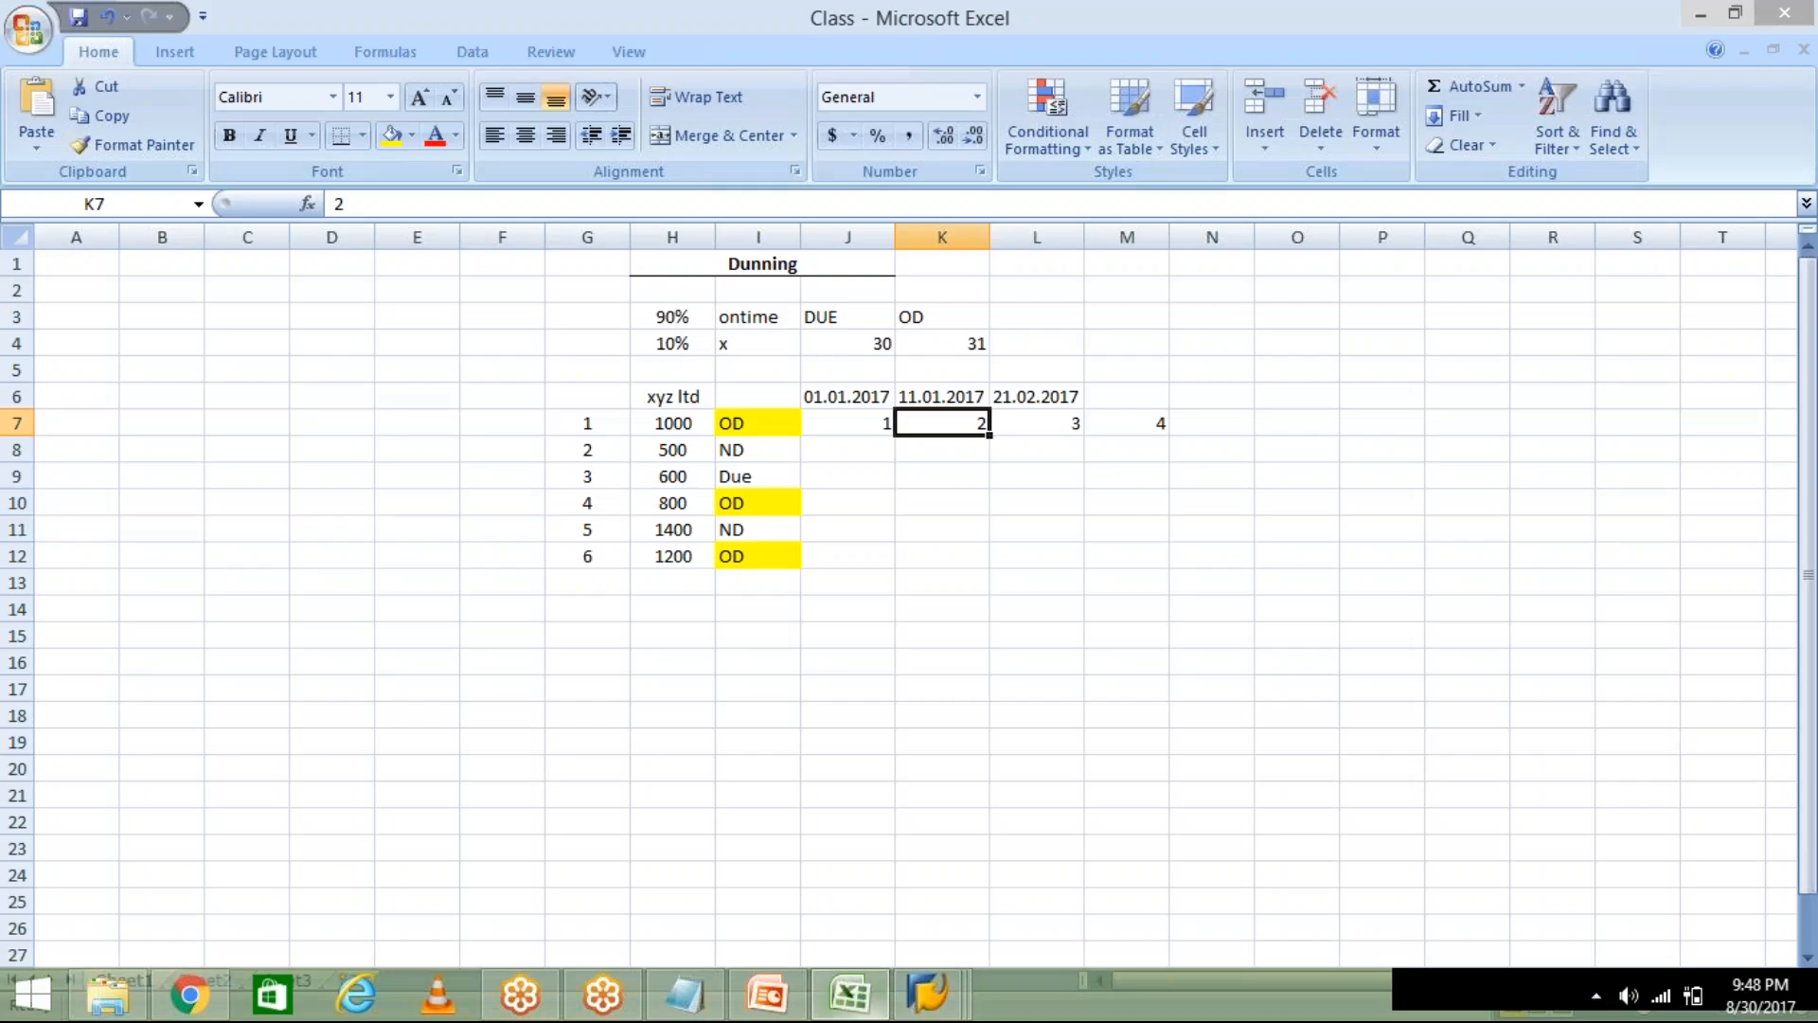
left_click(940, 504)
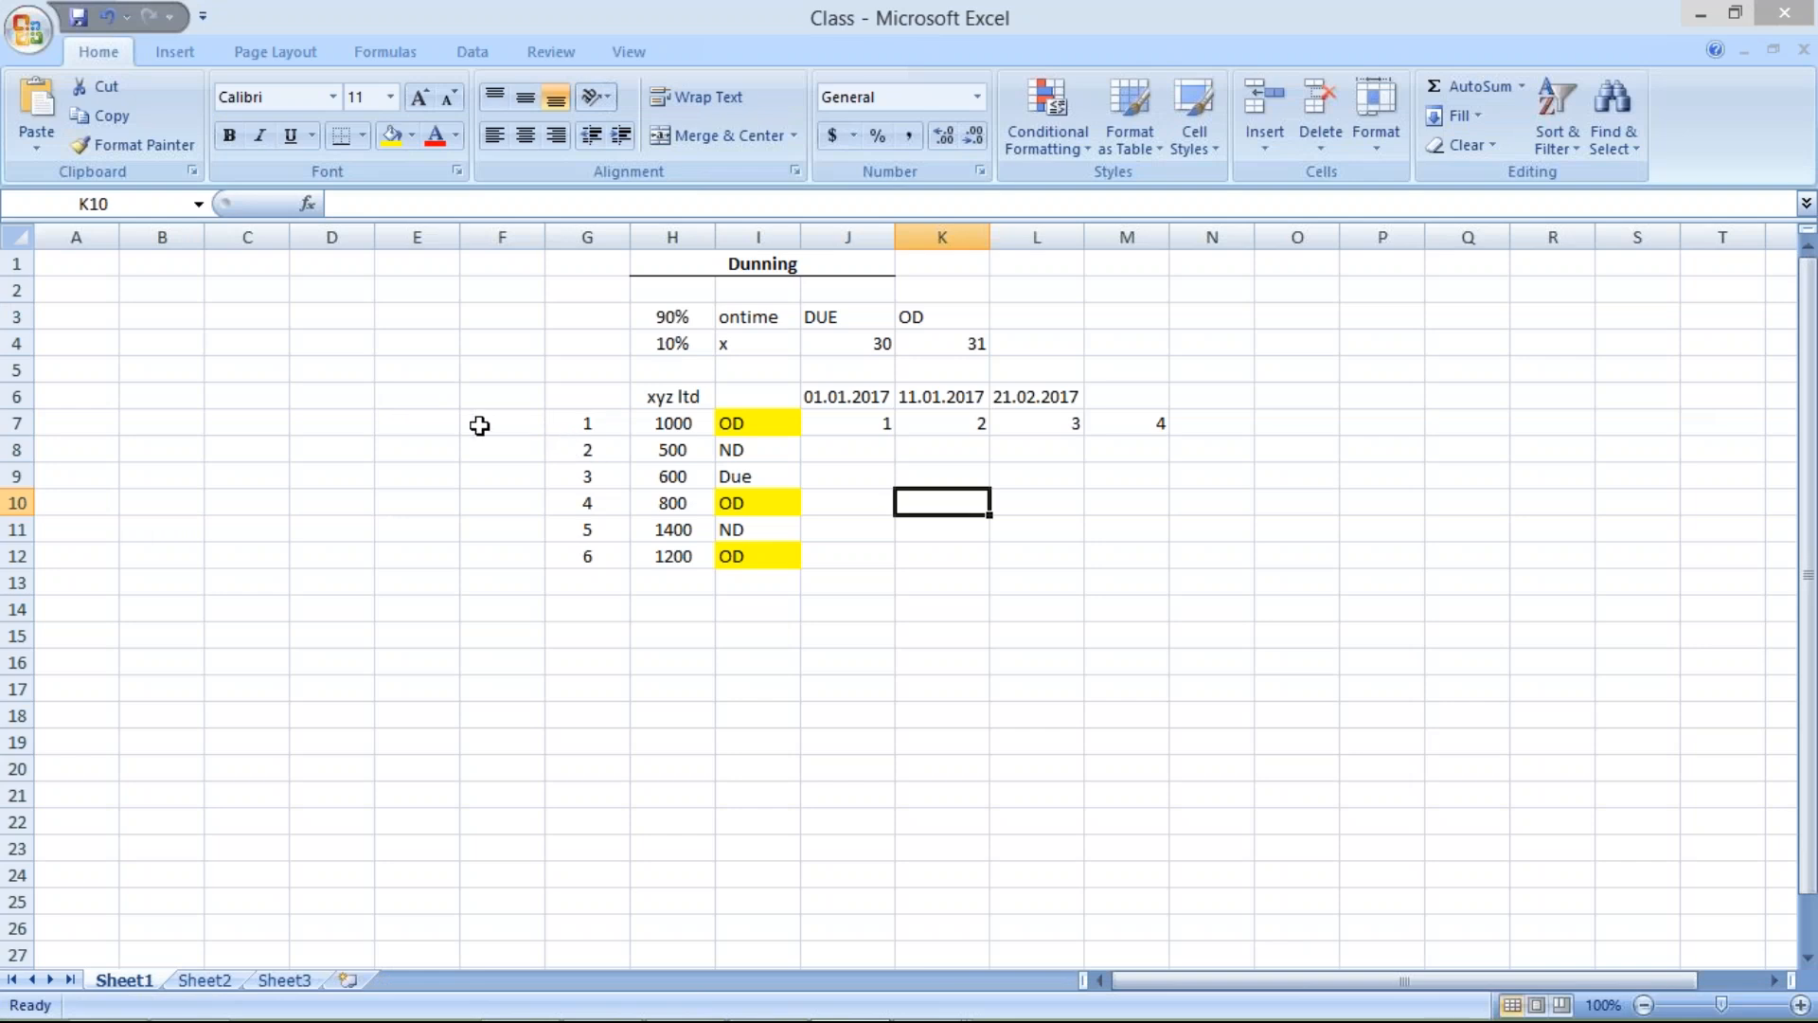
left_click(677, 427)
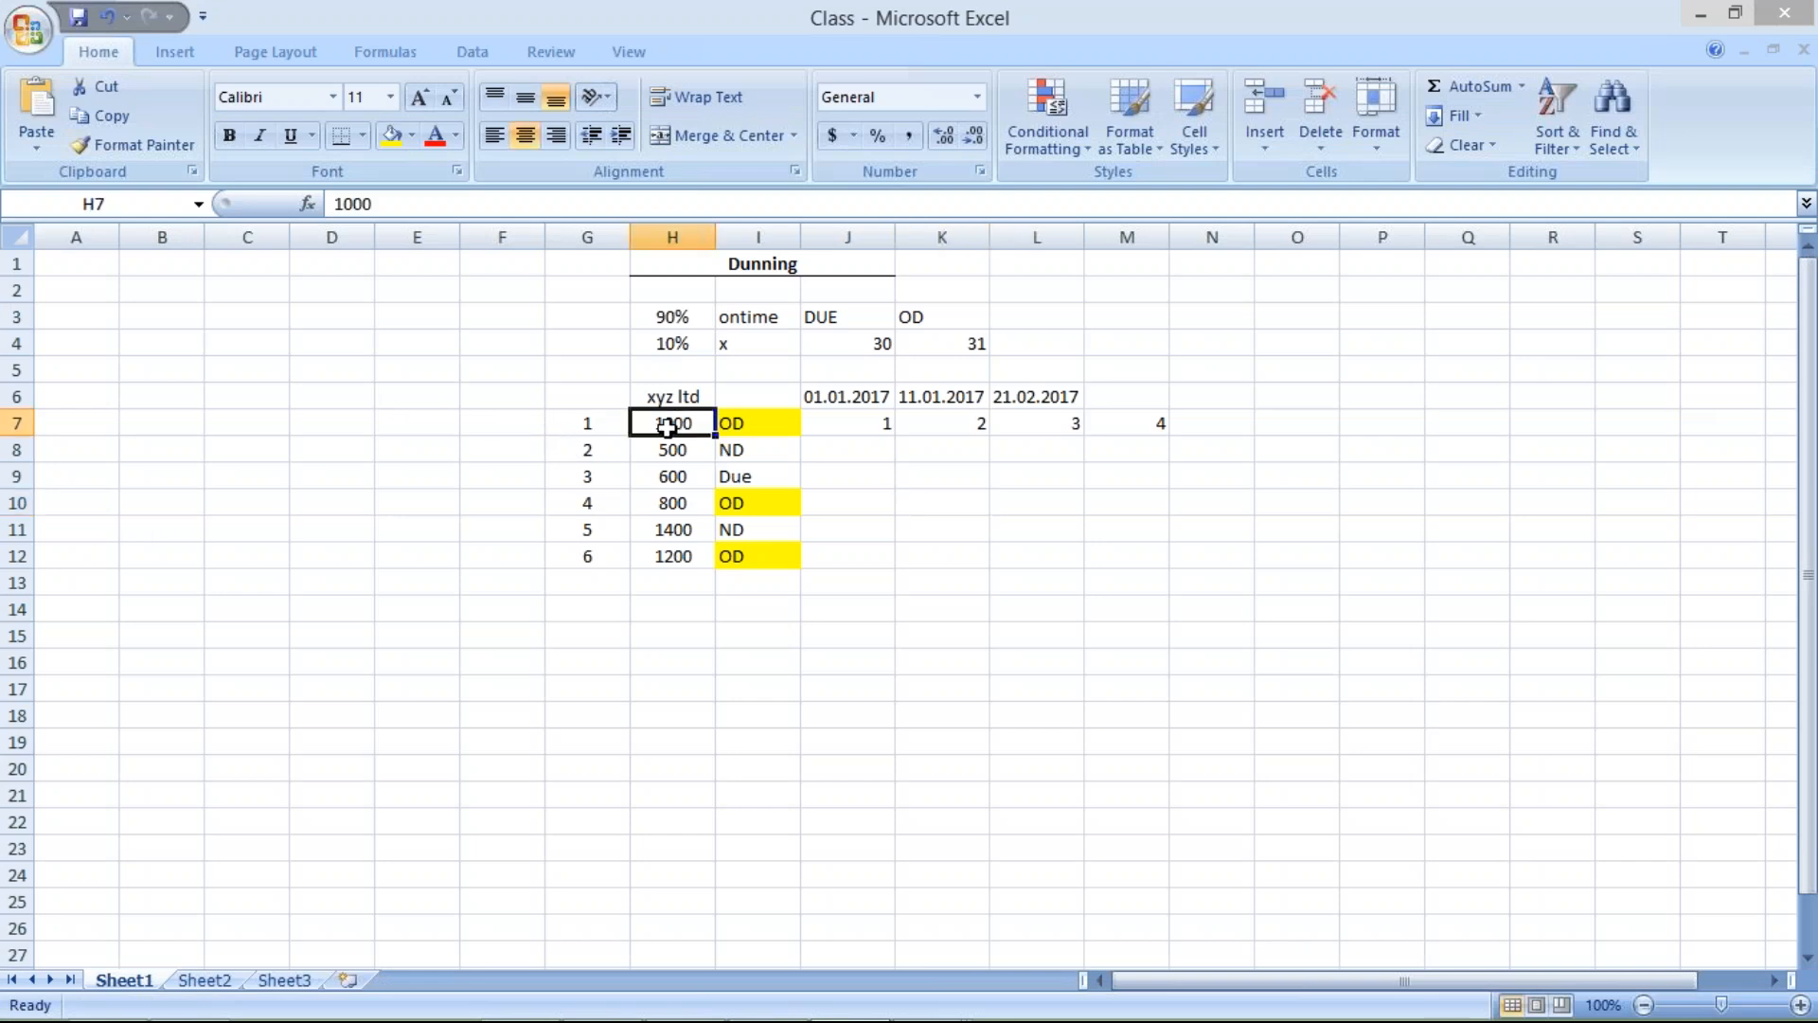
left_click(476, 430)
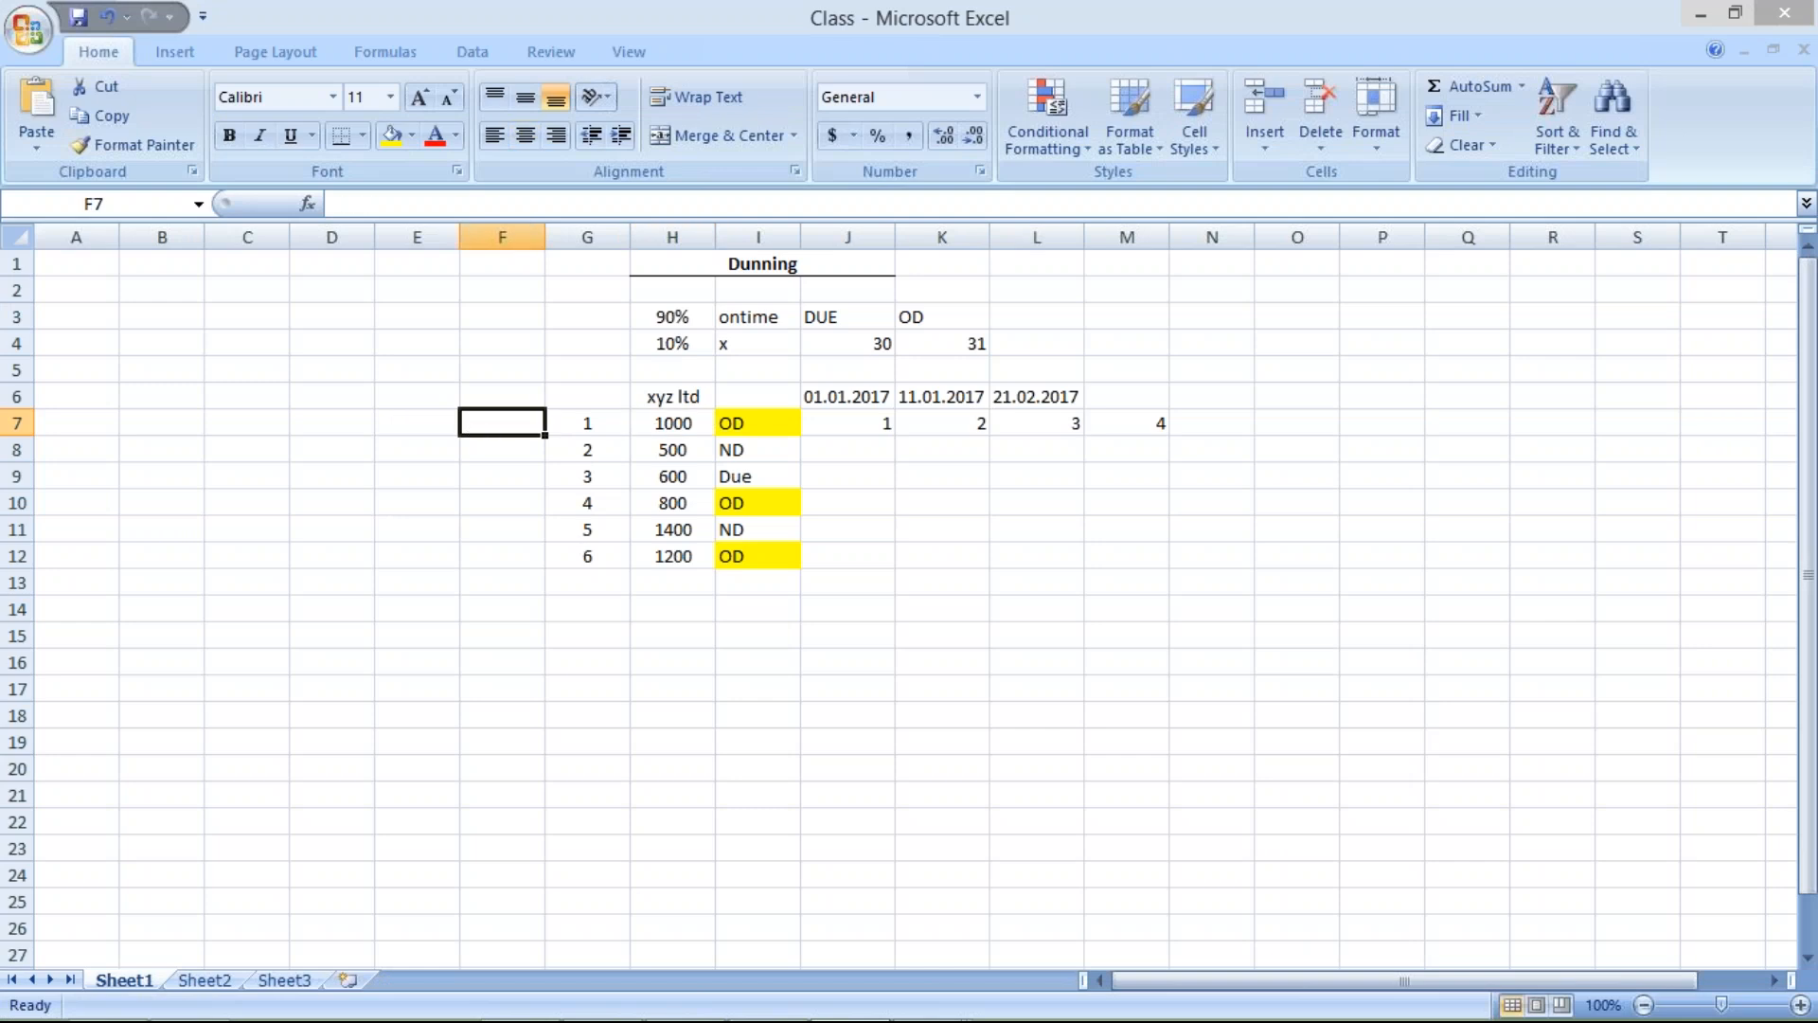
type("01")
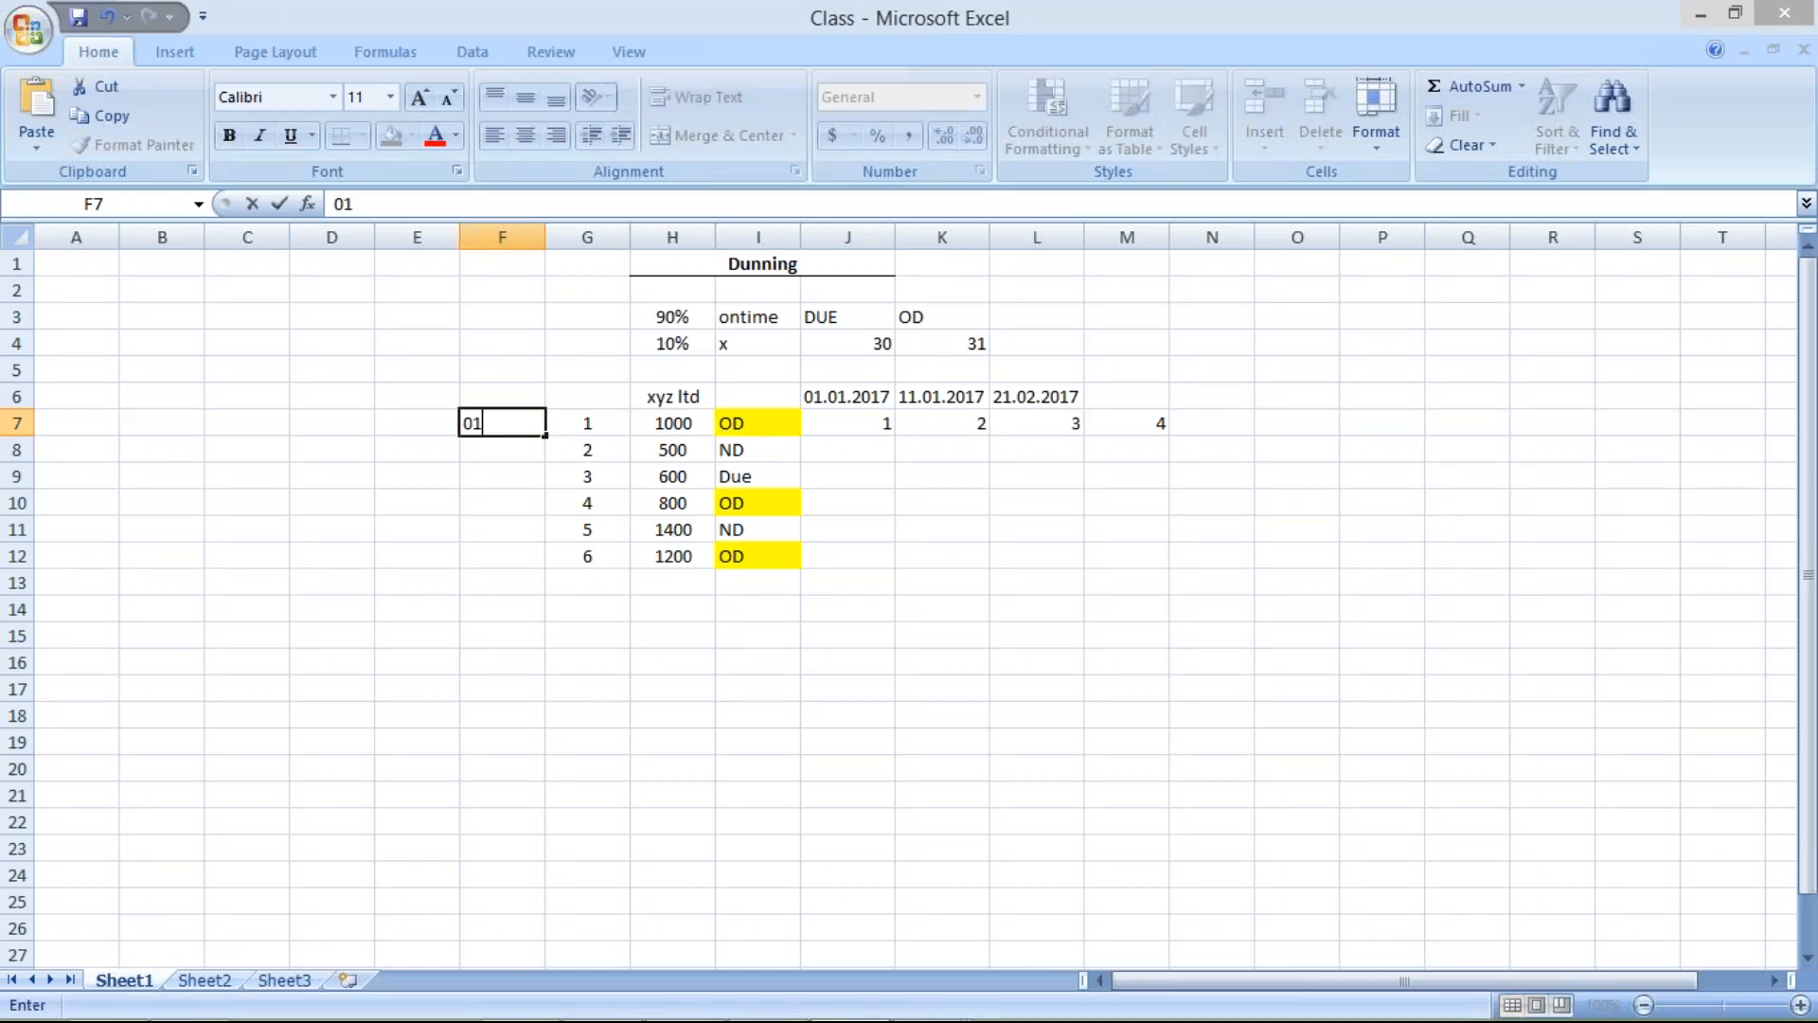
key("Return")
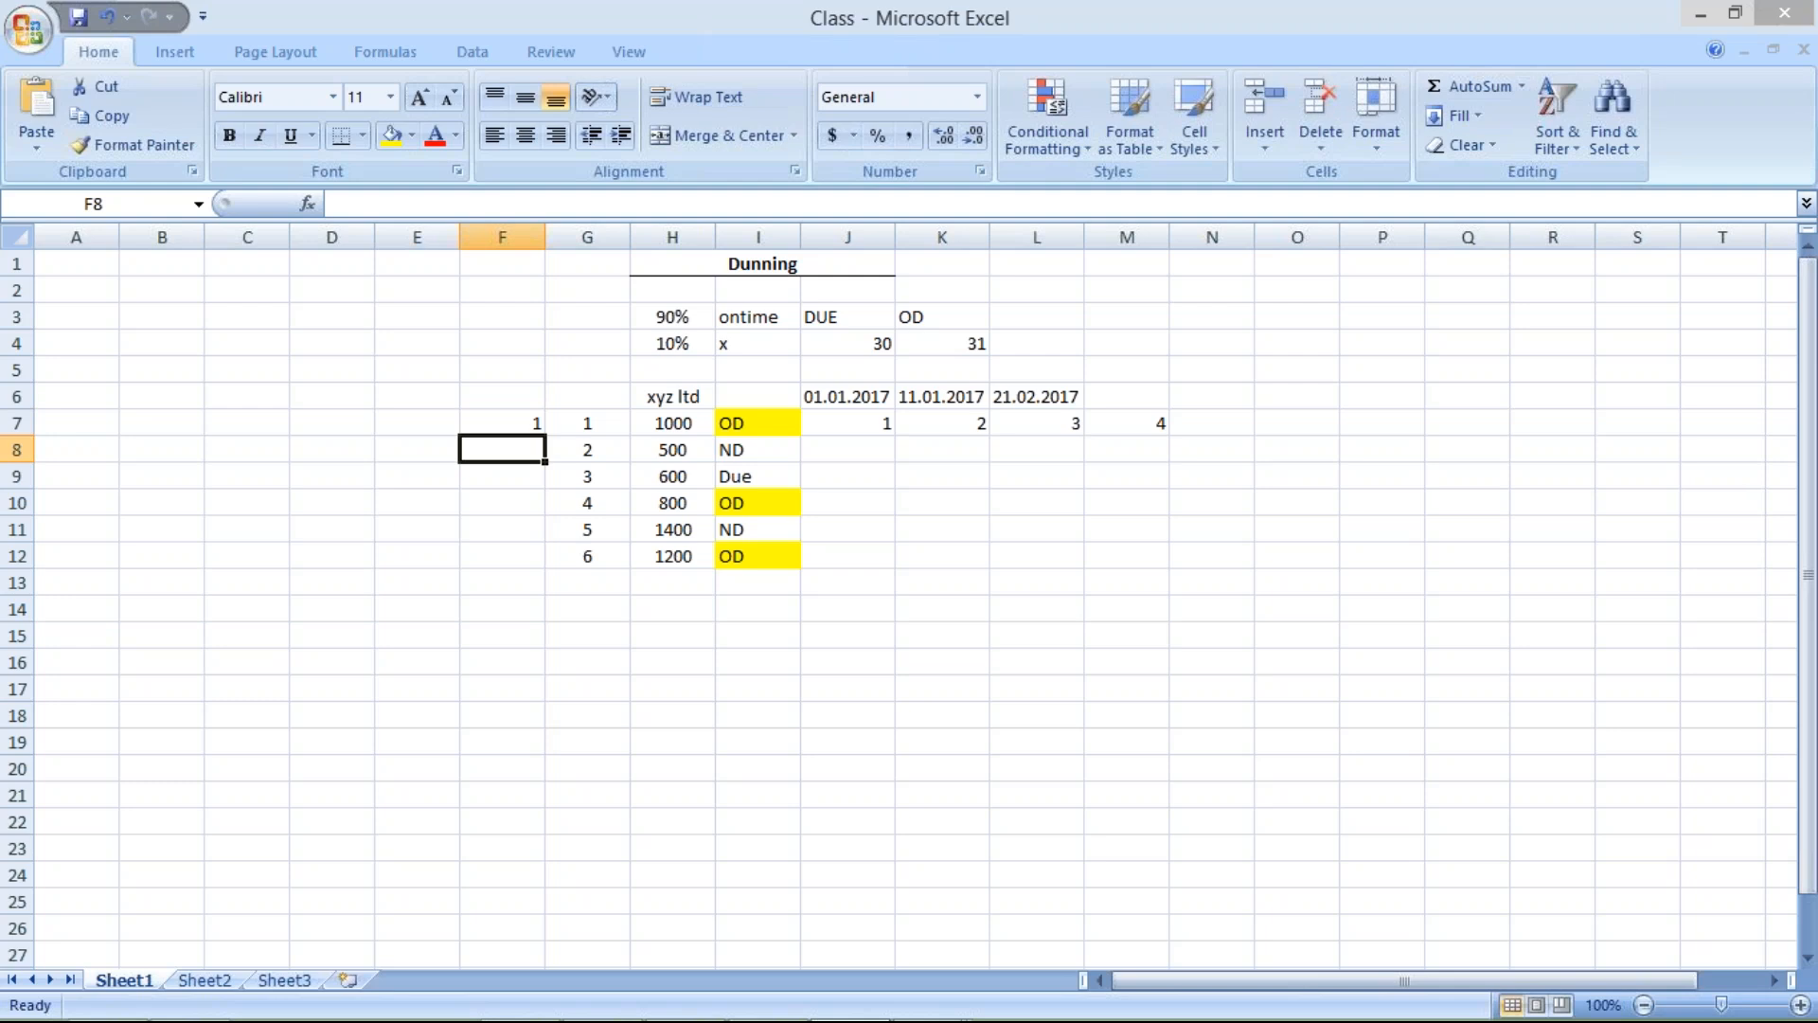
left_click(480, 421)
type("01.01.2017")
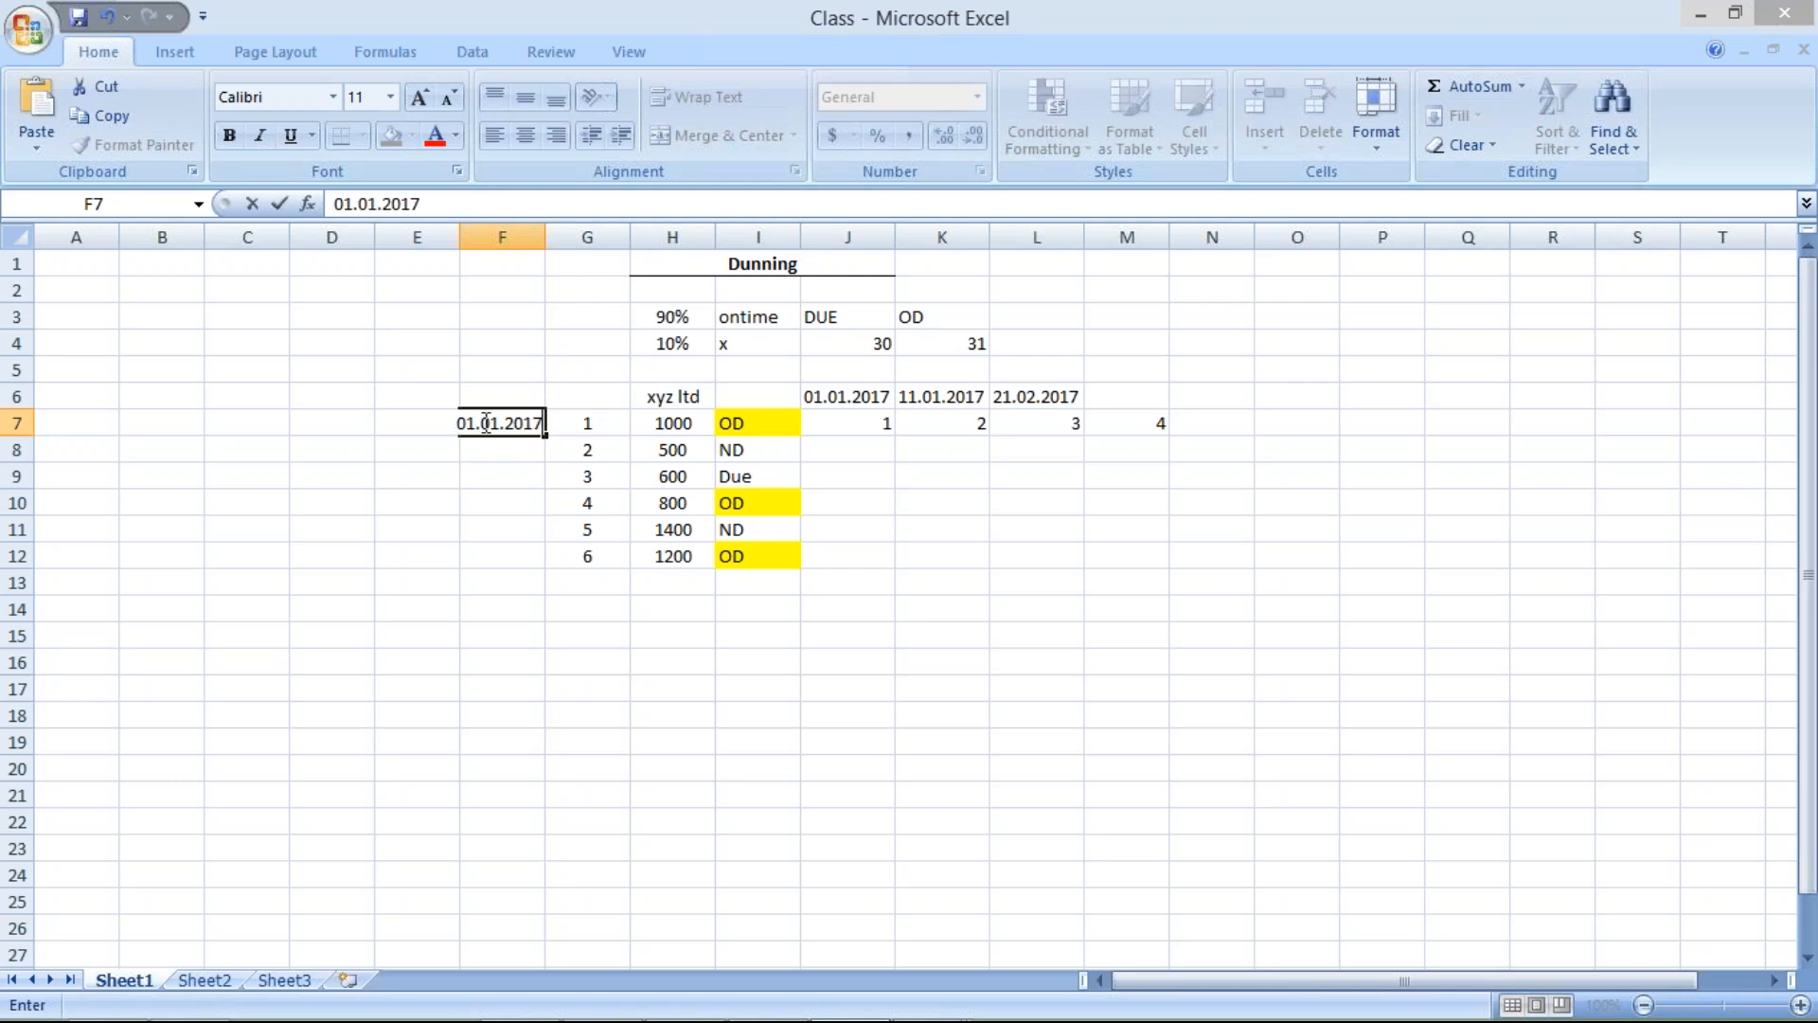
left_click(568, 422)
left_click_drag(543, 233, 555, 233)
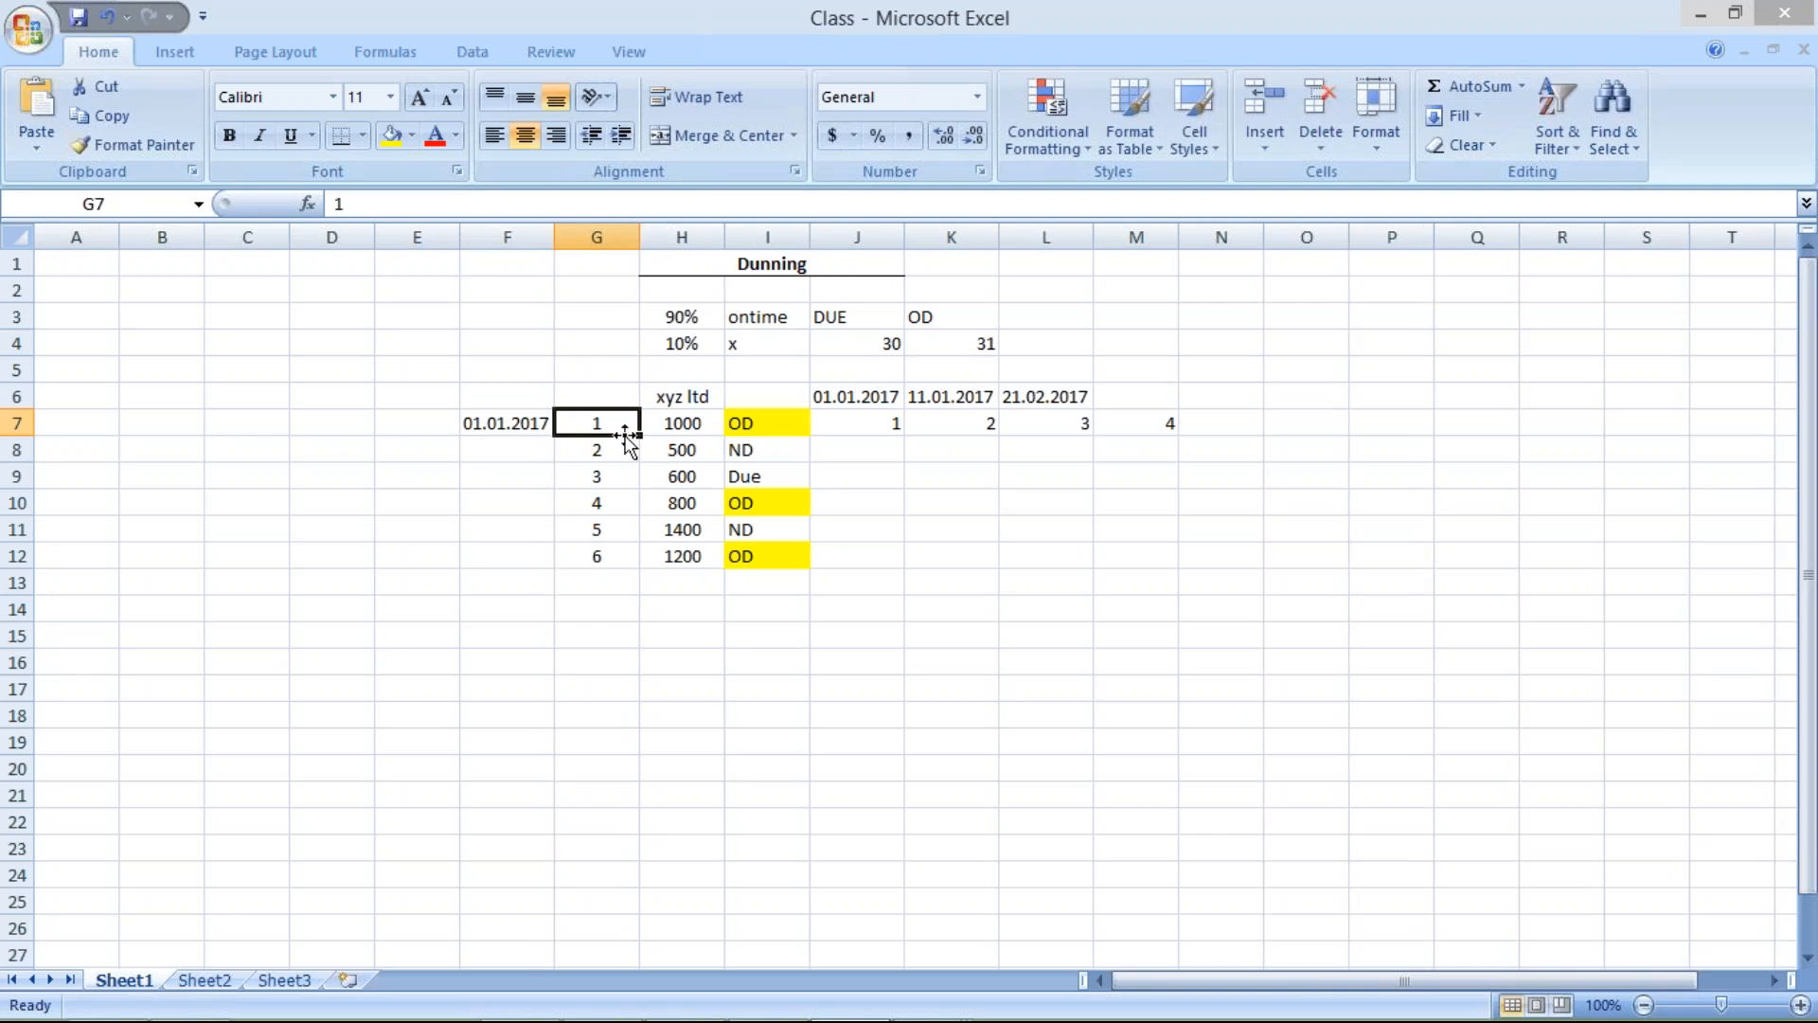
Replace the serial number in cell G7 with the date 30.01.2017 and widen column G to fit it
type("30.0")
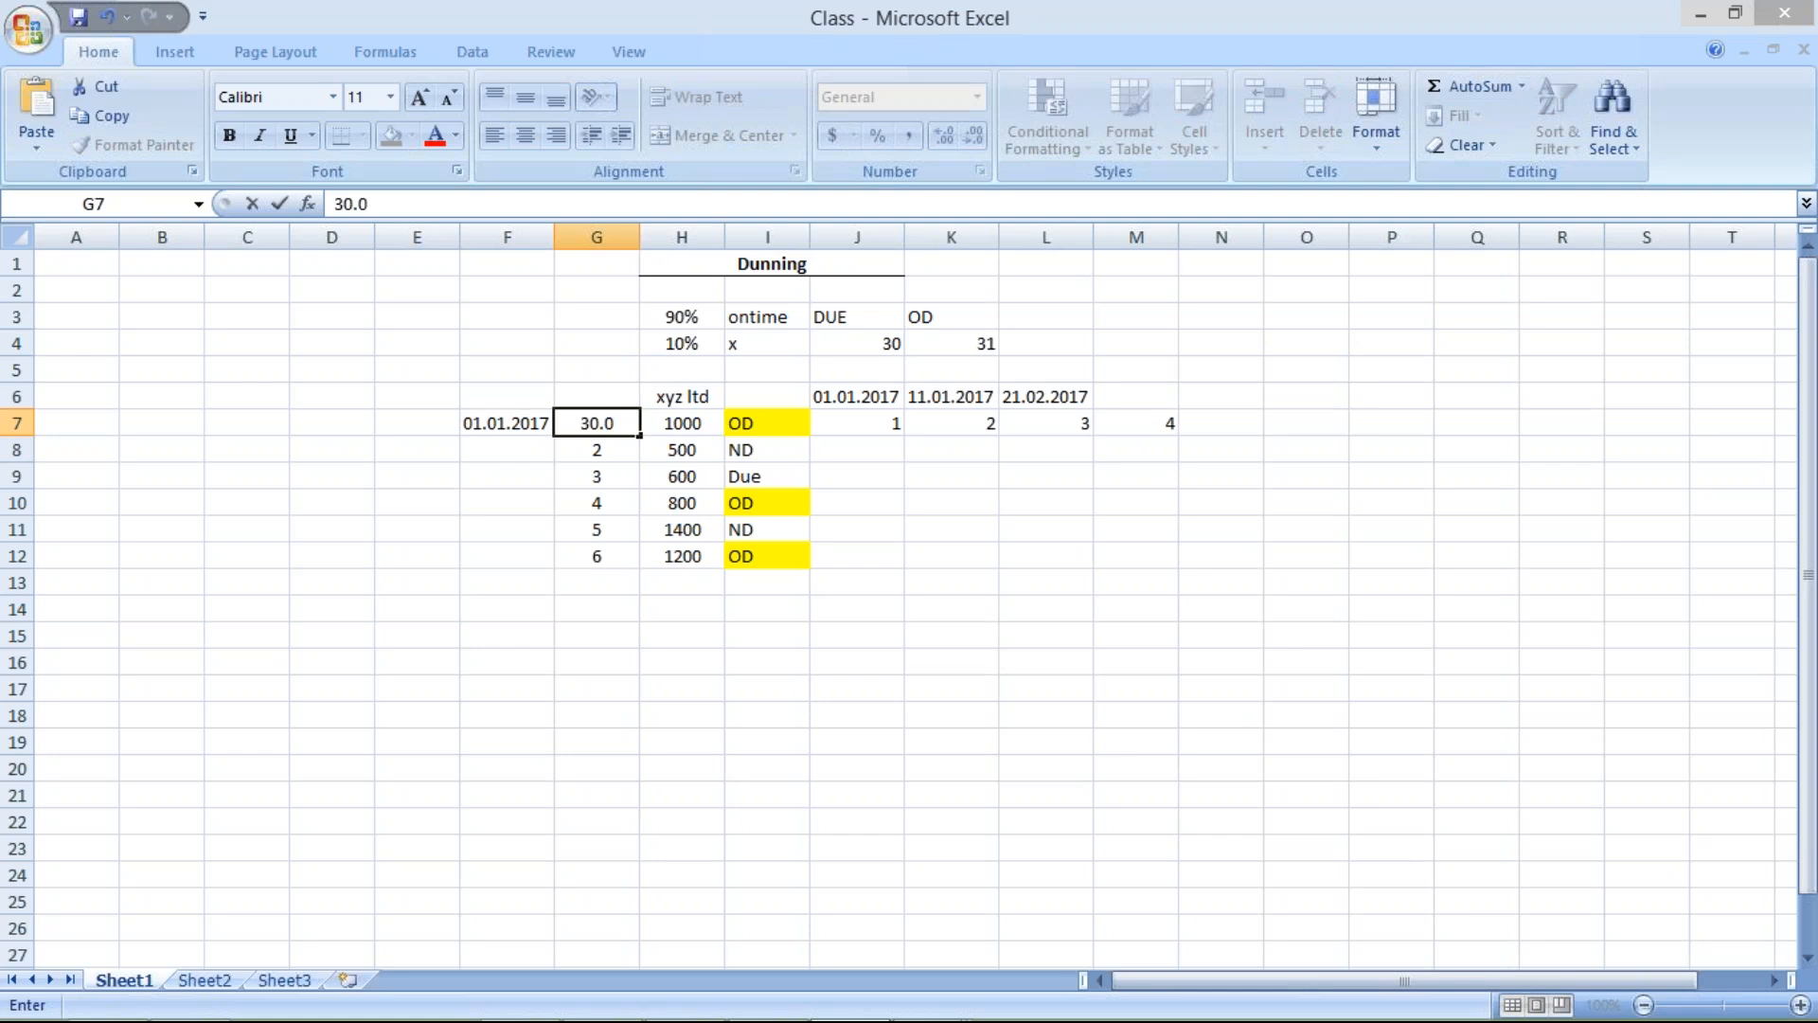
type("12017")
left_click(601, 423)
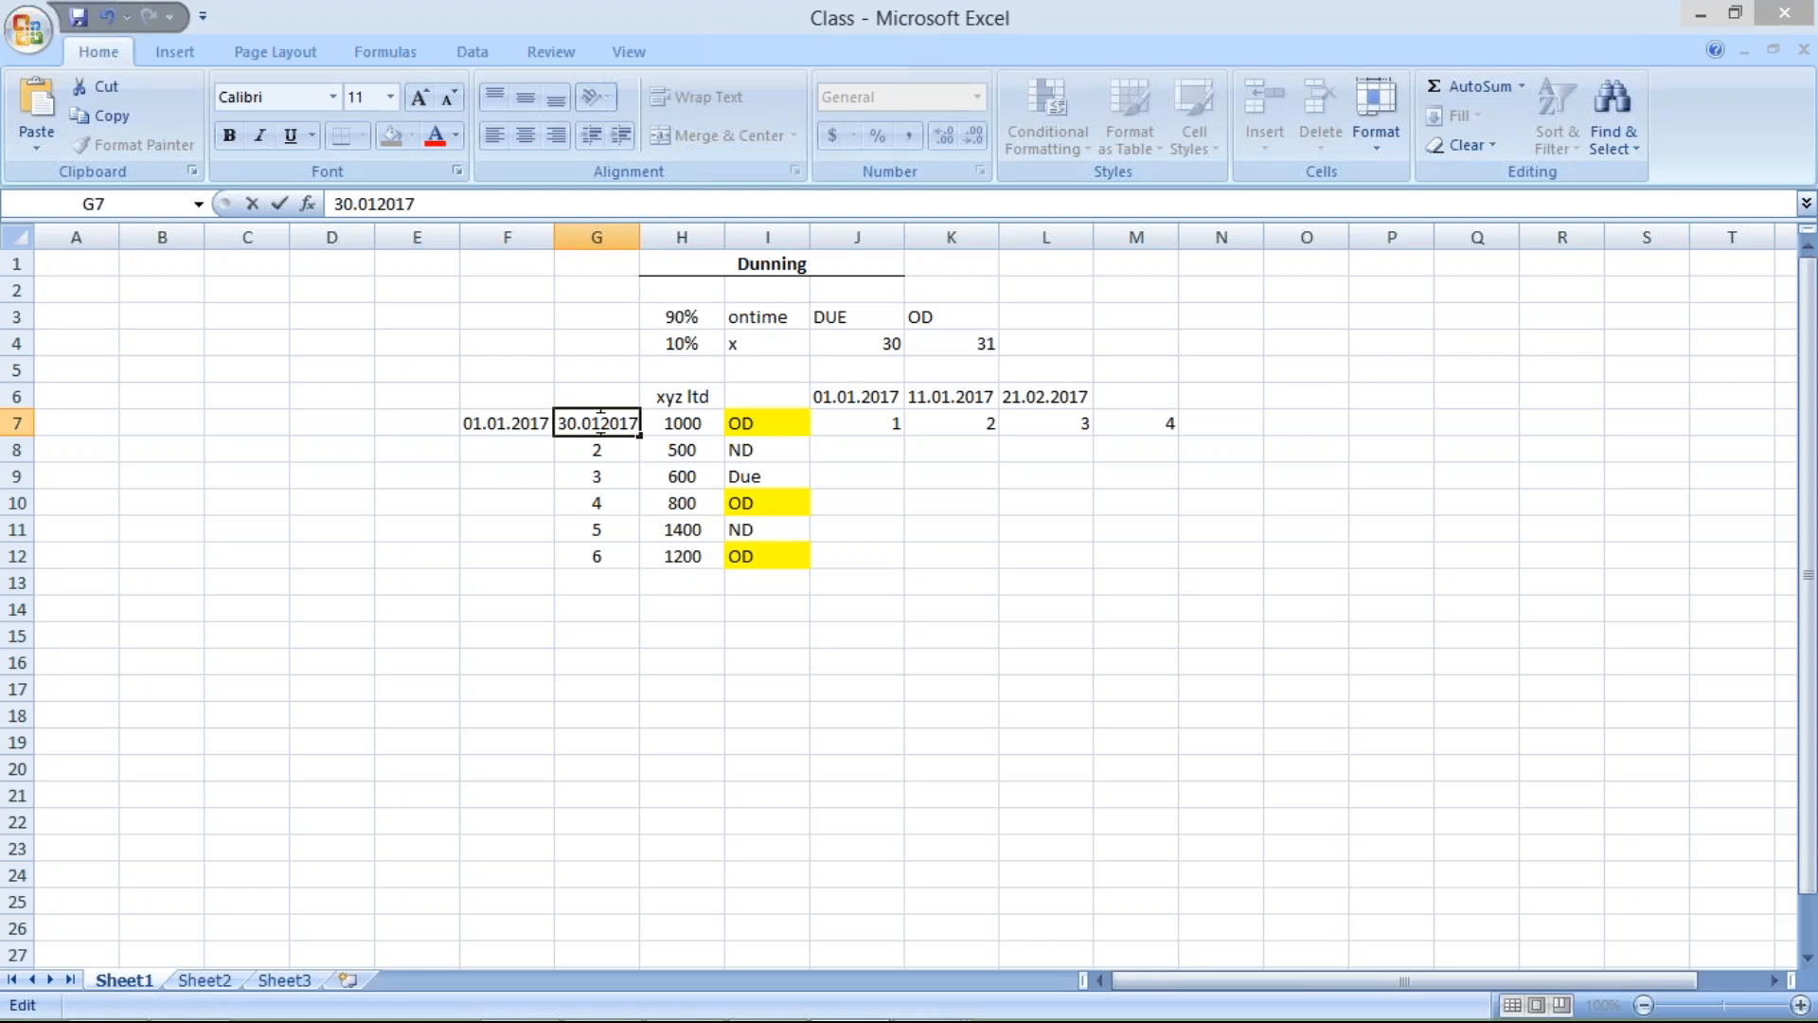
type(".")
key("Return")
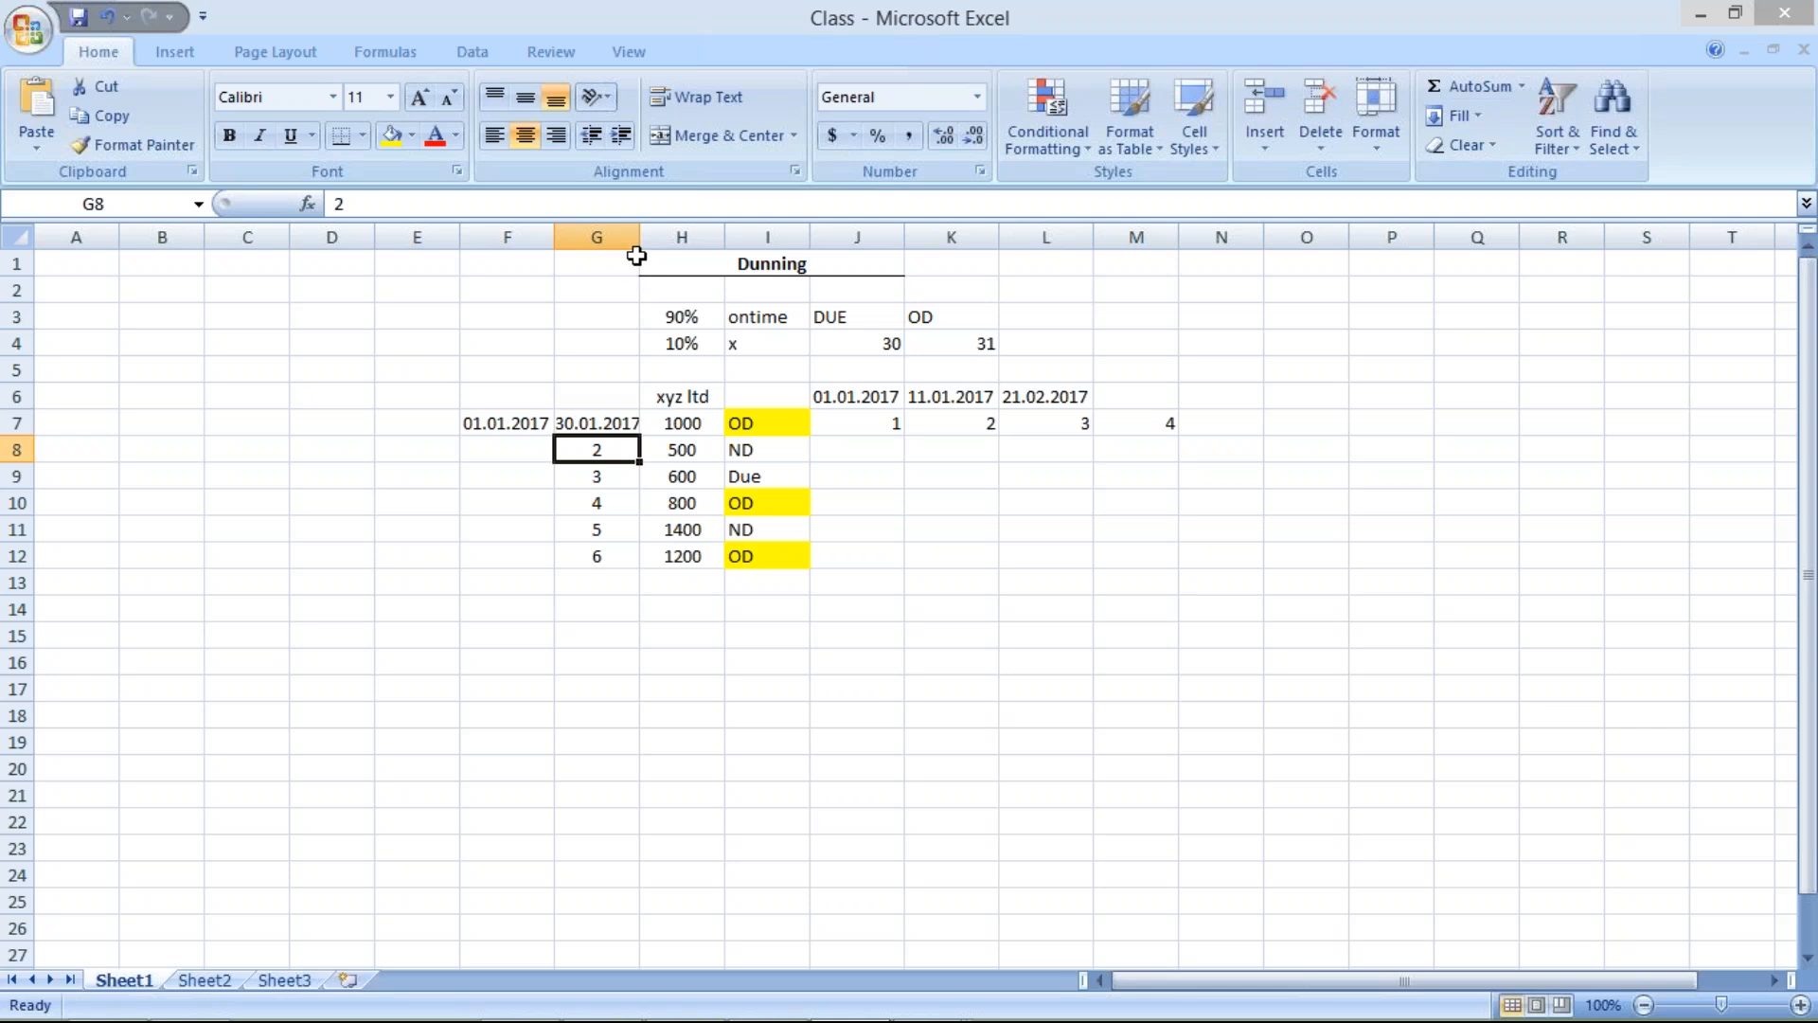
left_click_drag(637, 242, 650, 243)
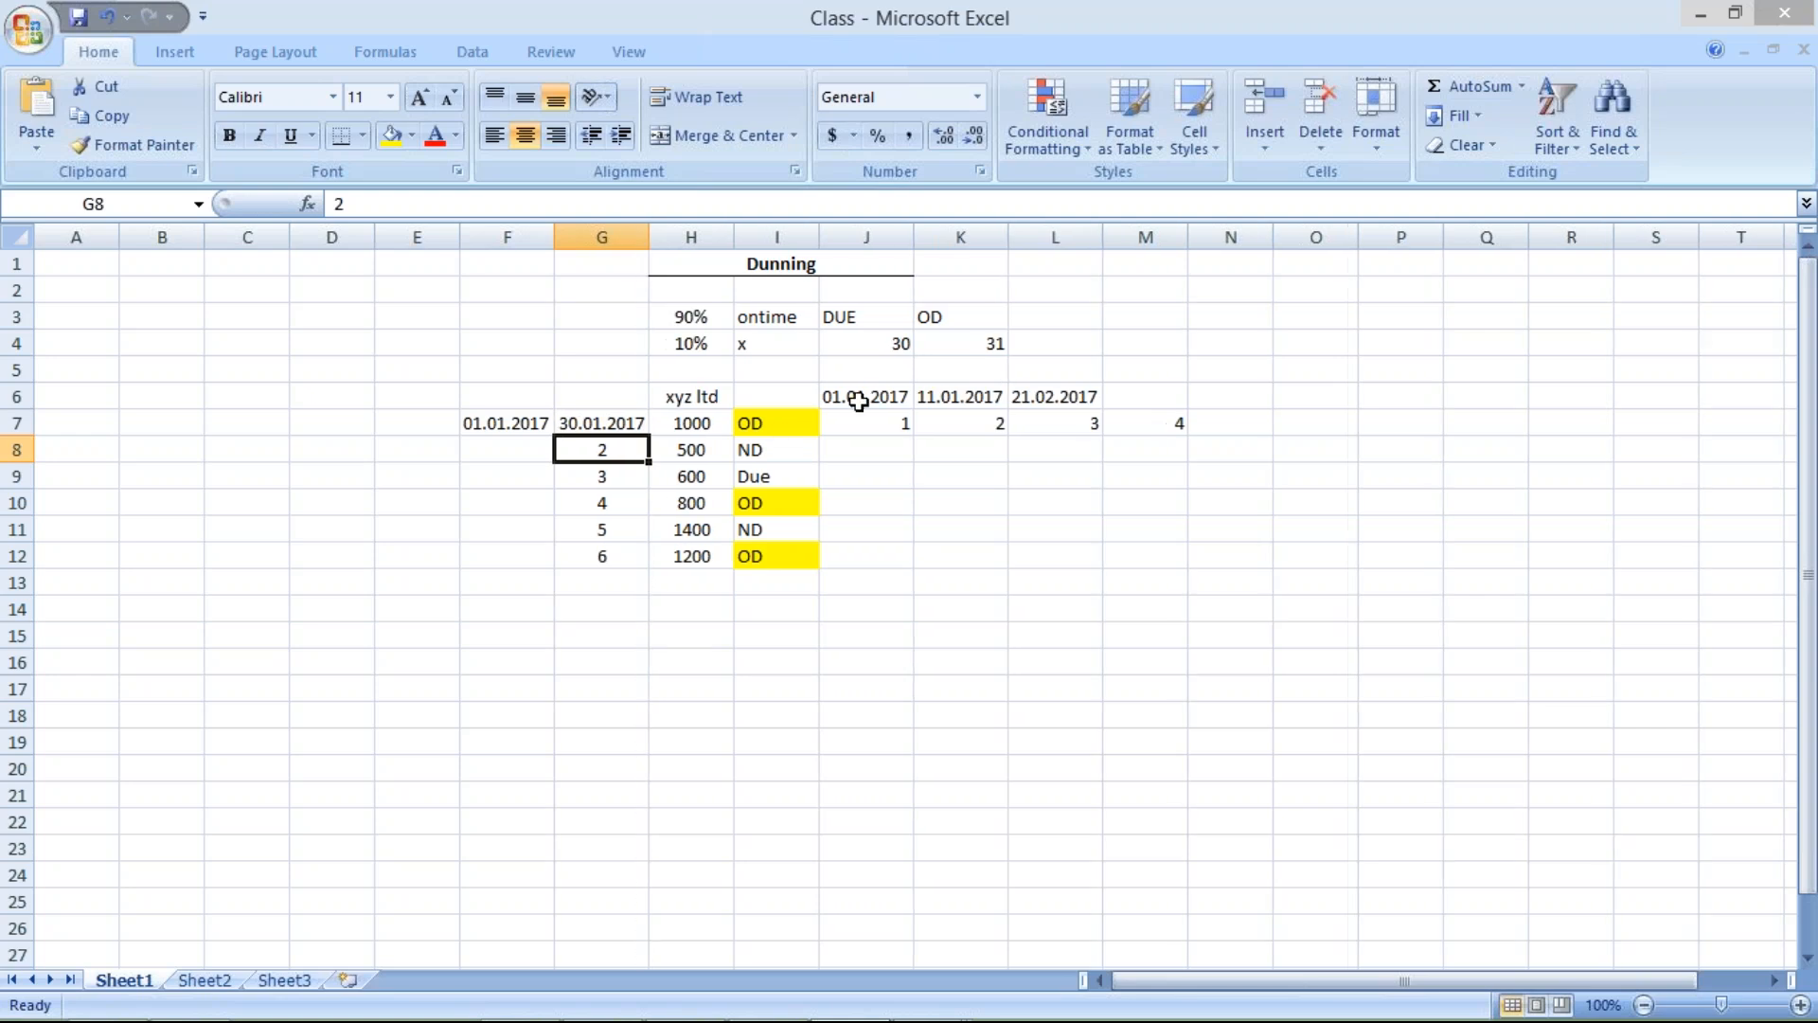
Enter the date 05.02.2017 in cell I6 above the first OD status and fit column I to its contents
left_click(804, 392)
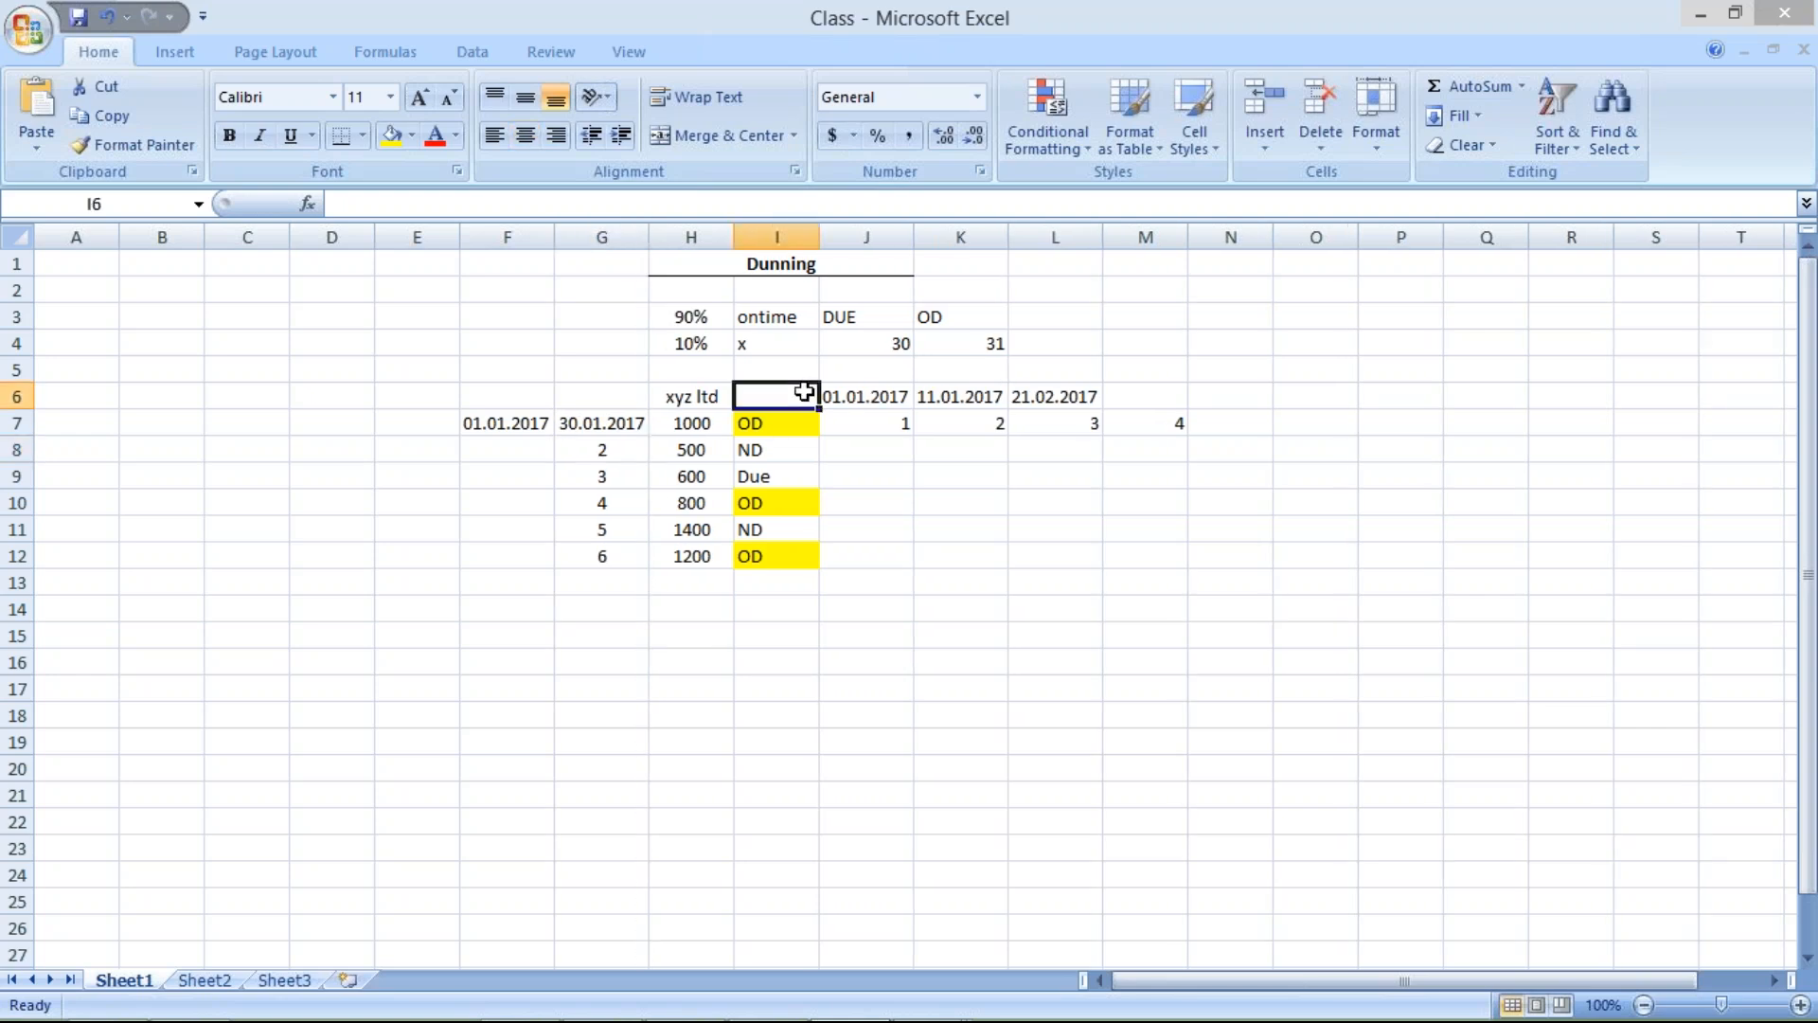
type("05.02.2017")
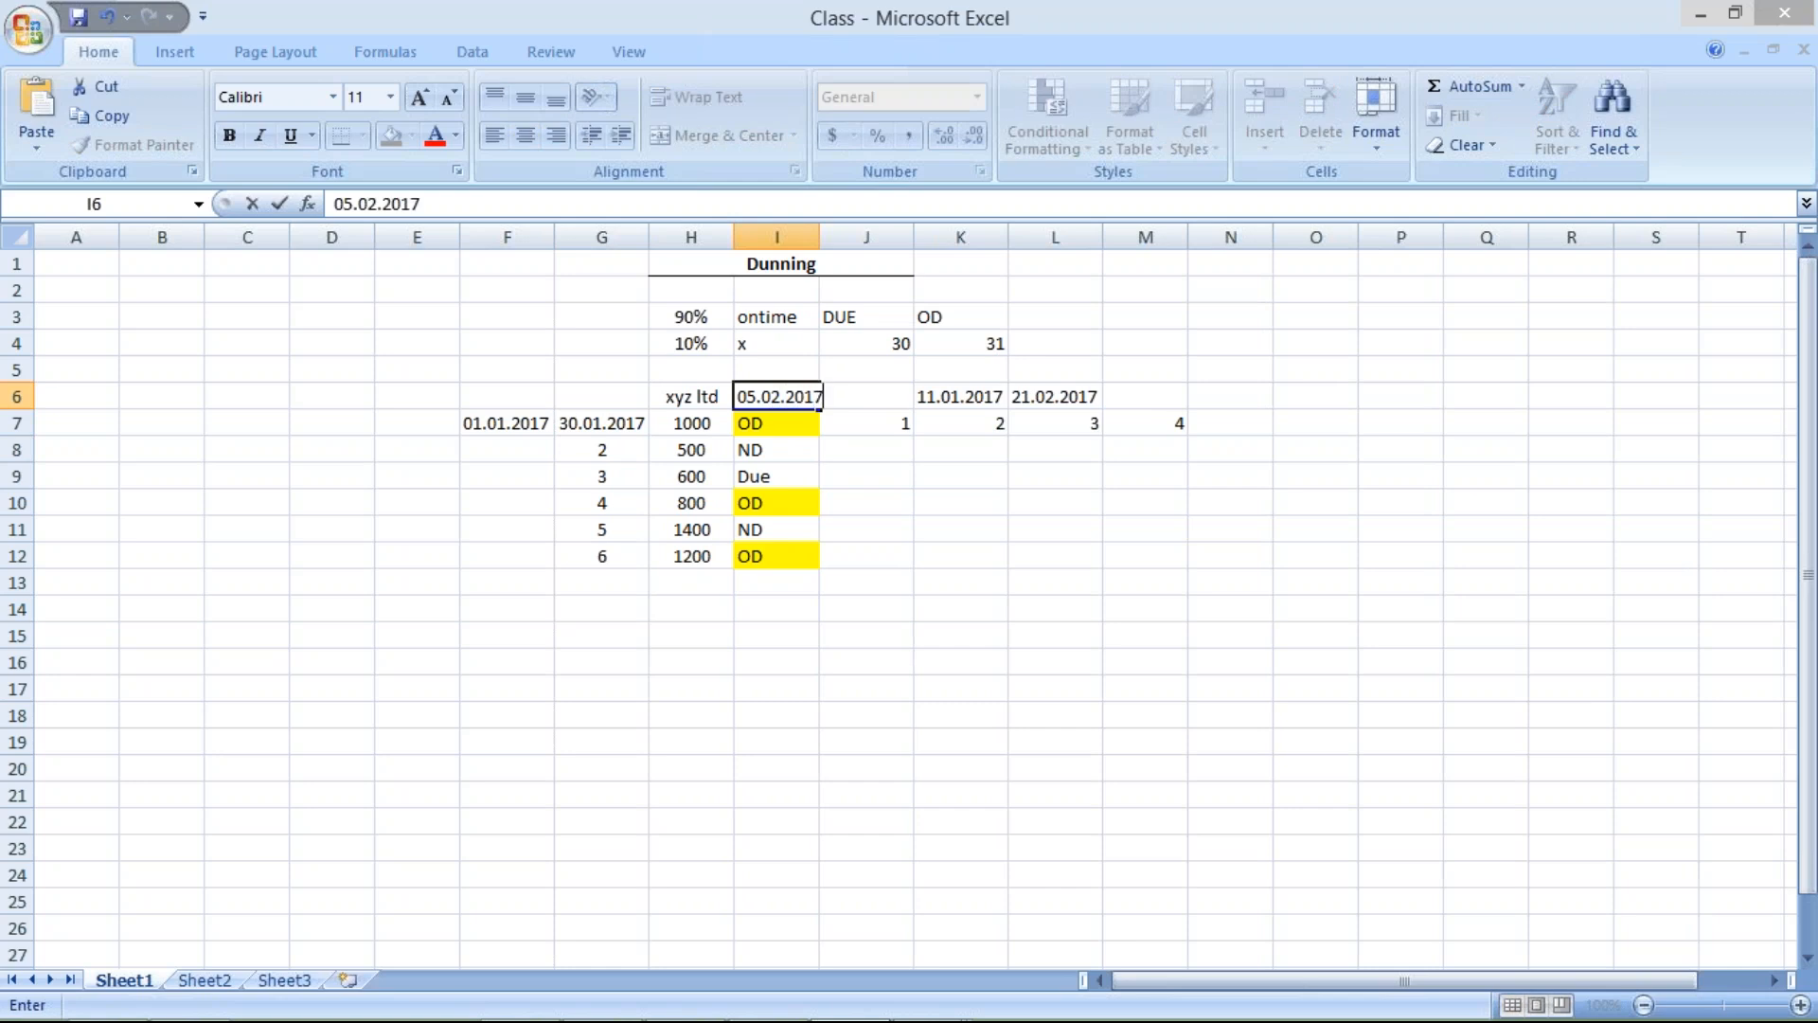
key("Return")
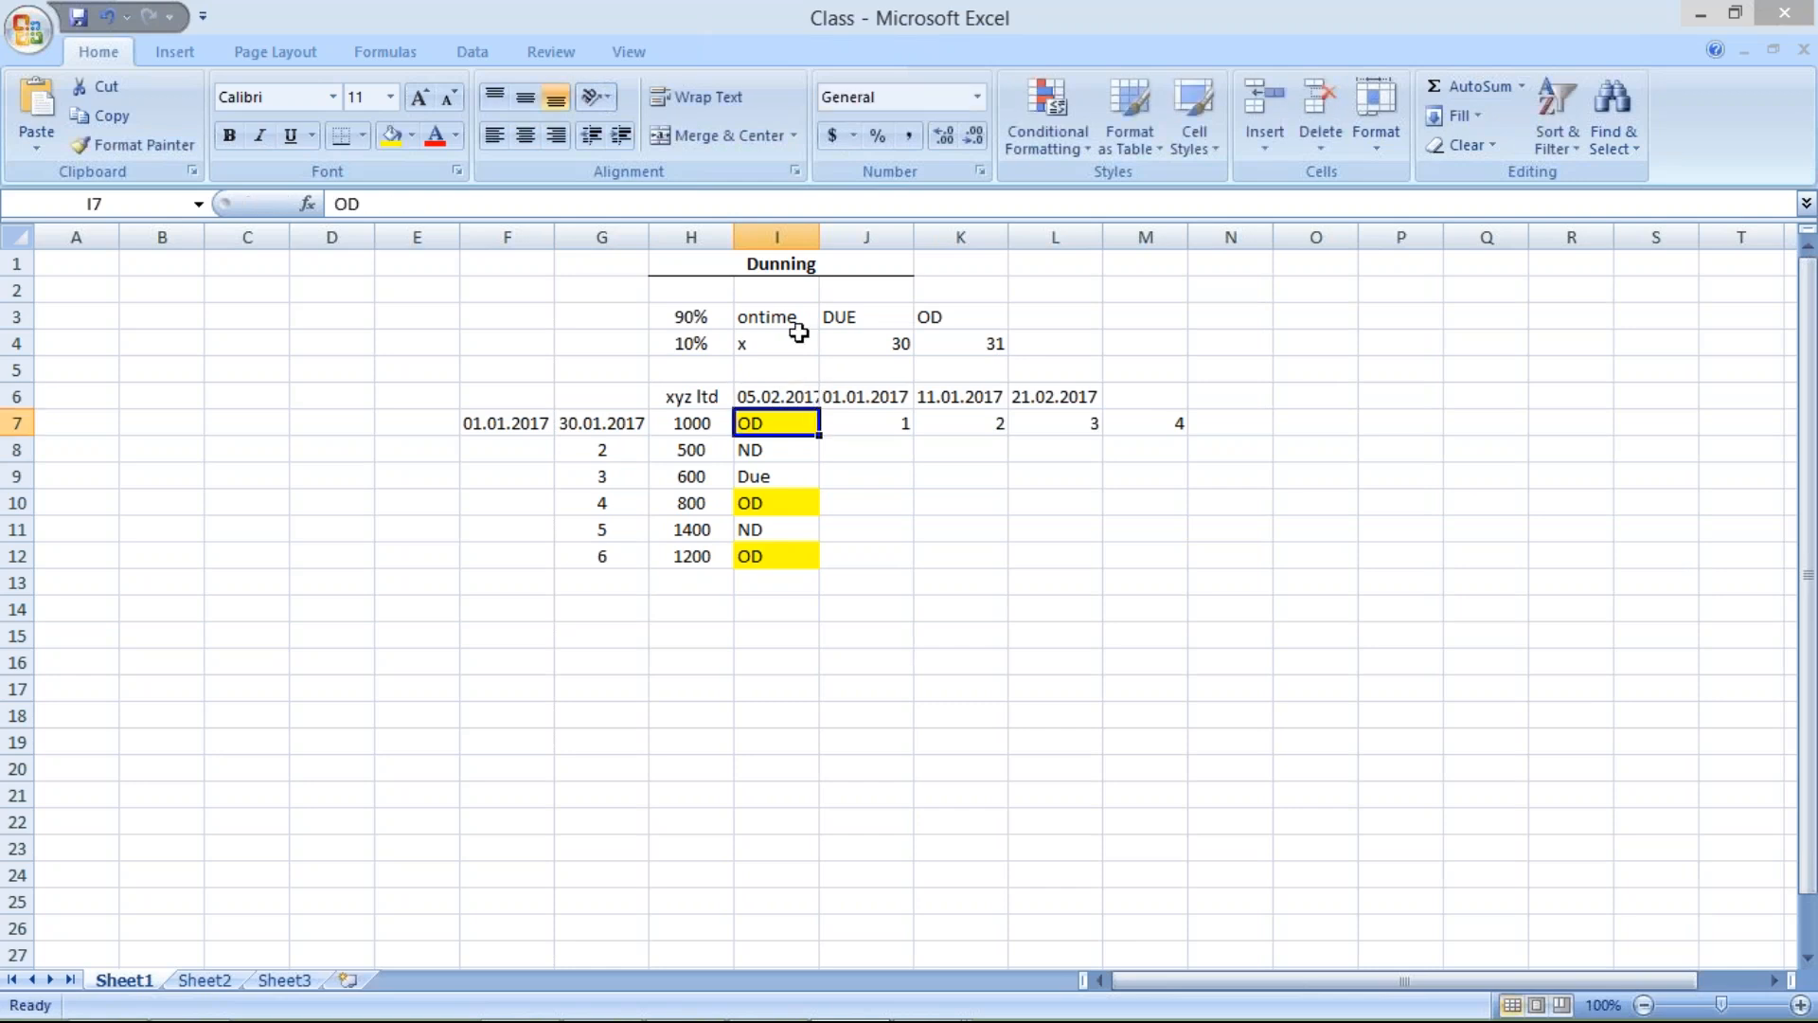
double_click(819, 238)
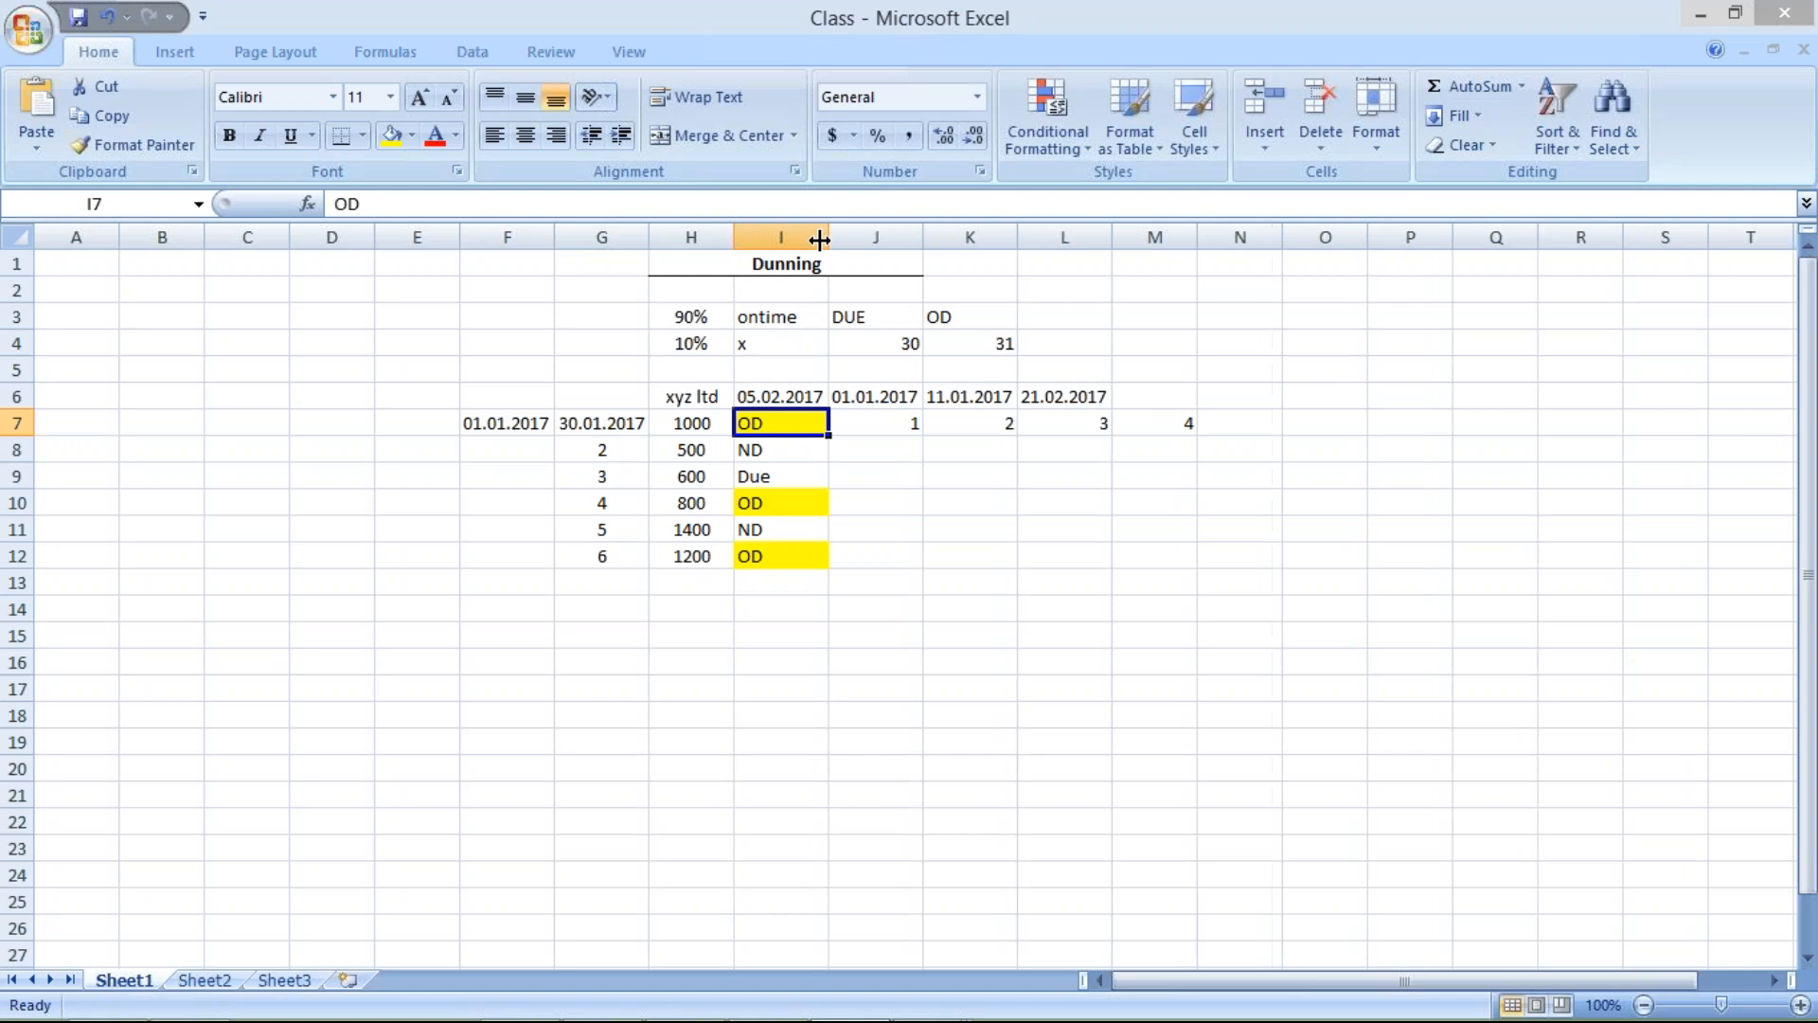
Clear the contents of cells G8 to I13, the remaining items below the 1000 amount
left_click(687, 423)
left_click(581, 457)
left_click(771, 580, "shift")
key("Delete")
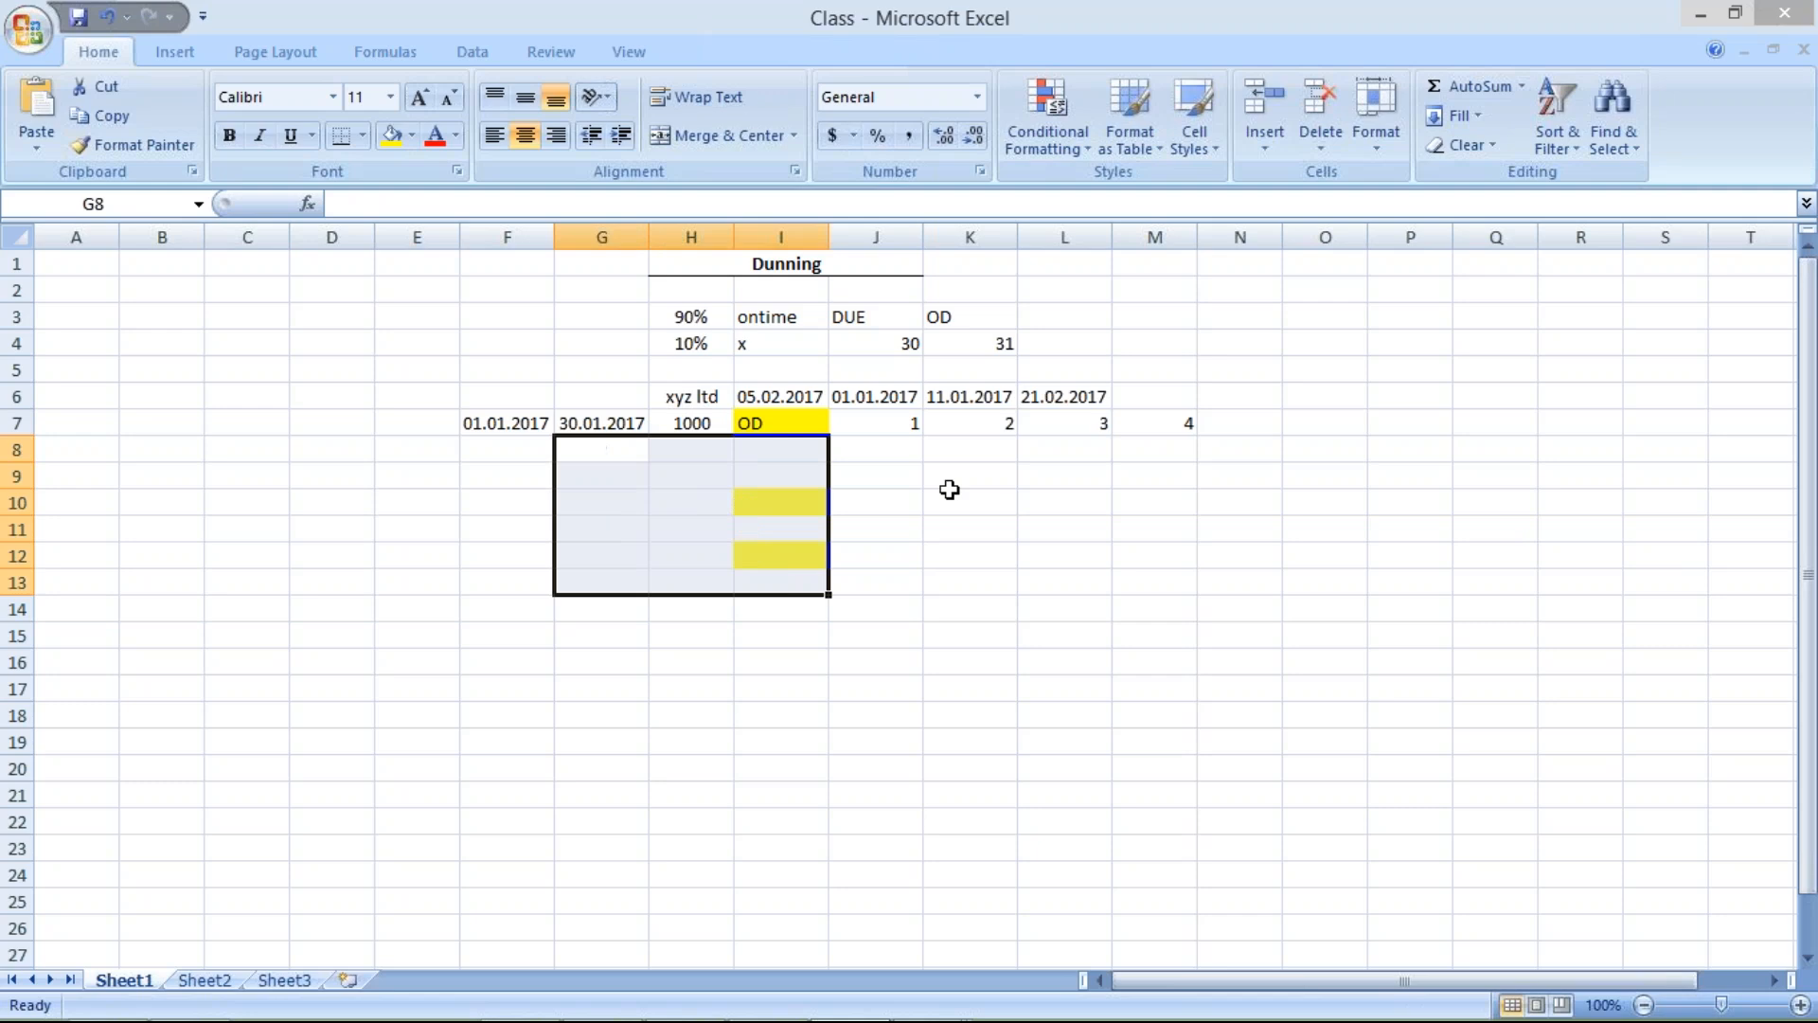
Clear the contents of cells J5 to N8, the dunning dates and level numbers beside the OD status
left_click_drag(869, 375, 1270, 448)
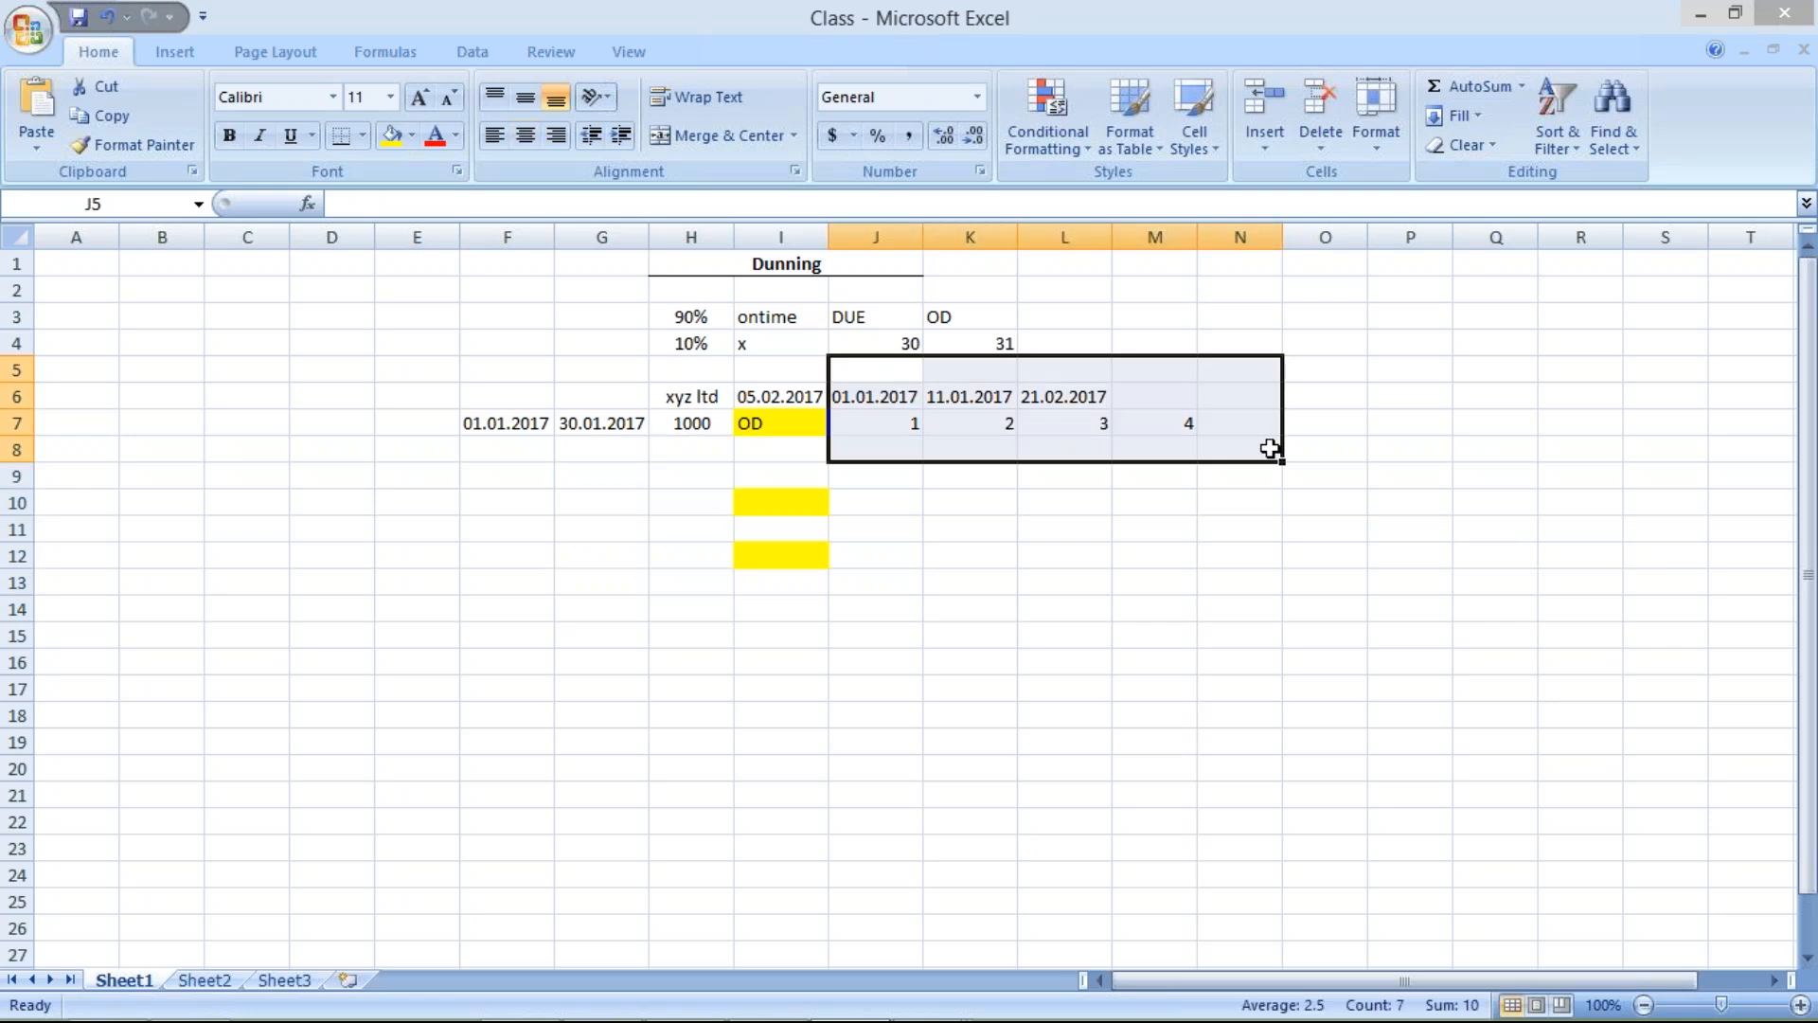
key("Delete")
left_click(621, 557)
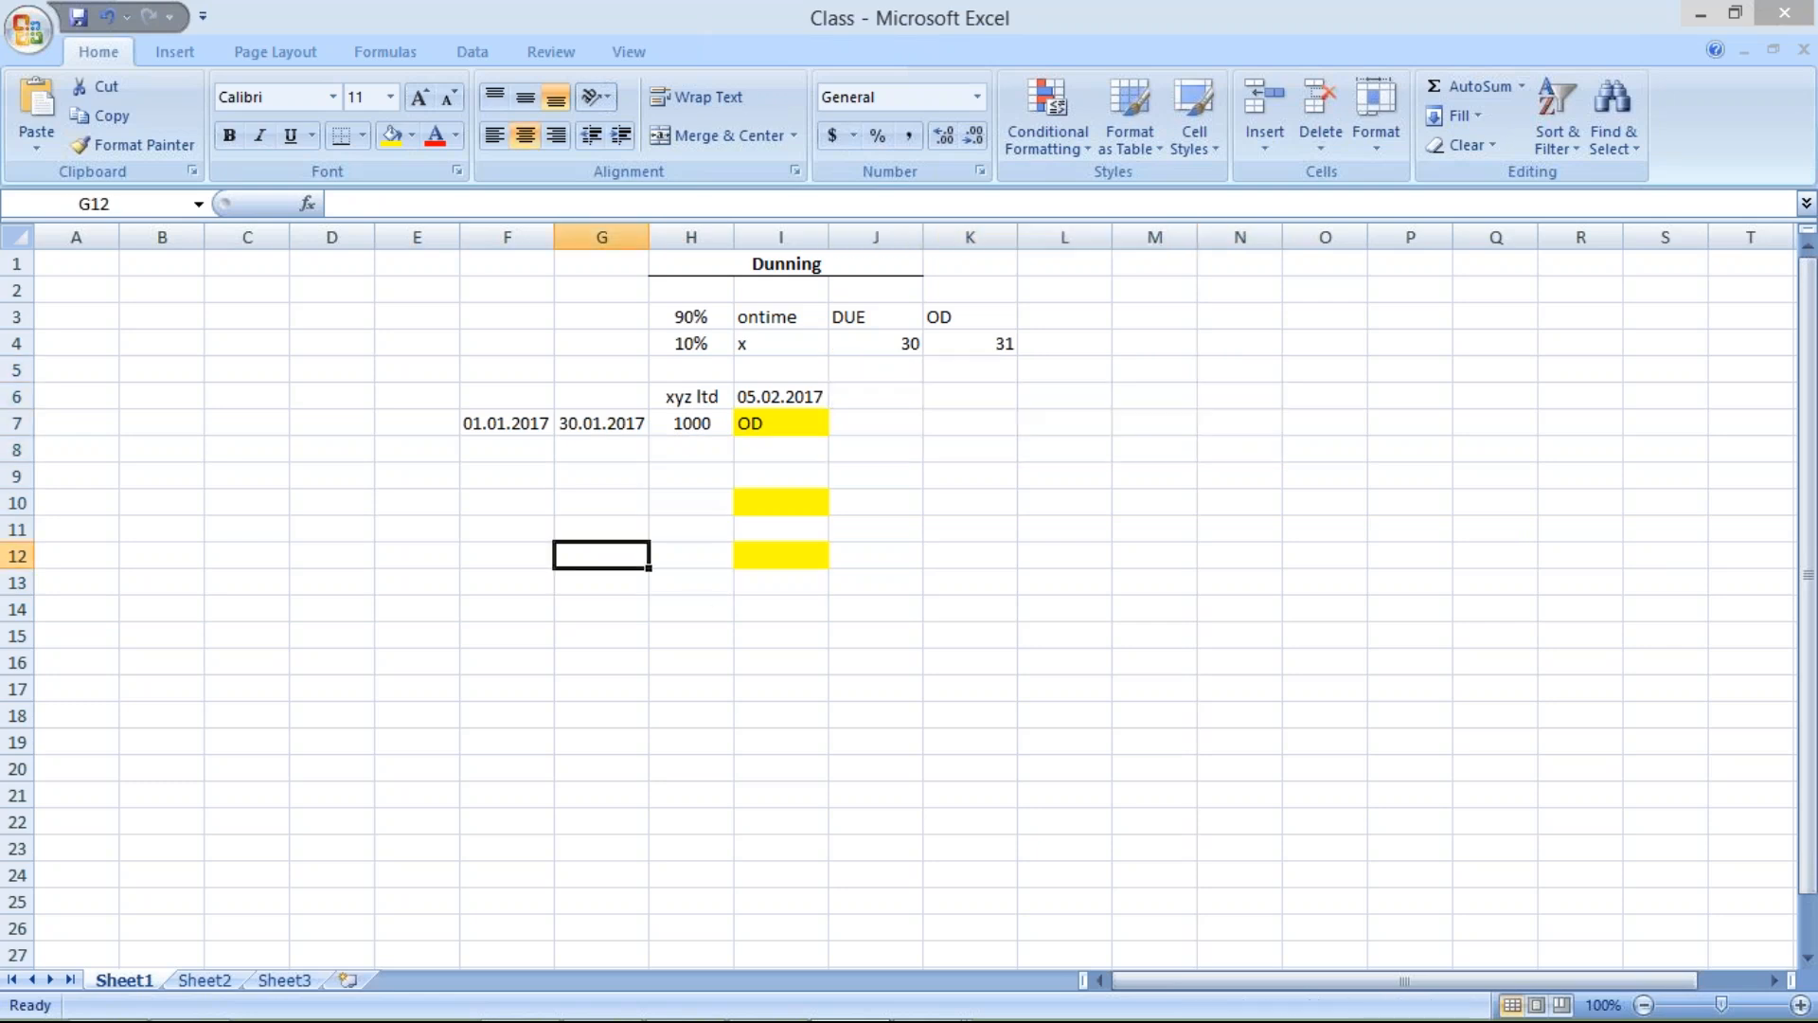
Move the company name xyz ltd from cell H6 up to cell H5
left_click(673, 394)
key("ctrl+c")
left_click(665, 368)
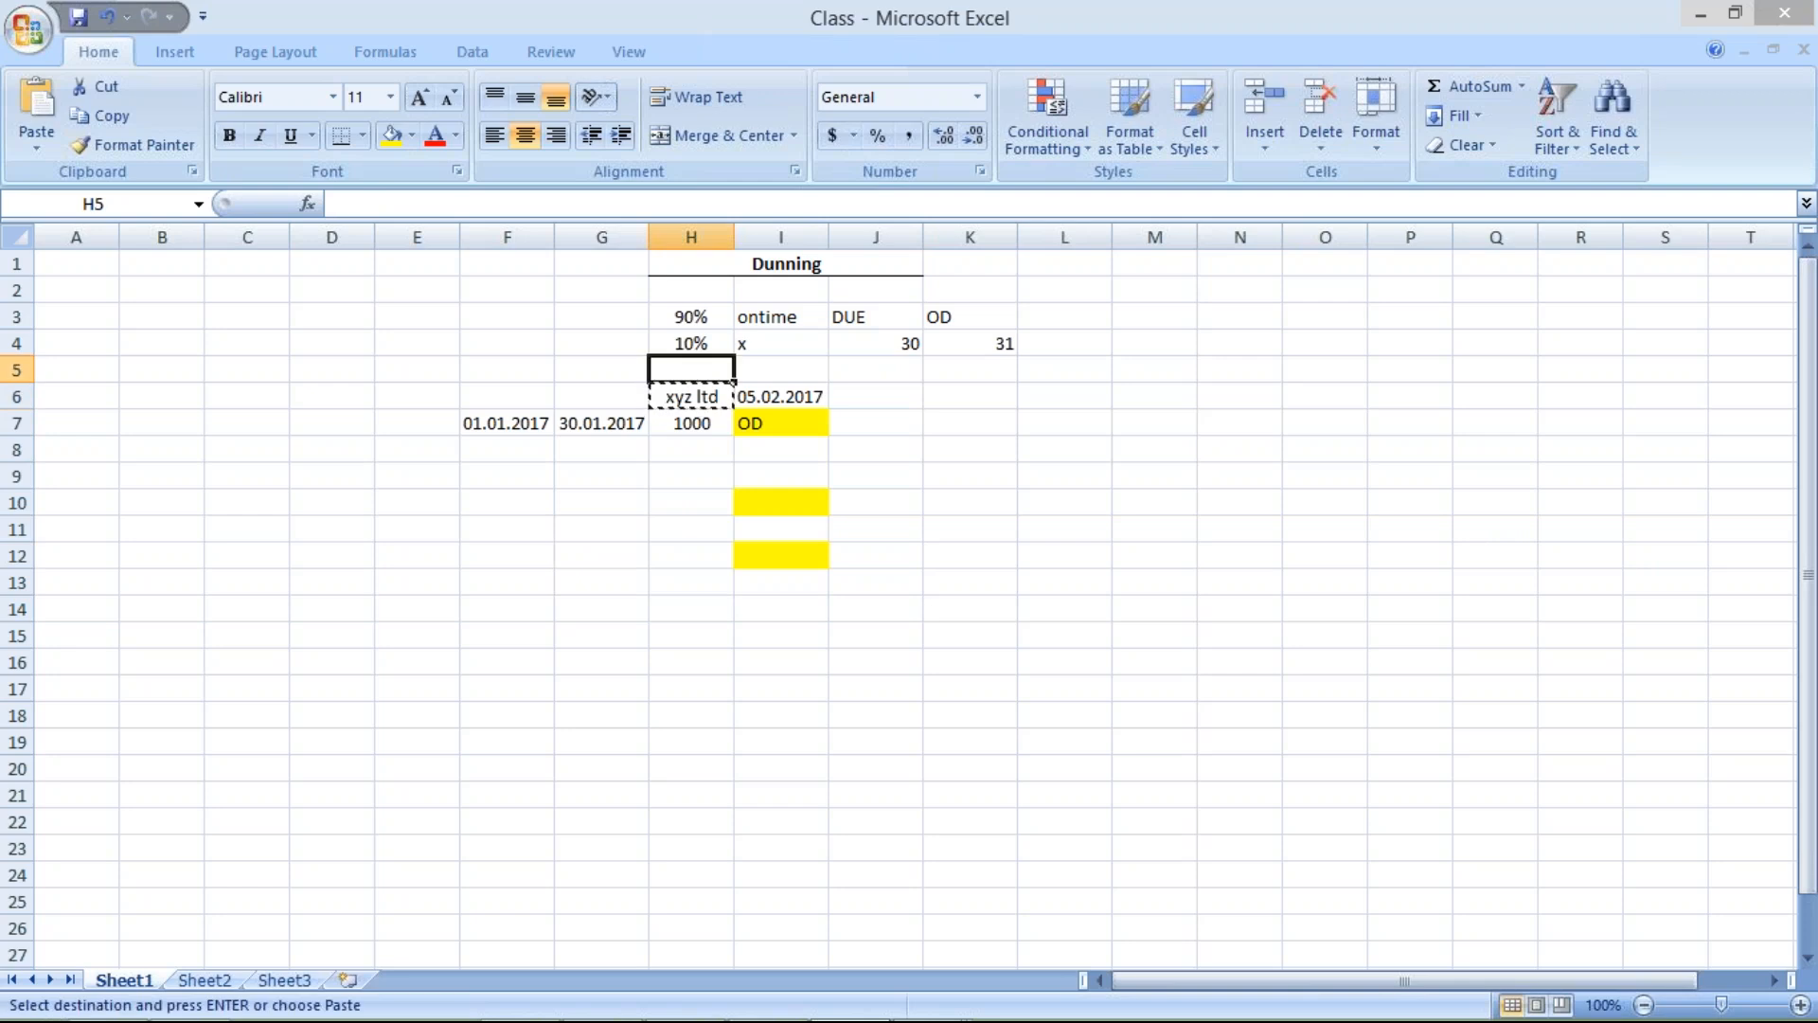
key("ctrl+v")
left_click(894, 480)
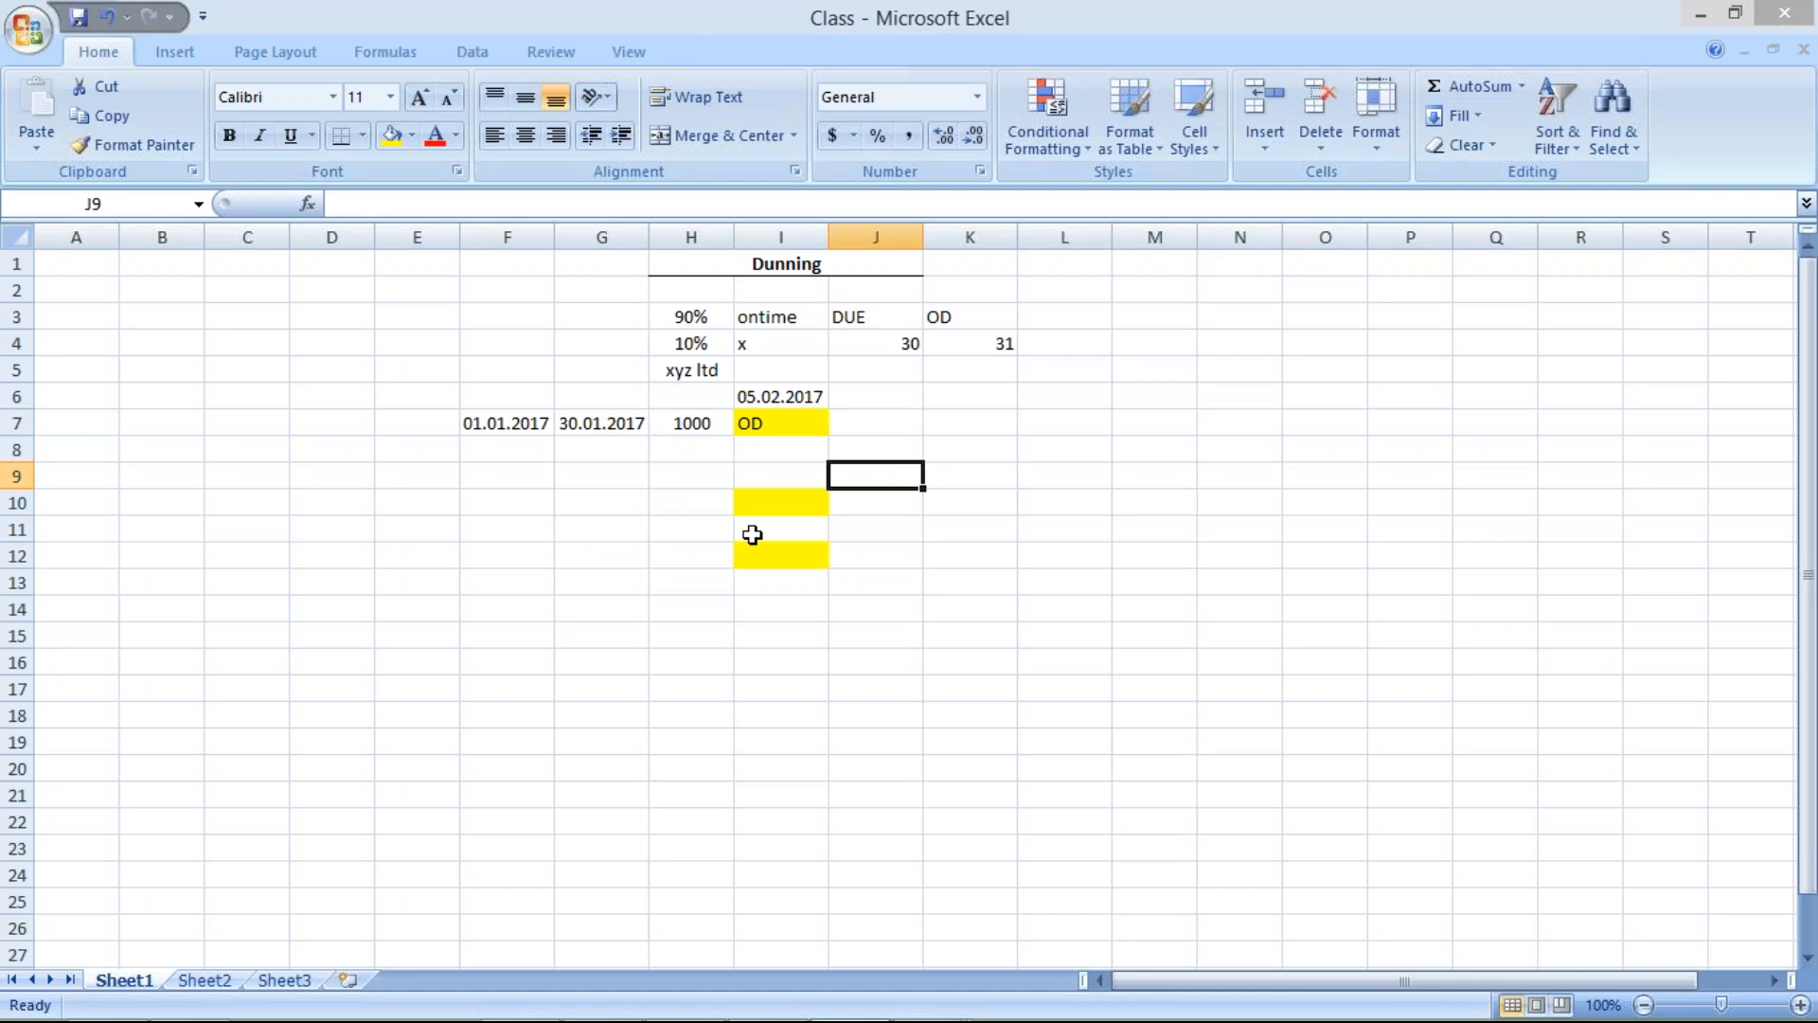
Remove the yellow fill from cells I10 and I12 by painting the format of blank cell E12 over them
left_click_drag(748, 495, 795, 609)
left_click(968, 519)
left_click(388, 550)
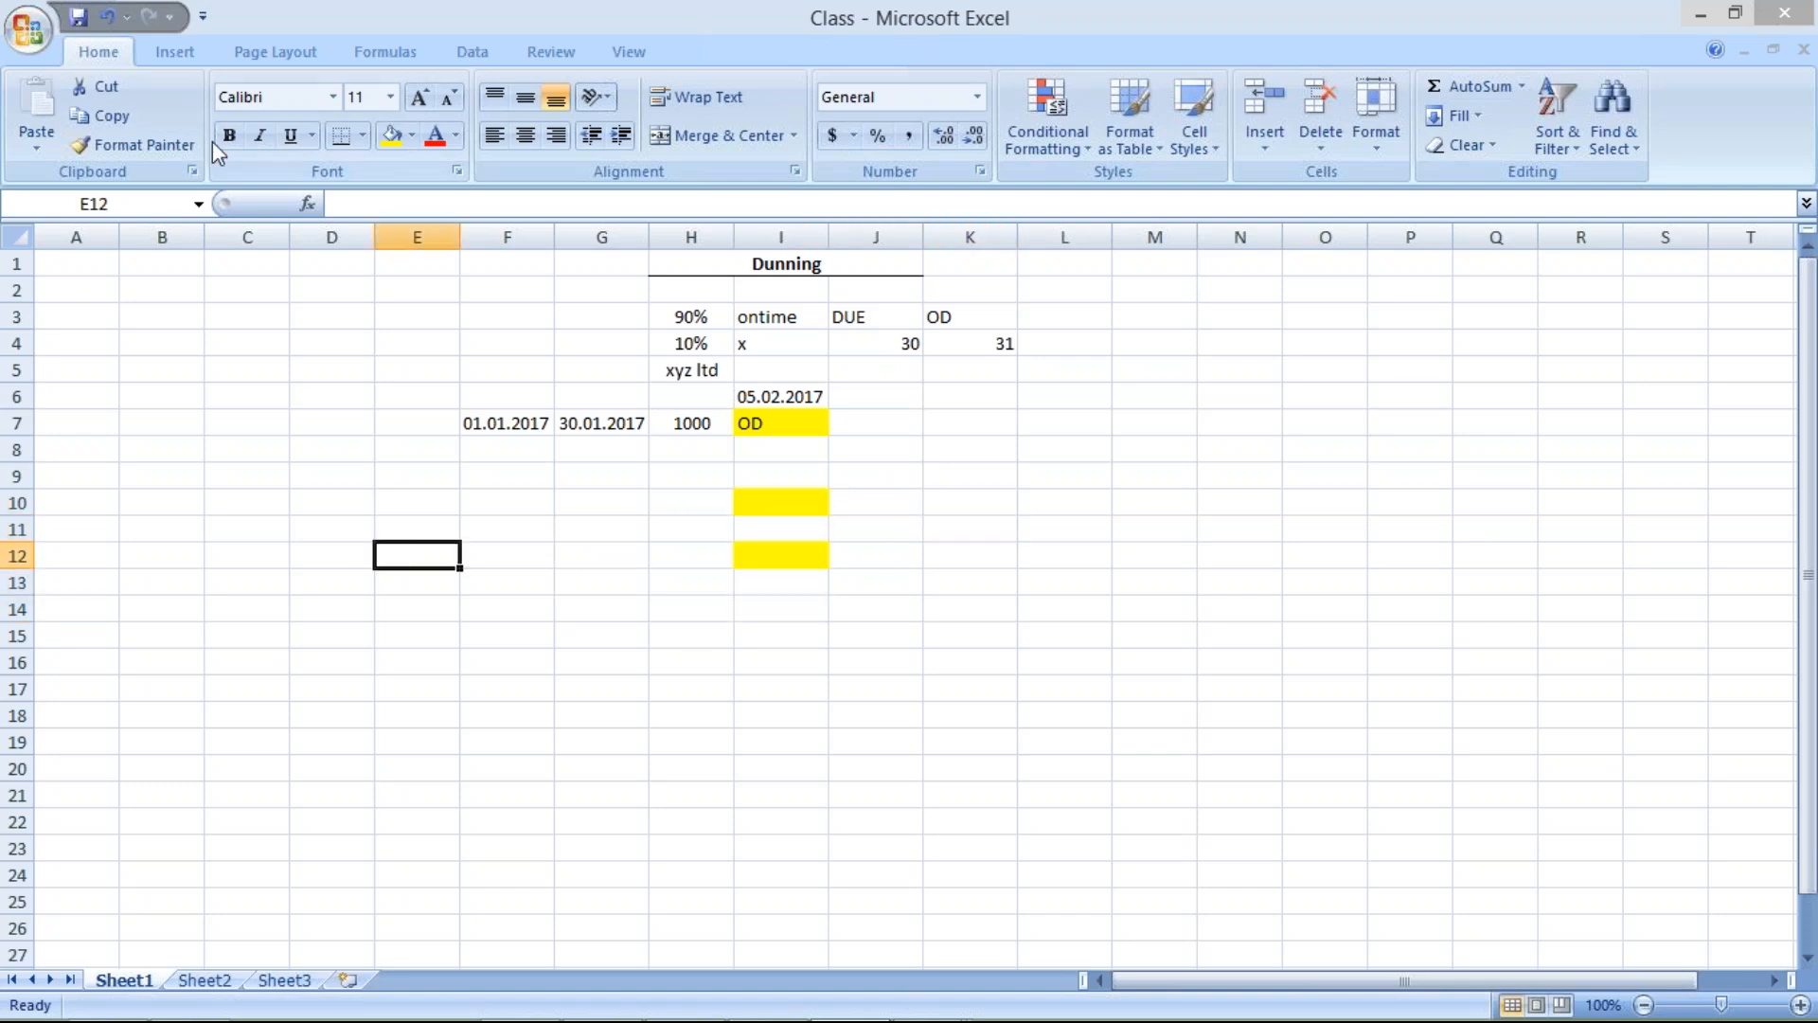
left_click(133, 144)
left_click_drag(758, 469, 911, 695)
left_click(1051, 600)
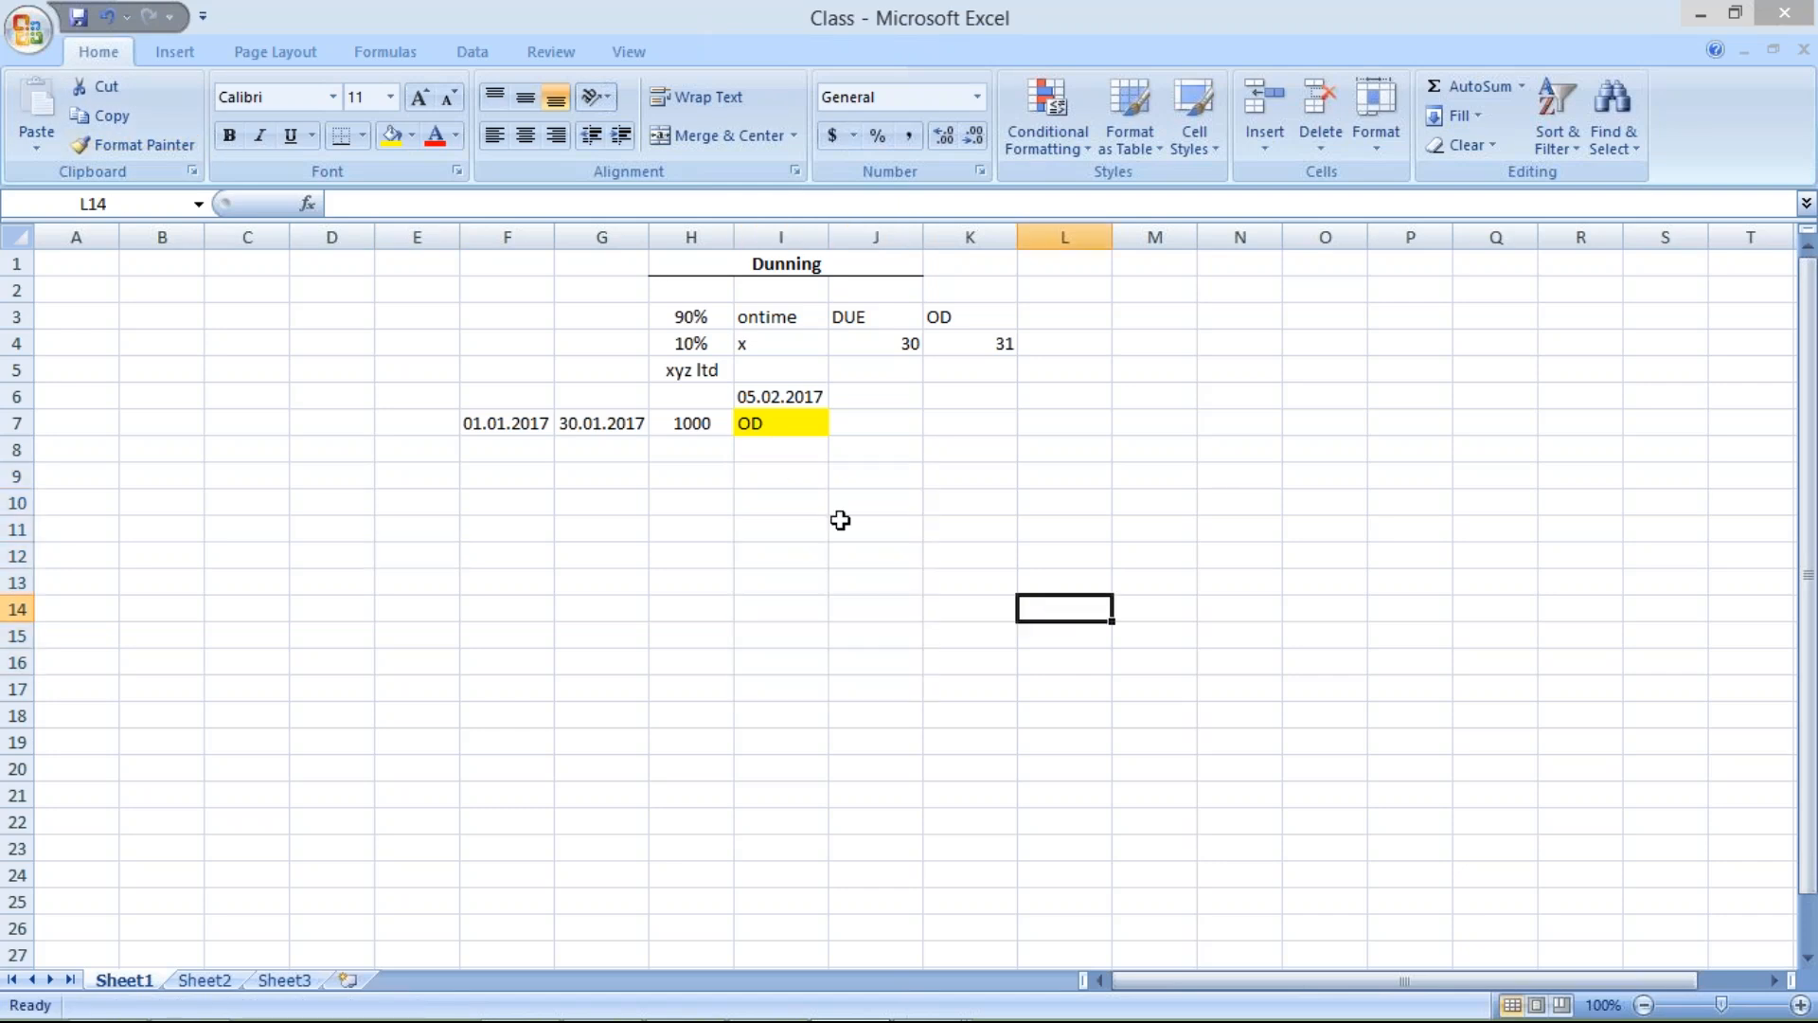
Make the amount 1000 in cell H7 bold and review the dates and OD status around it
left_click(669, 426)
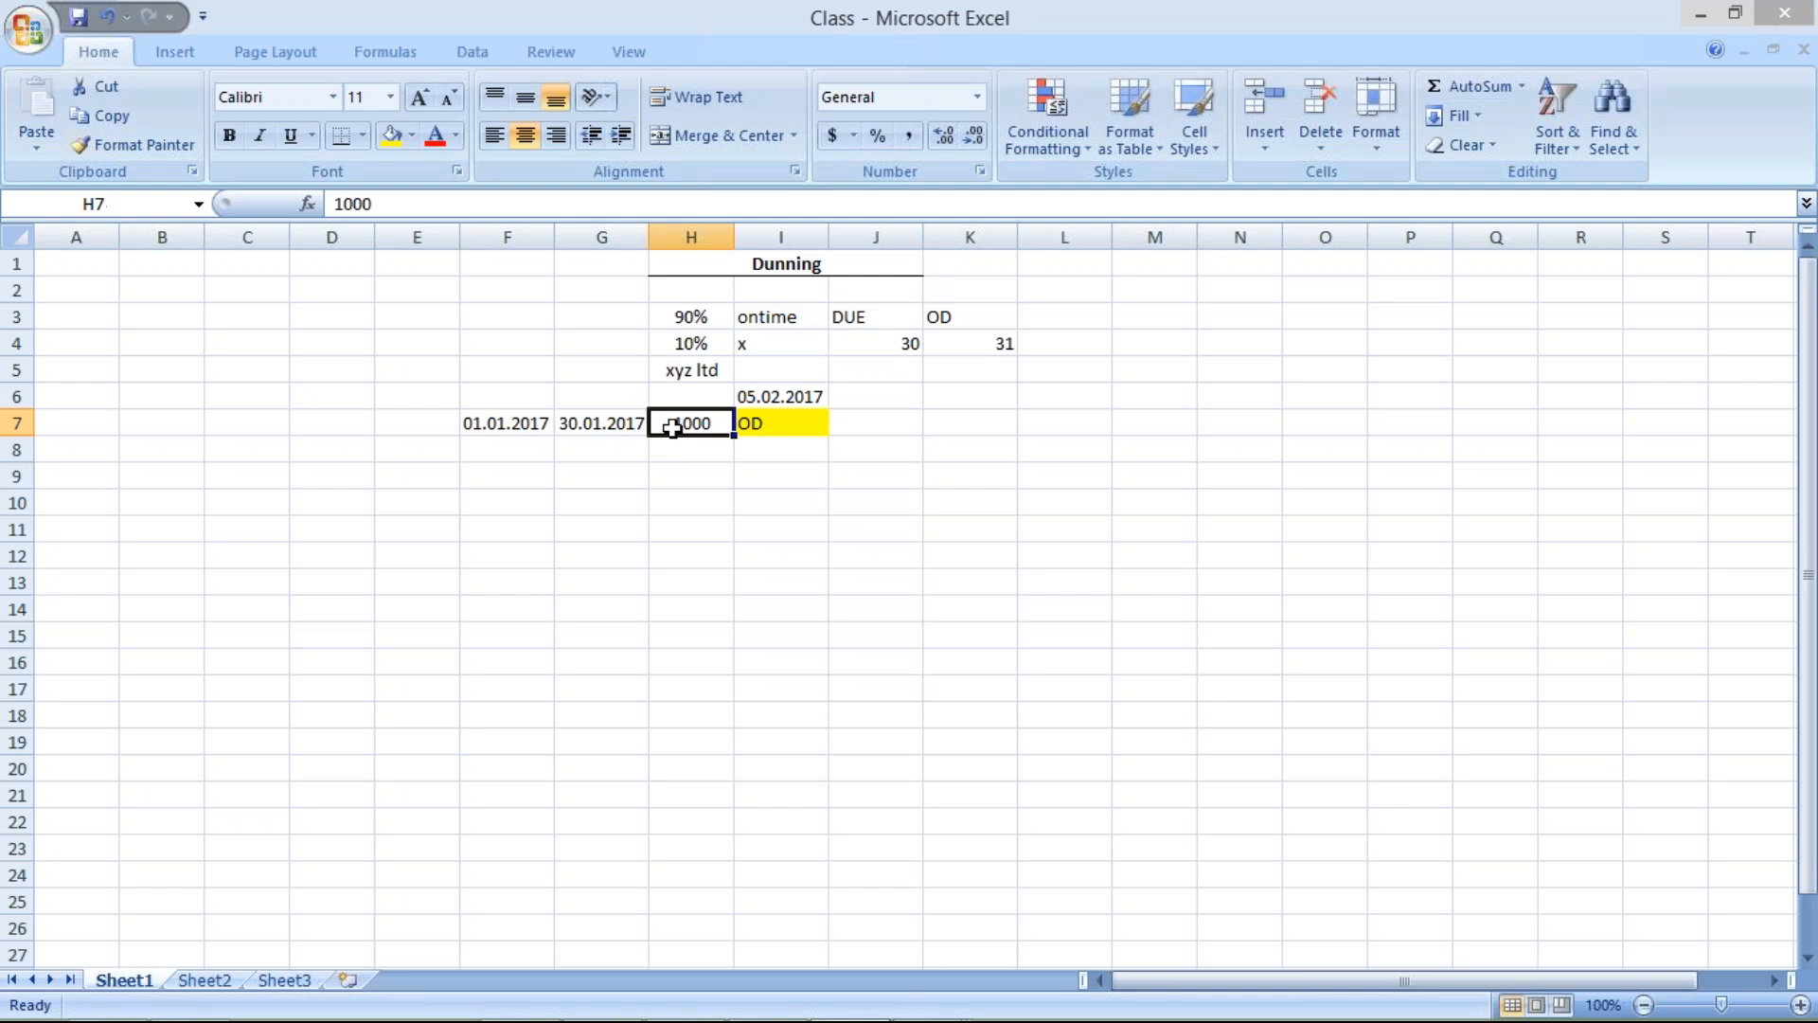
key("ctrl+b")
left_click(508, 420)
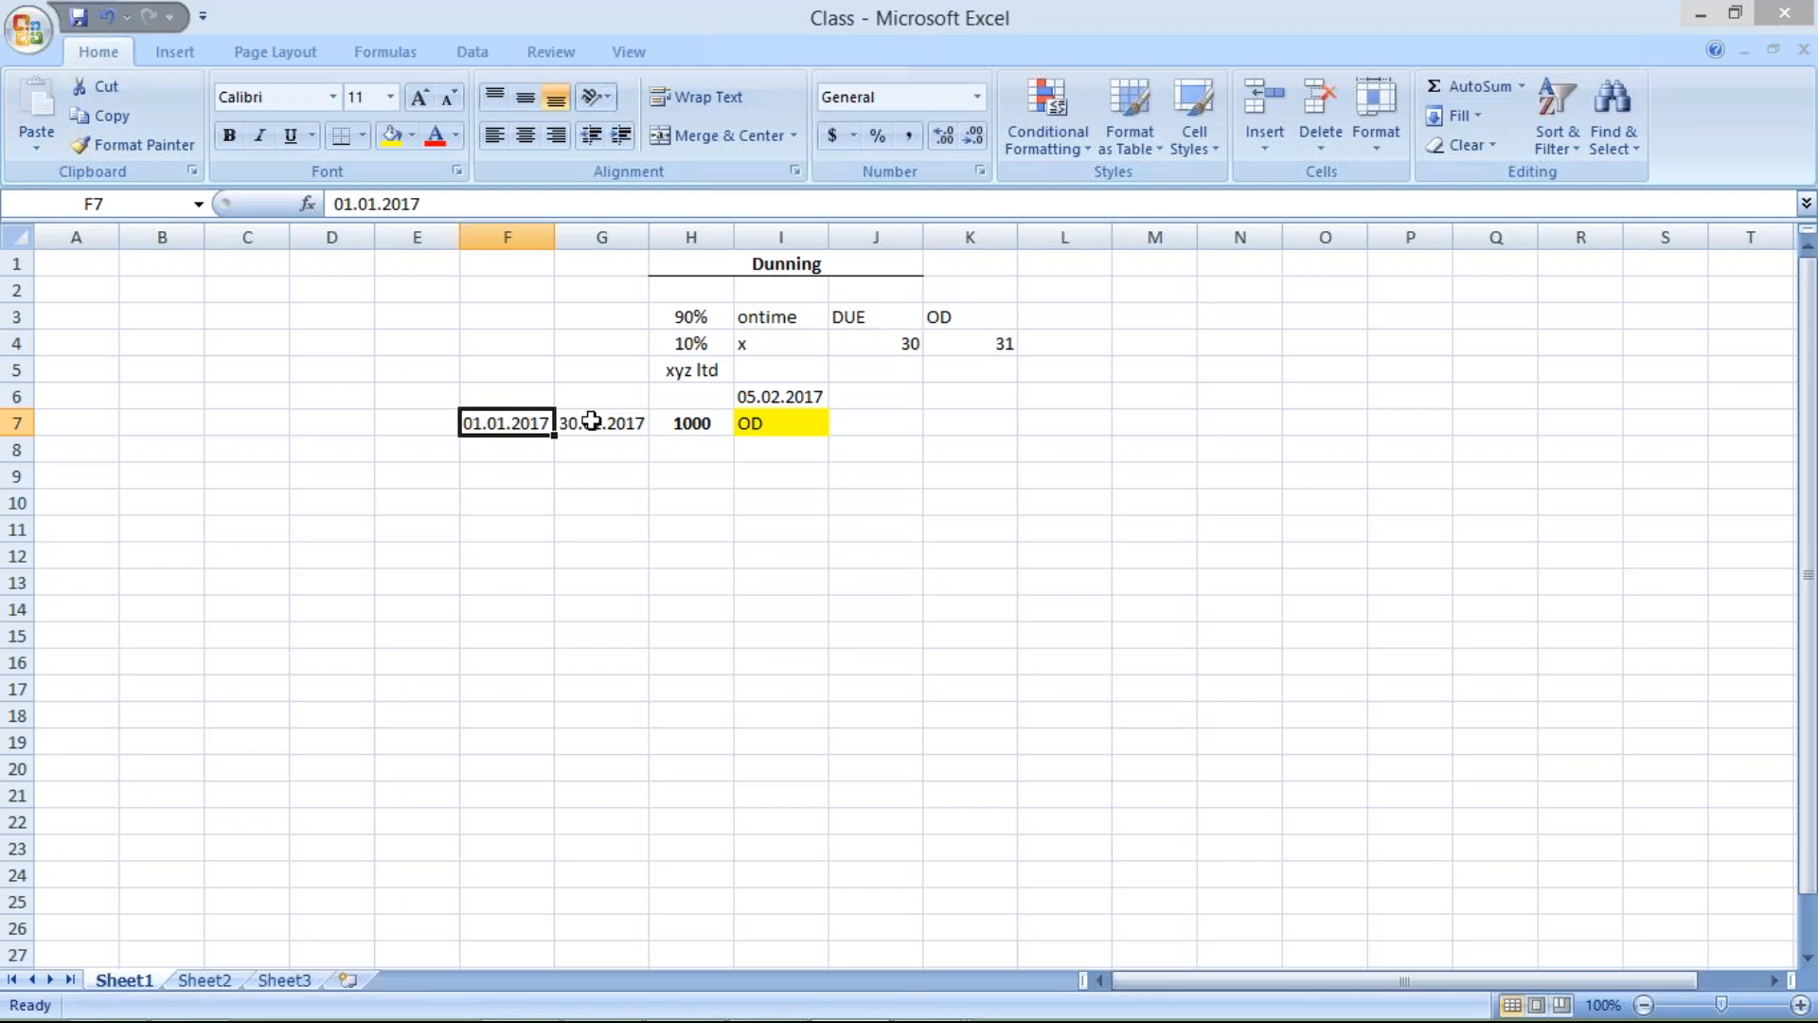
left_click(592, 420)
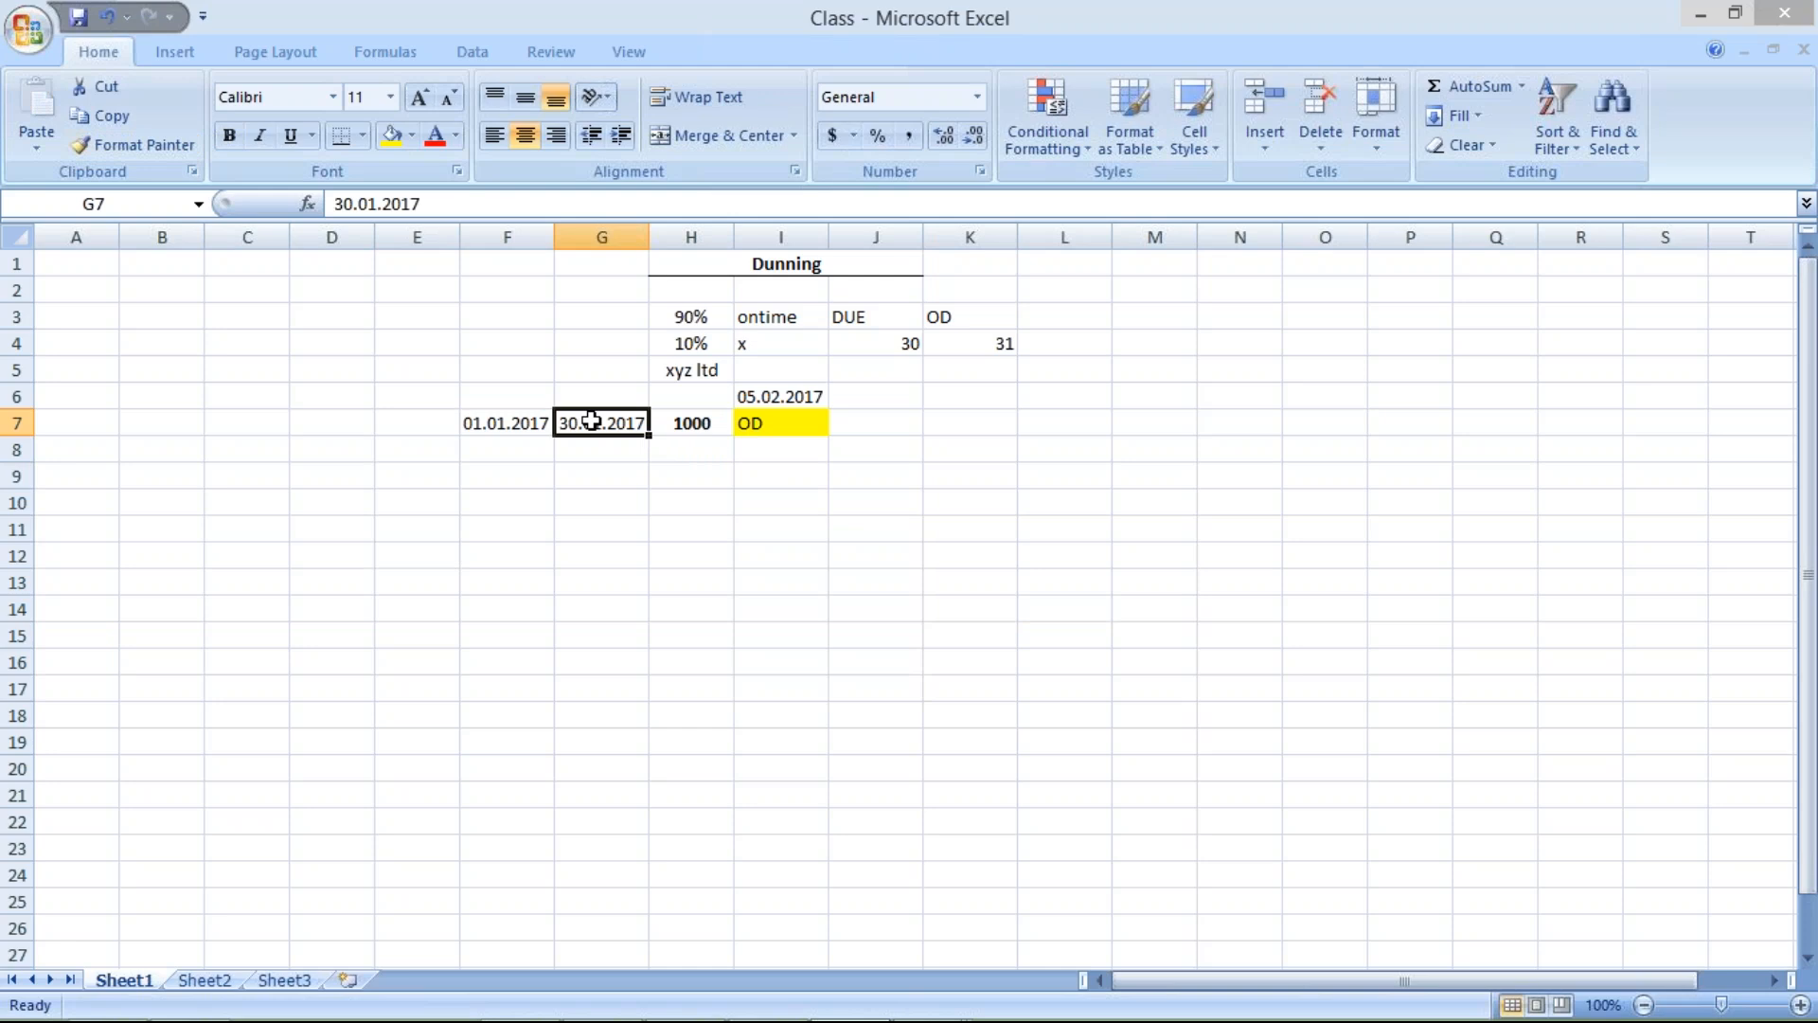
left_click(796, 398)
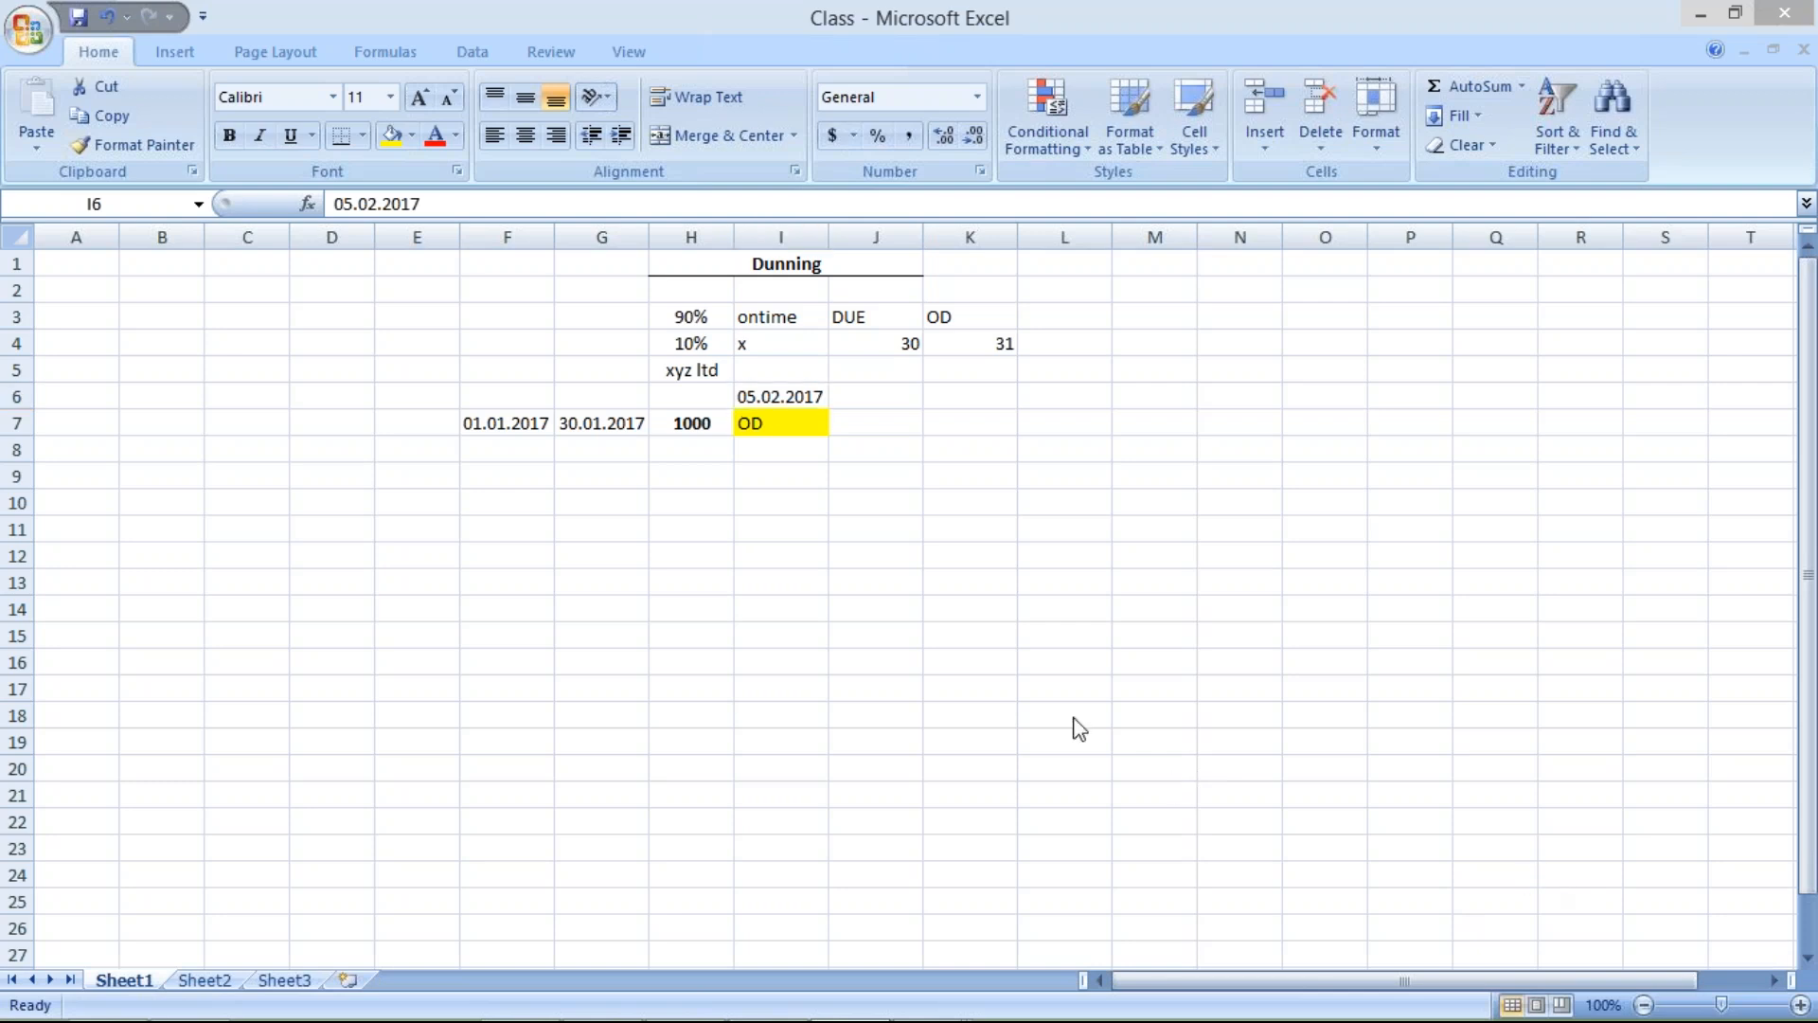
left_click(859, 519)
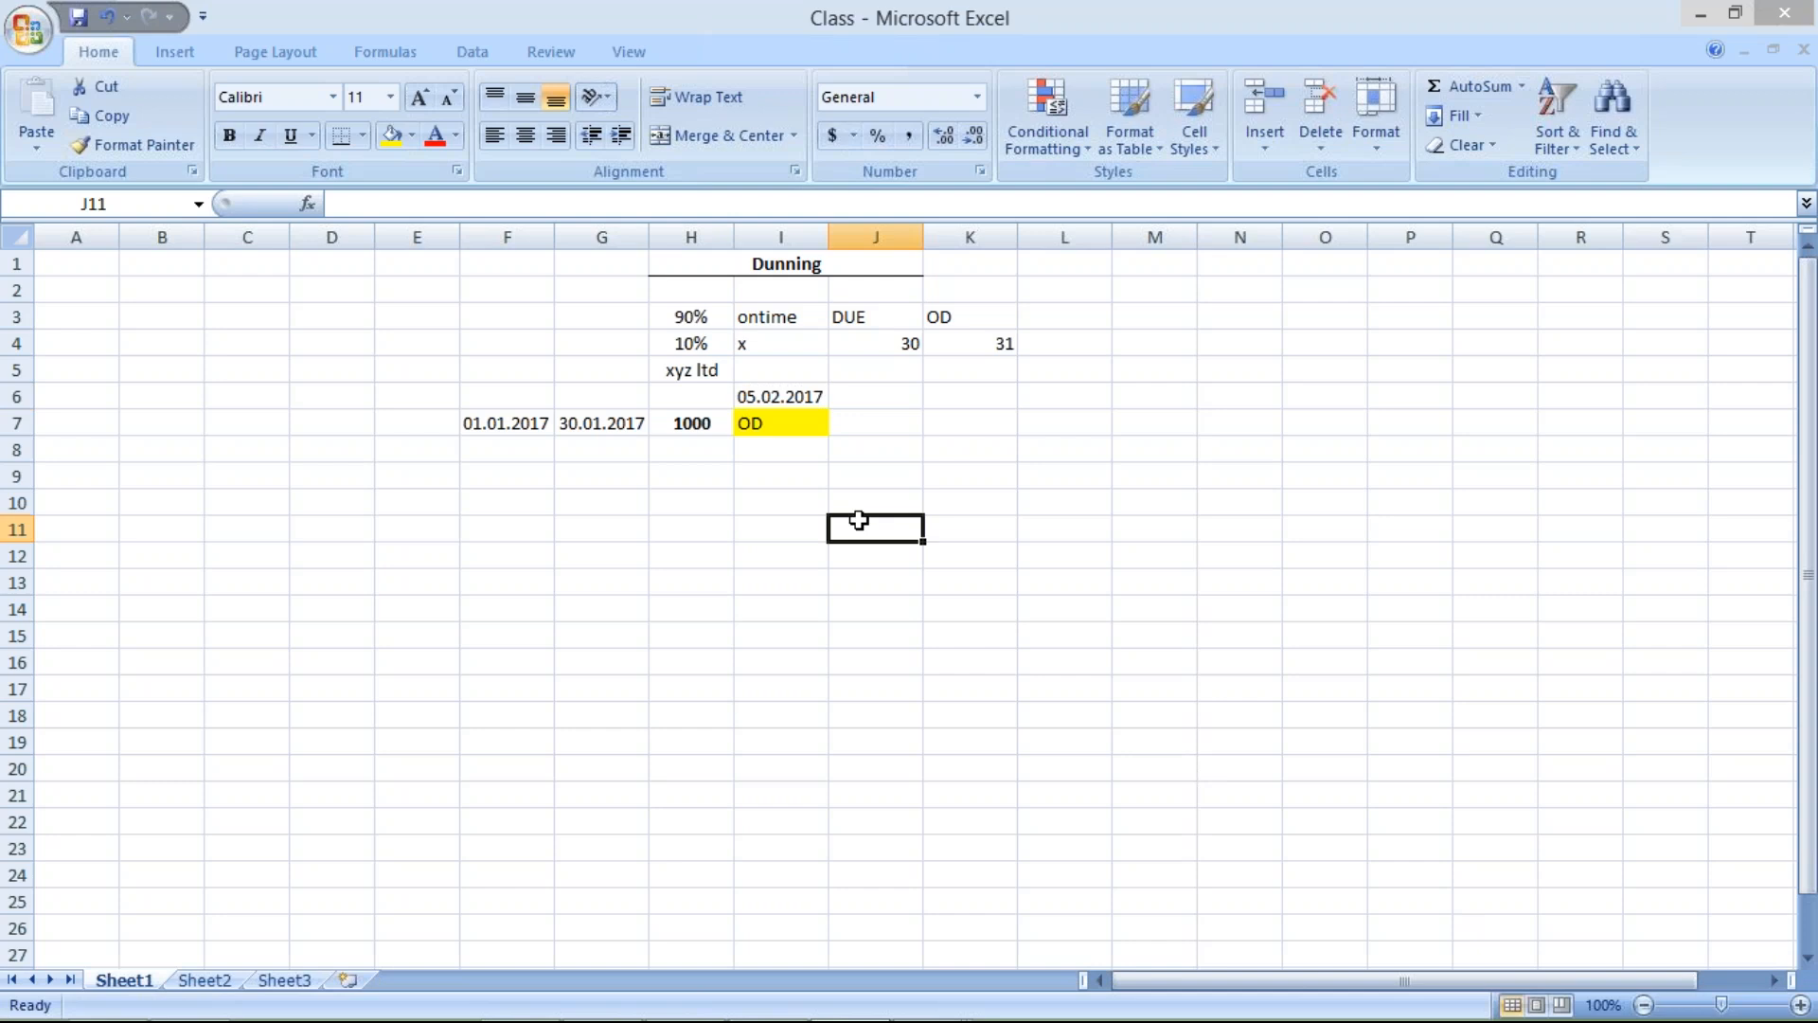
left_click(744, 396)
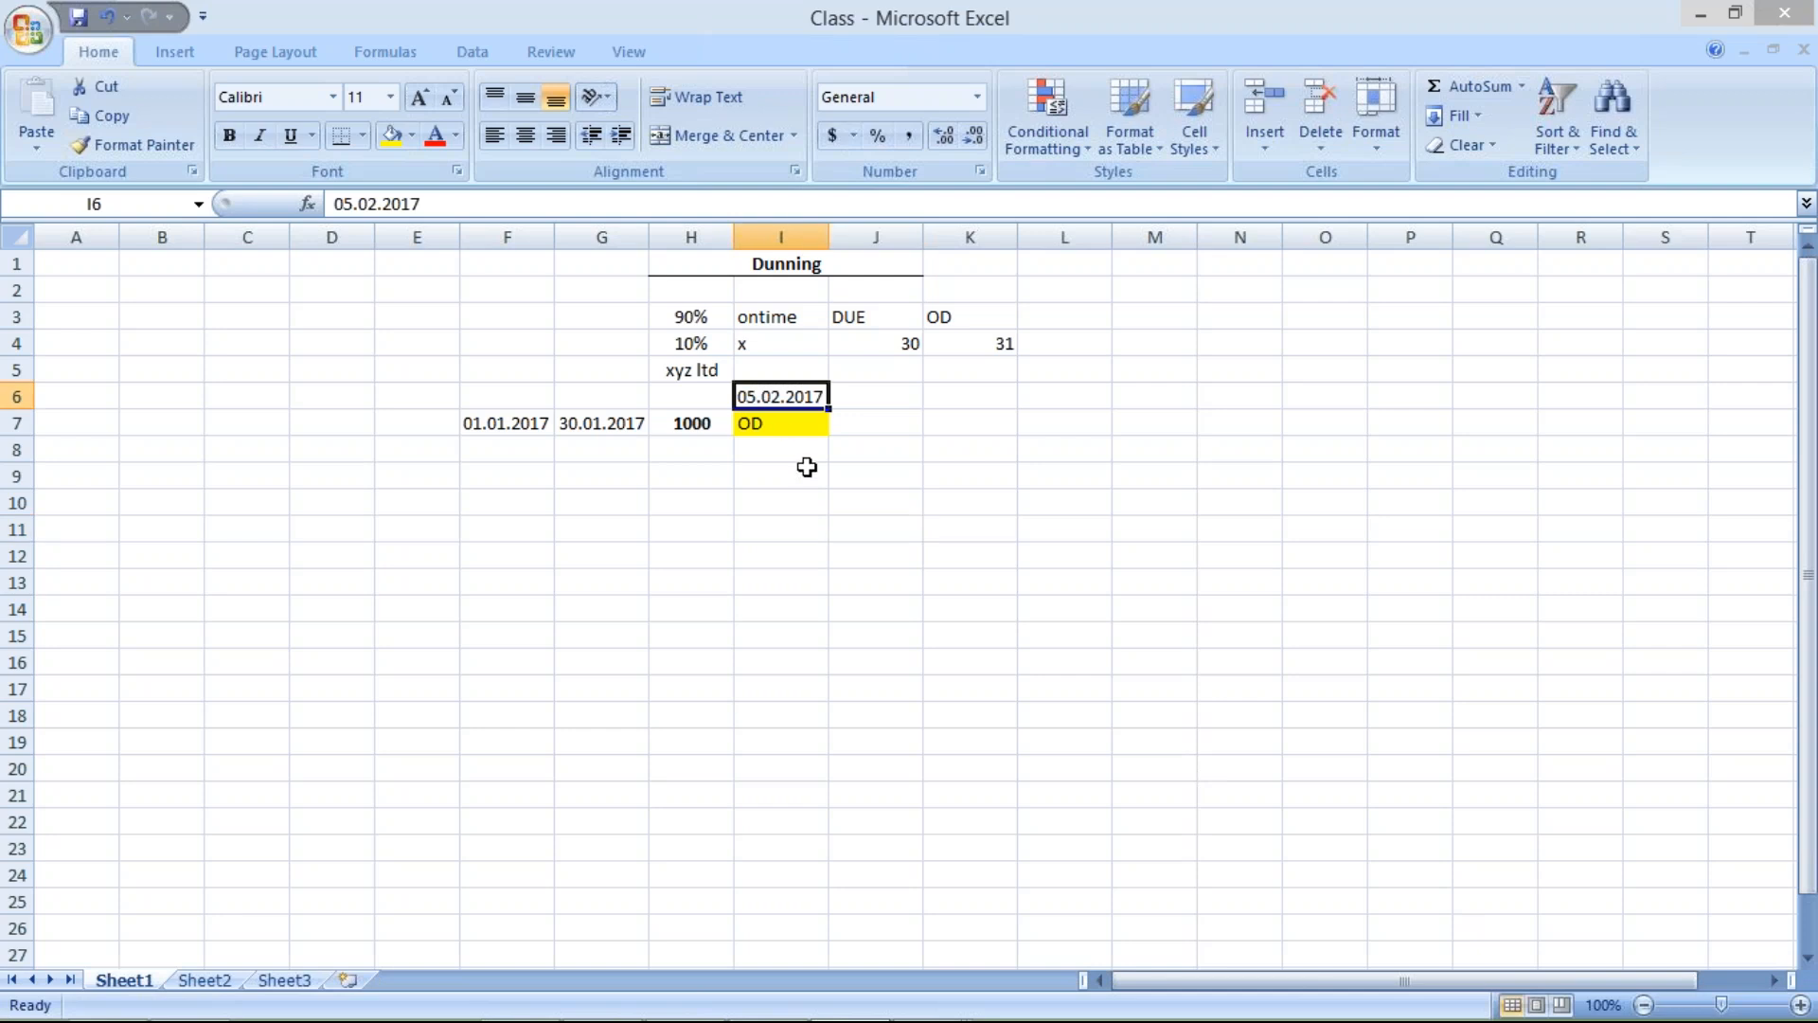
left_click(755, 427)
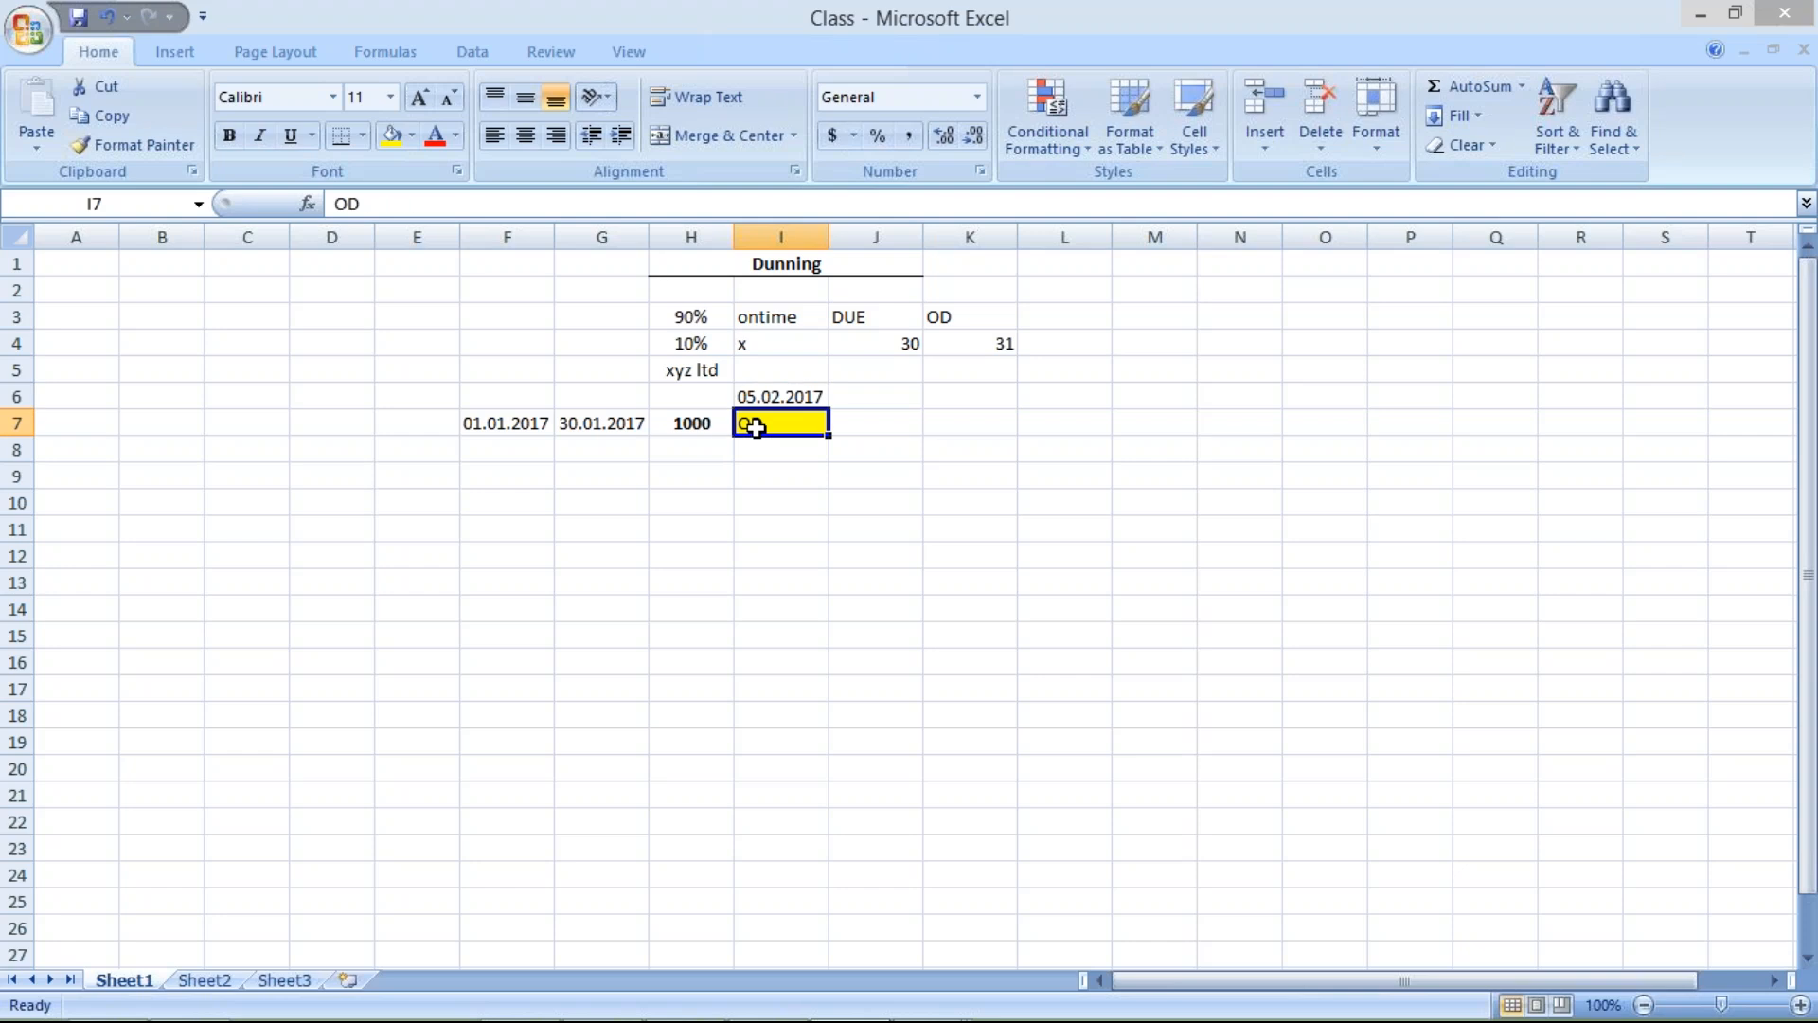
left_click(699, 425)
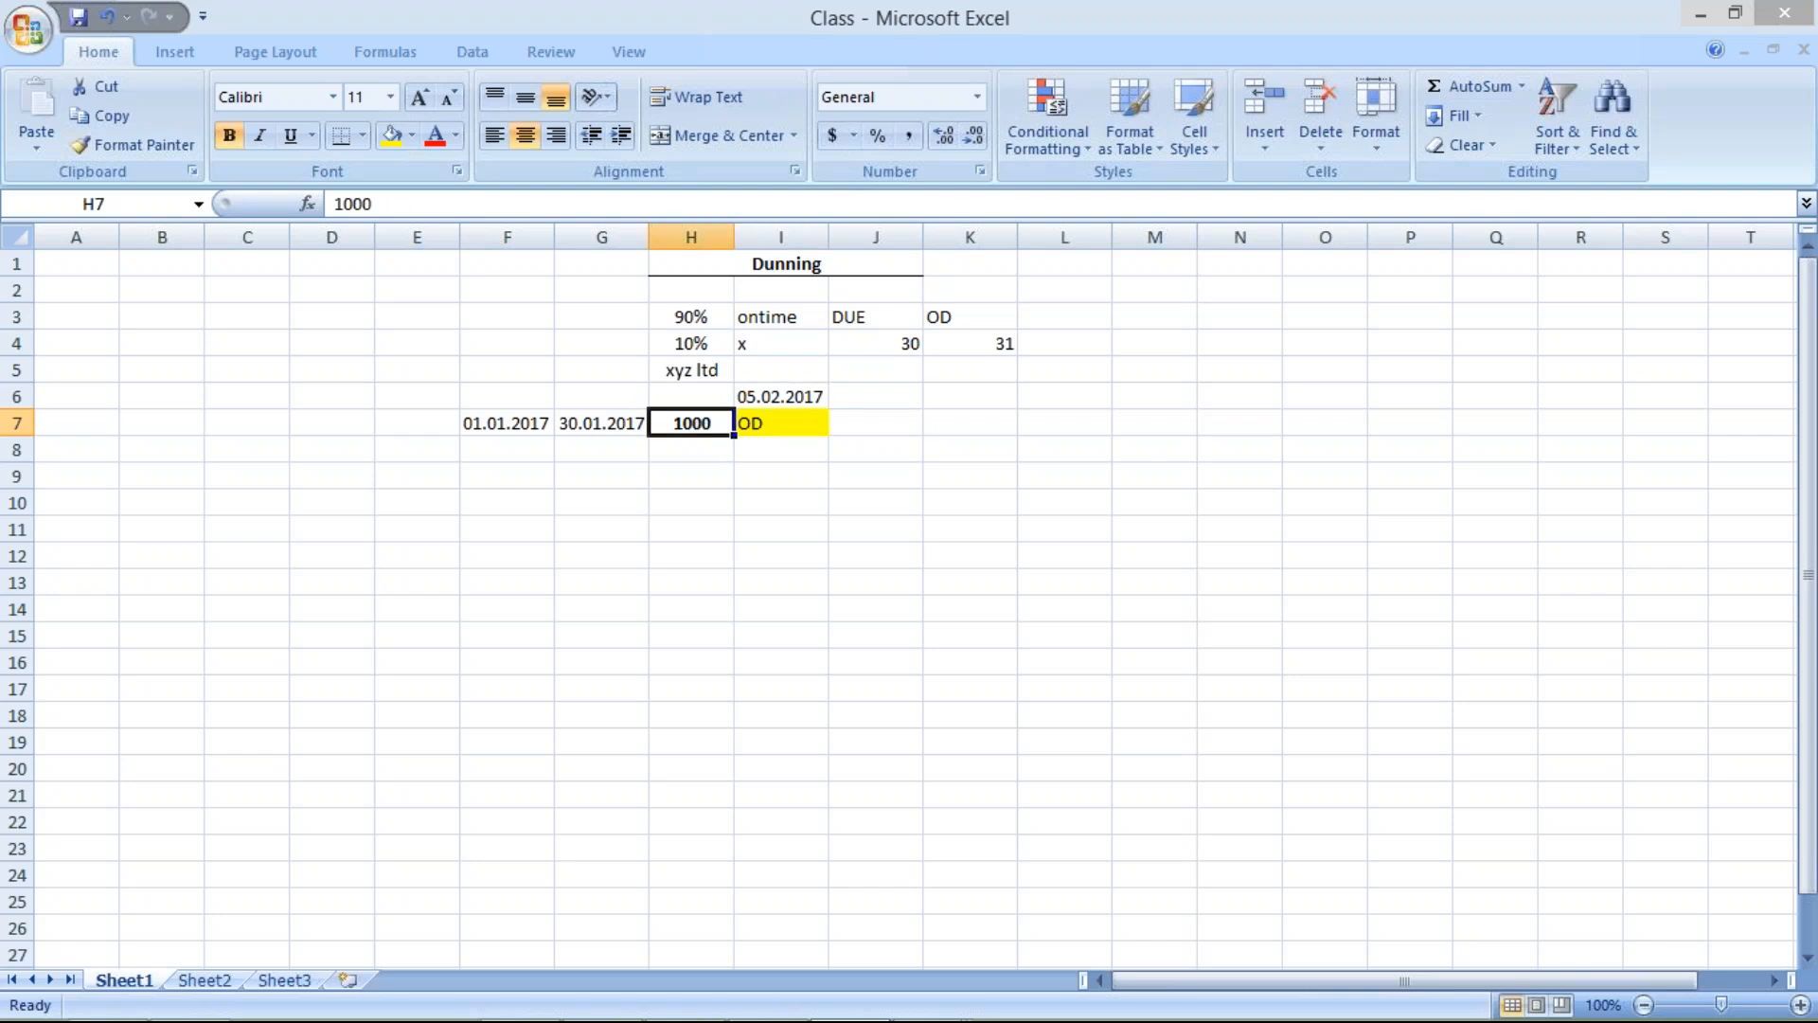
Switch to the SAP Easy Access session and open the favorite FBL1N - Vendor Line Items
mouse_move(786, 1019)
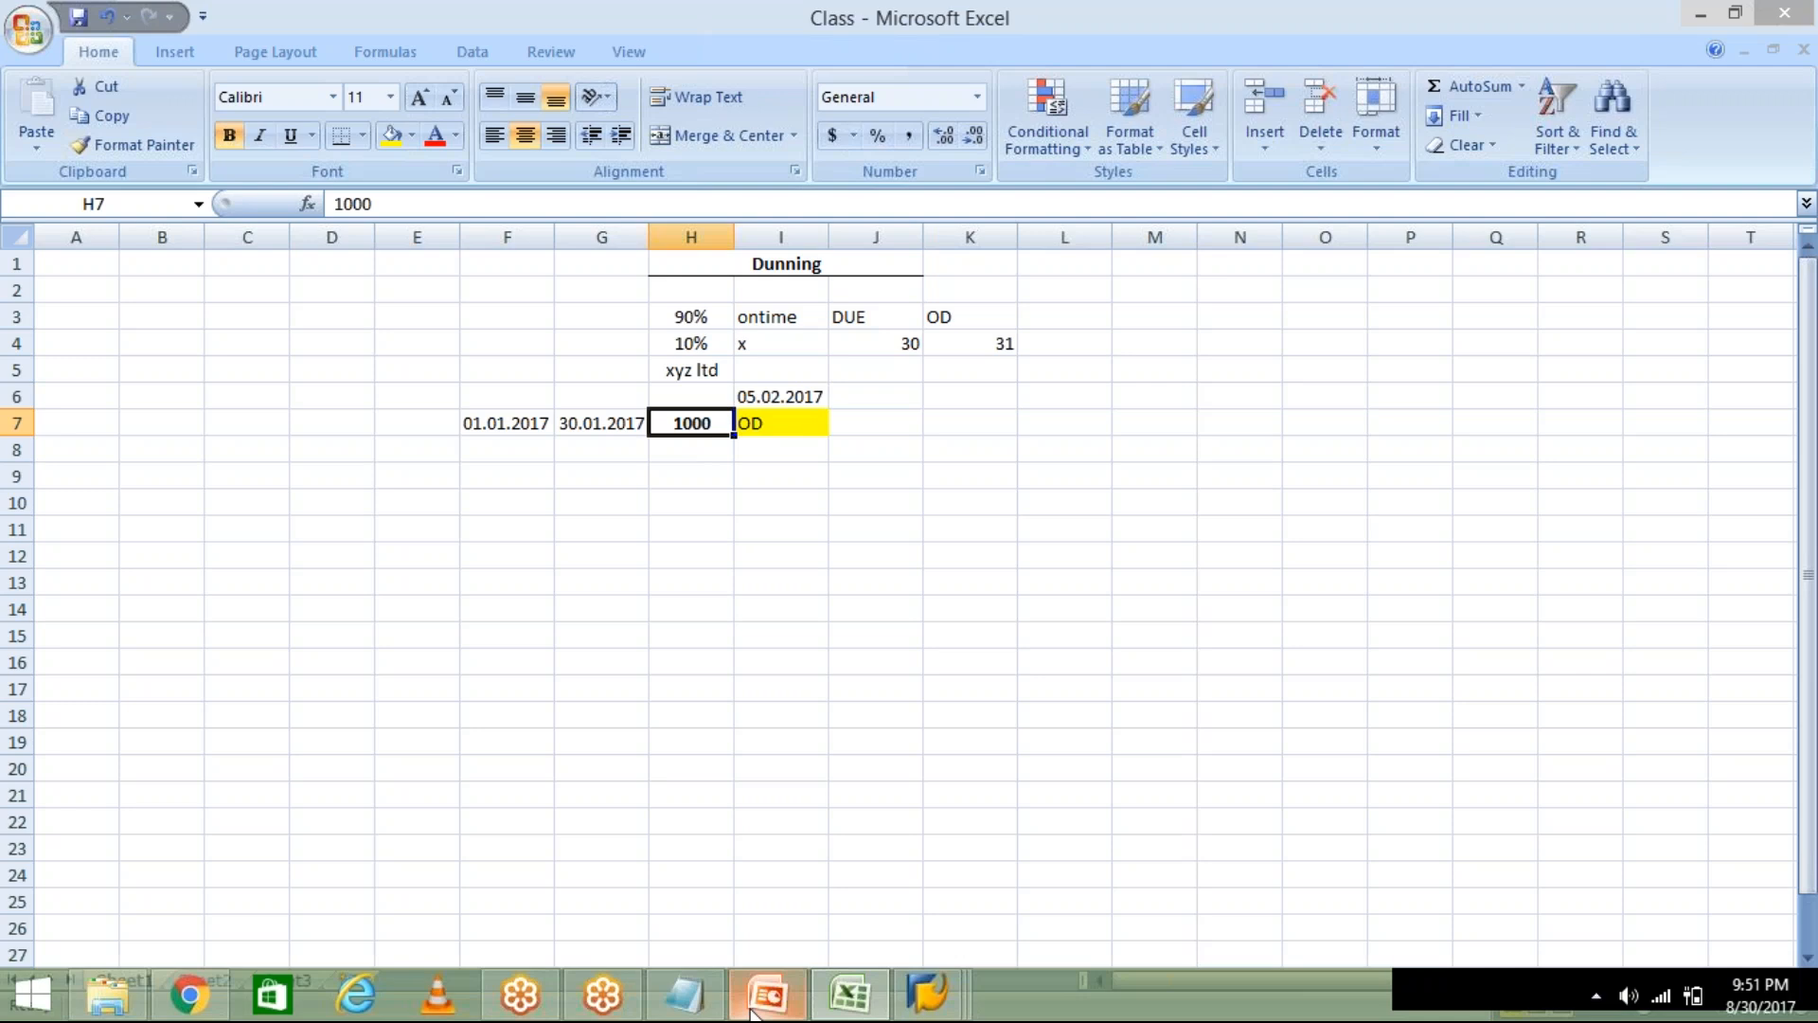
left_click(909, 1017)
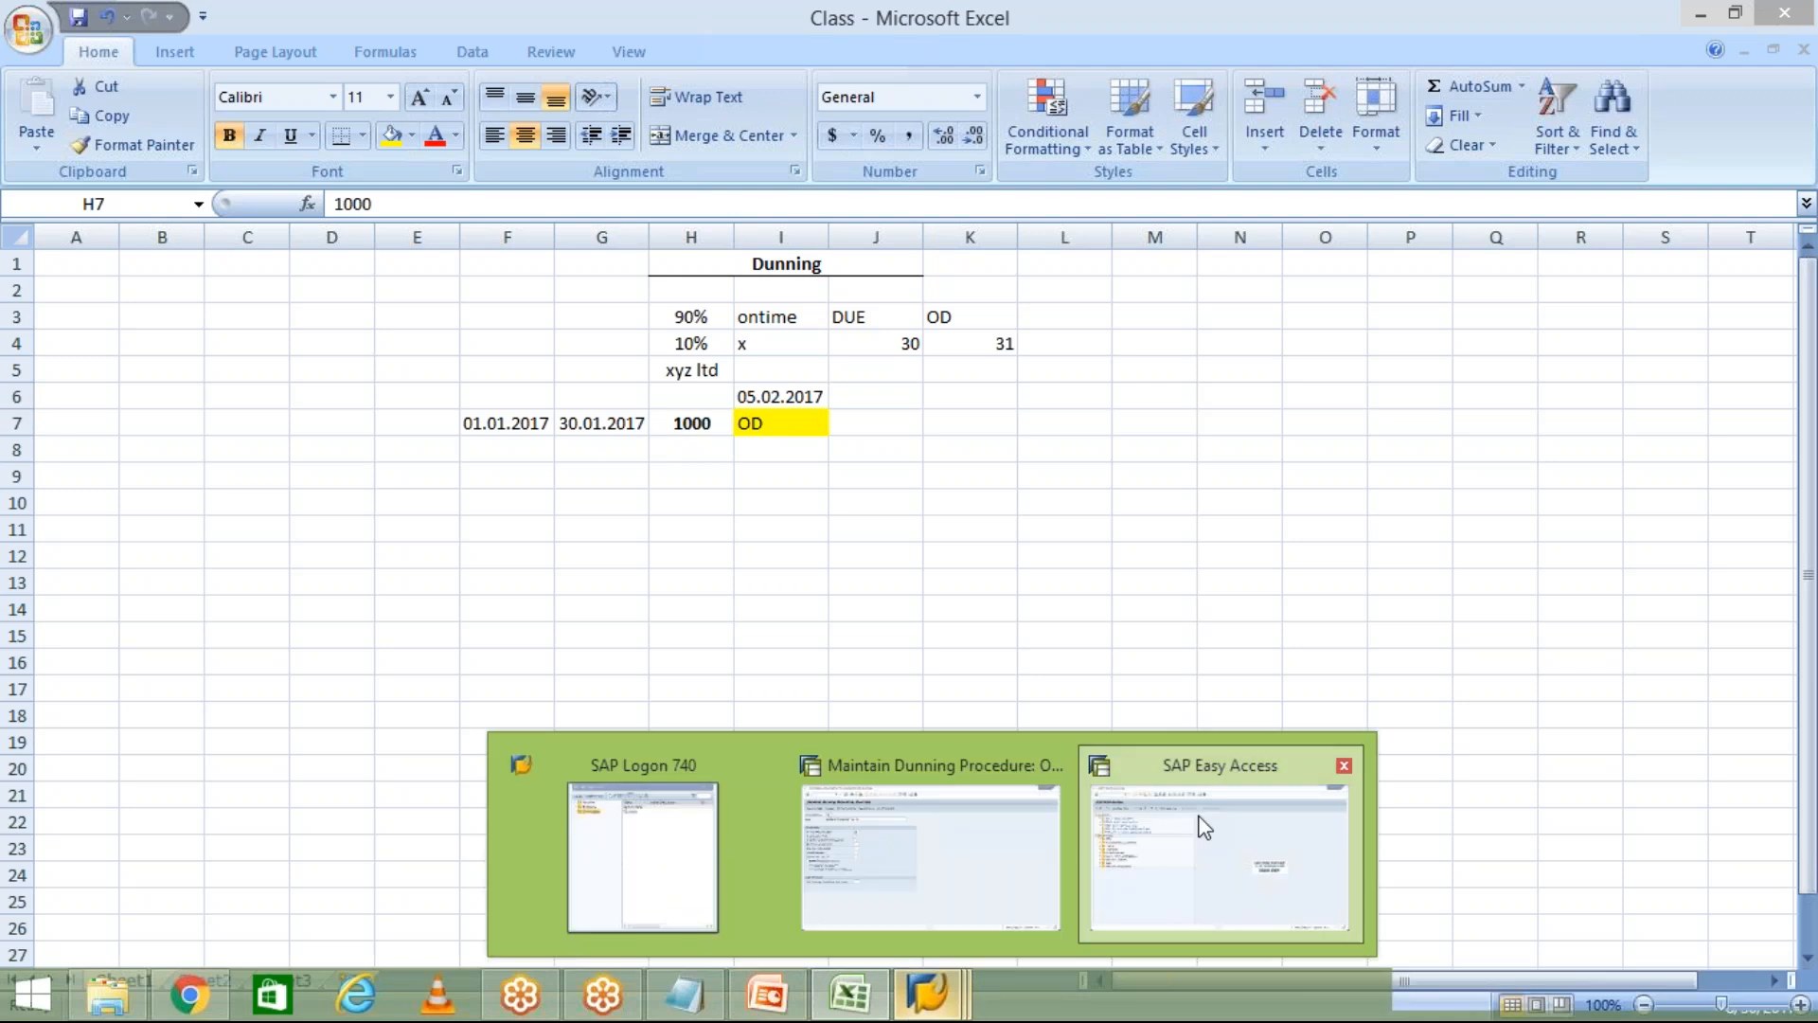
left_click(1205, 829)
left_click(187, 241)
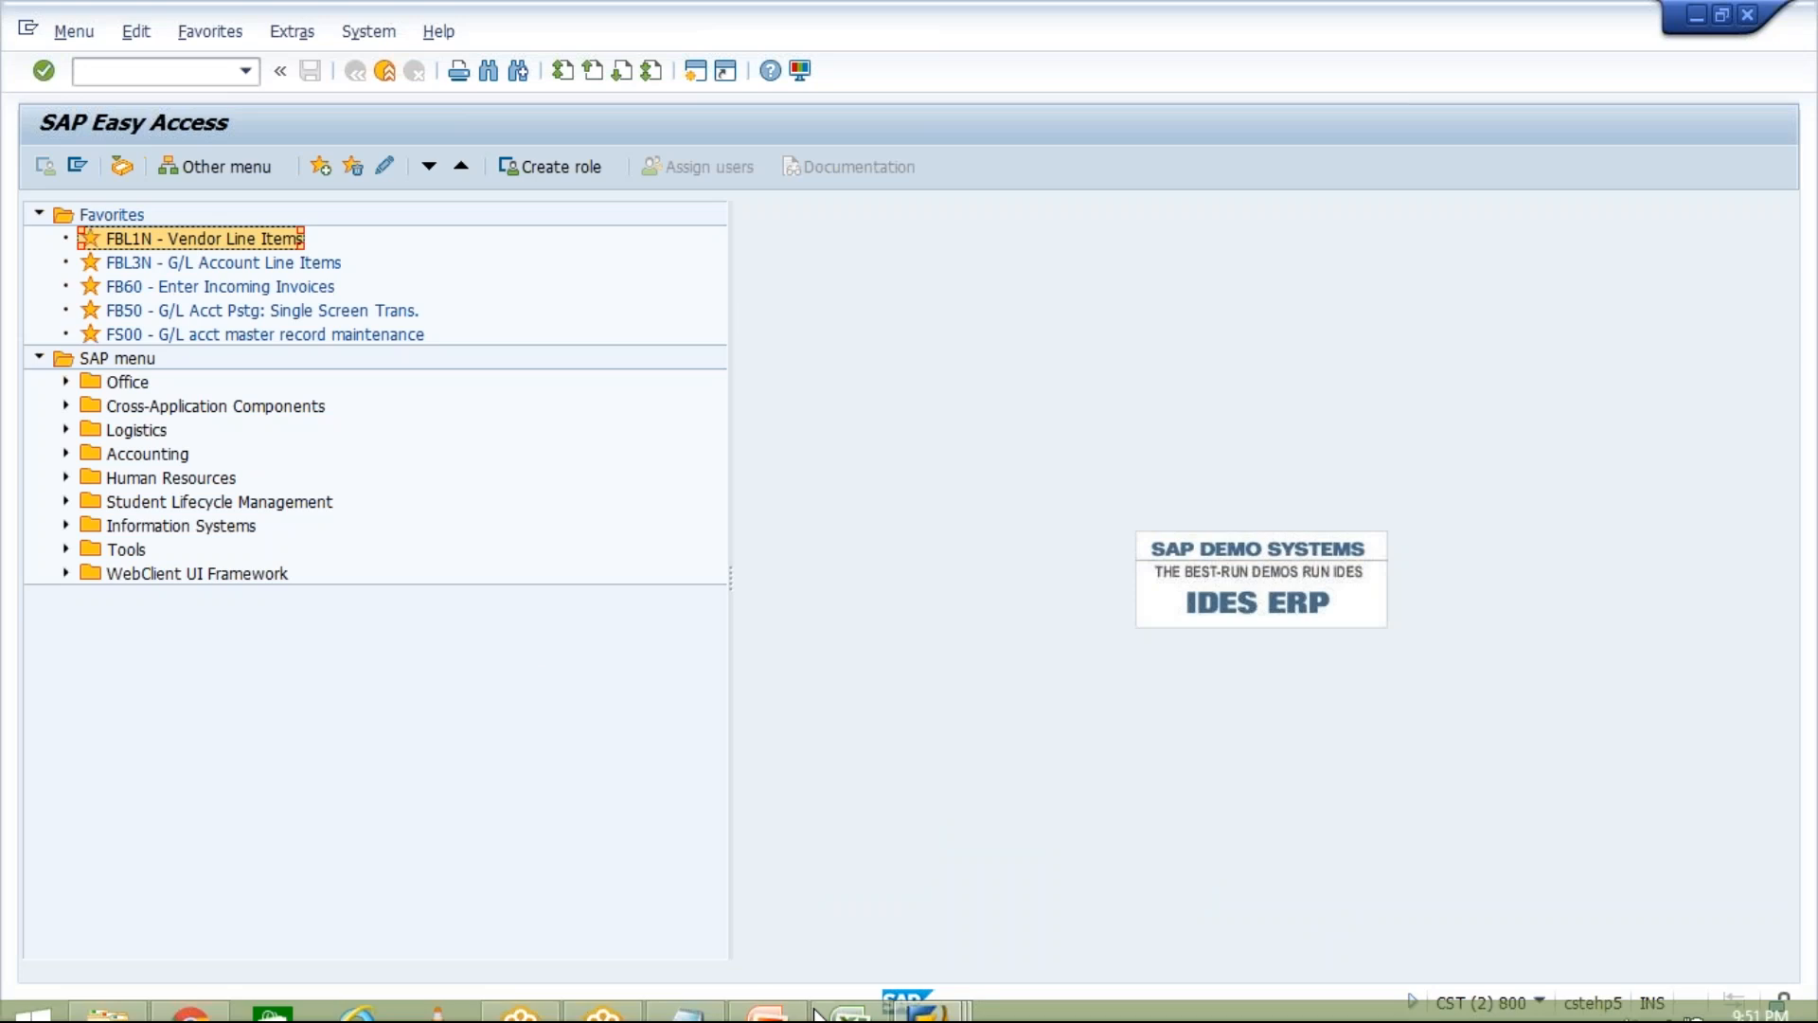
left_click(928, 1005)
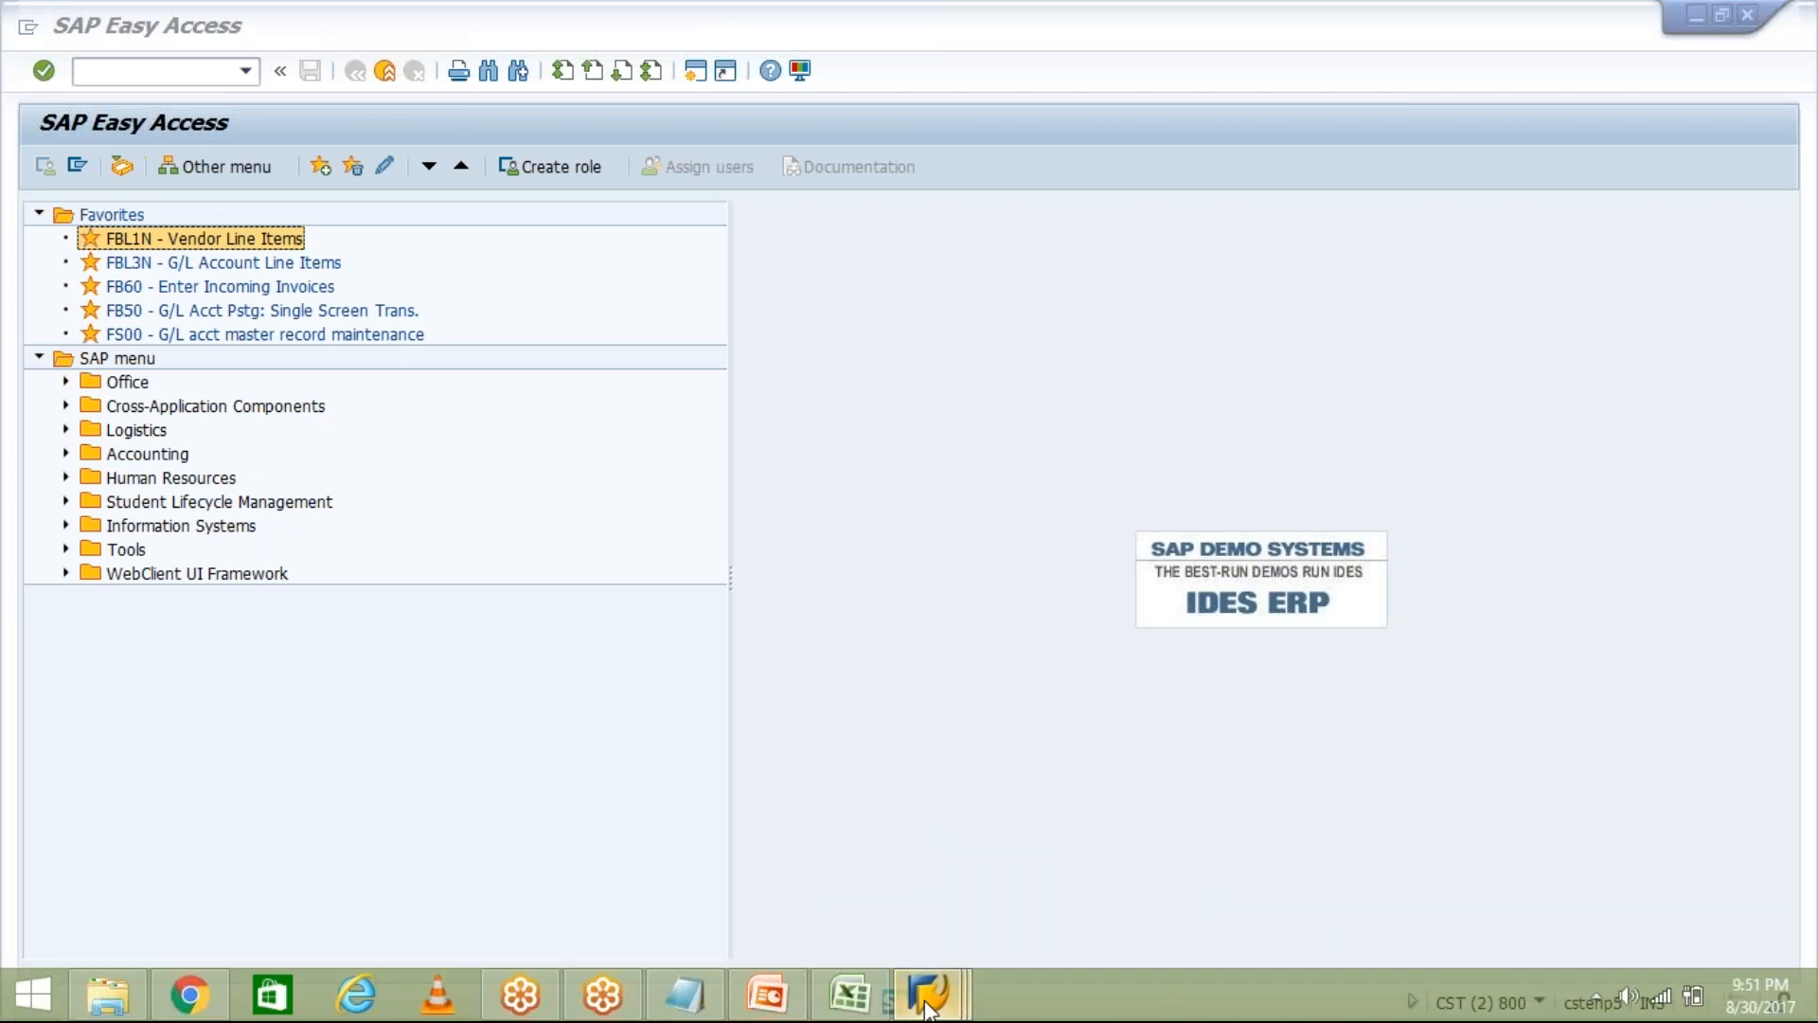
double_click(239, 243)
Switch back to the Class workbook in Excel and examine the OD status in cell I7
mouse_move(979, 1012)
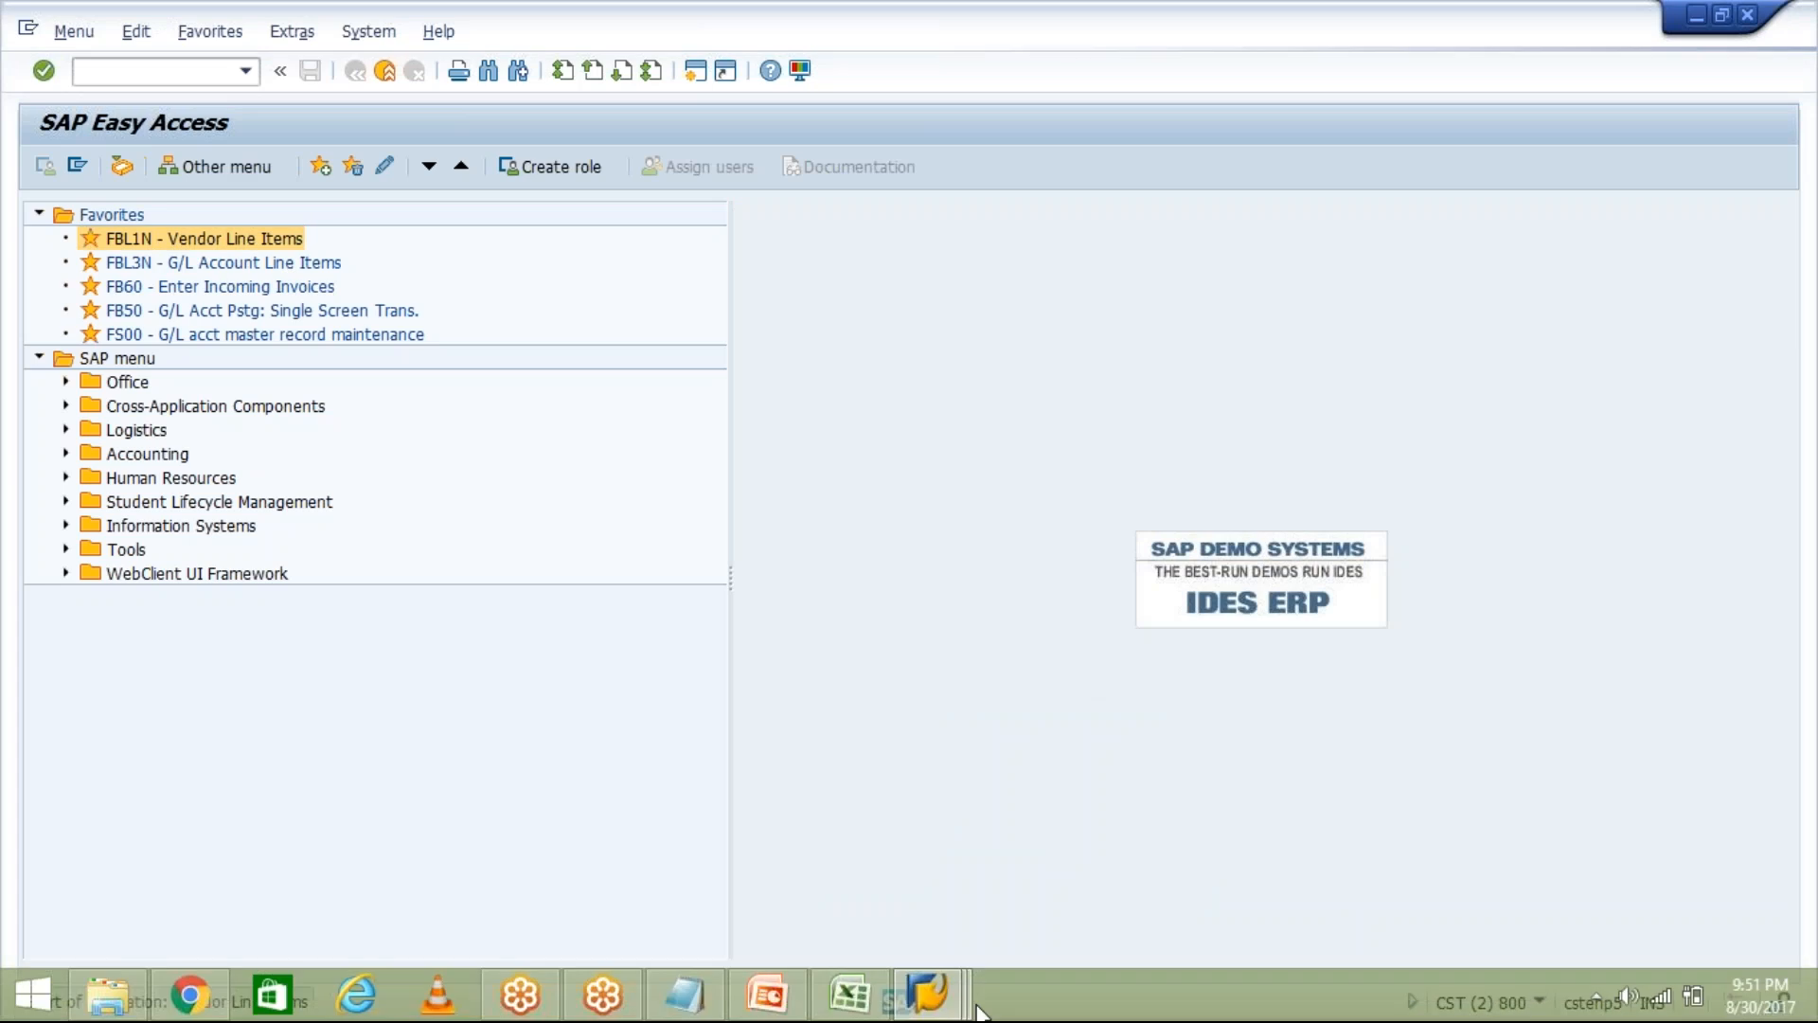
mouse_move(850, 994)
left_click(914, 791)
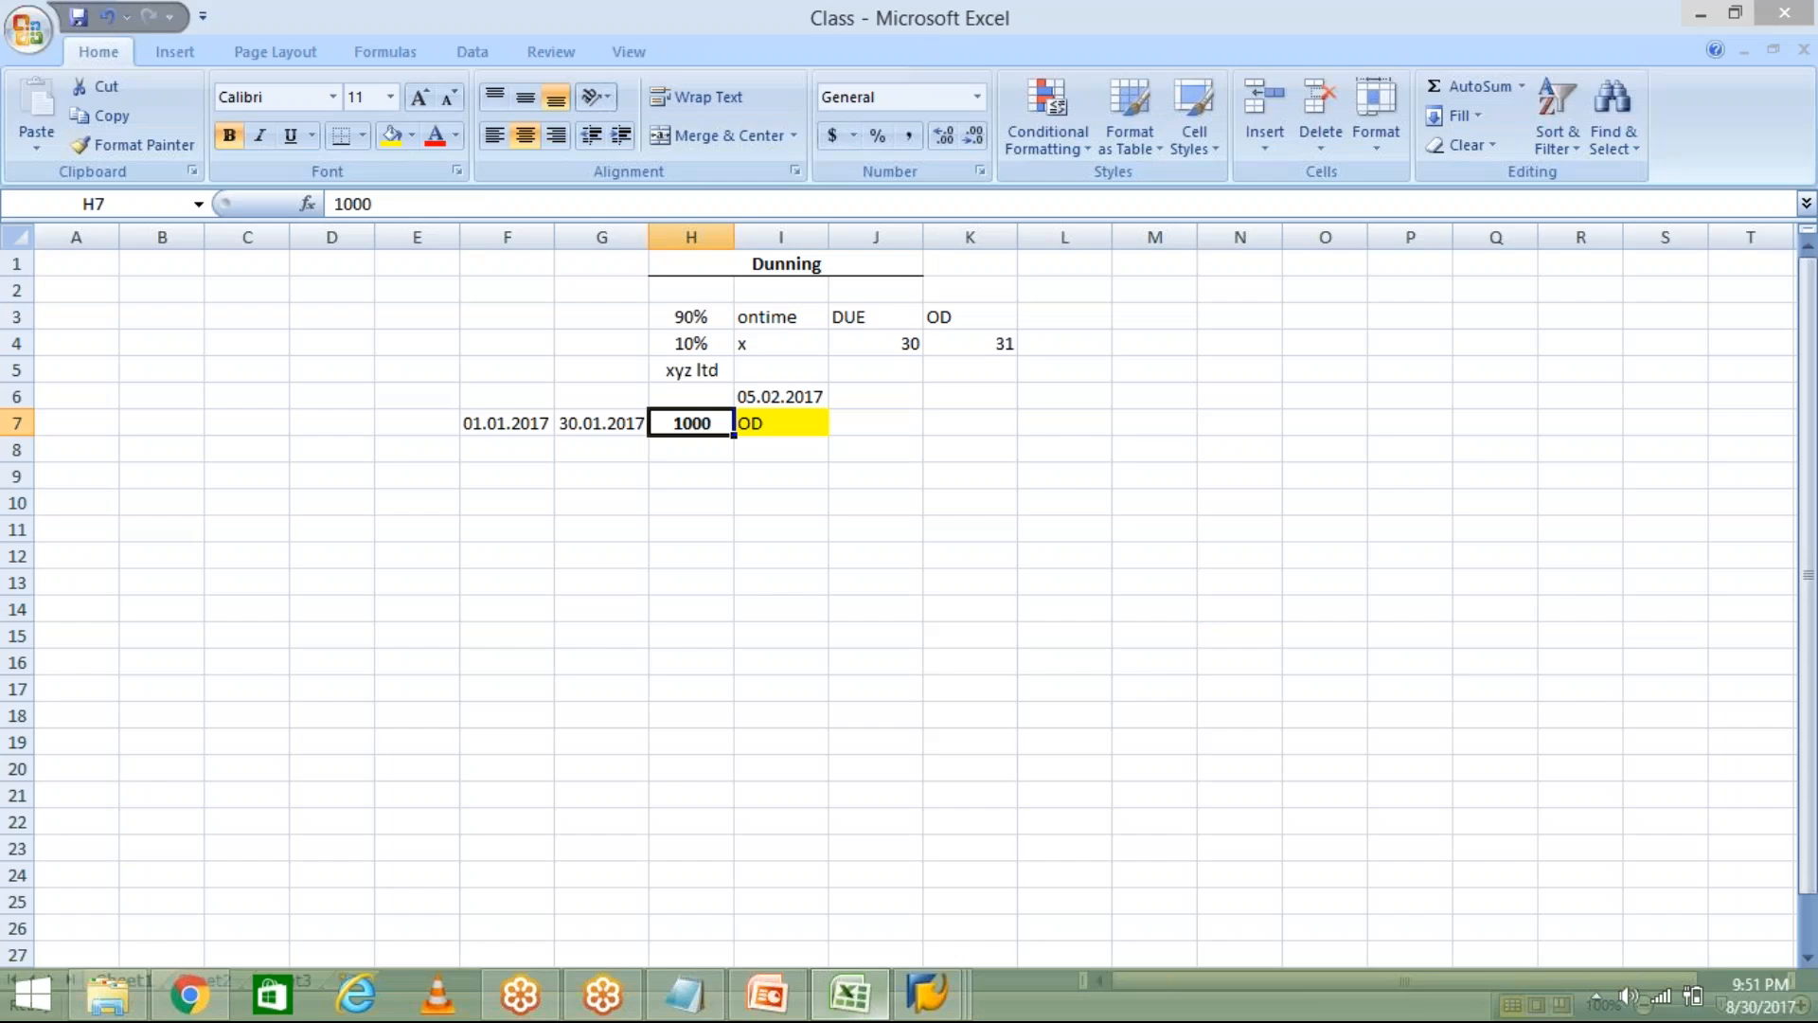
left_click(857, 442)
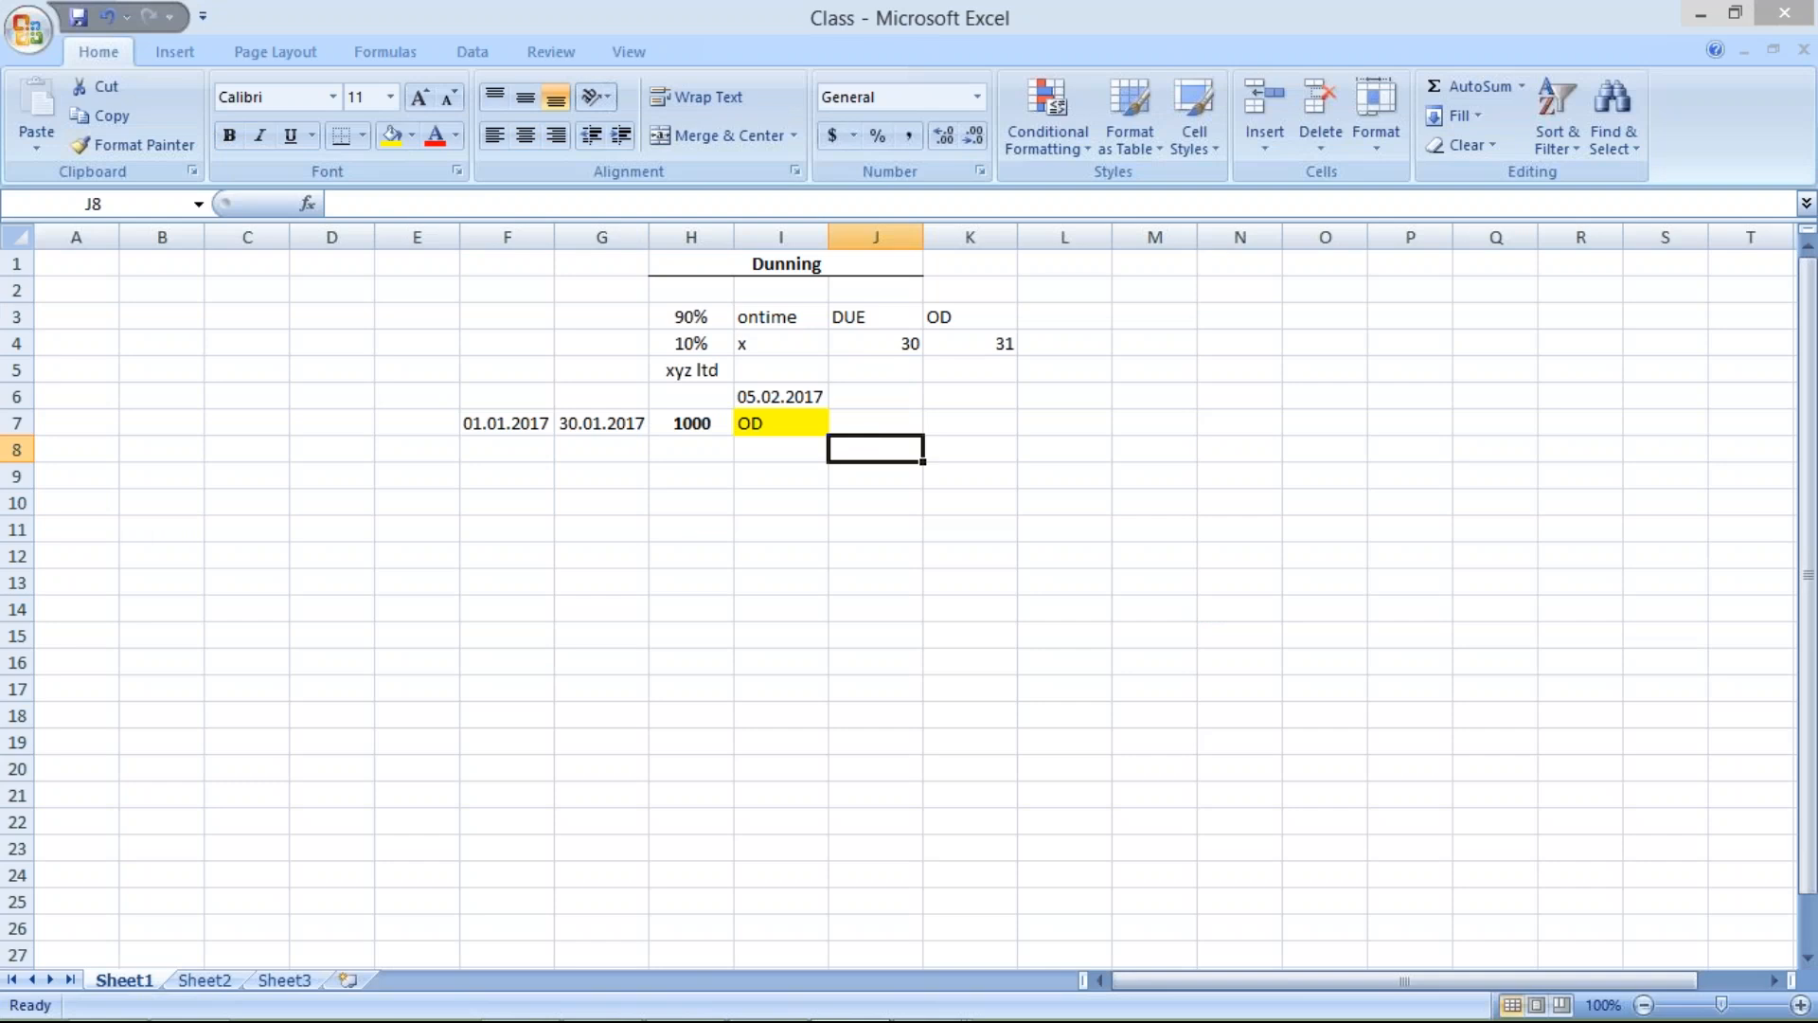
left_click(742, 424)
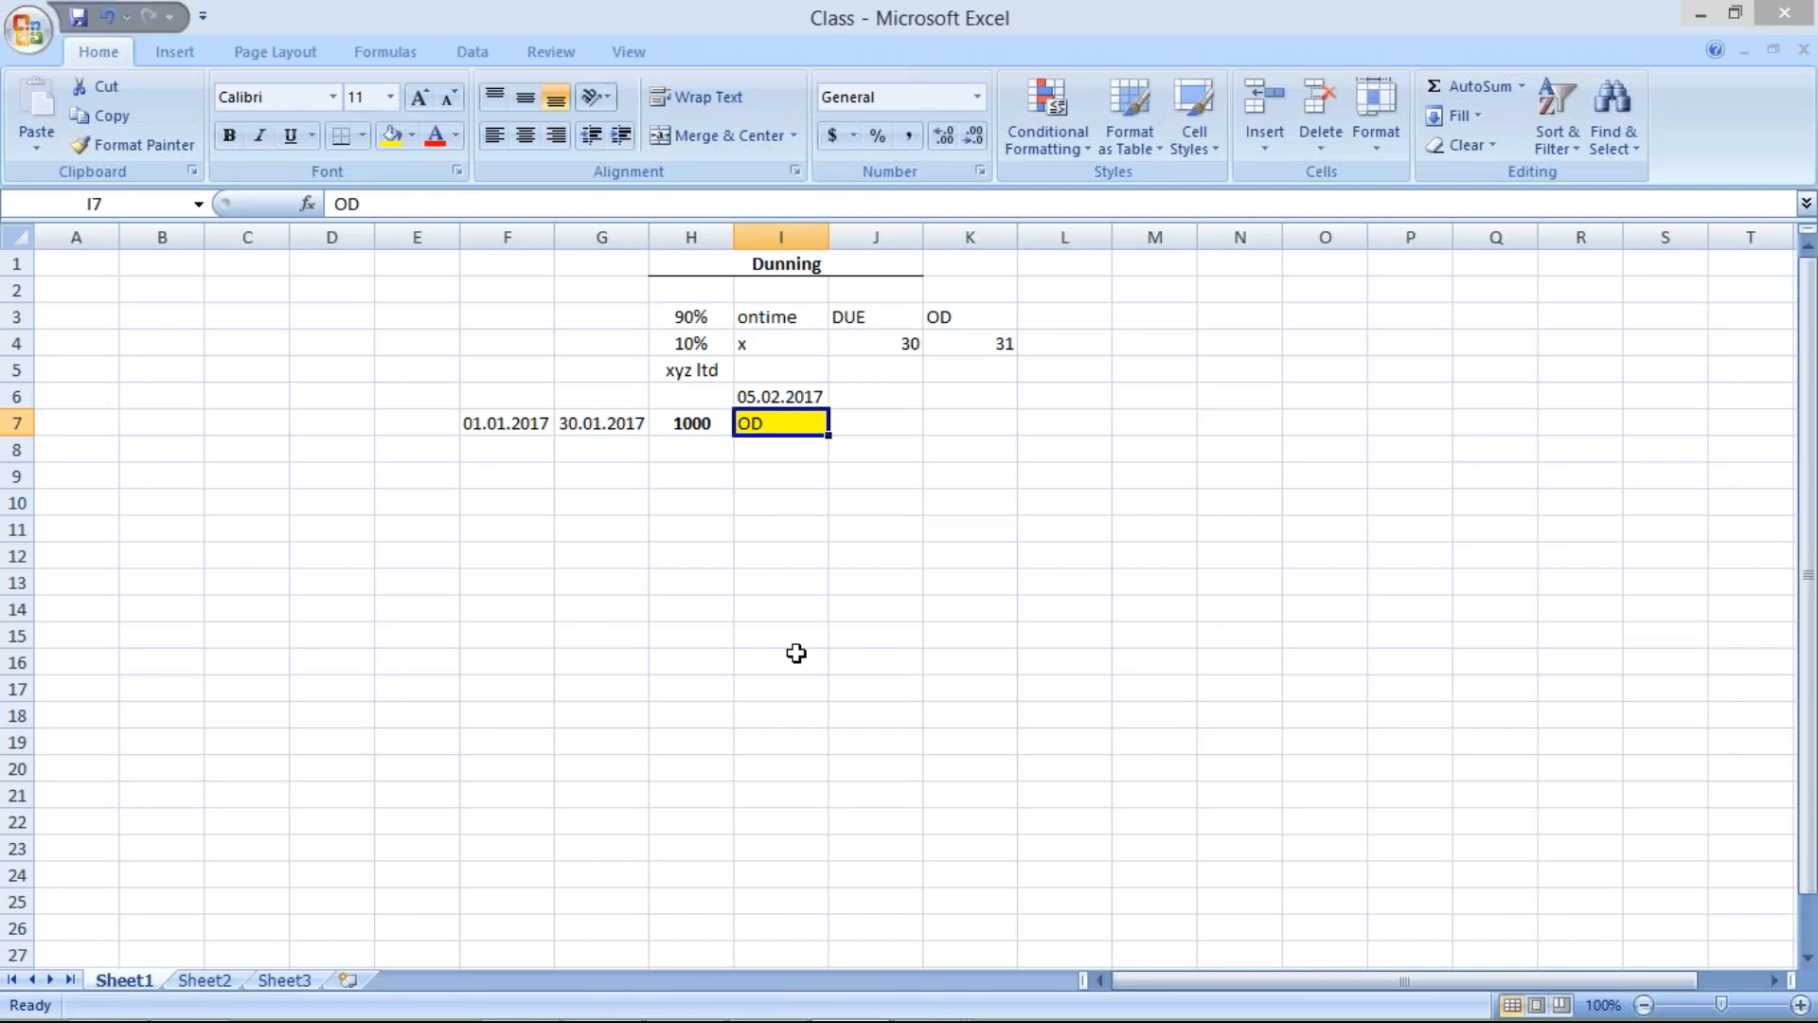
Look at dunning procedure TM04 in SAP, switch back to Excel and examine the due date, amount and 05.02.2017 date
mouse_move(845, 1016)
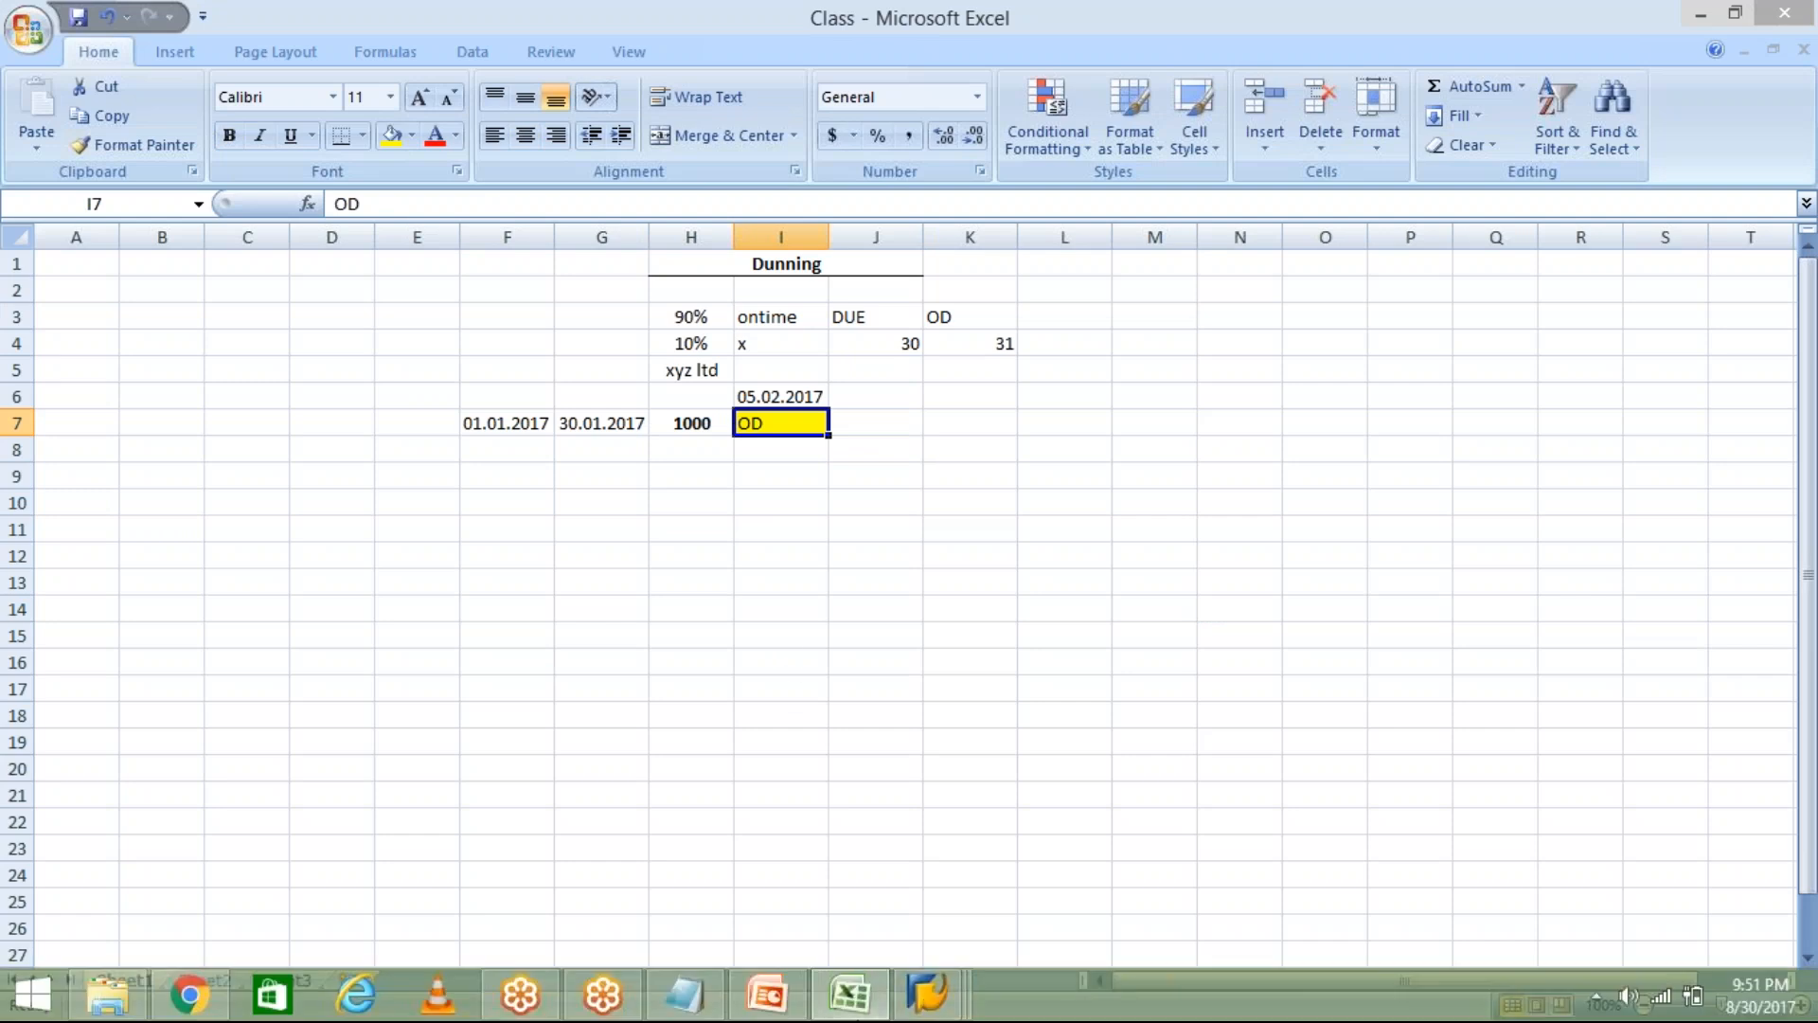
mouse_move(938, 999)
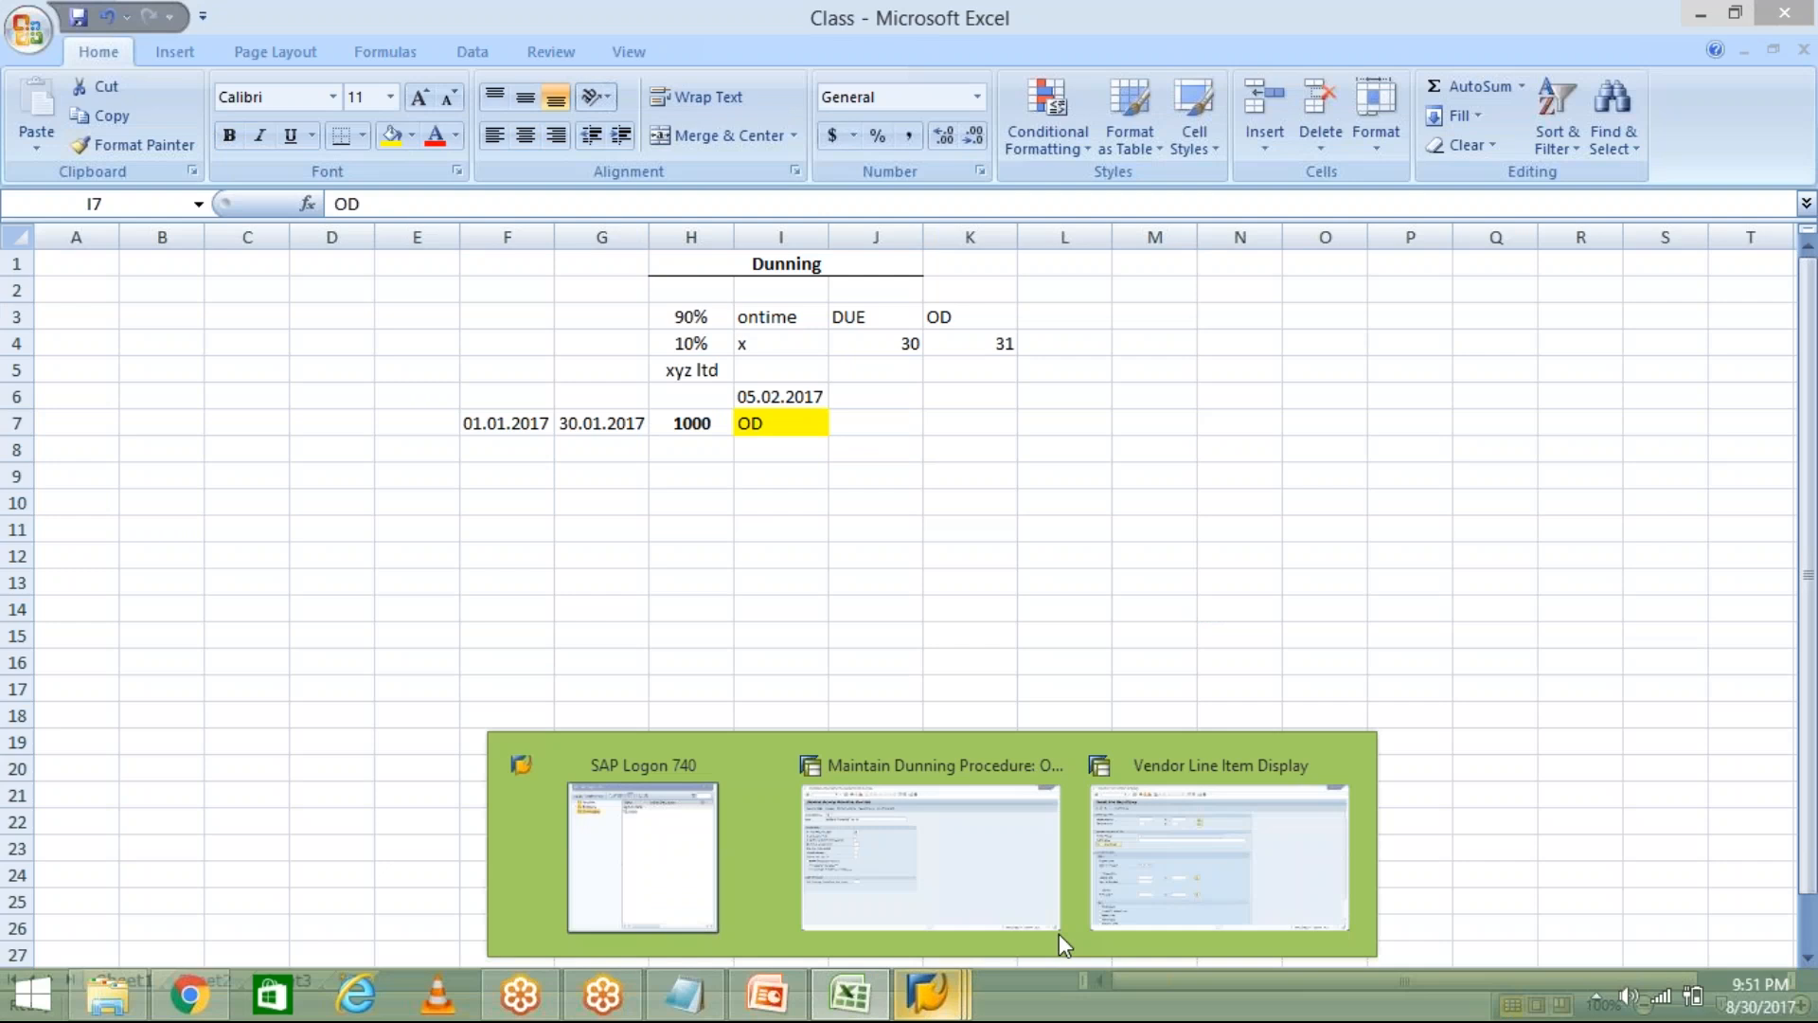
left_click(970, 854)
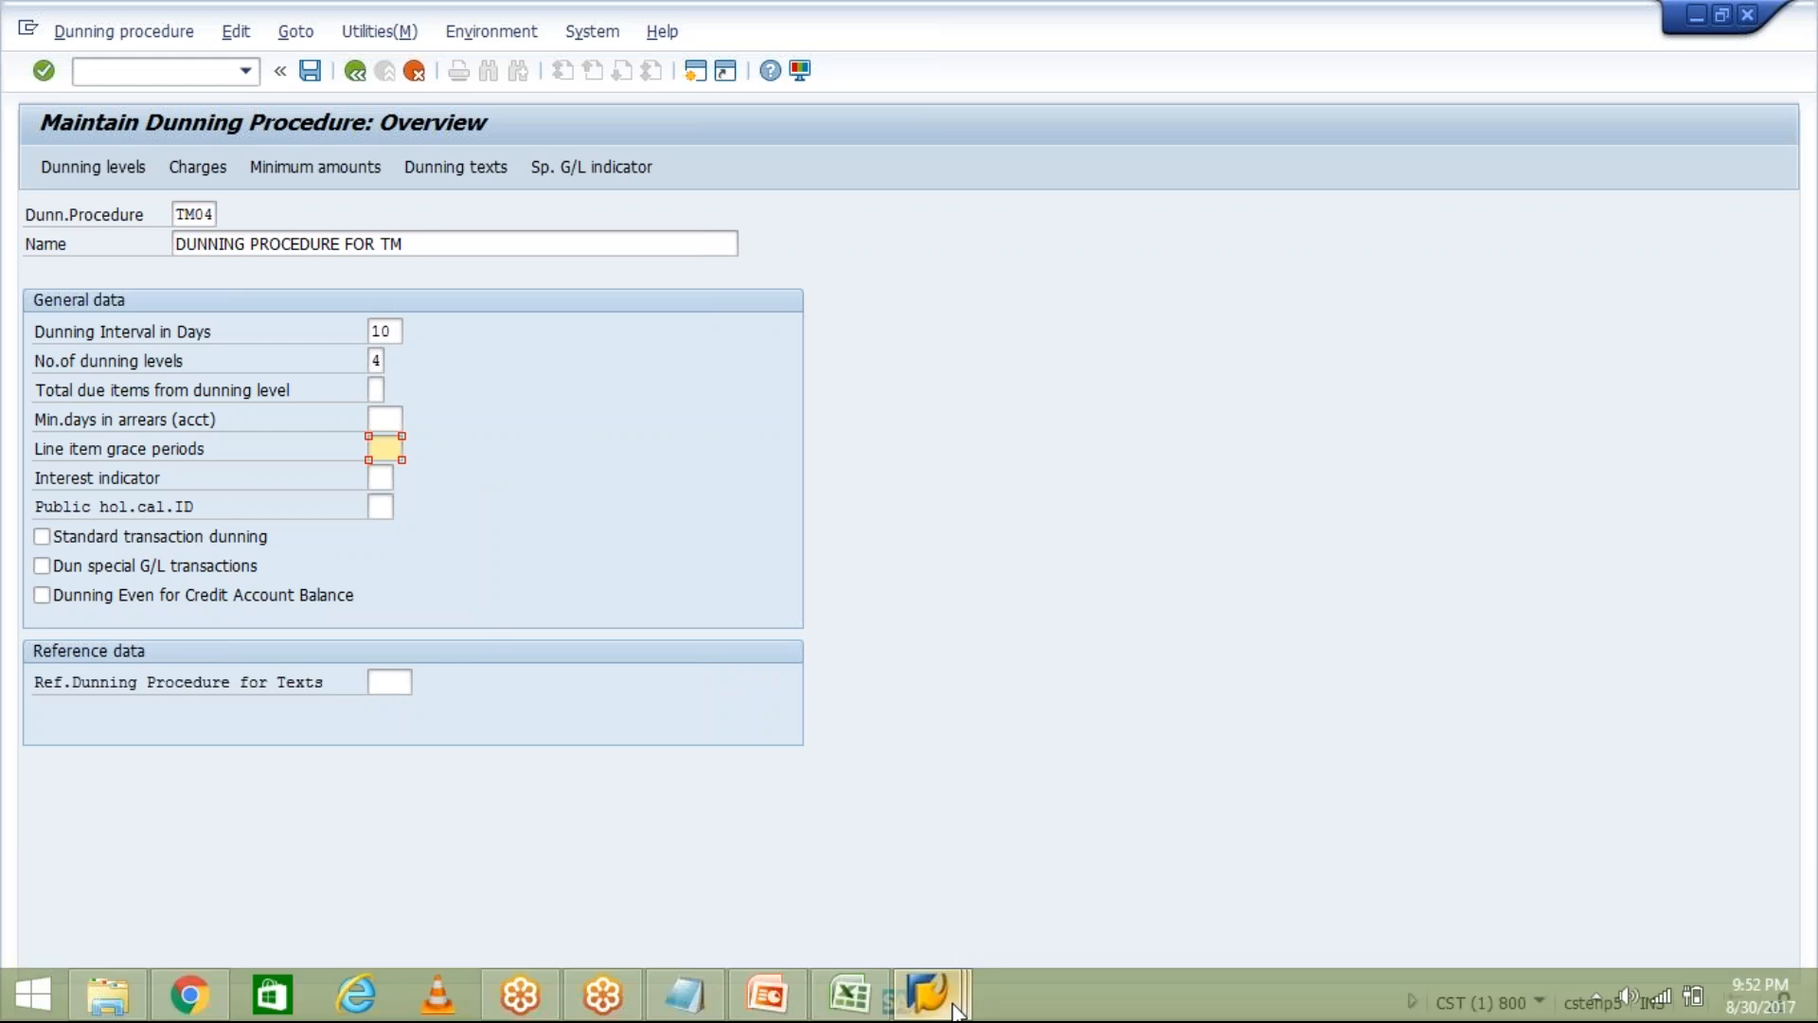
left_click(835, 1009)
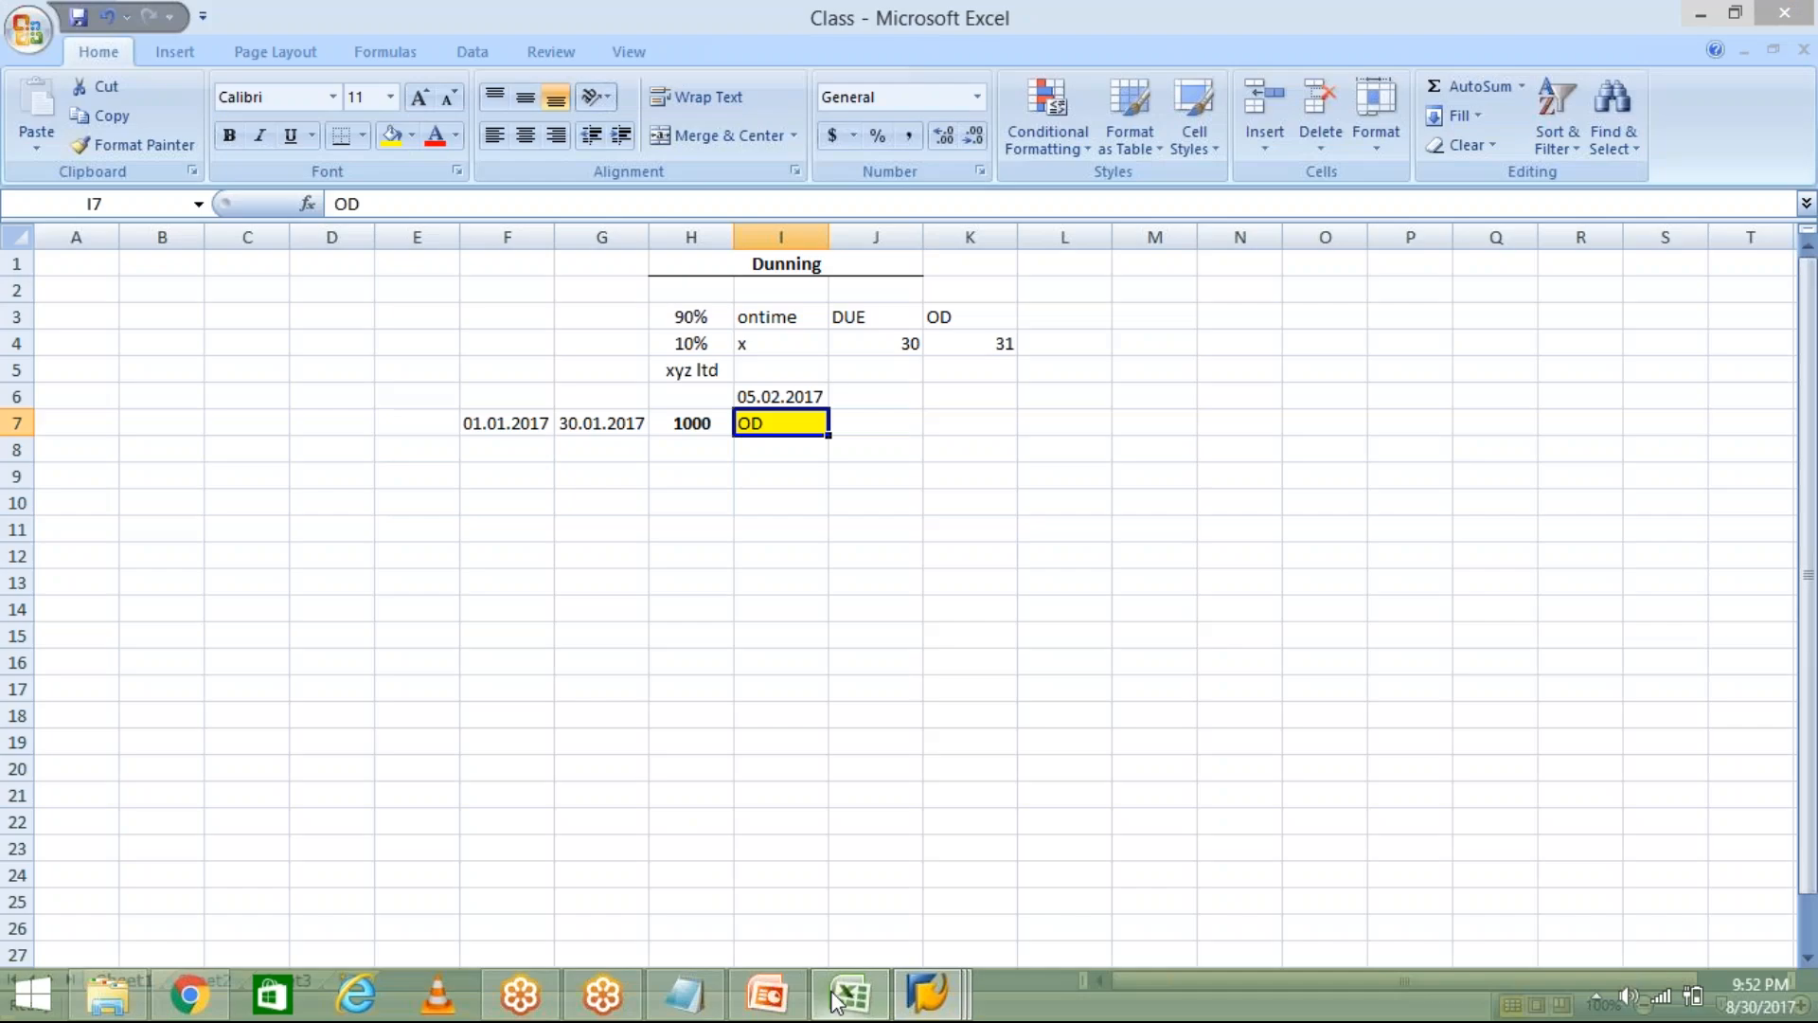
left_click(568, 423)
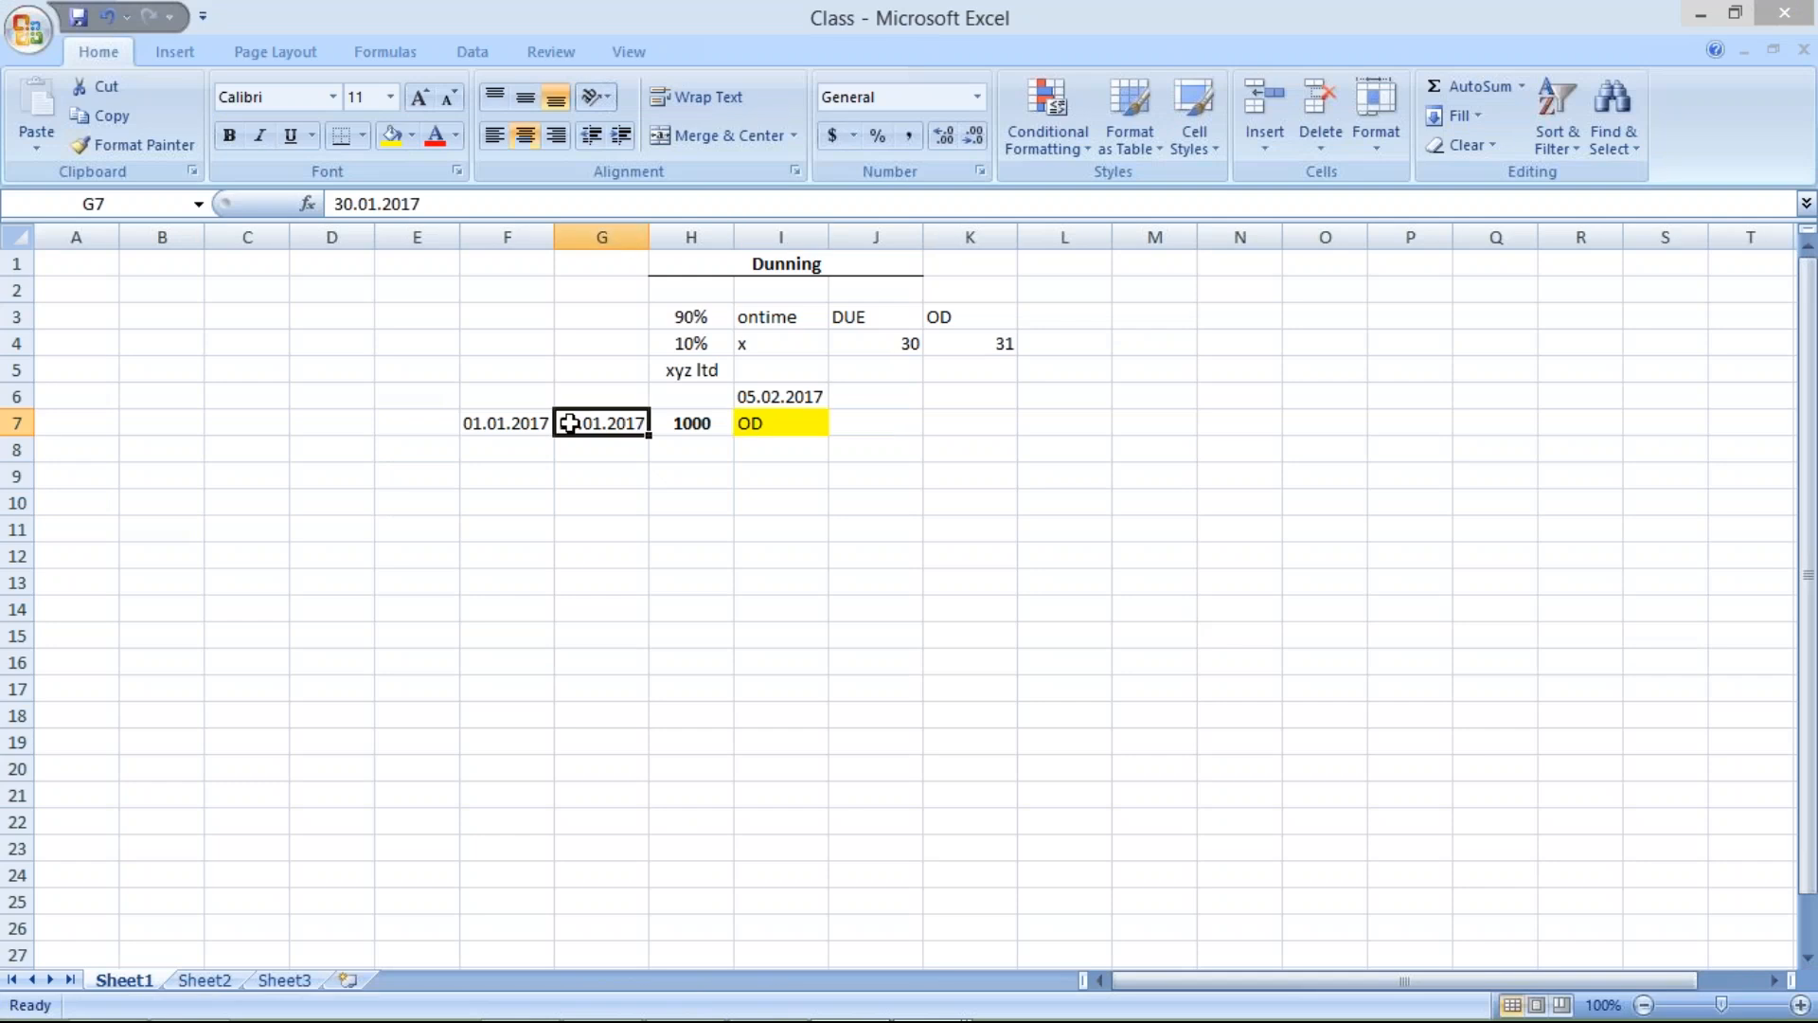
left_click(703, 423)
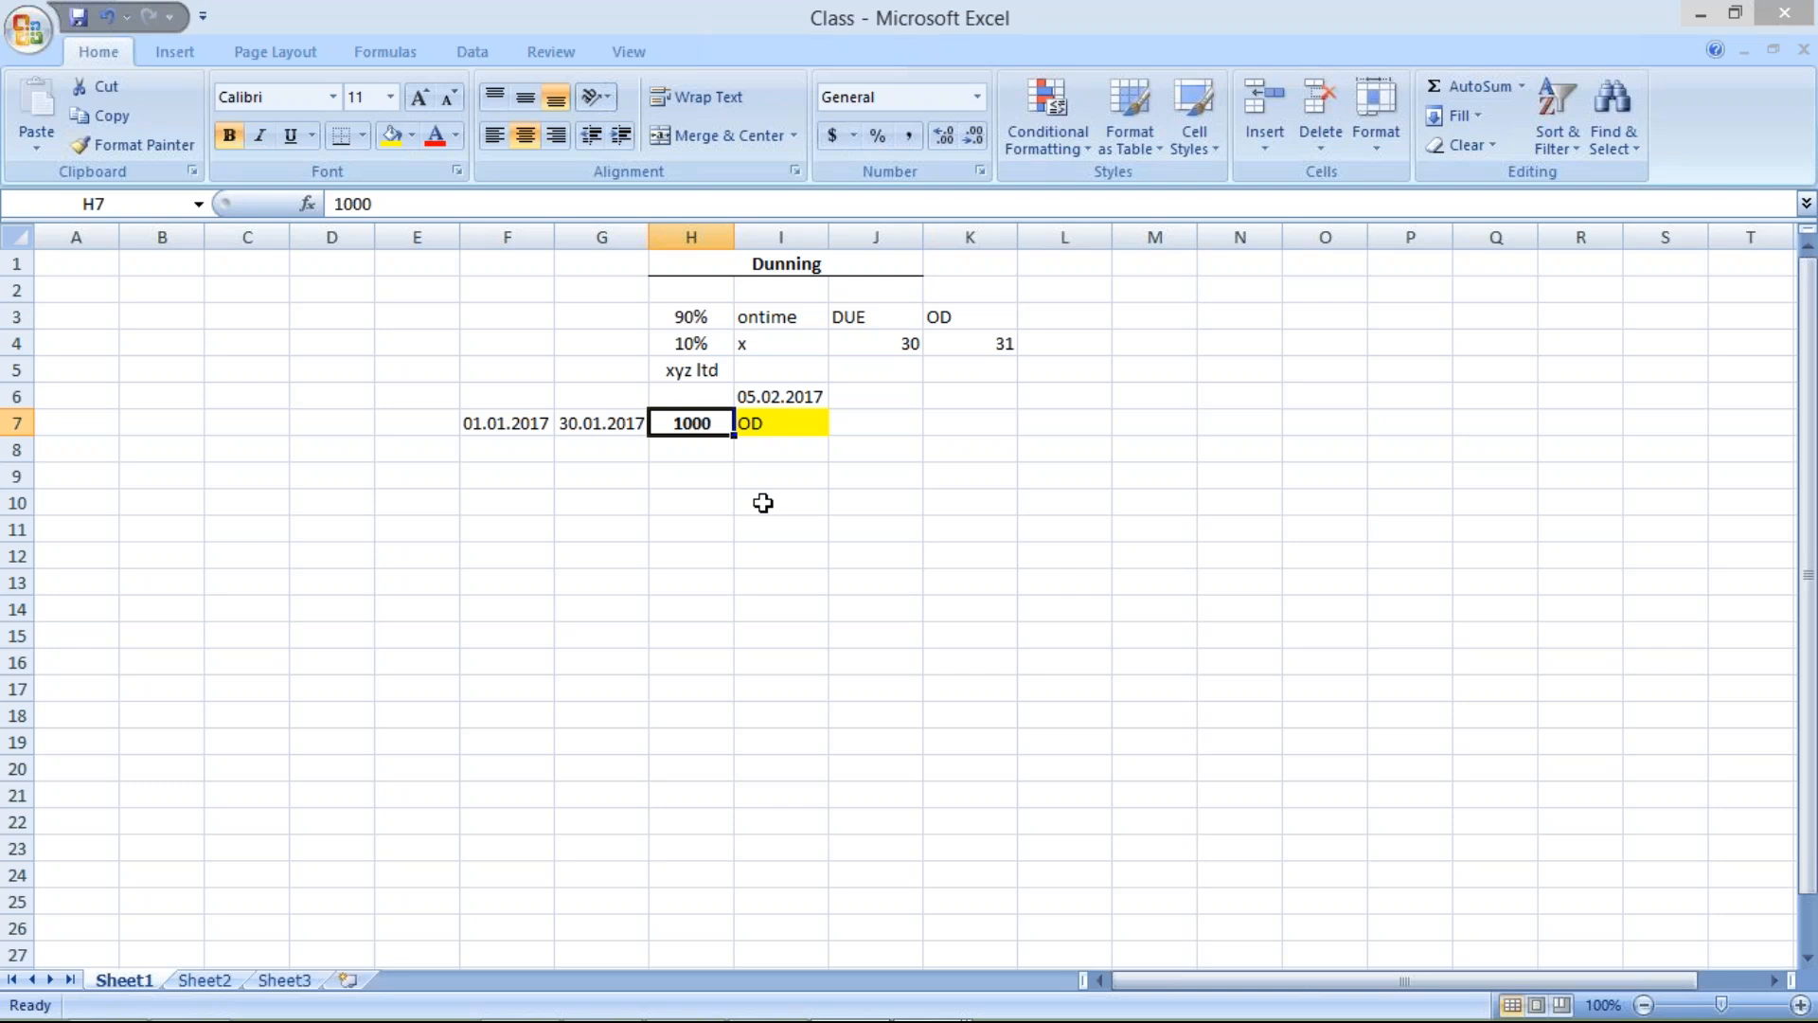
left_click(764, 396)
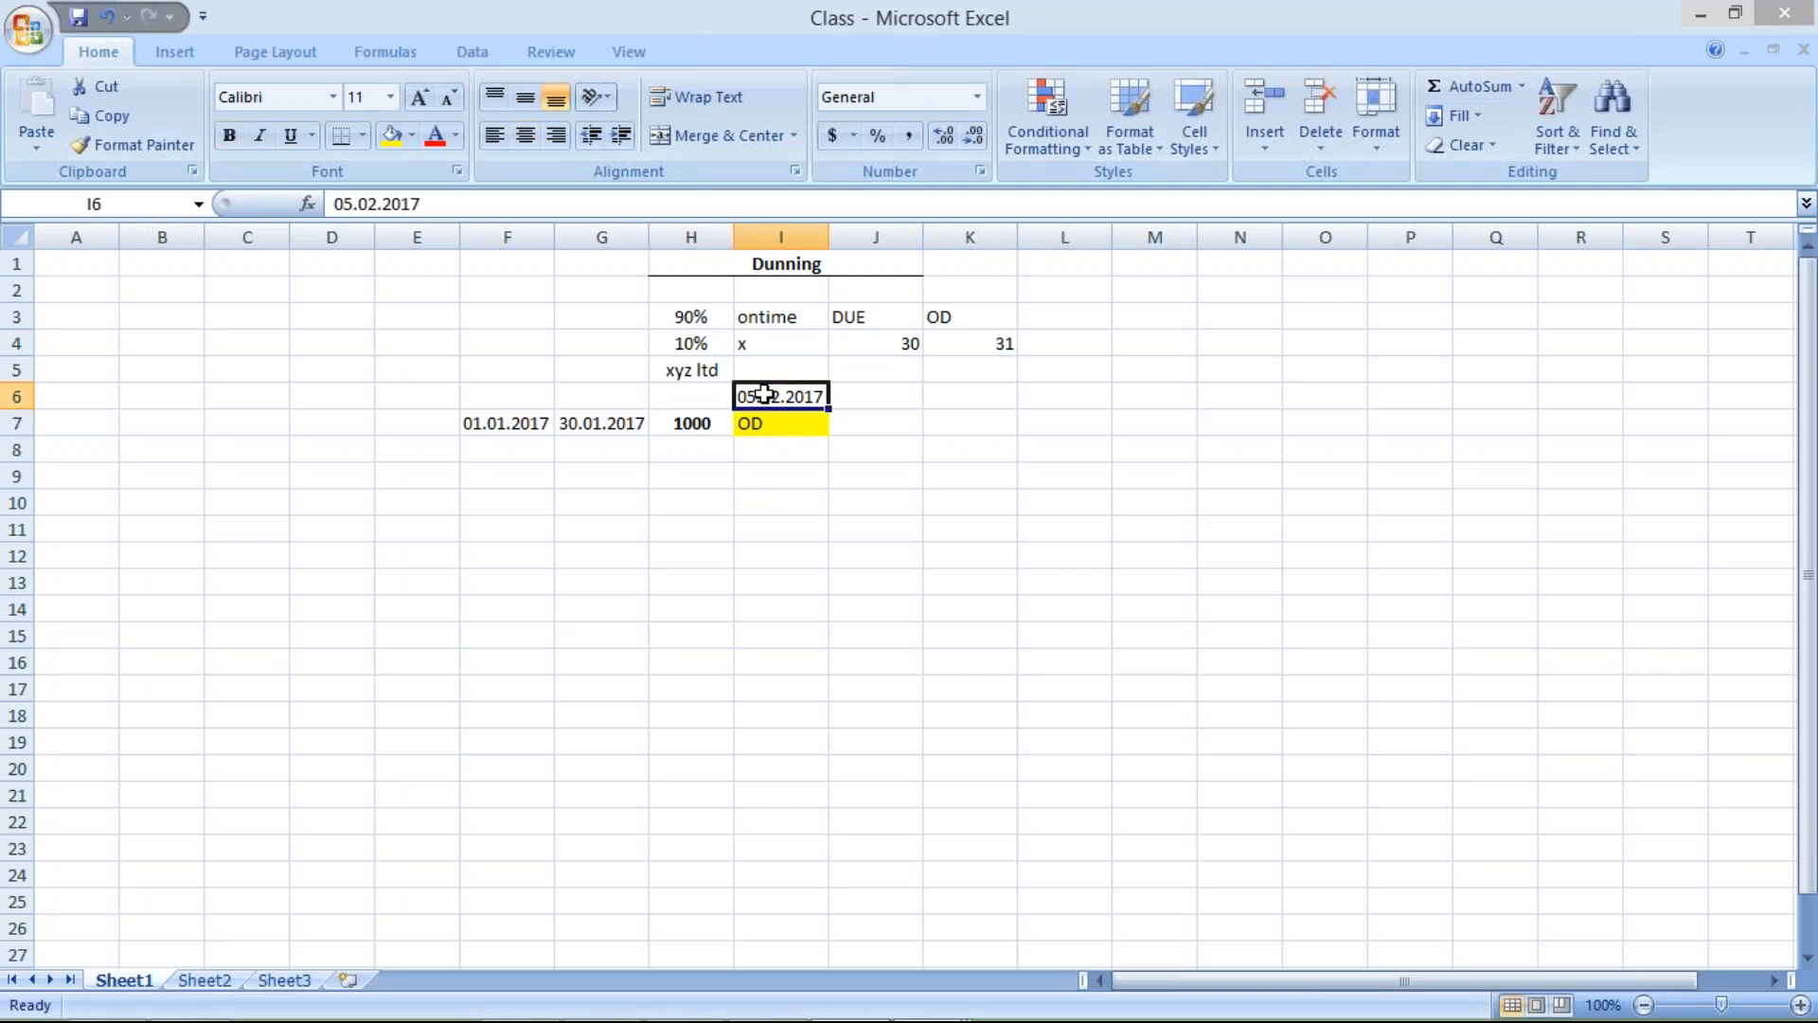
left_click(603, 406)
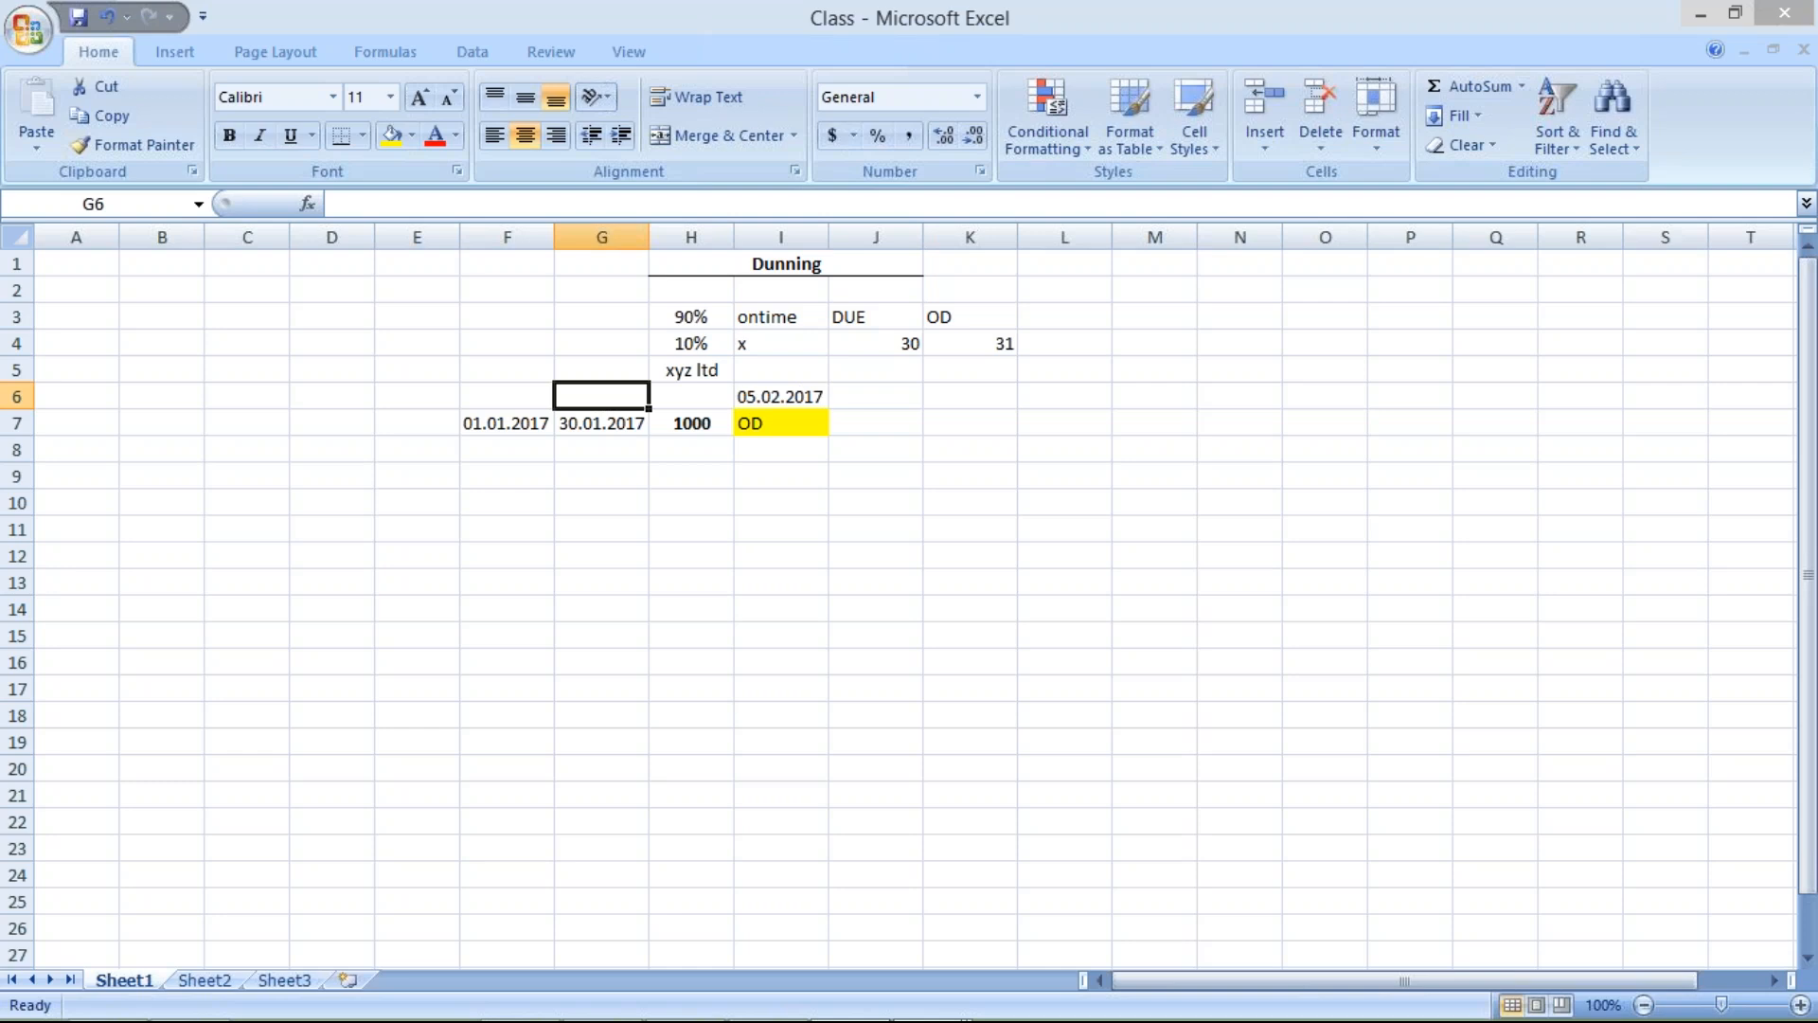
left_click(785, 396)
left_click(686, 428)
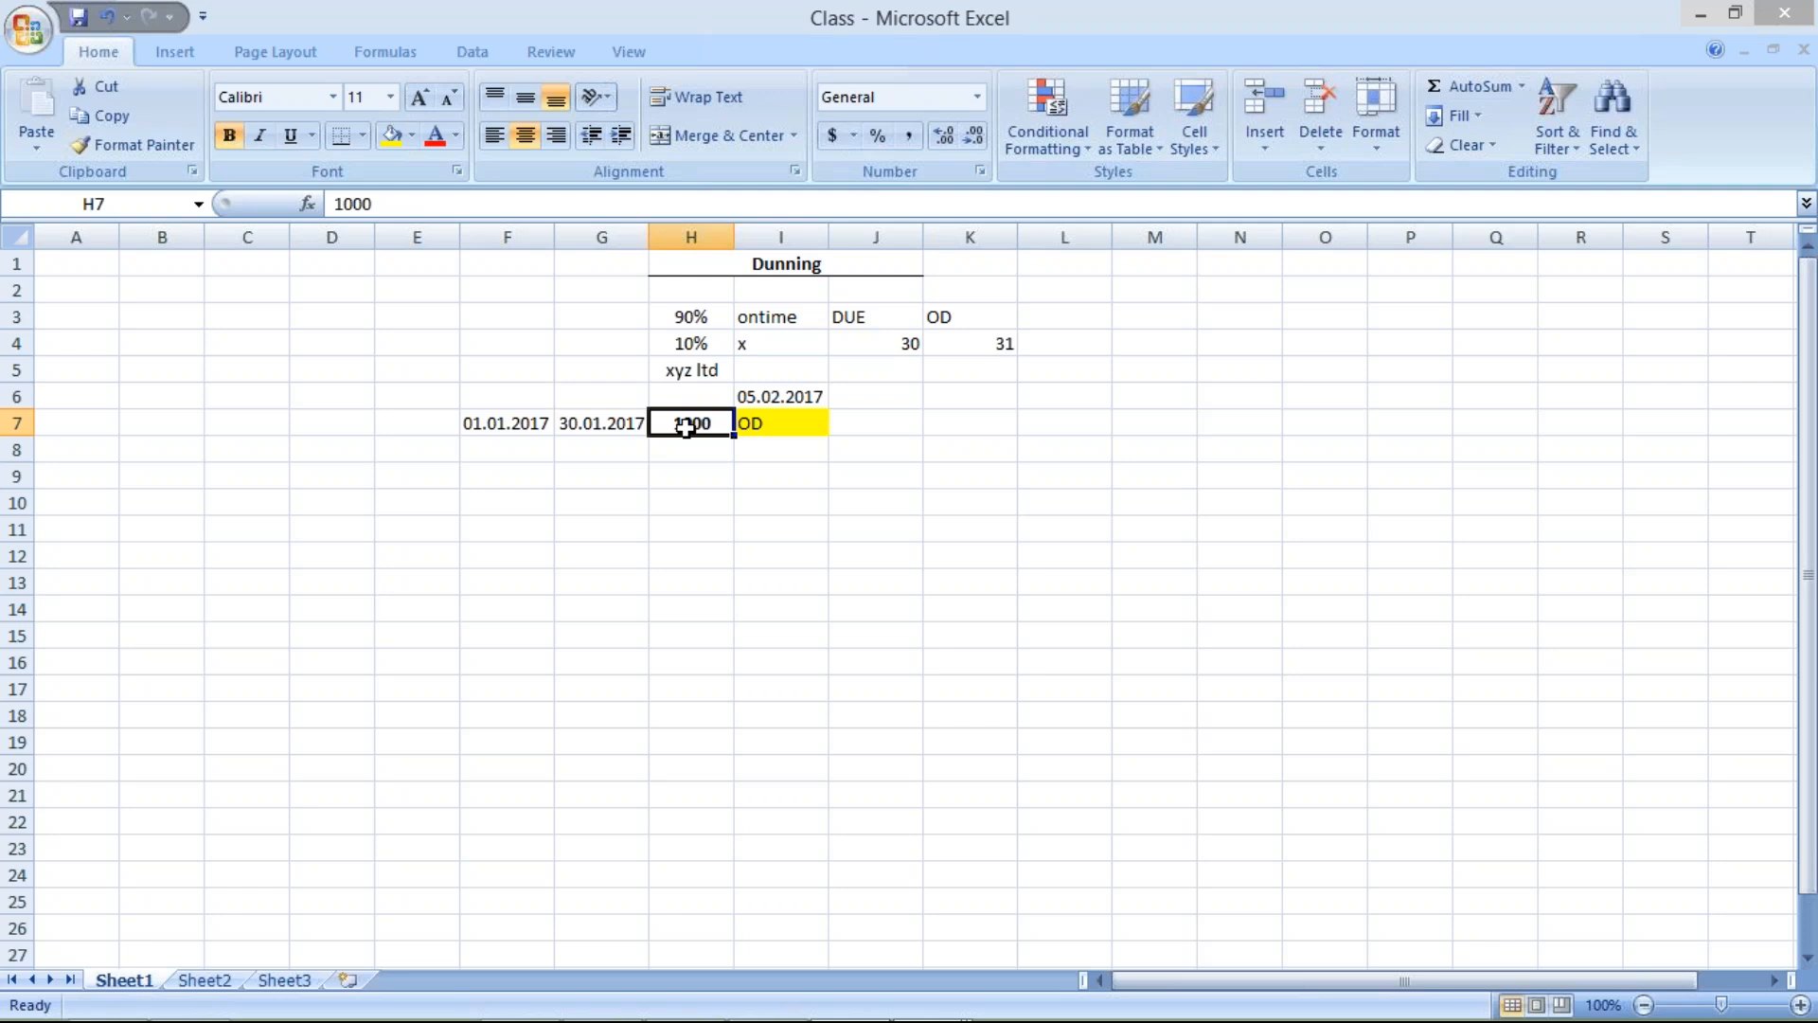
Switch to the Maintain Dunning Procedure window in SAP and set the line item grace periods of TM04 to 5
mouse_move(720, 1020)
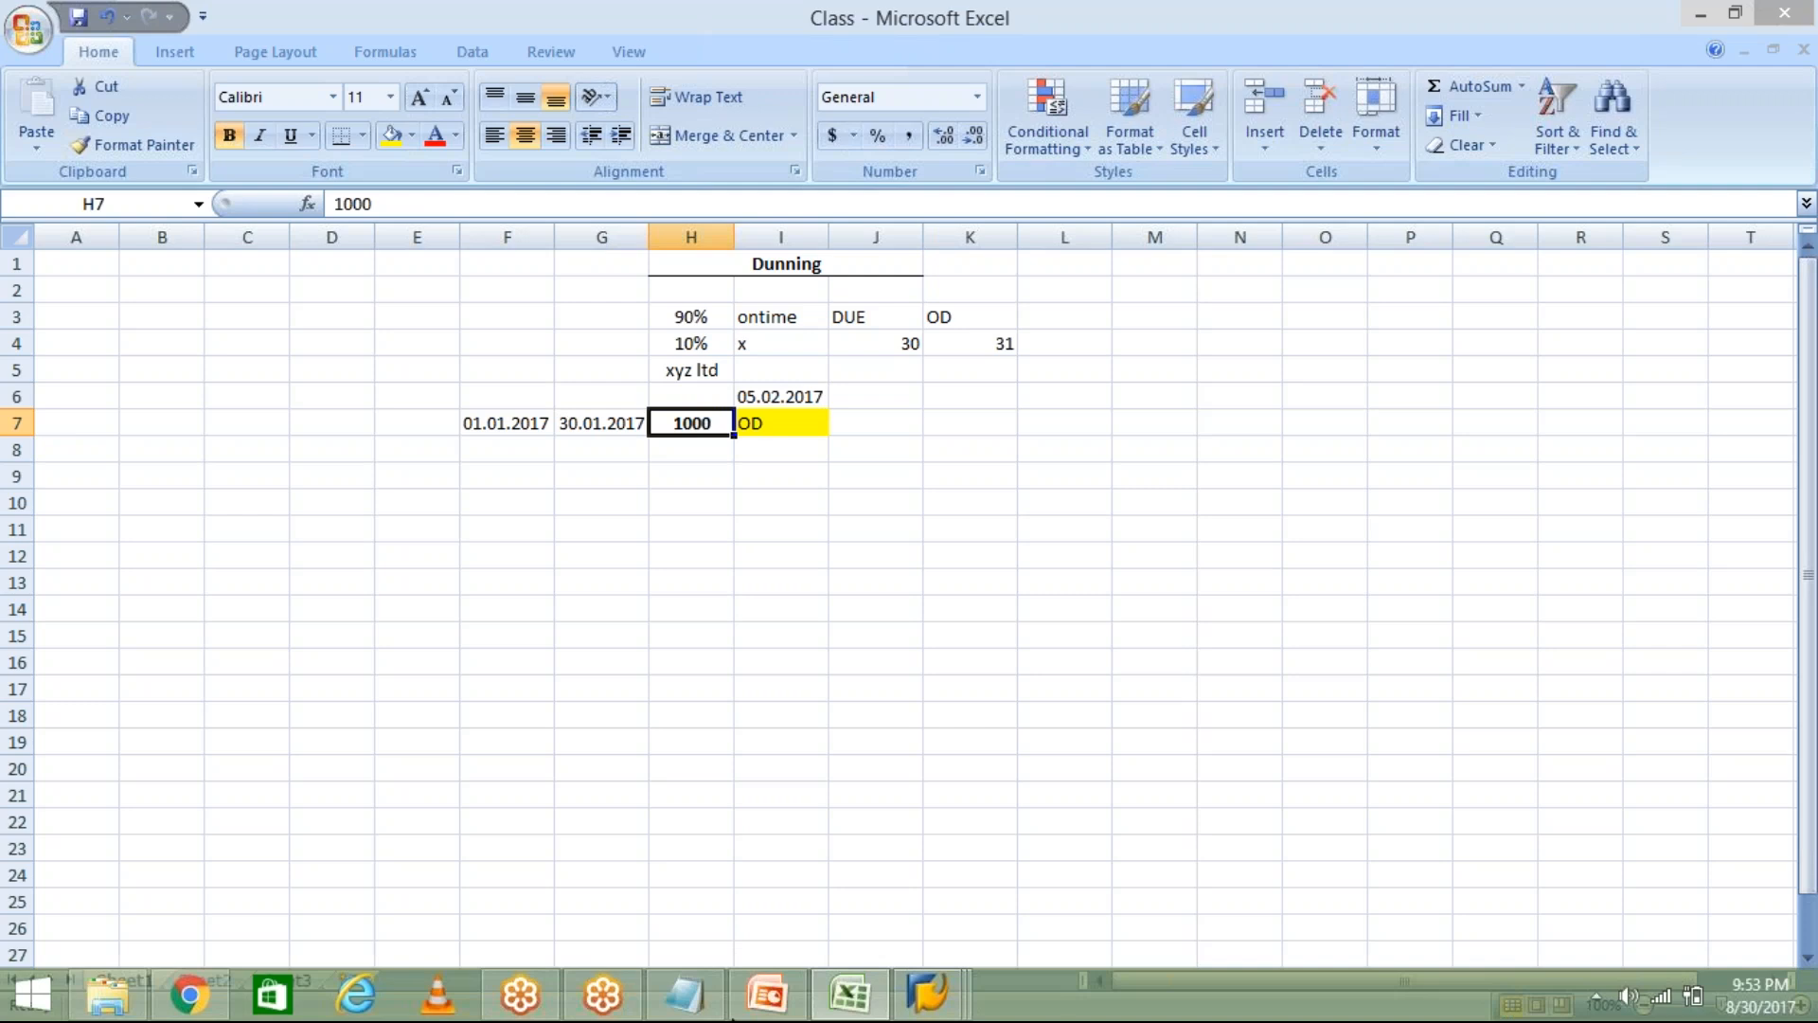
mouse_move(947, 1012)
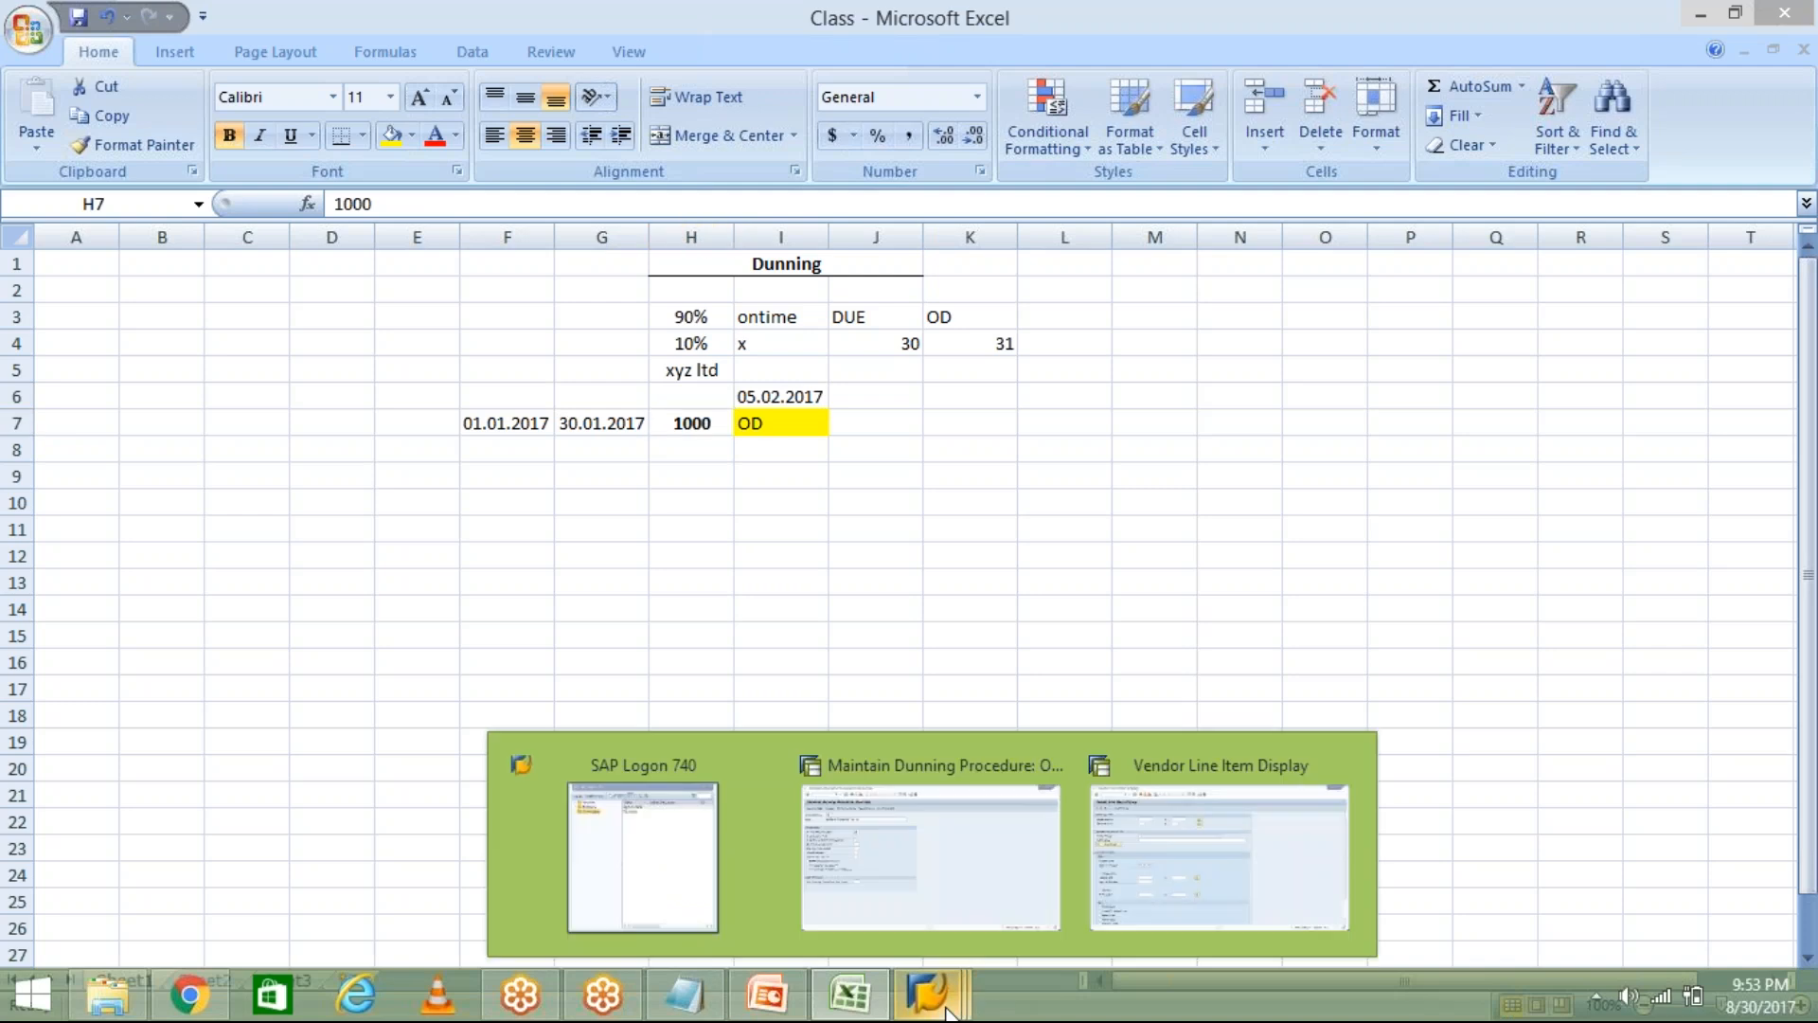
left_click(943, 912)
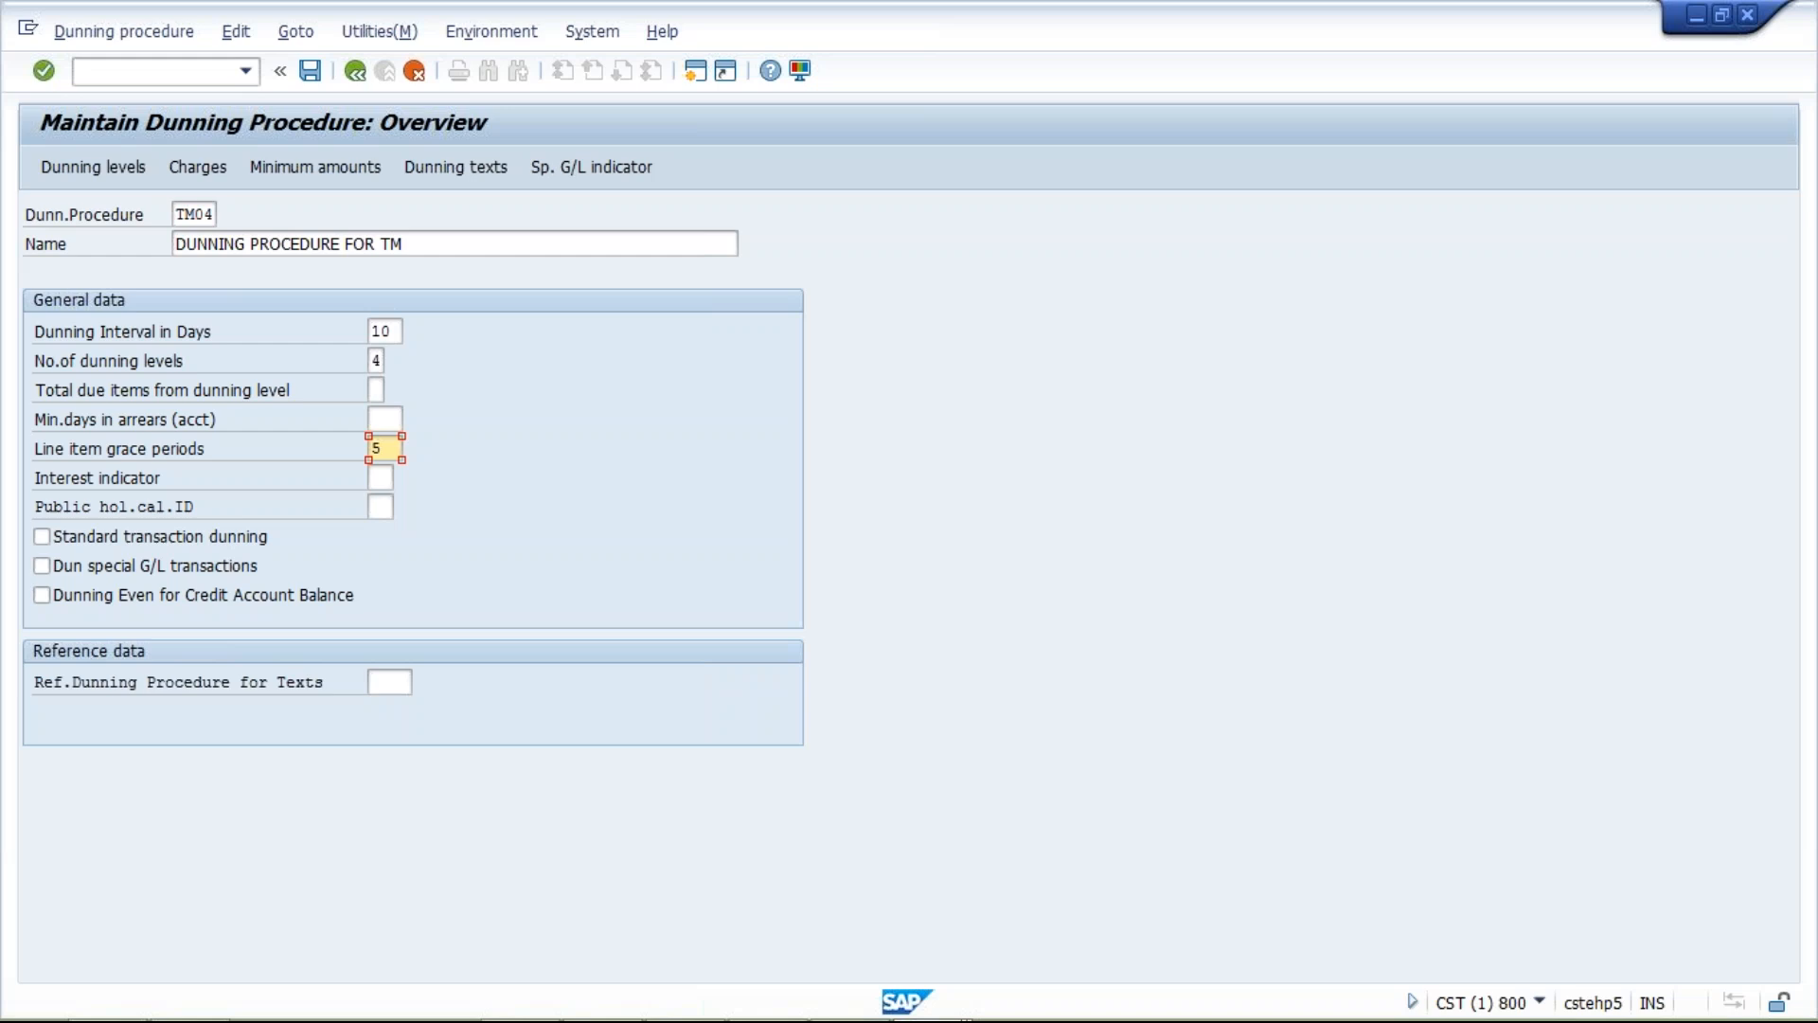
left_click(381, 477)
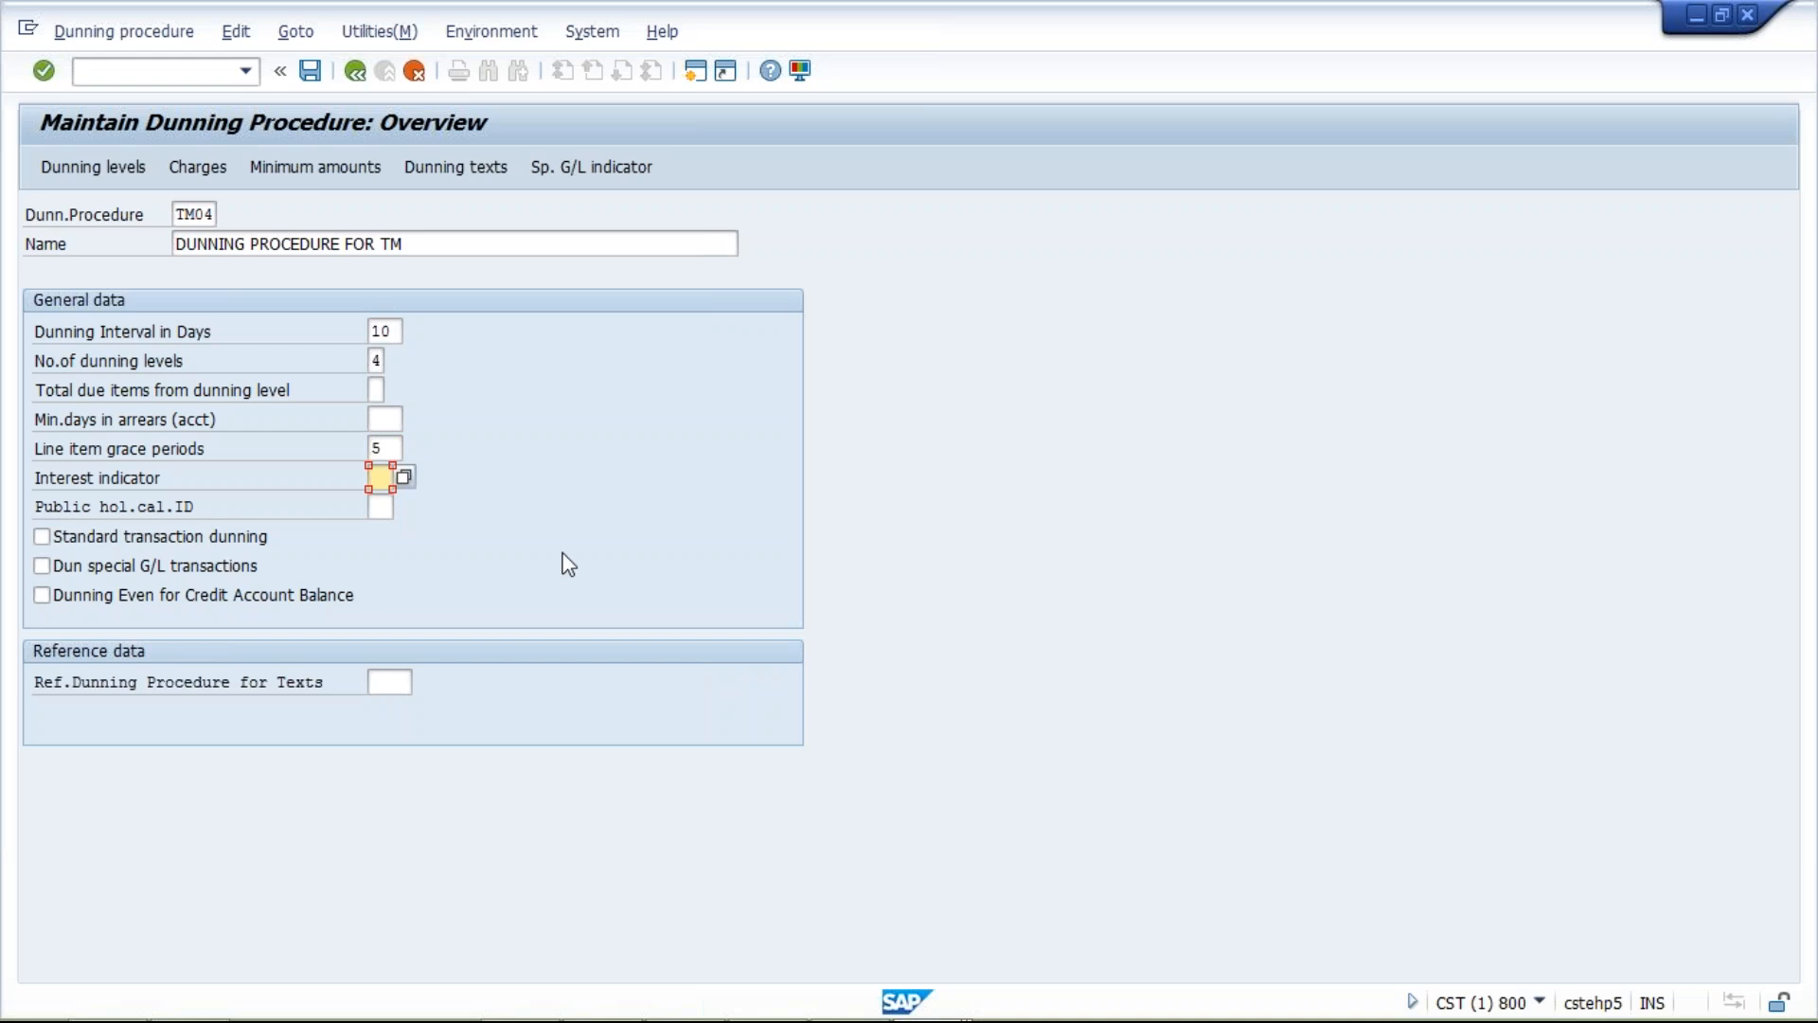
Enable standard transaction dunning in the general data of dunning procedure TM04
left_click(381, 680)
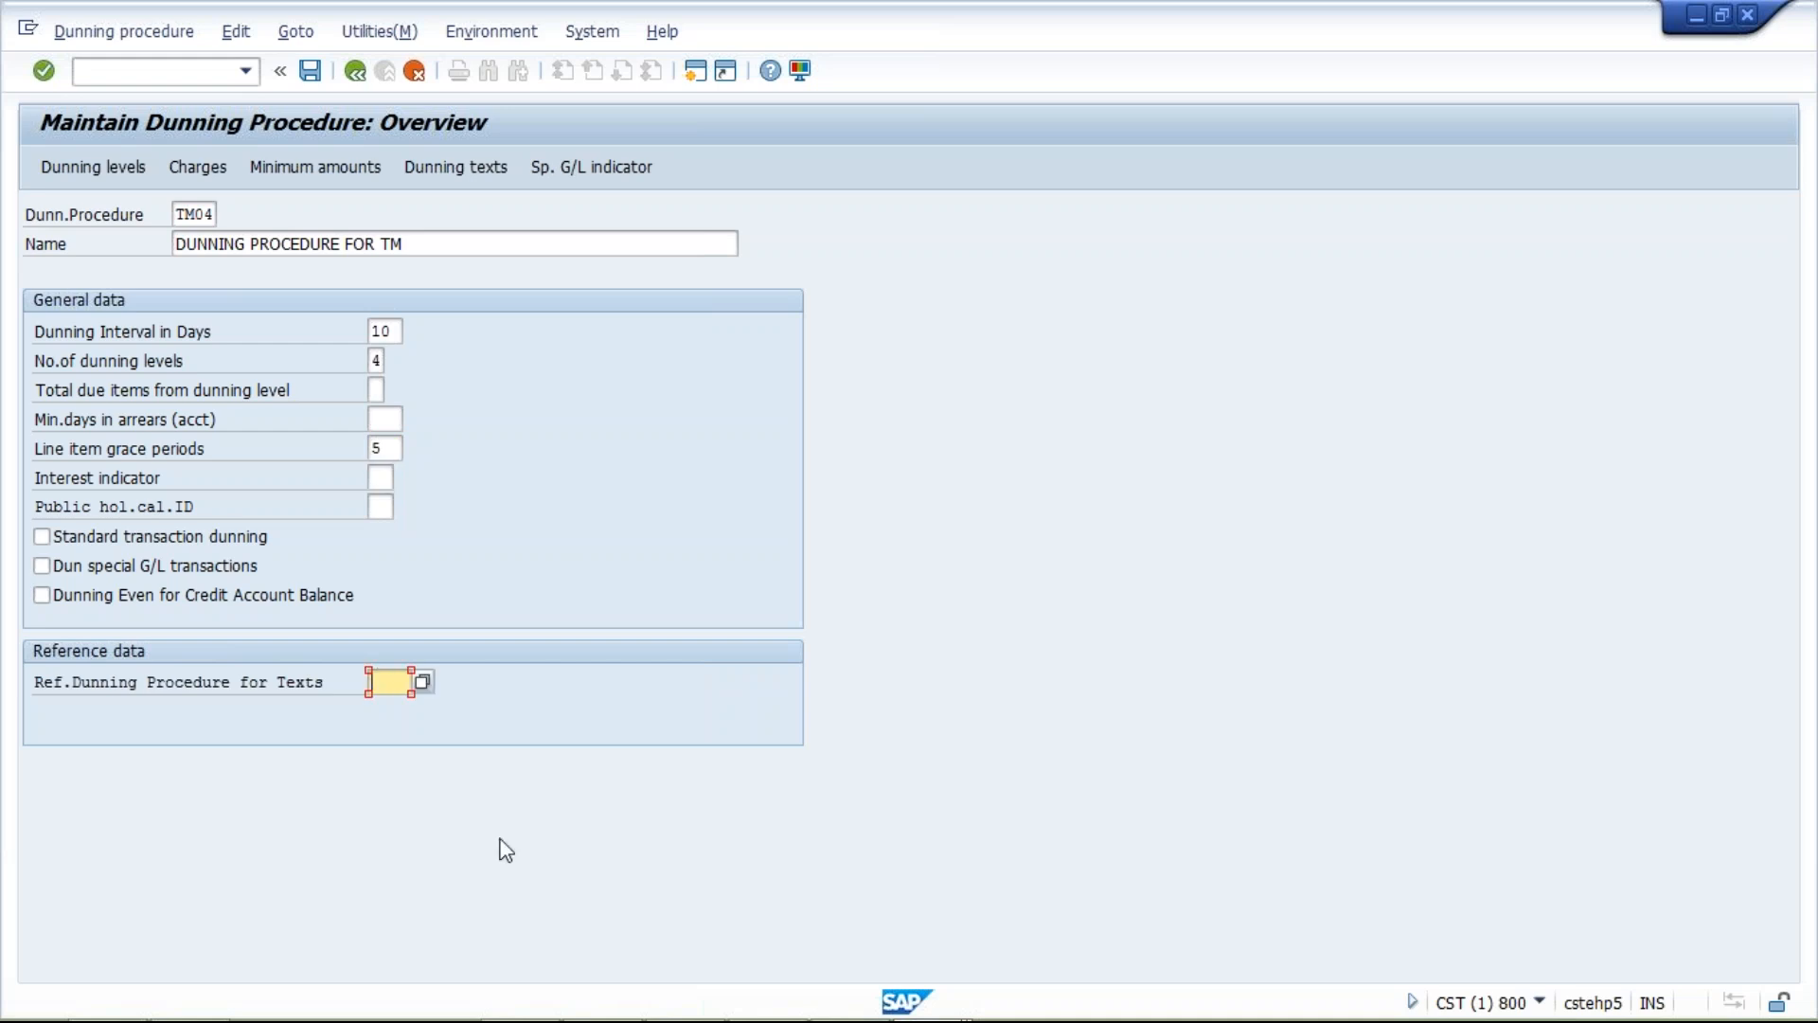
left_click(41, 537)
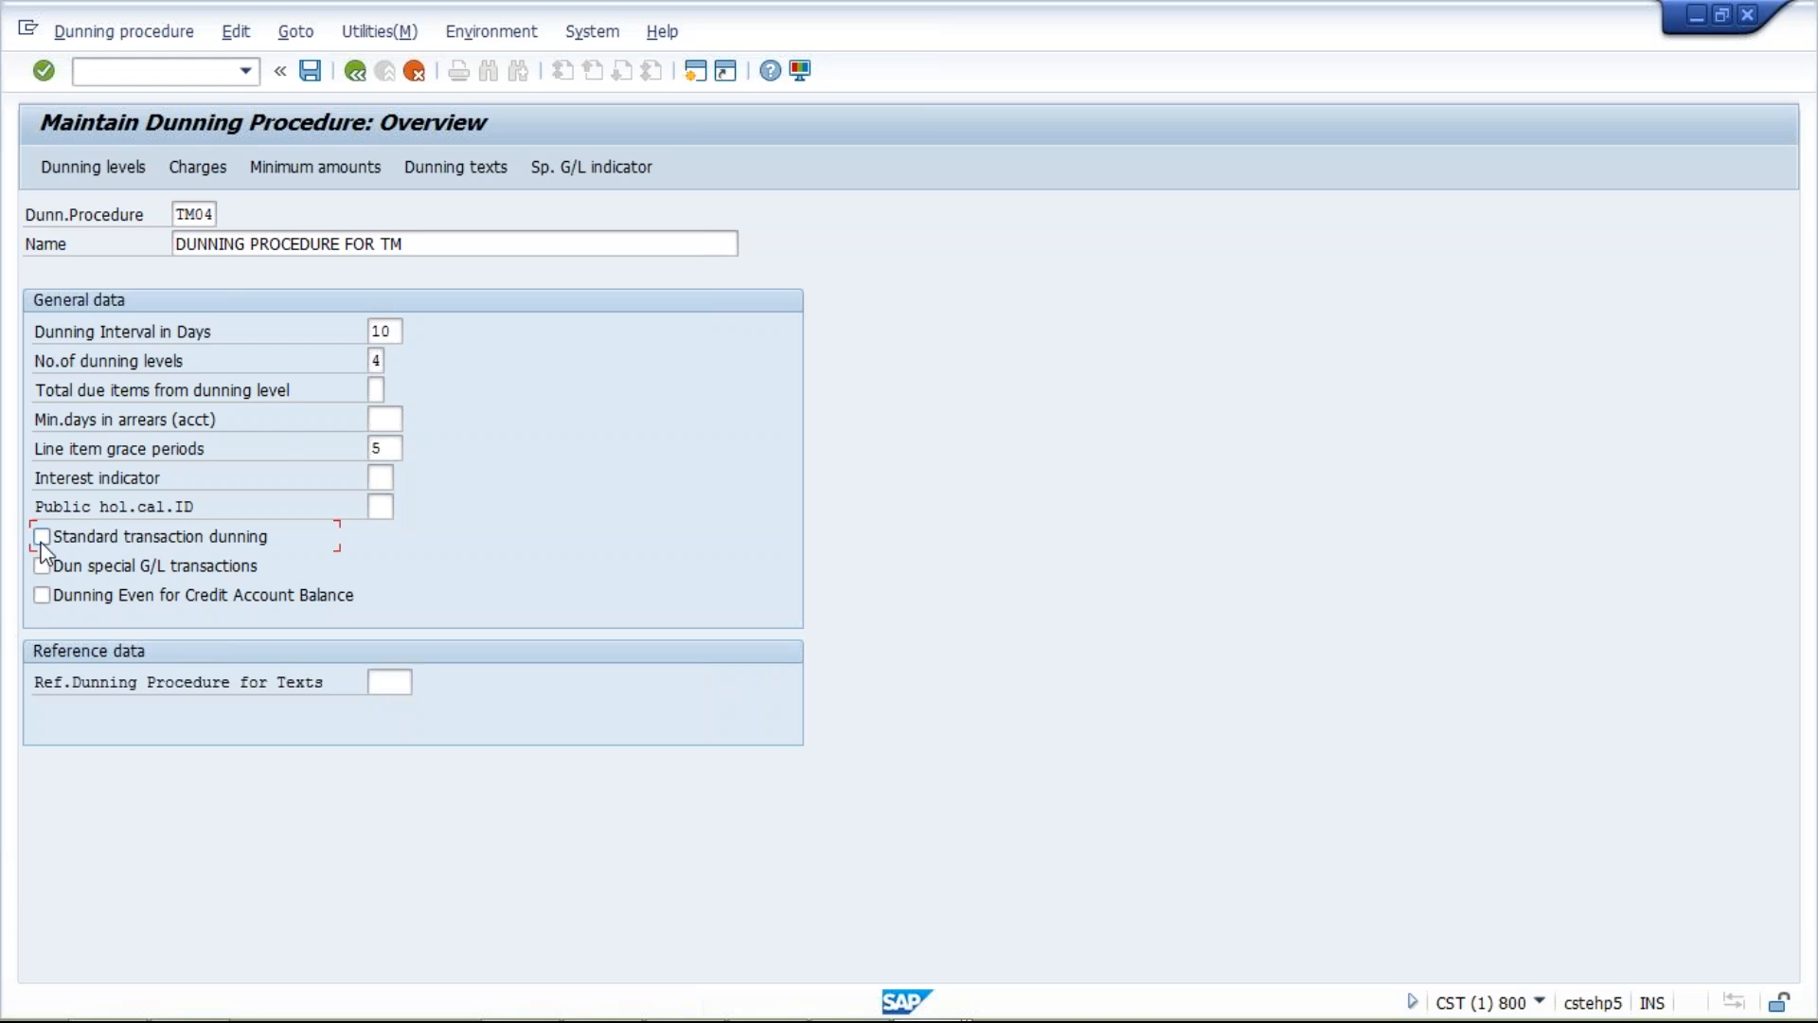
left_click(382, 505)
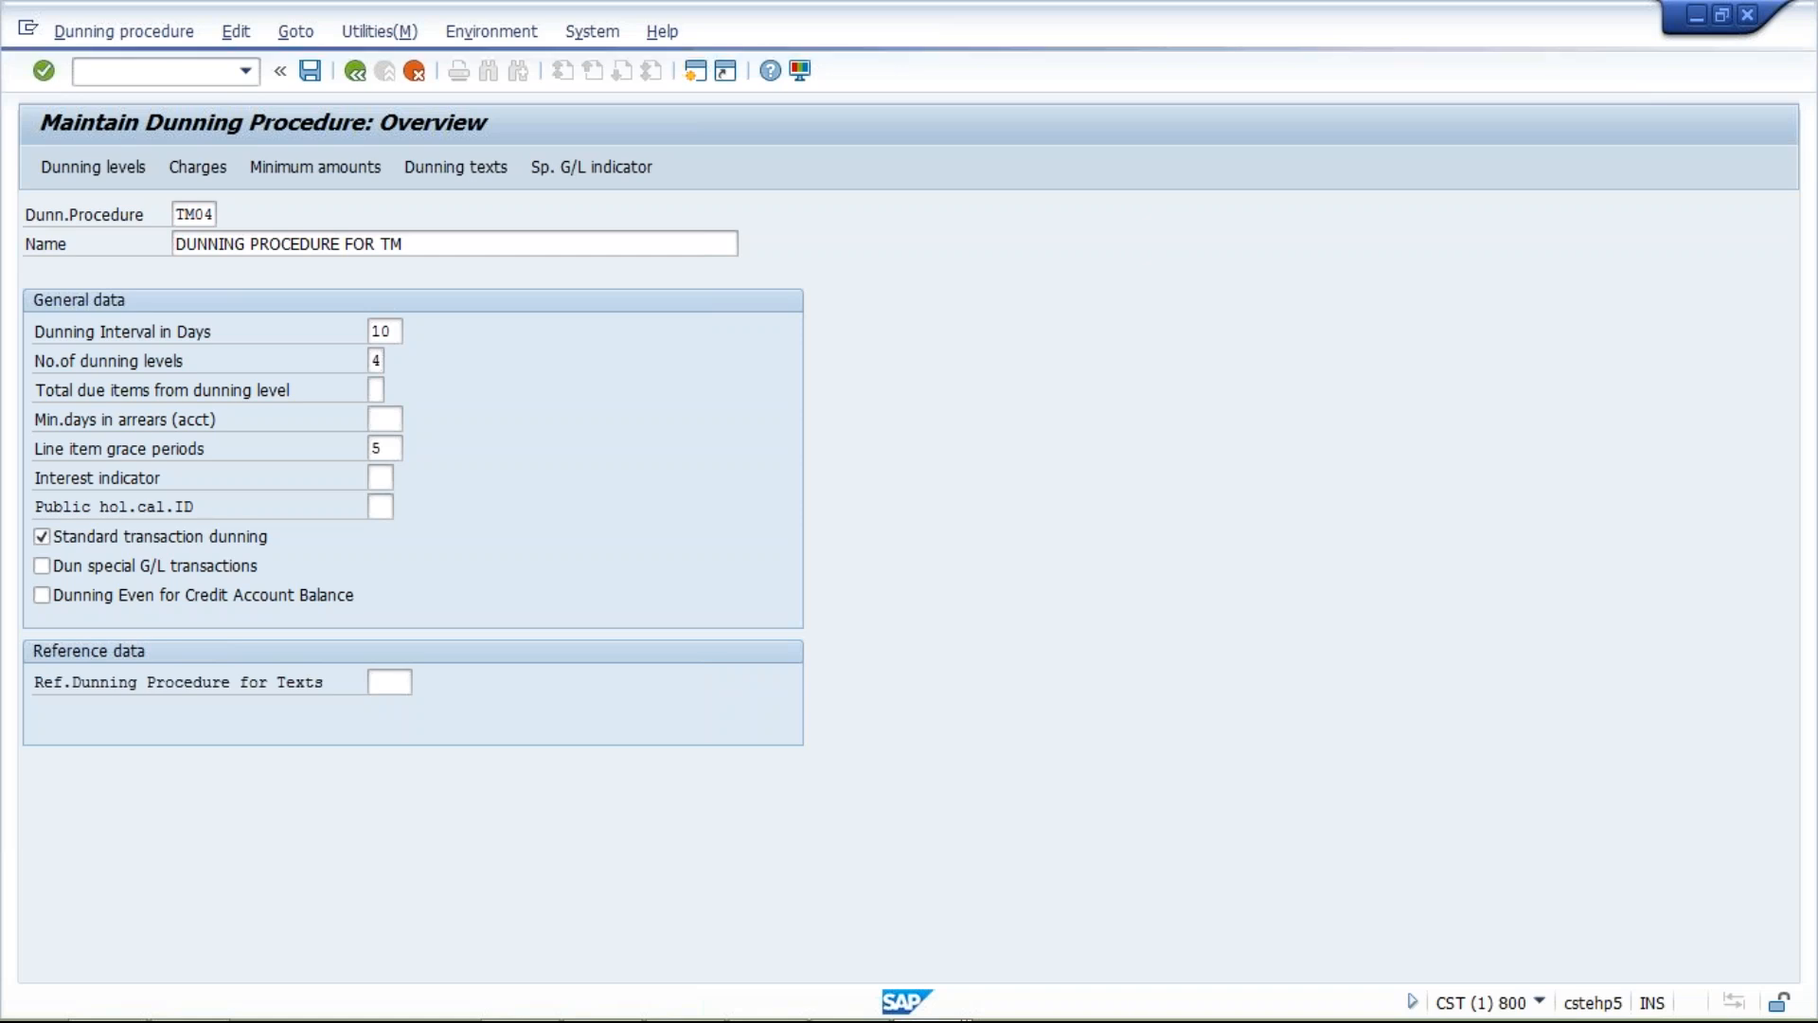
key("F4")
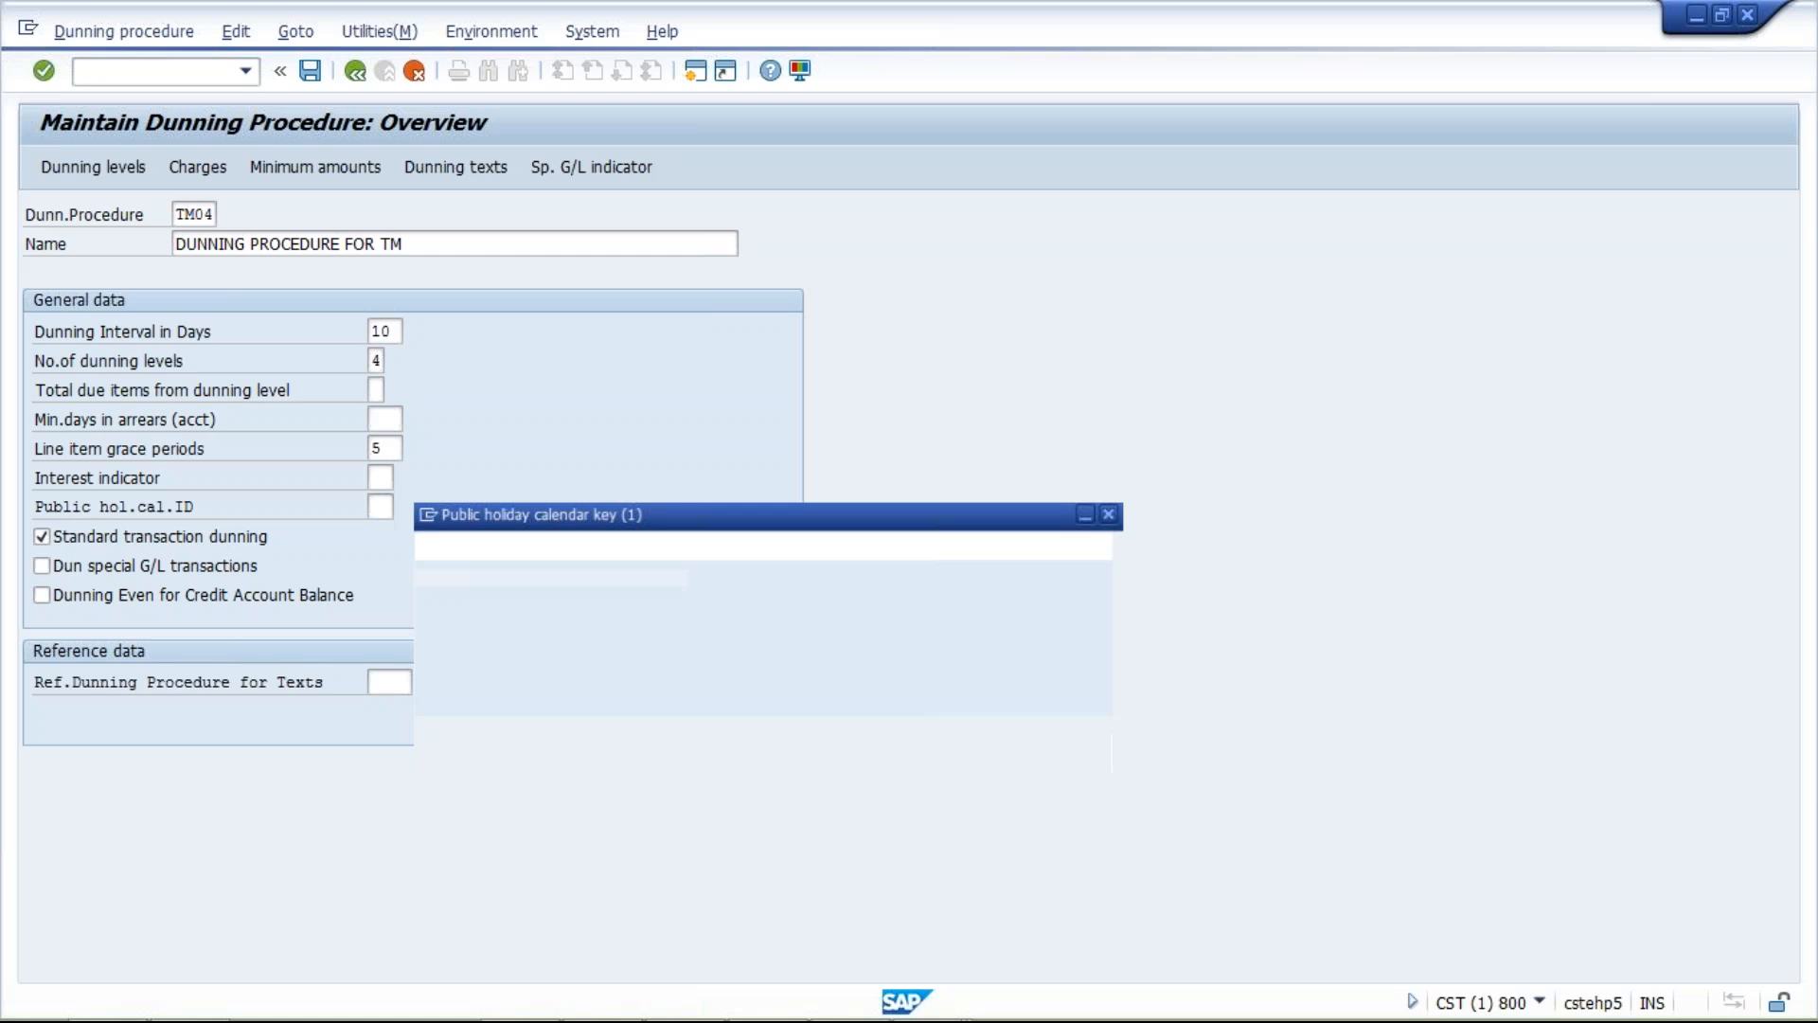
key("Escape")
key("F4")
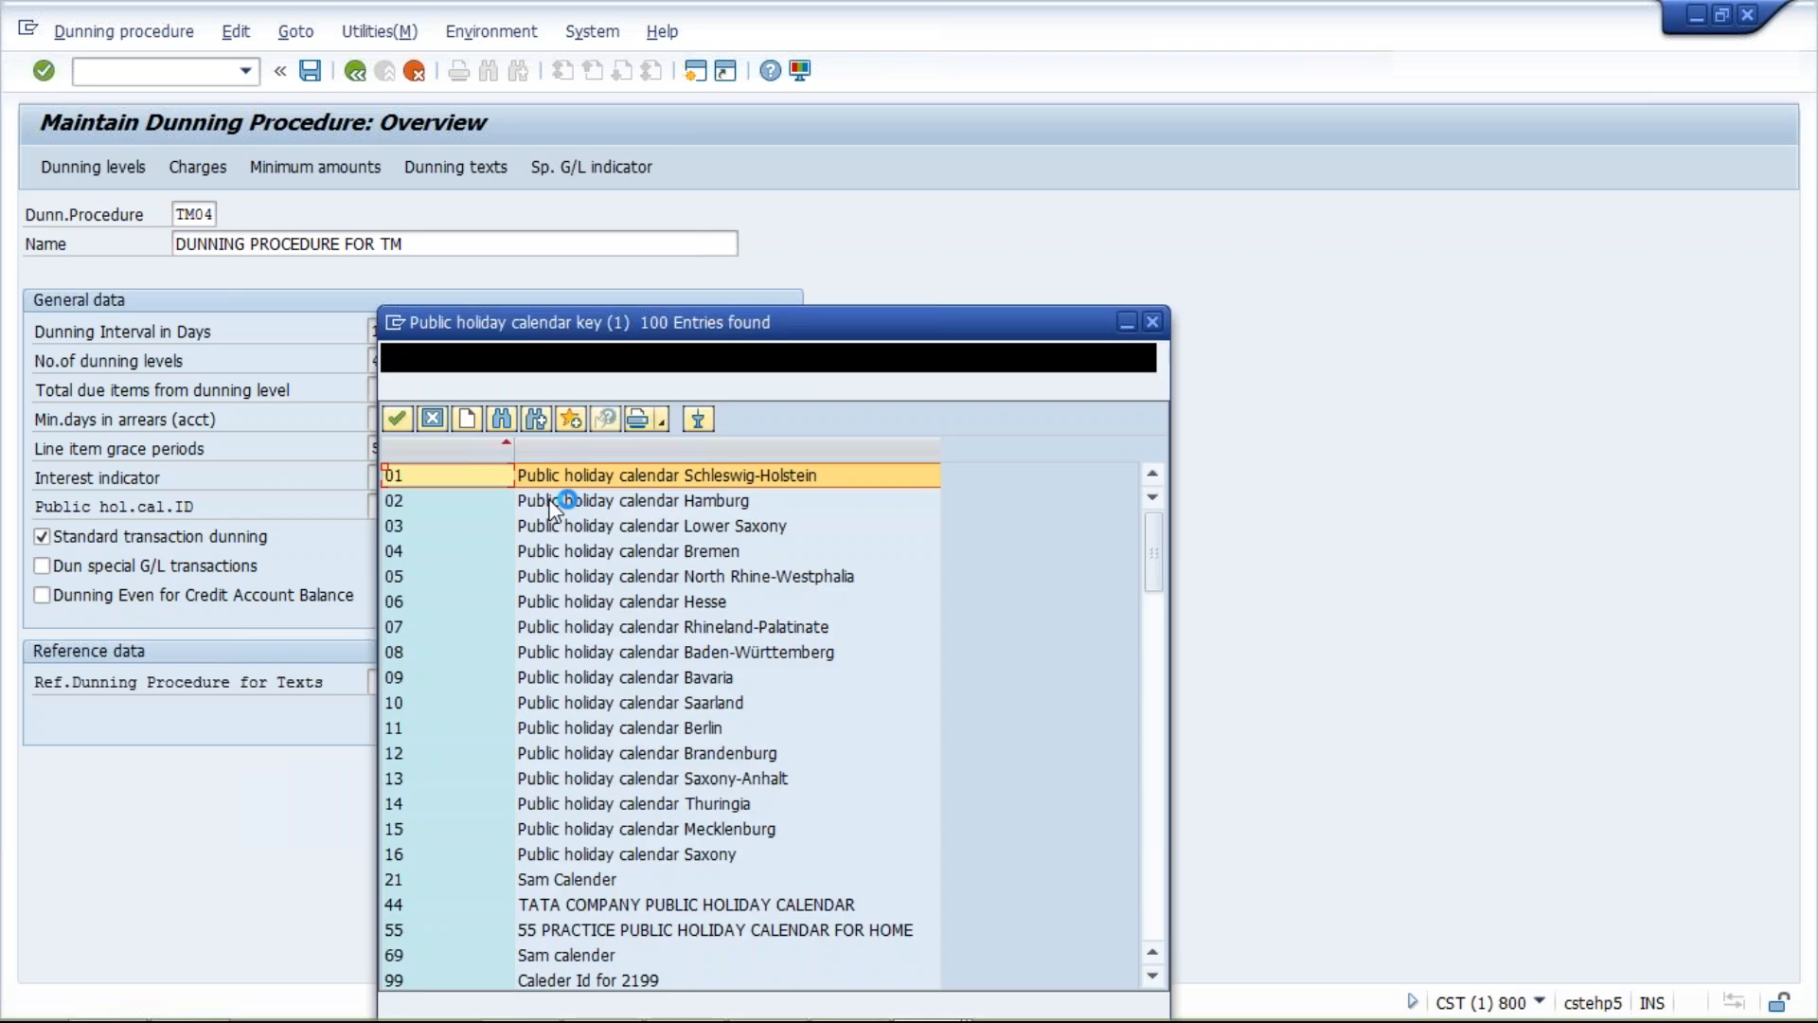
key("Return")
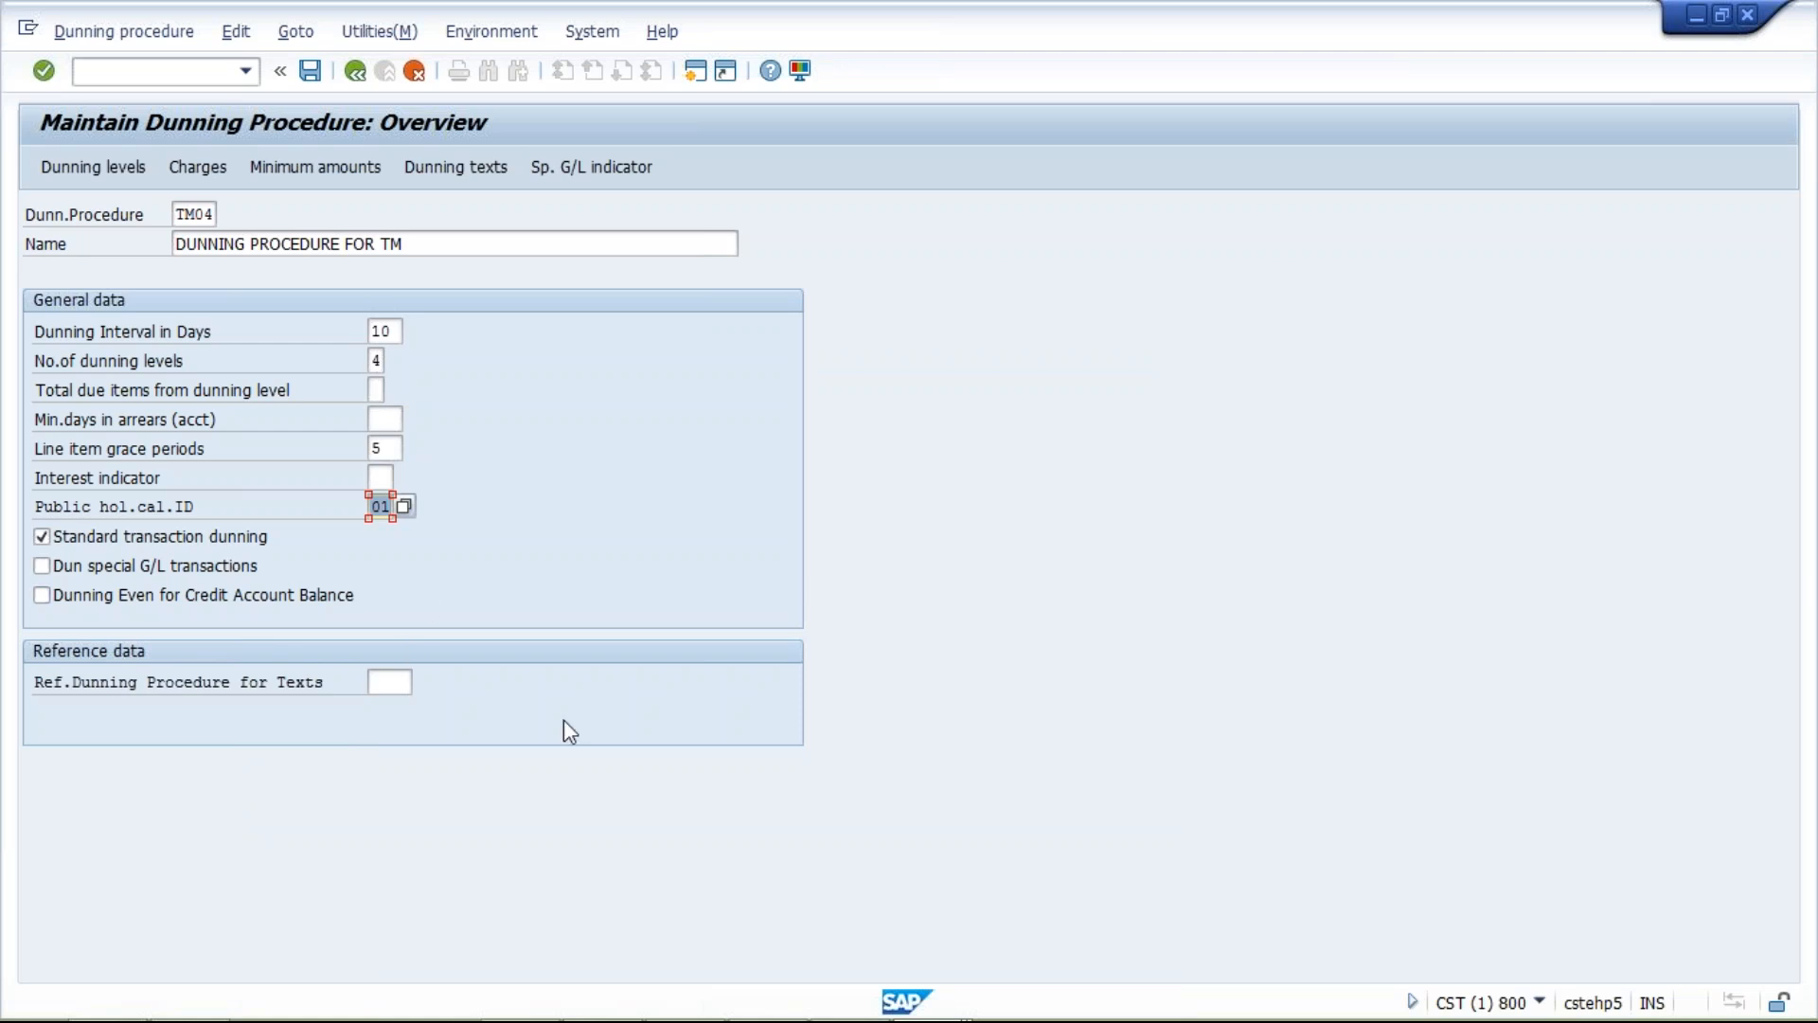
key("Delete")
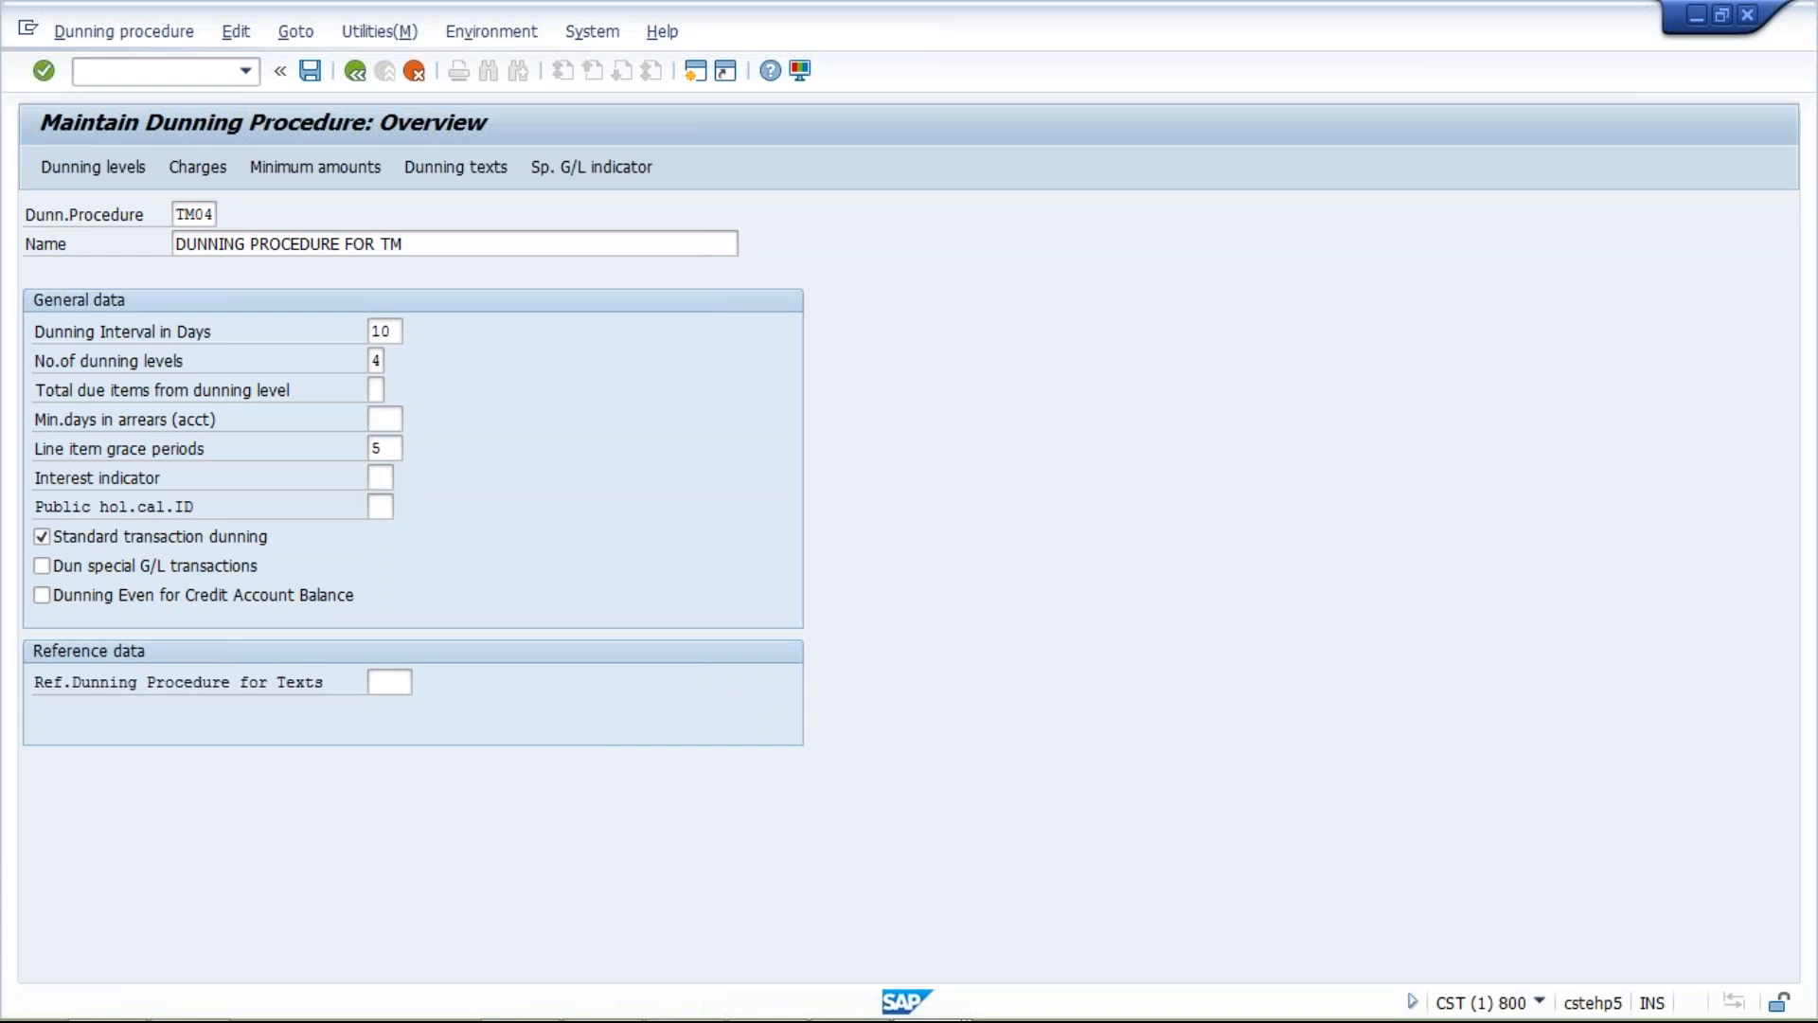
Confirm the general data with TM04 as reference dunning procedure for texts, and compare that reference with the procedure key
key("Return")
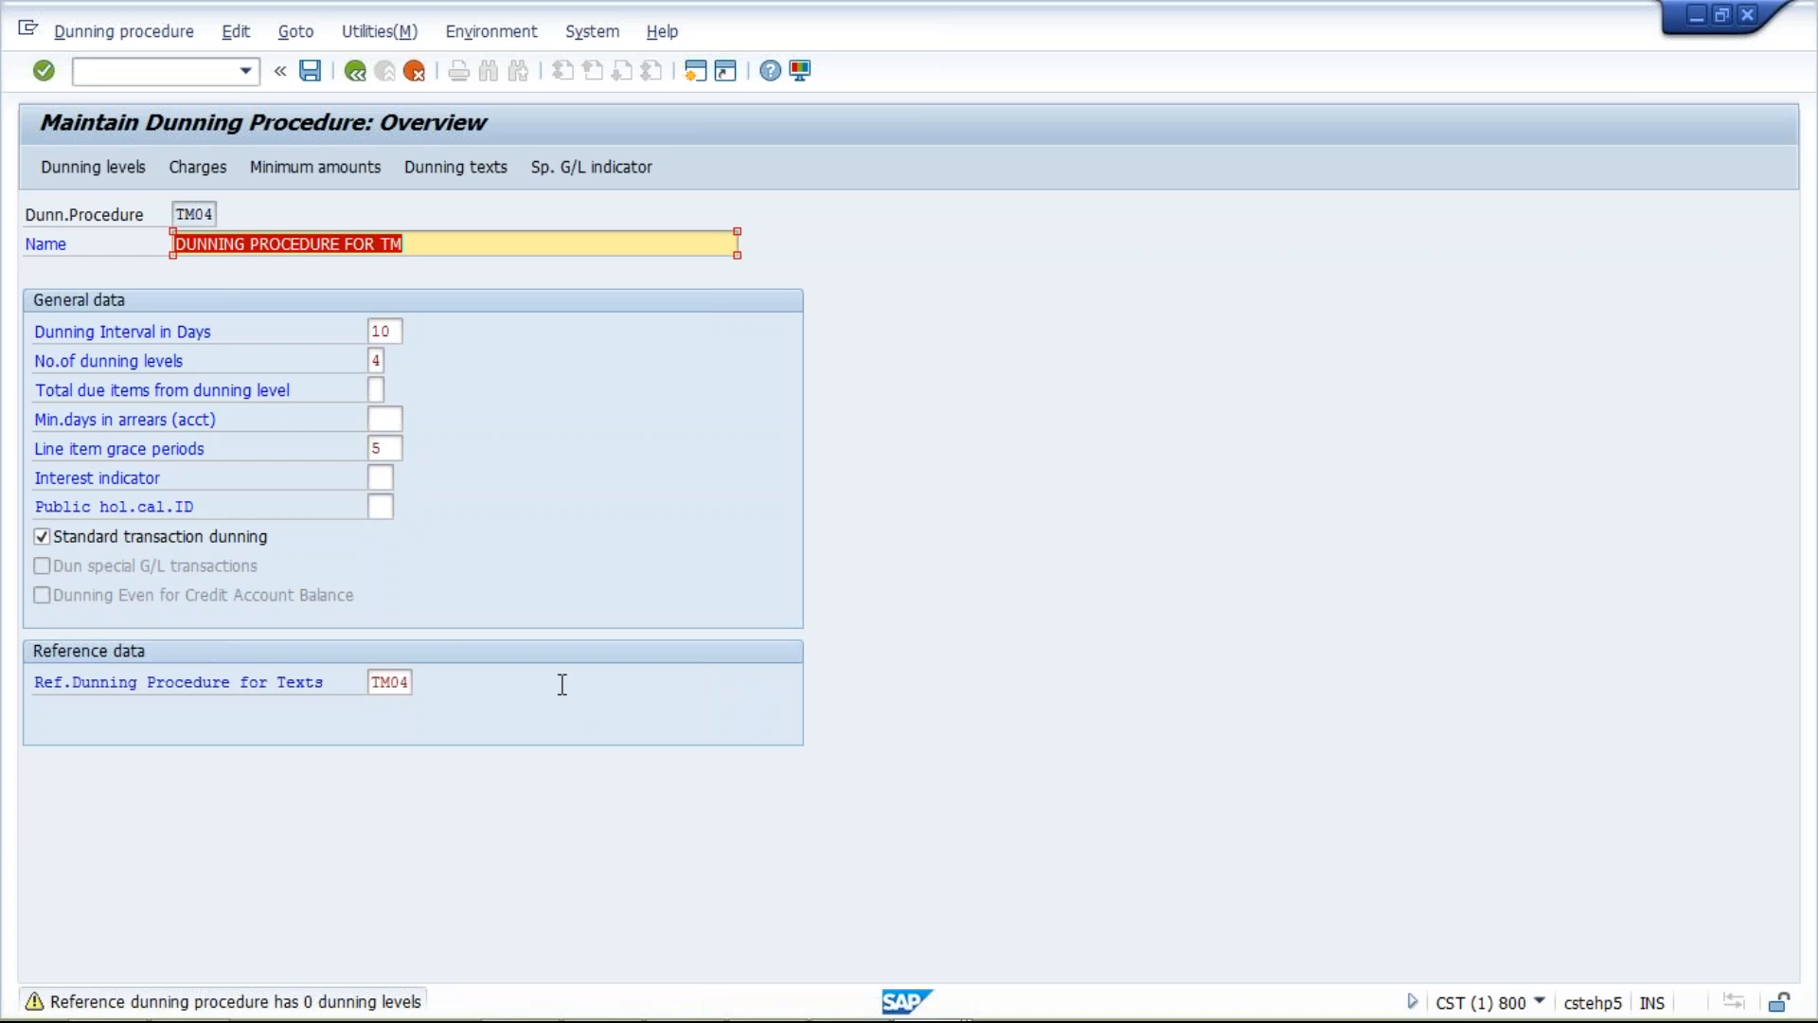
key("Return")
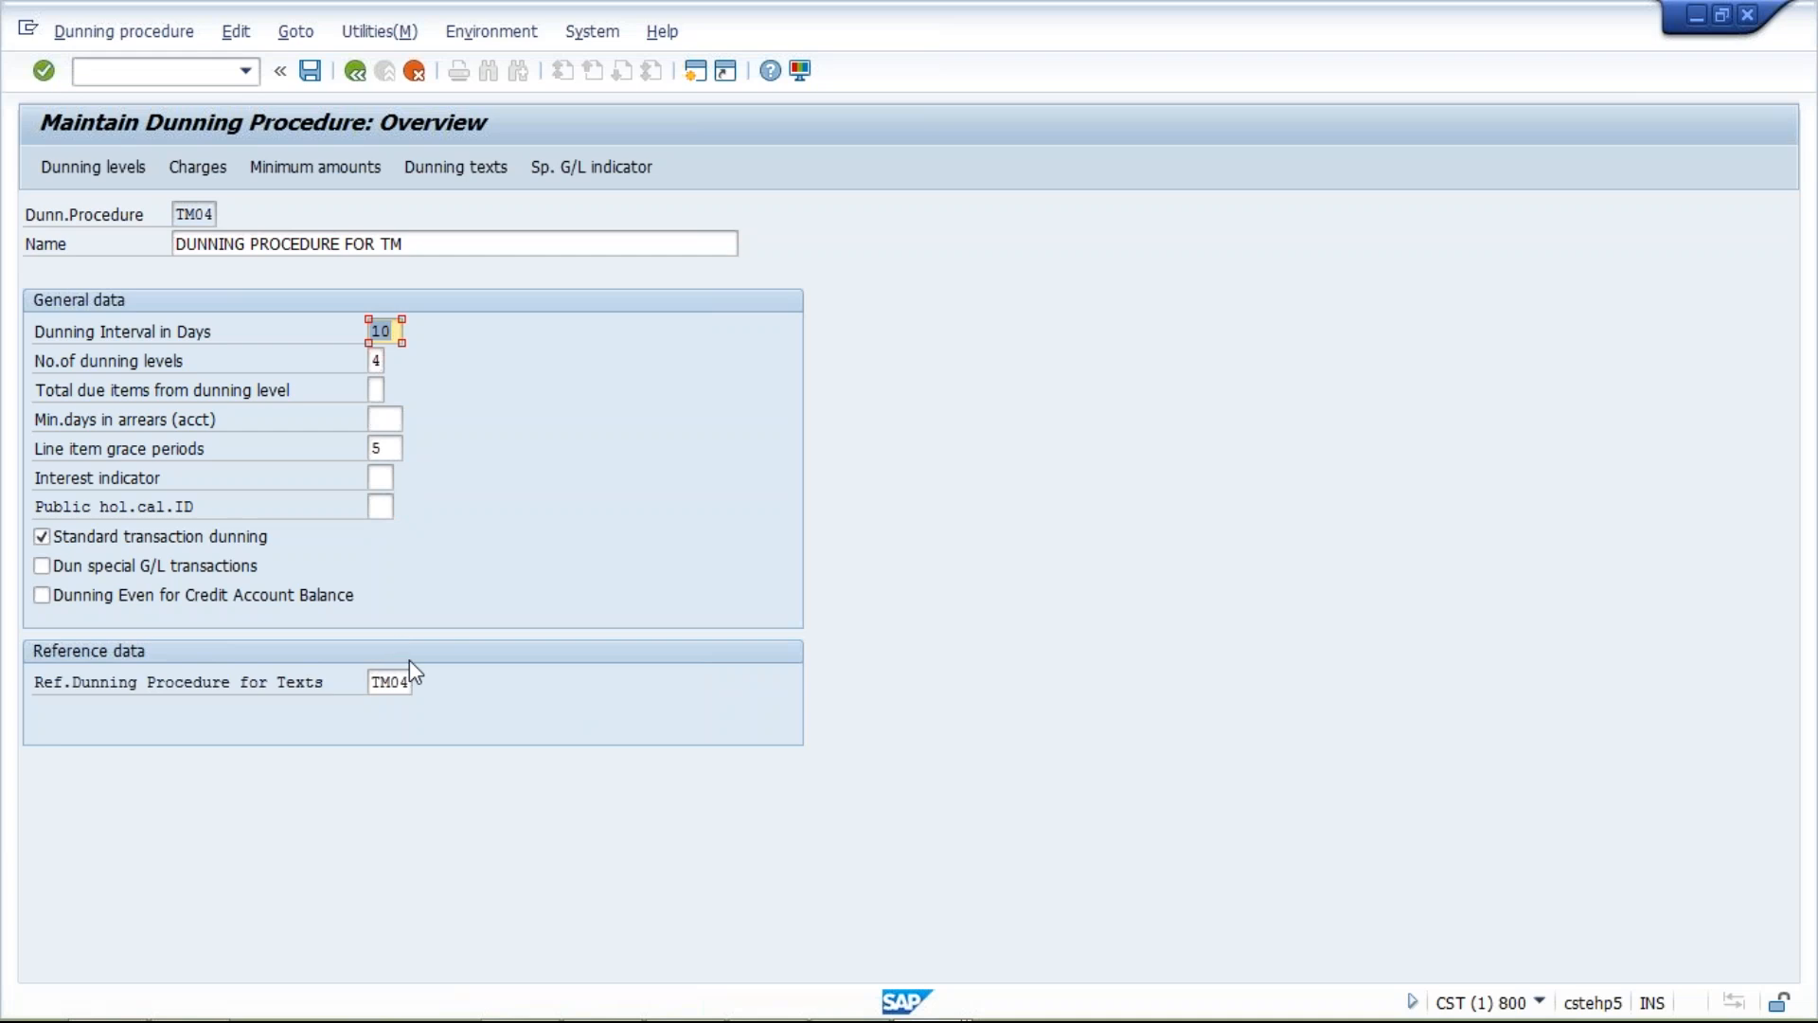
left_click(375, 681)
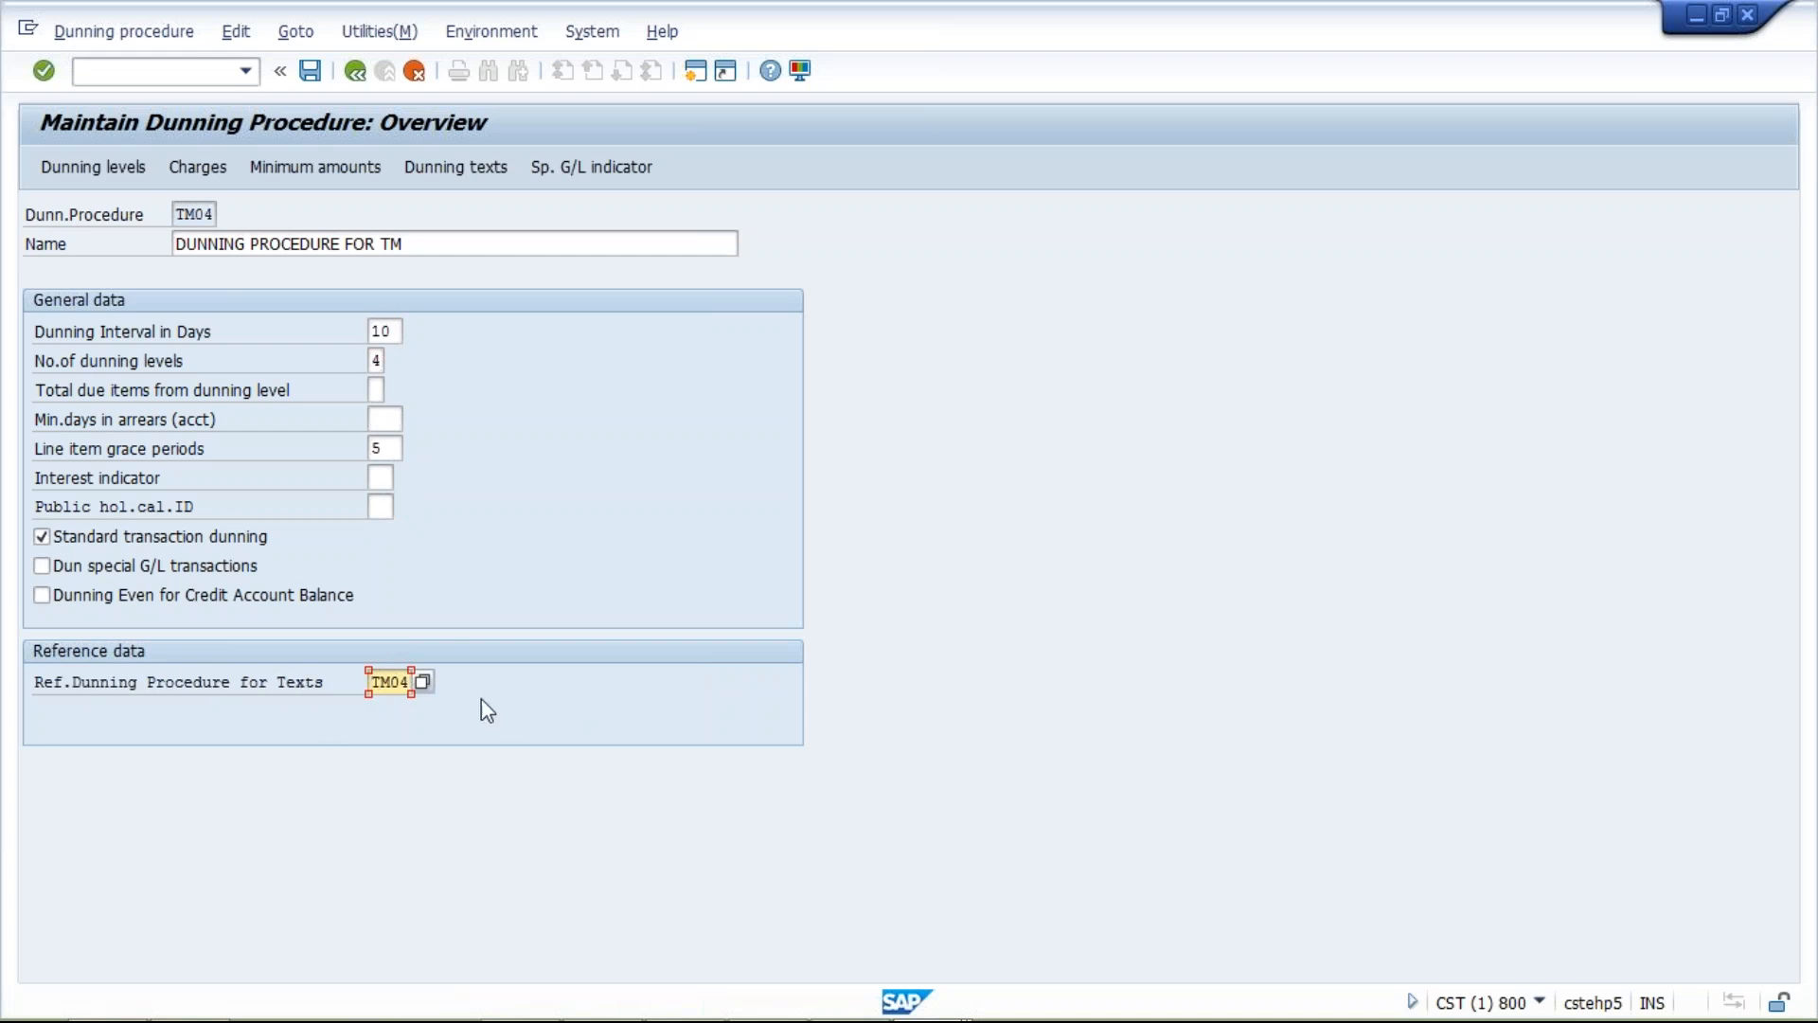
double_click(178, 214)
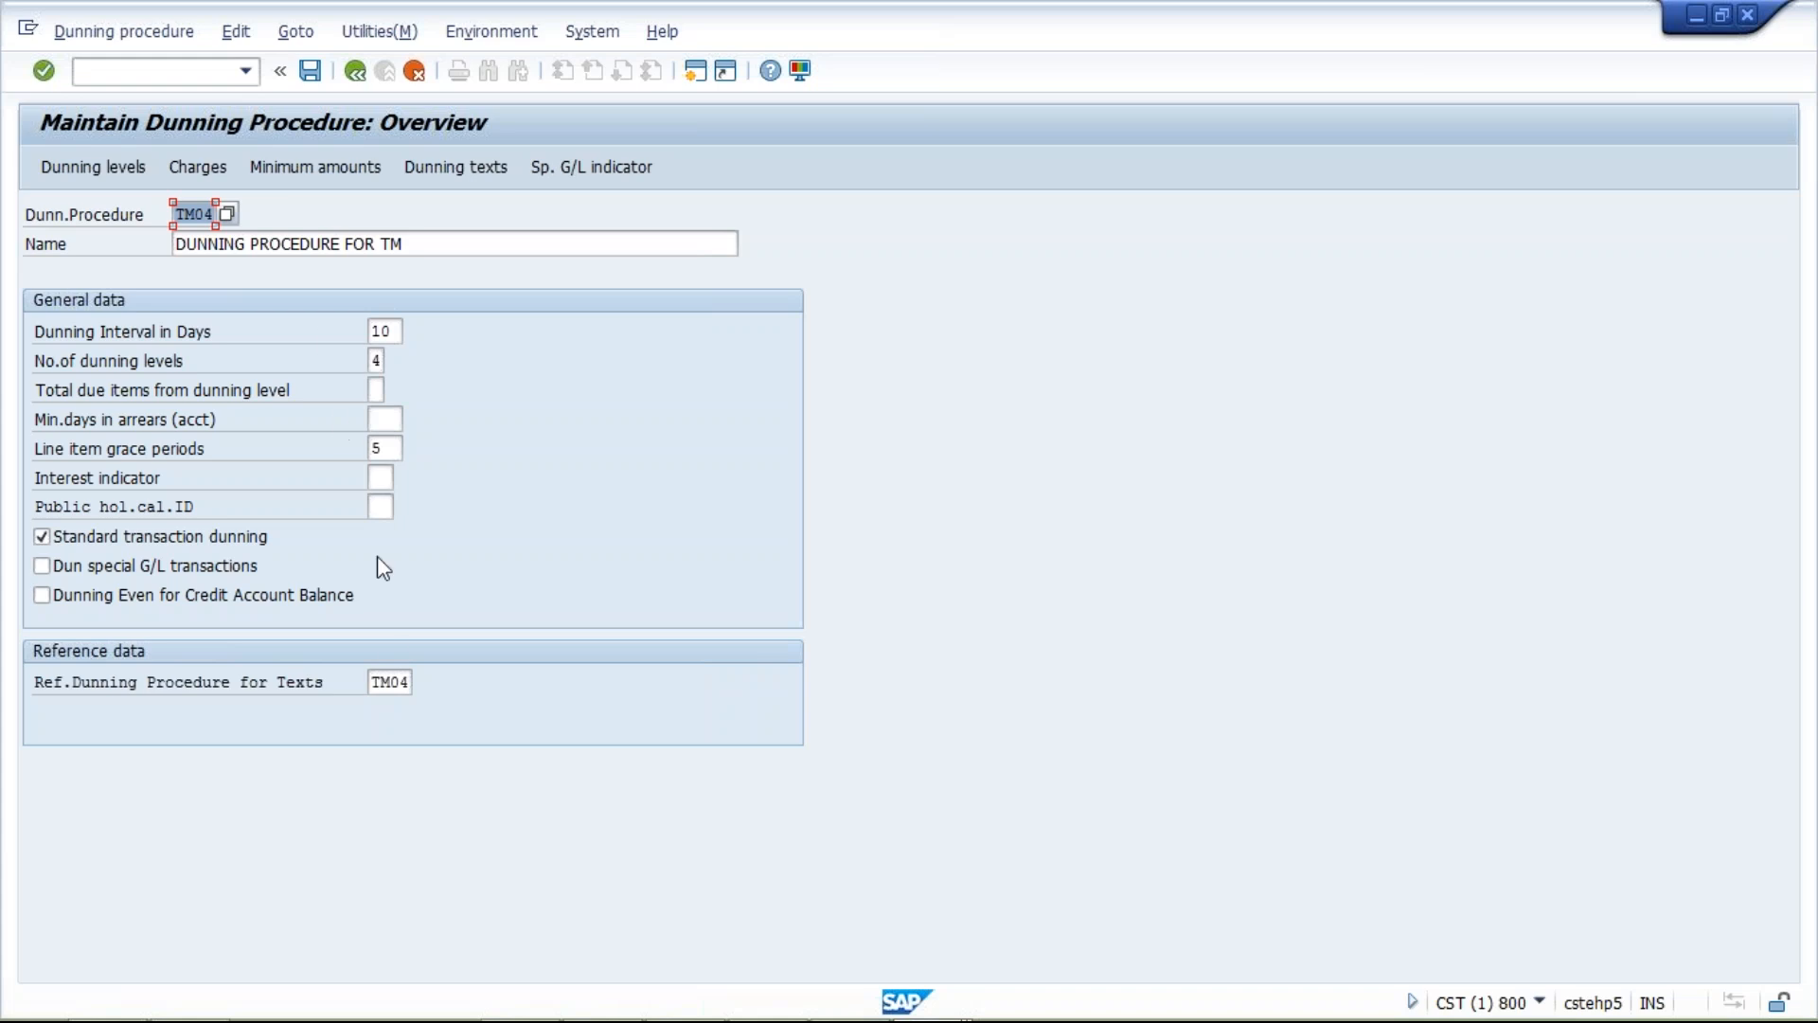
left_click(374, 682)
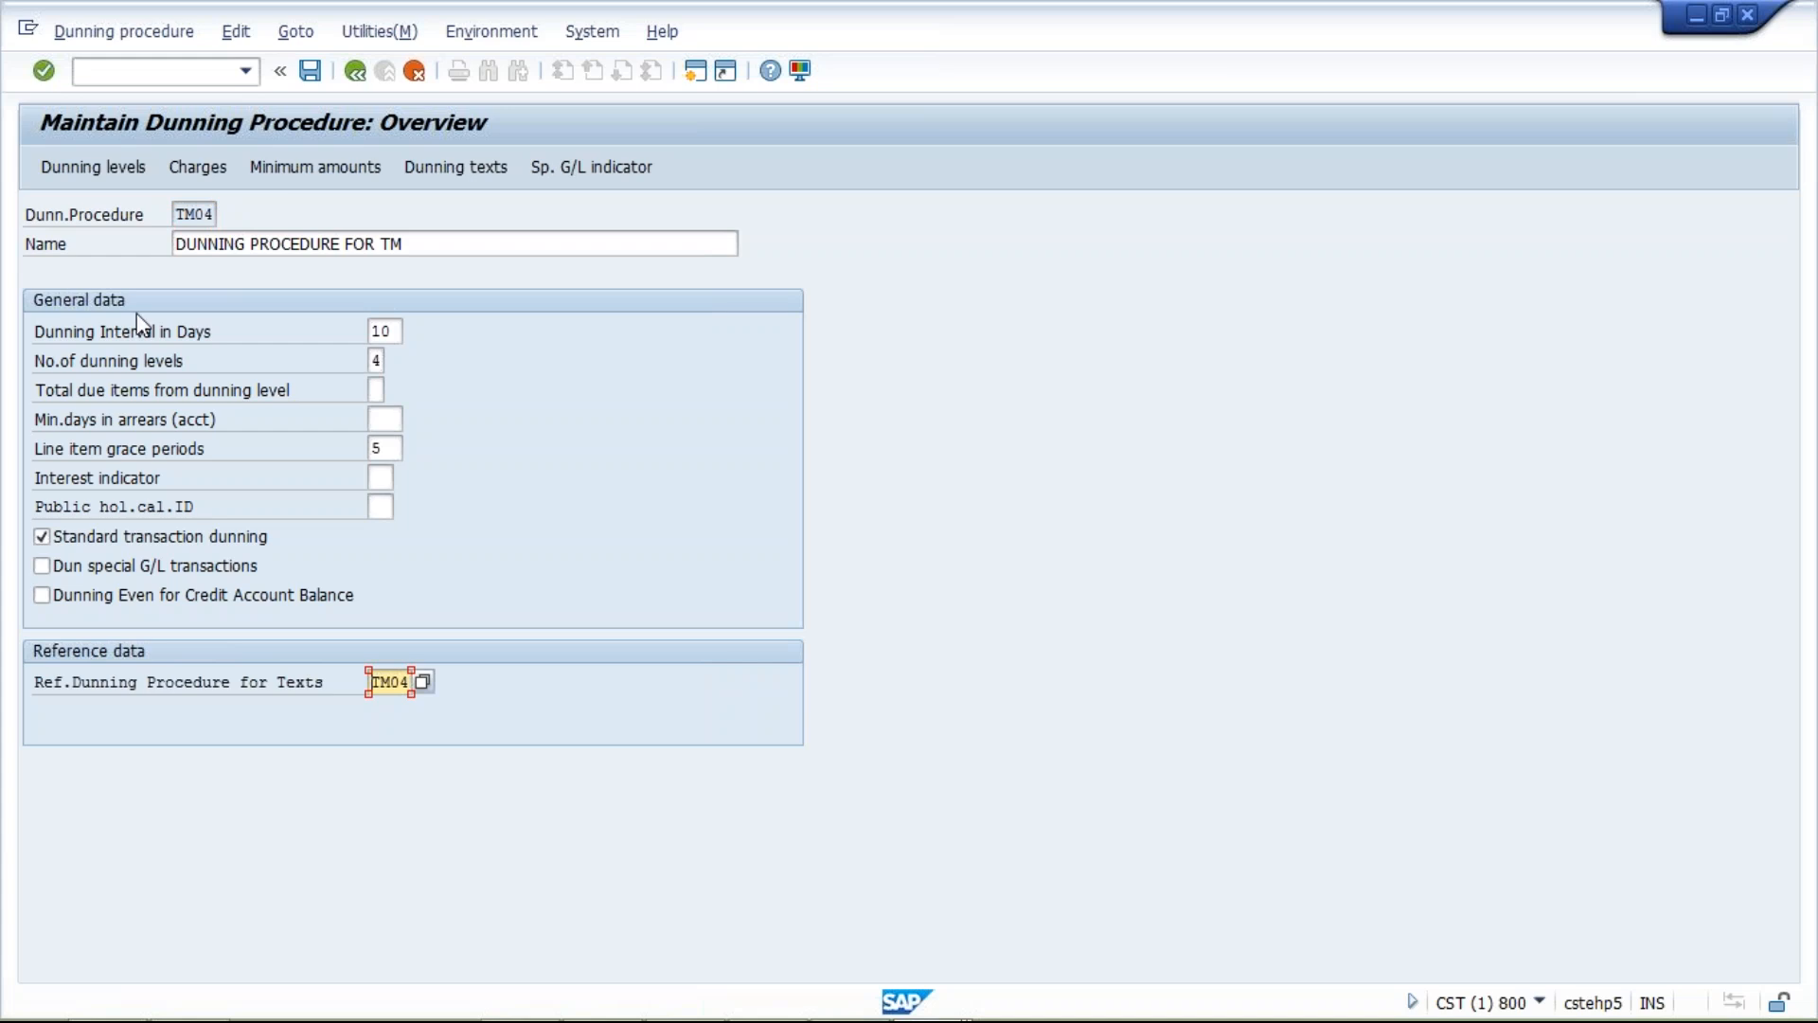
left_click(178, 219)
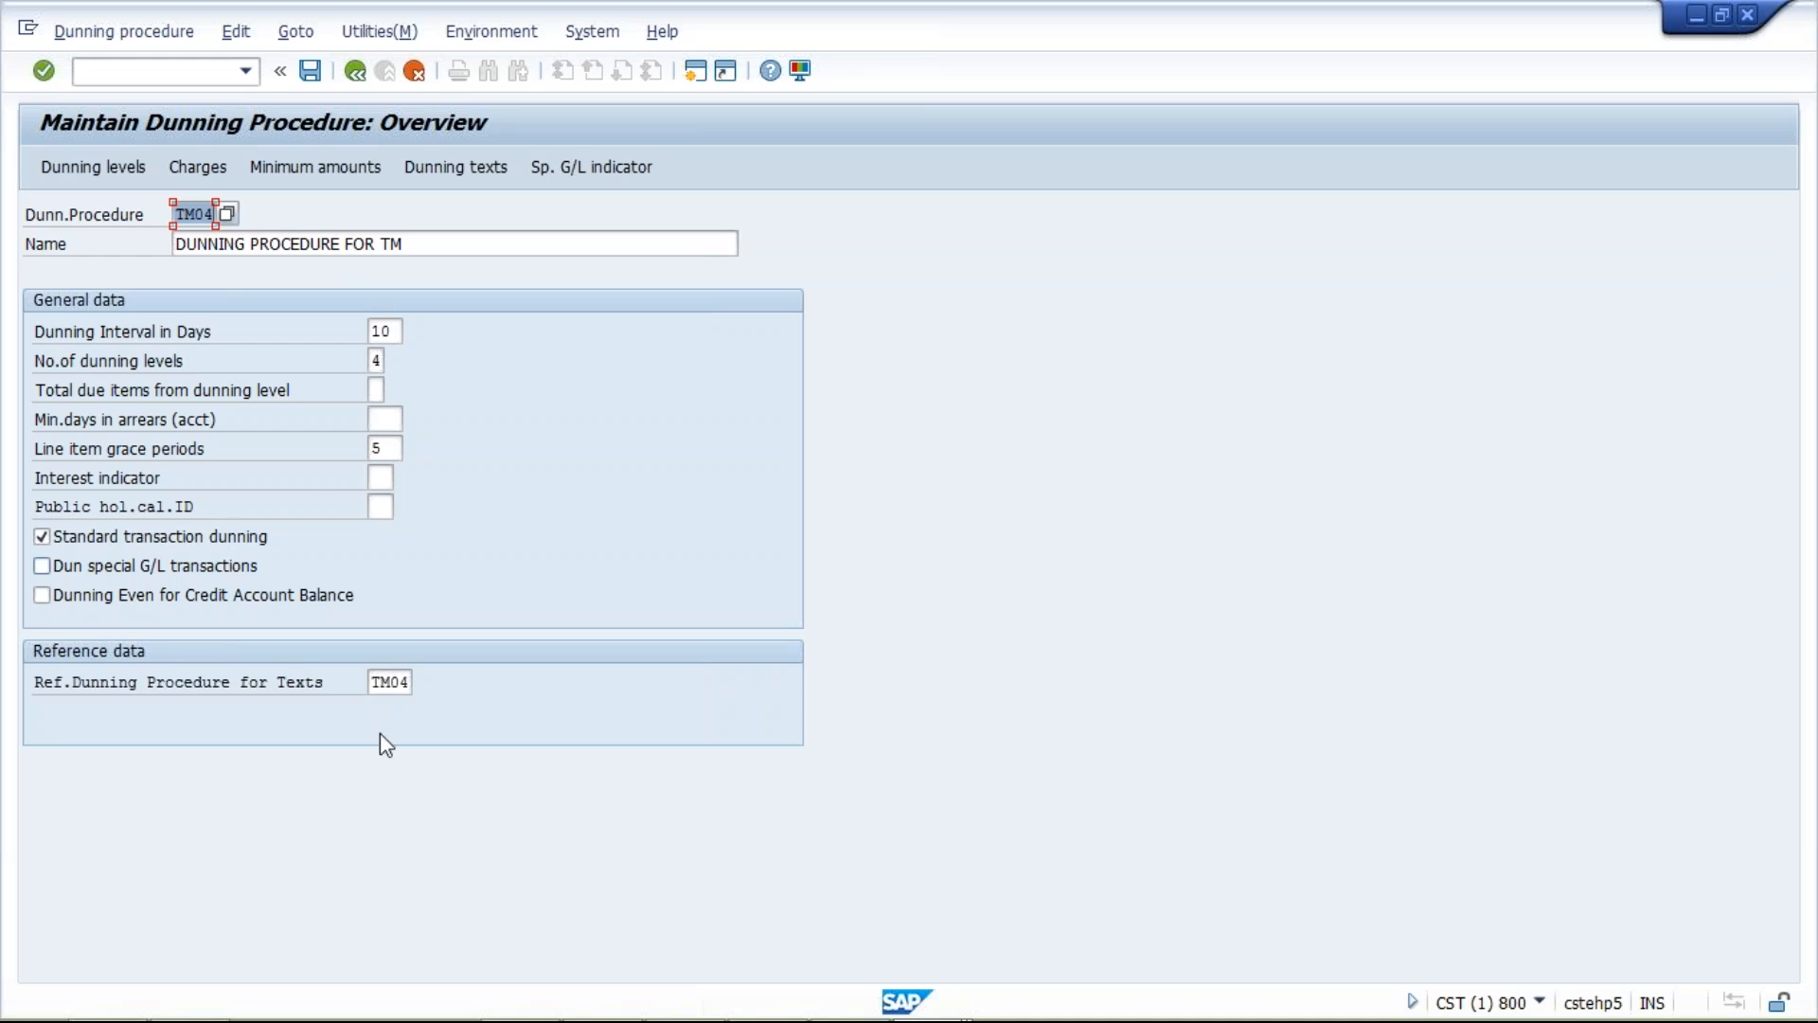
left_click(384, 684)
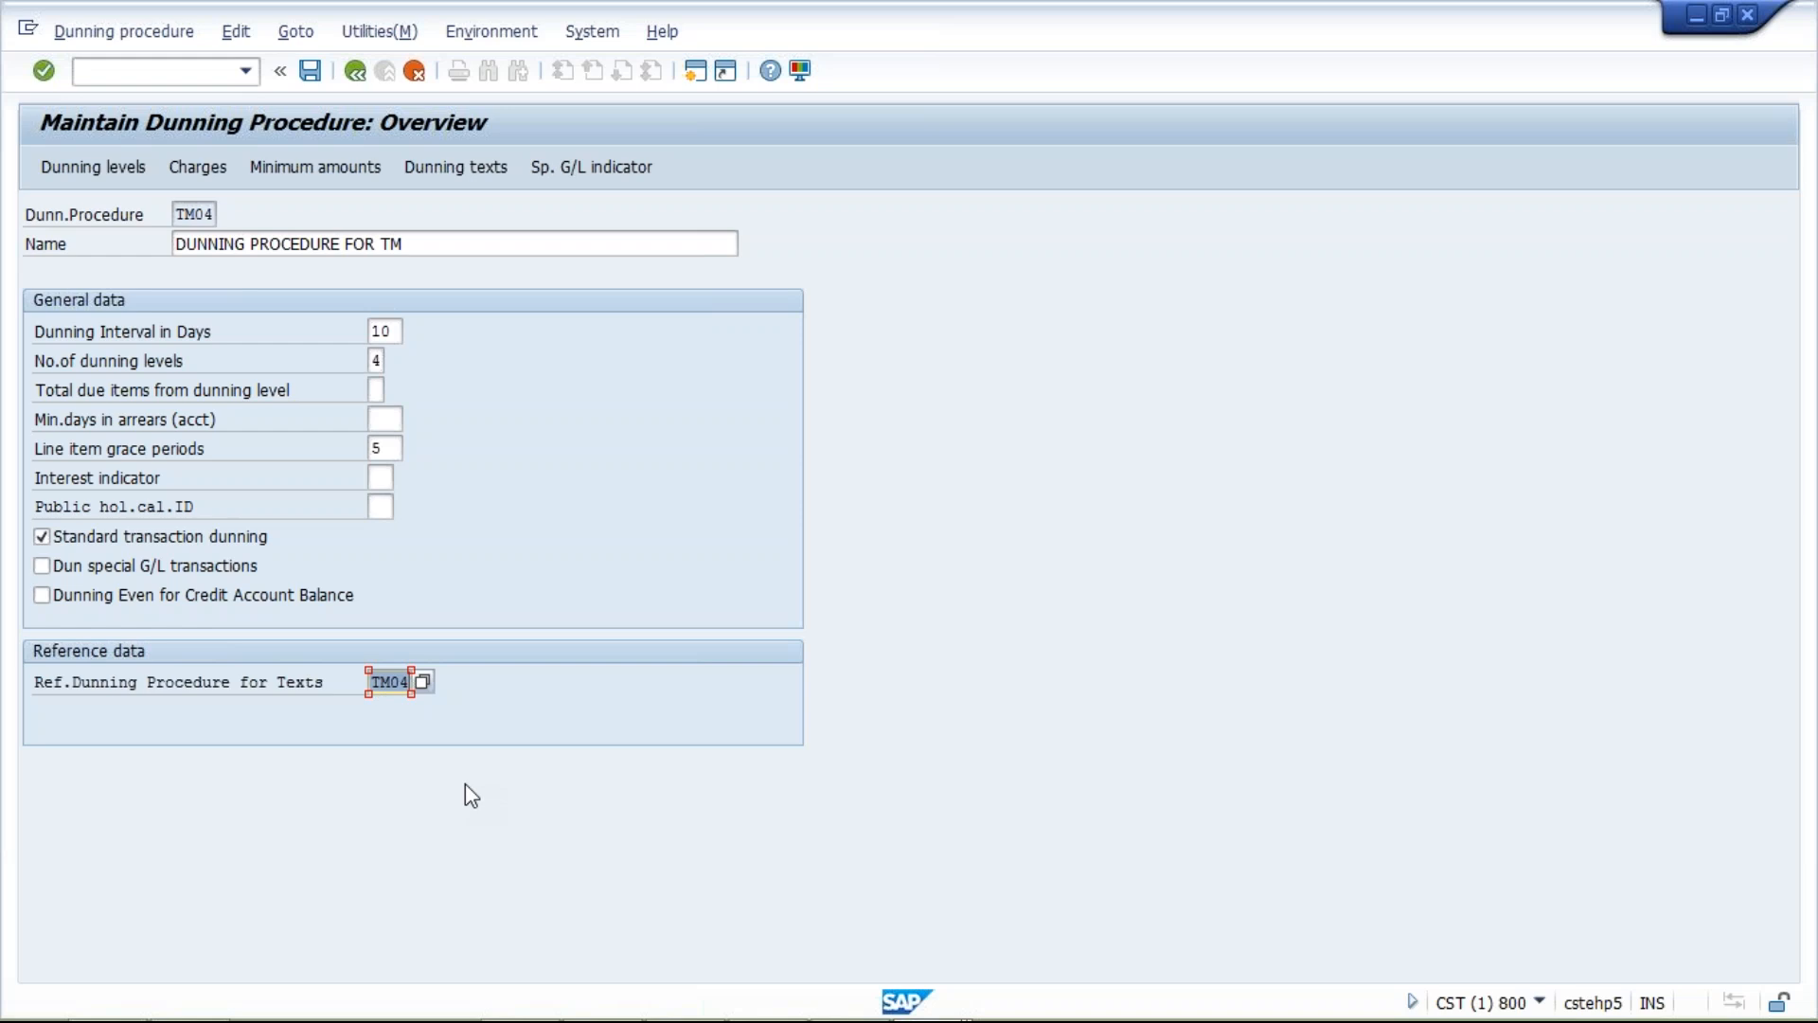
Open the dunning levels of TM04 and examine the days in arrears for levels 1 to 4
left_click(112, 176)
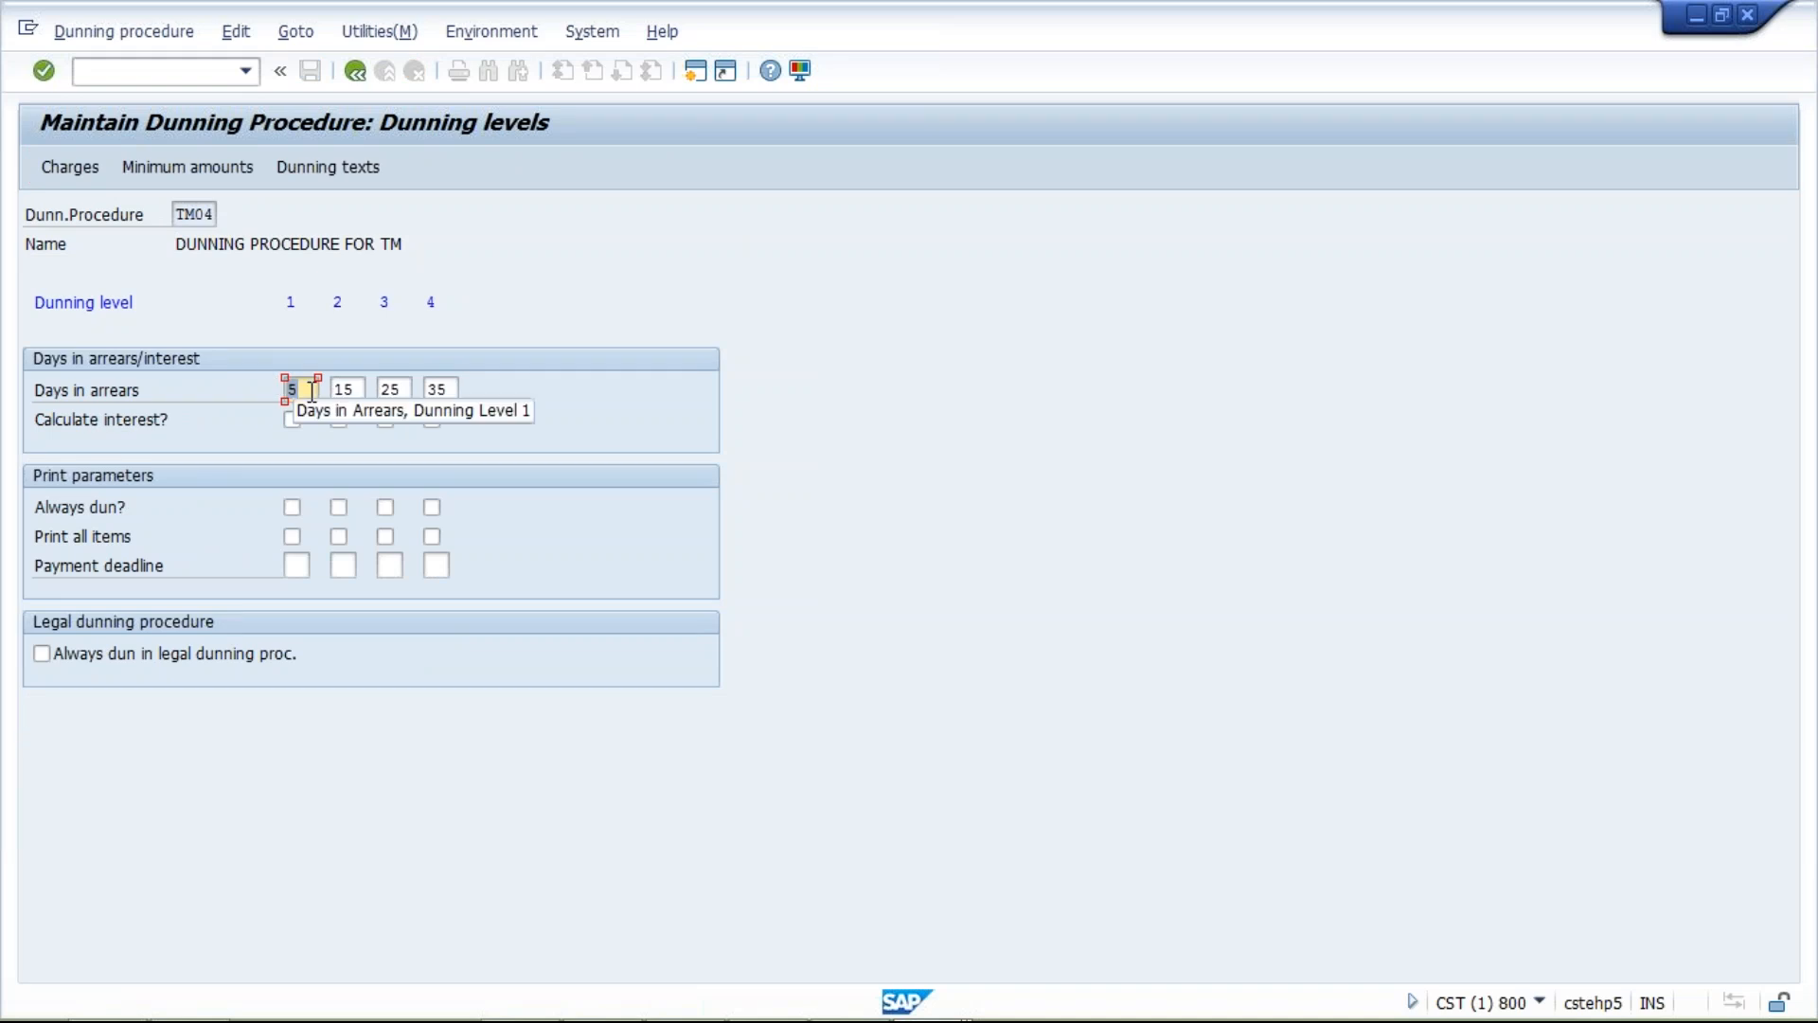
left_click(363, 390)
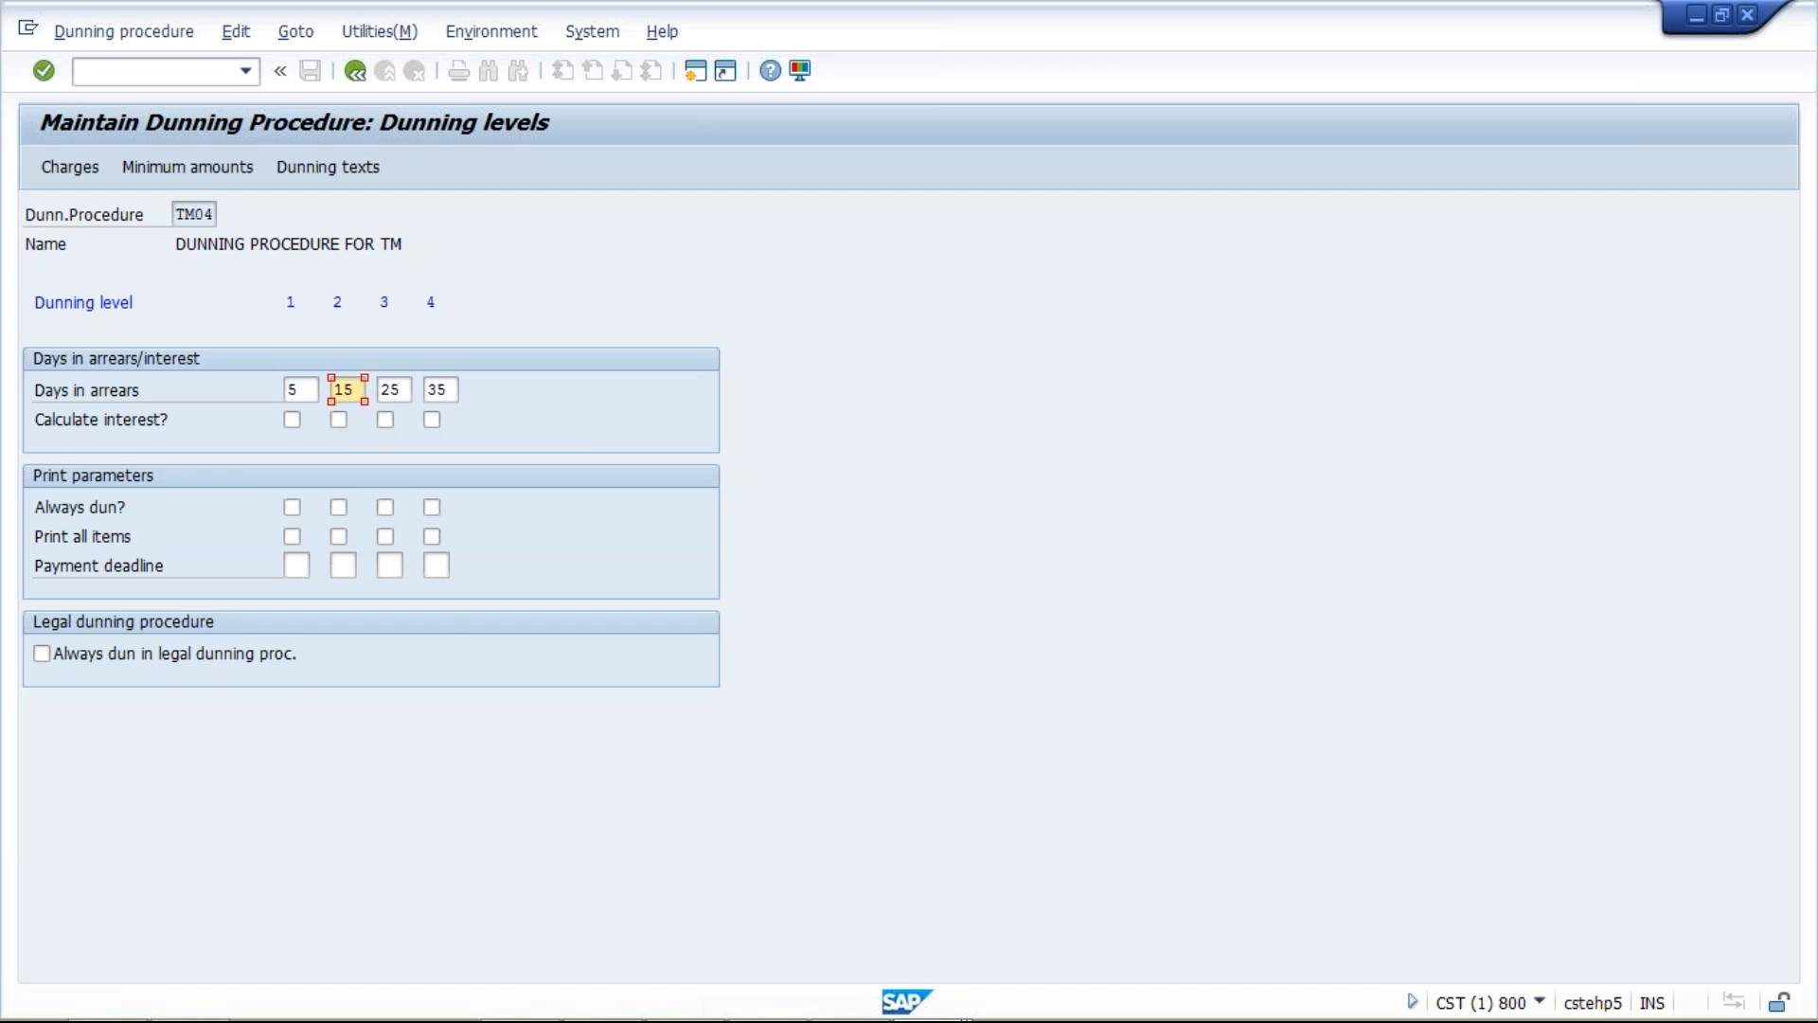
left_click(296, 389)
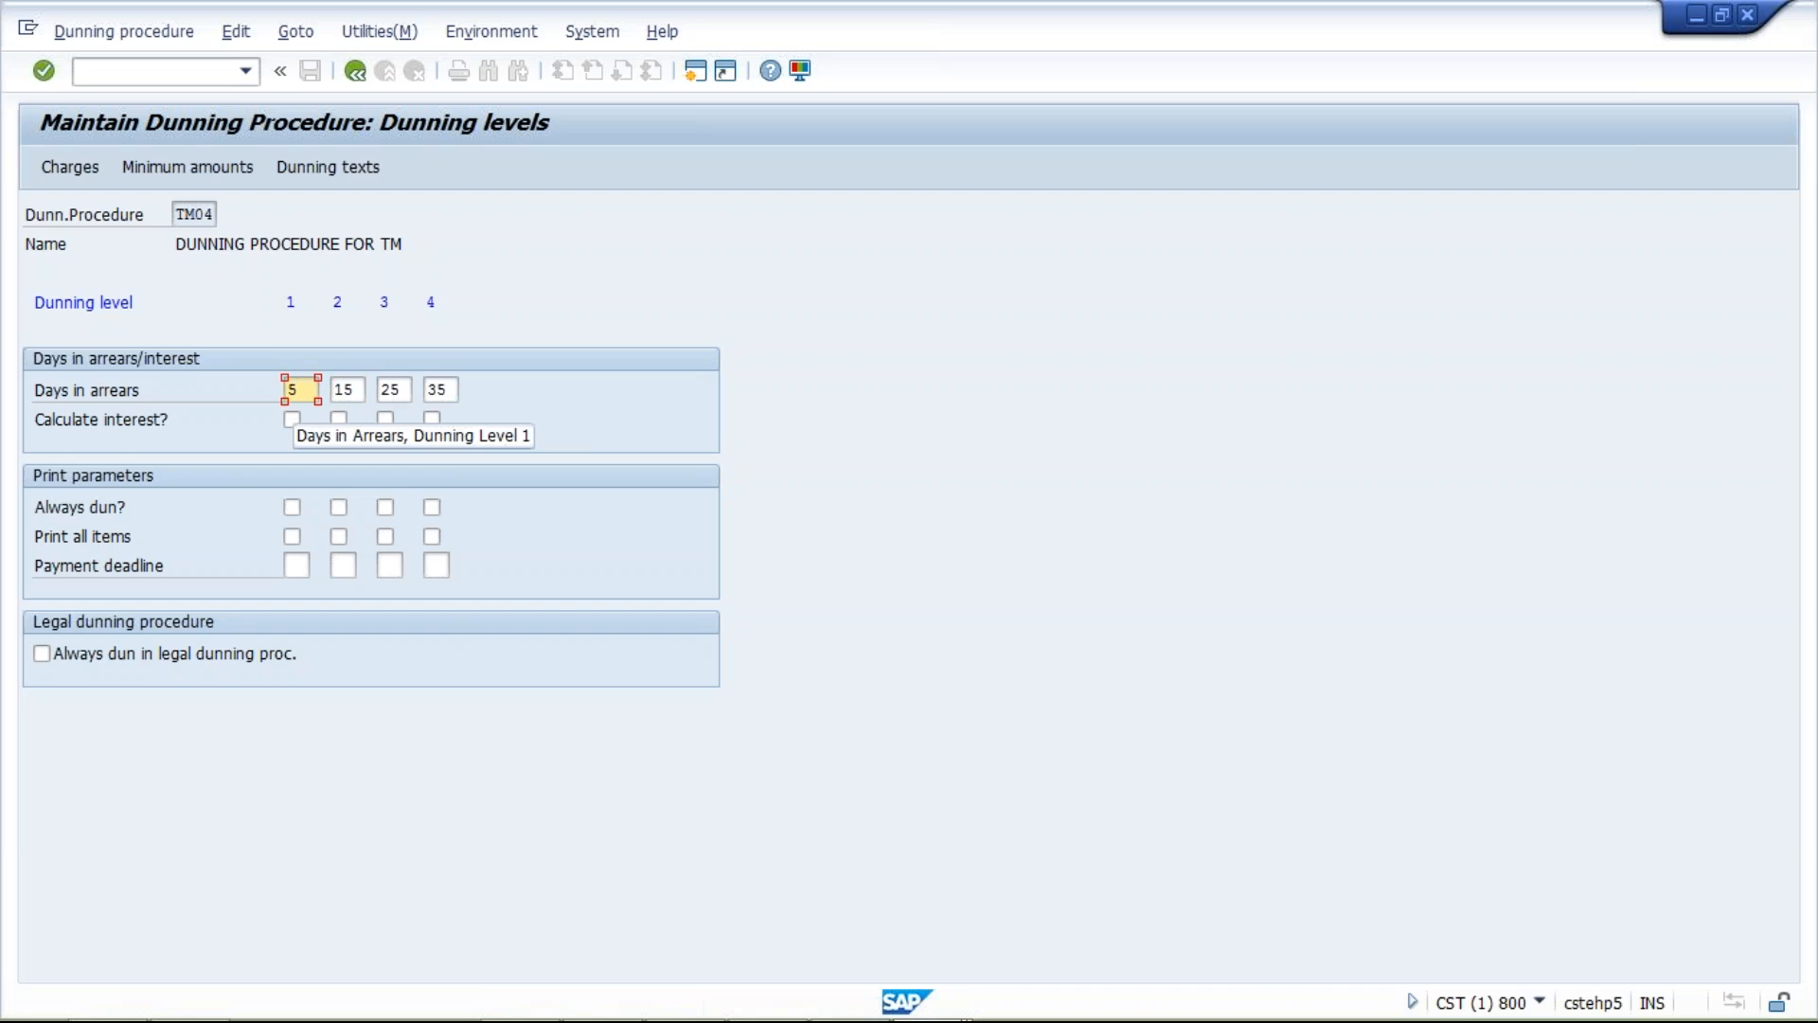
left_click(294, 300)
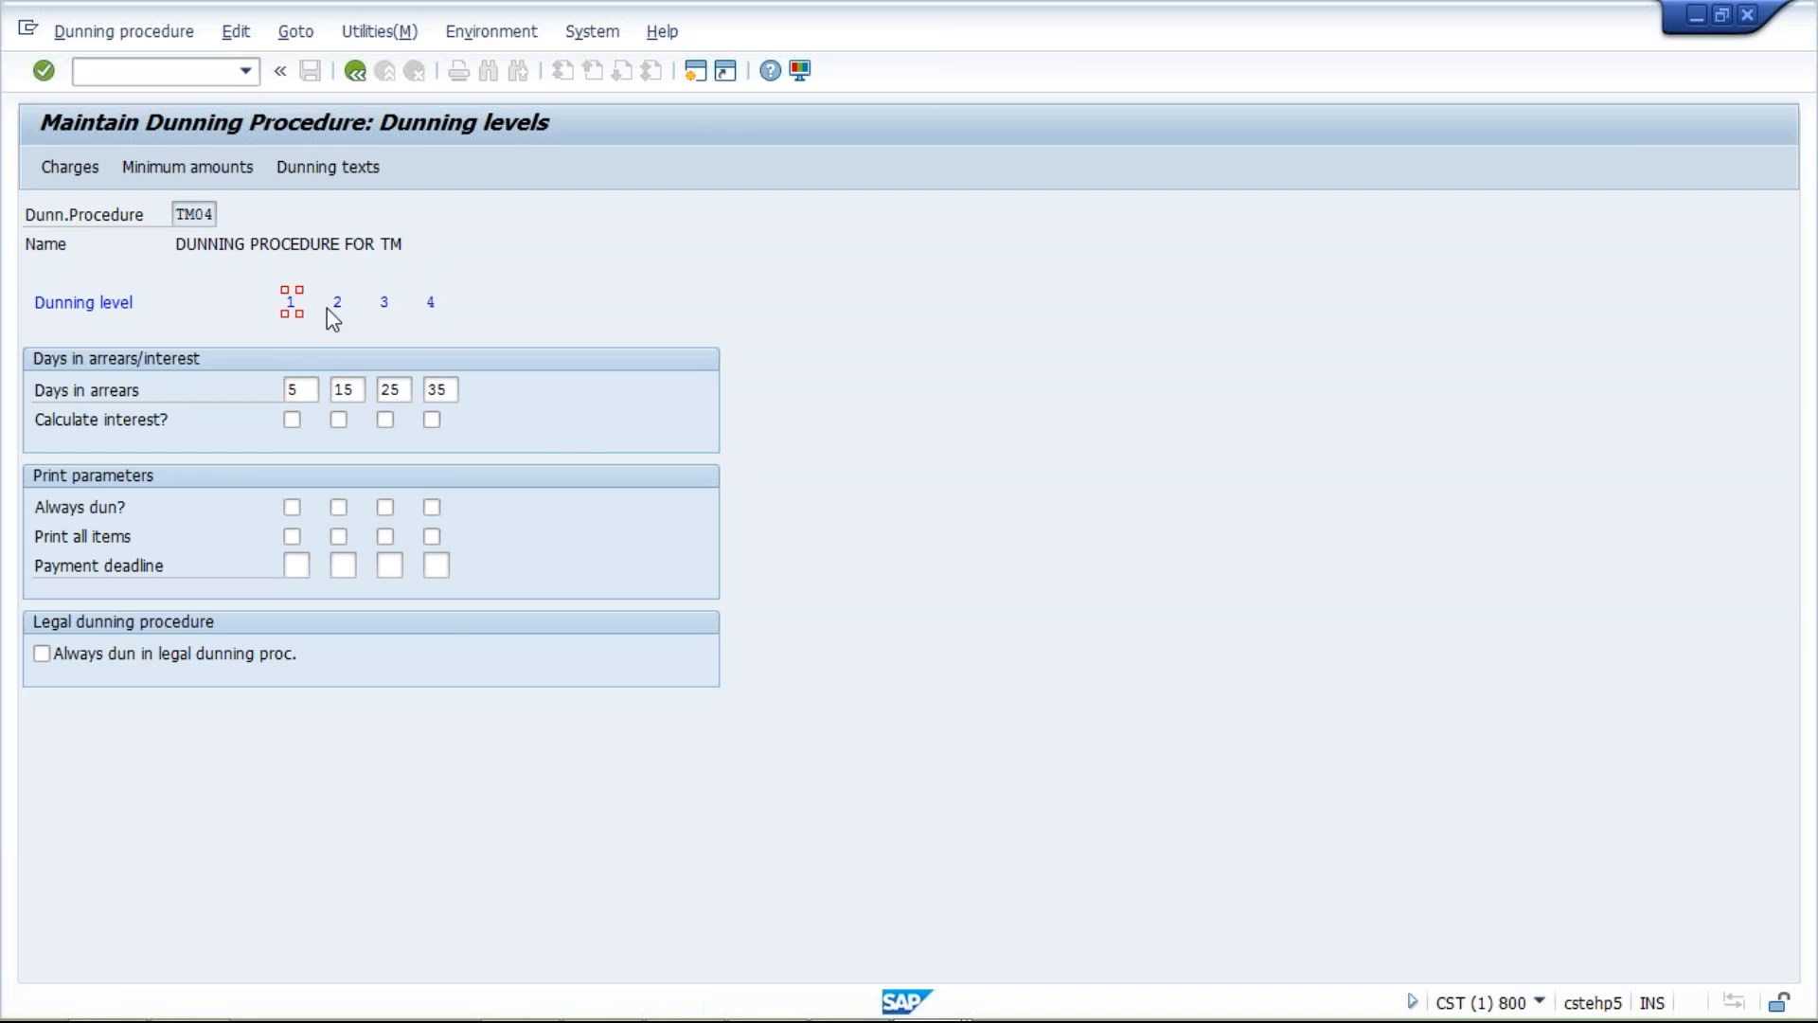
left_click(387, 309)
left_click(435, 316)
left_click(308, 391)
Switch to the Class workbook in Excel and examine the due date in G7 and the date in I6
mouse_move(1127, 999)
left_click(868, 1002)
left_click(582, 420)
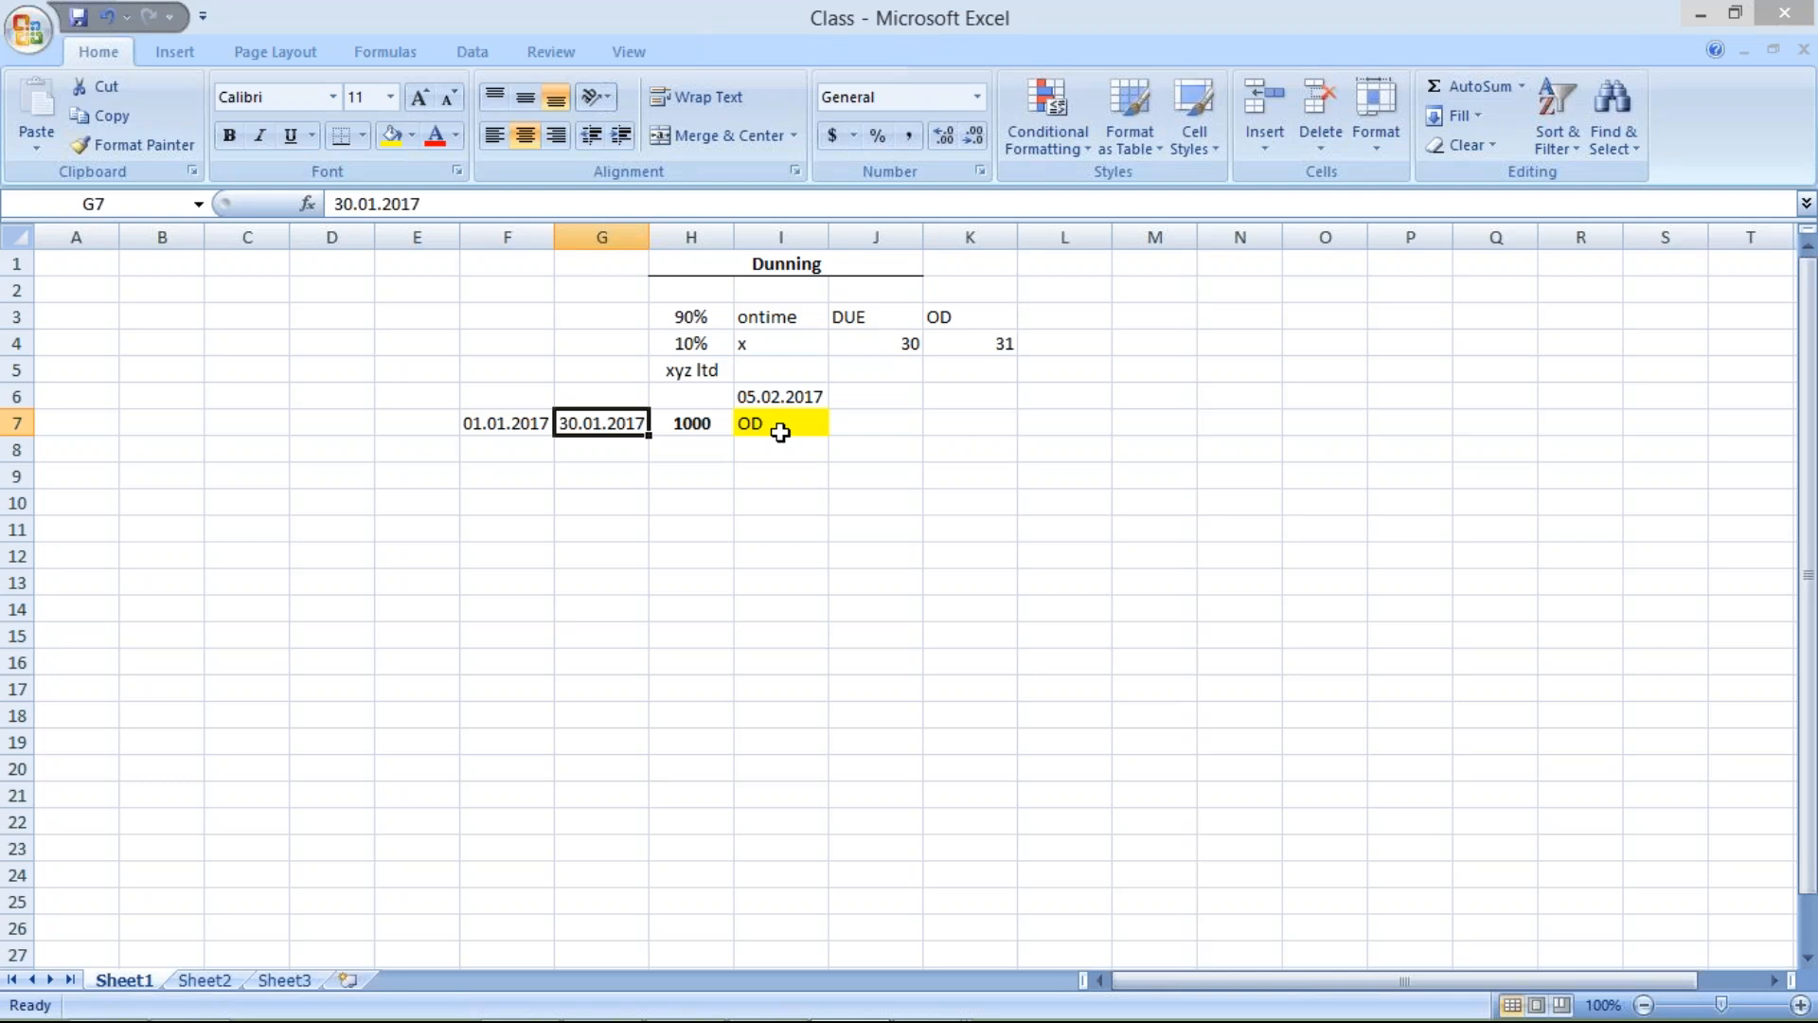
left_click(750, 396)
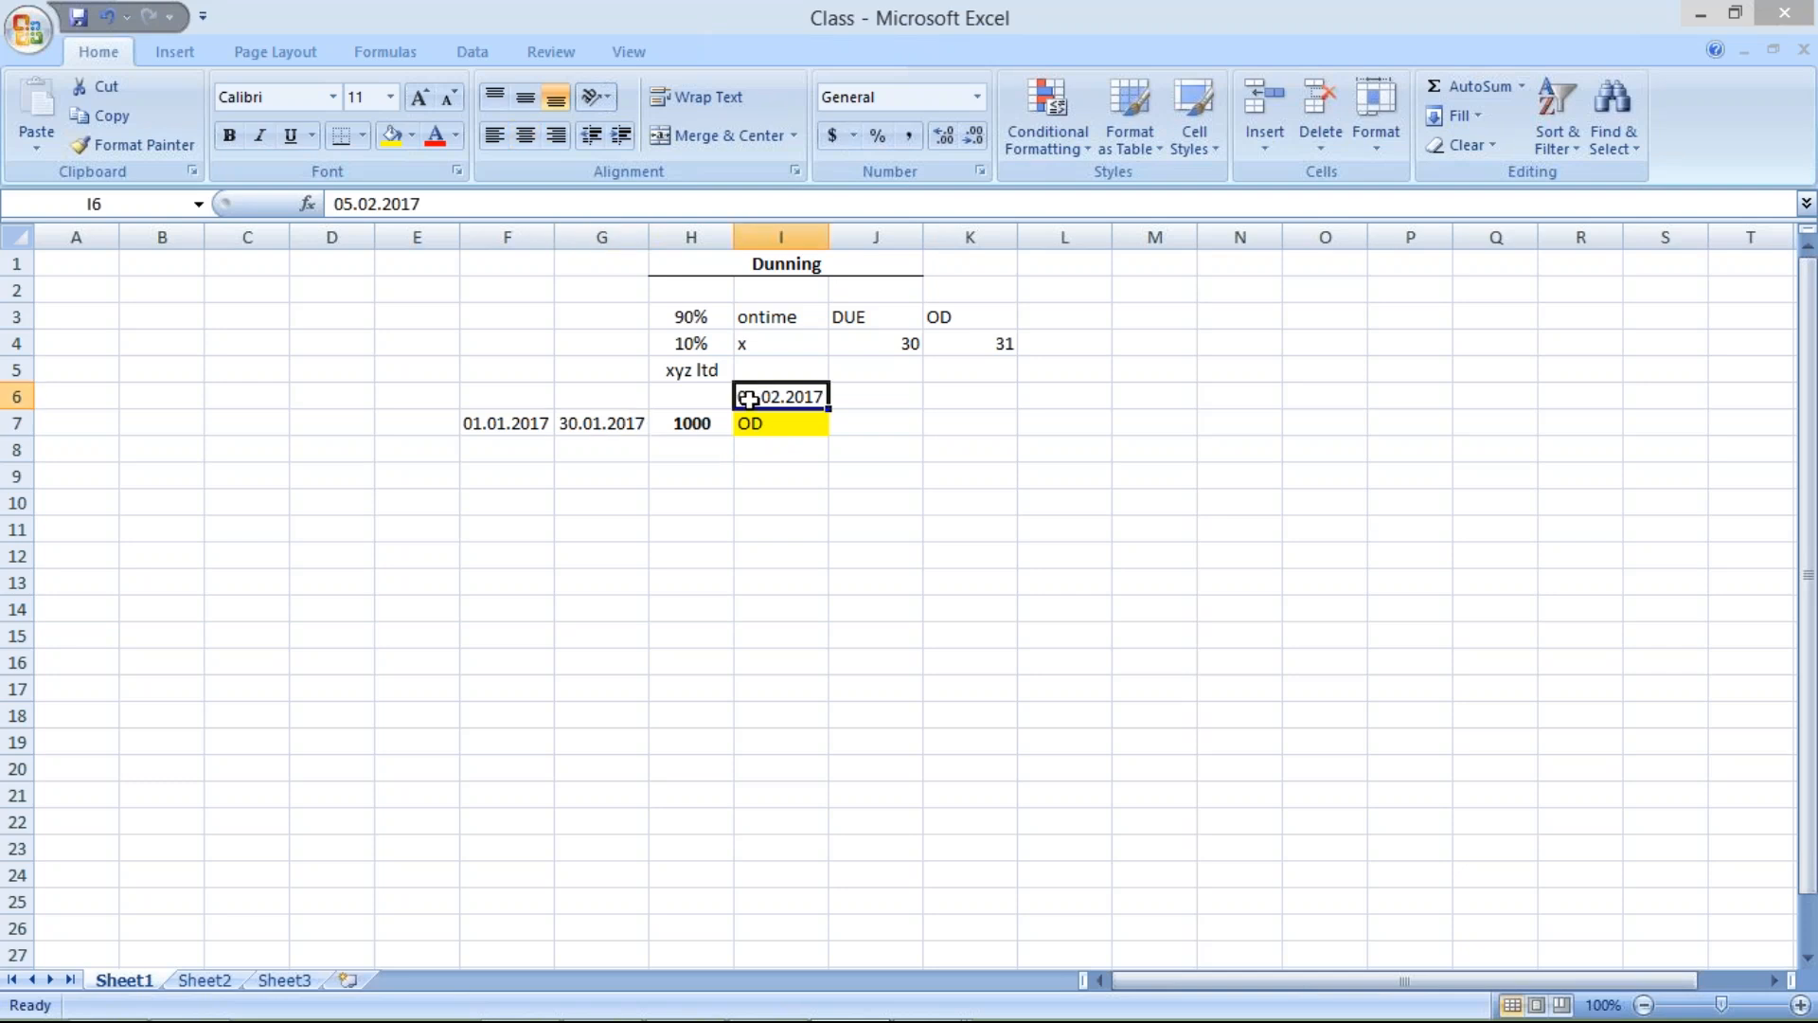
Enter the next dunning date 15.02.2017 in cell J6, beside the 05.02.2017 date
mouse_move(689, 1017)
left_click(881, 398)
type("15.02.2")
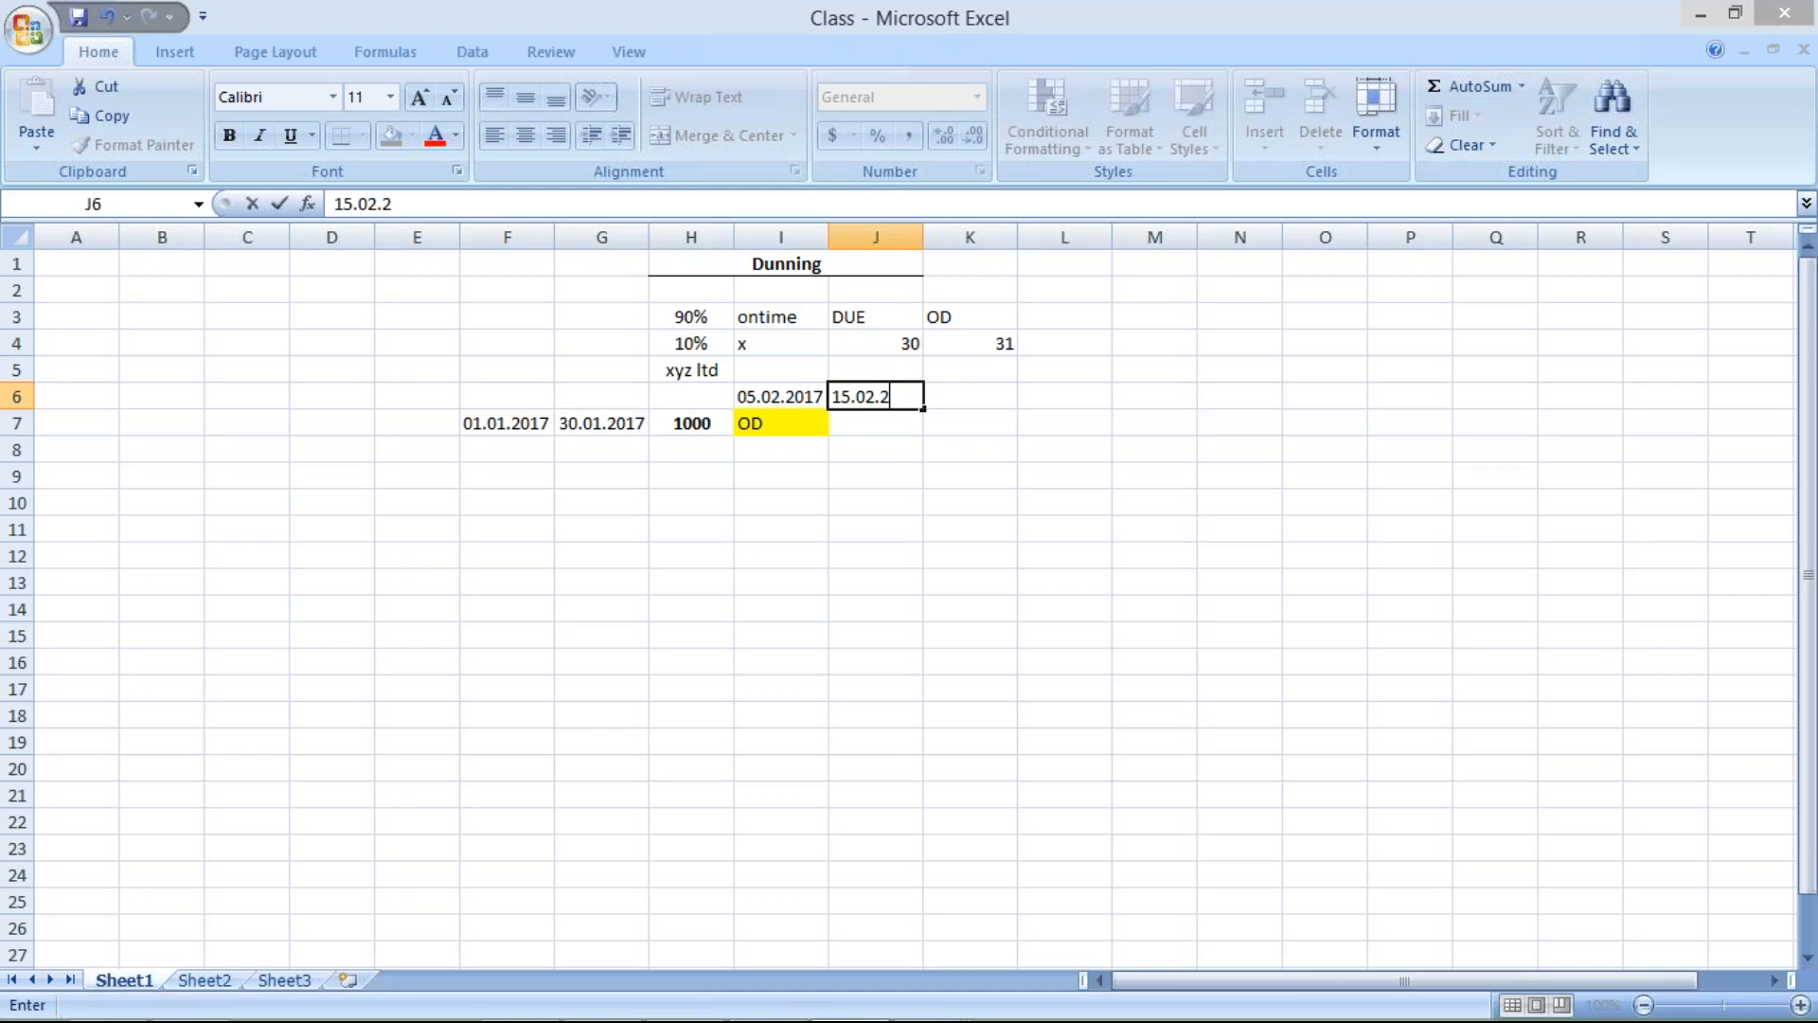
key("BackSpace")
type("2017")
key("Return")
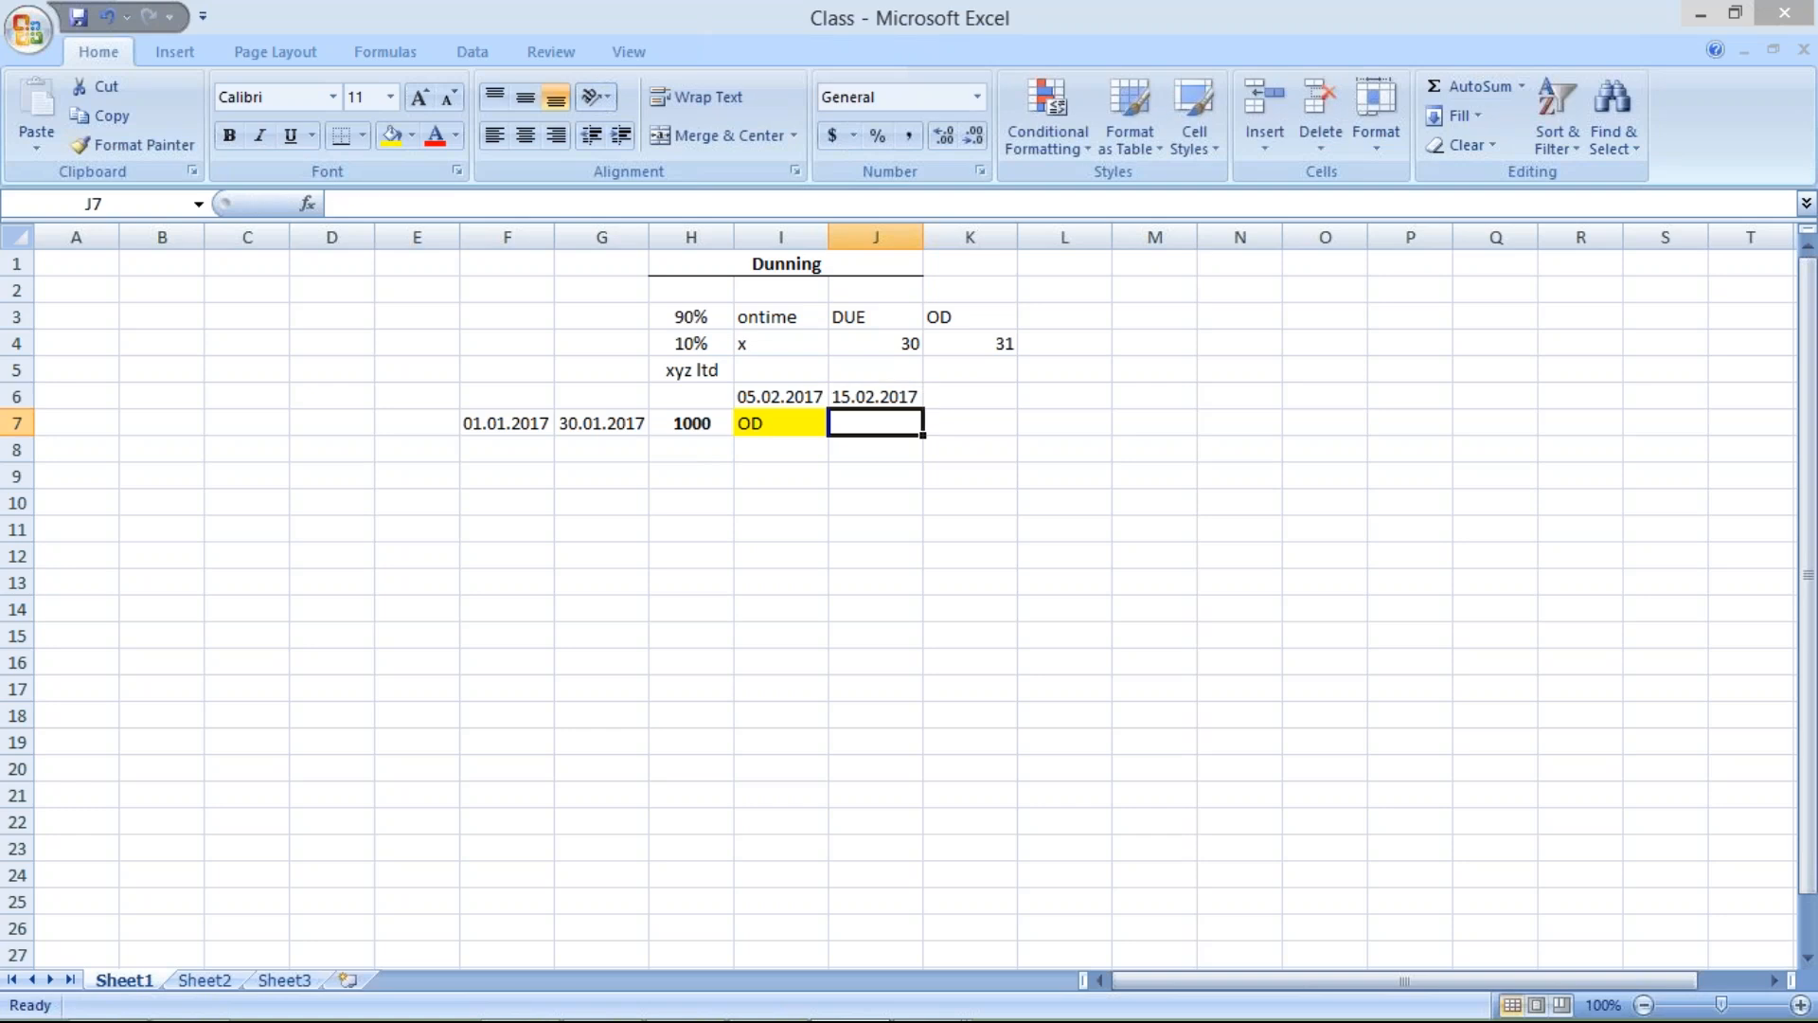
Enter the days in arrears 5, 15 and 25 in cells I5, J5 and K5 above the dunning dates
left_click(893, 400)
left_click(776, 374)
type("5")
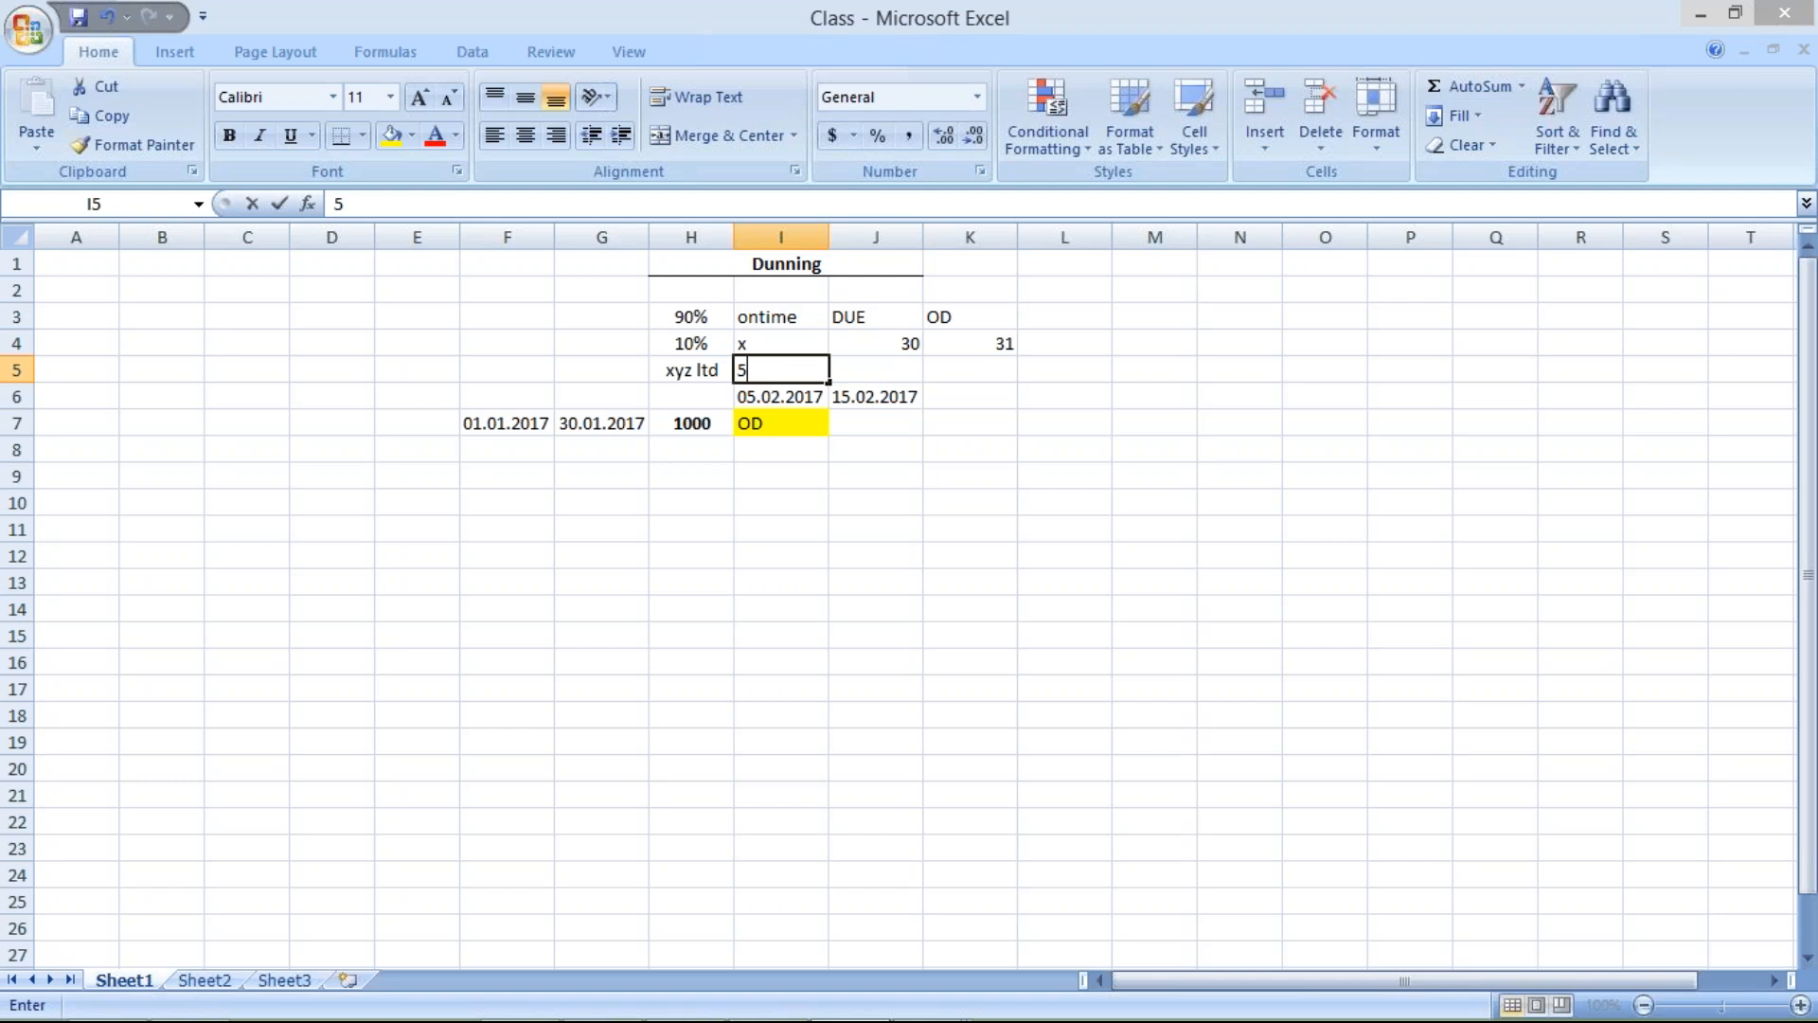
left_click(864, 366)
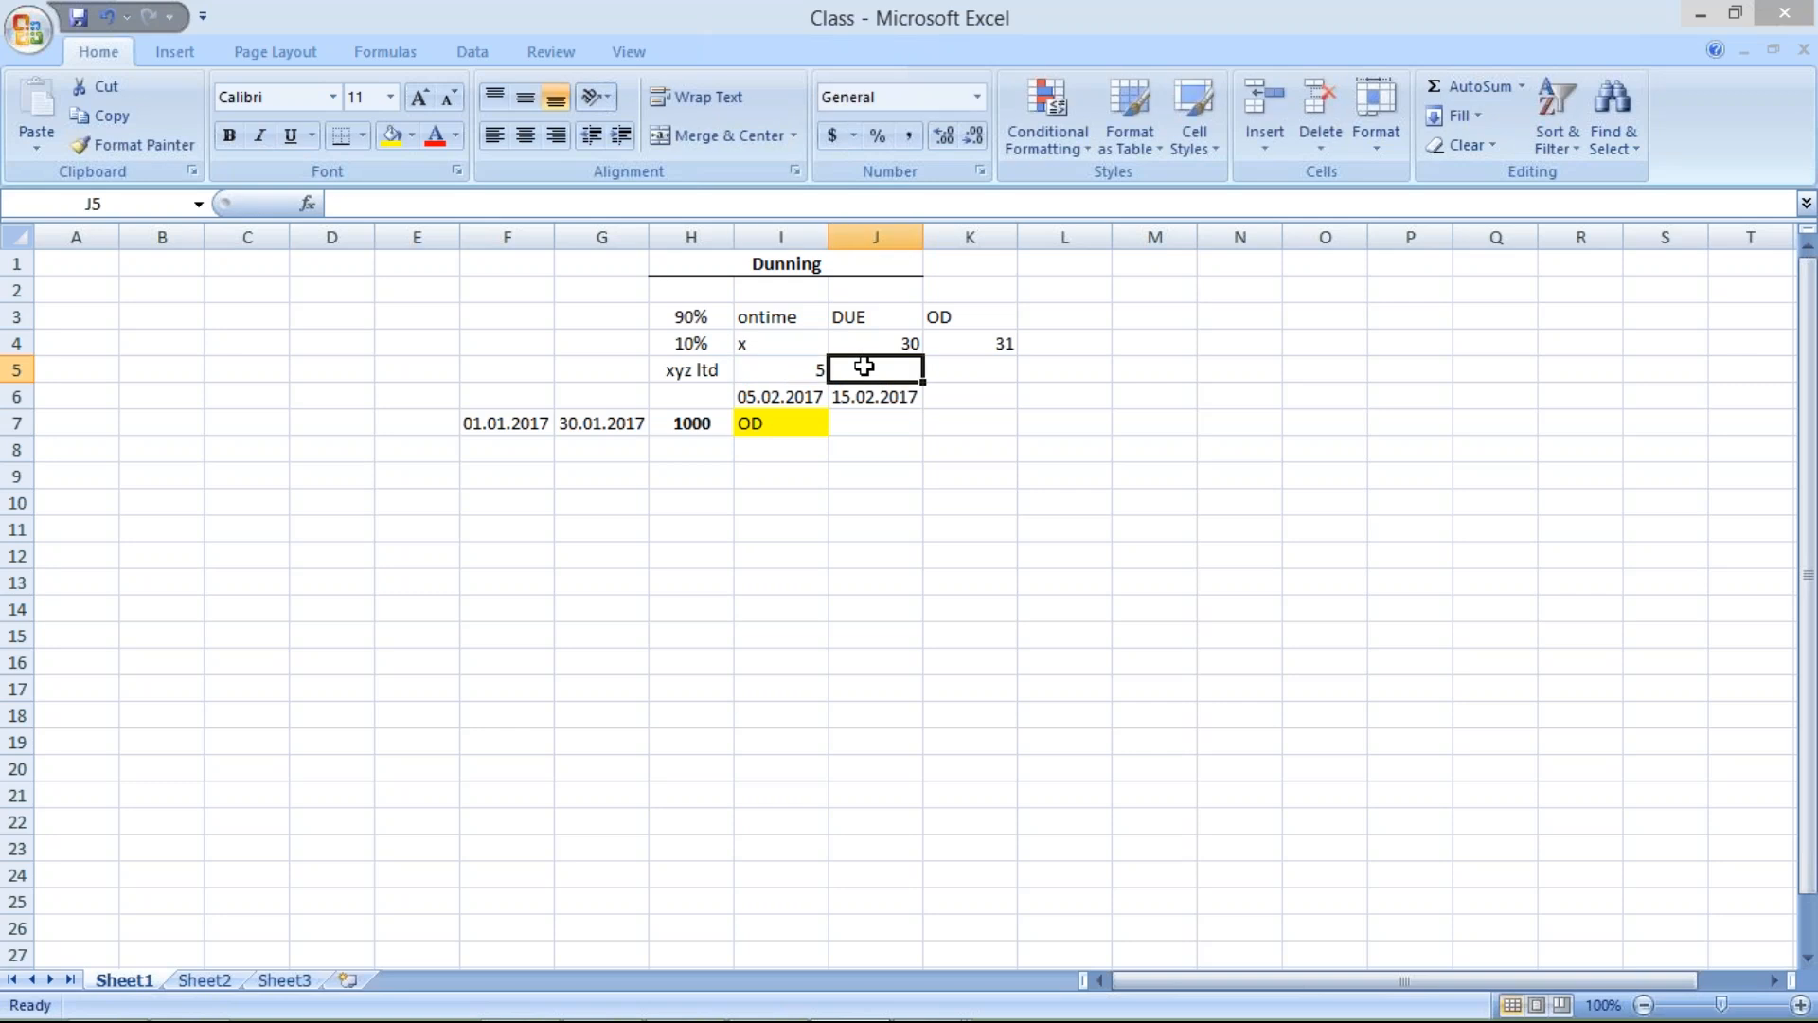
type("15")
left_click(959, 370)
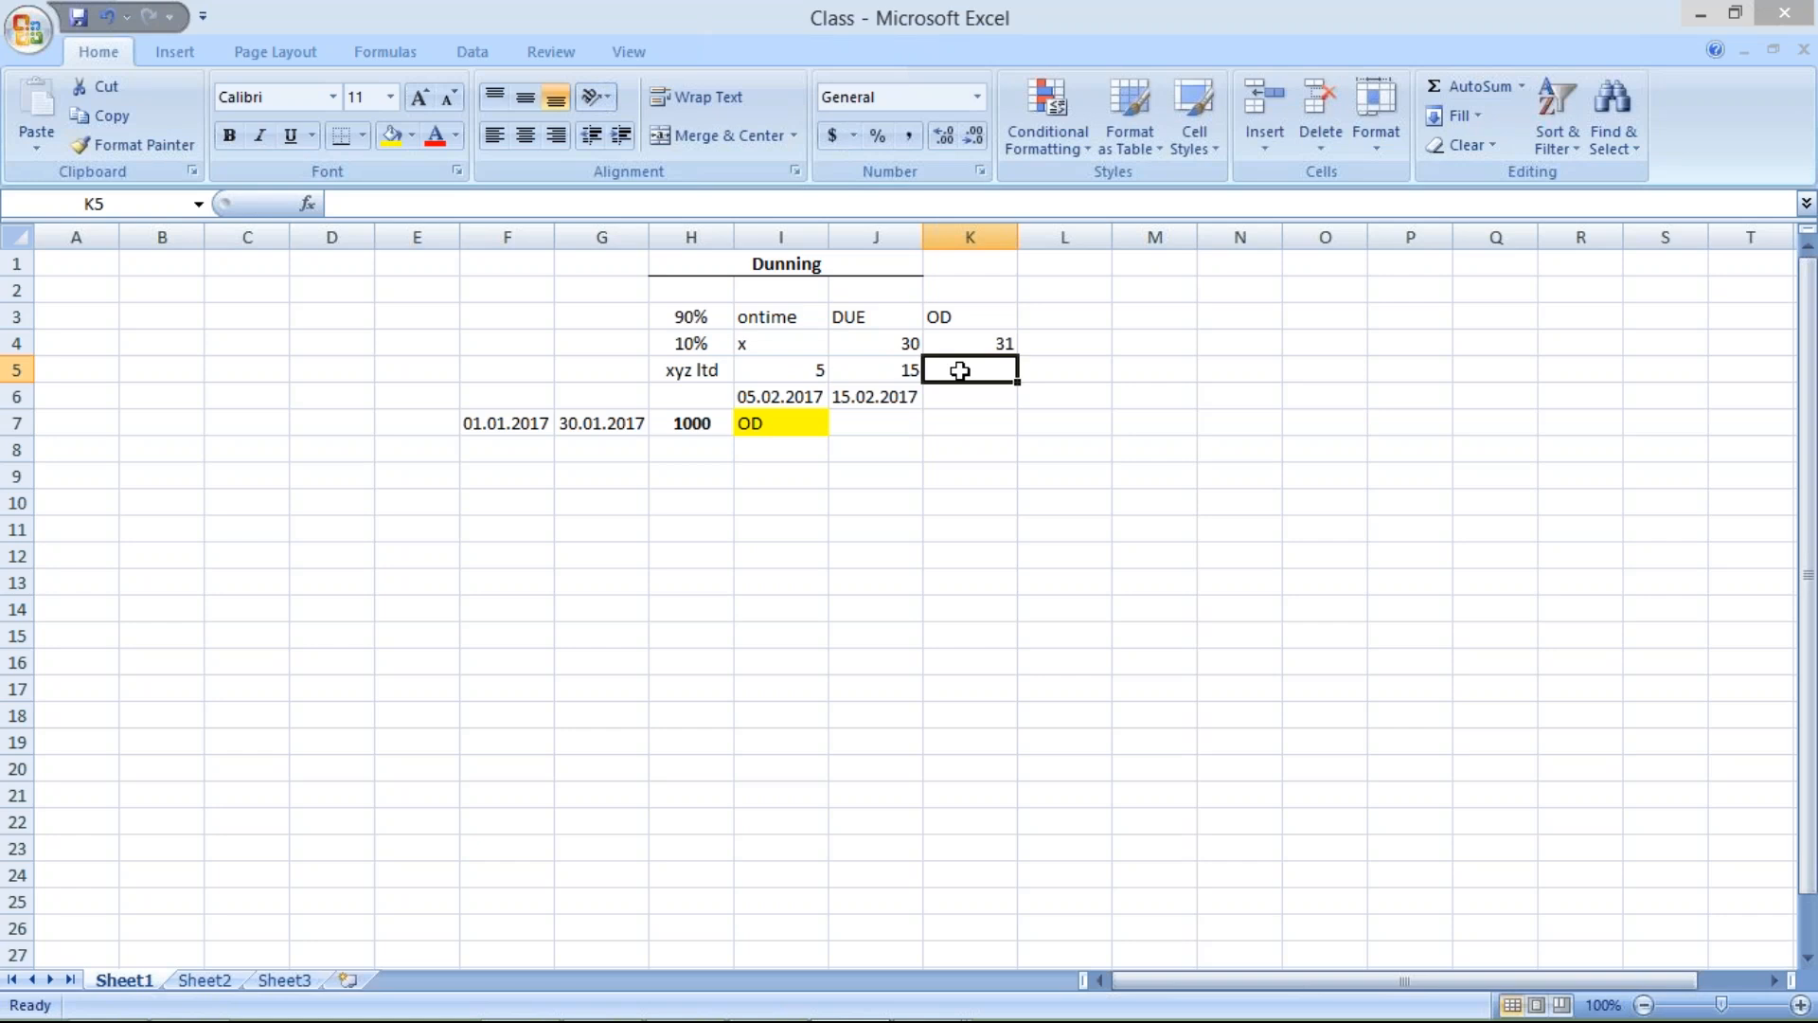
type("25")
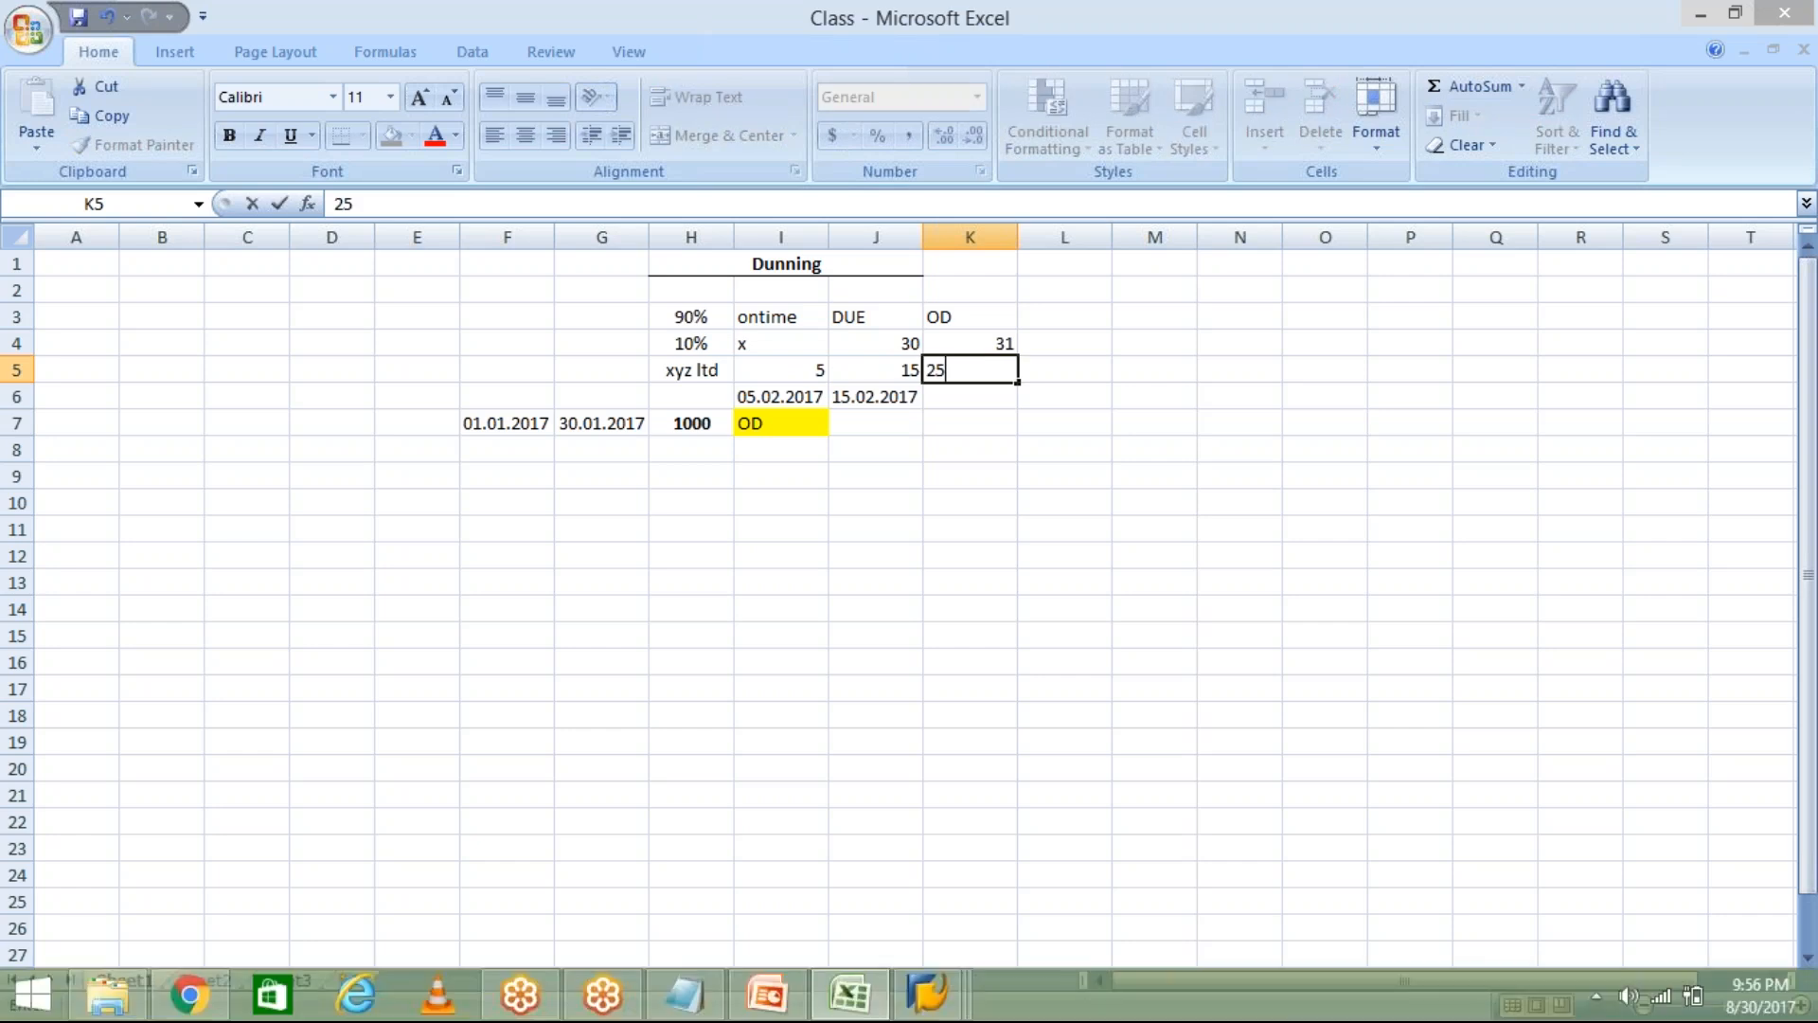
Switch to the Maintain Dunning Procedure window in SAP and open the TM04 dunning charges for currency INR
mouse_move(852, 1016)
mouse_move(929, 994)
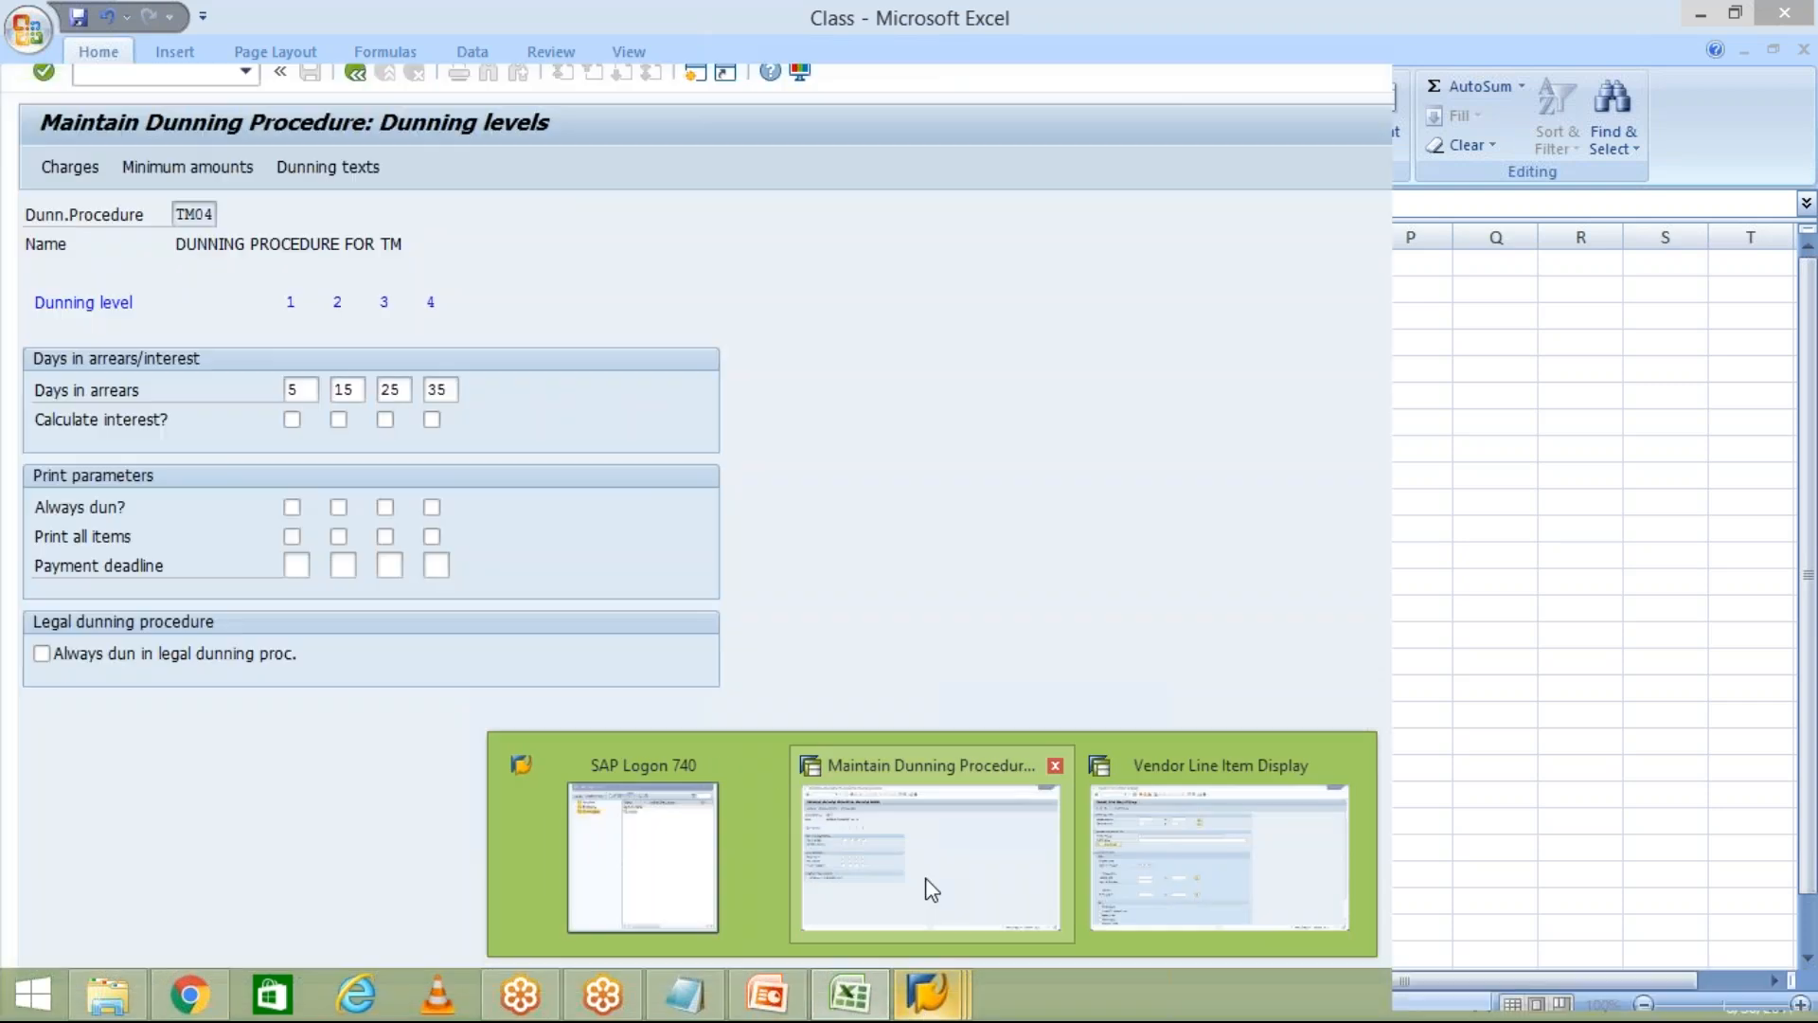
left_click(930, 891)
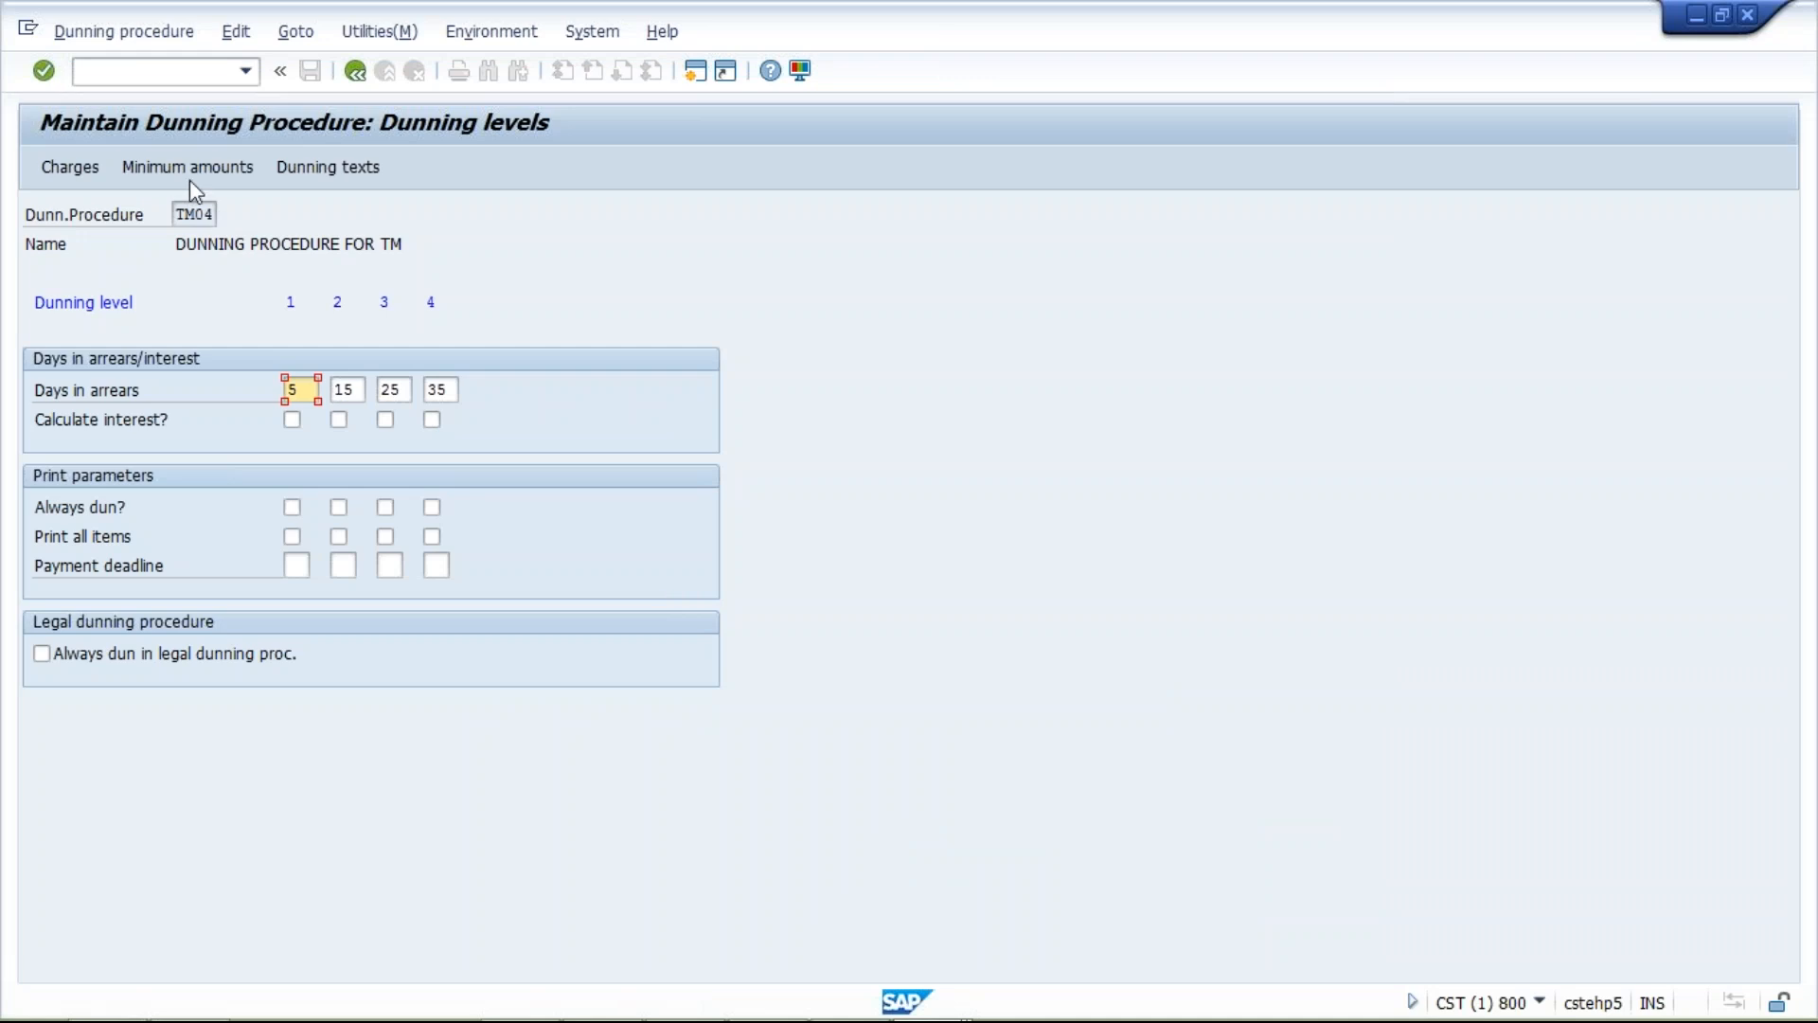
left_click(70, 167)
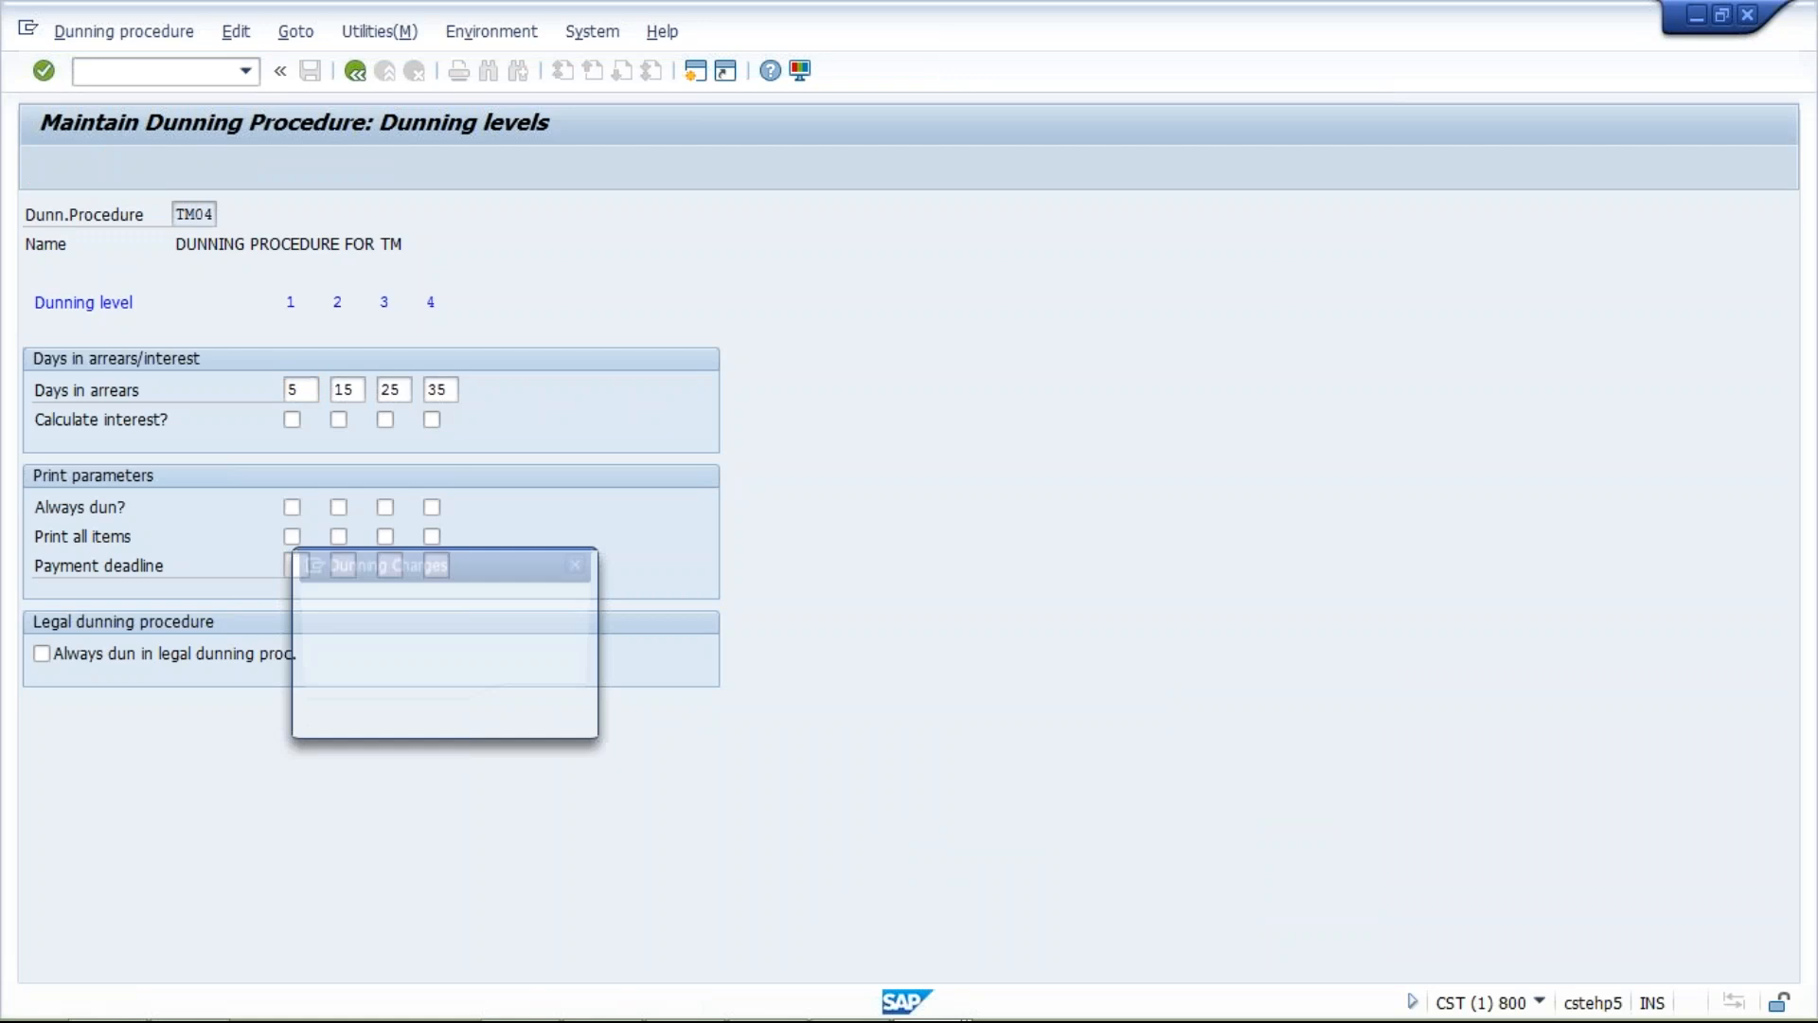
type("INR")
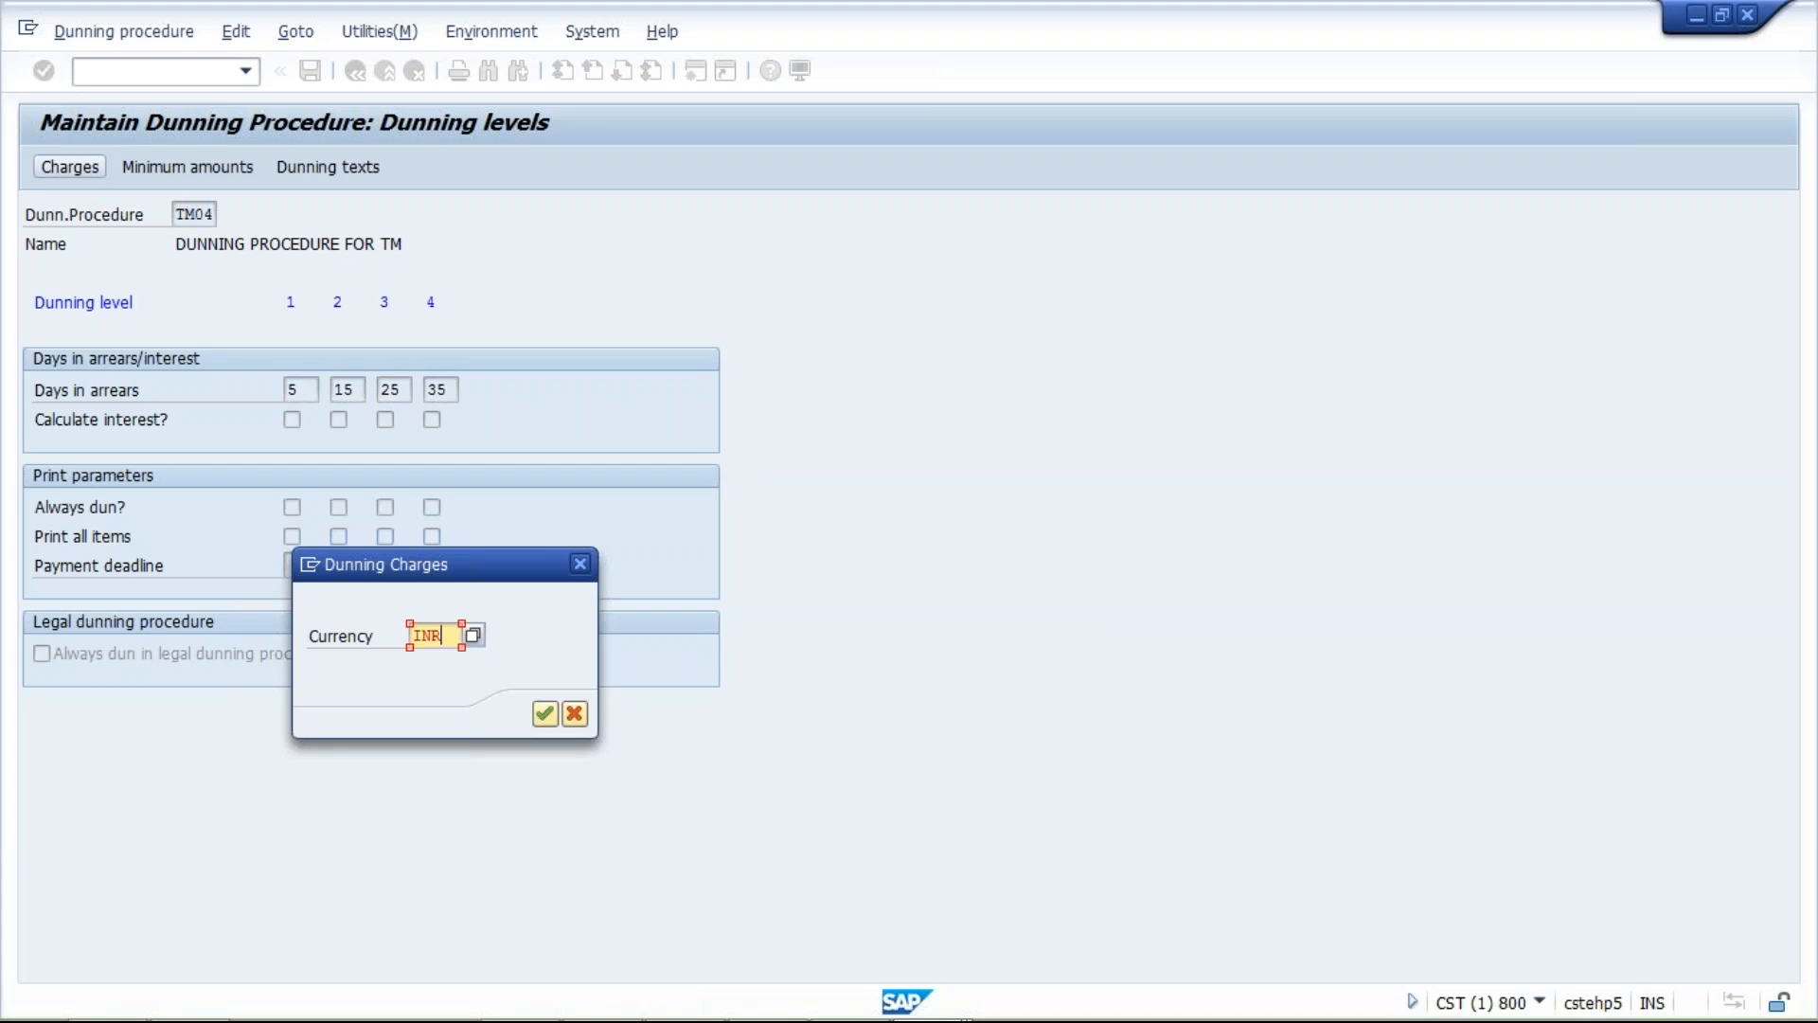
key("Return")
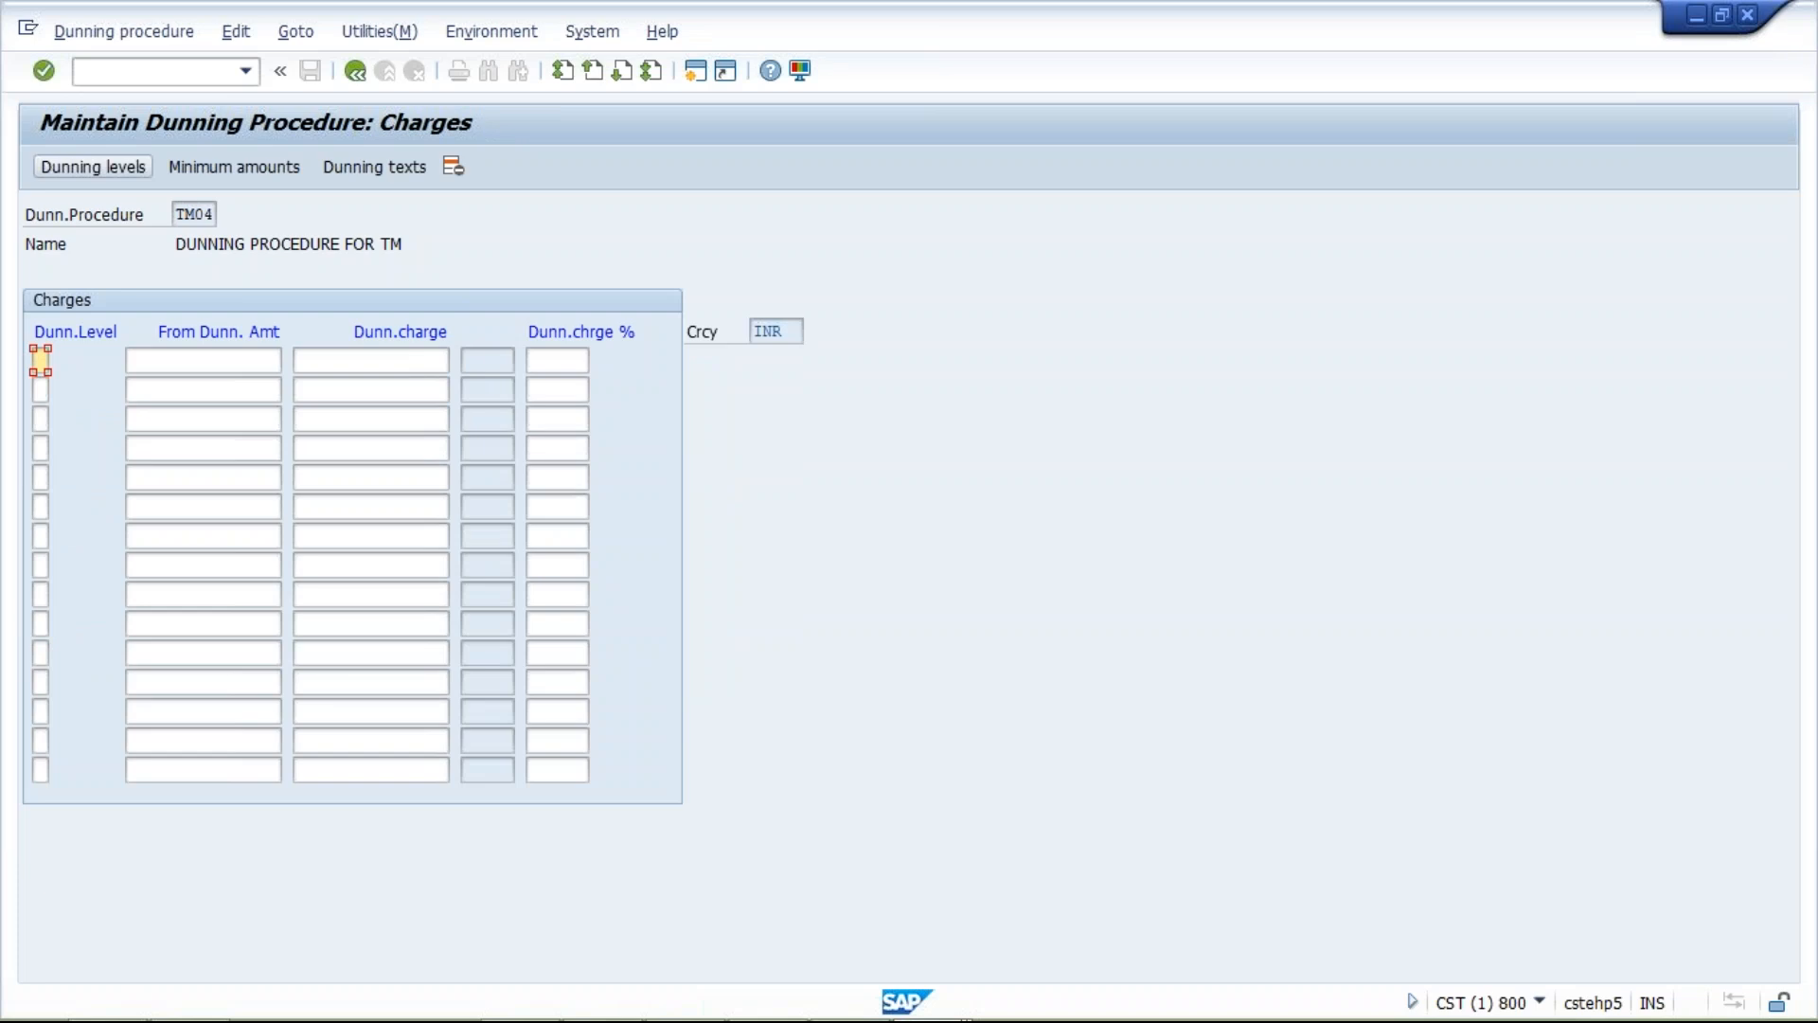
Enter dunning levels 1, 2, 3 and 4 in the first four rows of the charges table
type("1")
key("Down")
type("2")
key("Down")
type("3")
key("Down")
type("4")
Enter the From Dunn. Amt values 50, 50, 100 and 100 for dunning levels 1 to 4
left_click(265, 369)
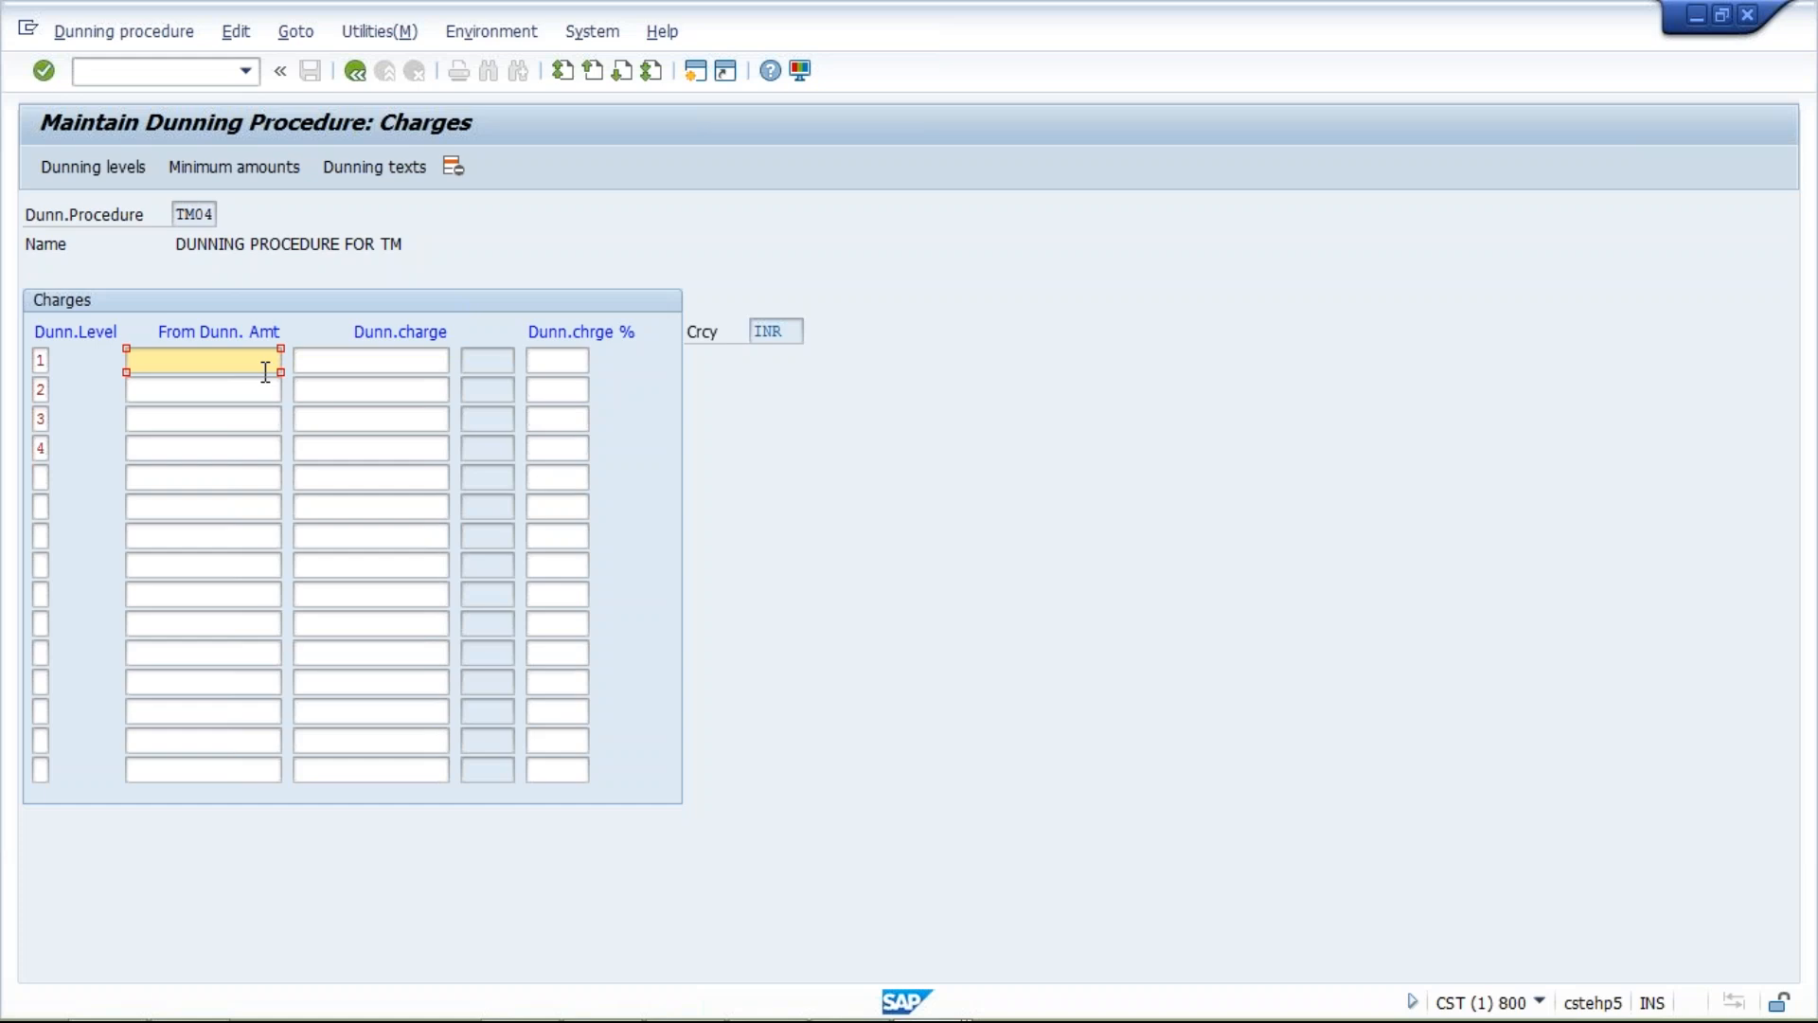
type("50")
key("Down")
type("50")
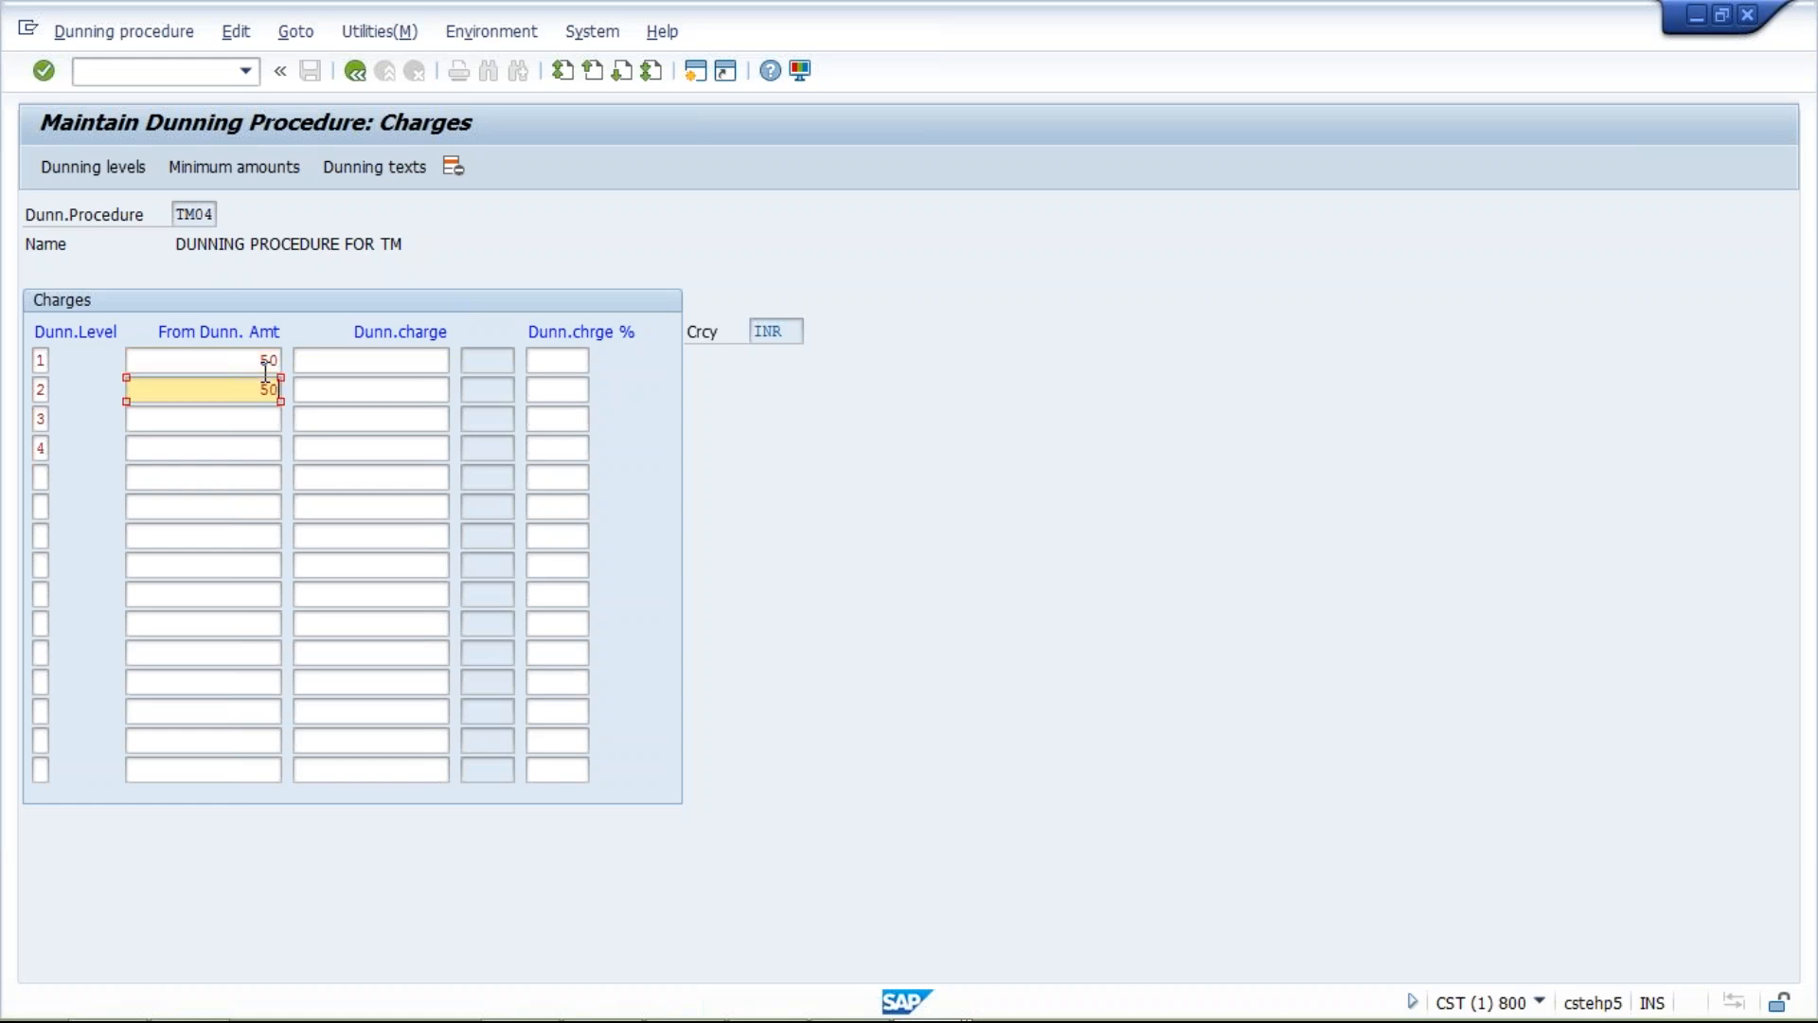
key("Down")
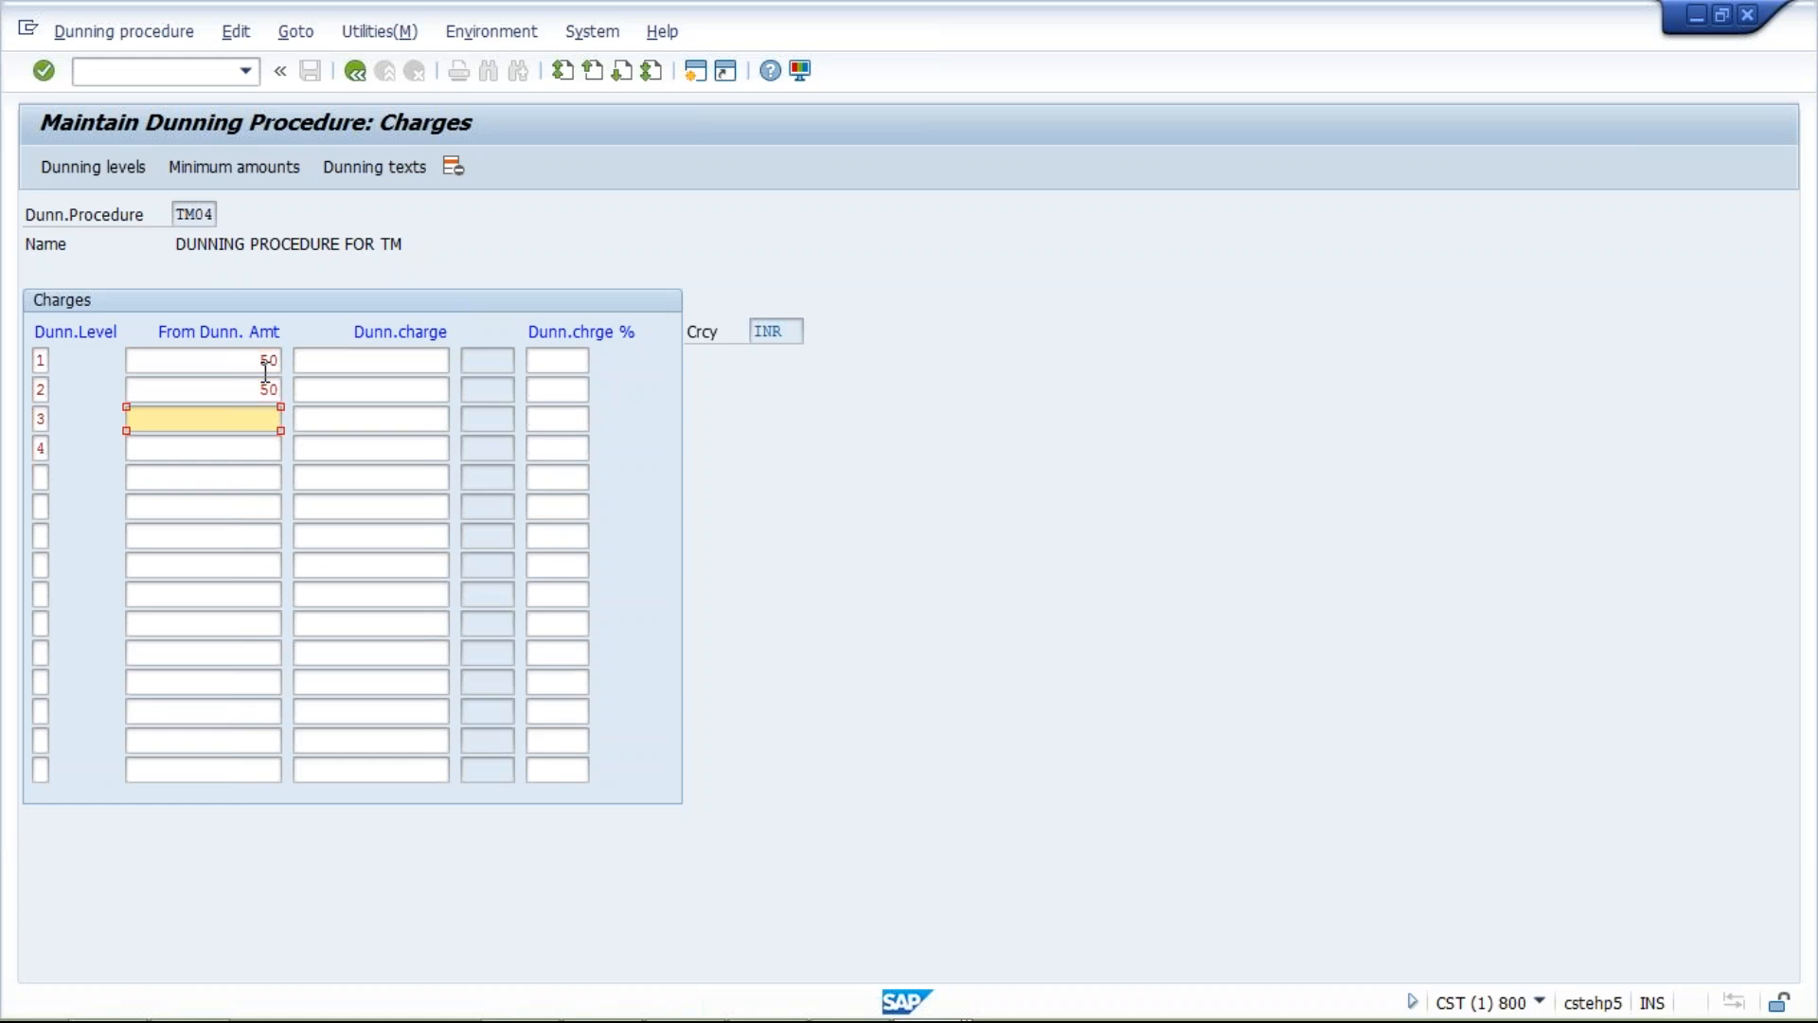
type("100")
key("Down")
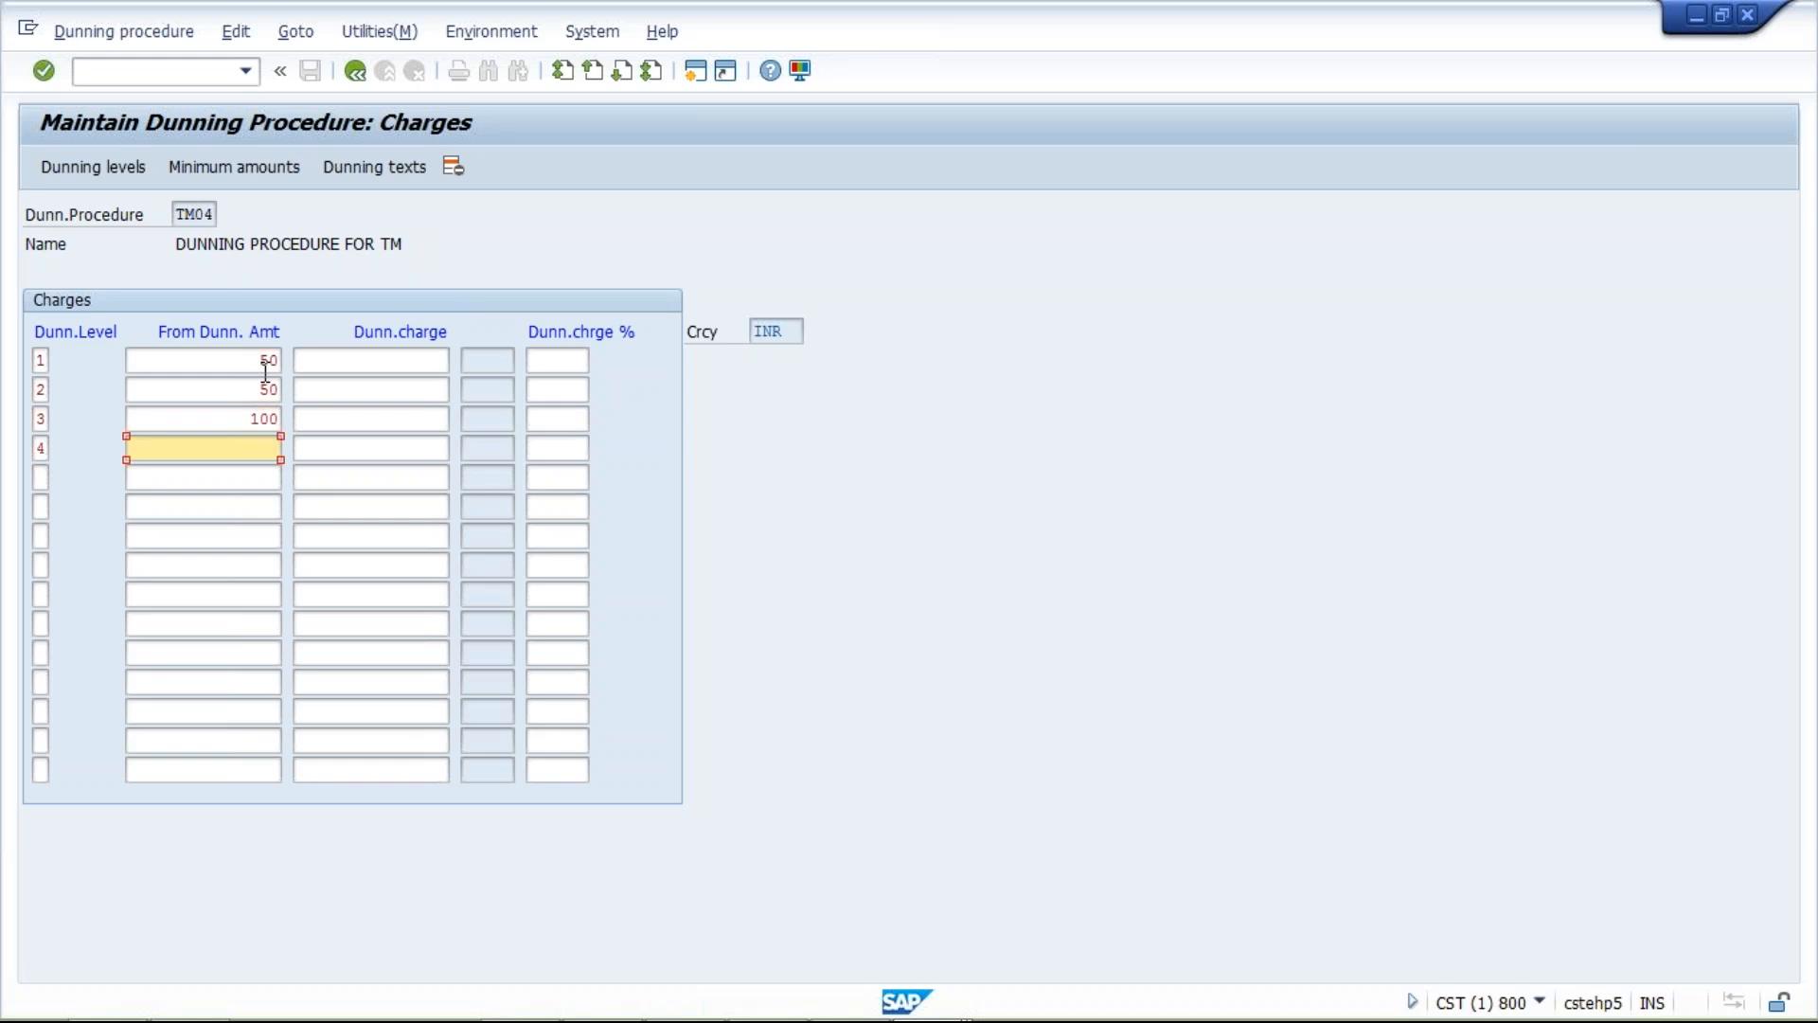
type("100")
Clear the From Dunn. Amt values of all four dunning levels
left_click(249, 363)
key("Delete")
key("Delete")
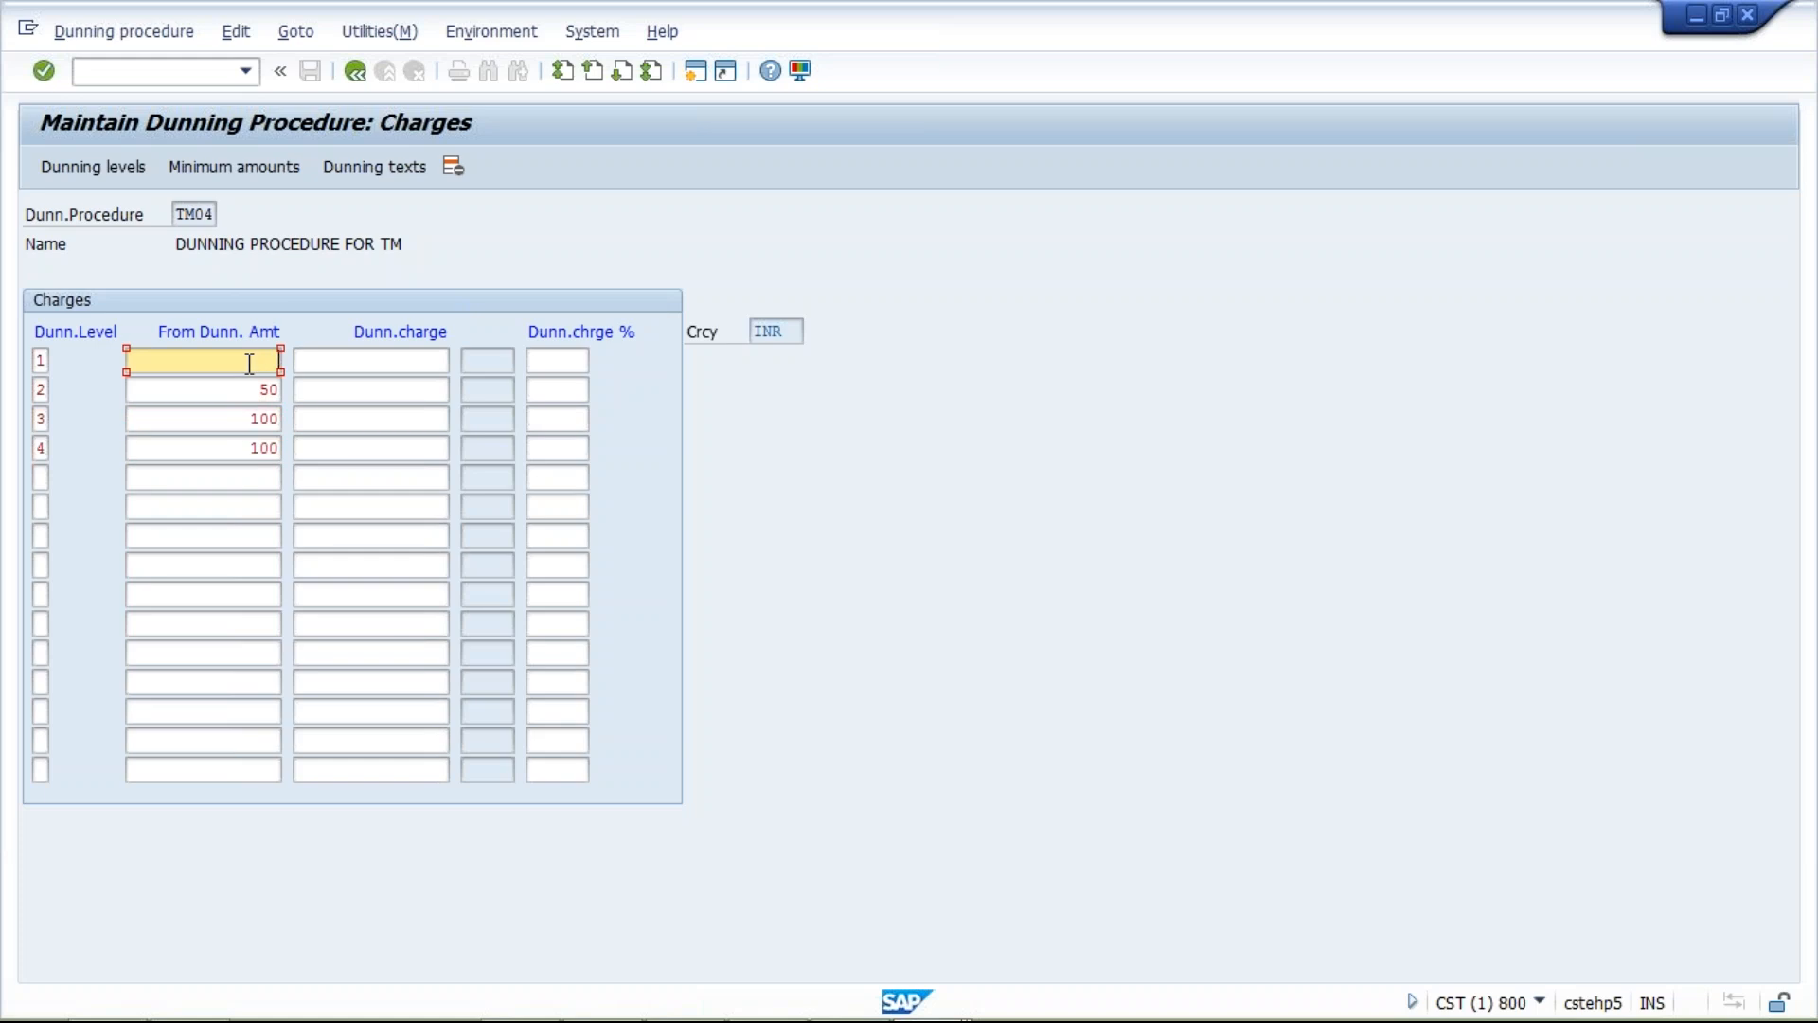
left_click(252, 386)
key("Delete")
key("Delete")
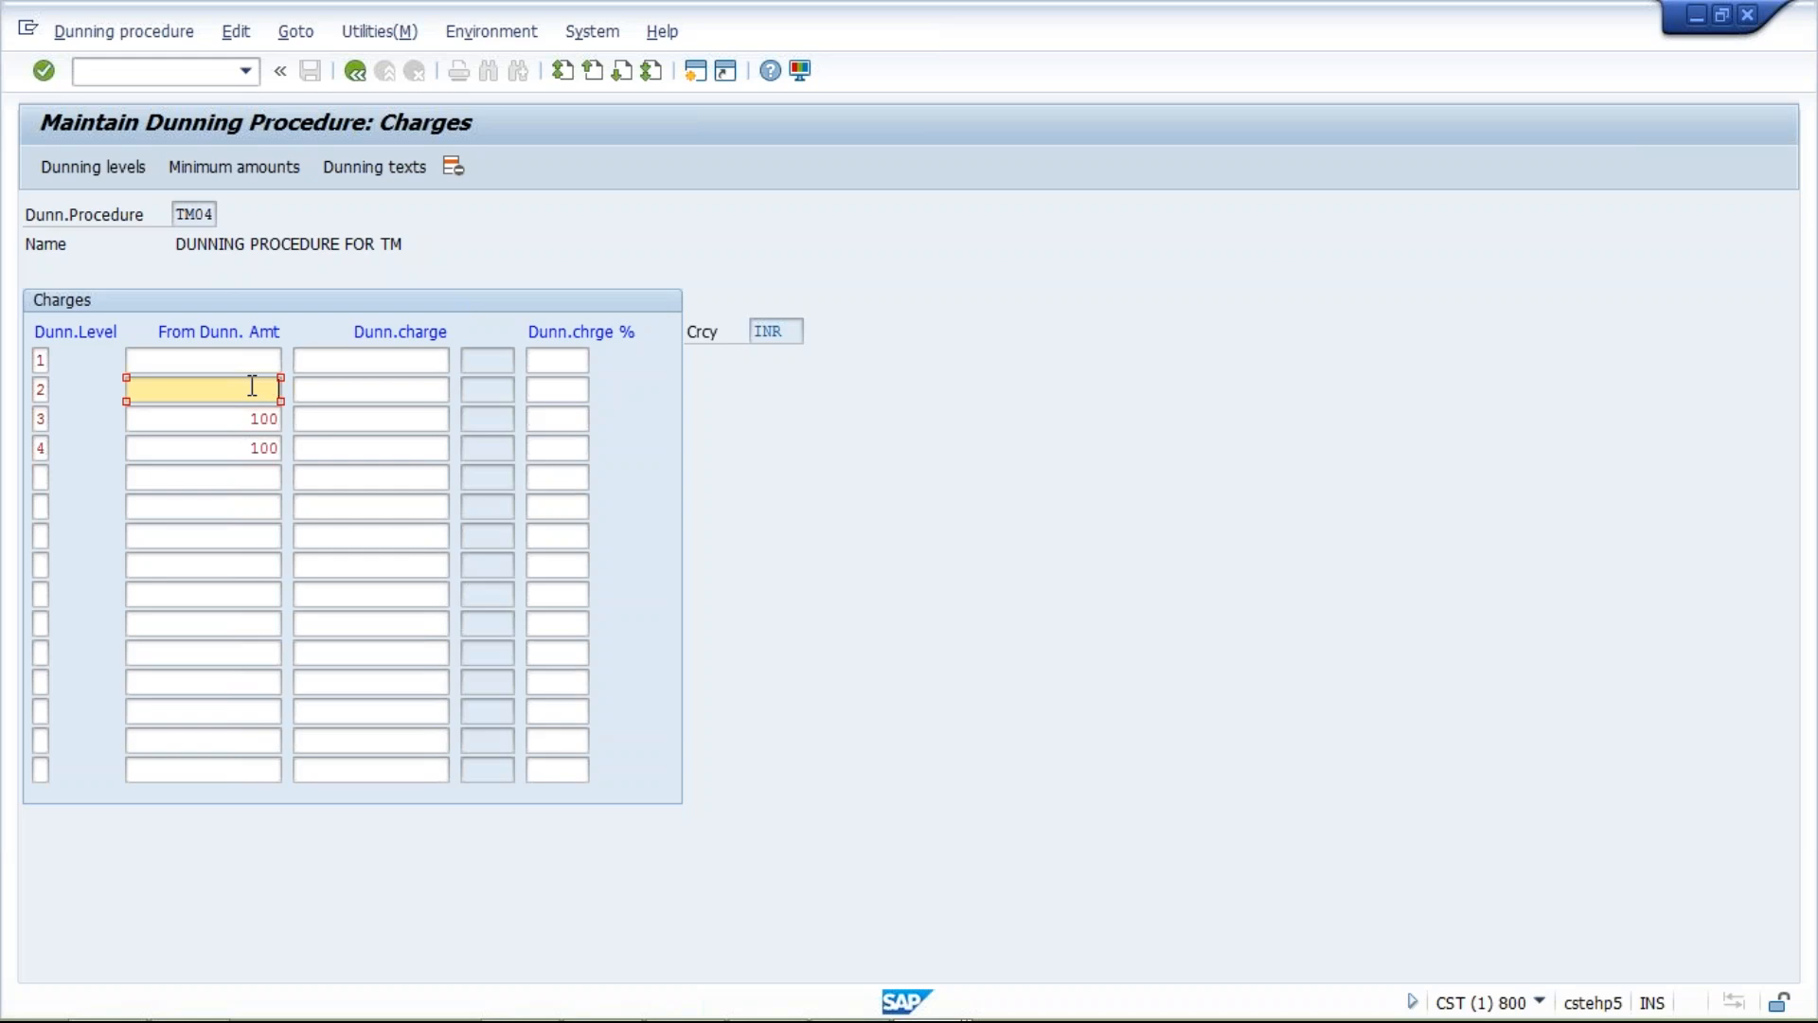
left_click(252, 418)
key("Delete")
key("Delete")
key("Delete")
left_click(245, 448)
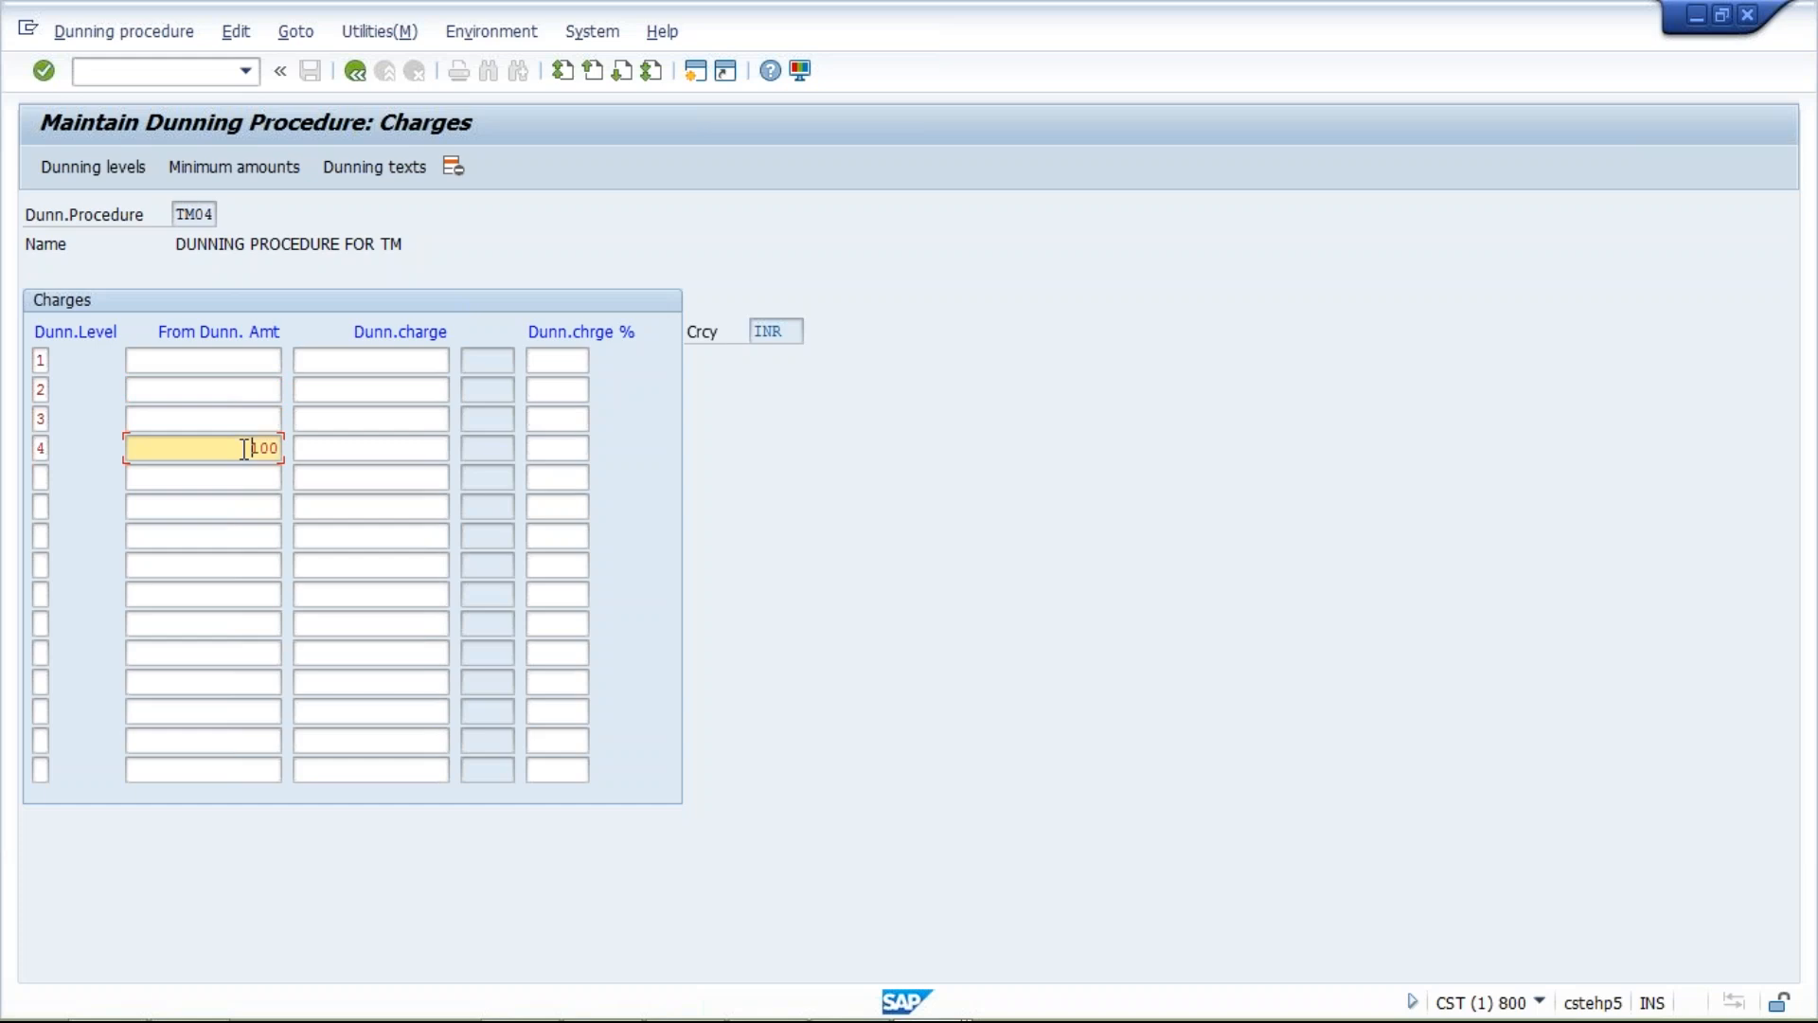
key("Delete")
key("Delete")
key("Delete")
Enter dunning charges of 50, 50, 100 and 100 for dunning levels 1 to 4
left_click(399, 358)
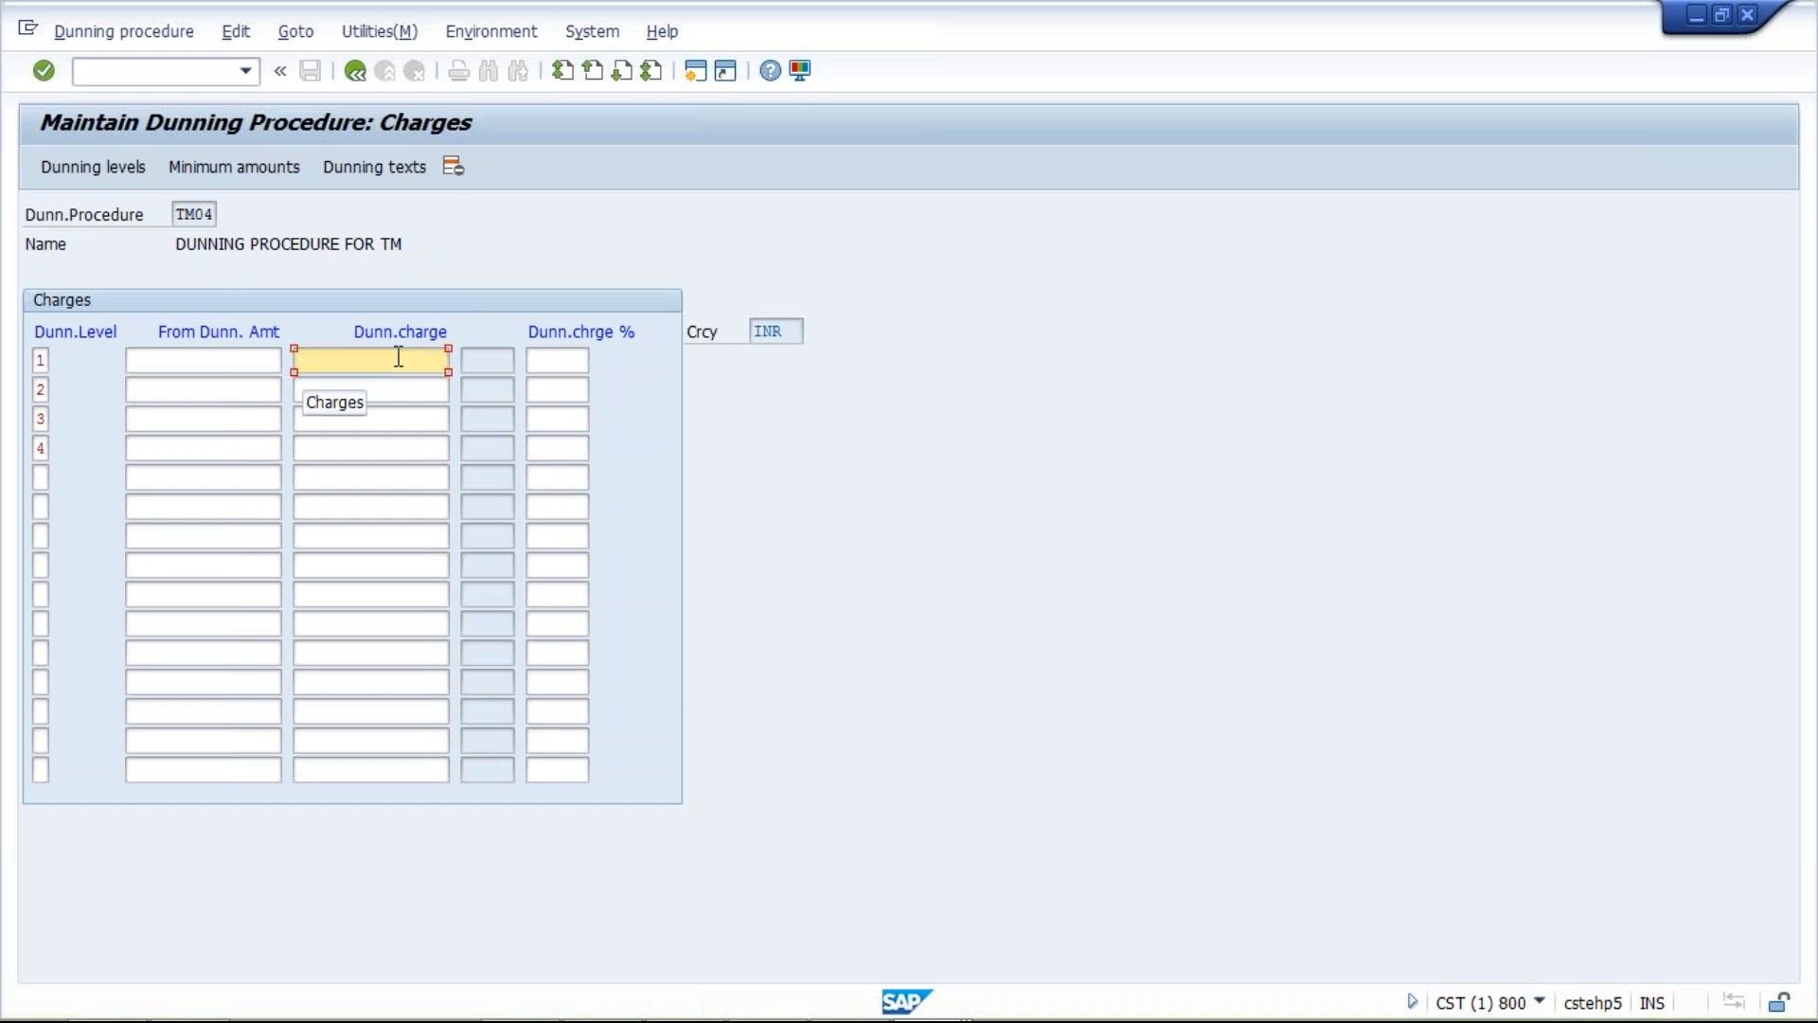
type("50")
key("Down")
type("50")
key("Down")
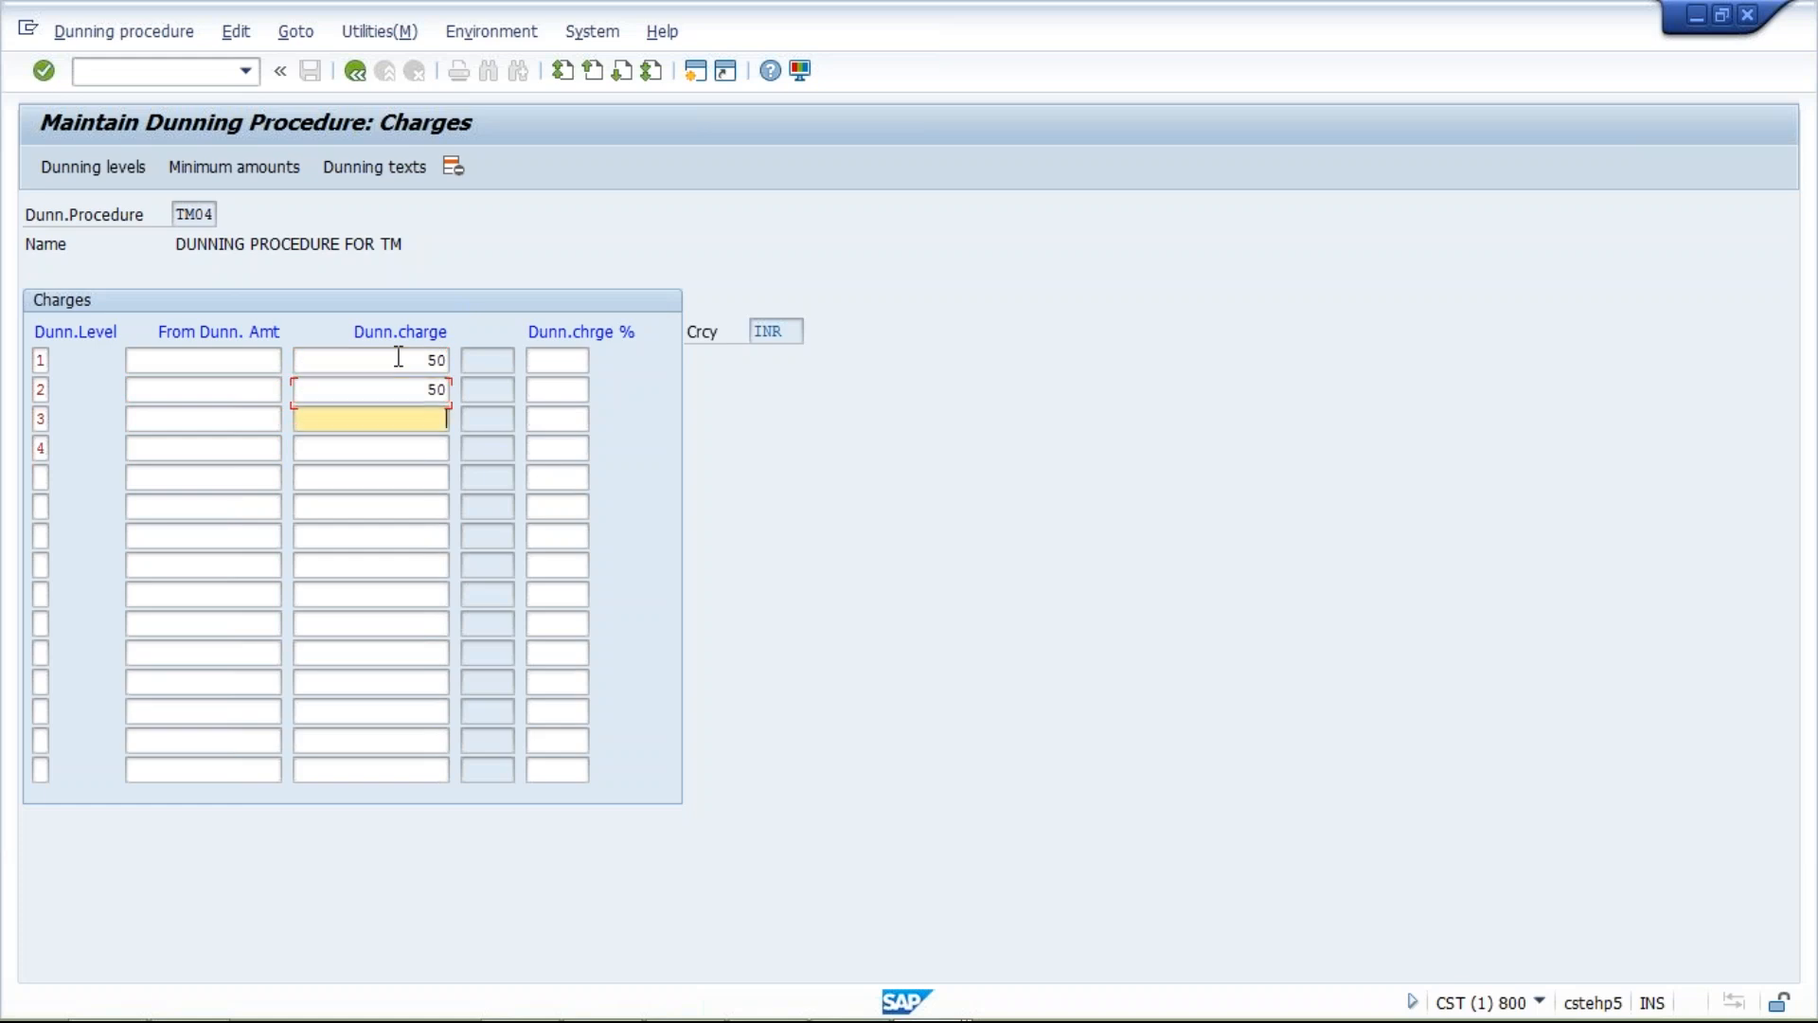
type("100")
key("Down")
type("100")
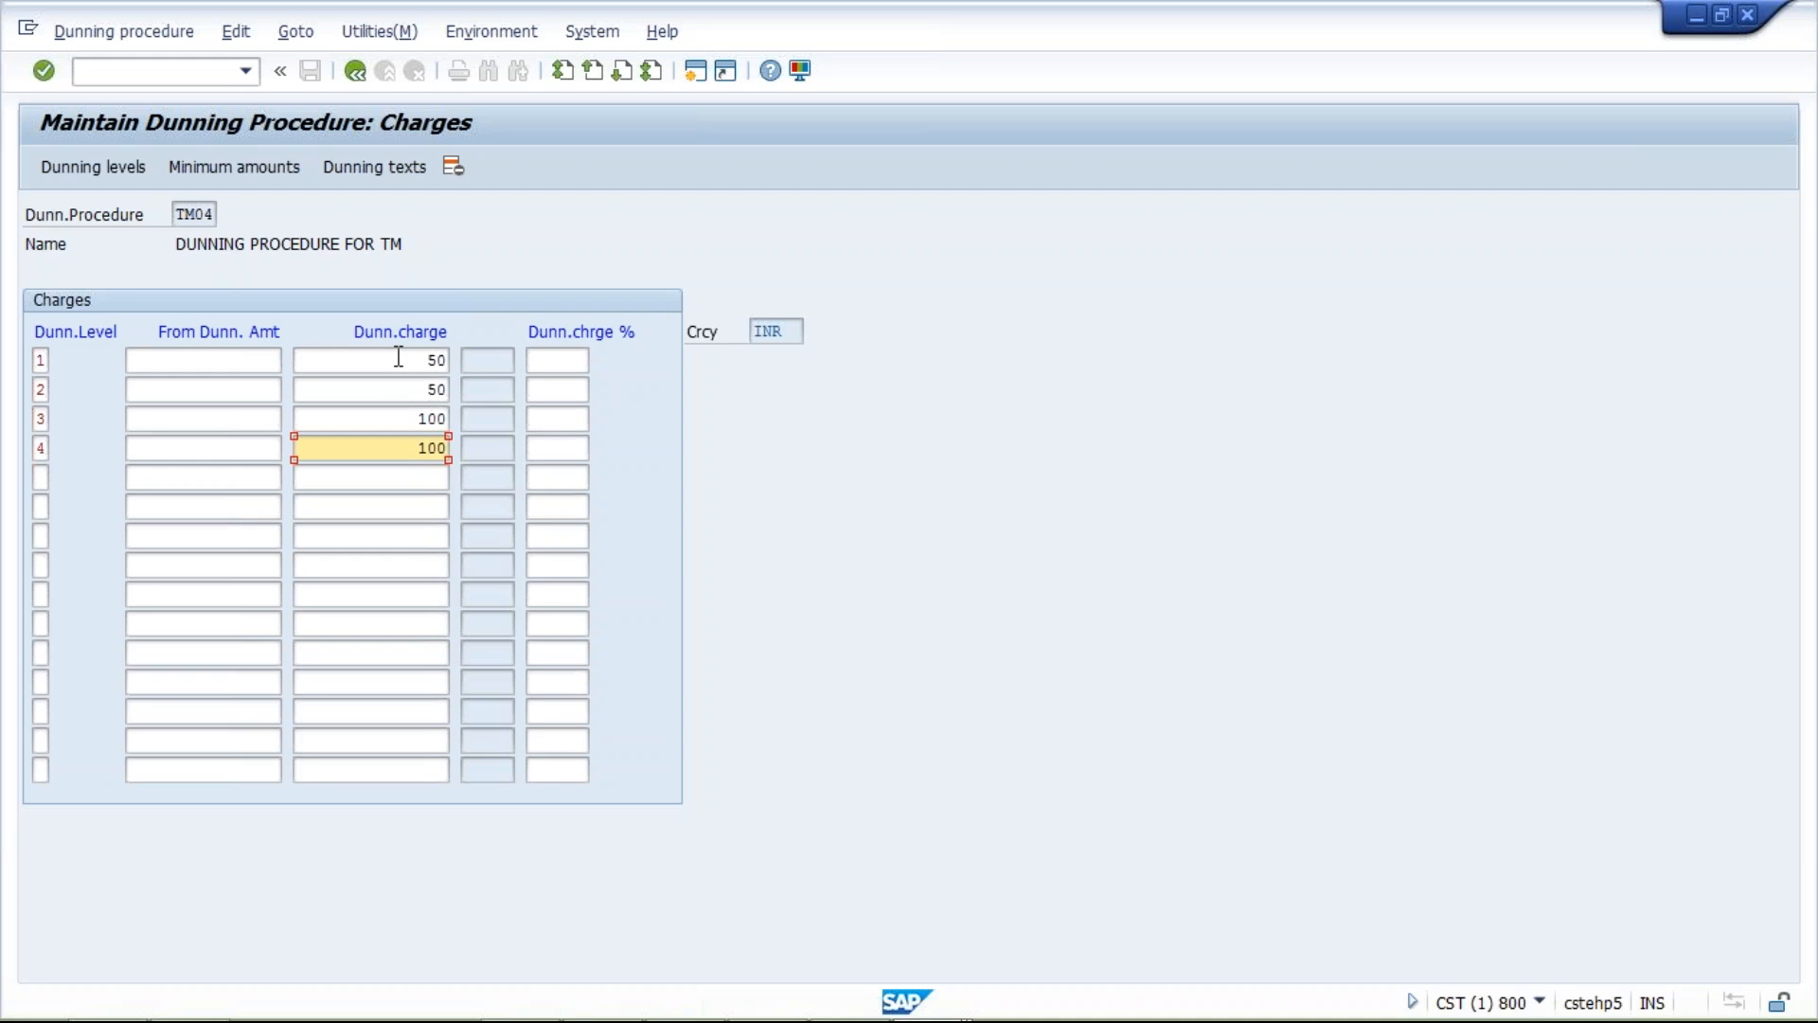
Set the From Dunn. Amt to 100 for each of the dunning levels 1 to 4
left_click(373, 360)
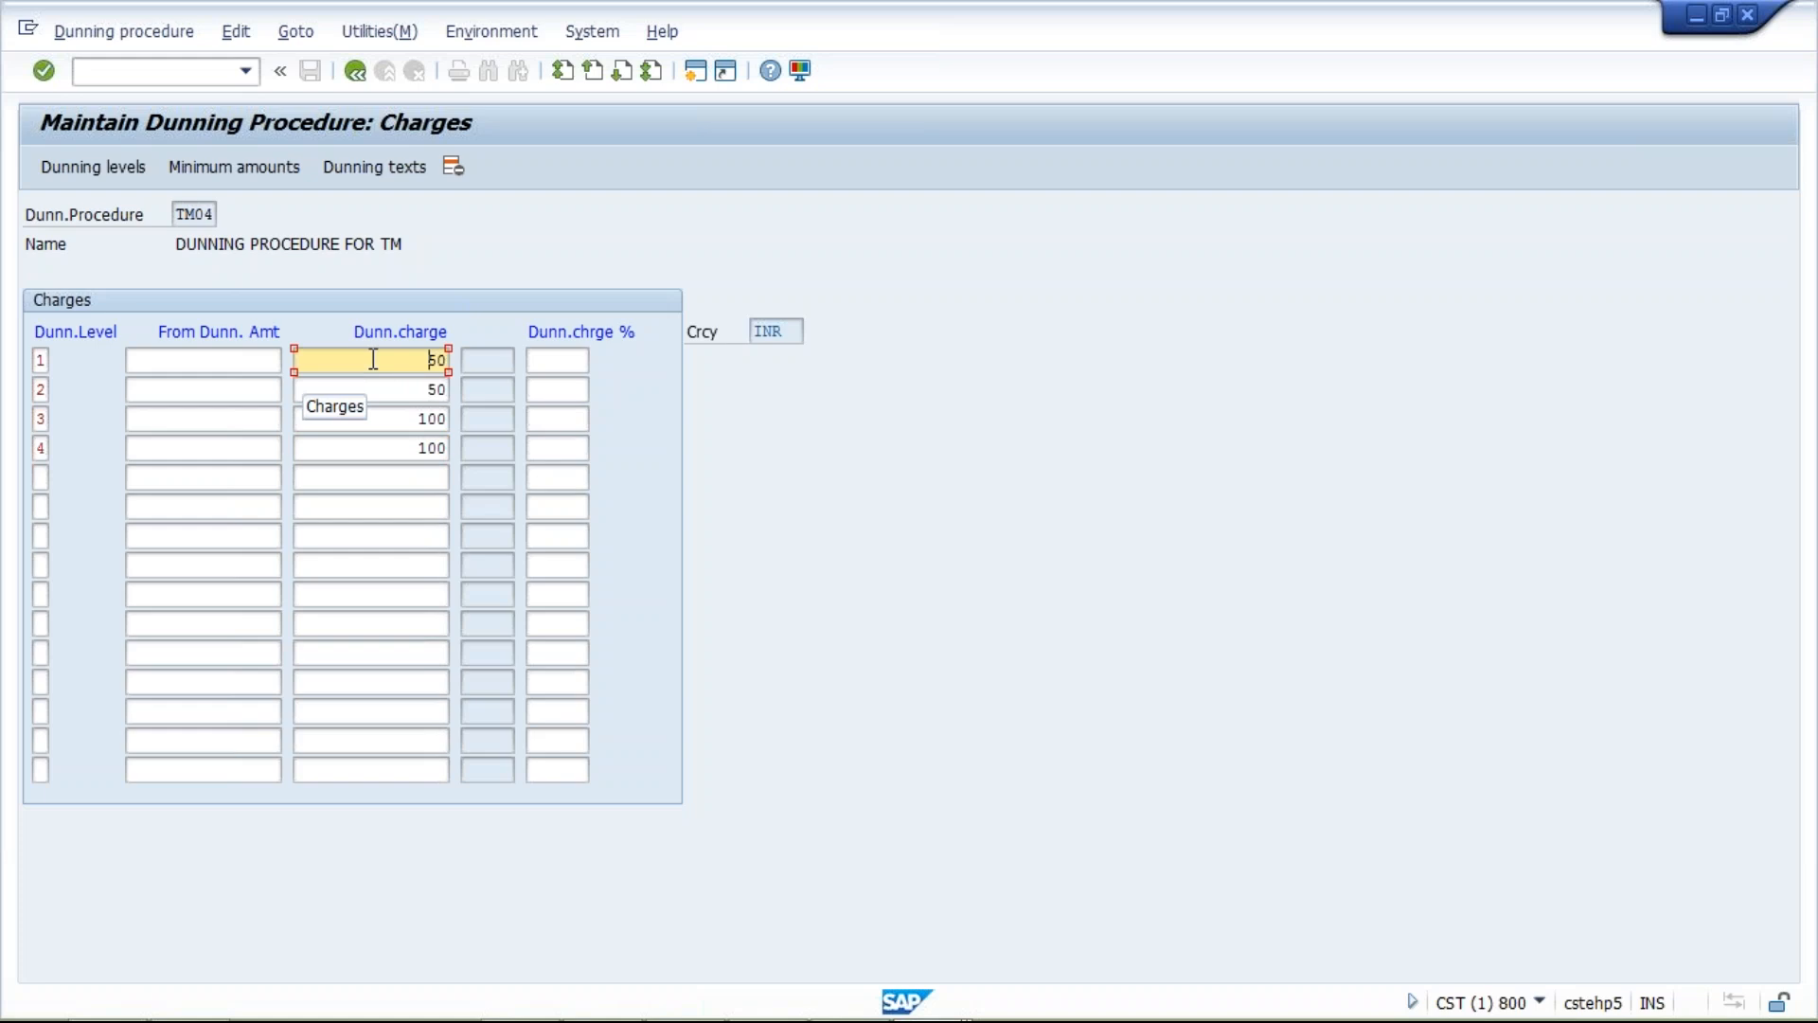
left_click(248, 357)
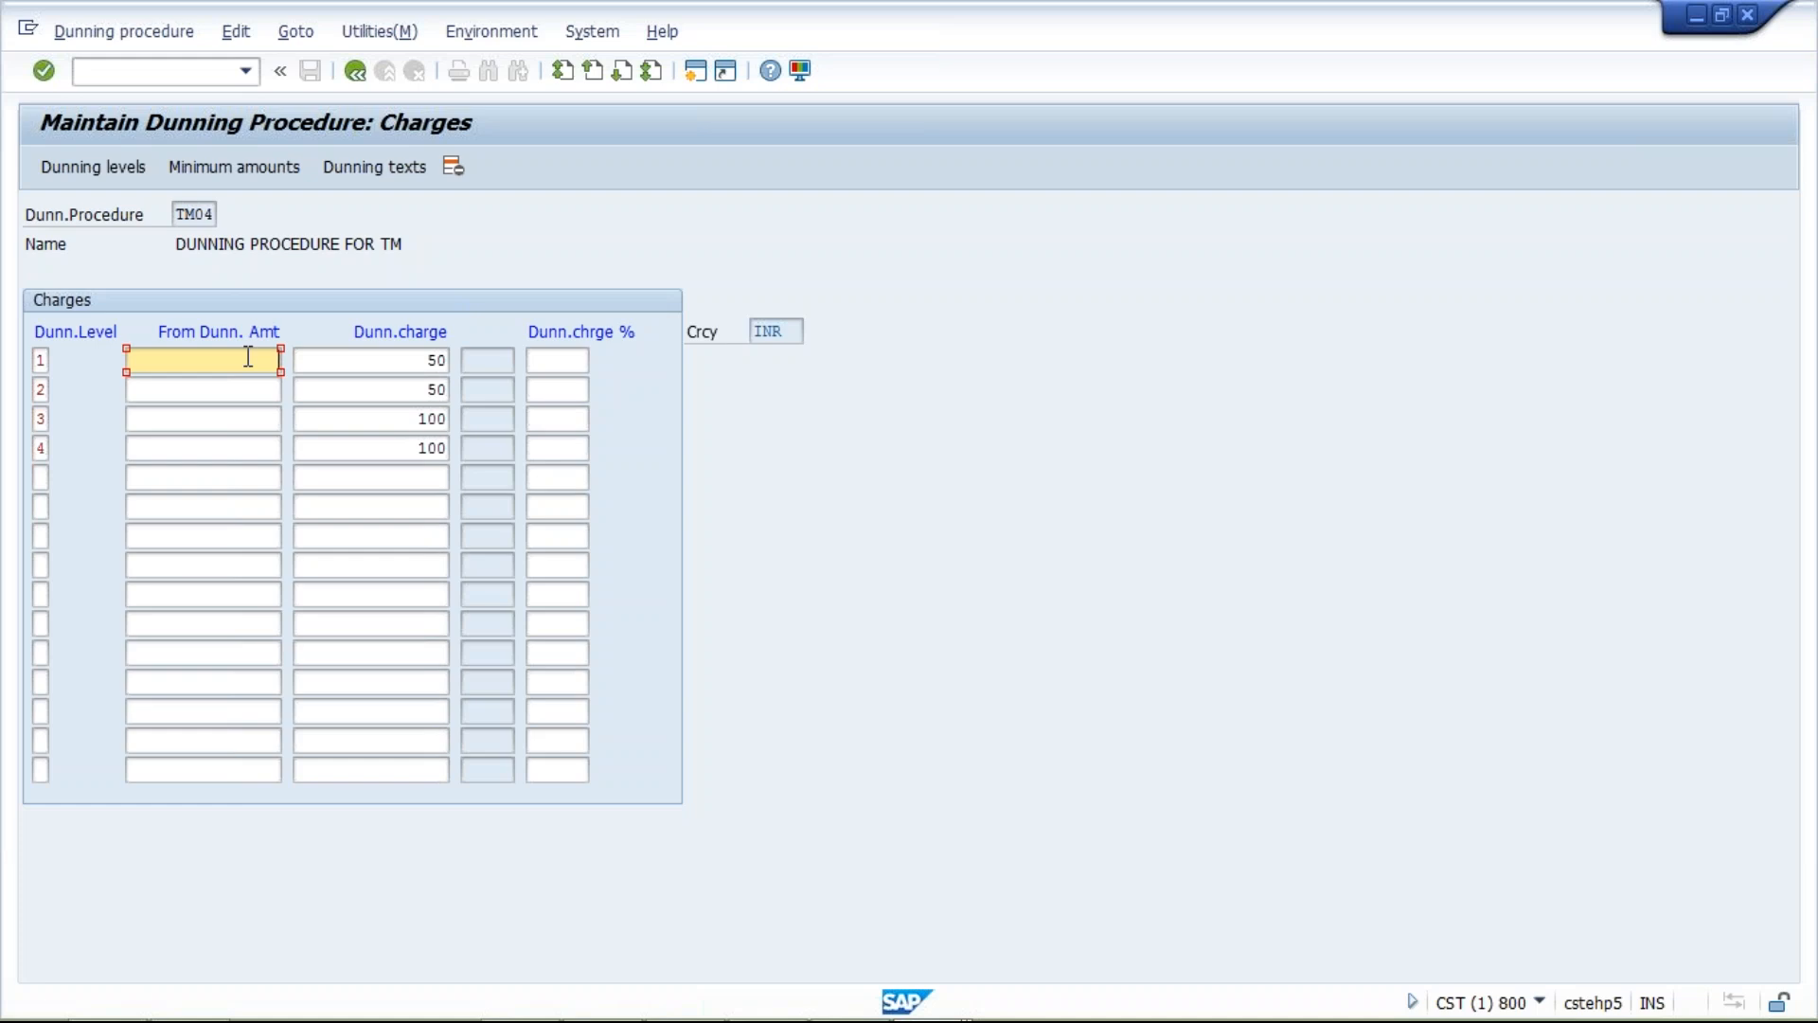
type("100")
key("Down")
type("100")
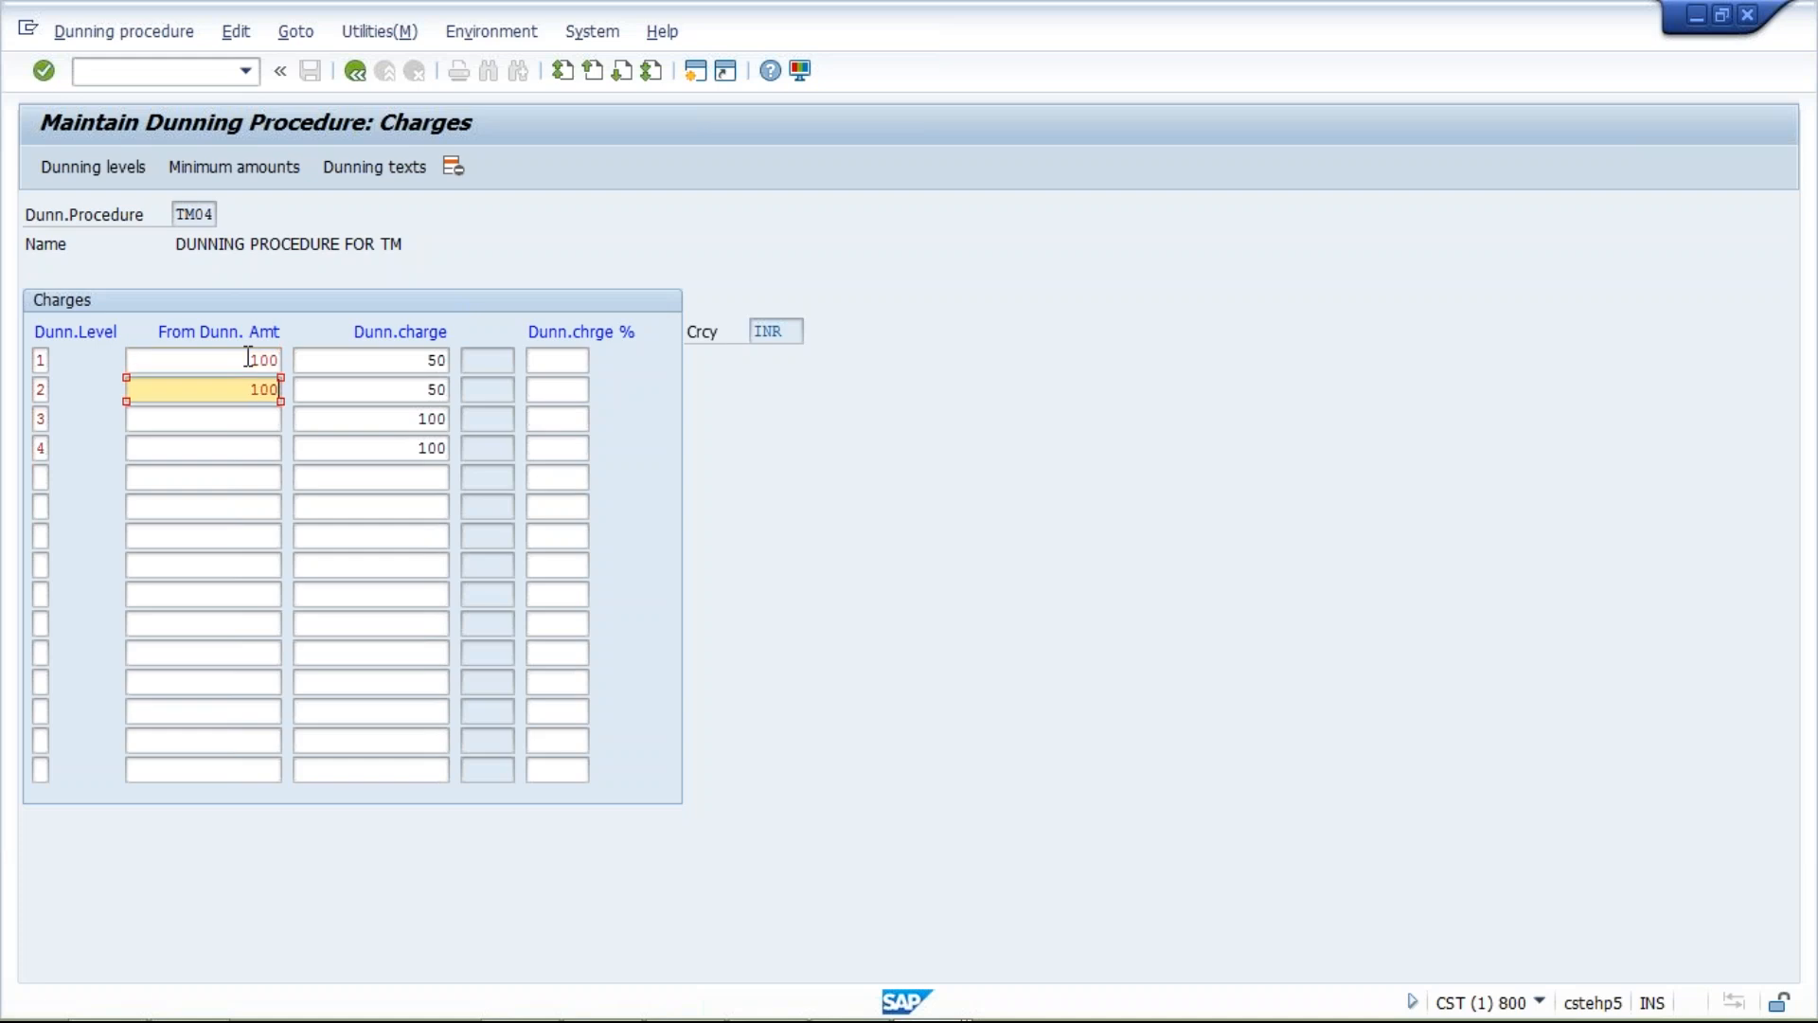
key("Down")
type("100")
key("Down")
type("100")
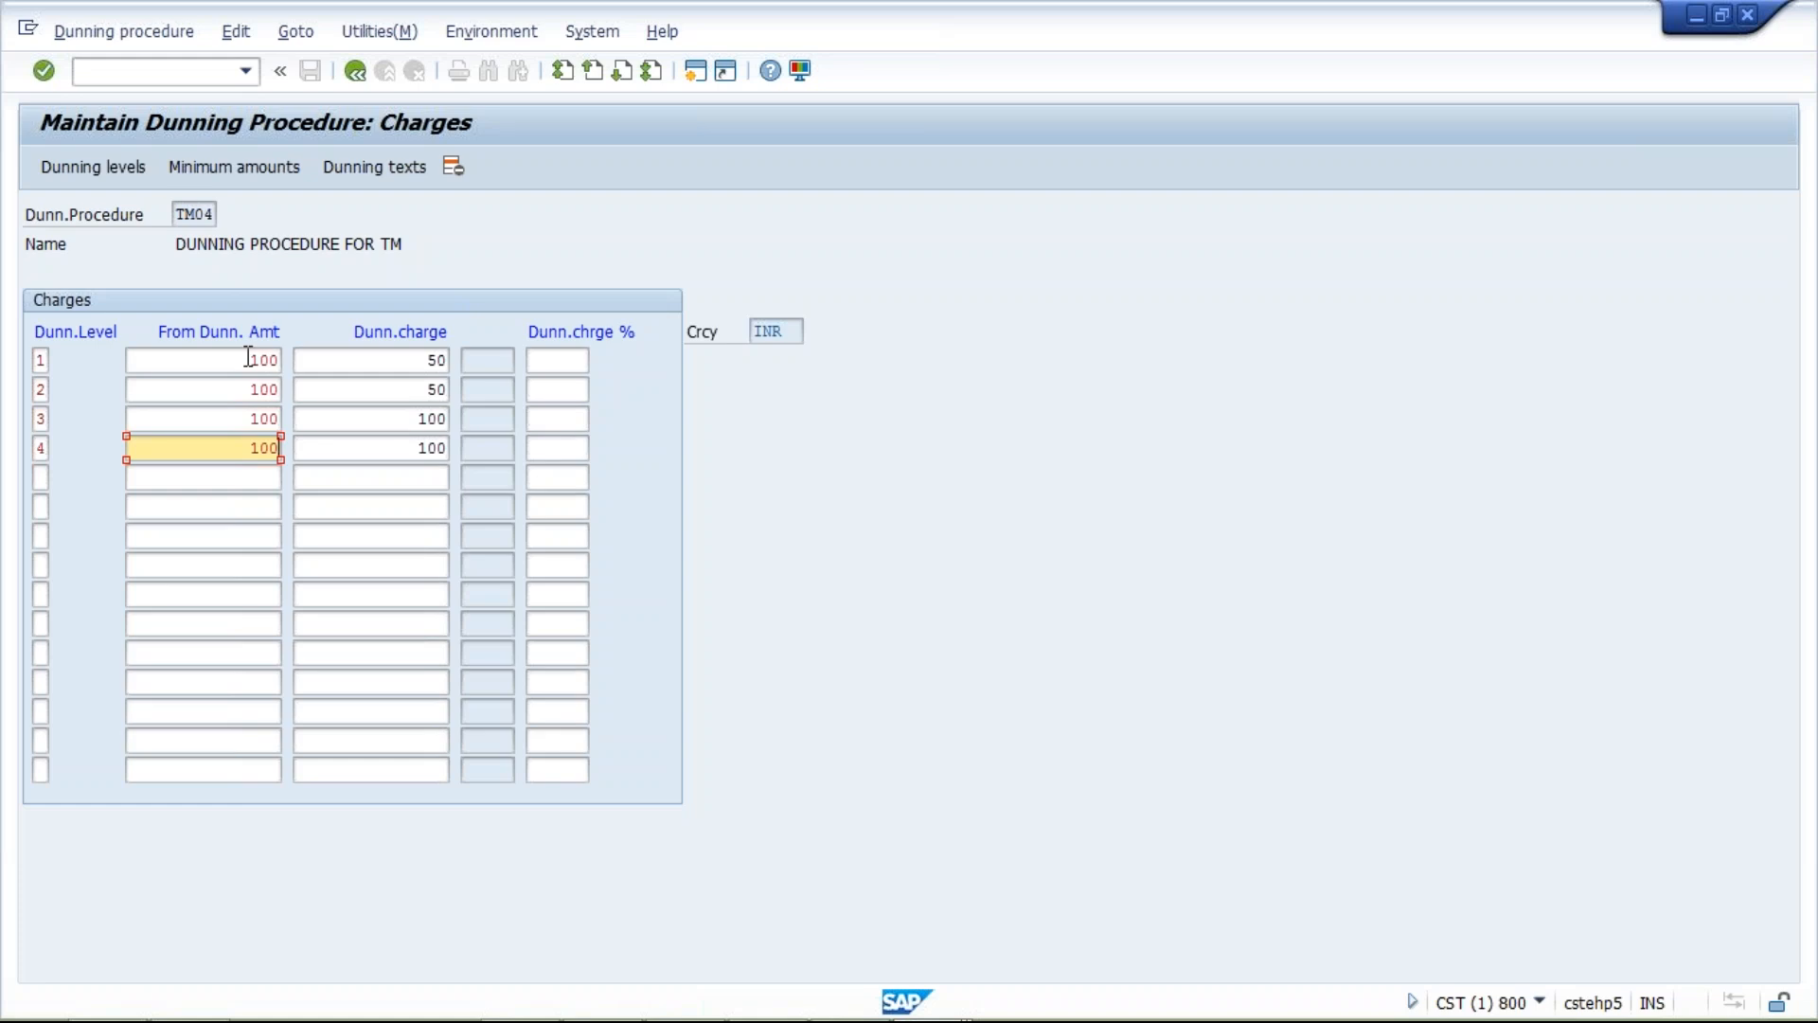
Review the from-amounts and dunning charges of levels 1 to 4 and the charge percentage column
left_click(224, 368)
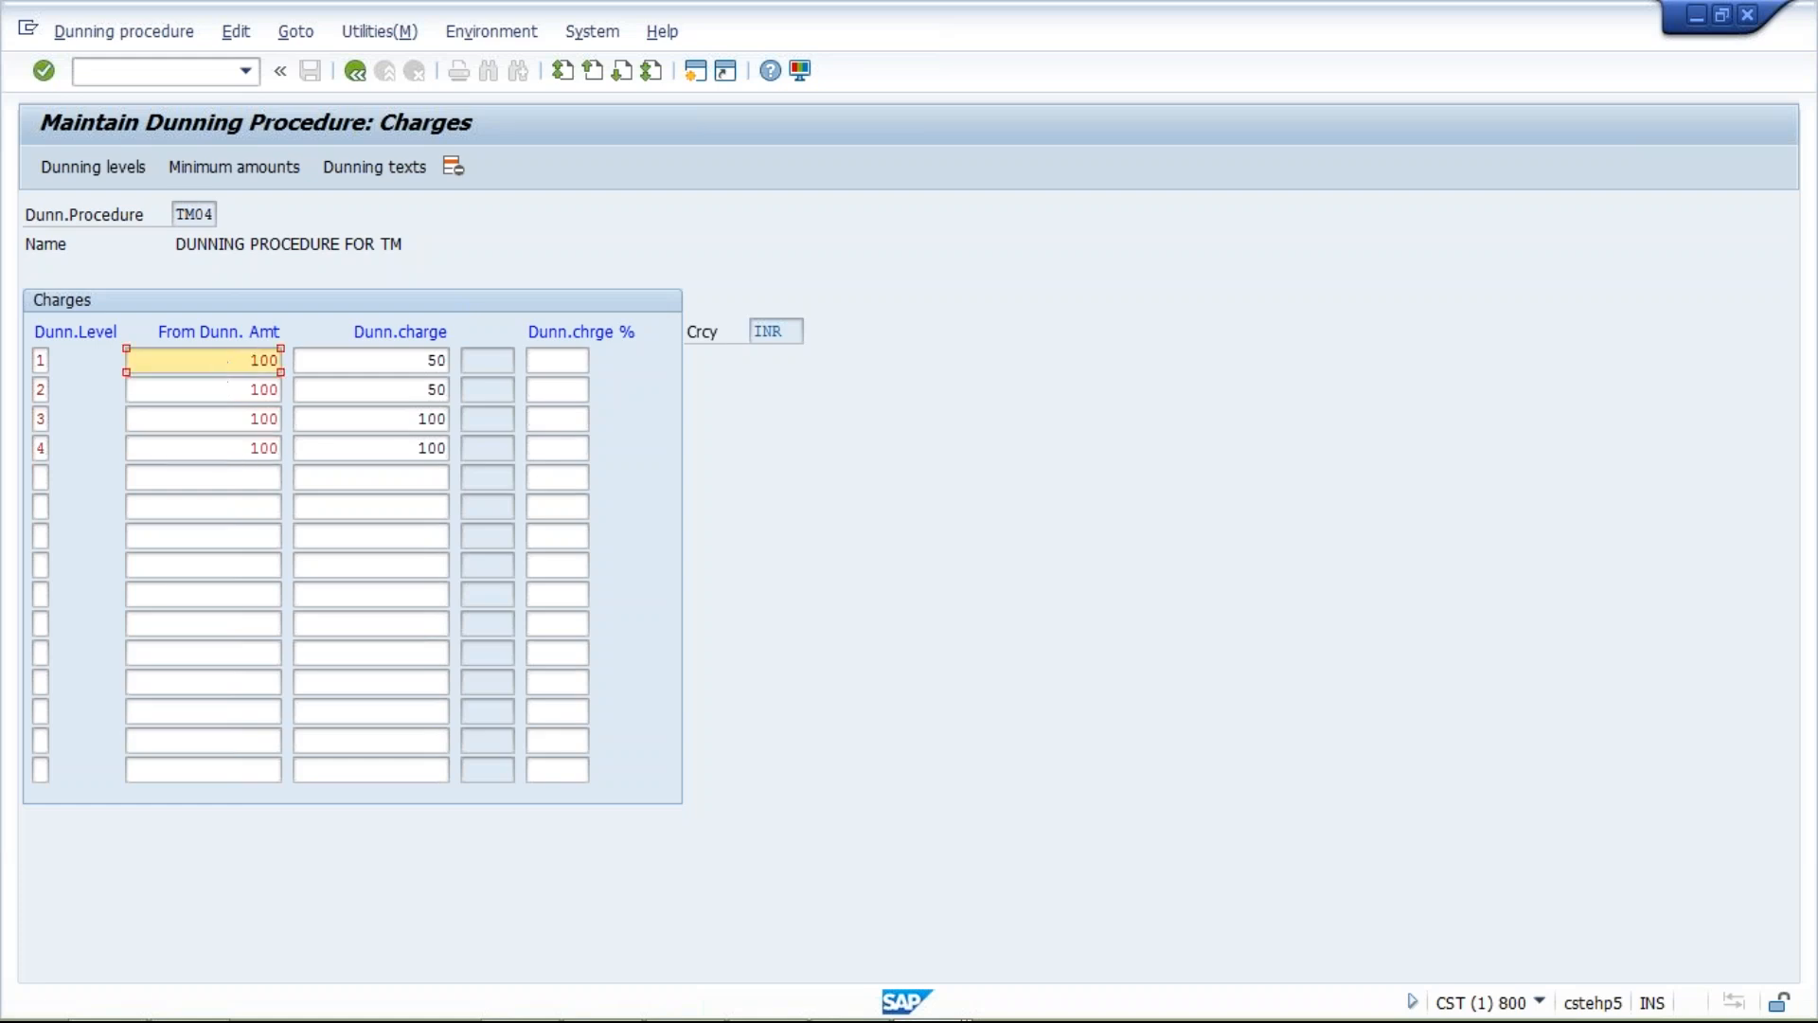
left_click(363, 362)
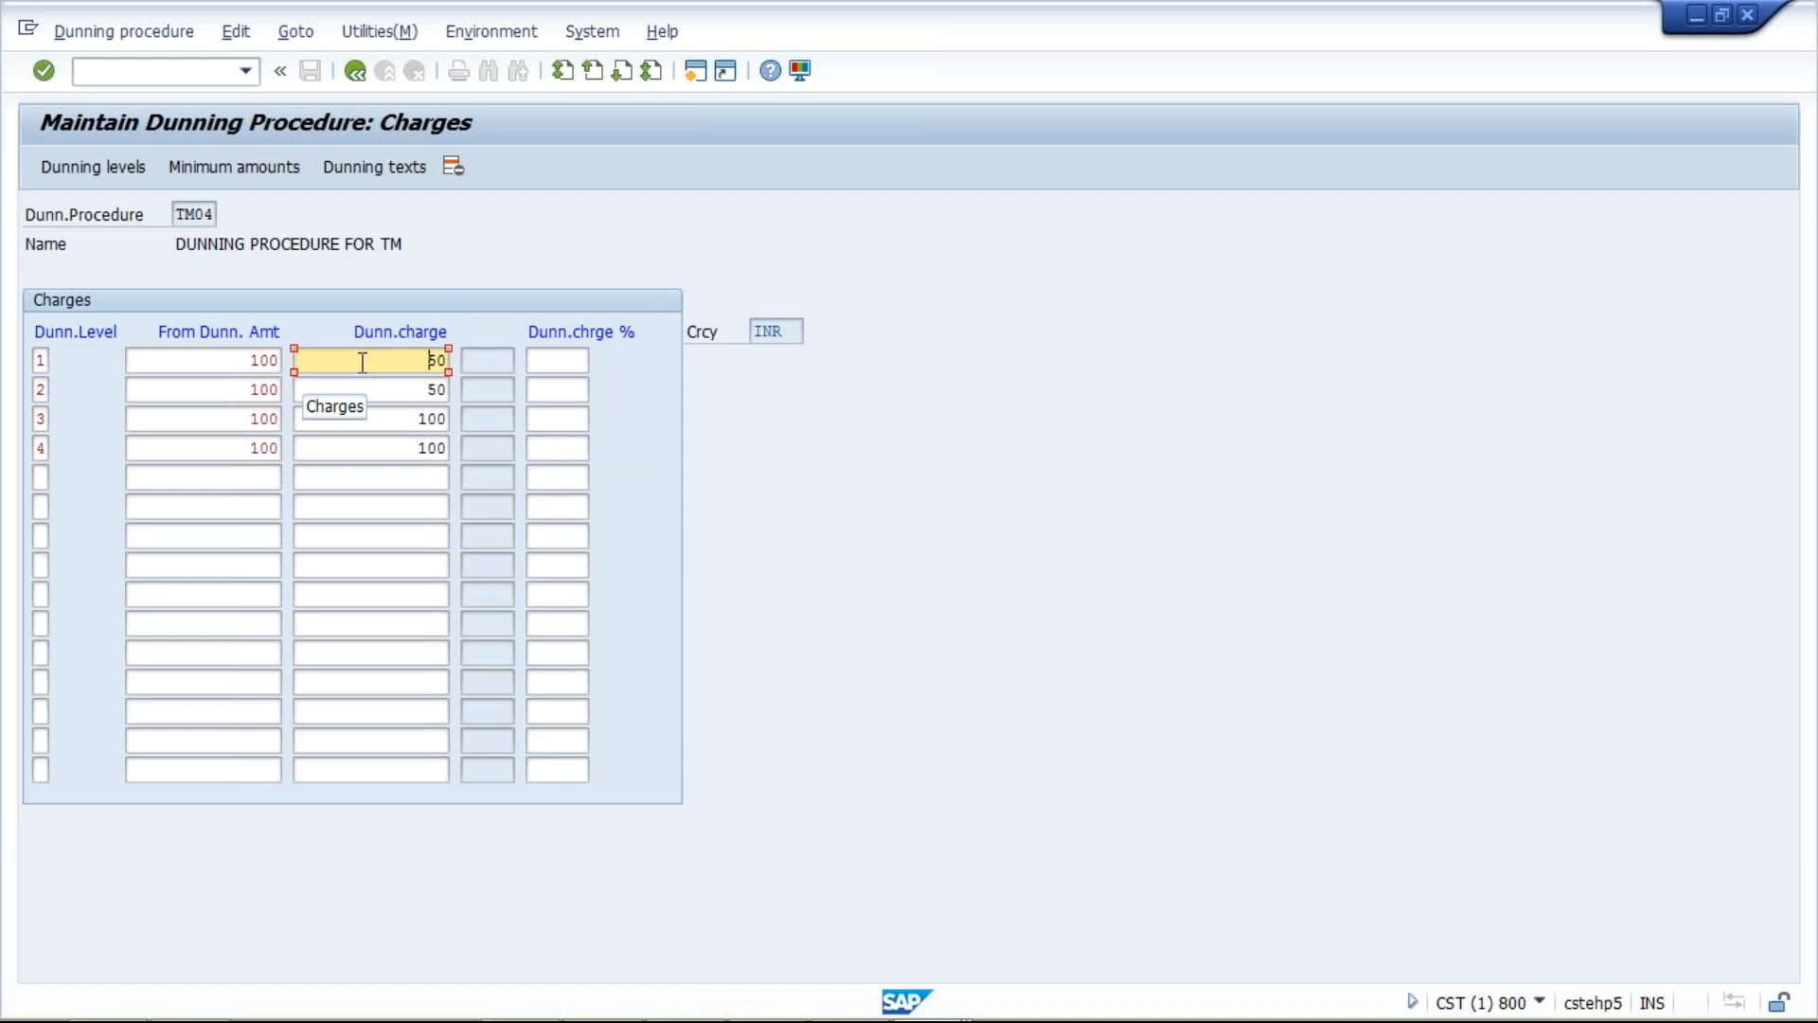
left_click(200, 362)
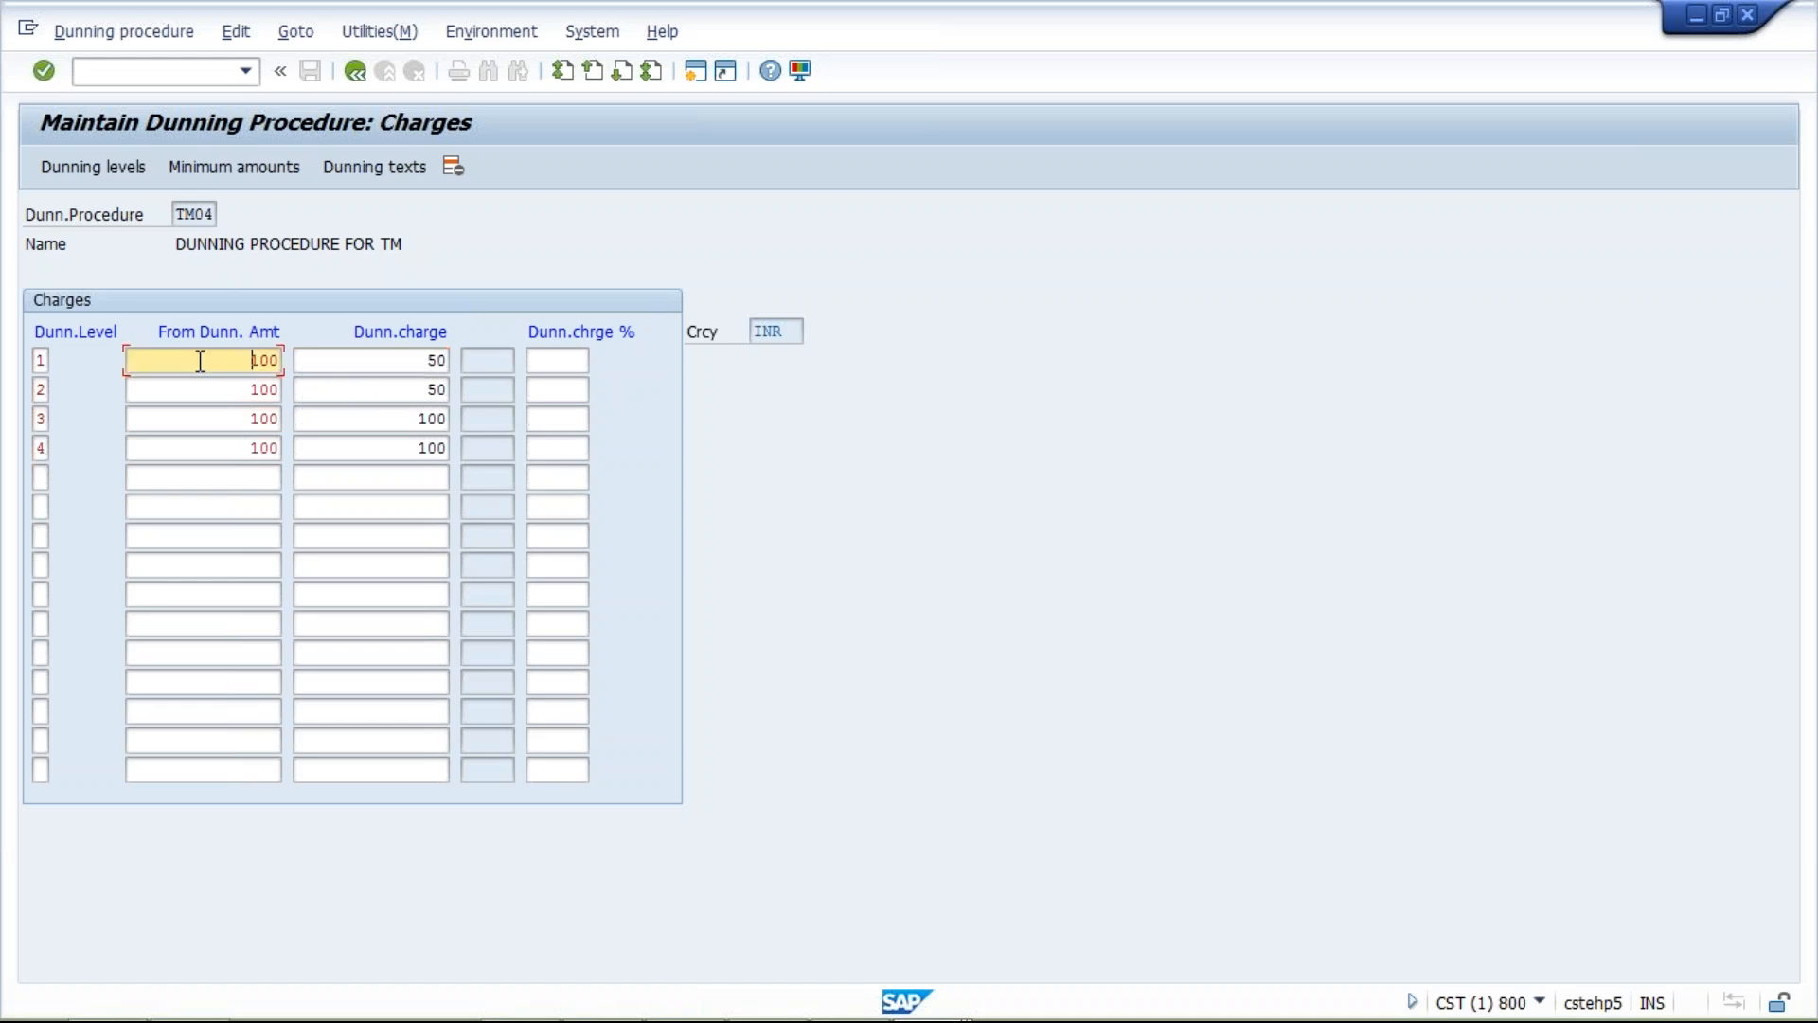
left_click(216, 390)
left_click(216, 420)
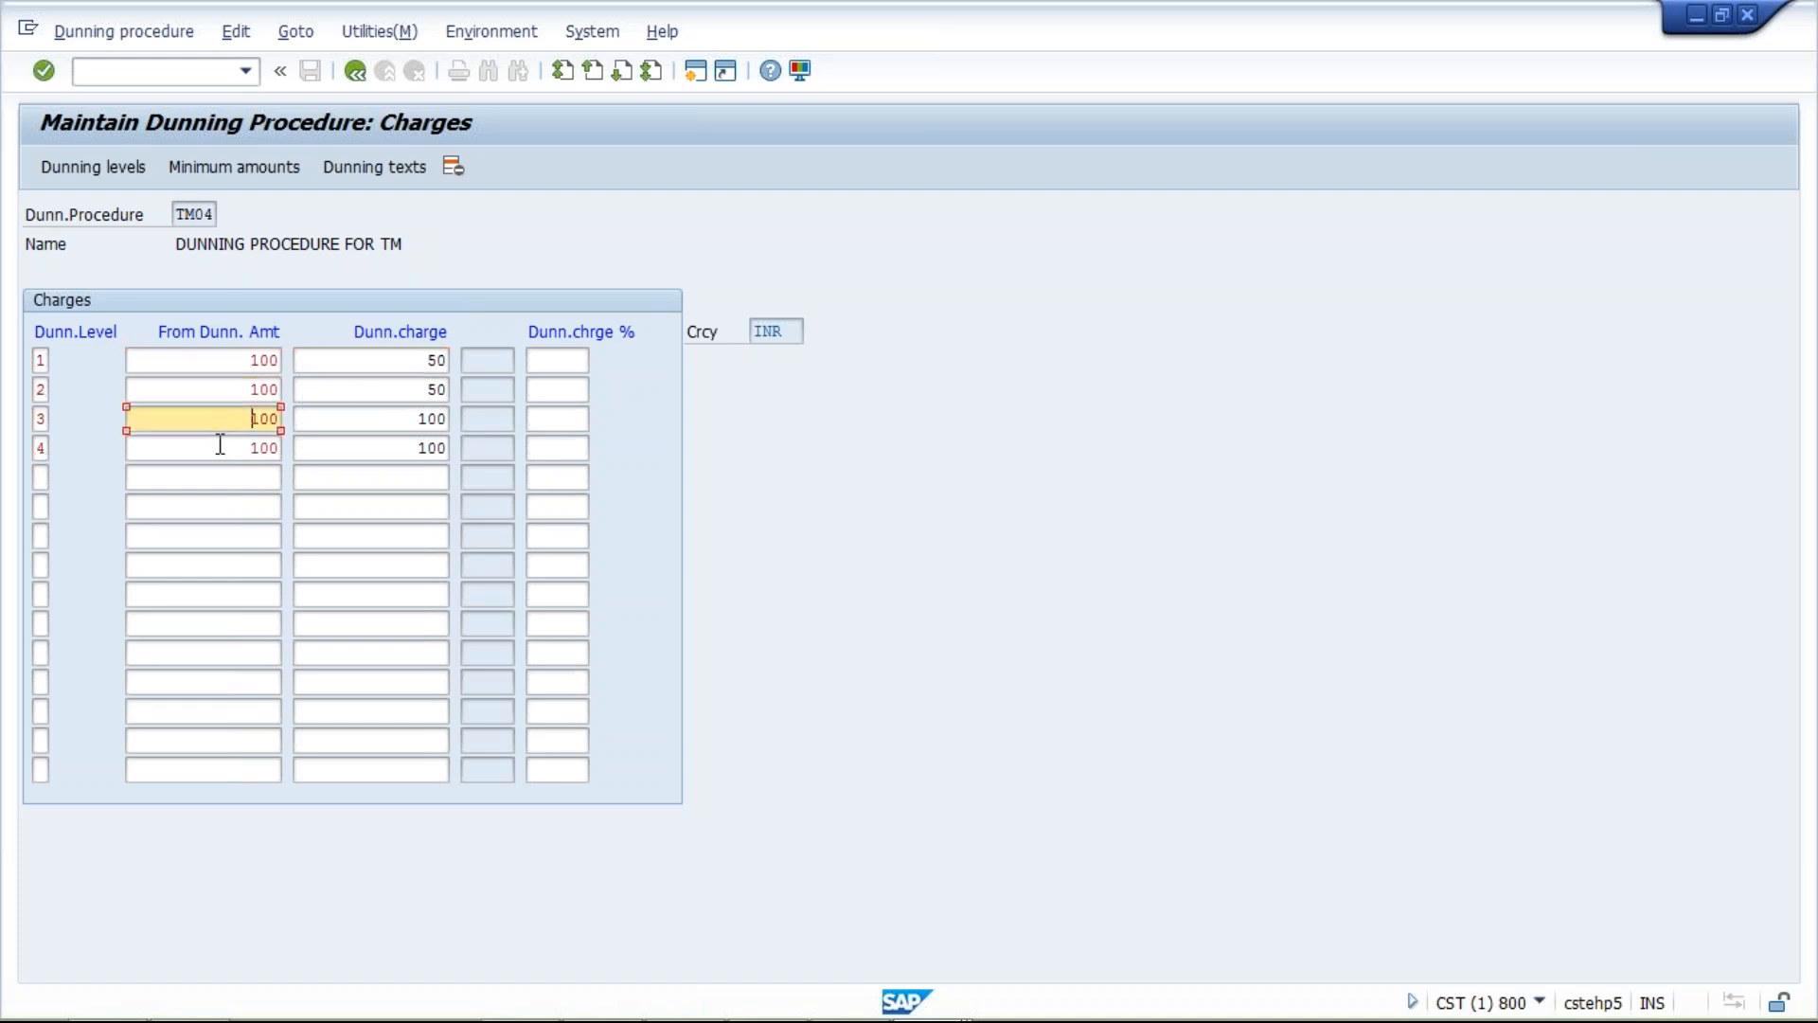
left_click(219, 450)
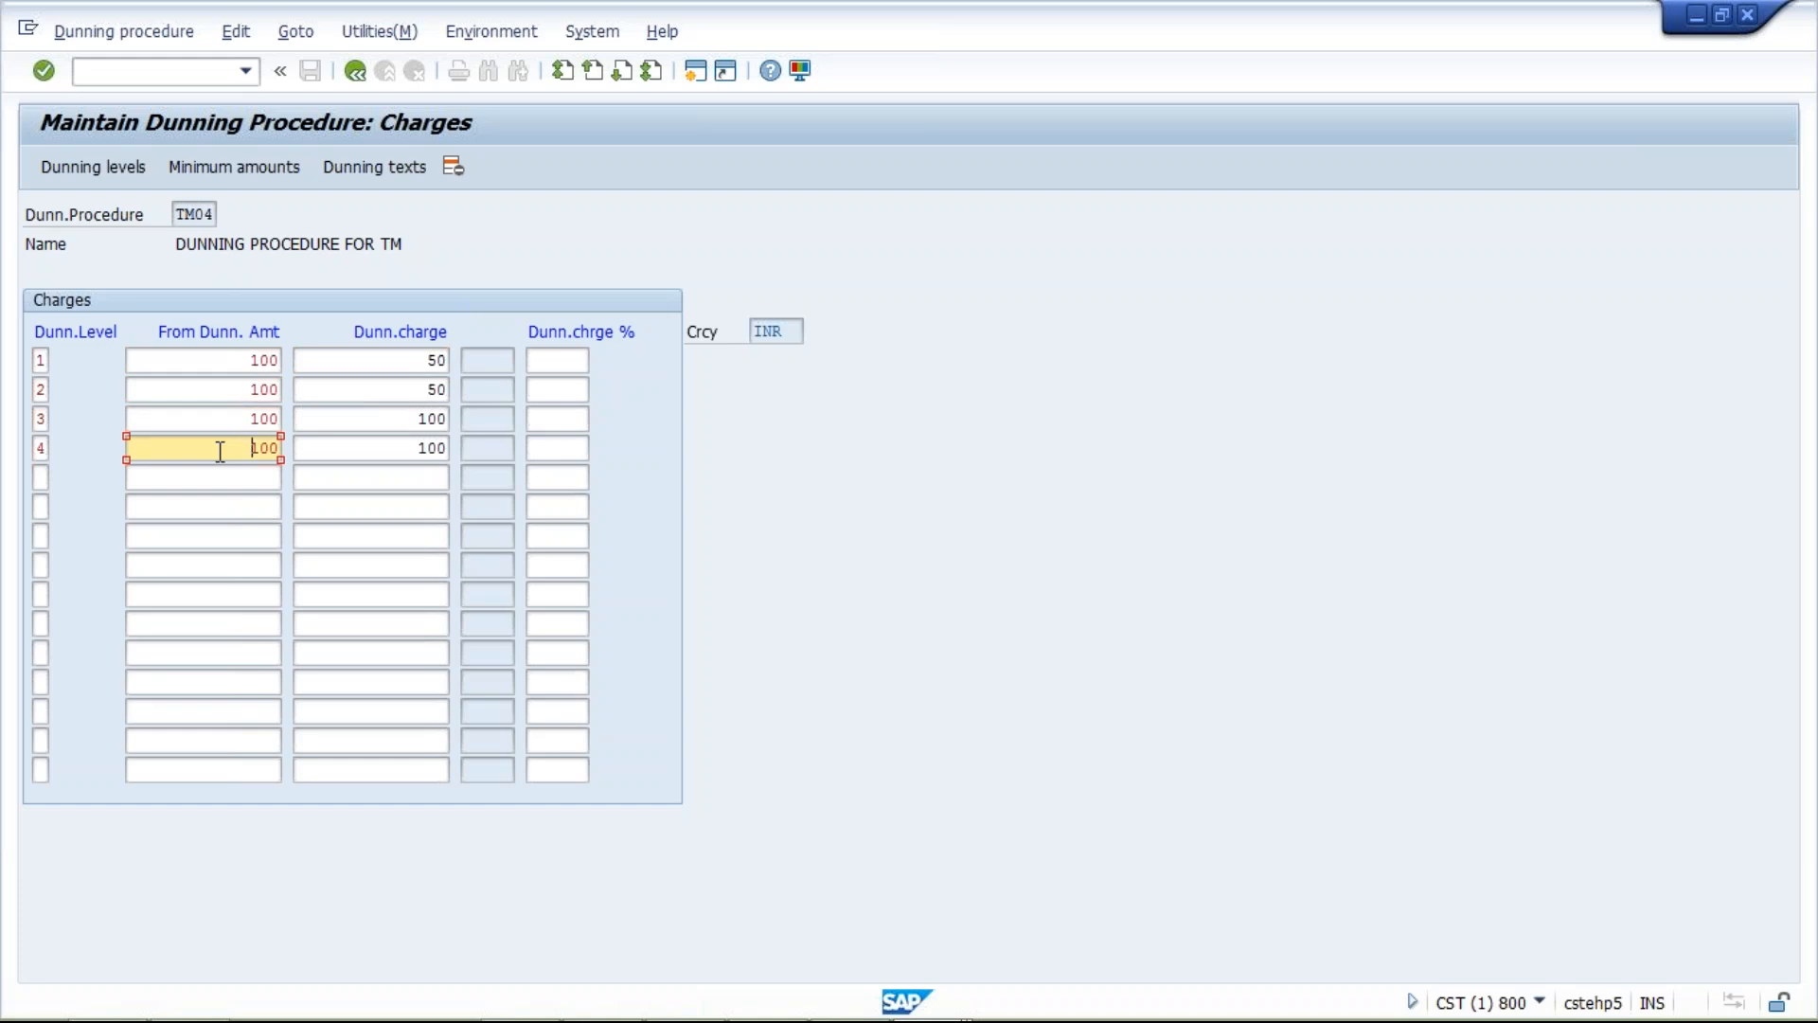
left_click(395, 359)
left_click(401, 391)
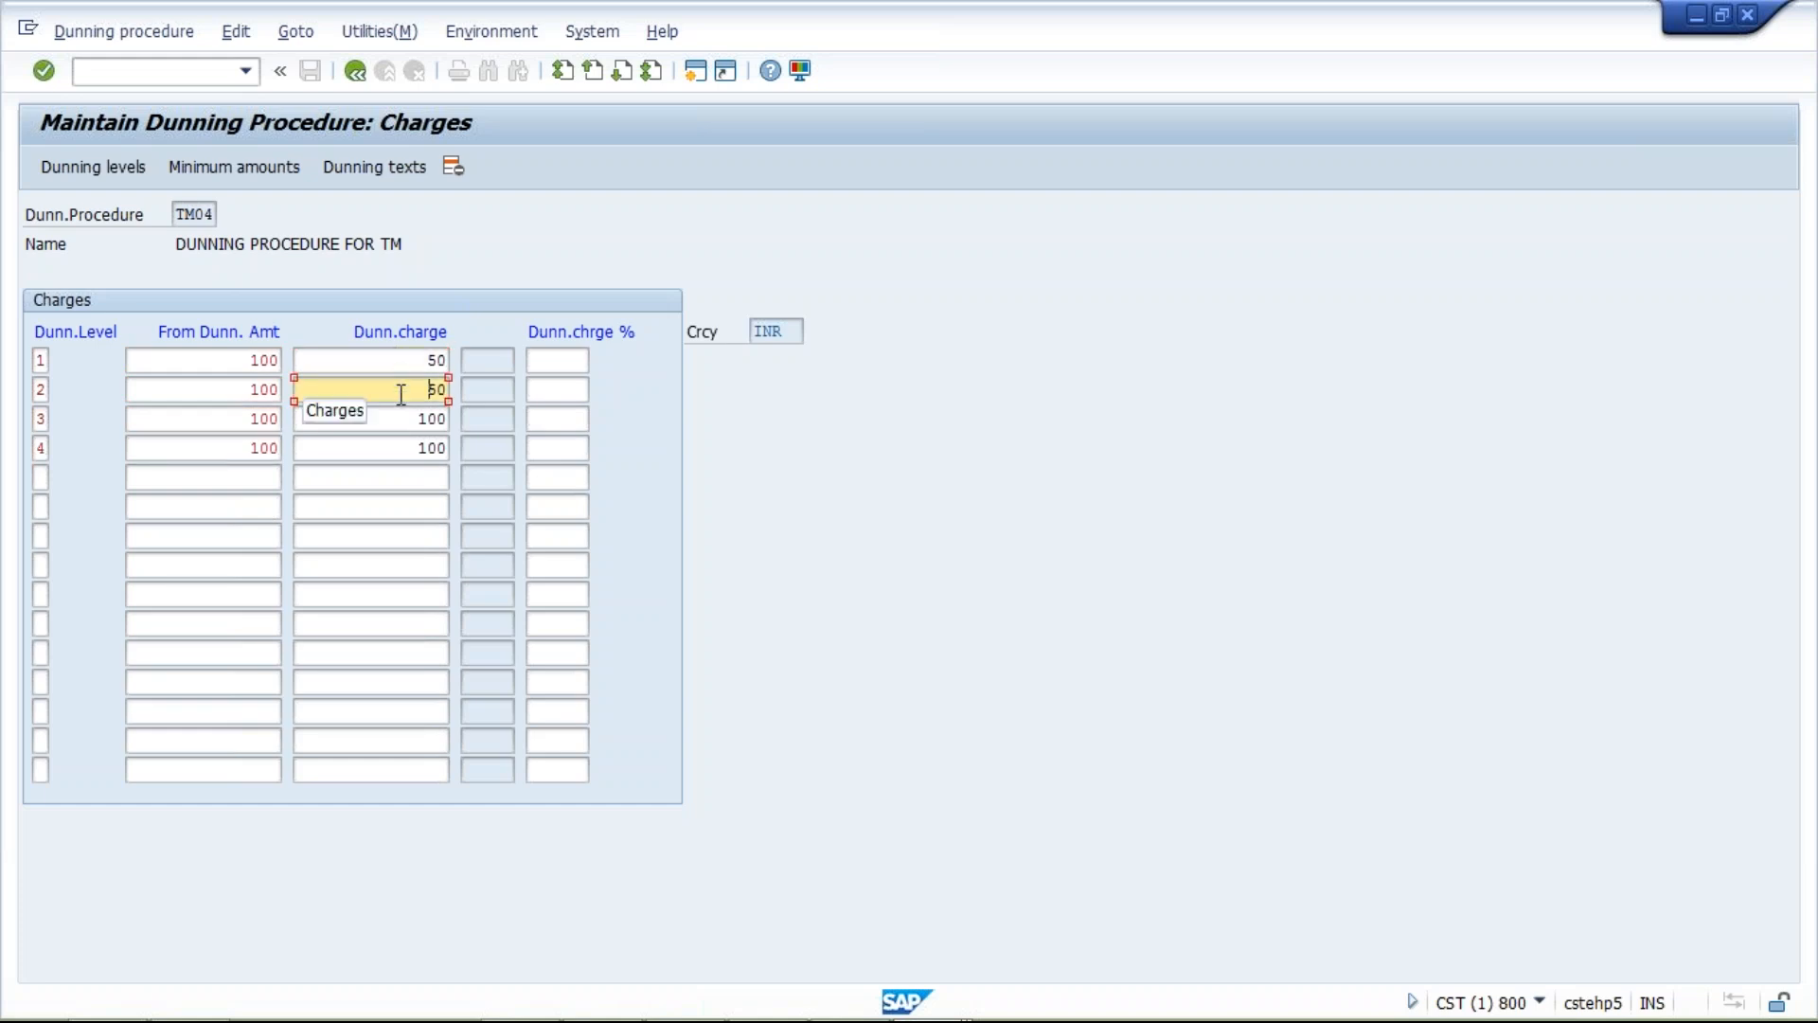
left_click(405, 419)
left_click(406, 448)
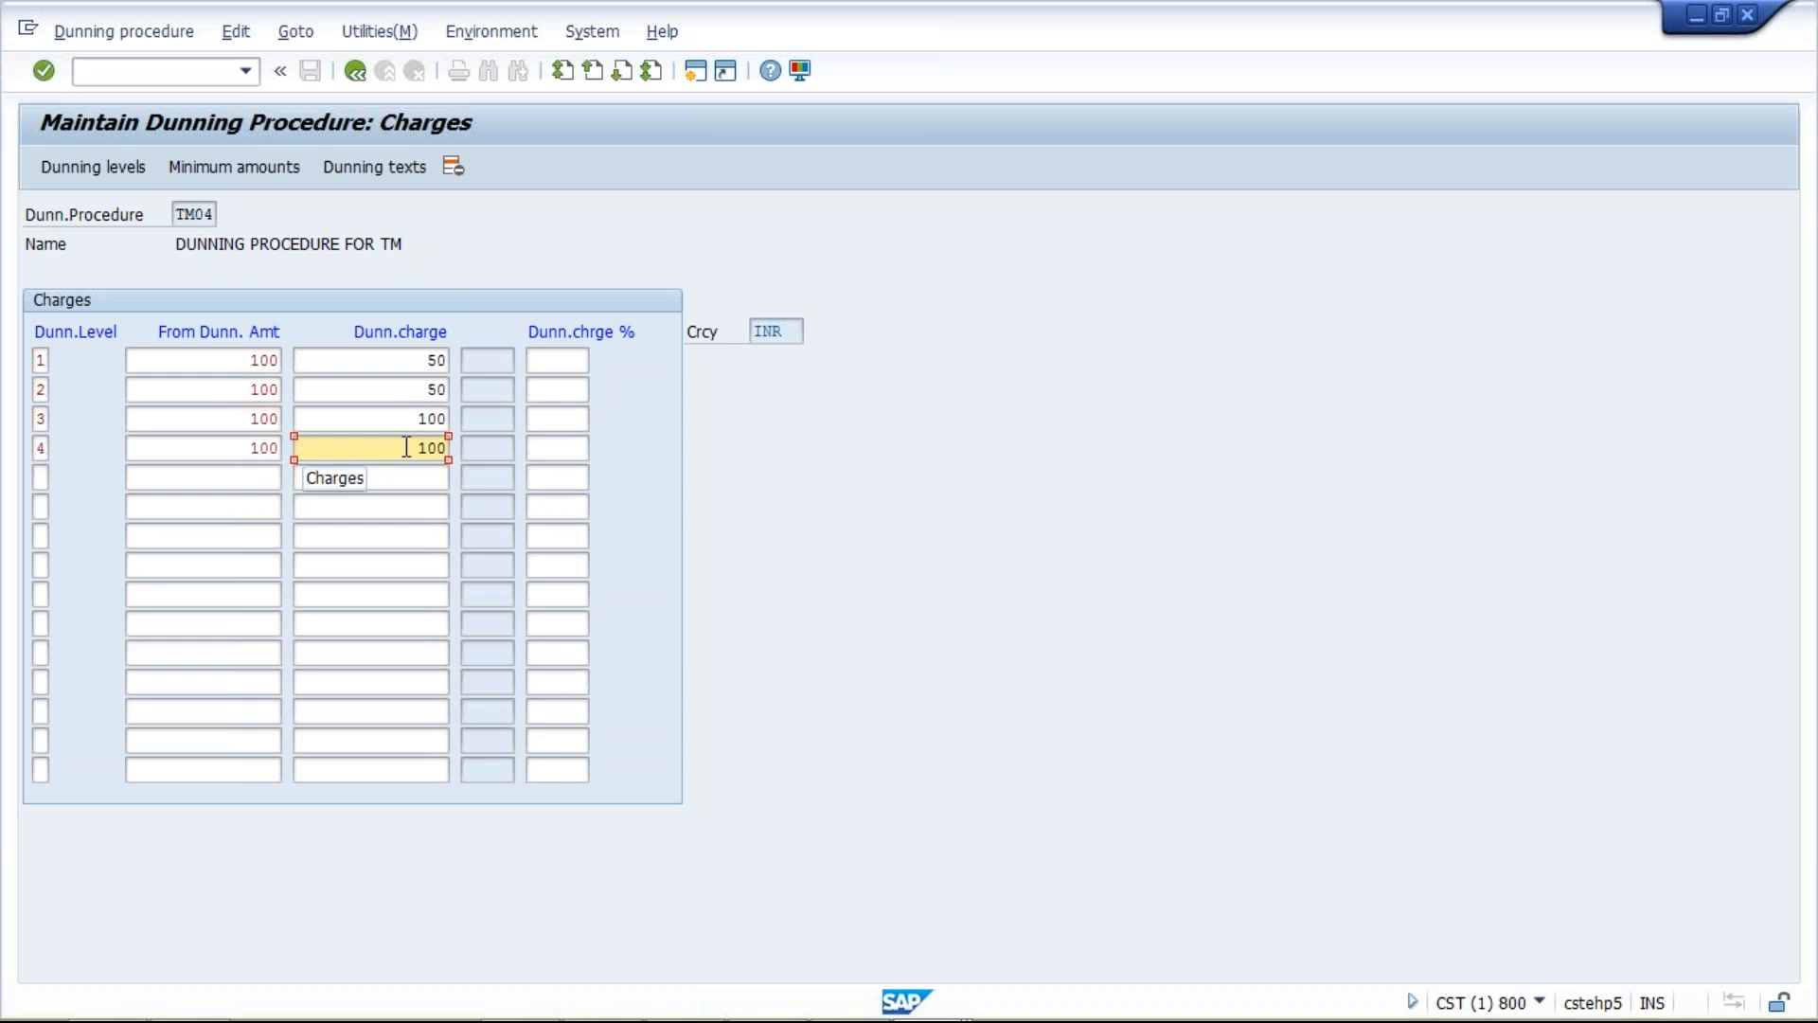
left_click(564, 360)
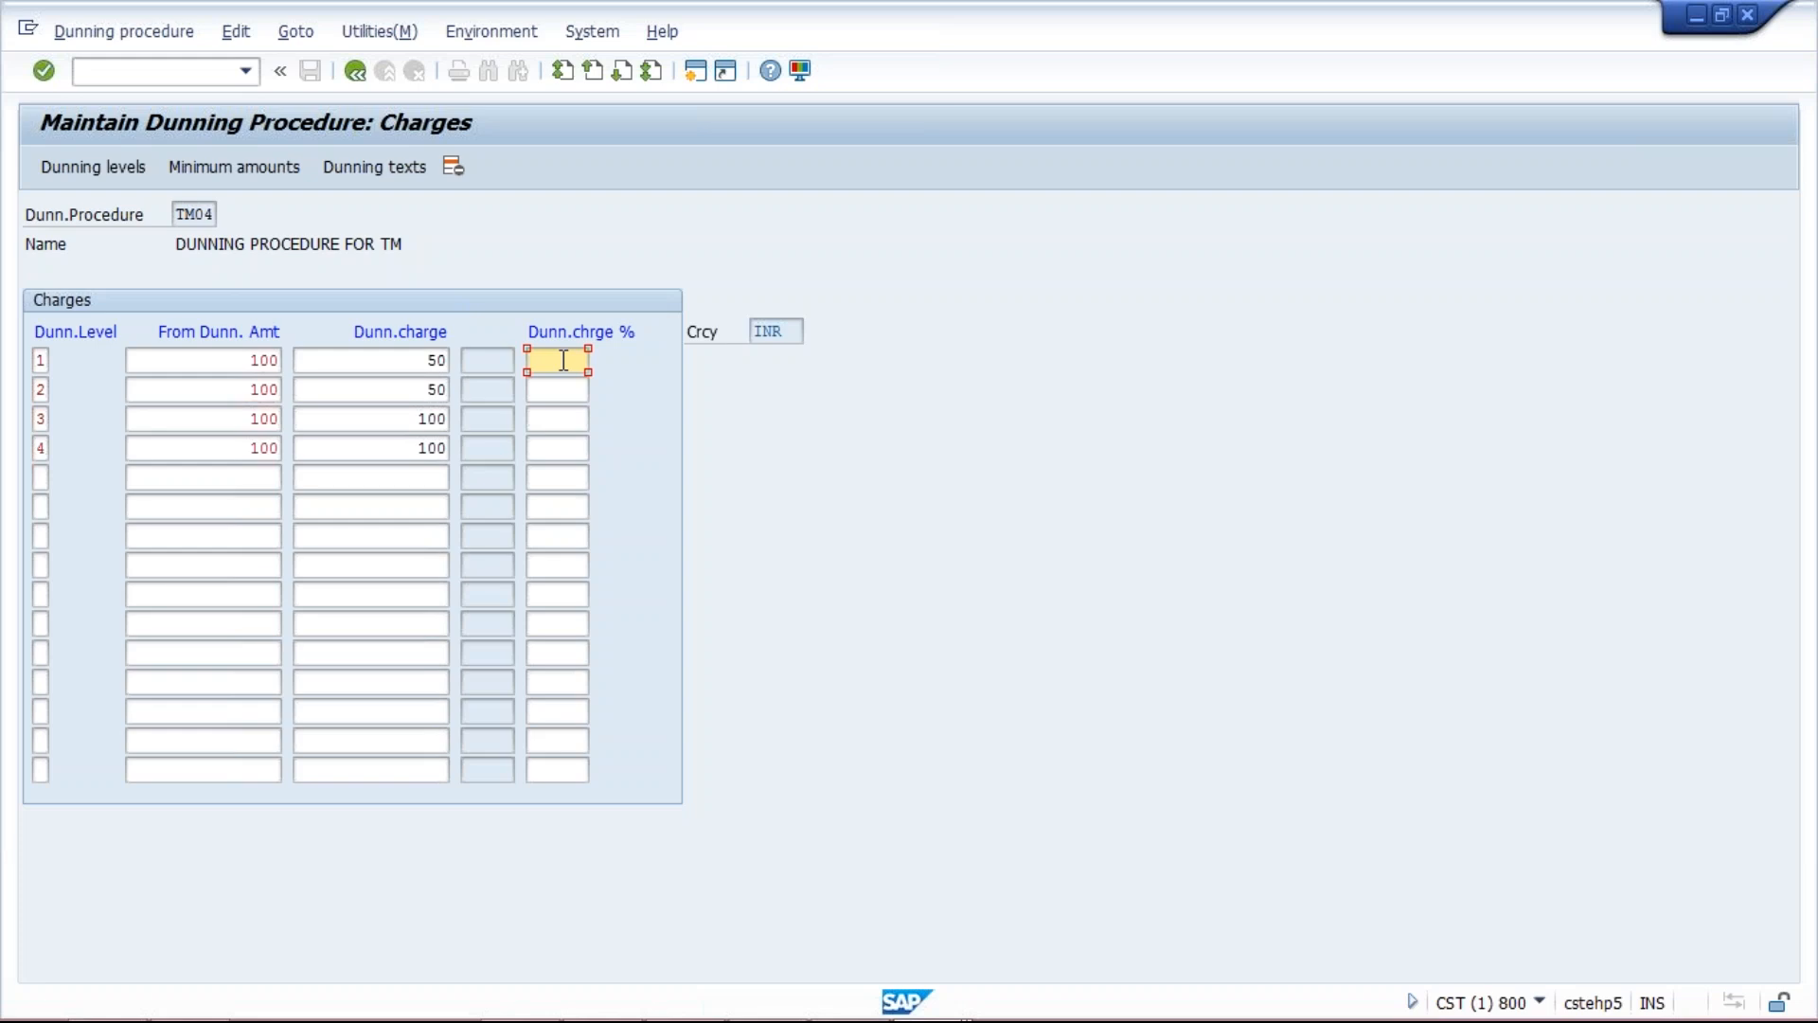
left_click(375, 360)
left_click(376, 380)
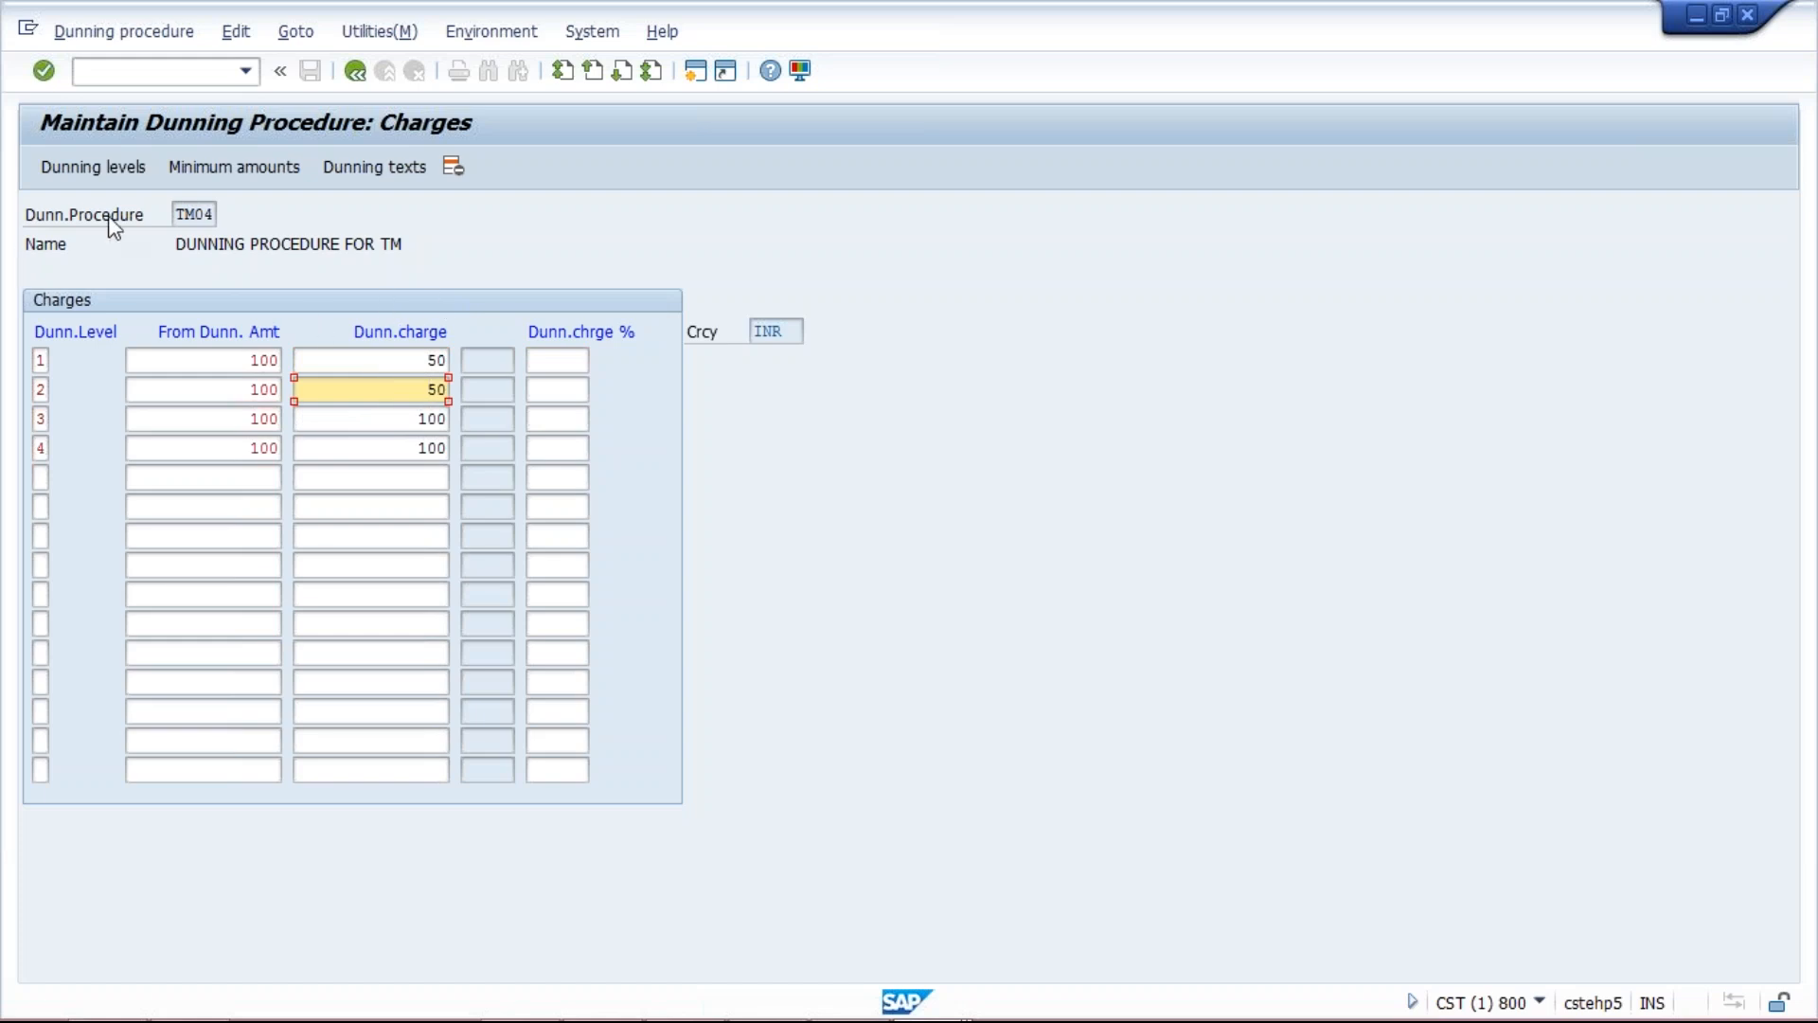
Open the minimum amounts of dunning procedure TM04 for currency INR and examine the minimum amount fields
left_click(223, 166)
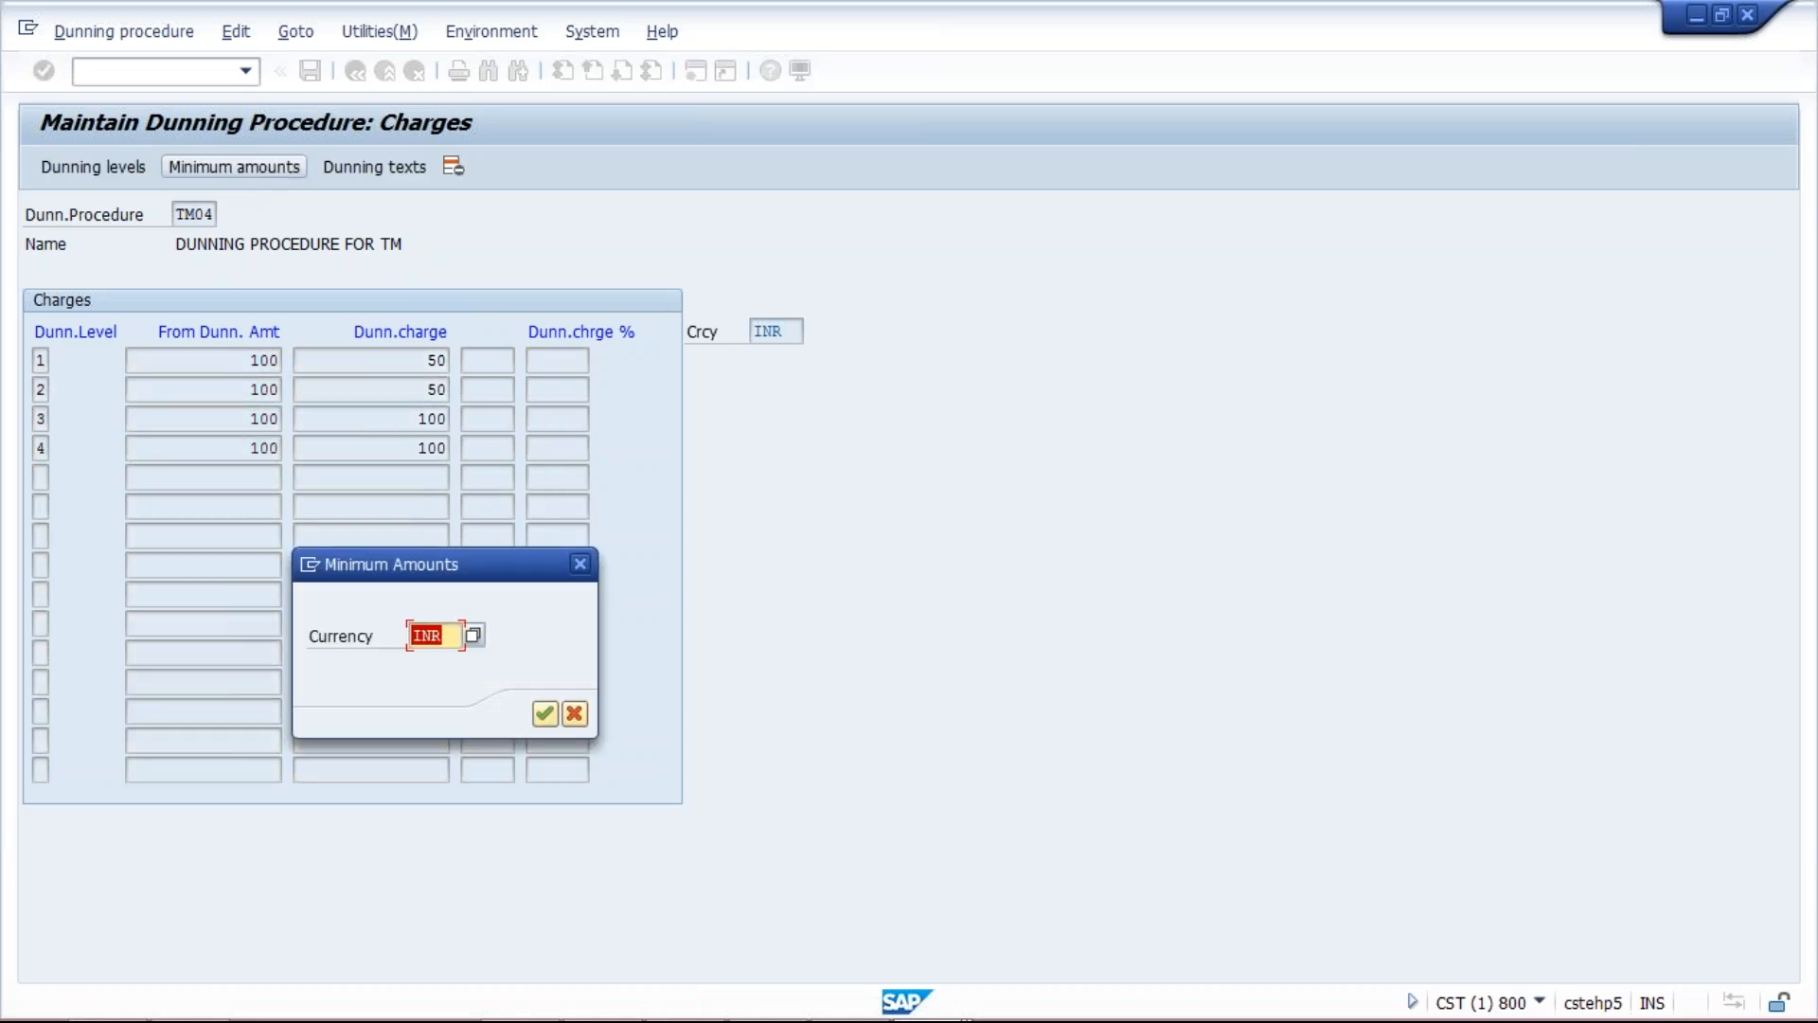
key("Return")
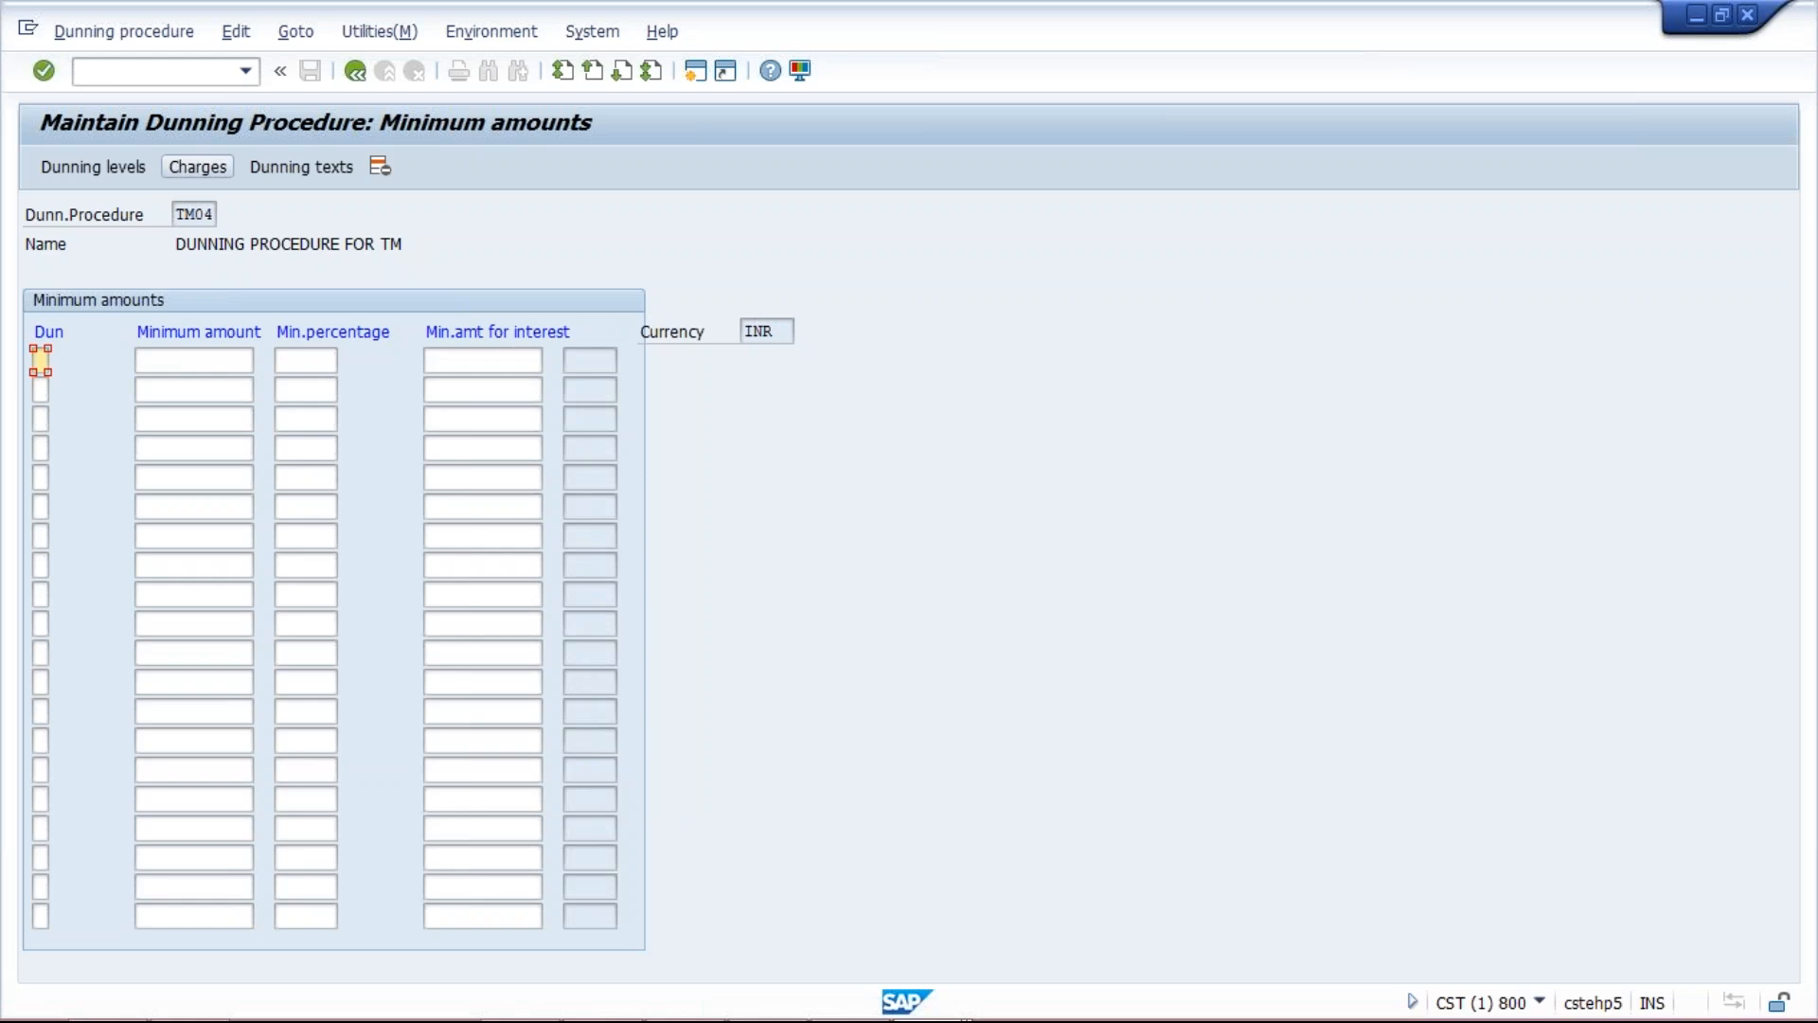
key("Tab")
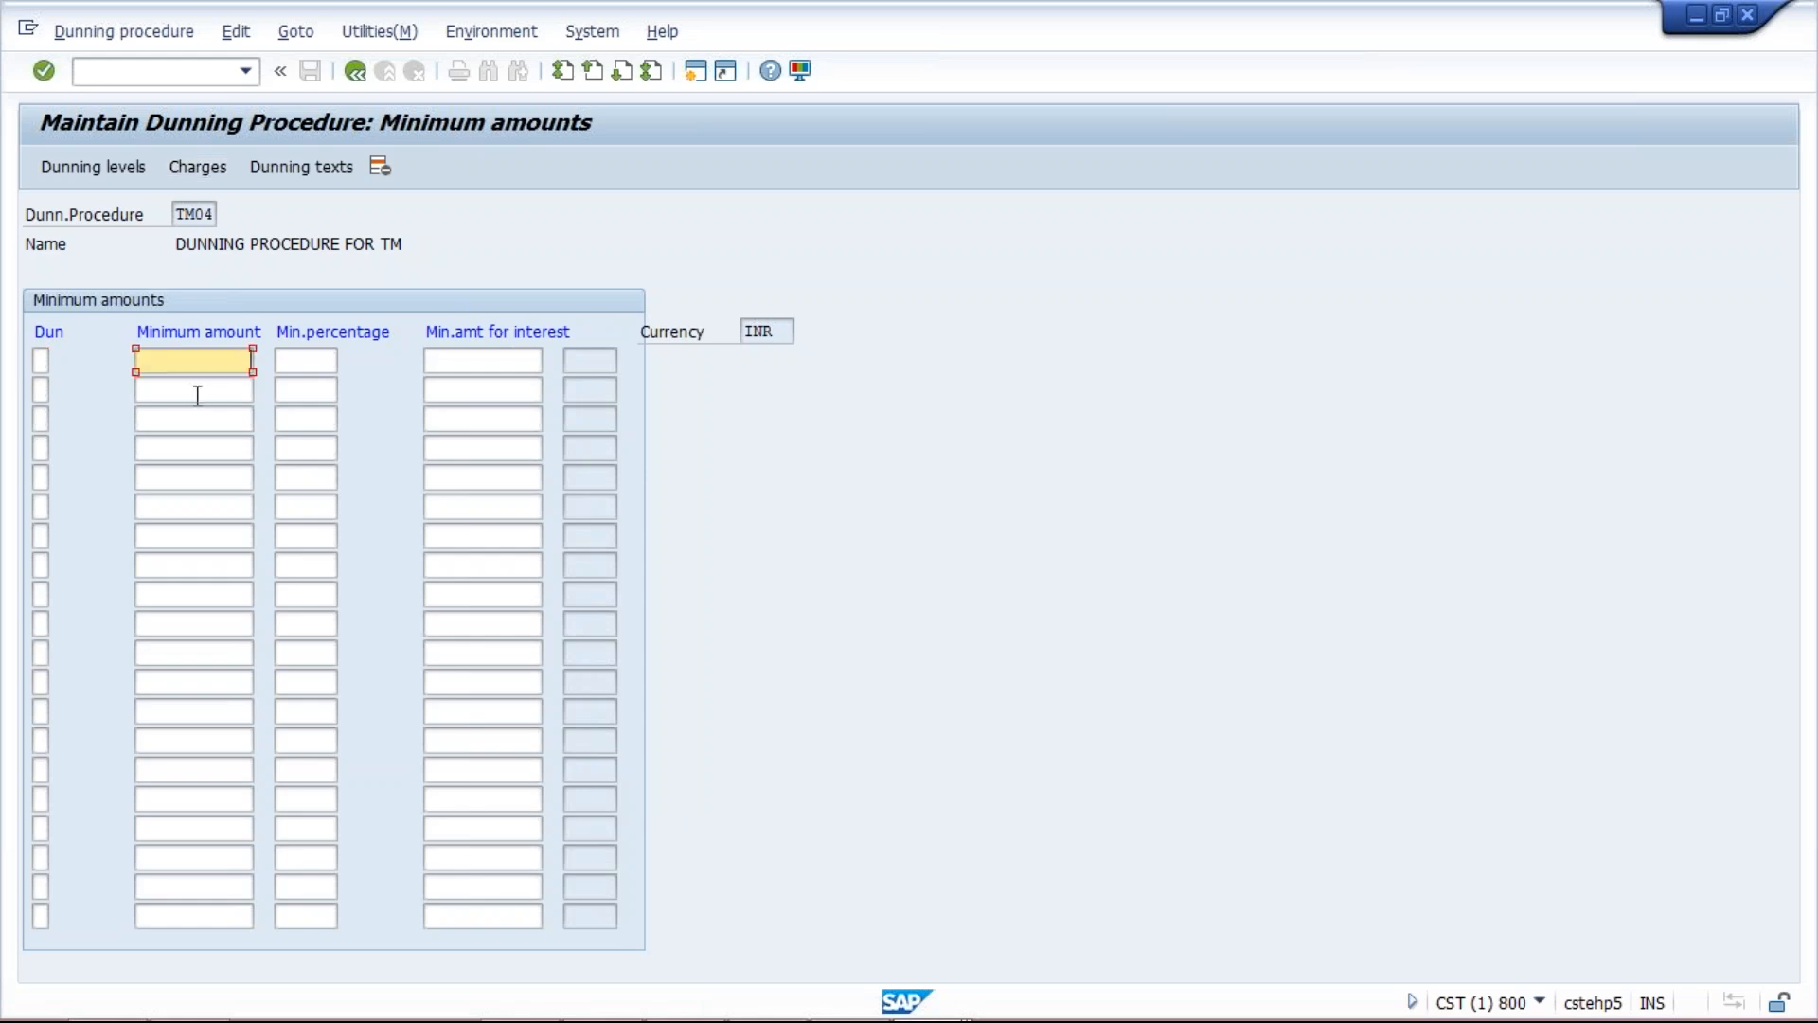
left_click(197, 396)
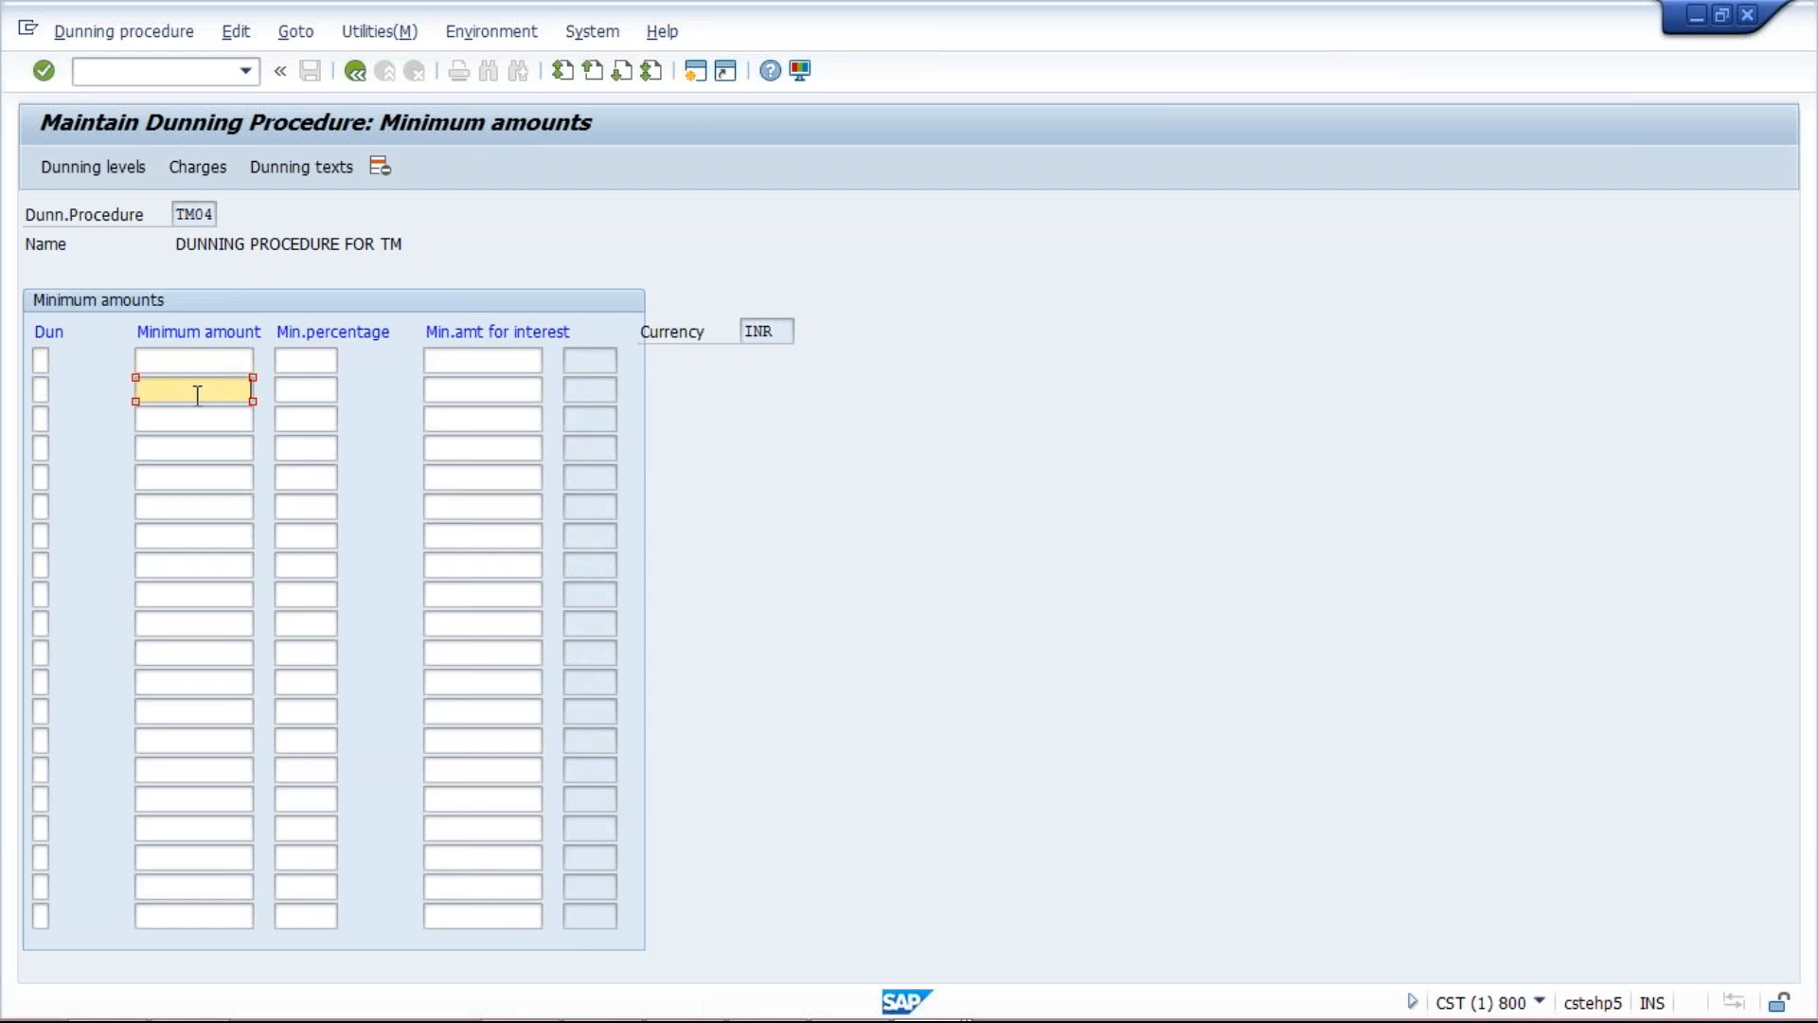
Switch to the Class workbook in Excel and change the invoice amount in cell H7 to 500
mouse_move(684, 1021)
left_click(838, 1002)
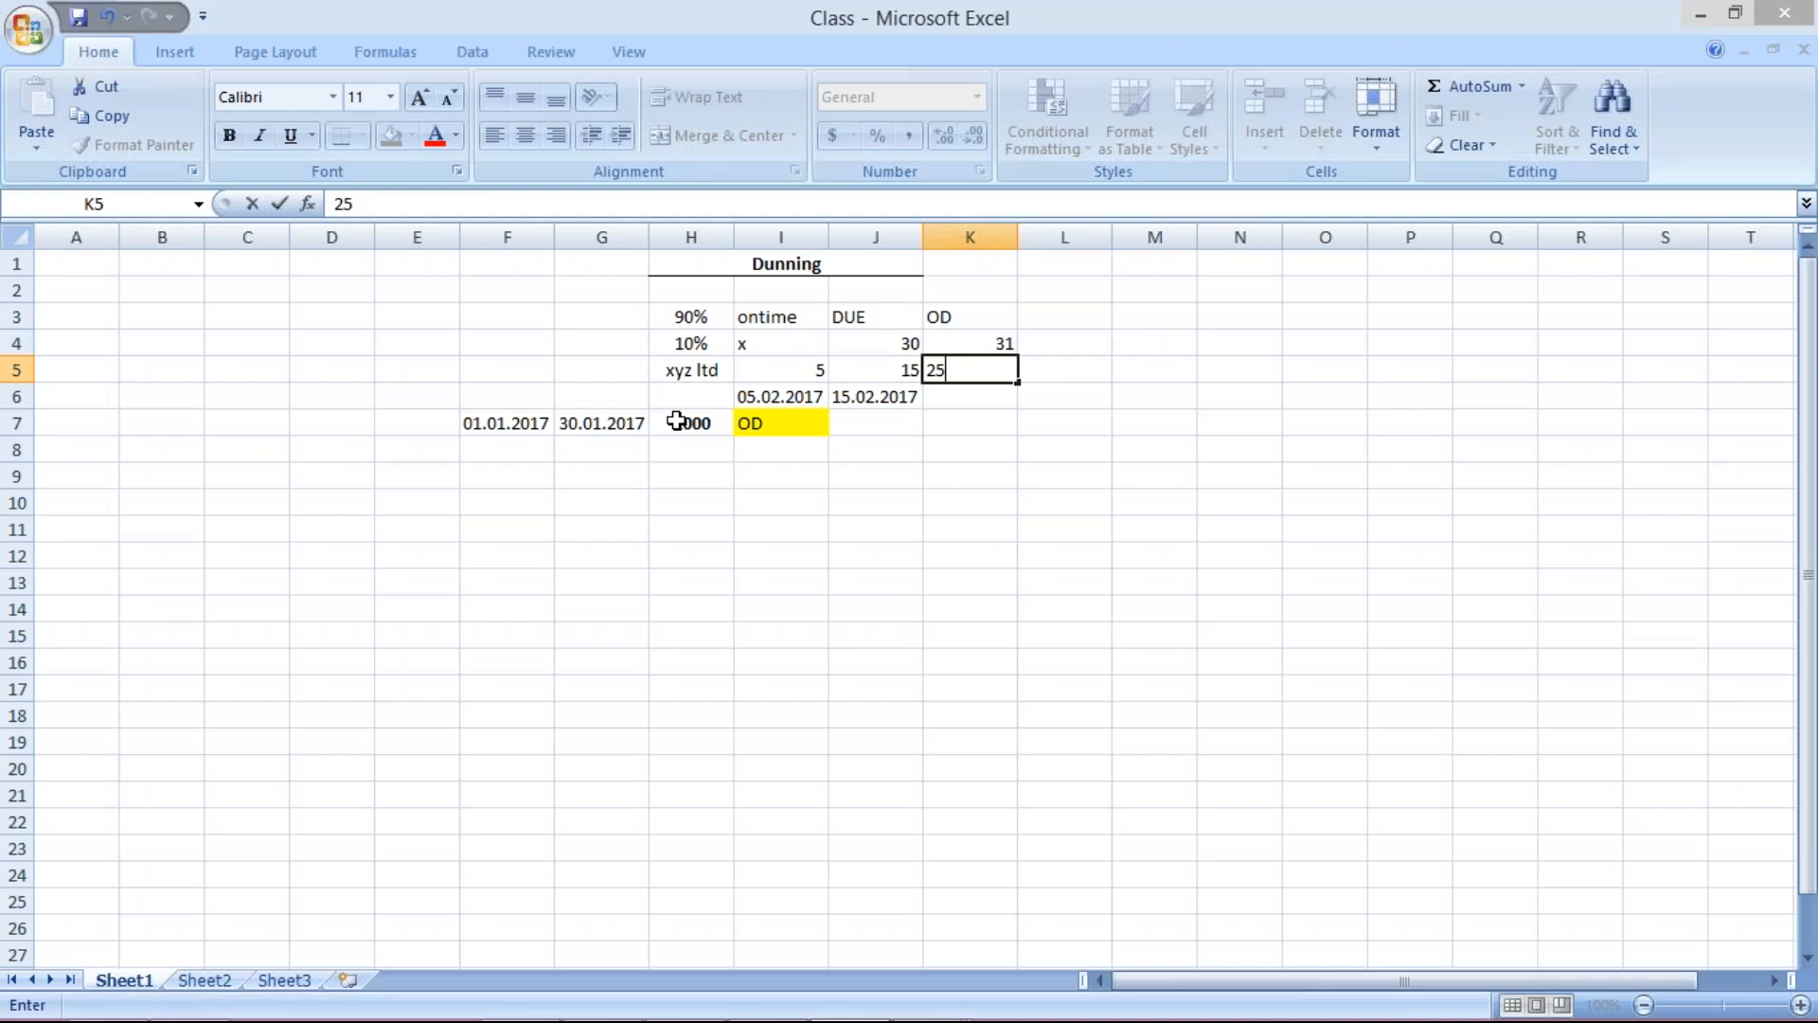
left_click(675, 421)
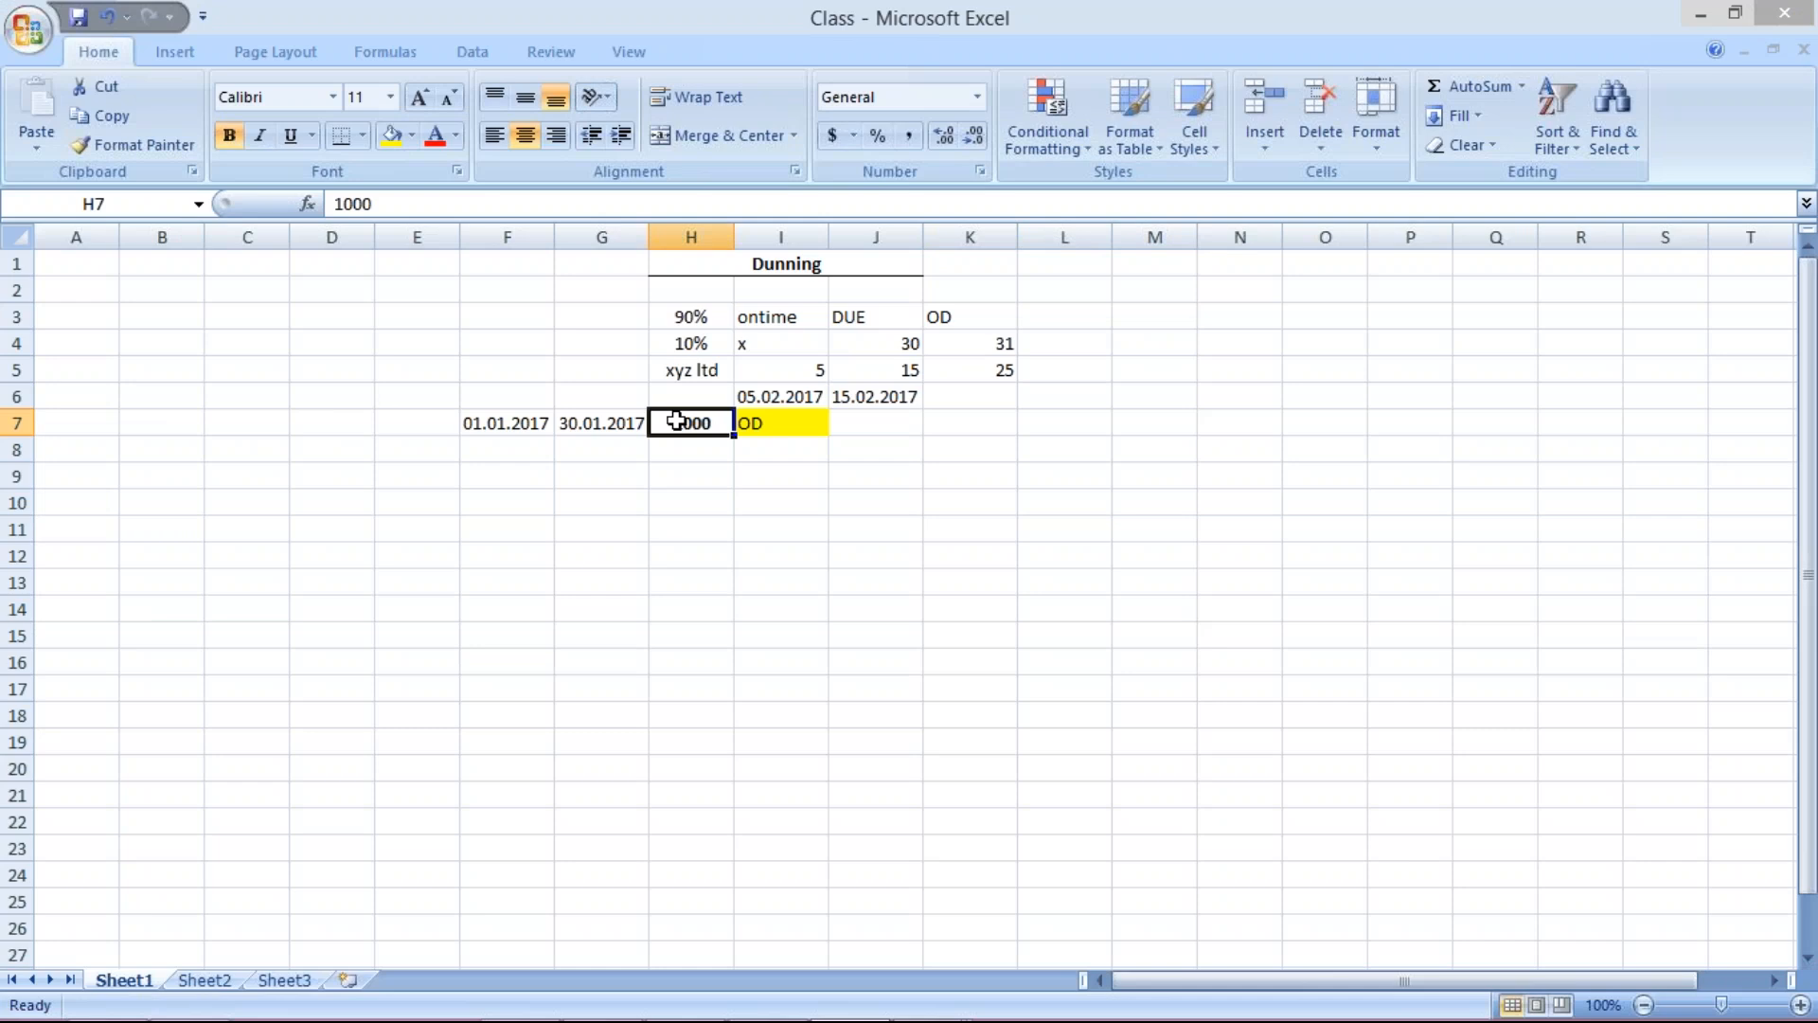
type("500")
key("Return")
left_click(678, 421)
Switch back to the Maintain Dunning Procedure window in SAP and select the first minimum amount field
left_click(913, 1007)
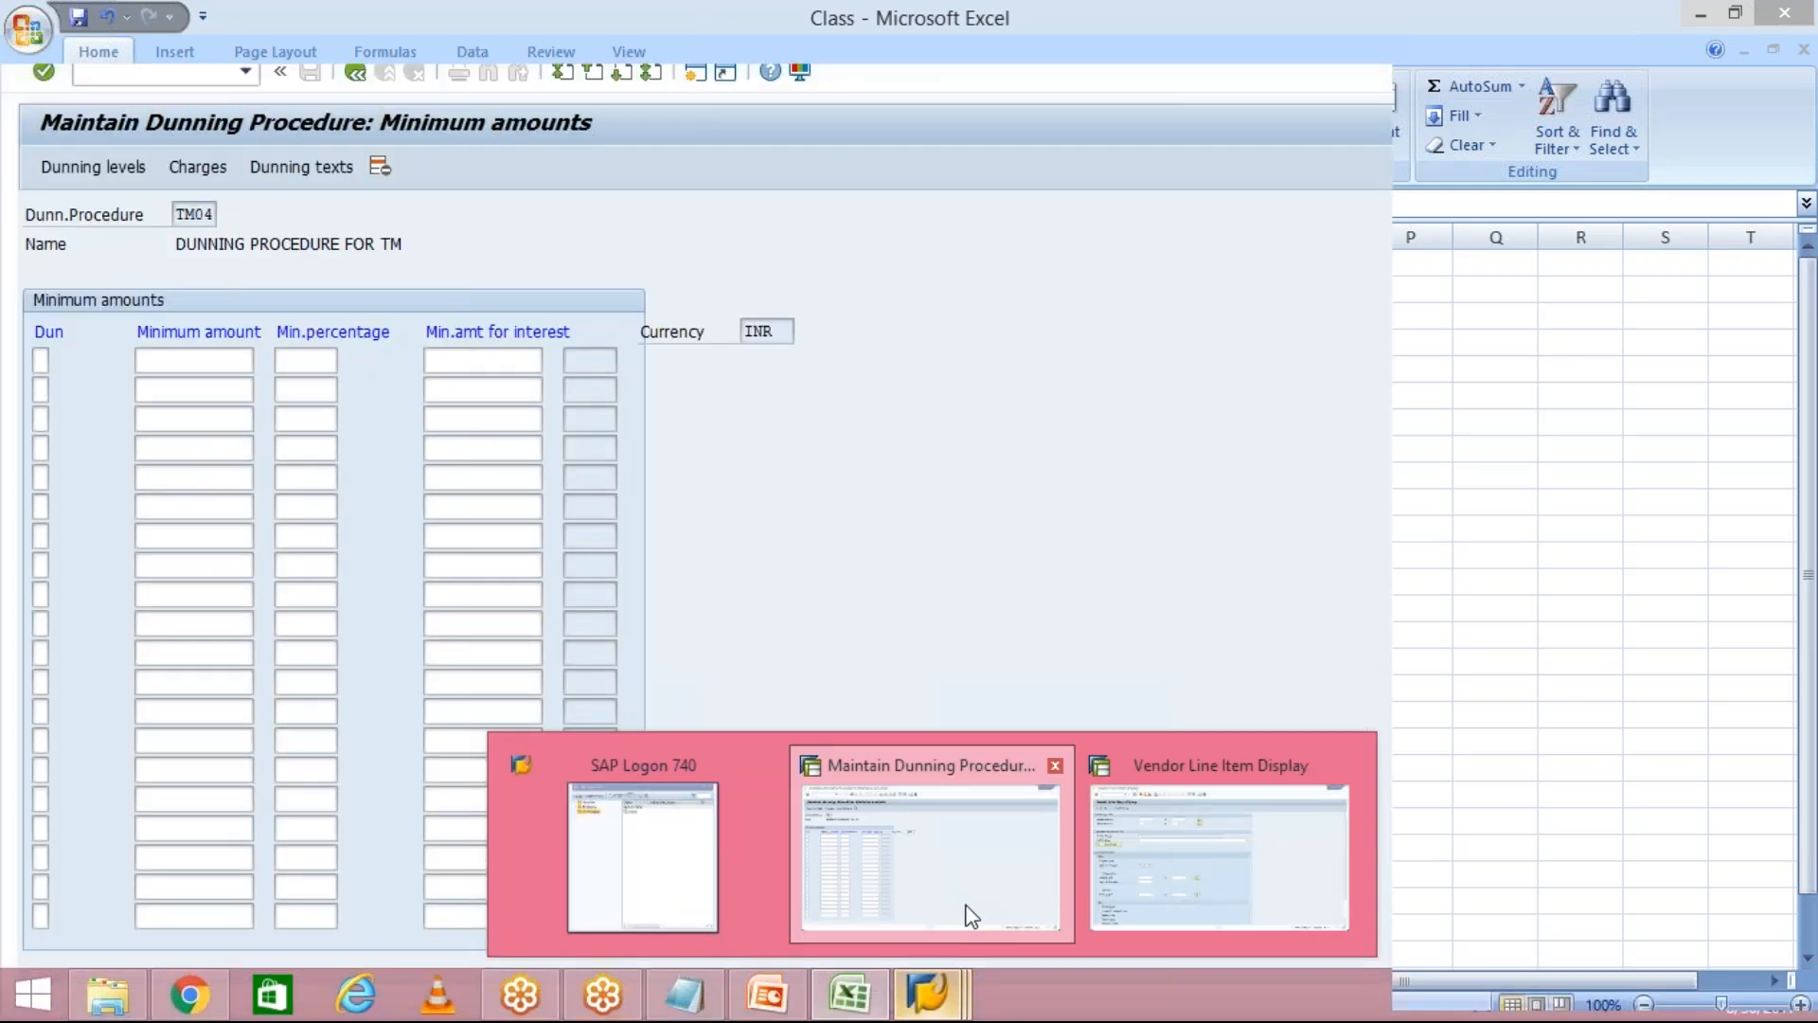
left_click(971, 916)
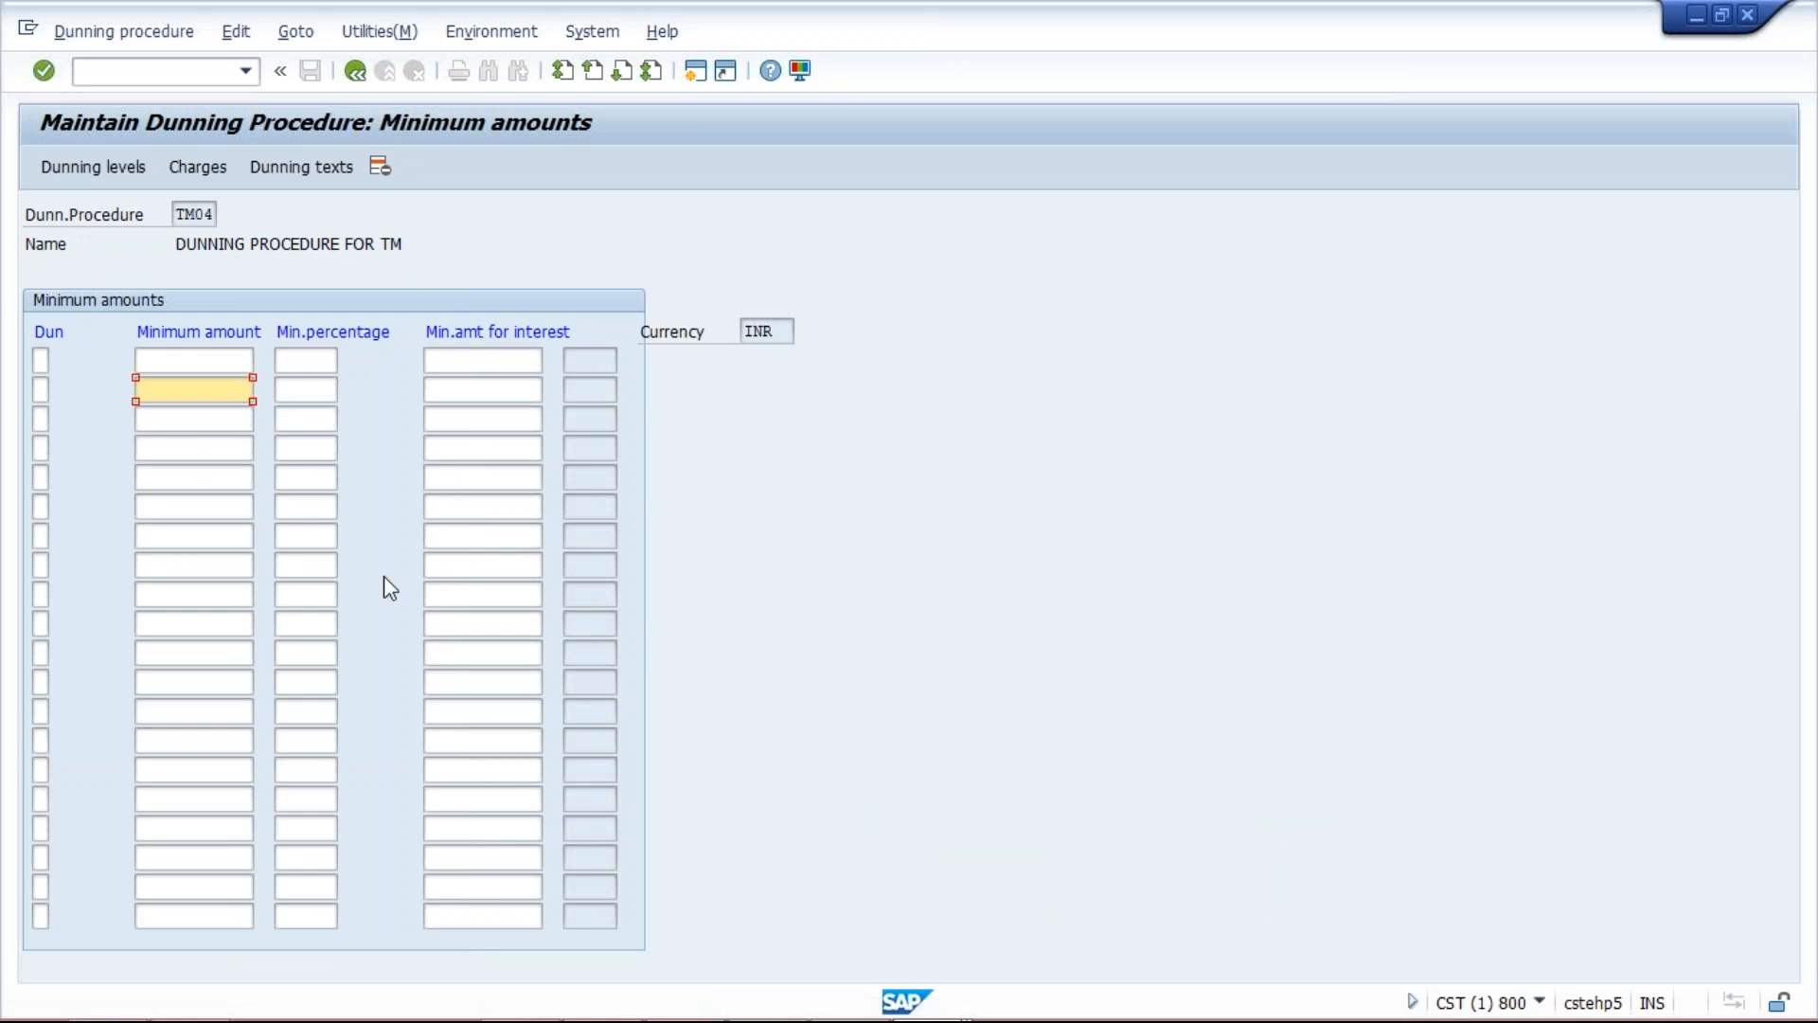
left_click(224, 359)
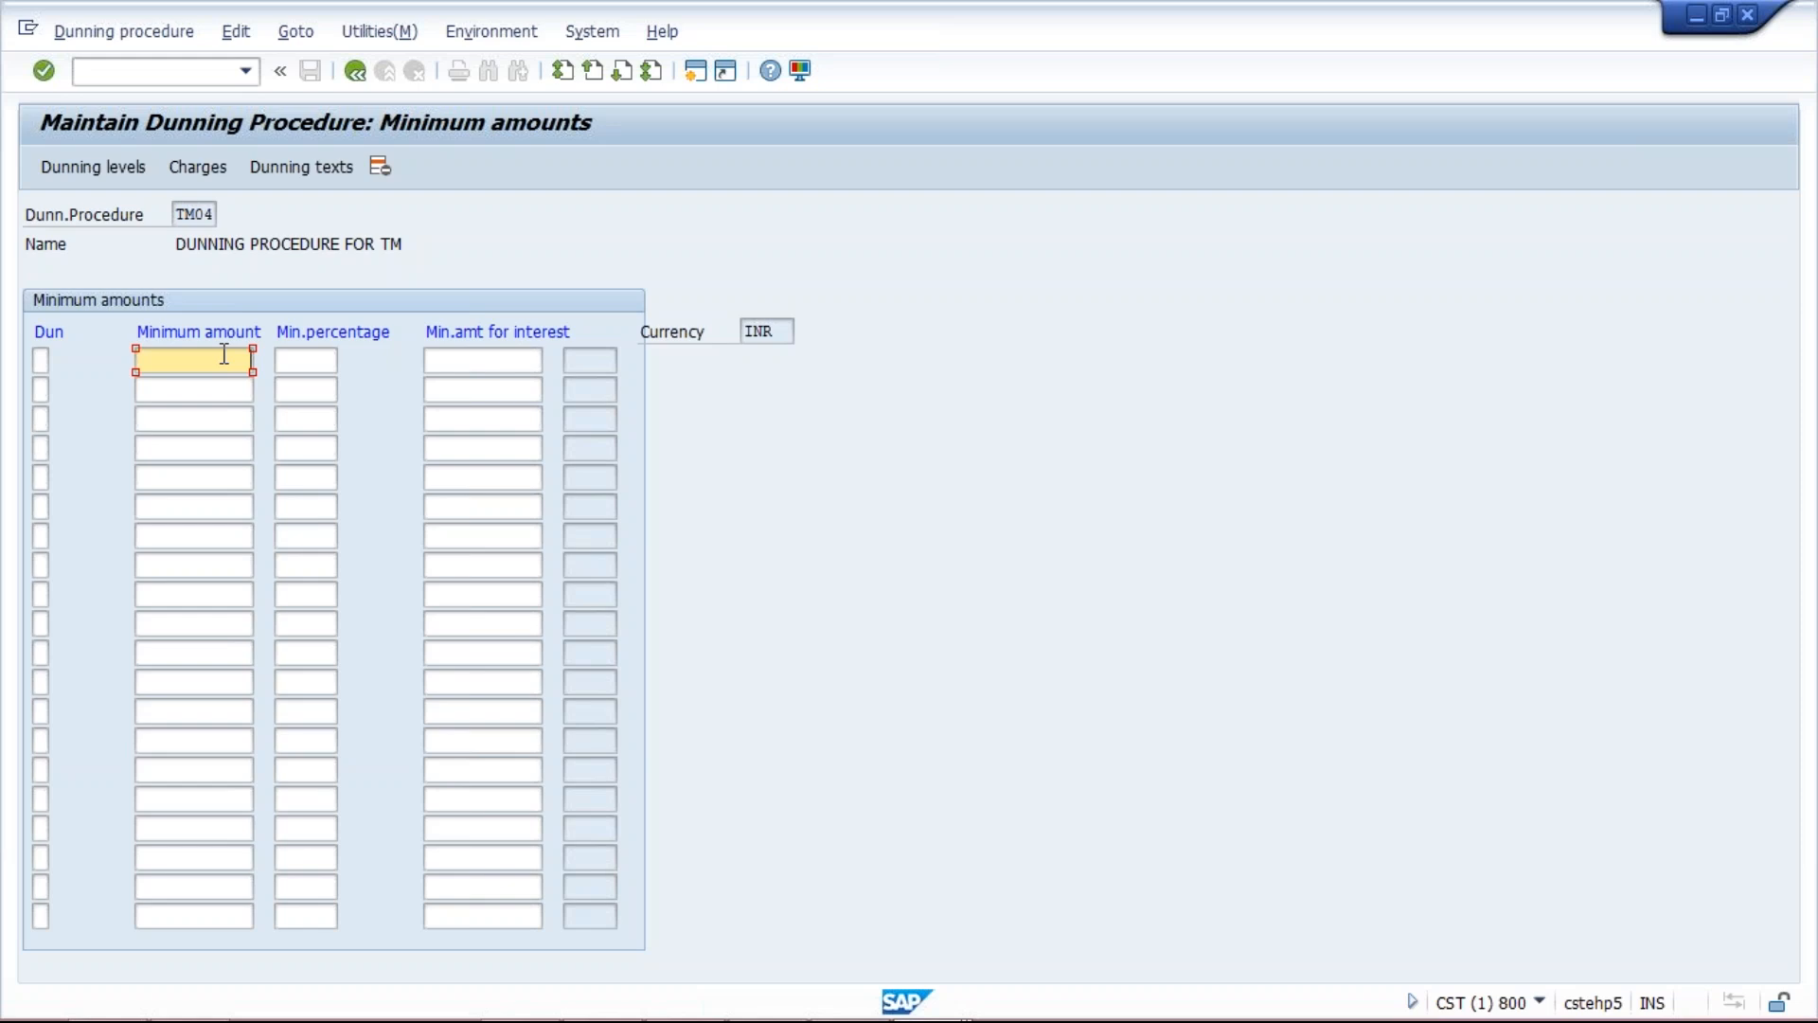
Request the customer dunning texts for company code TM04 and add TM04 as a new company code in the dunning data
left_click(299, 170)
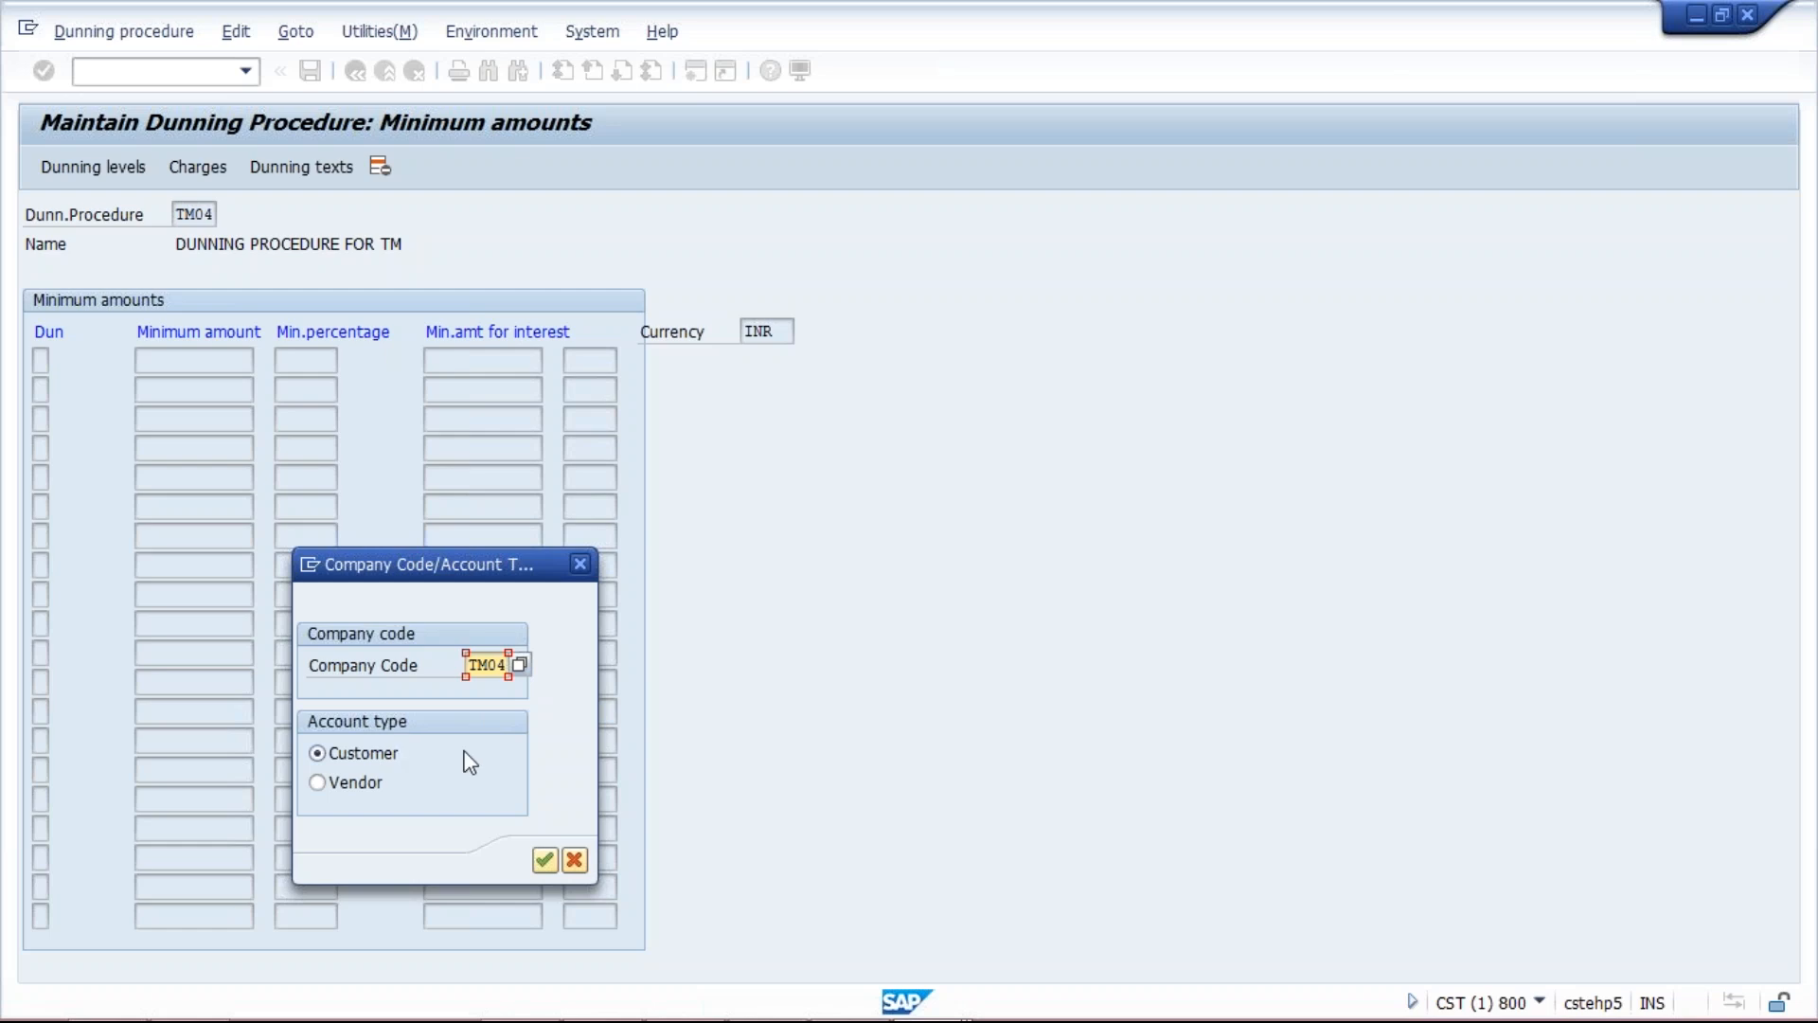
key("Return")
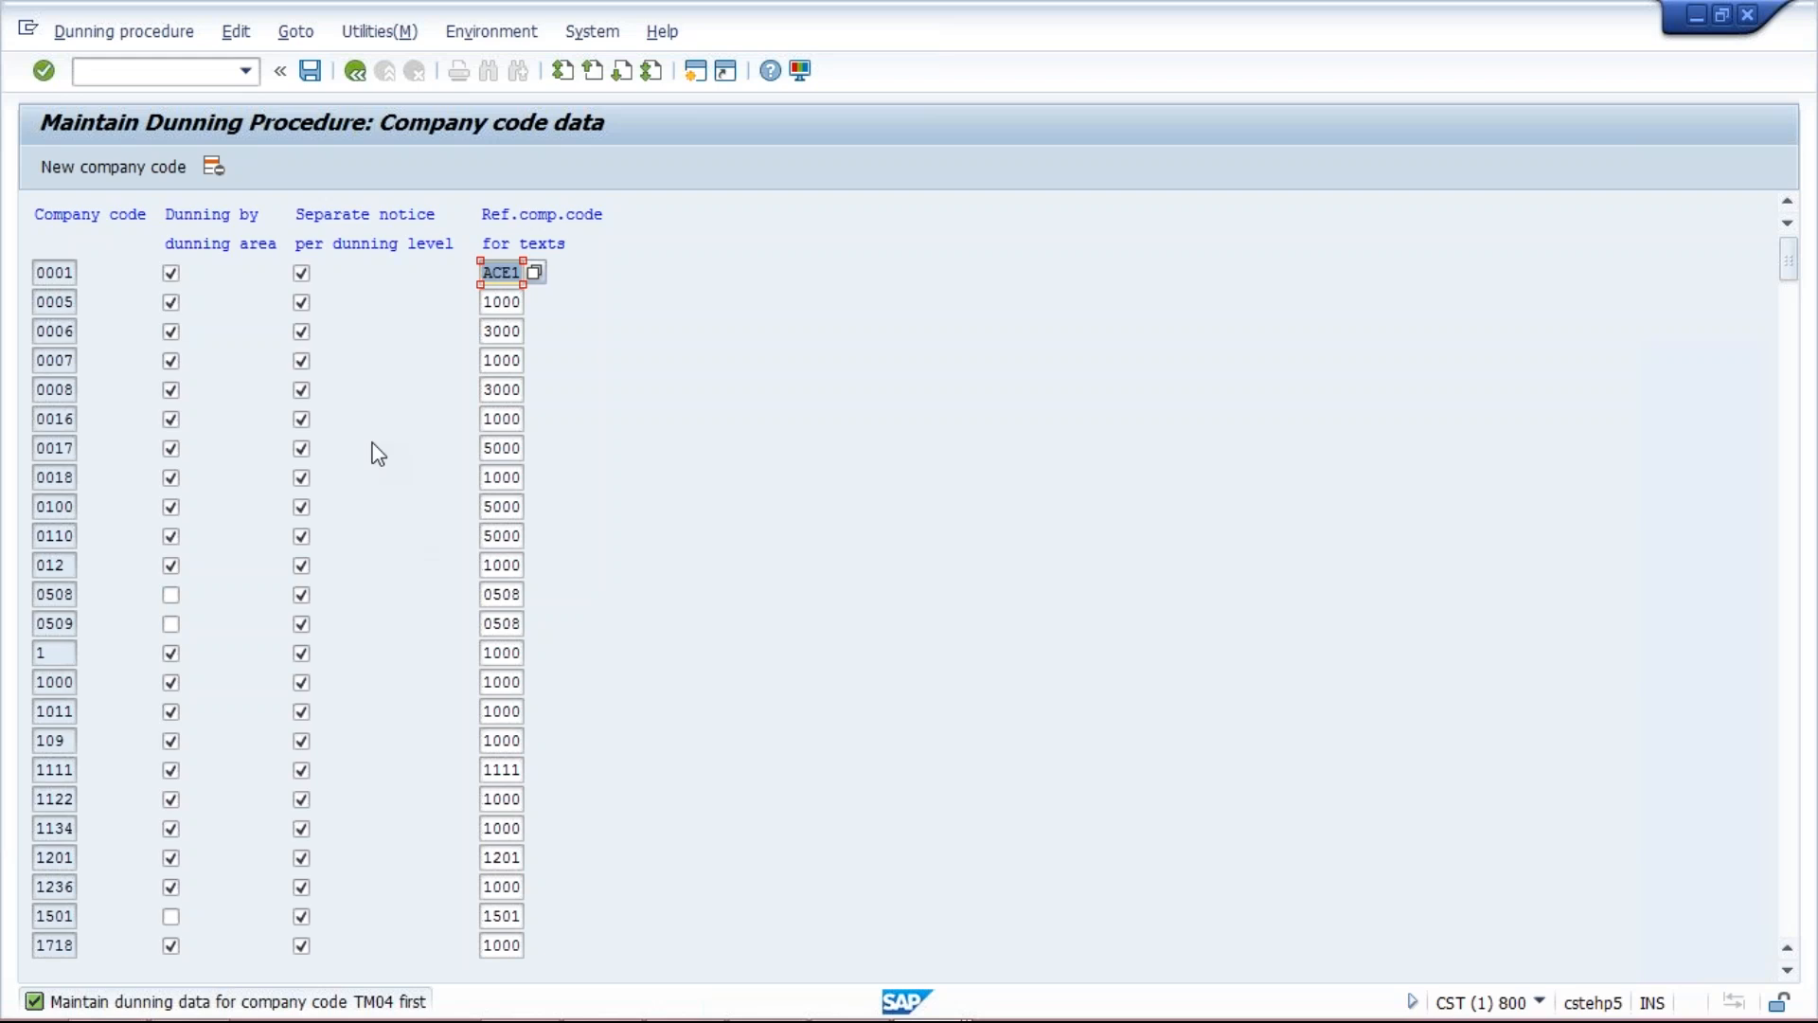
left_click(146, 176)
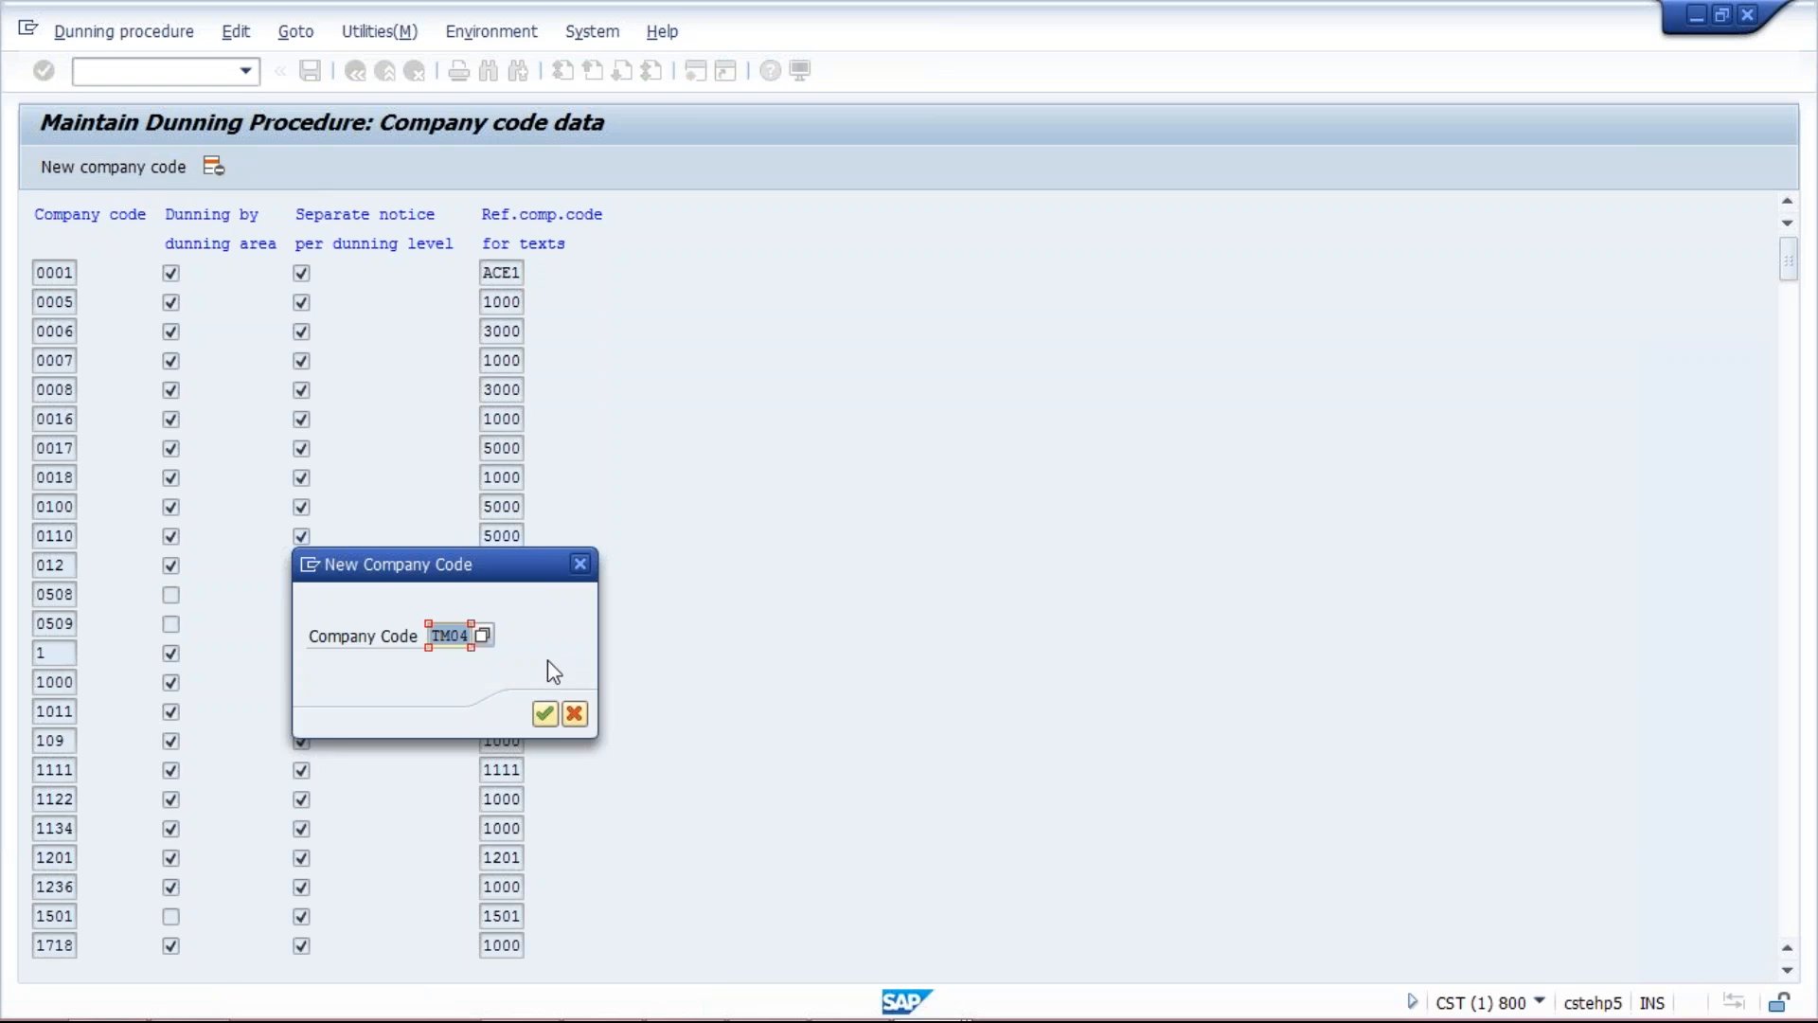
key("Return")
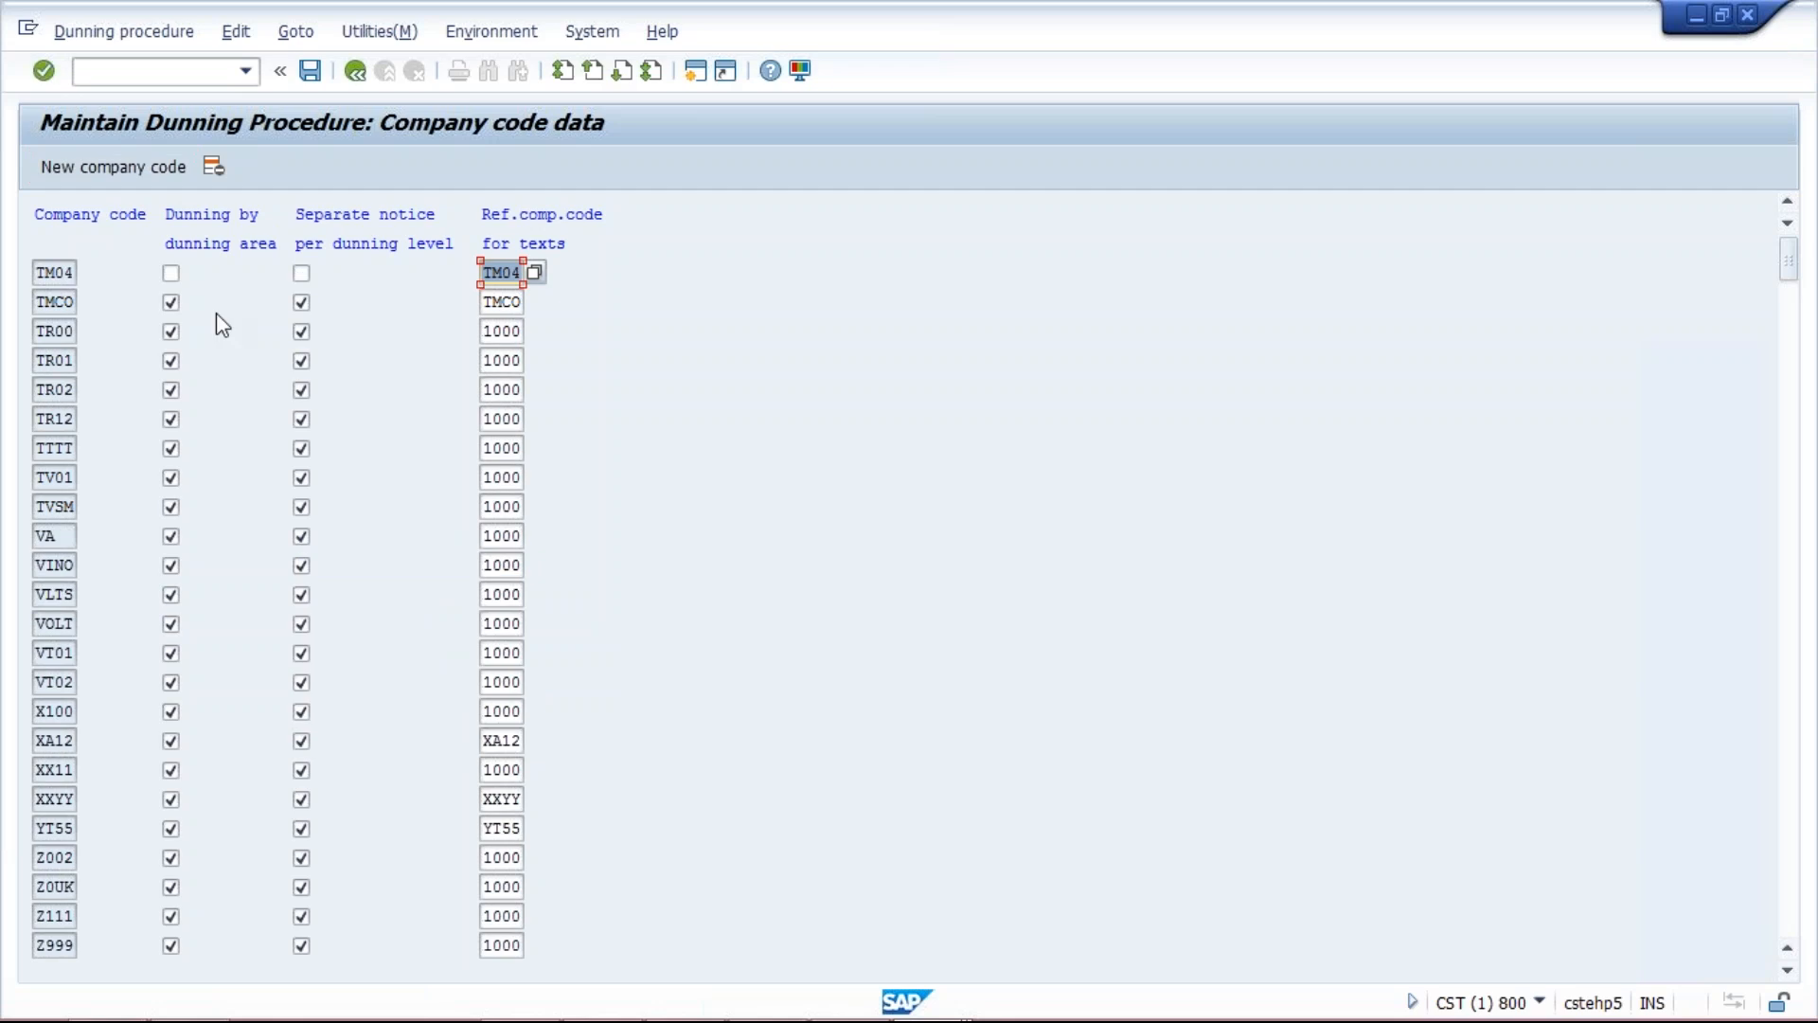
Enable dunning by dunning area and separate notice per dunning level for company code TM04, then save and return to the minimum amounts
left_click(171, 274)
left_click(303, 274)
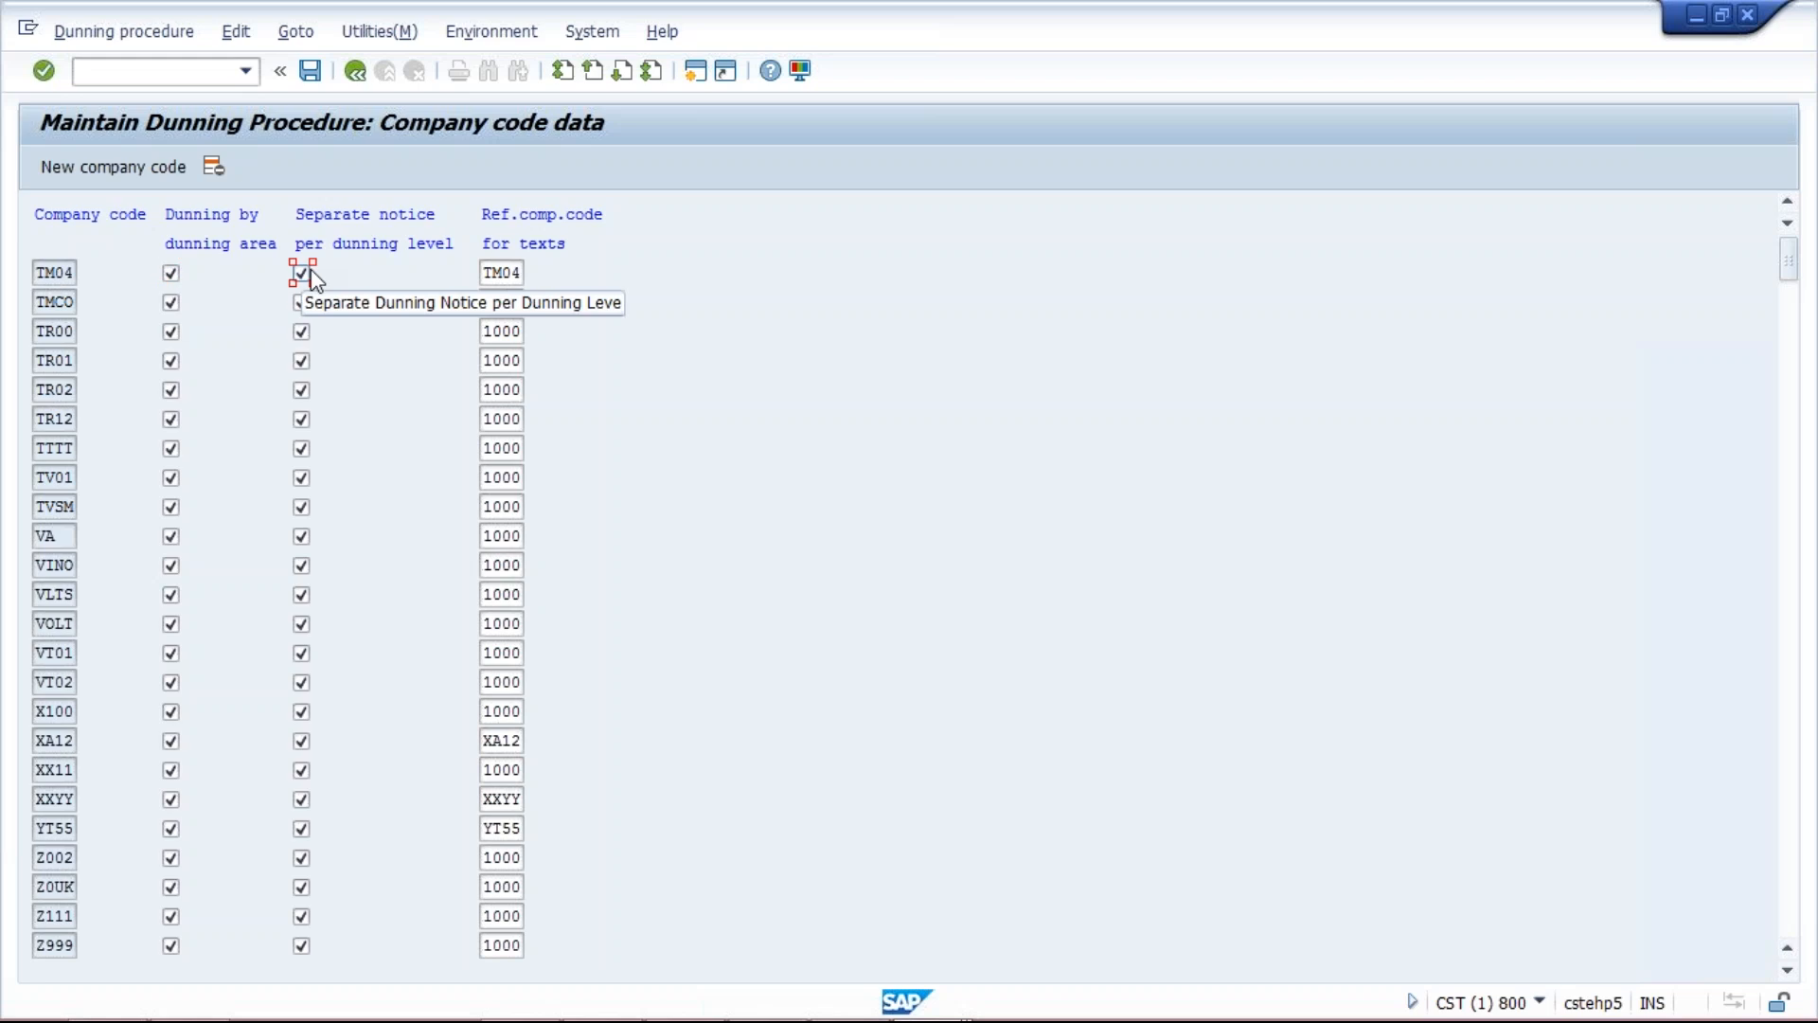
left_click(313, 72)
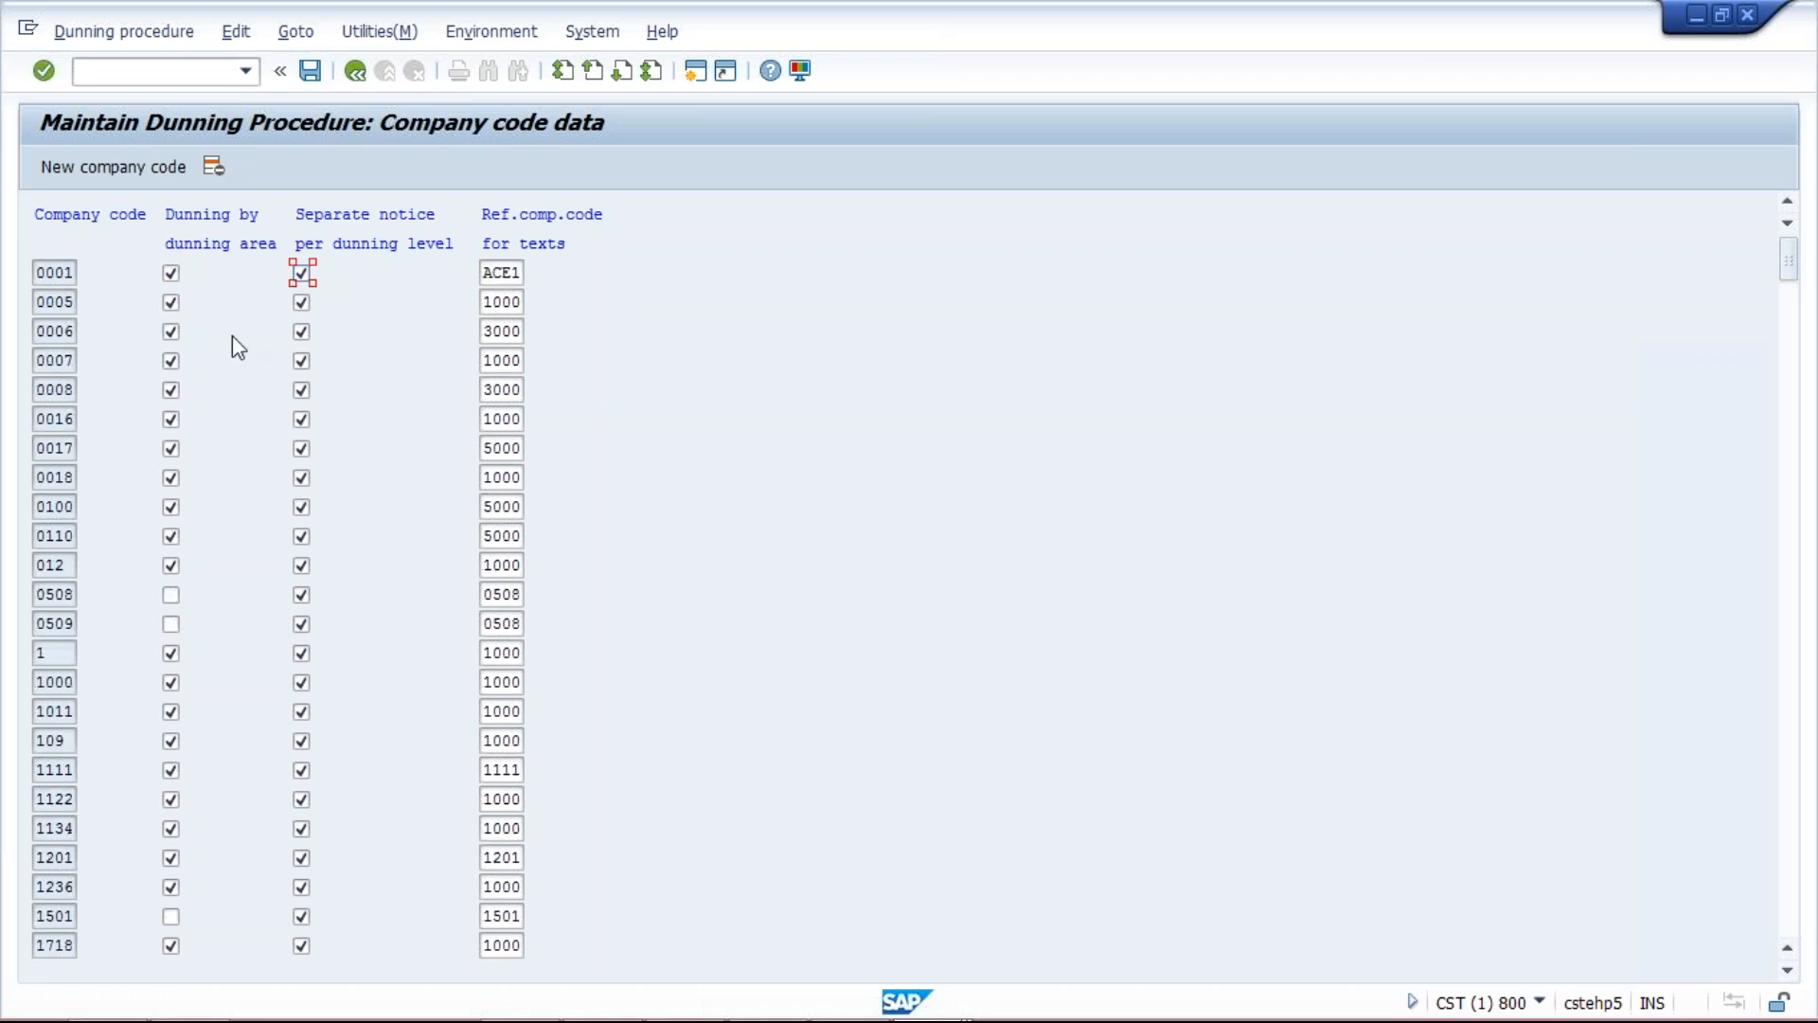
left_click(358, 73)
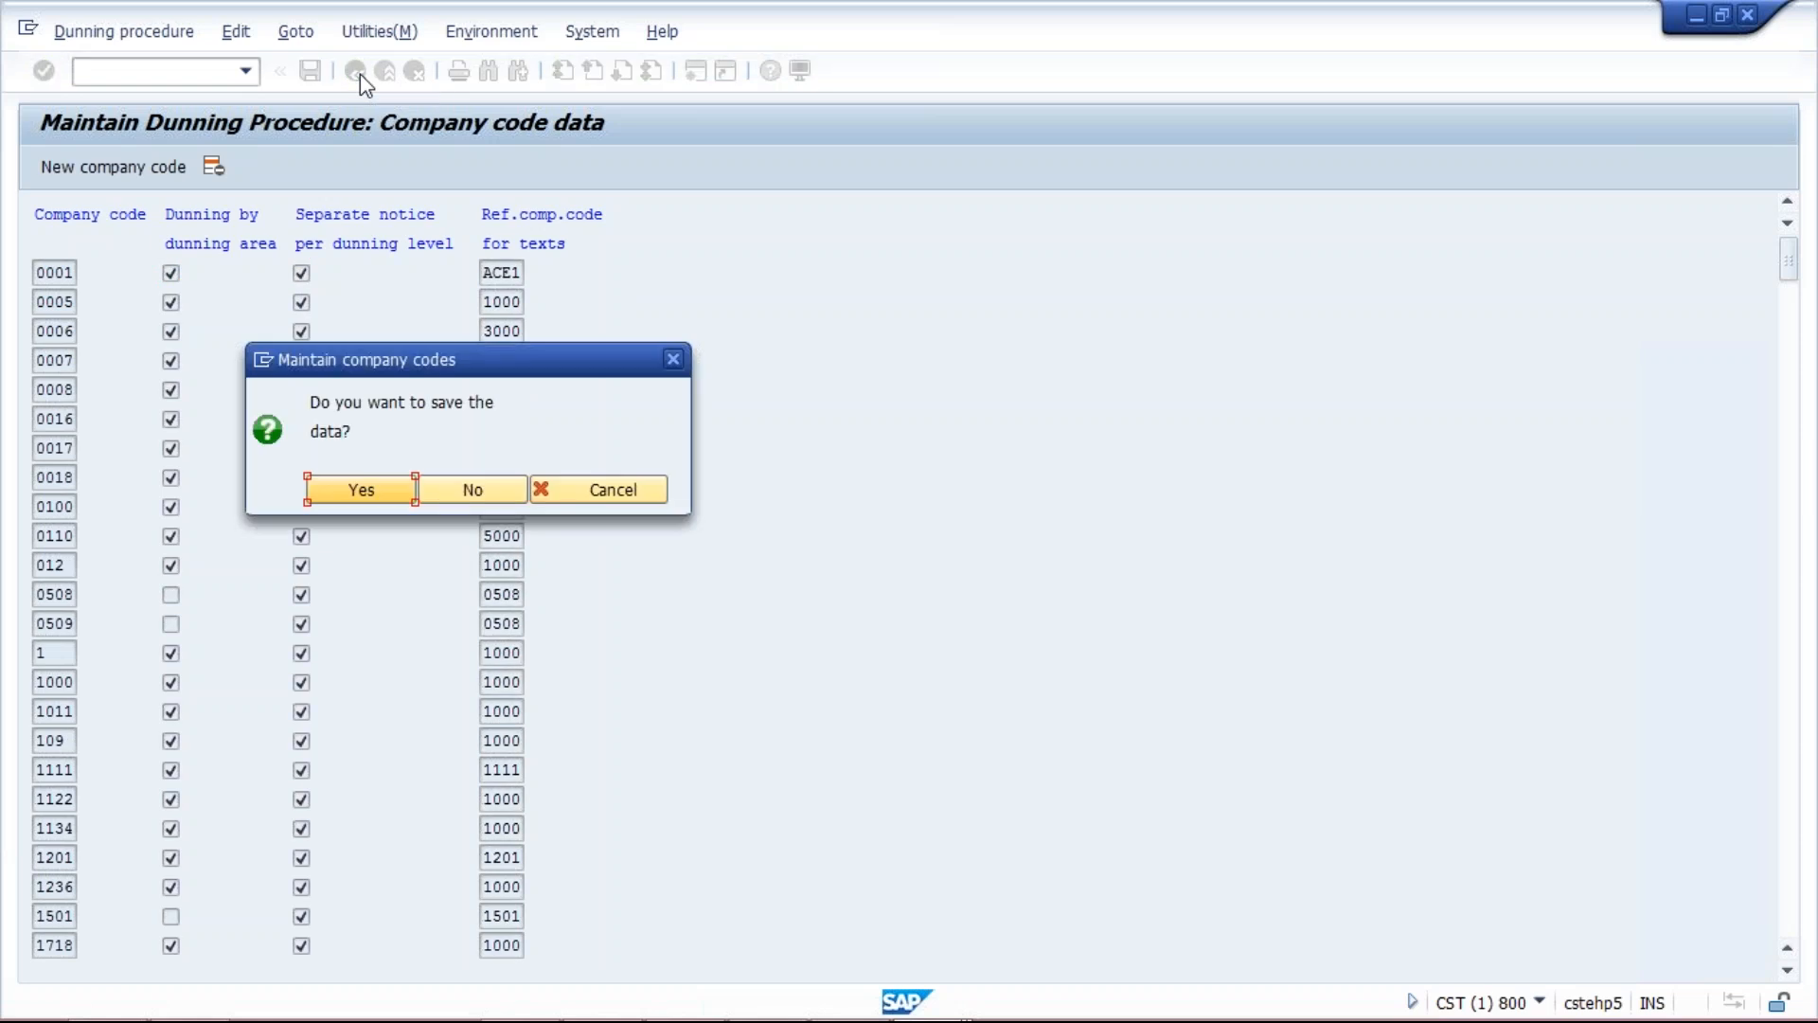
left_click(365, 493)
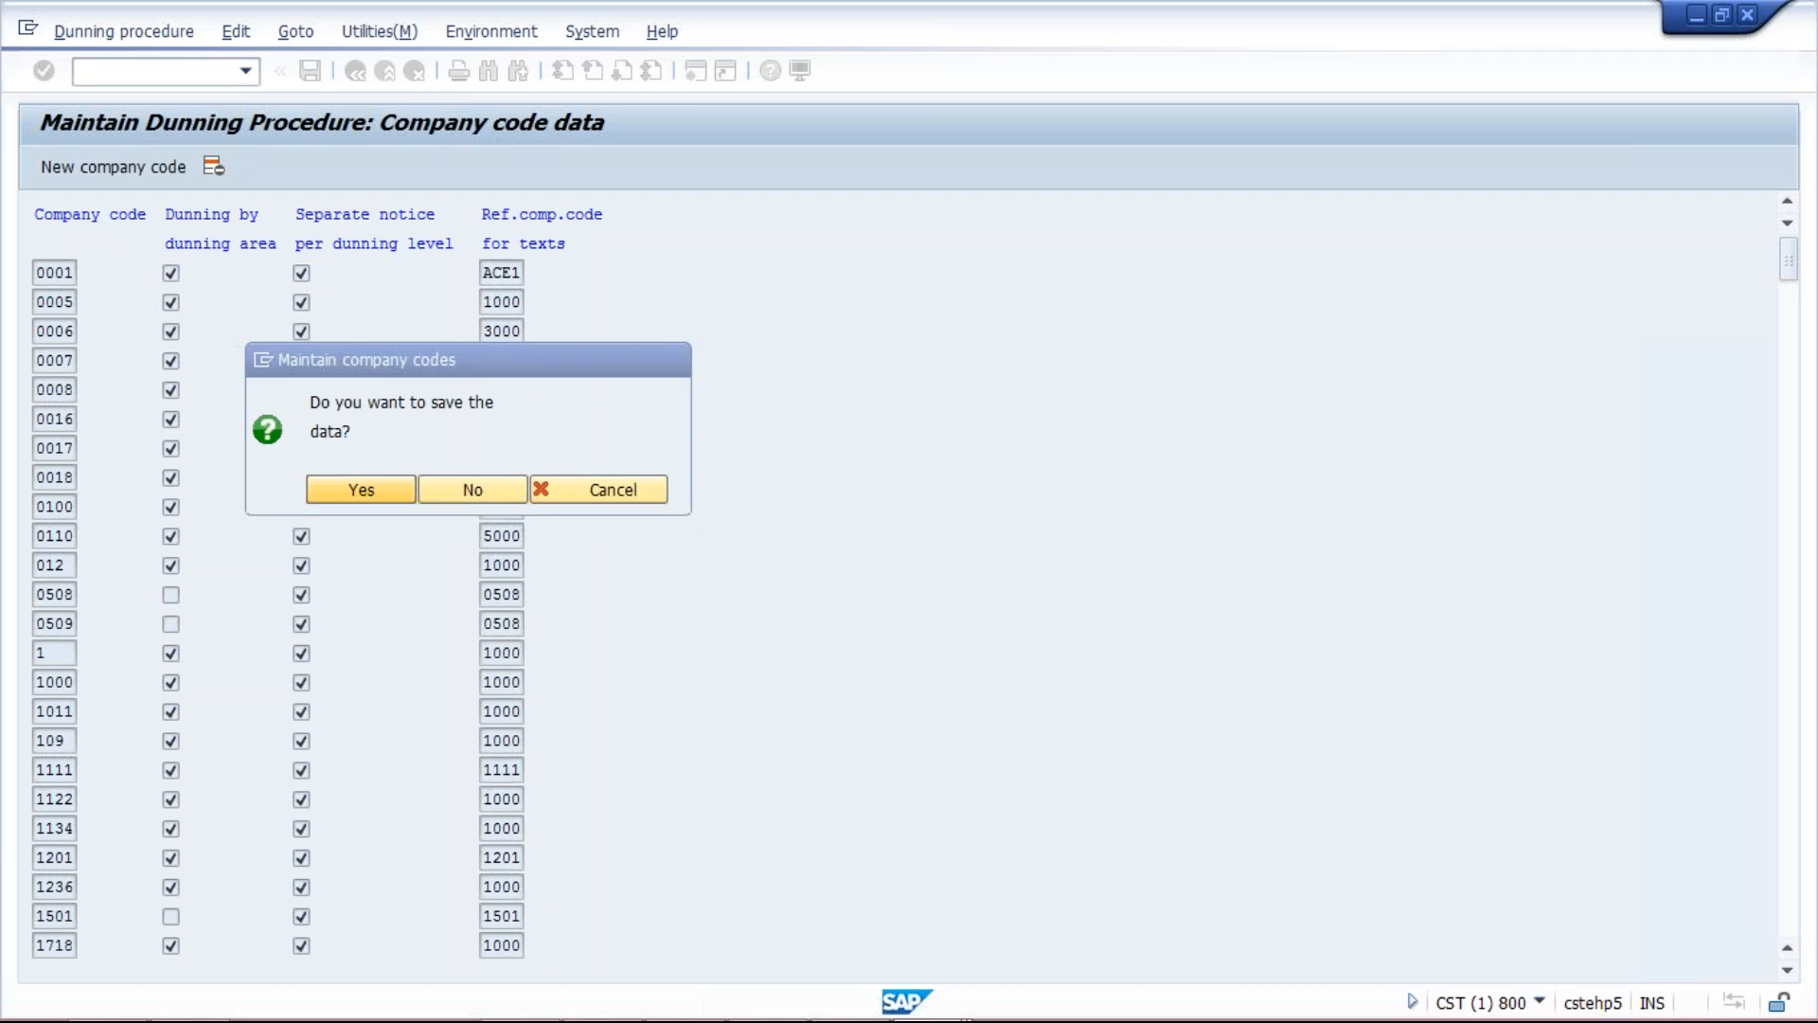
left_click(392, 421)
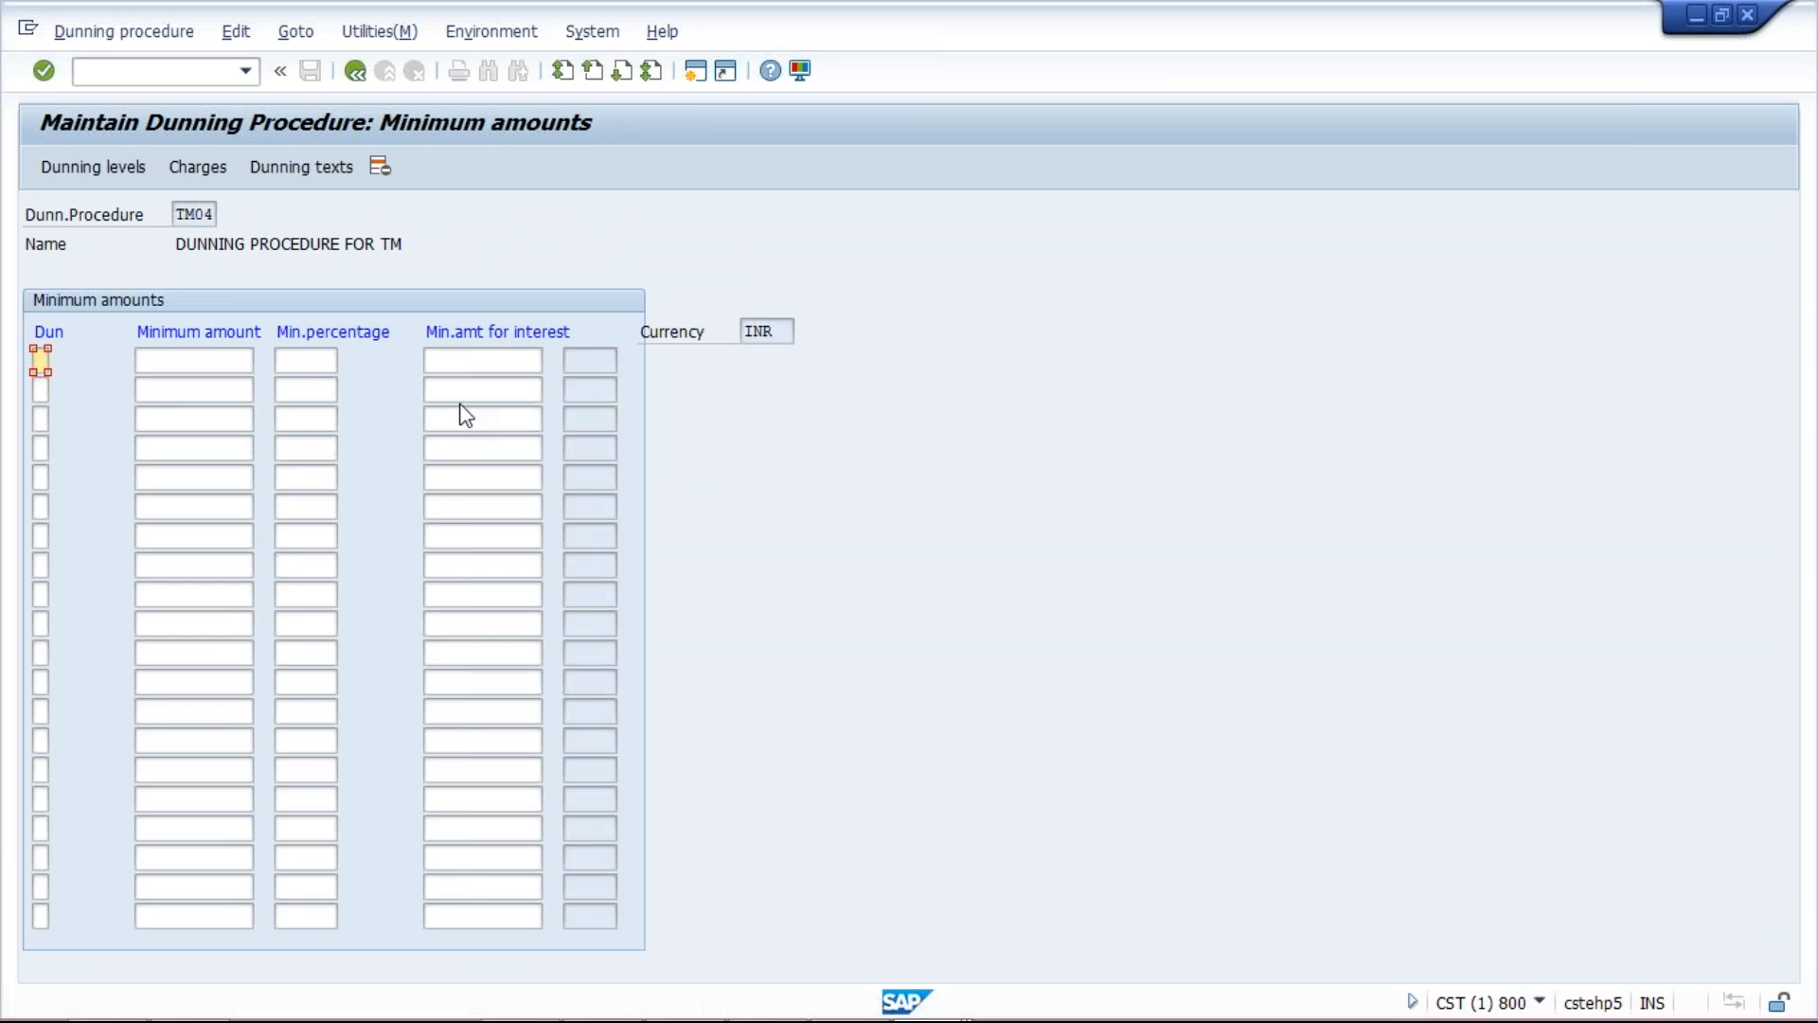
Open the dunning texts of procedure TM04 for company code TM04 and account type Customer
left_click(204, 363)
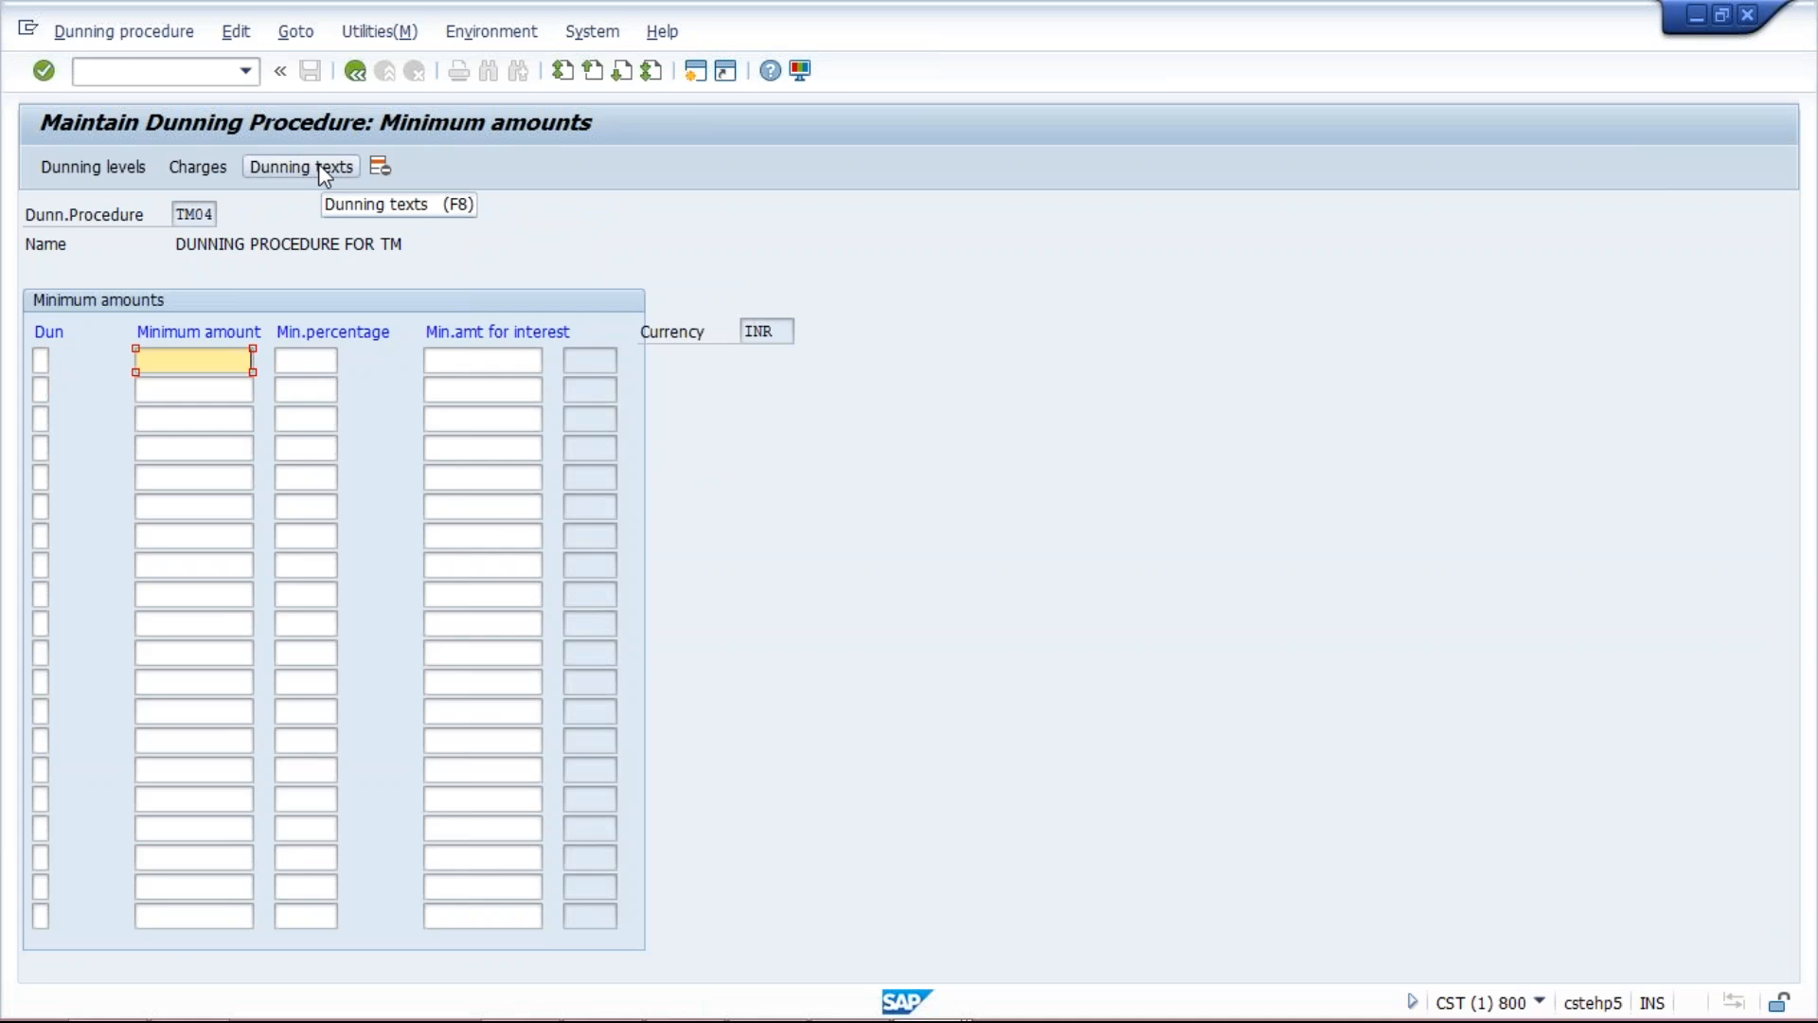
left_click(322, 169)
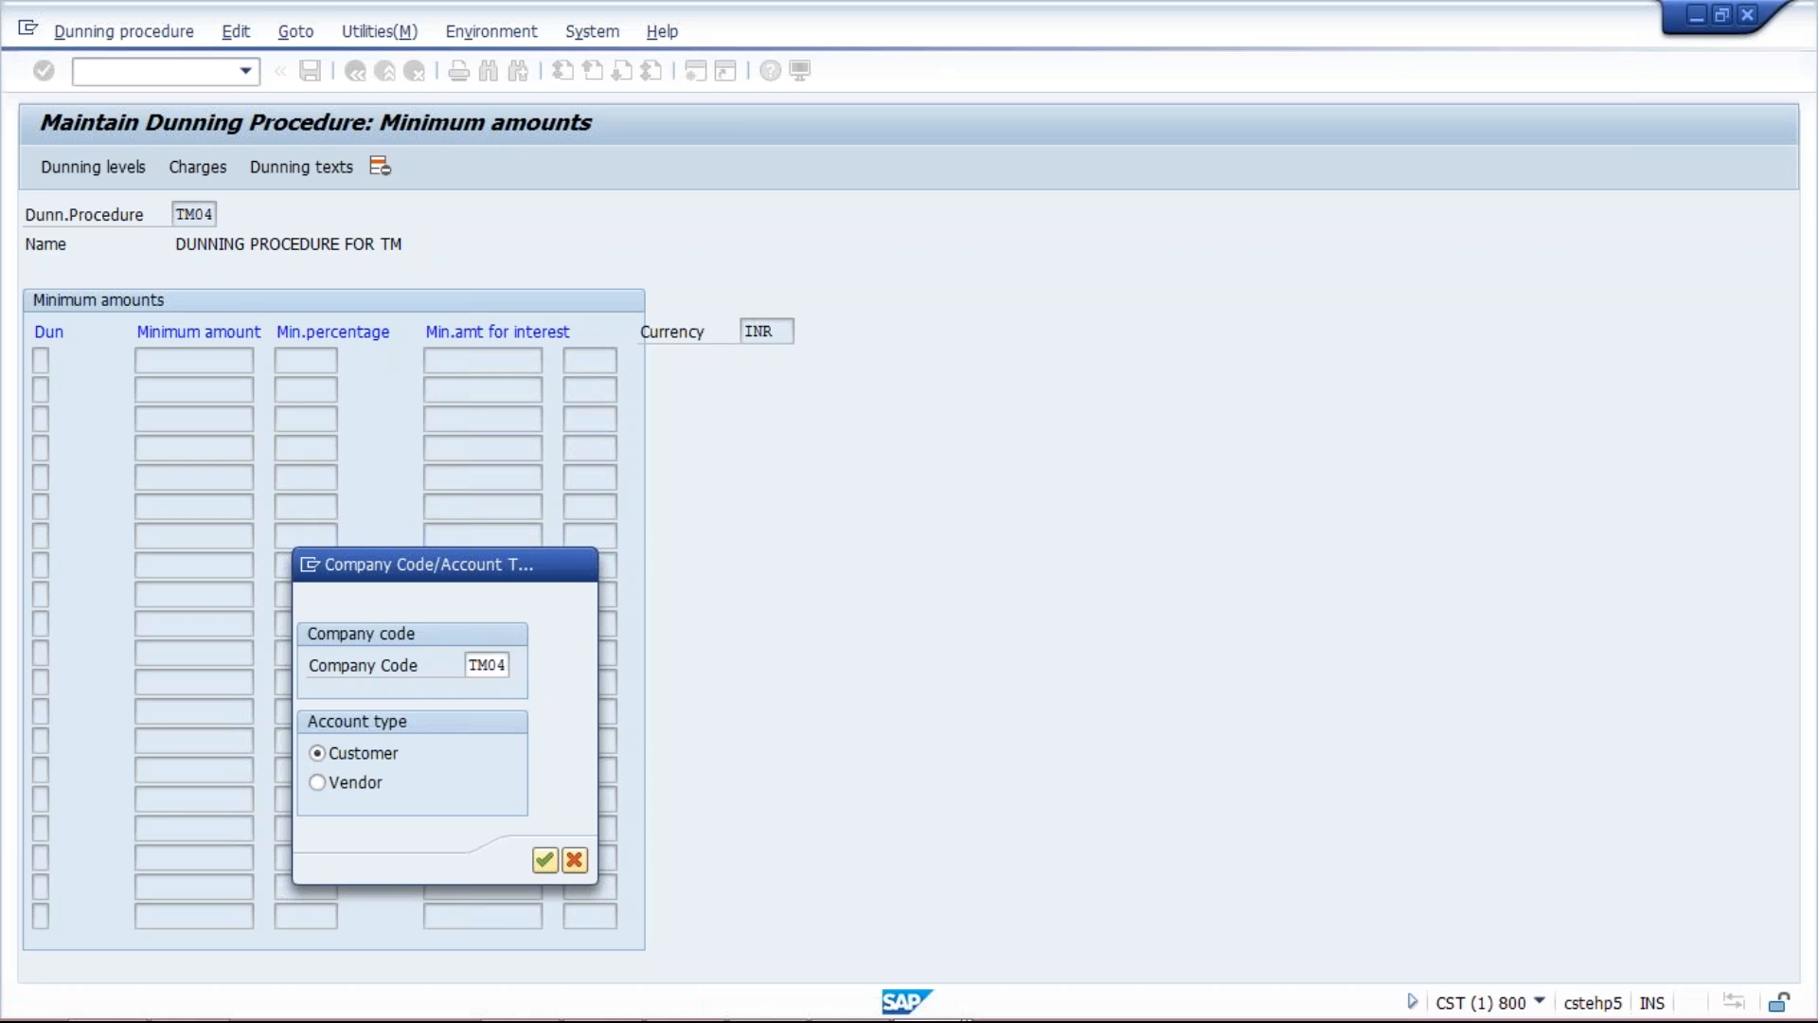
key("Return")
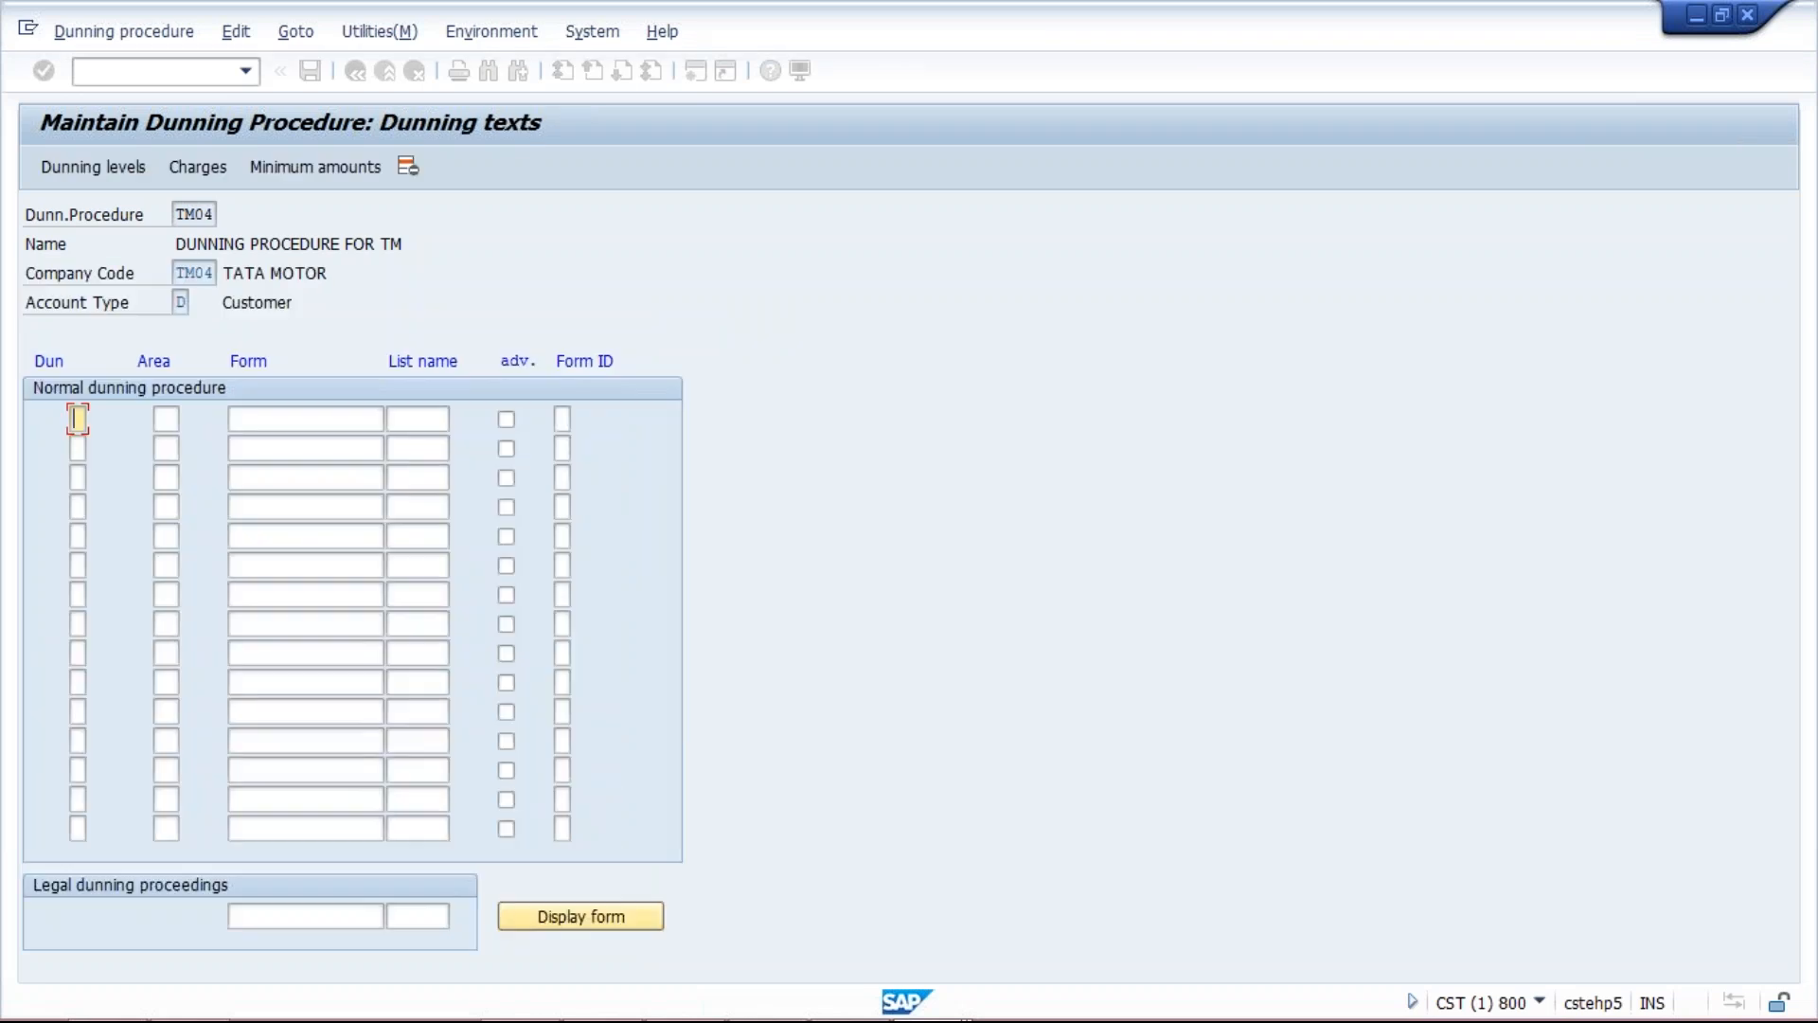
Enter dunning levels 1, 2, 3 and 4 in the first four rows of the normal dunning procedure
left_click(294, 419)
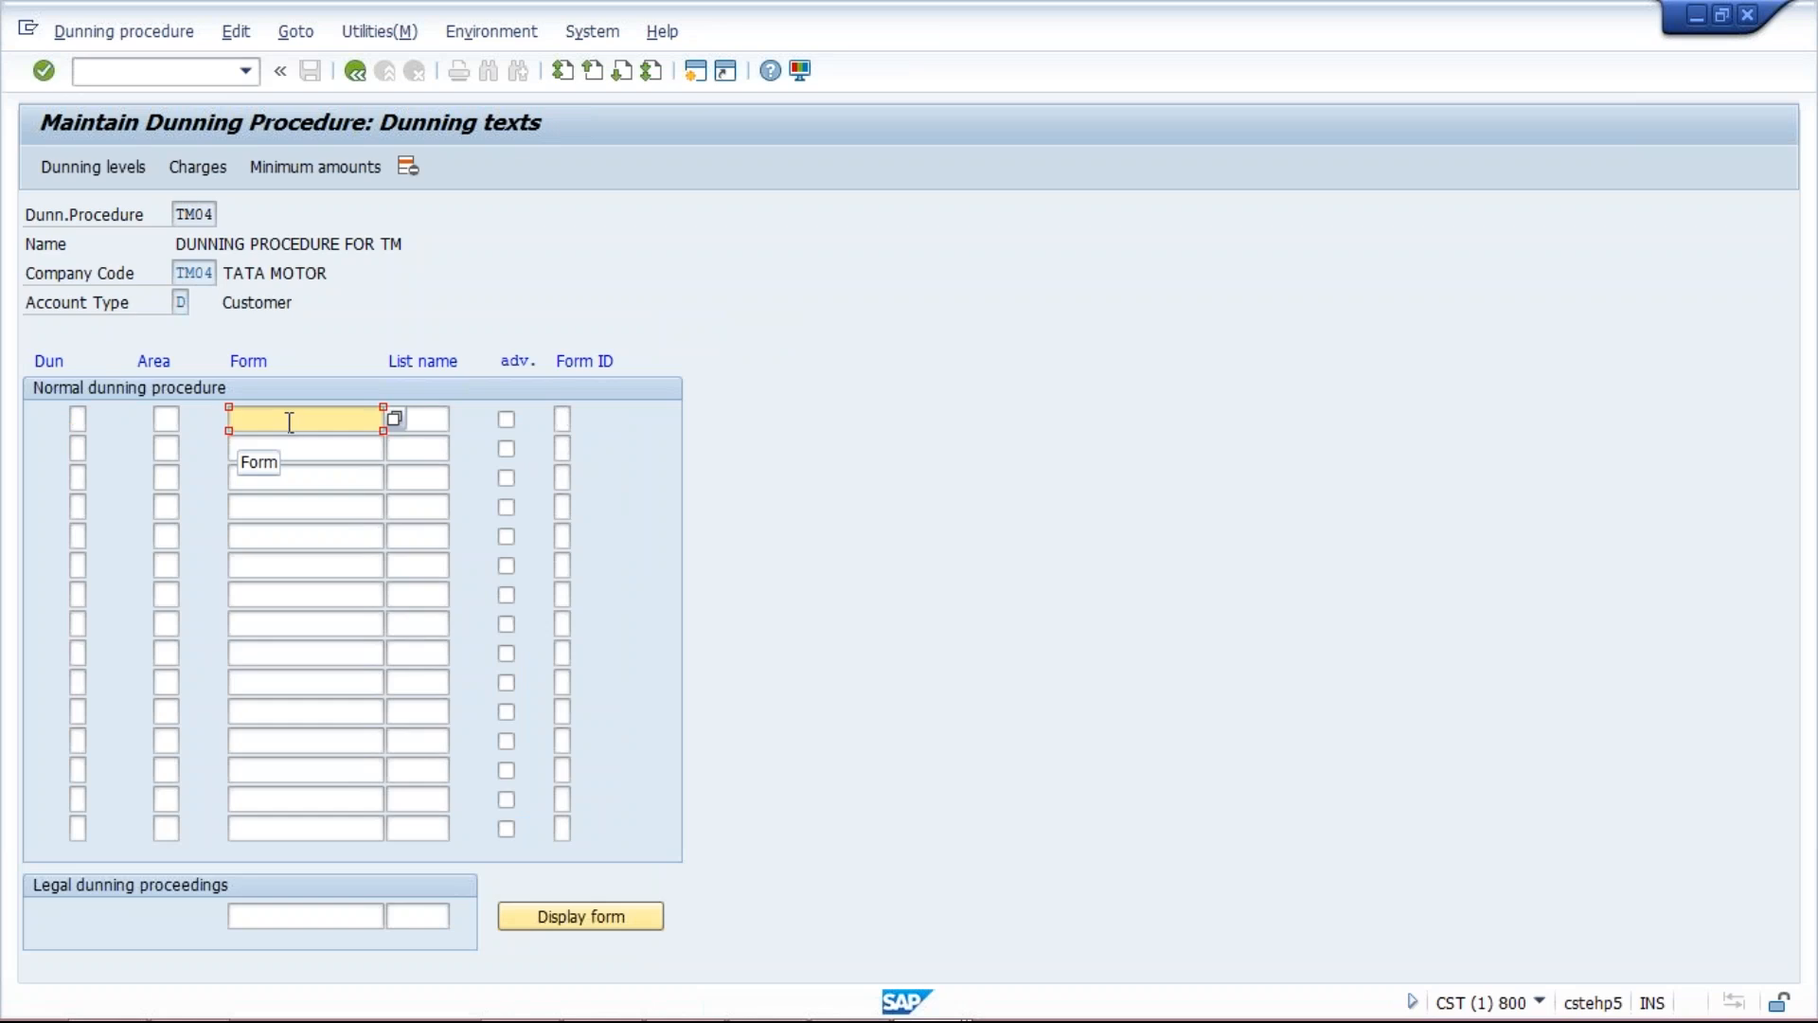
left_click(76, 423)
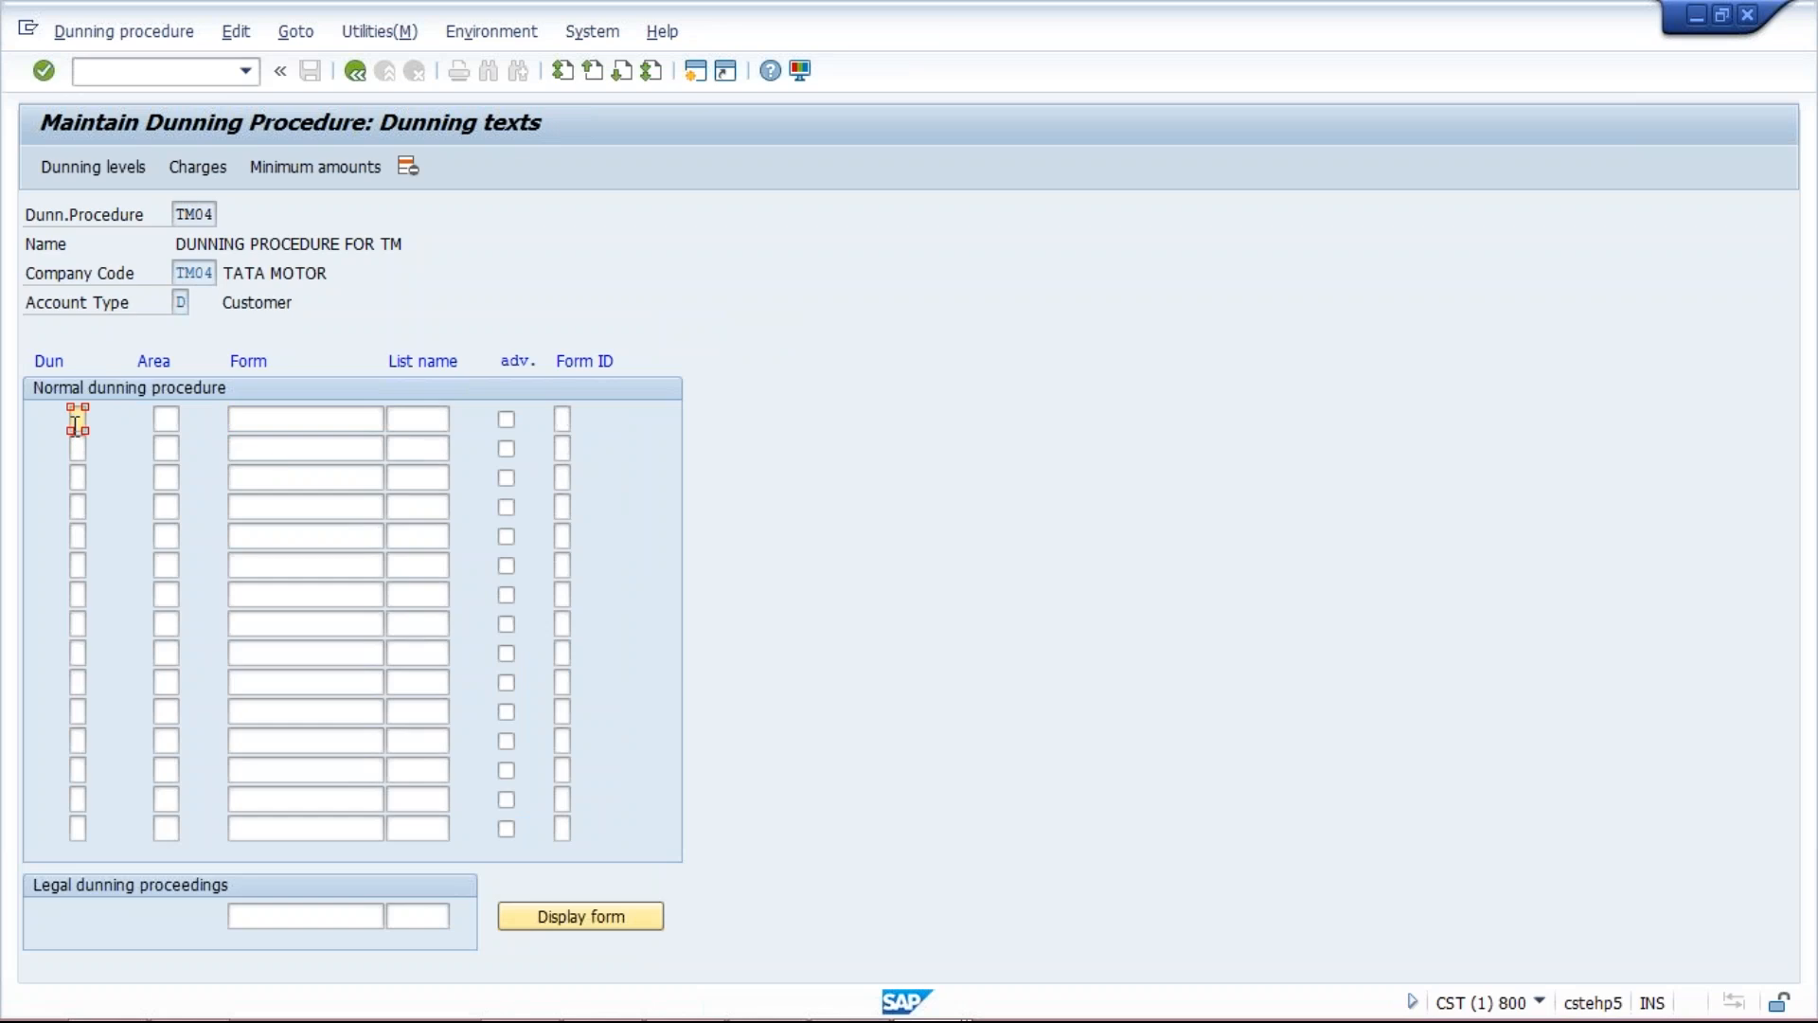
type("1")
key("Down")
type("2")
key("Down")
type("3")
key("Down")
type("4")
Assign the form F150_DUNN_01 to dunning level 1
left_click(277, 417)
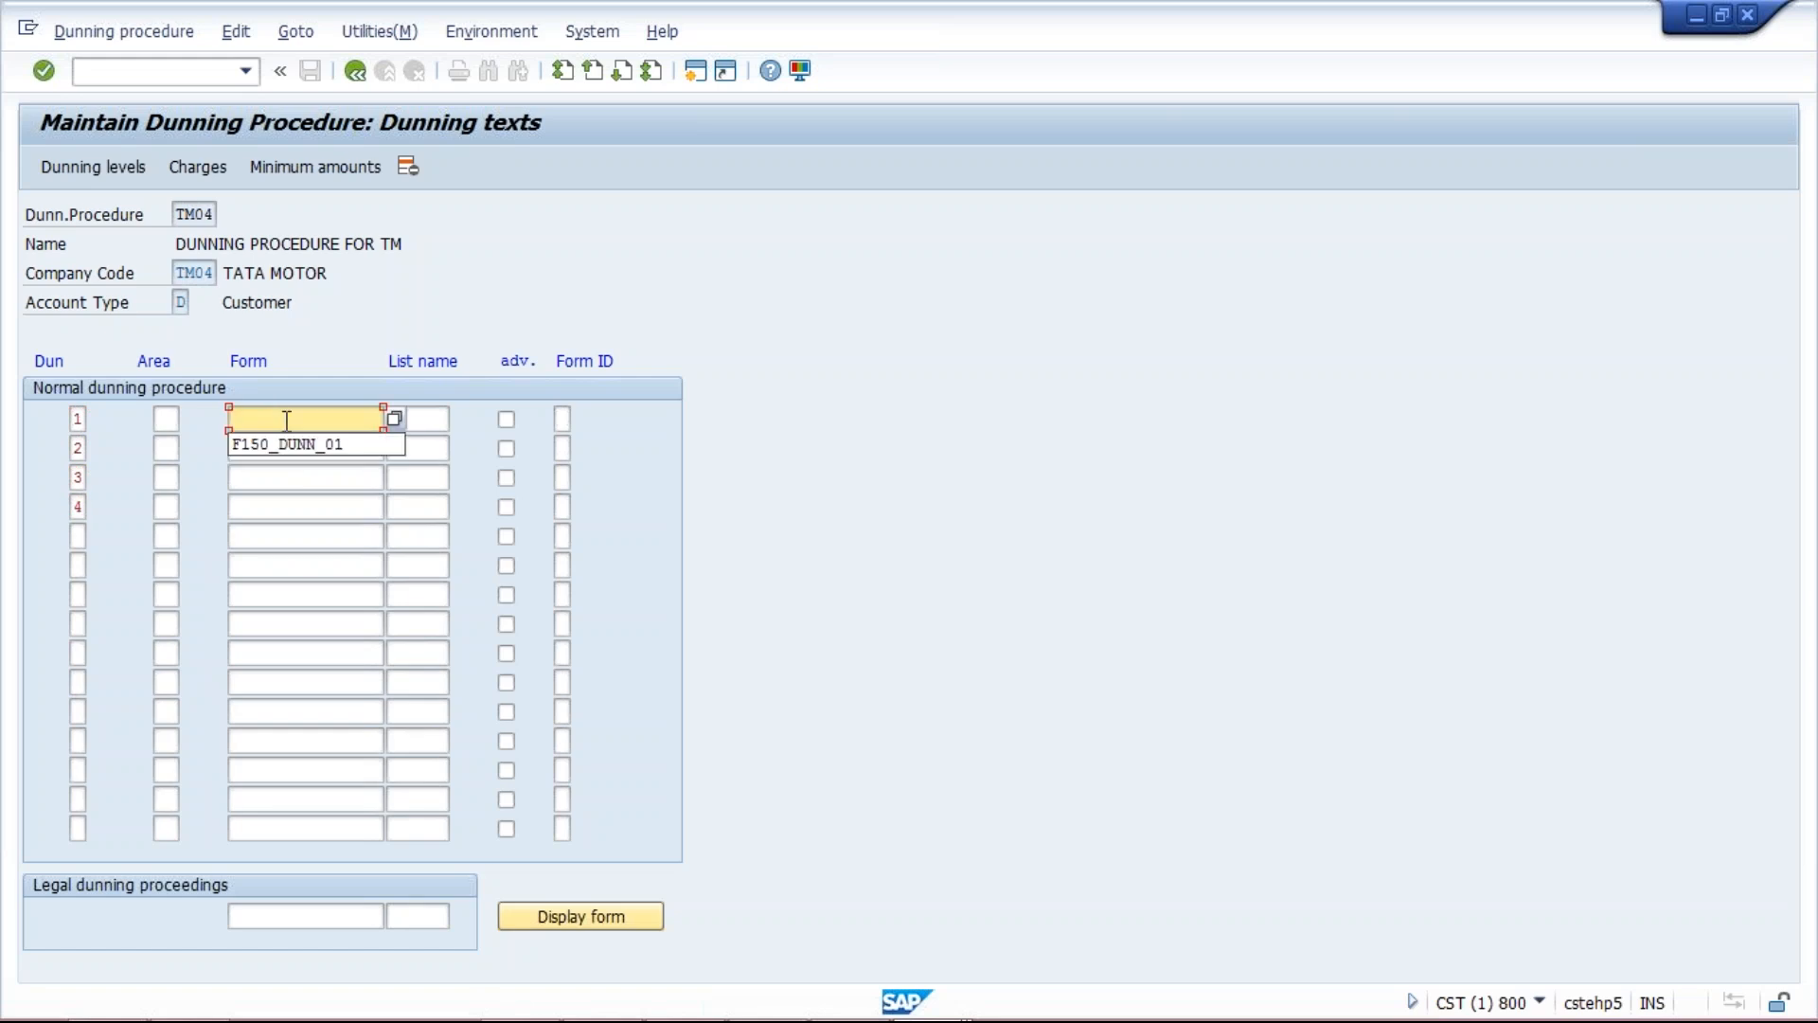
left_click(282, 418)
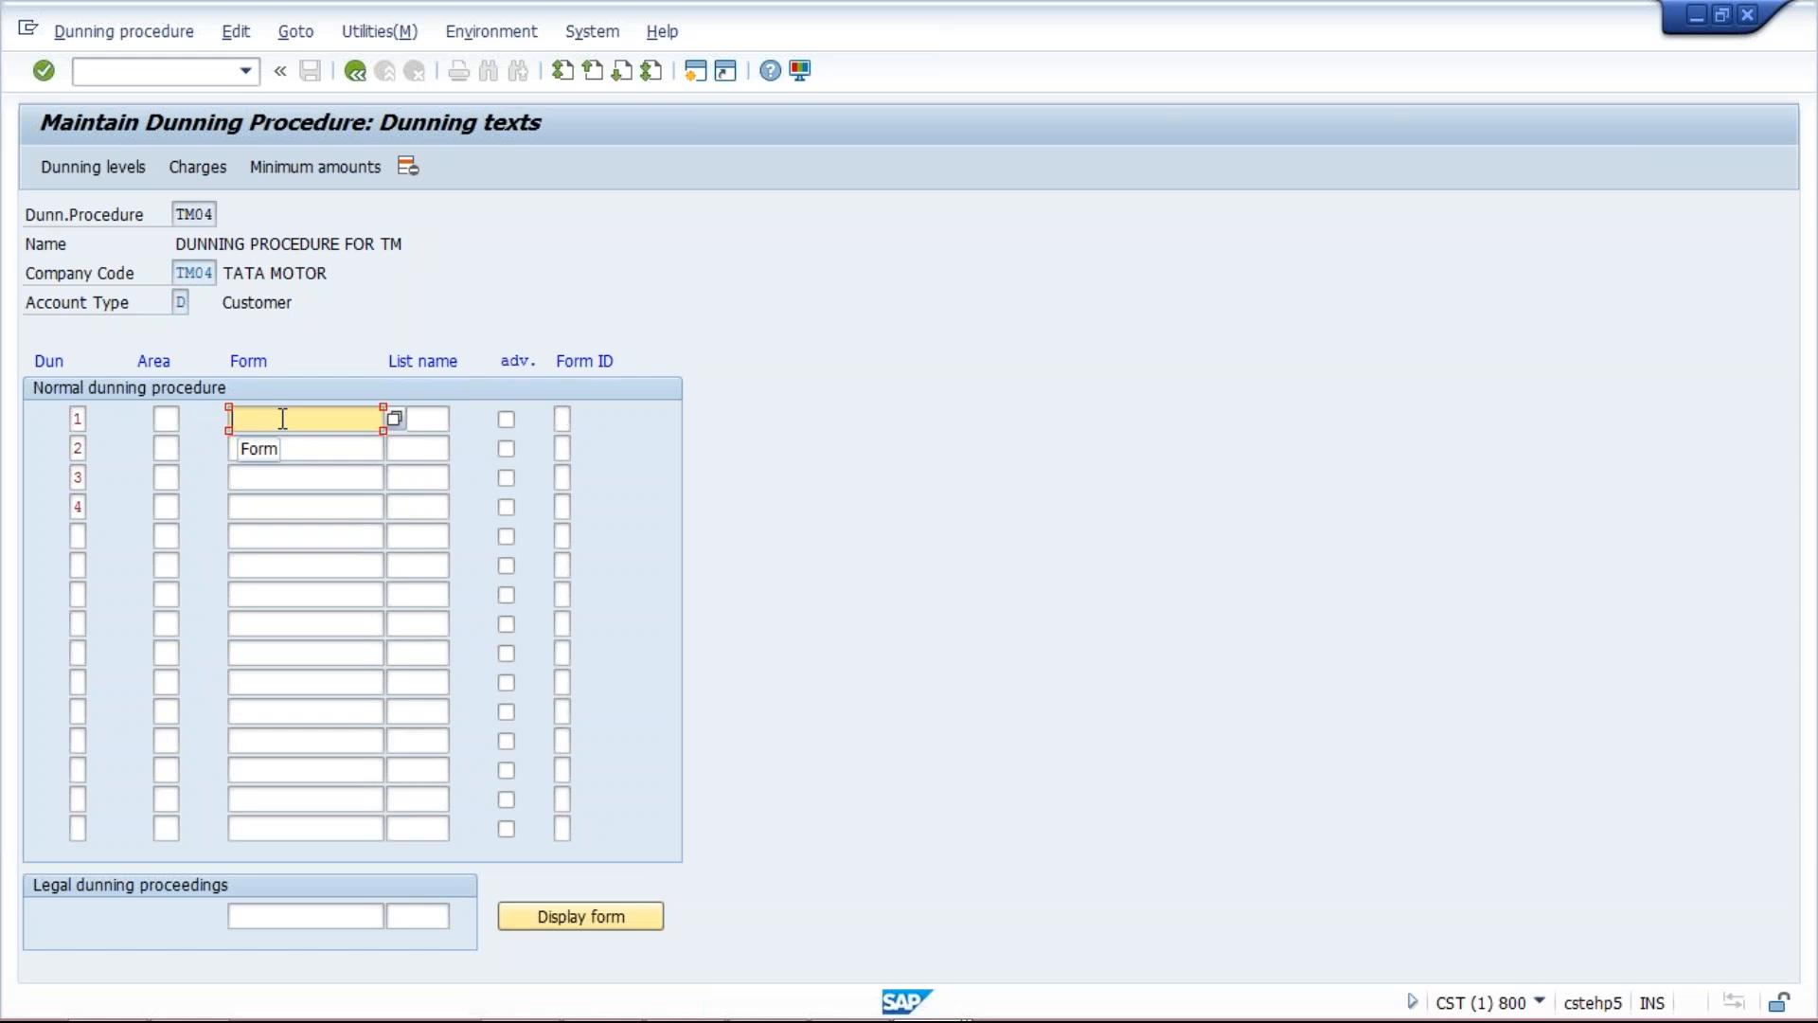
key("space")
key("Down")
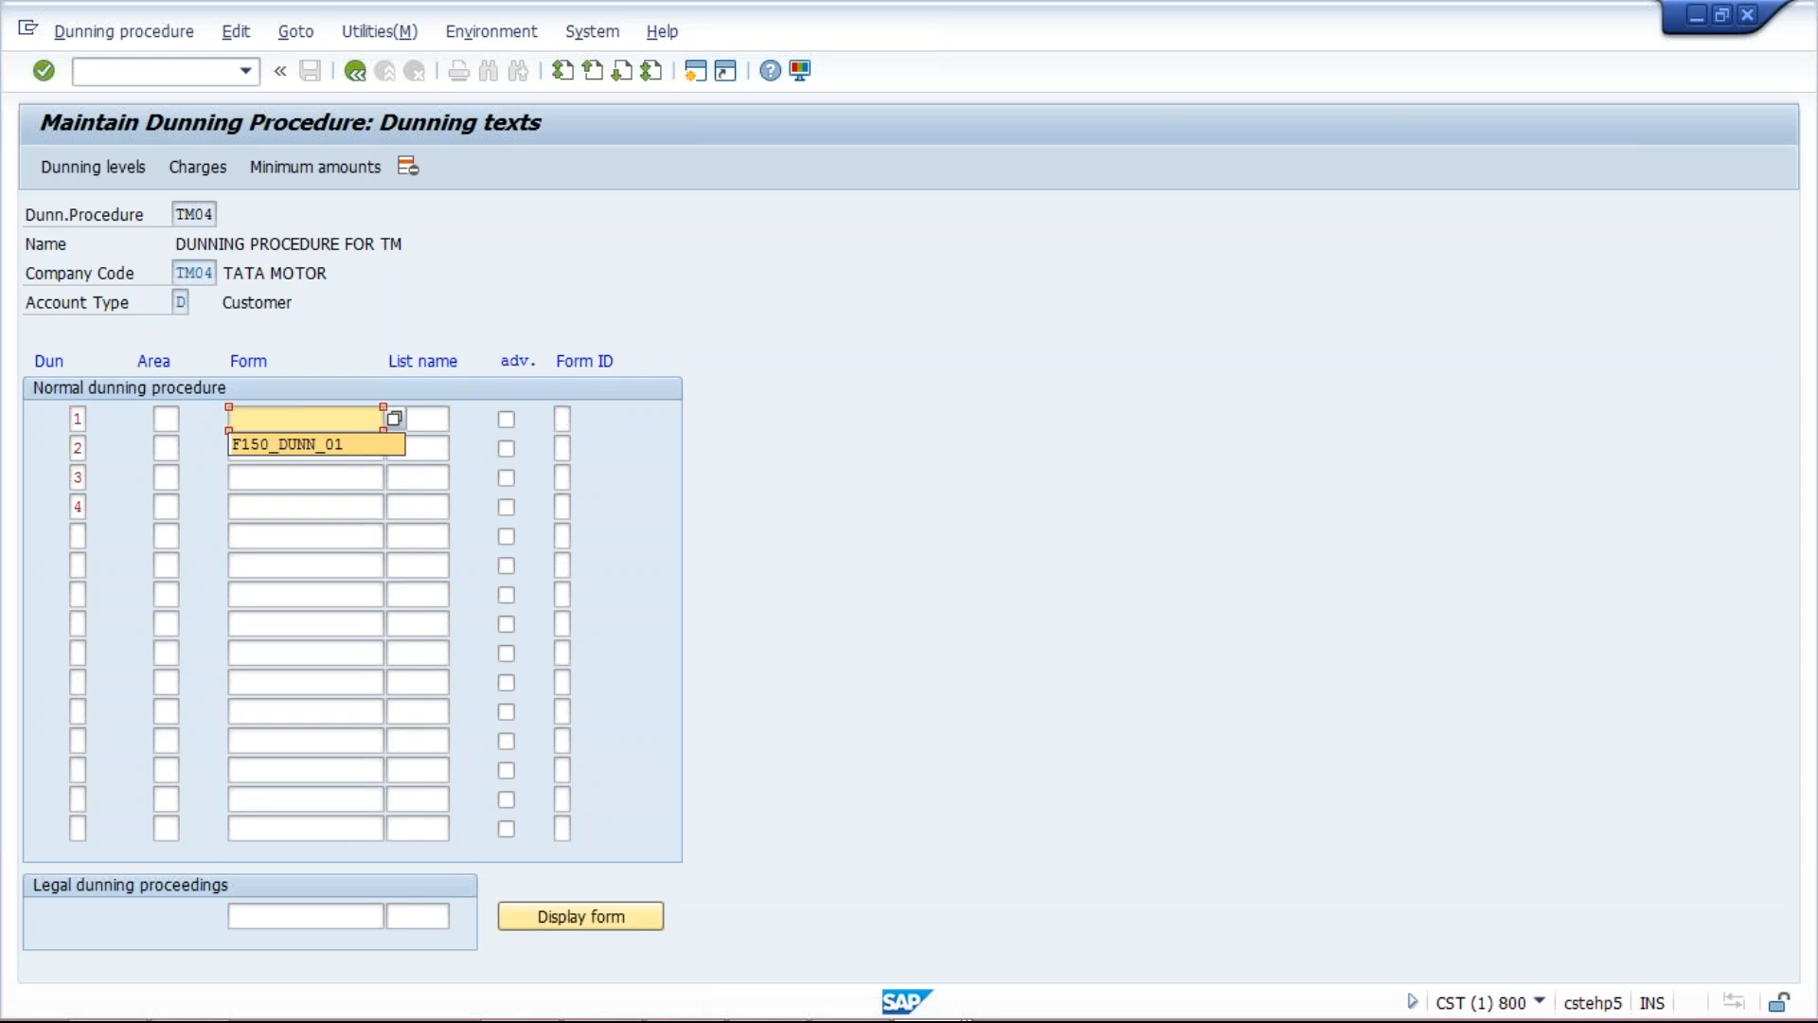
key("Return")
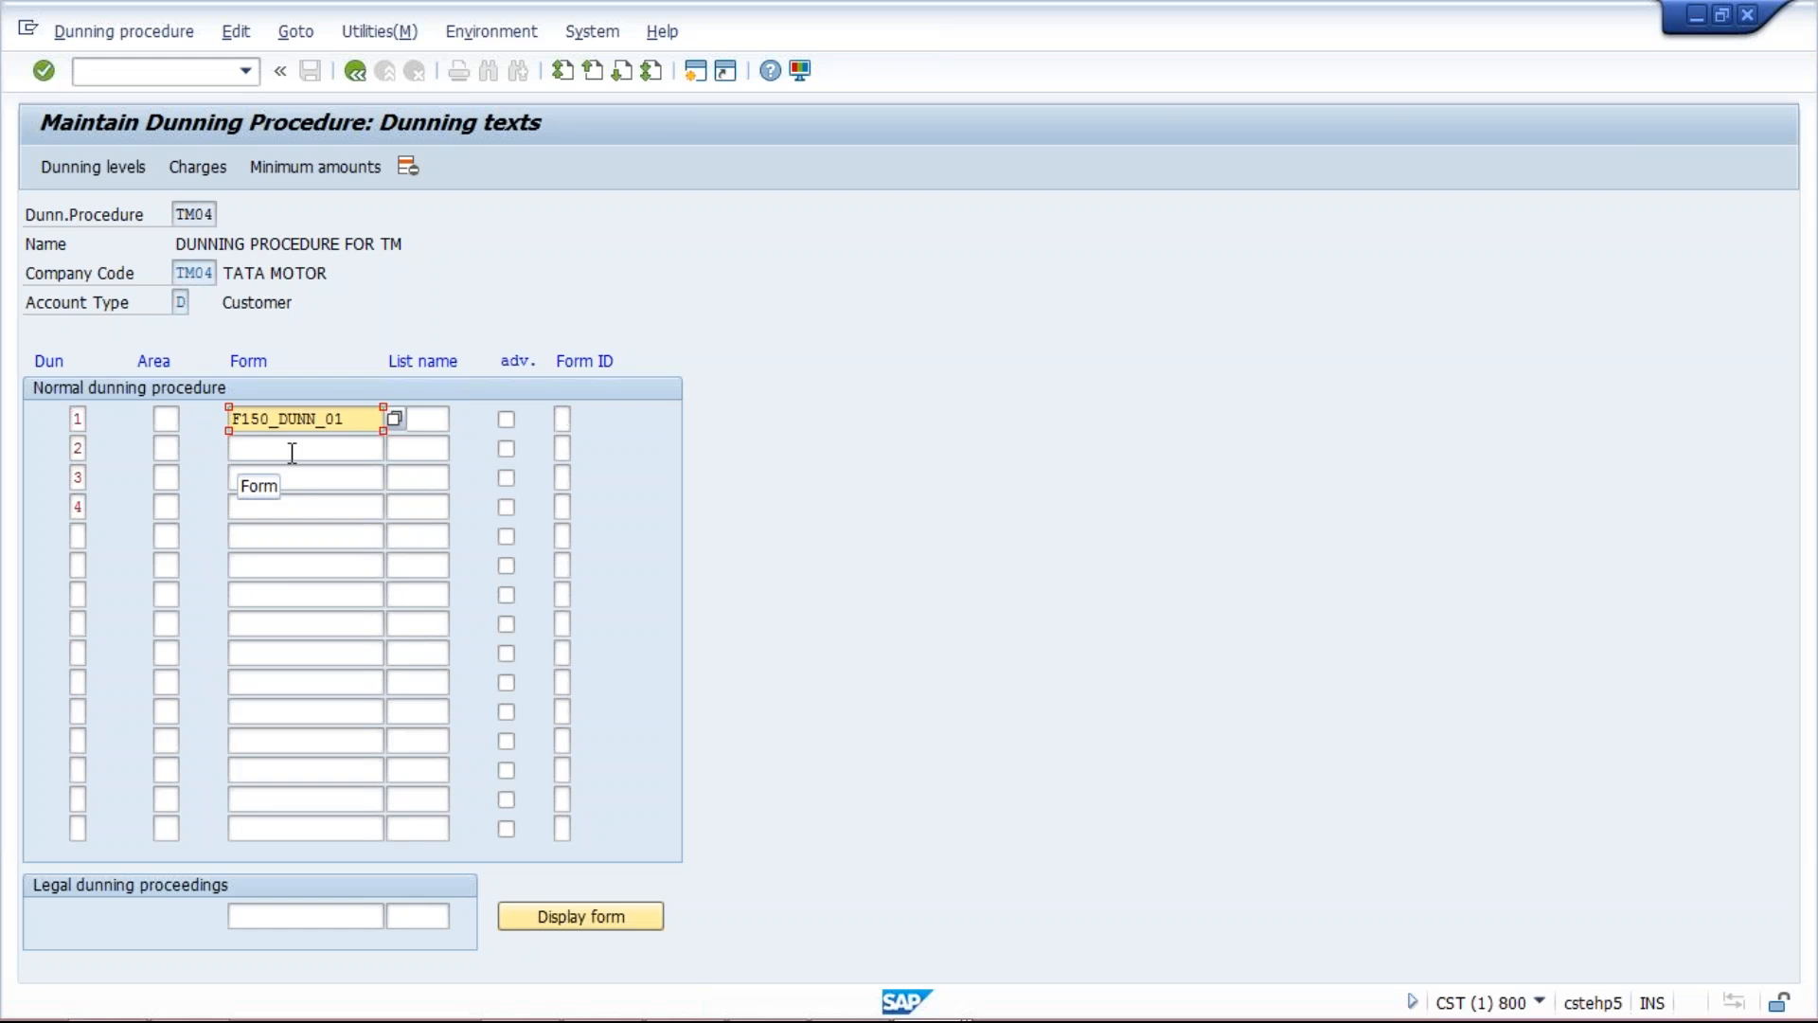
Copy the form name F150_DUNN_01 from dunning level 1 to levels 2, 3 and 4
left_click_drag(344, 418, 216, 435)
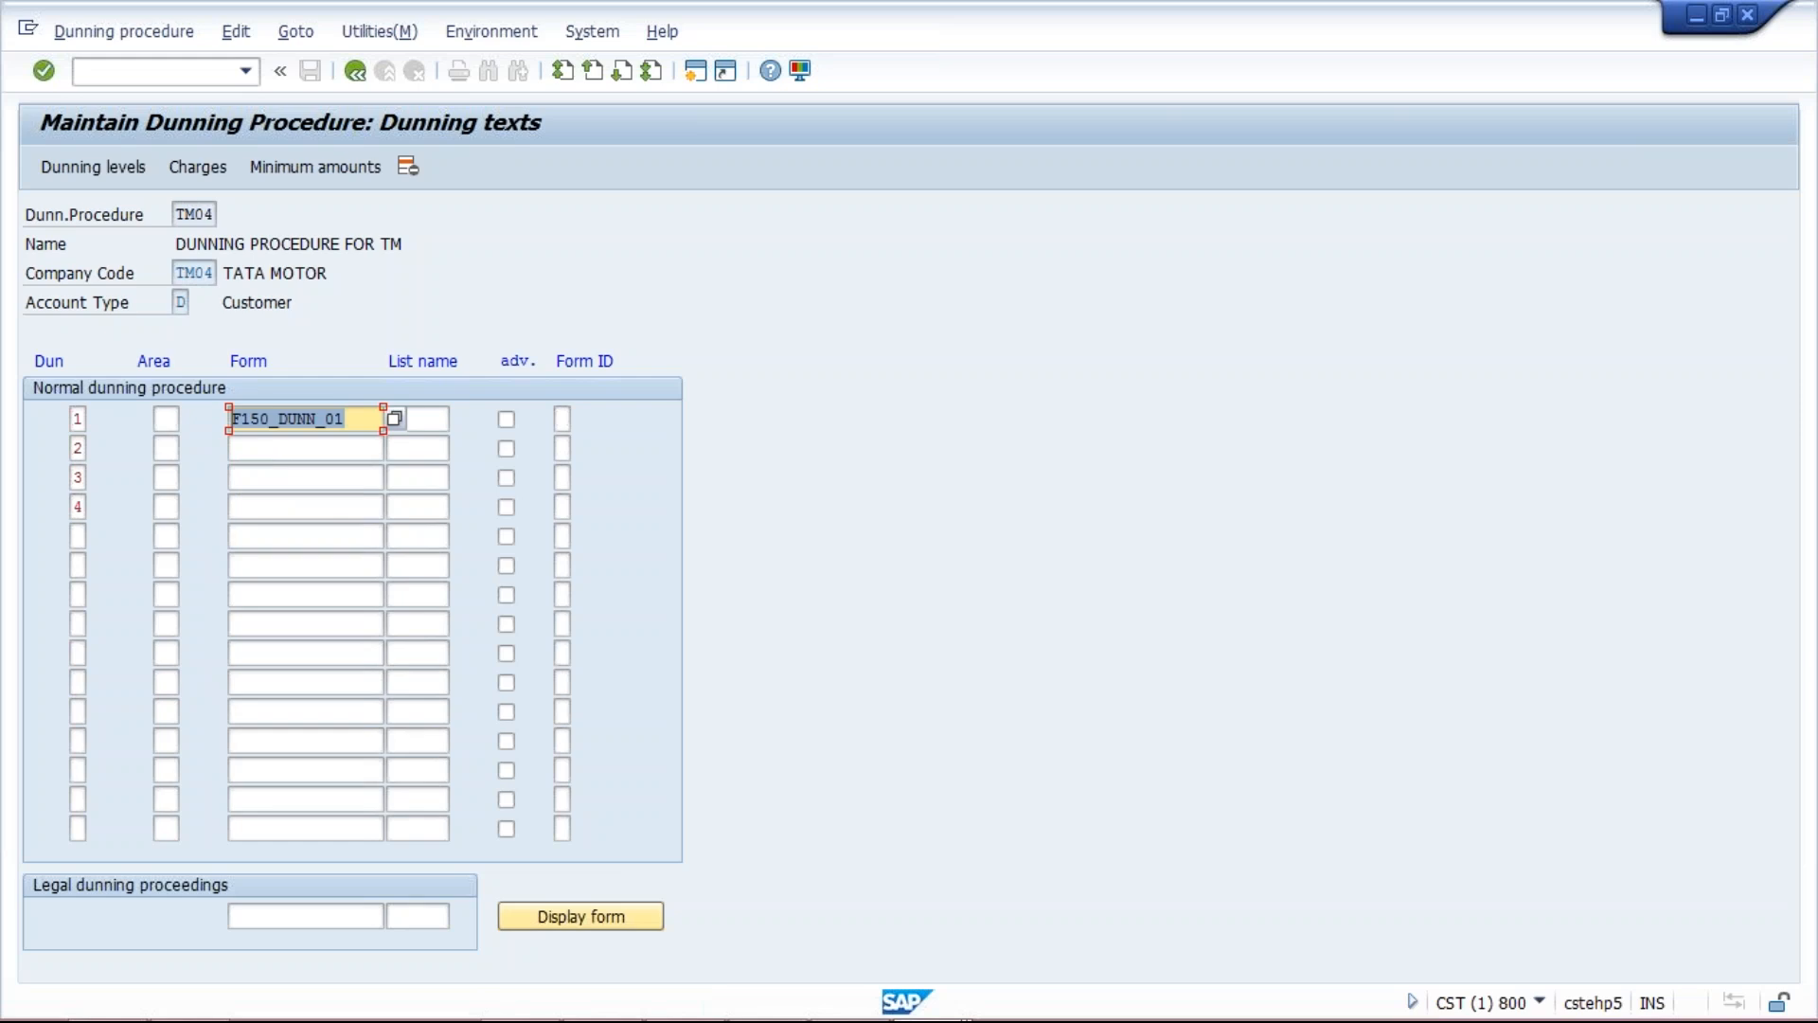
left_click(360, 413)
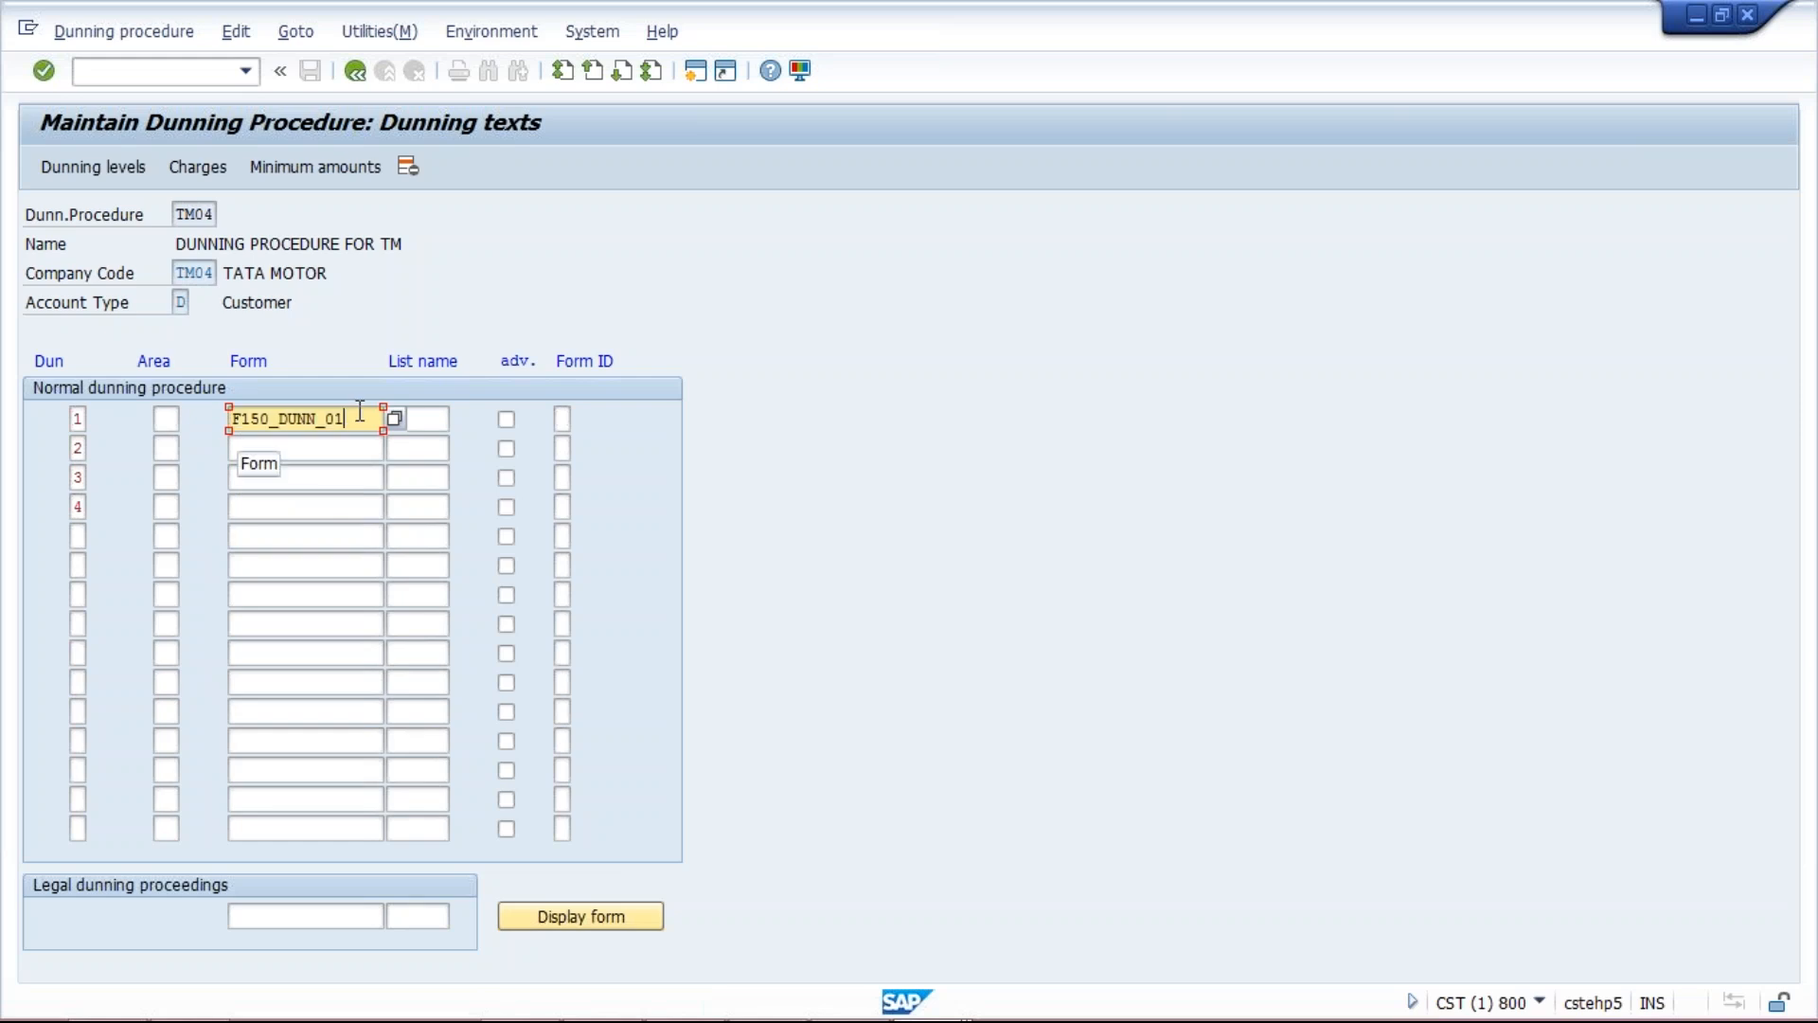
double_click(328, 418)
key("ctrl+c")
left_click(268, 447)
key("ctrl+v")
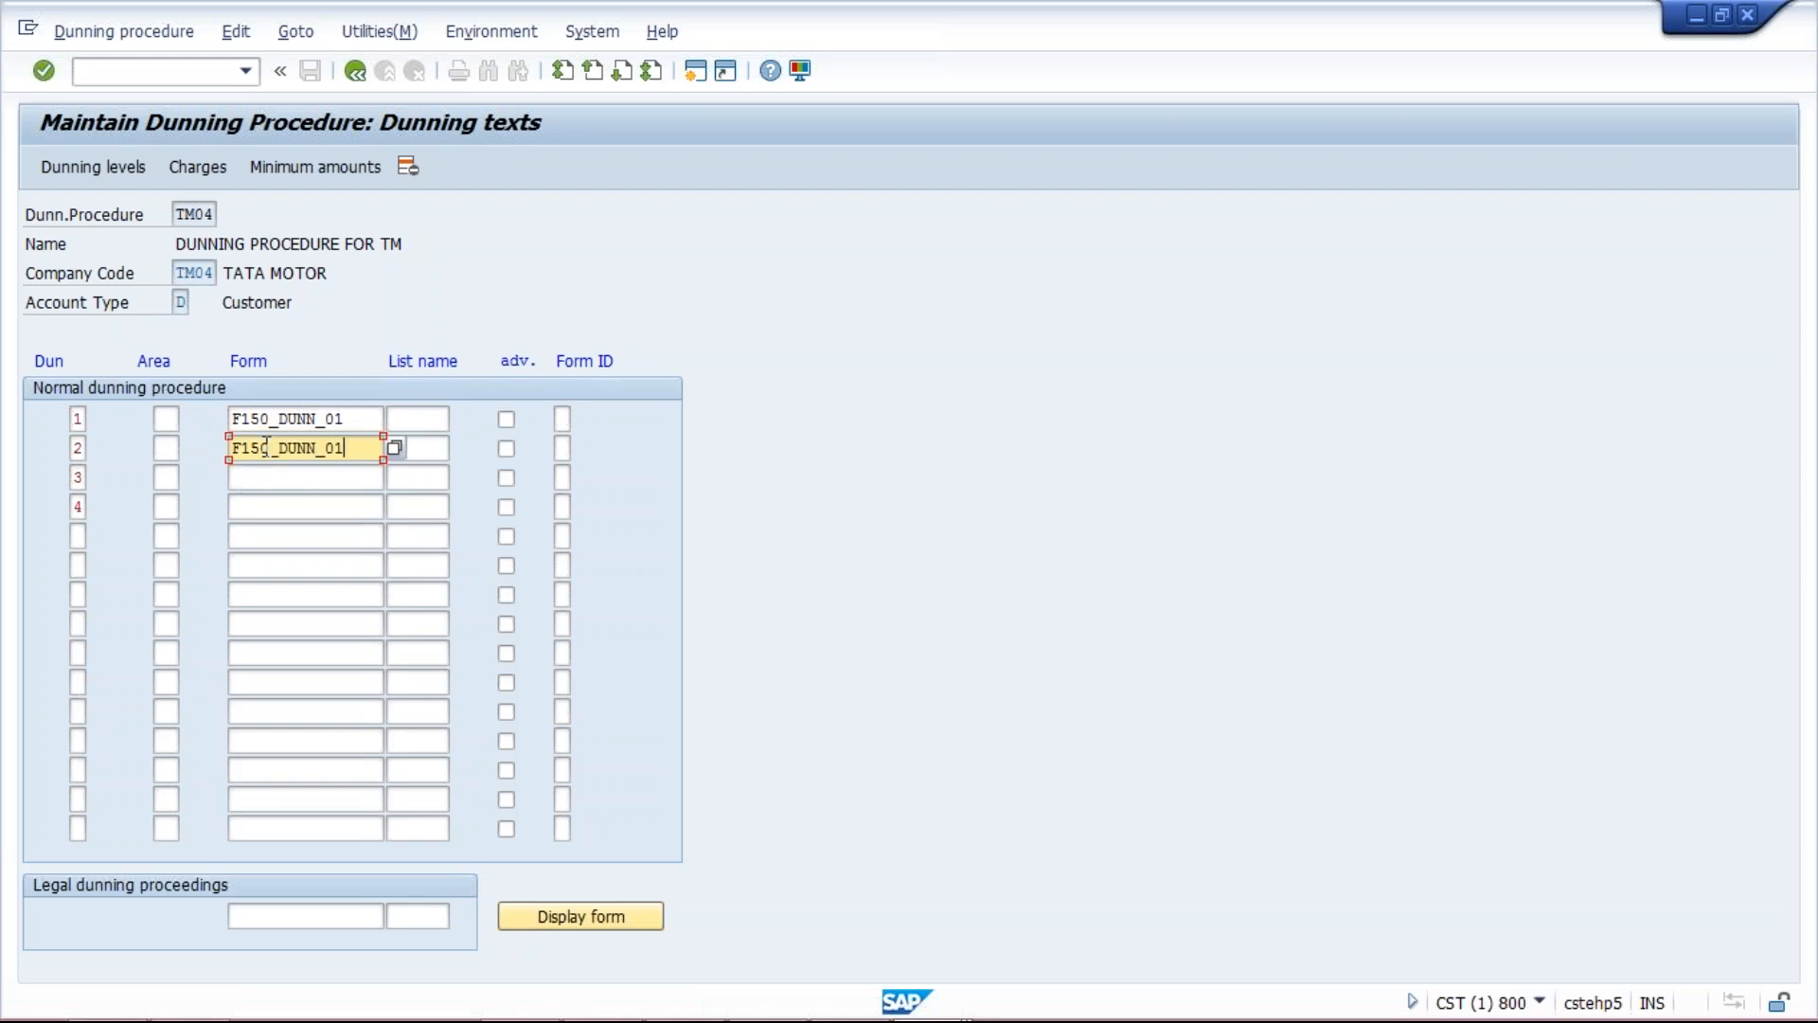
left_click(270, 476)
key("ctrl+v")
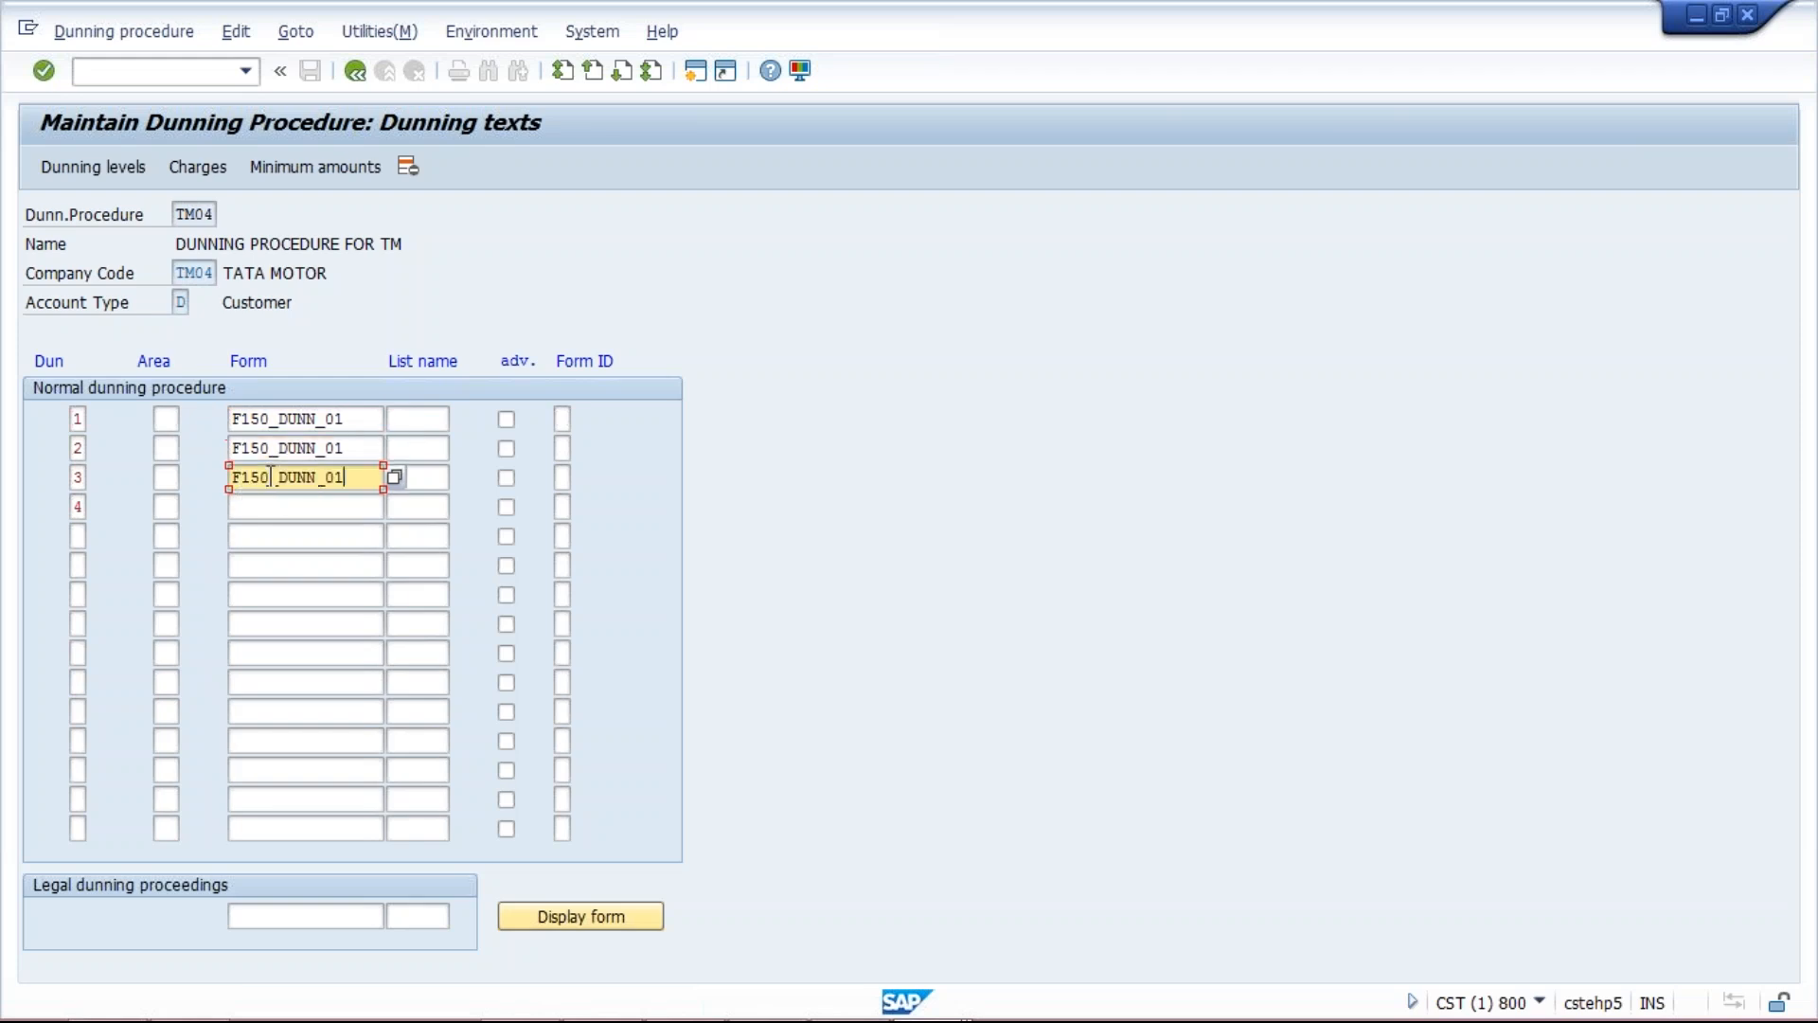
left_click(264, 507)
key("ctrl+v")
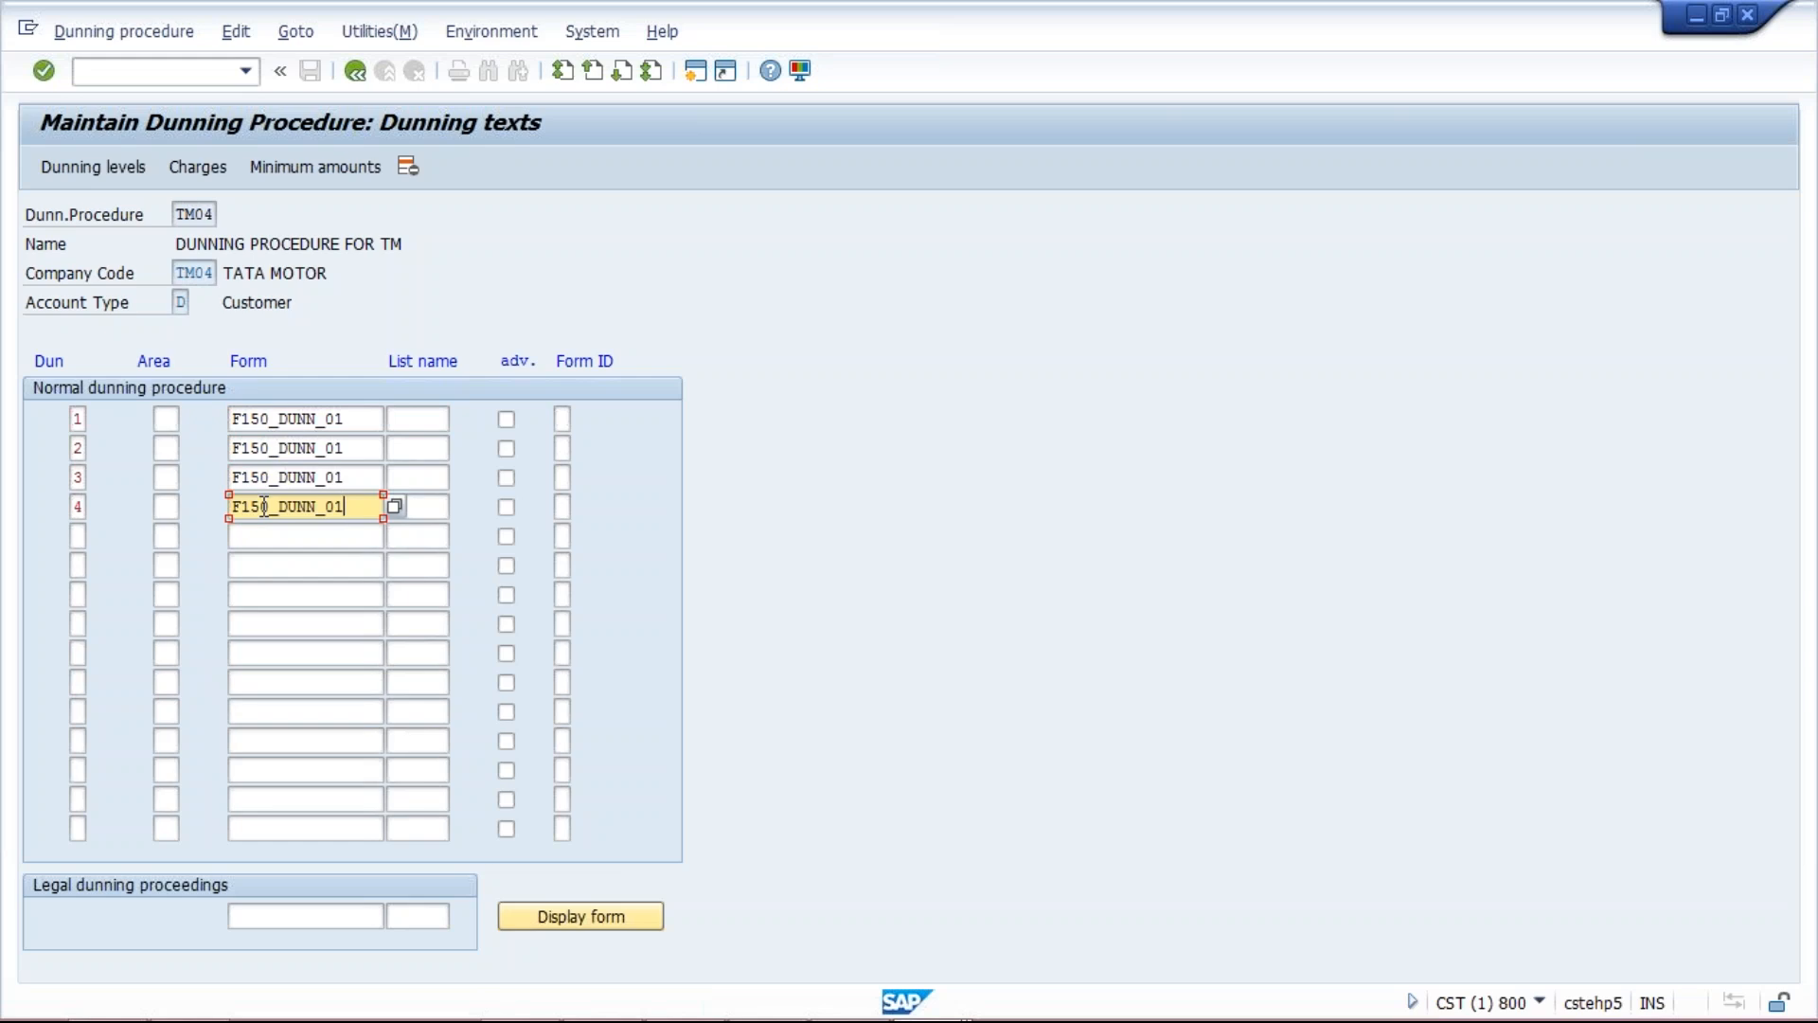
Review the forms assigned to dunning levels 1 to 4
left_click(364, 418)
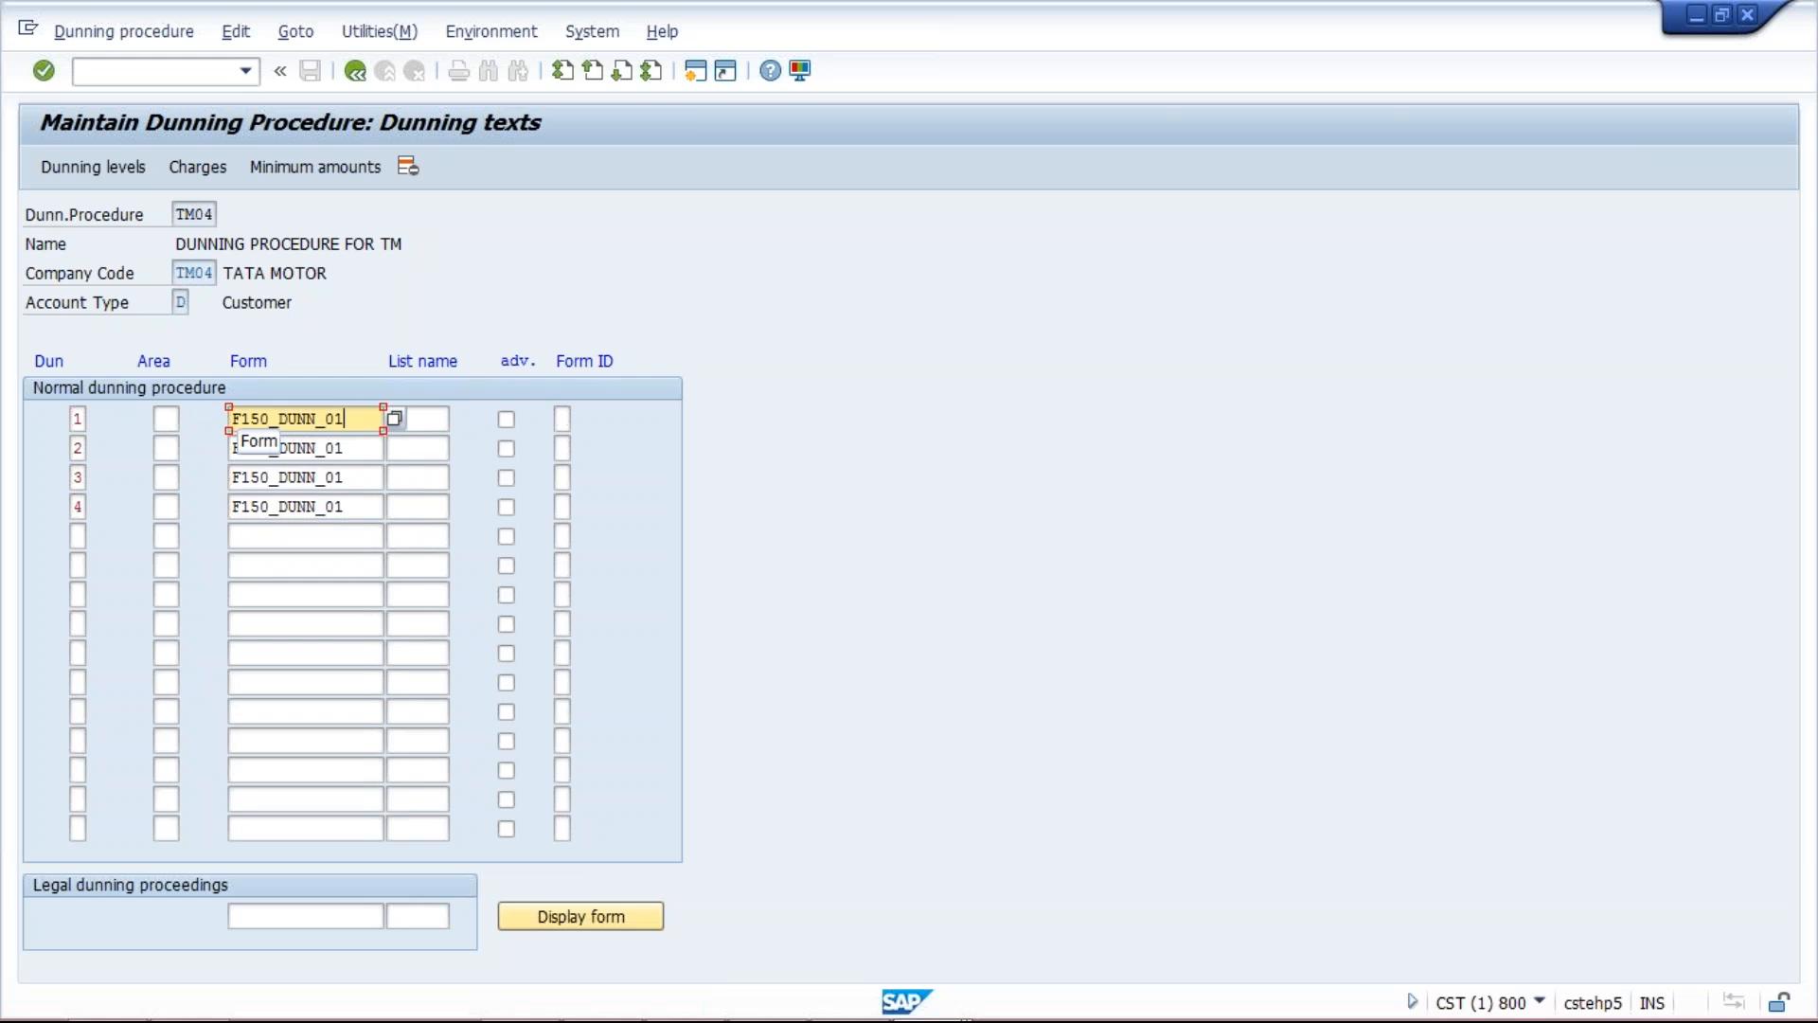
left_click(360, 447)
left_click(361, 478)
left_click(362, 510)
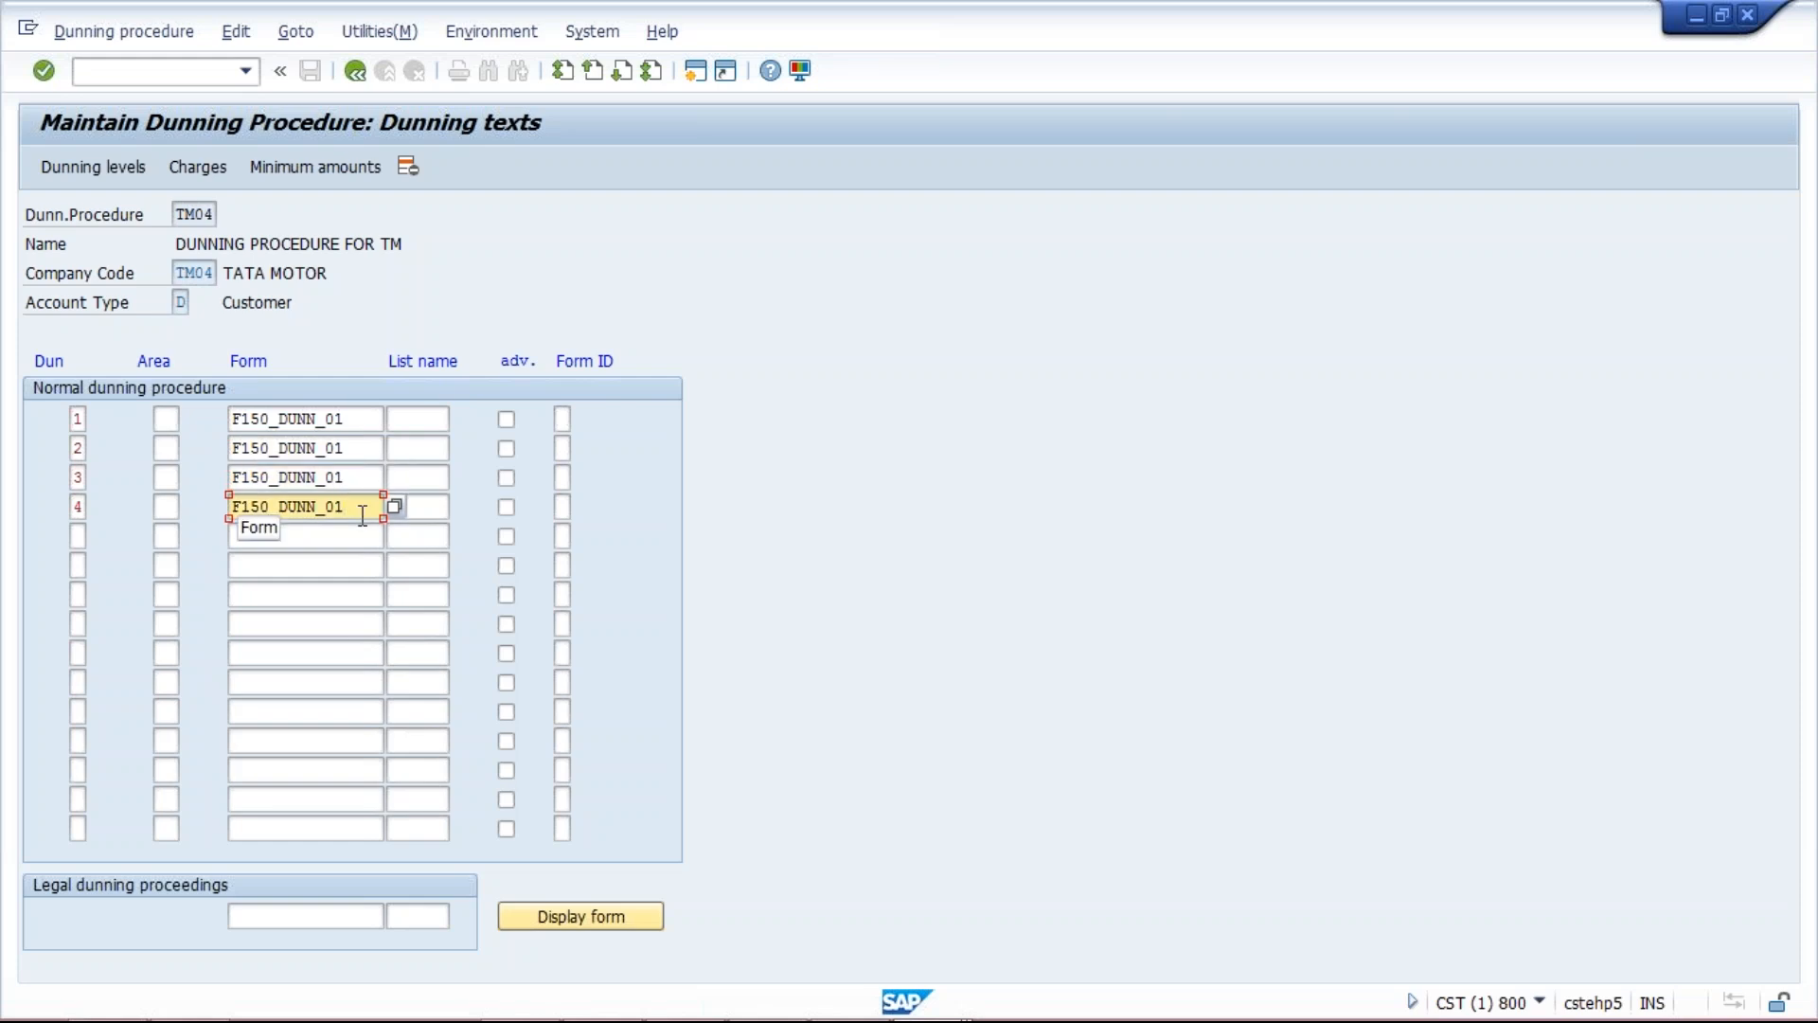
left_click(239, 421)
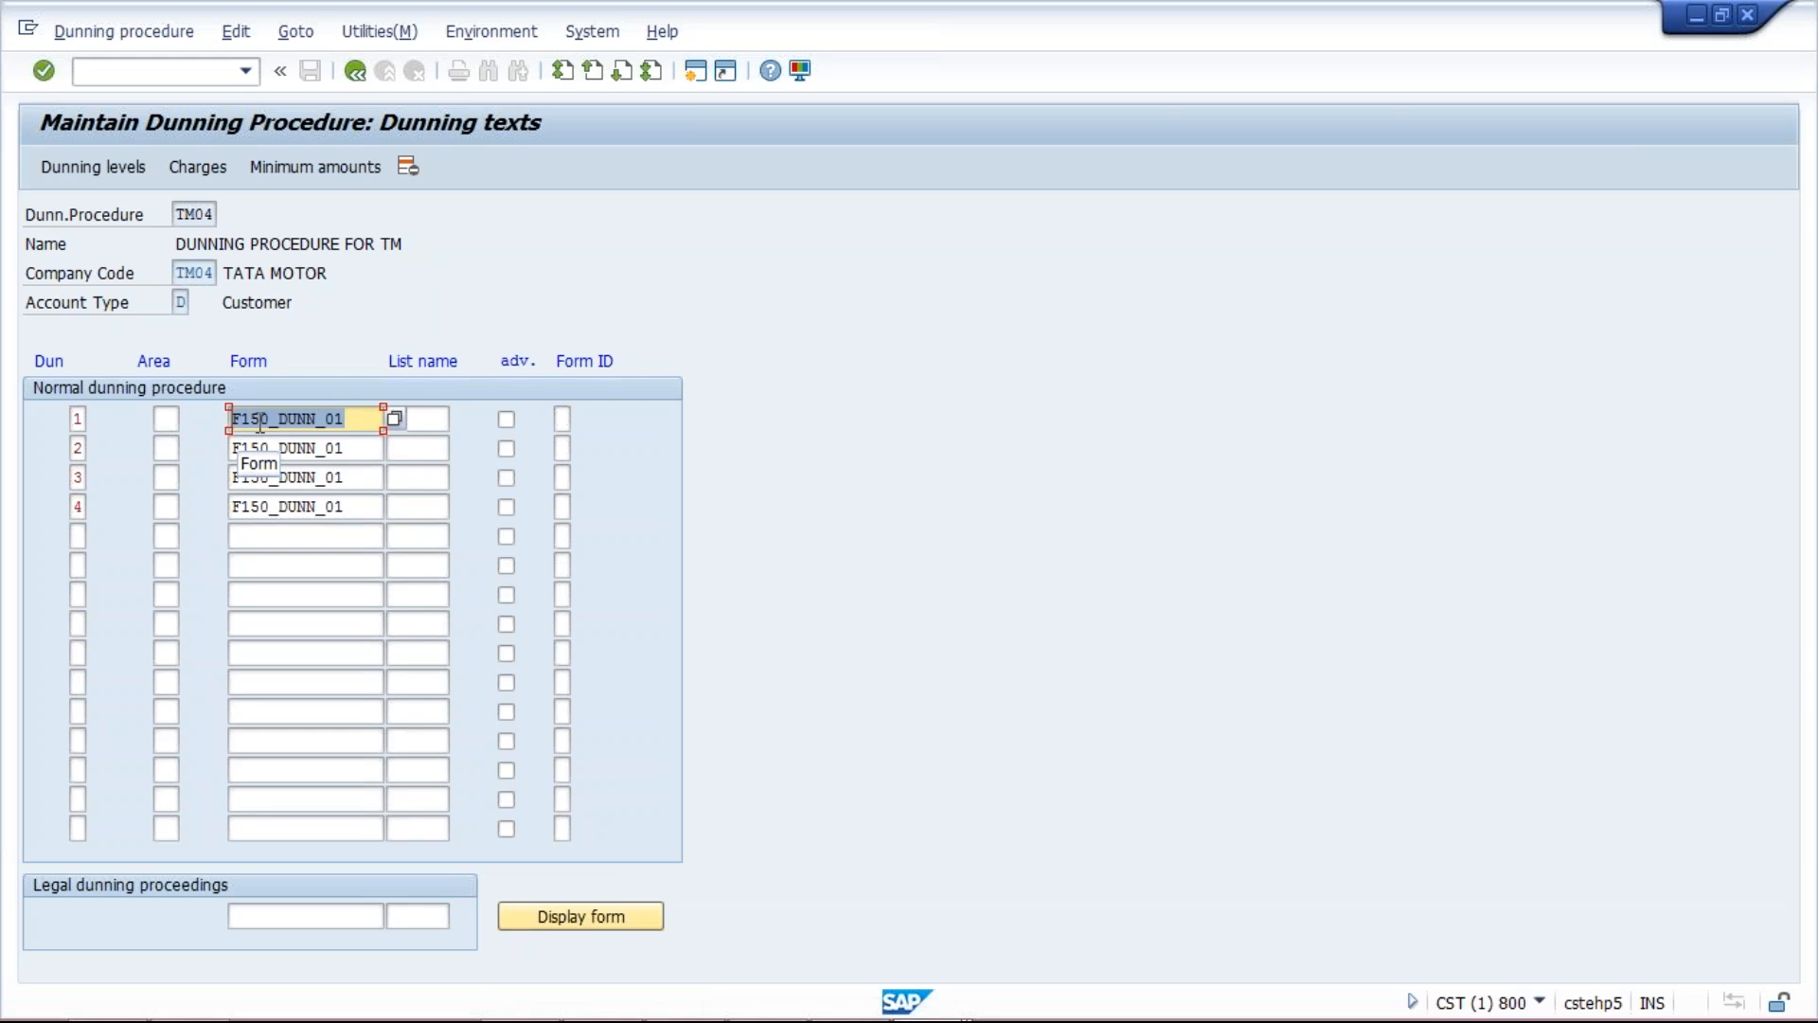
left_click(359, 447)
left_click(356, 477)
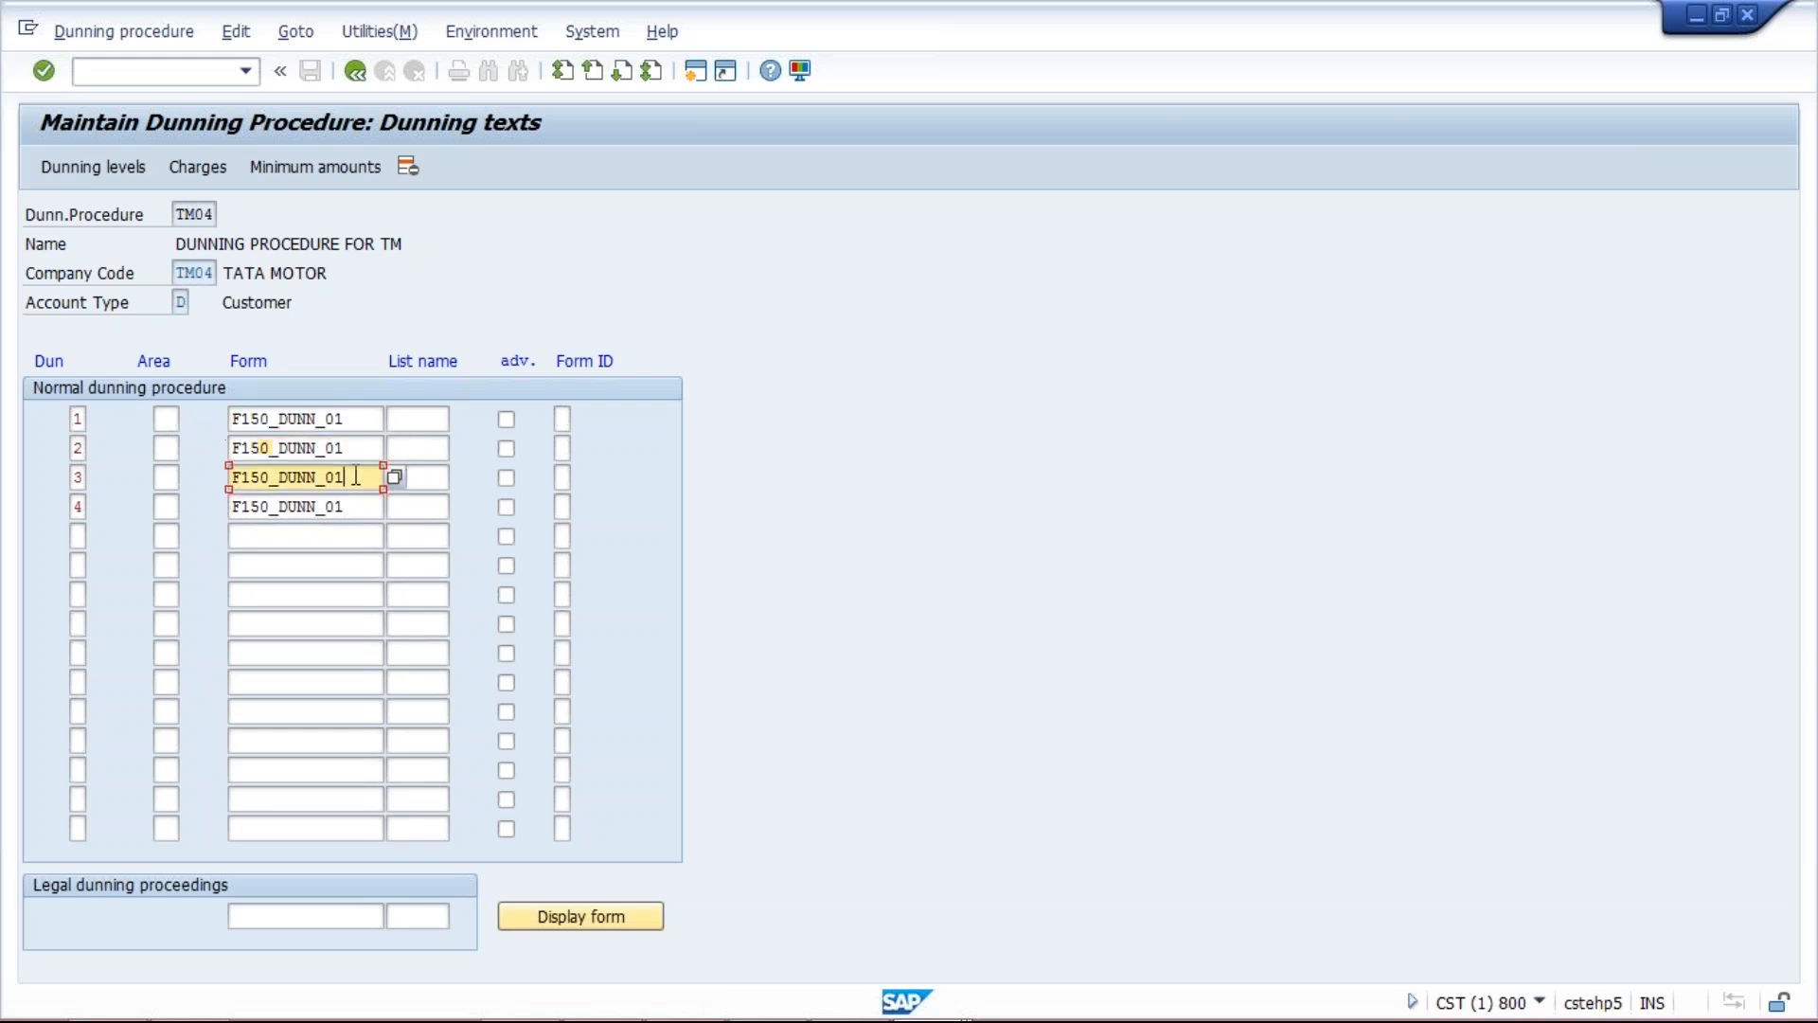
left_click(354, 508)
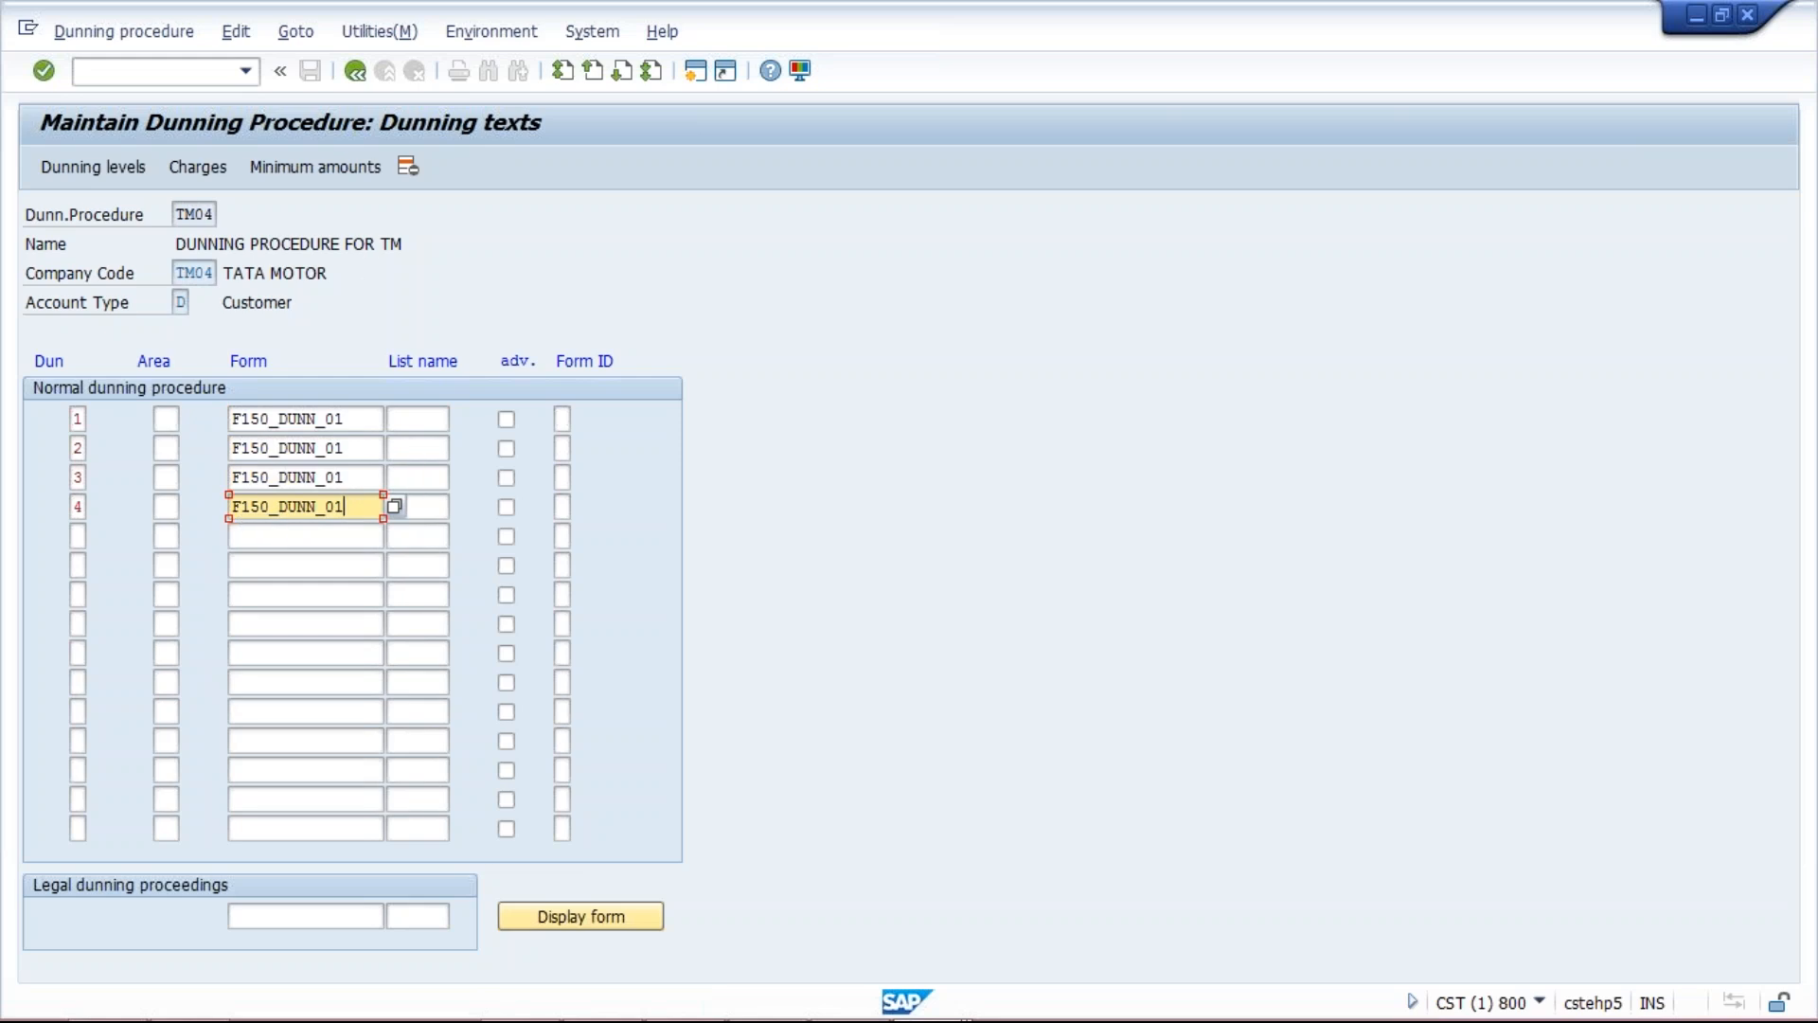
Return to the dunning procedure overview and save procedure TM04 under the TATA MOTOR customizing request
left_click(362, 77)
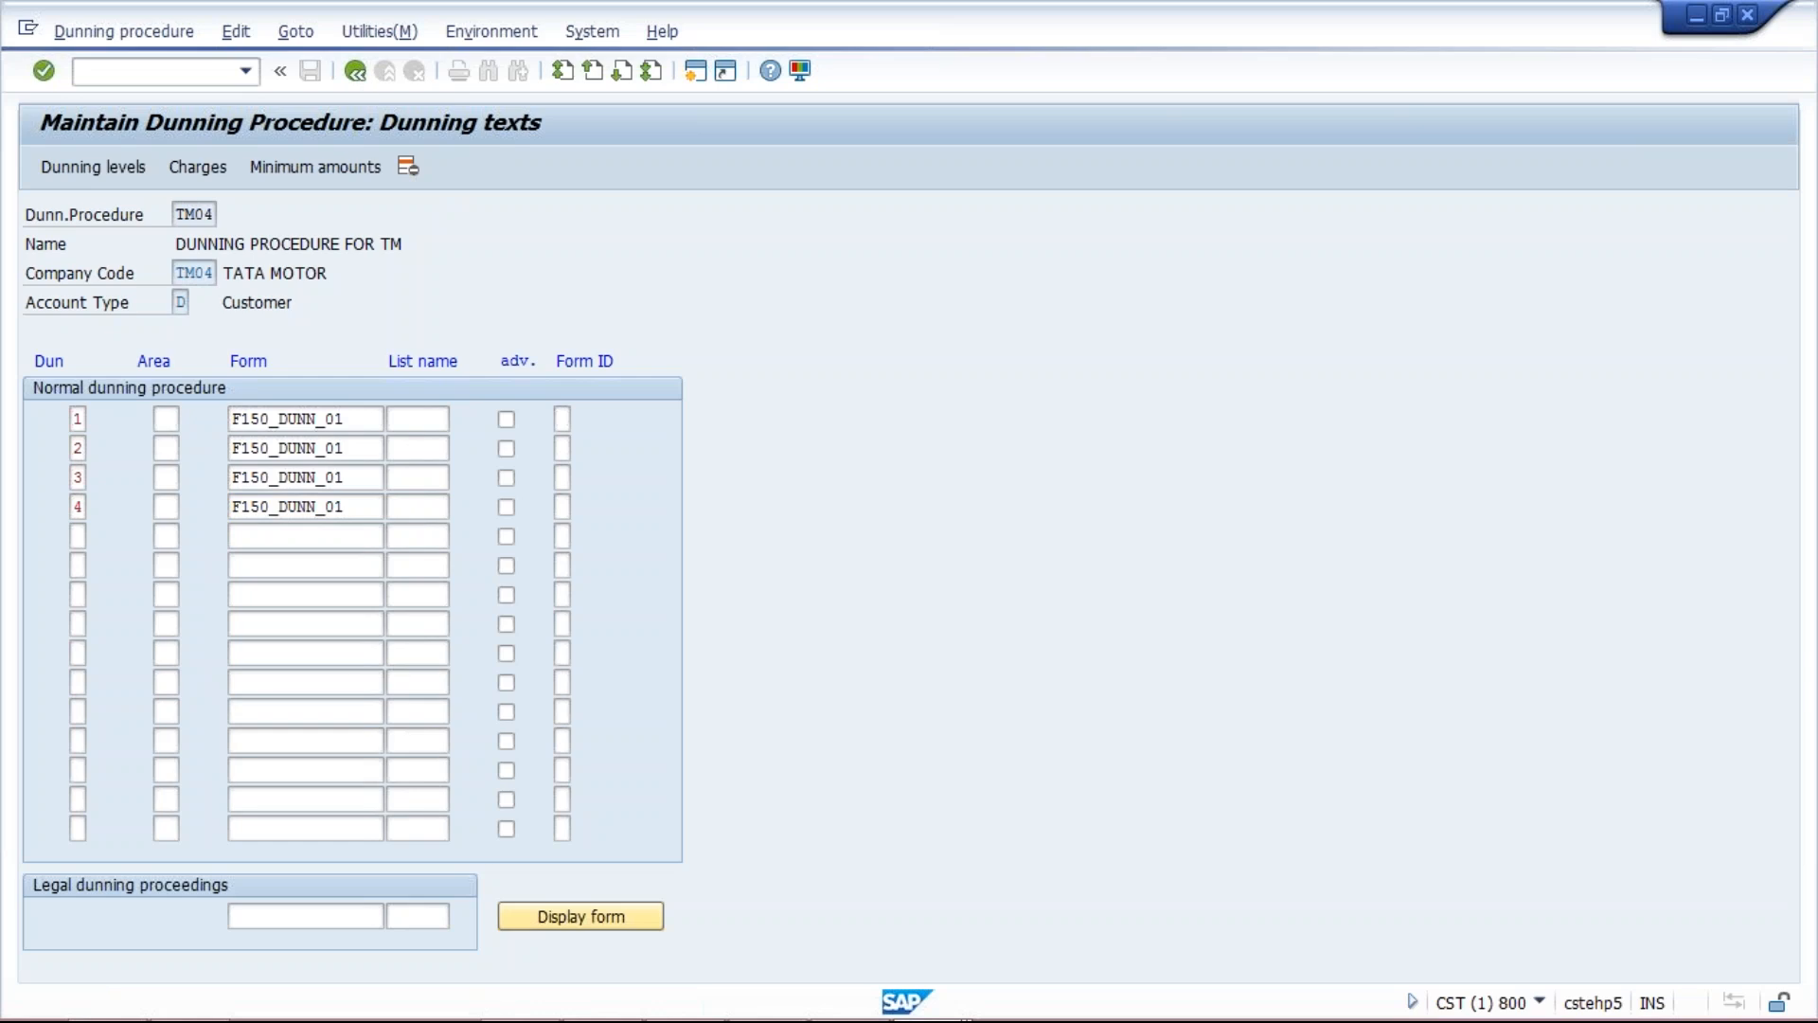
left_click(311, 73)
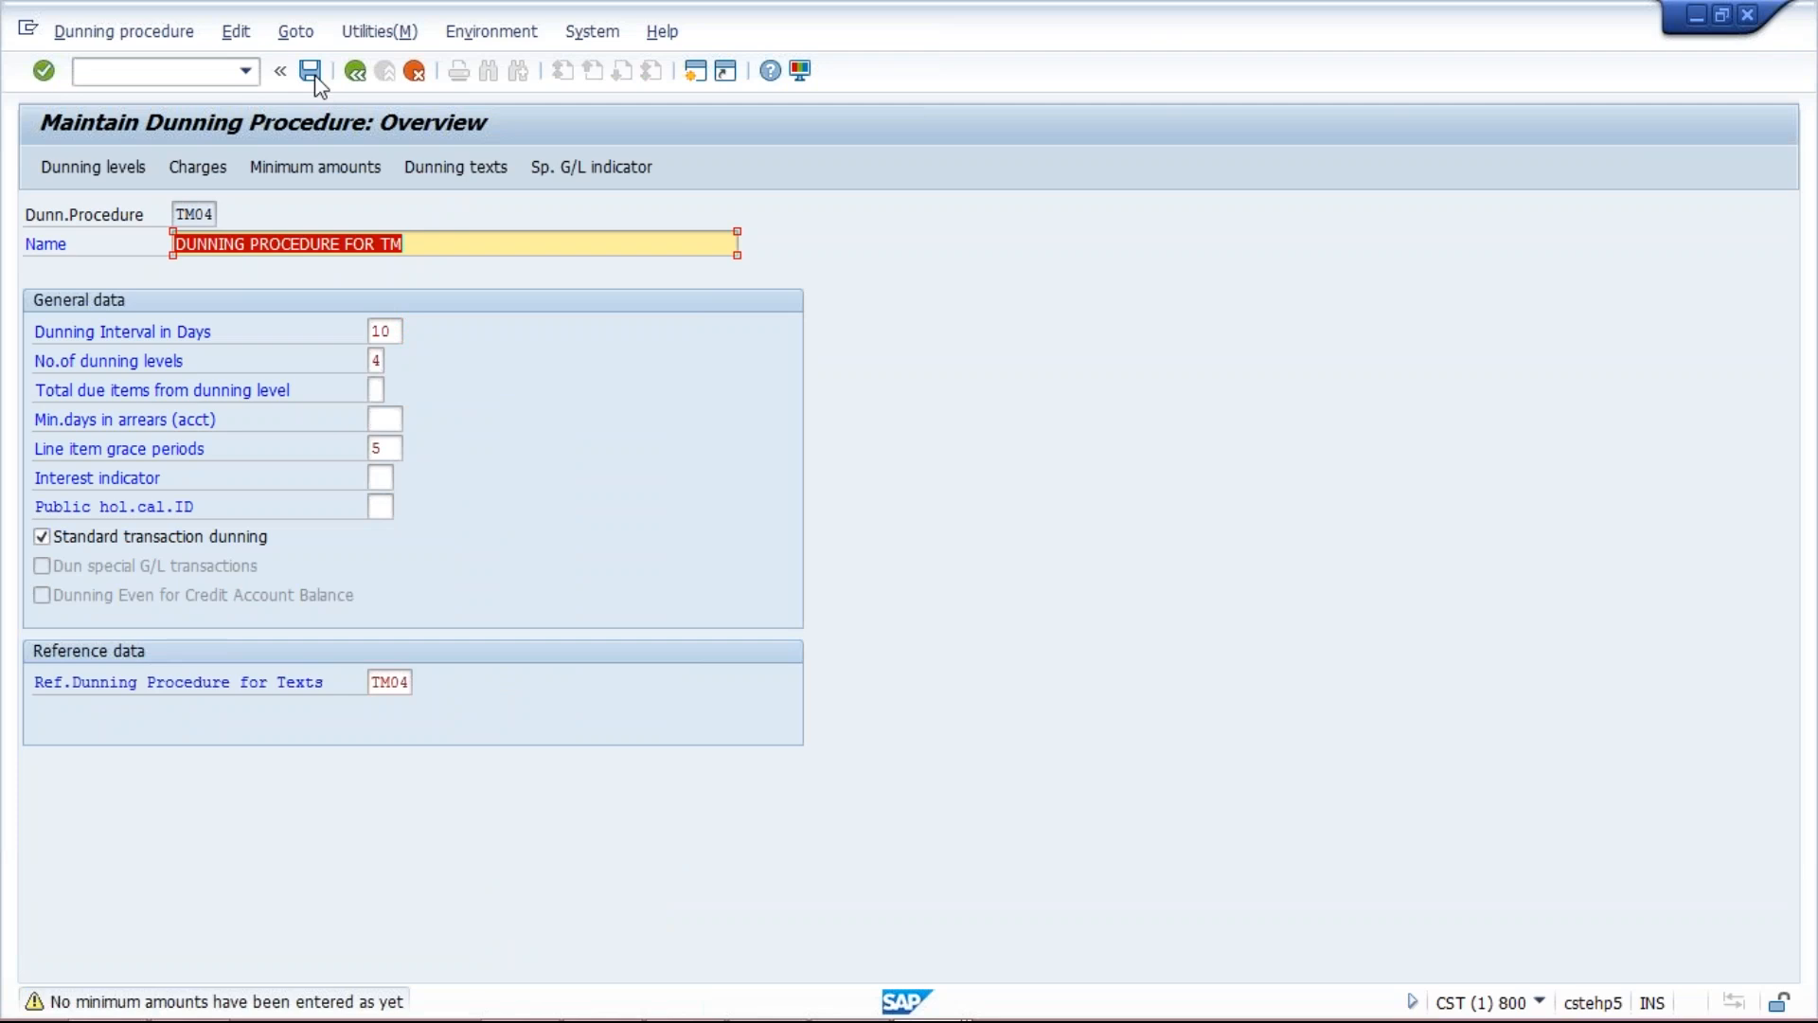
left_click(313, 76)
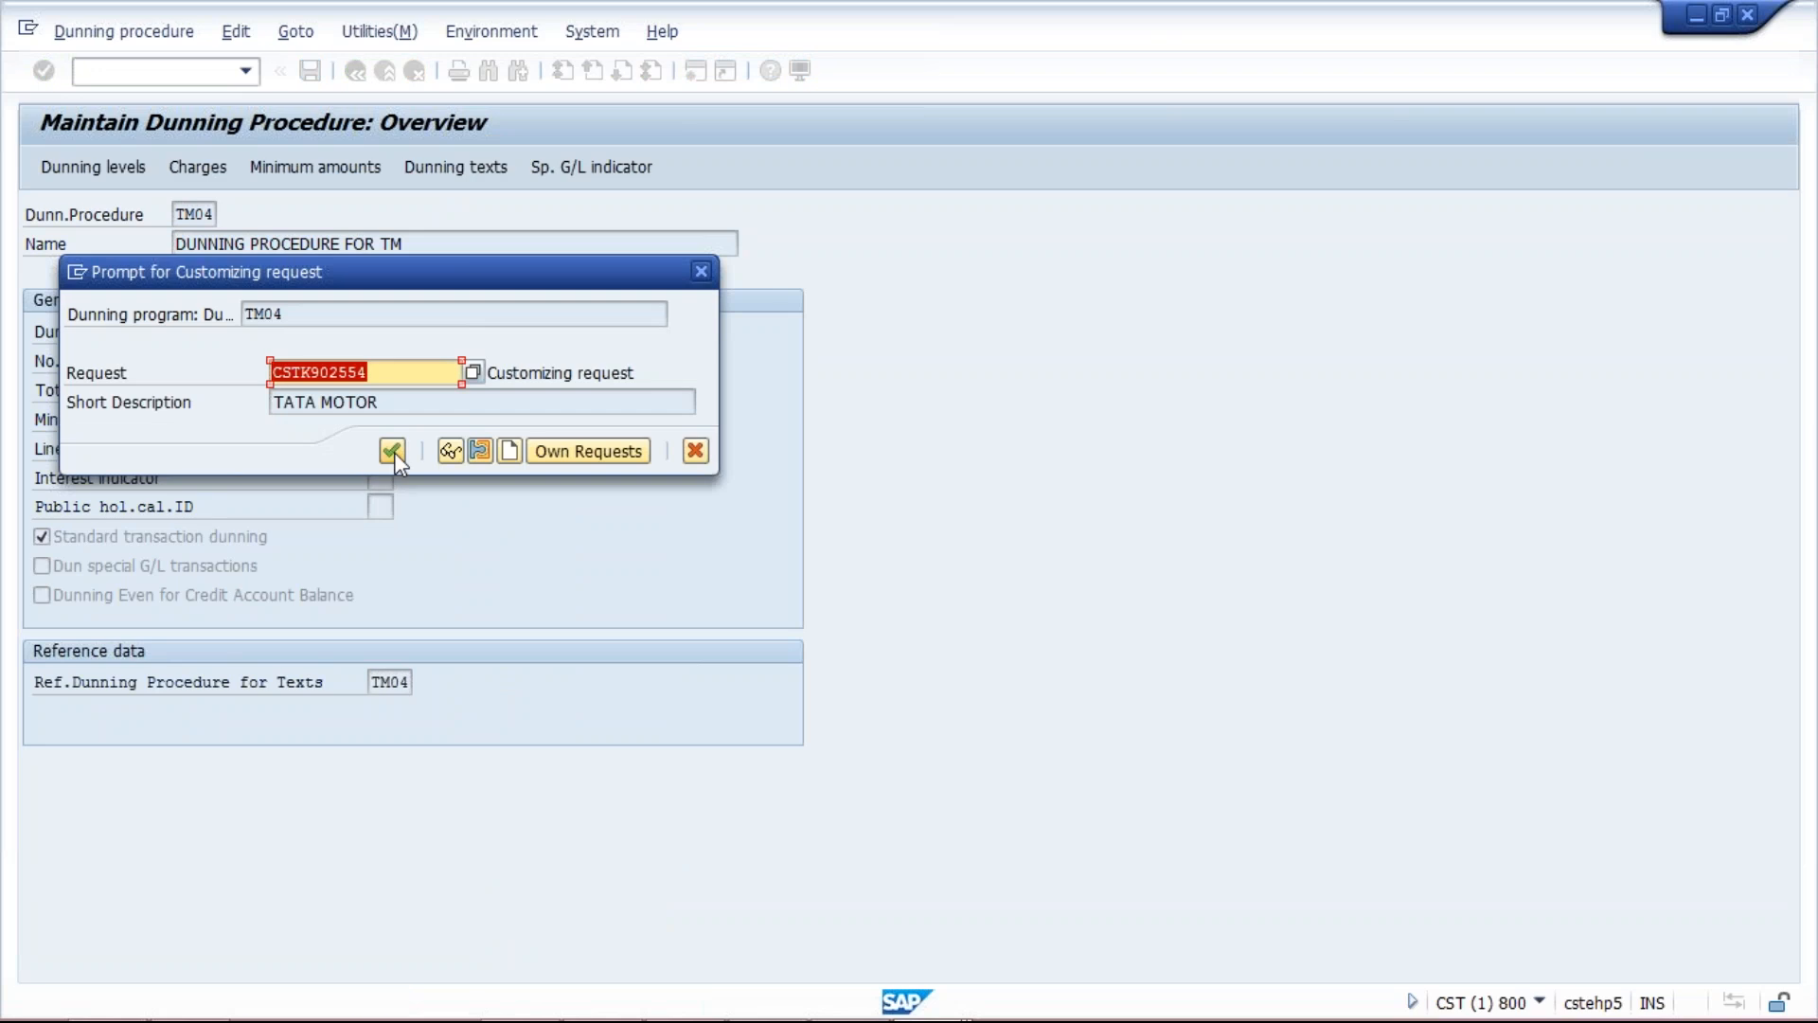
left_click(393, 451)
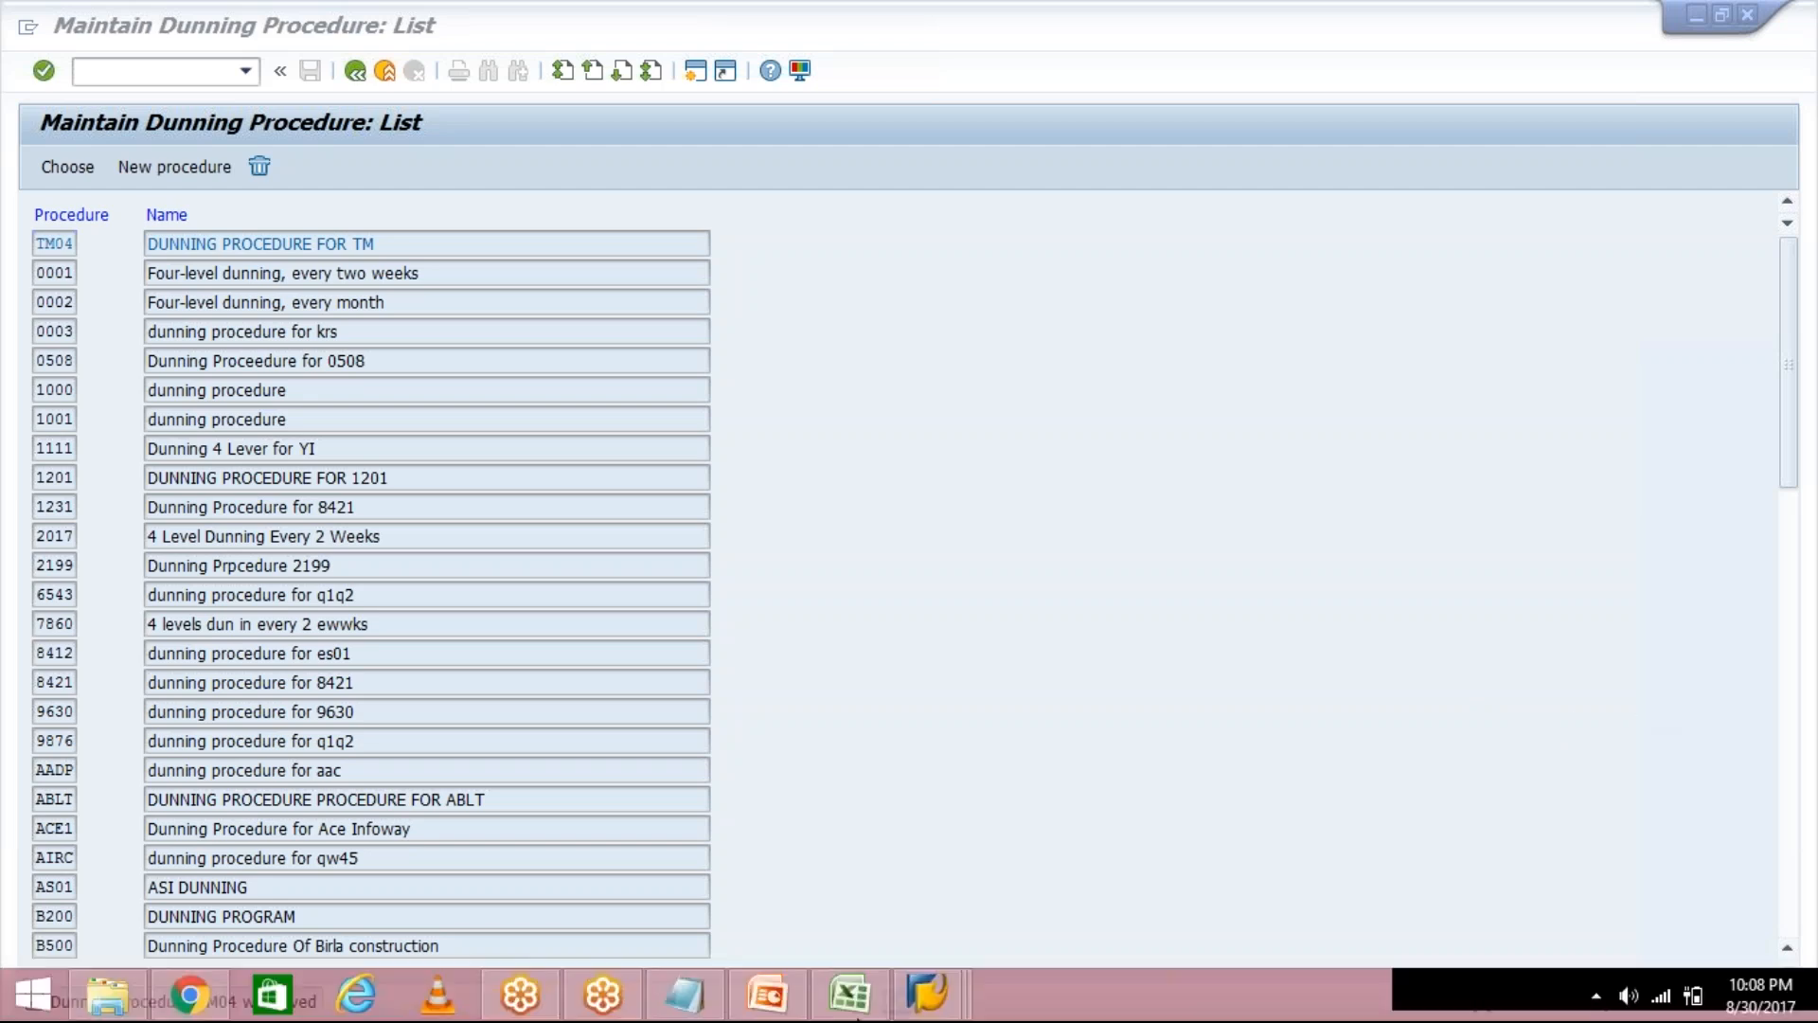
Switch to the Class workbook in Excel and examine the dunning dates in cells I6:J6
left_click(848, 995)
left_click(875, 581)
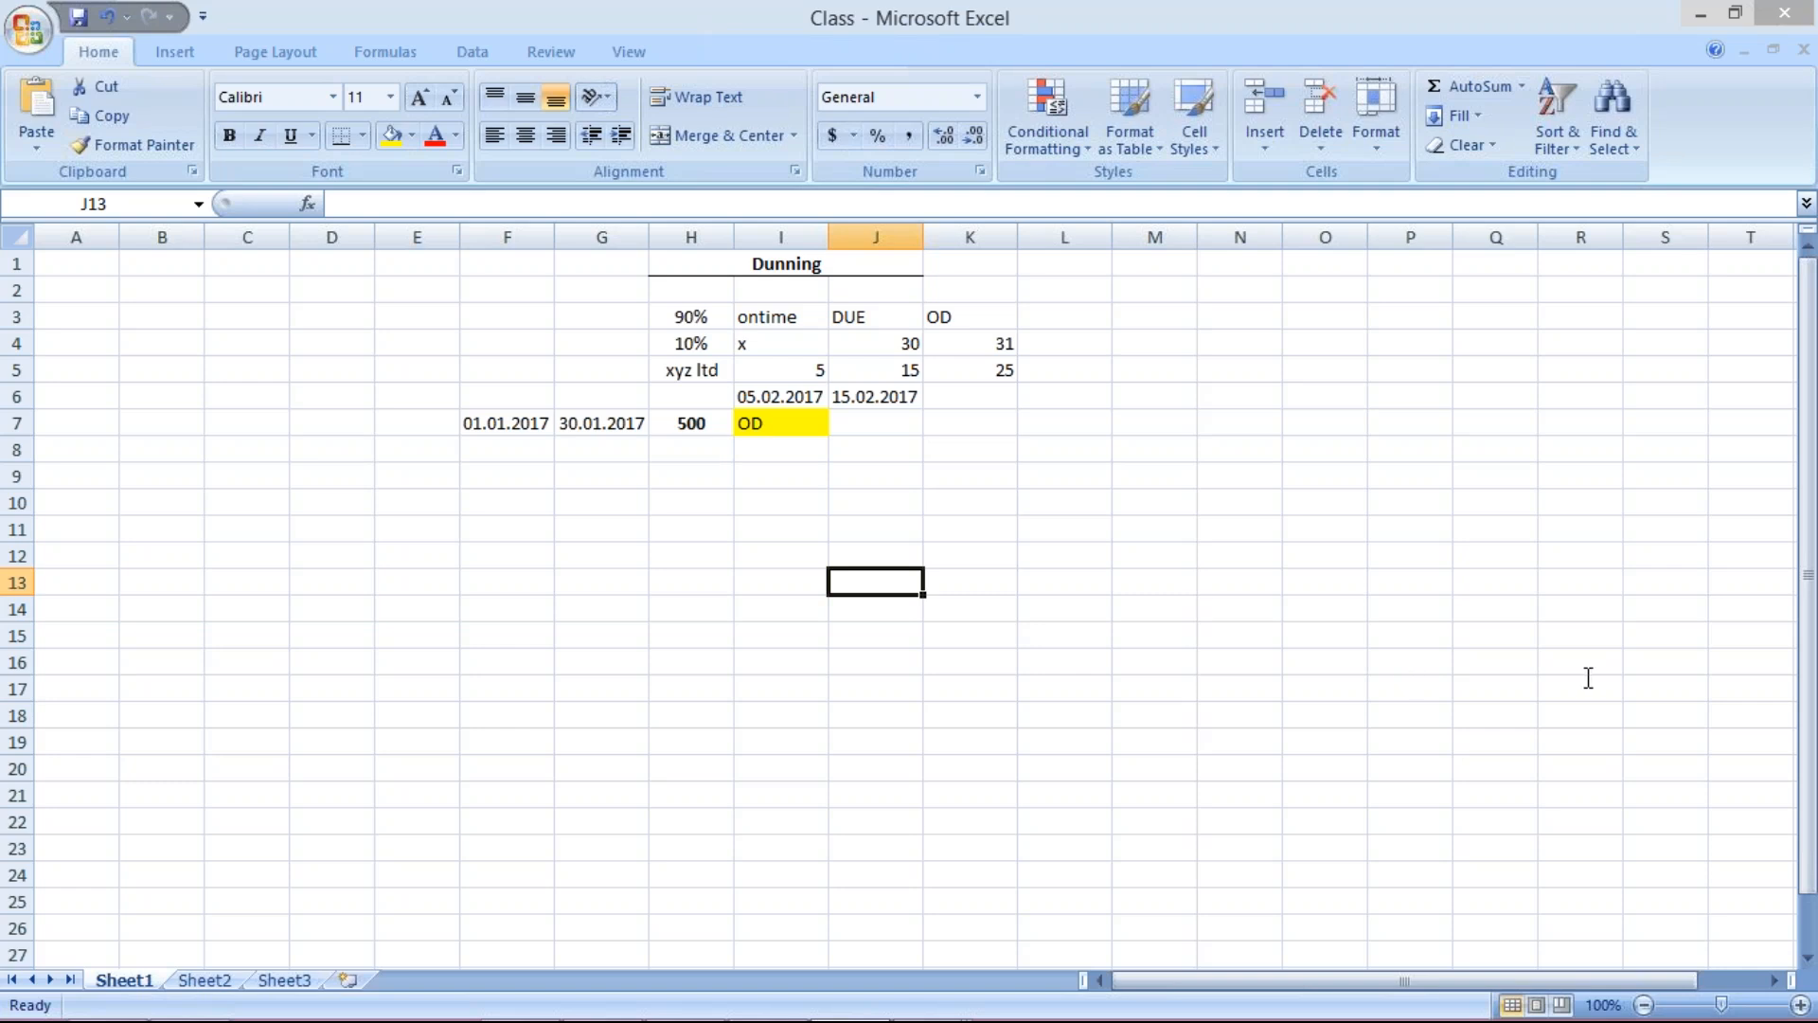
left_click_drag(763, 396, 897, 398)
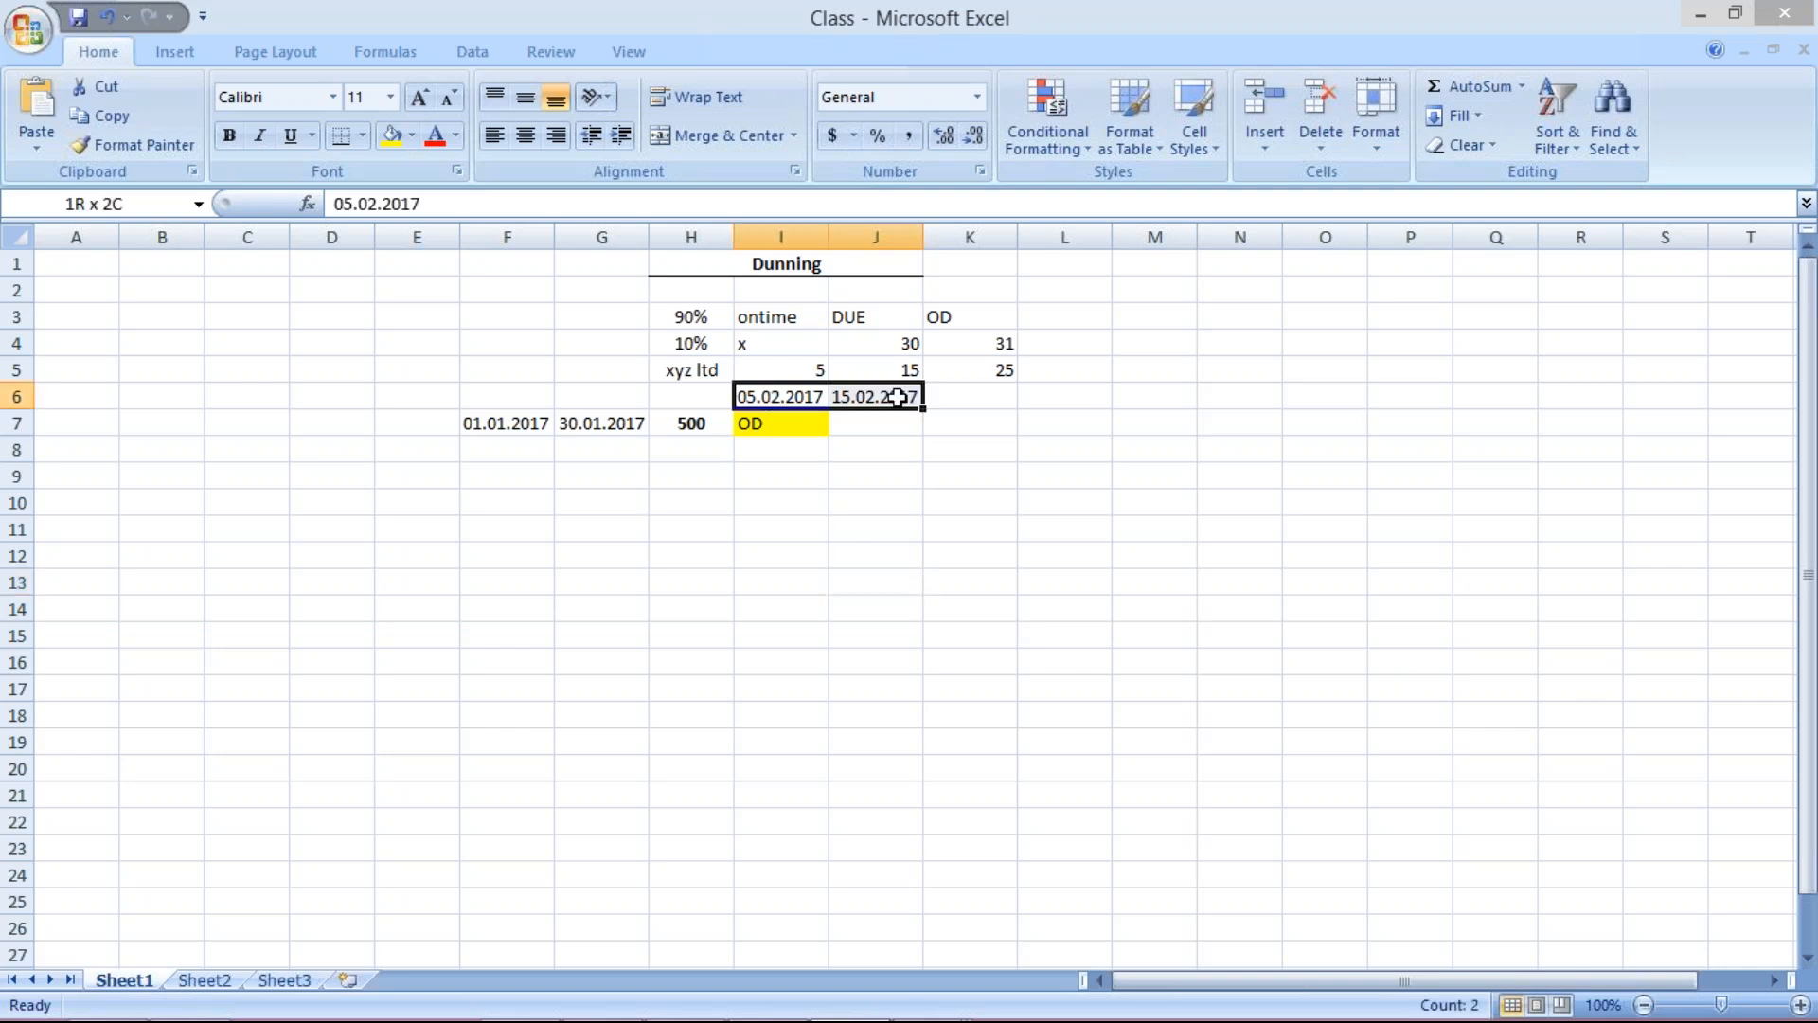
left_click(771, 488)
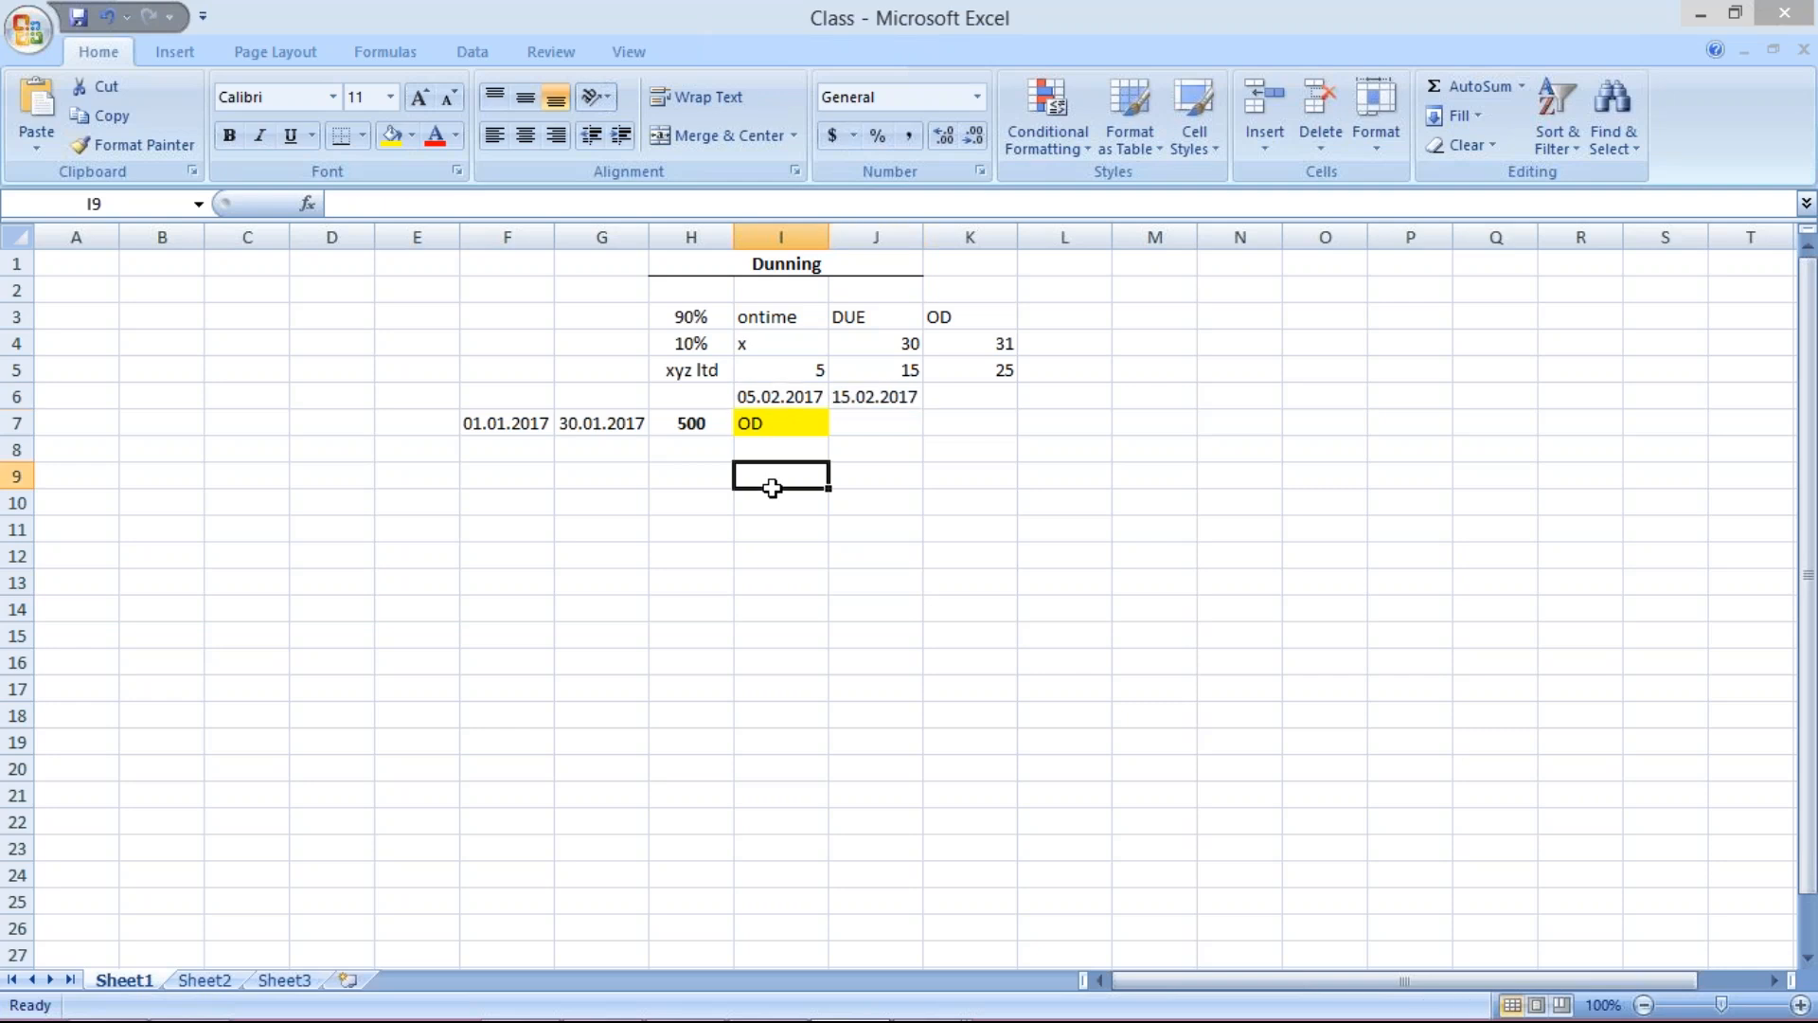
type("=")
key("BackSpace")
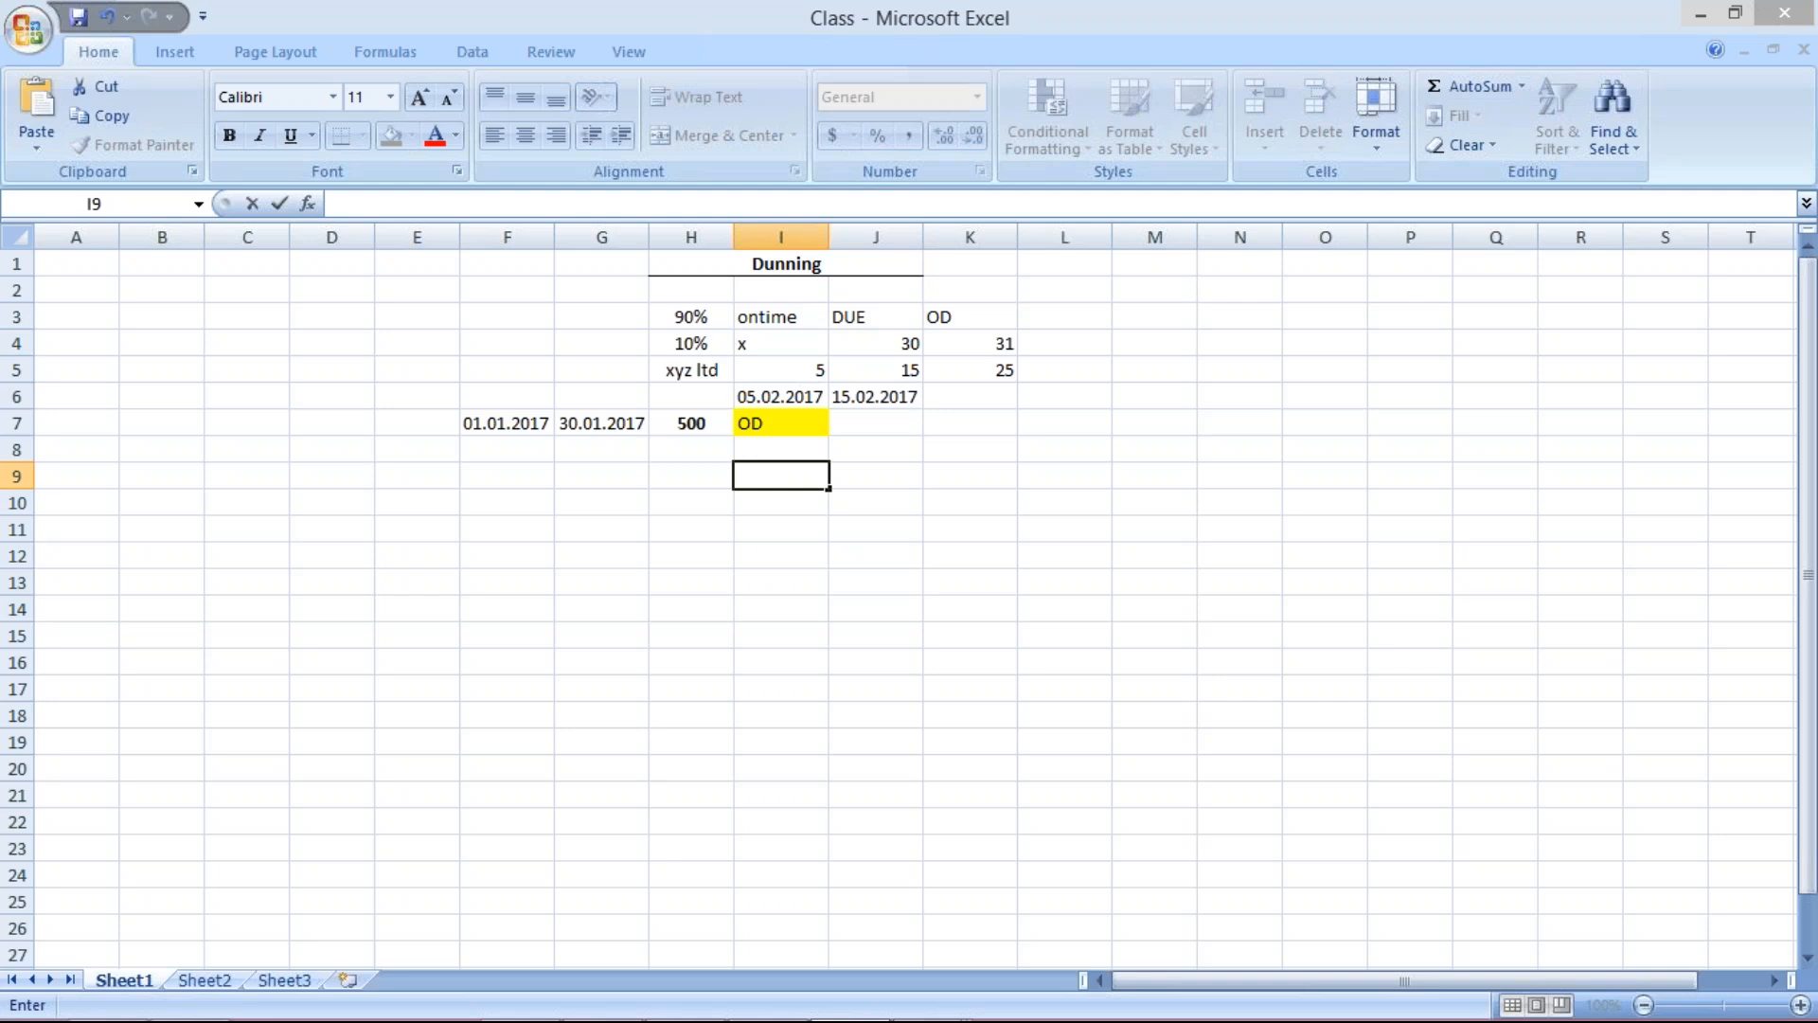
left_click(797, 529)
left_click(780, 484)
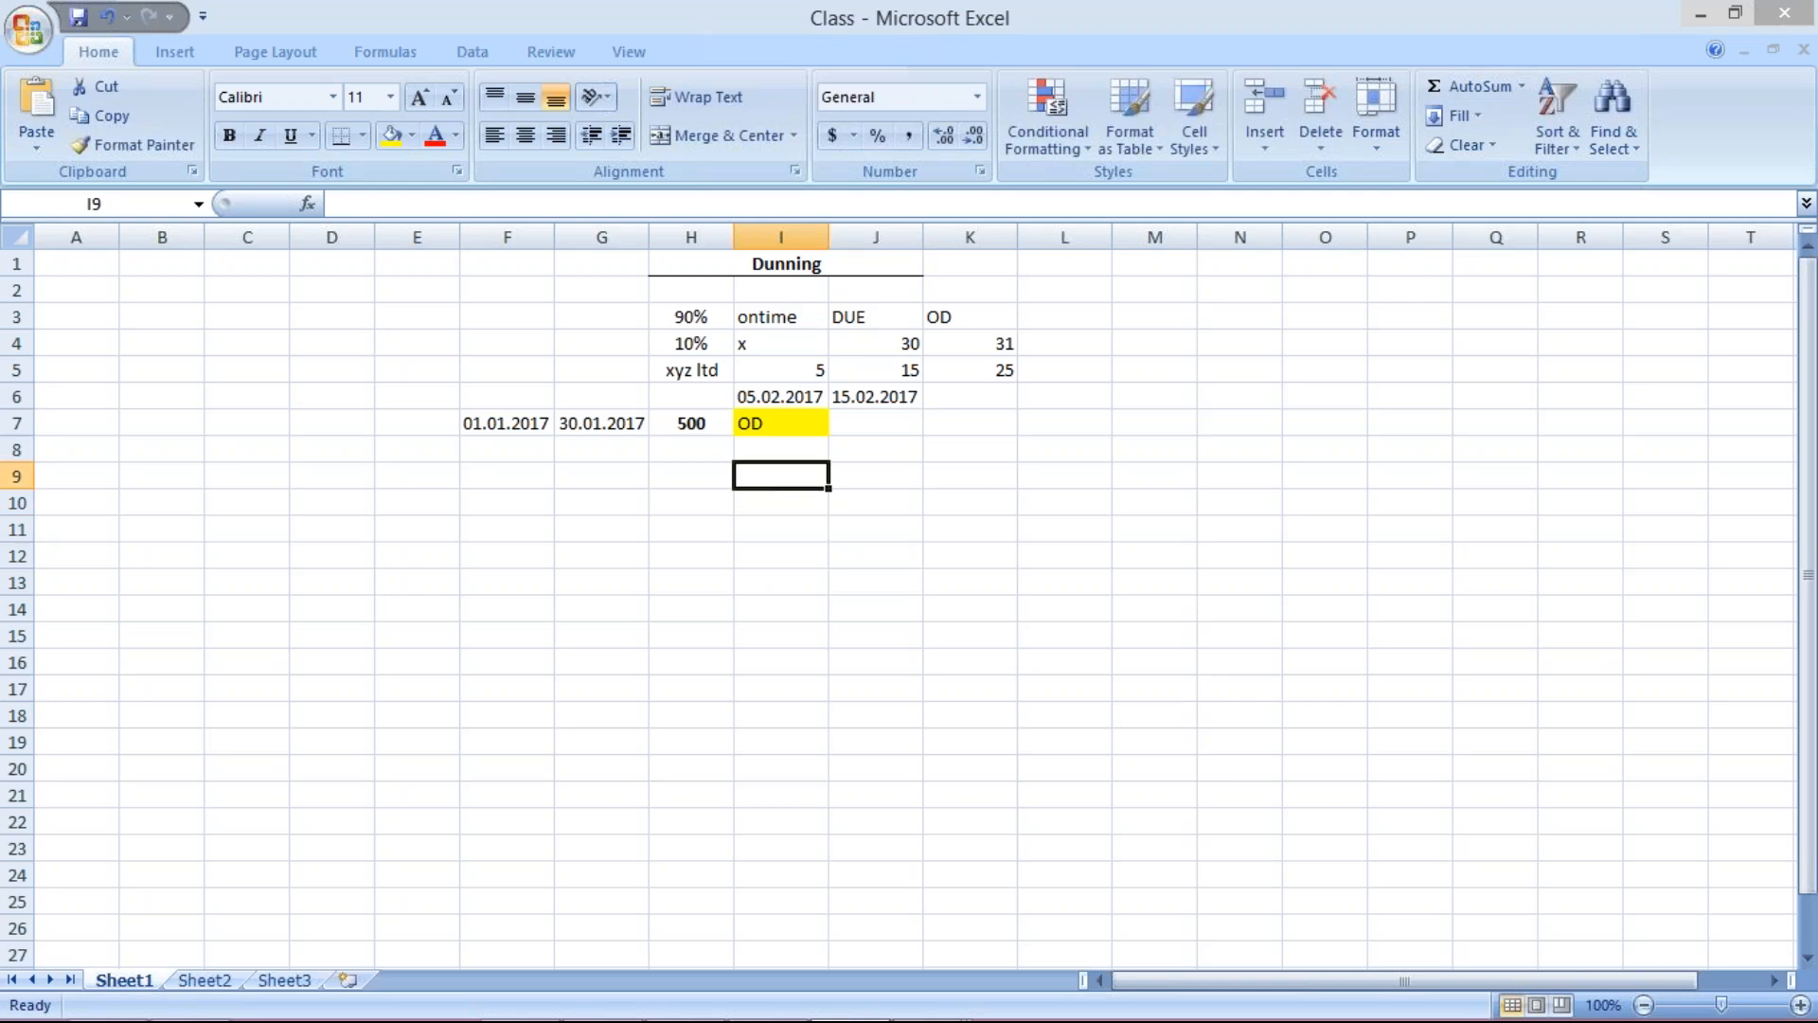
Enter the value 5 in cell I9, below the overdue example
type("9")
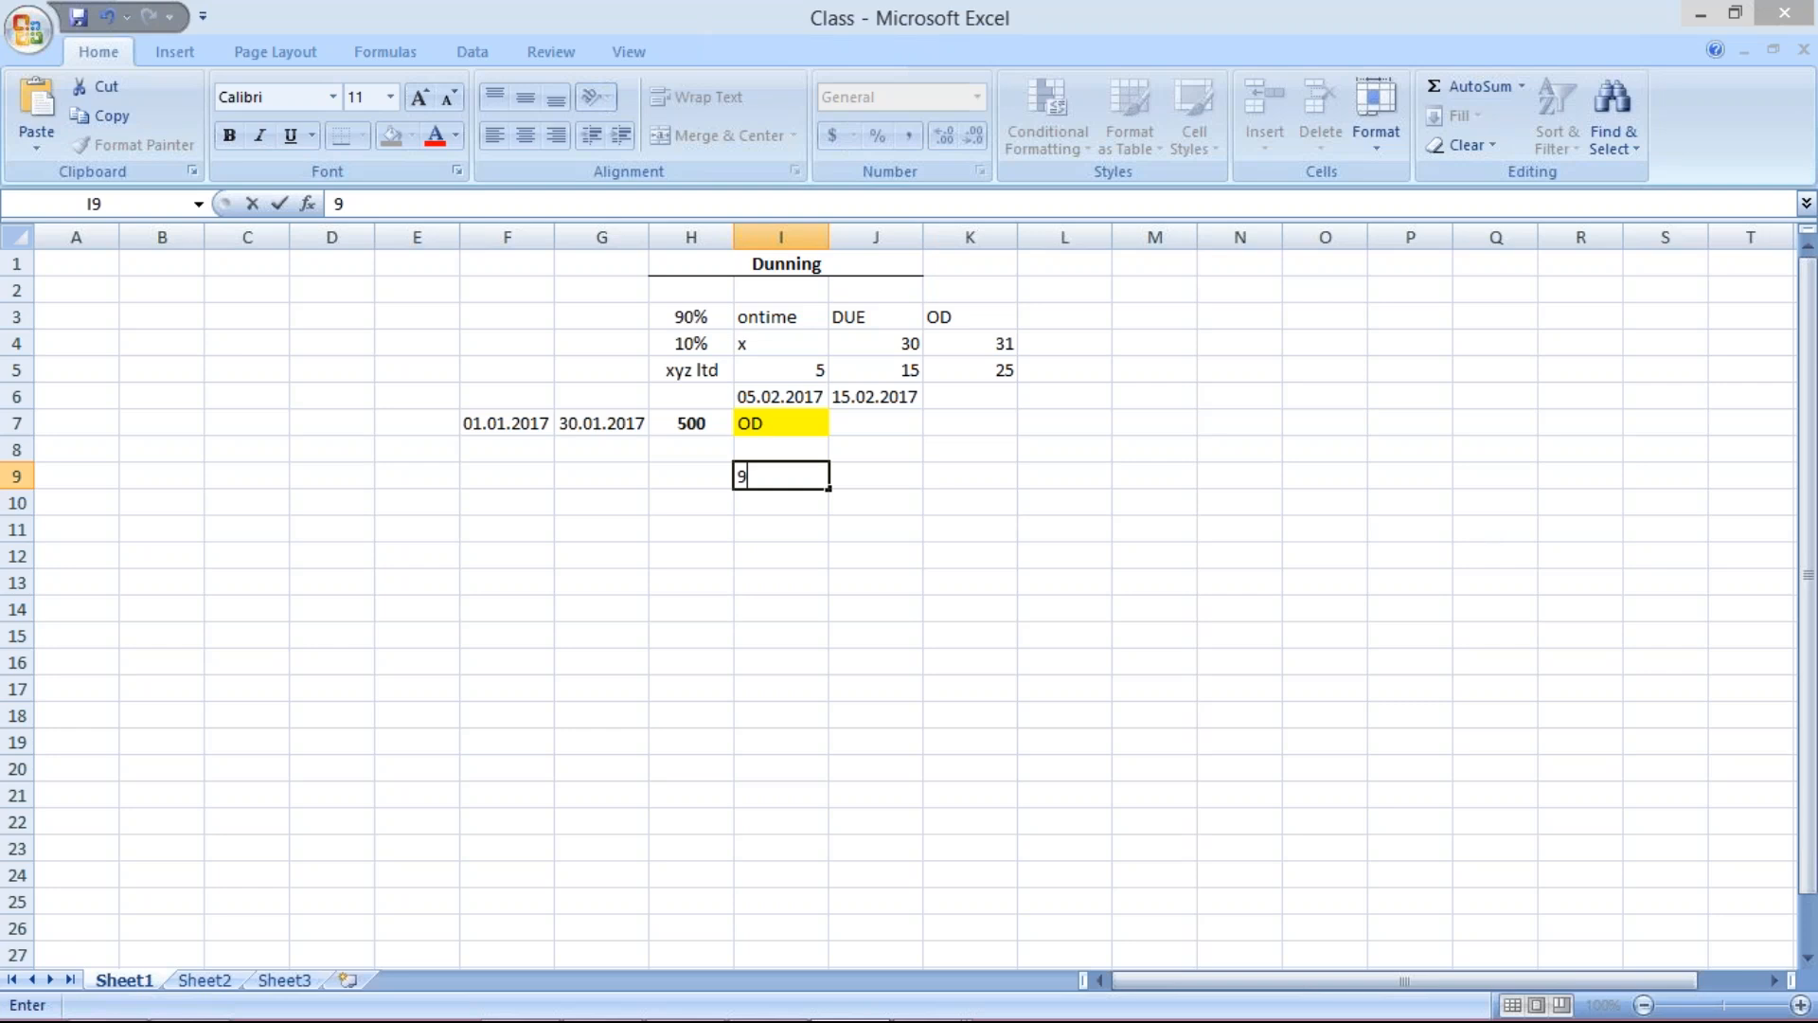
key("BackSpace")
type("5")
key("Return")
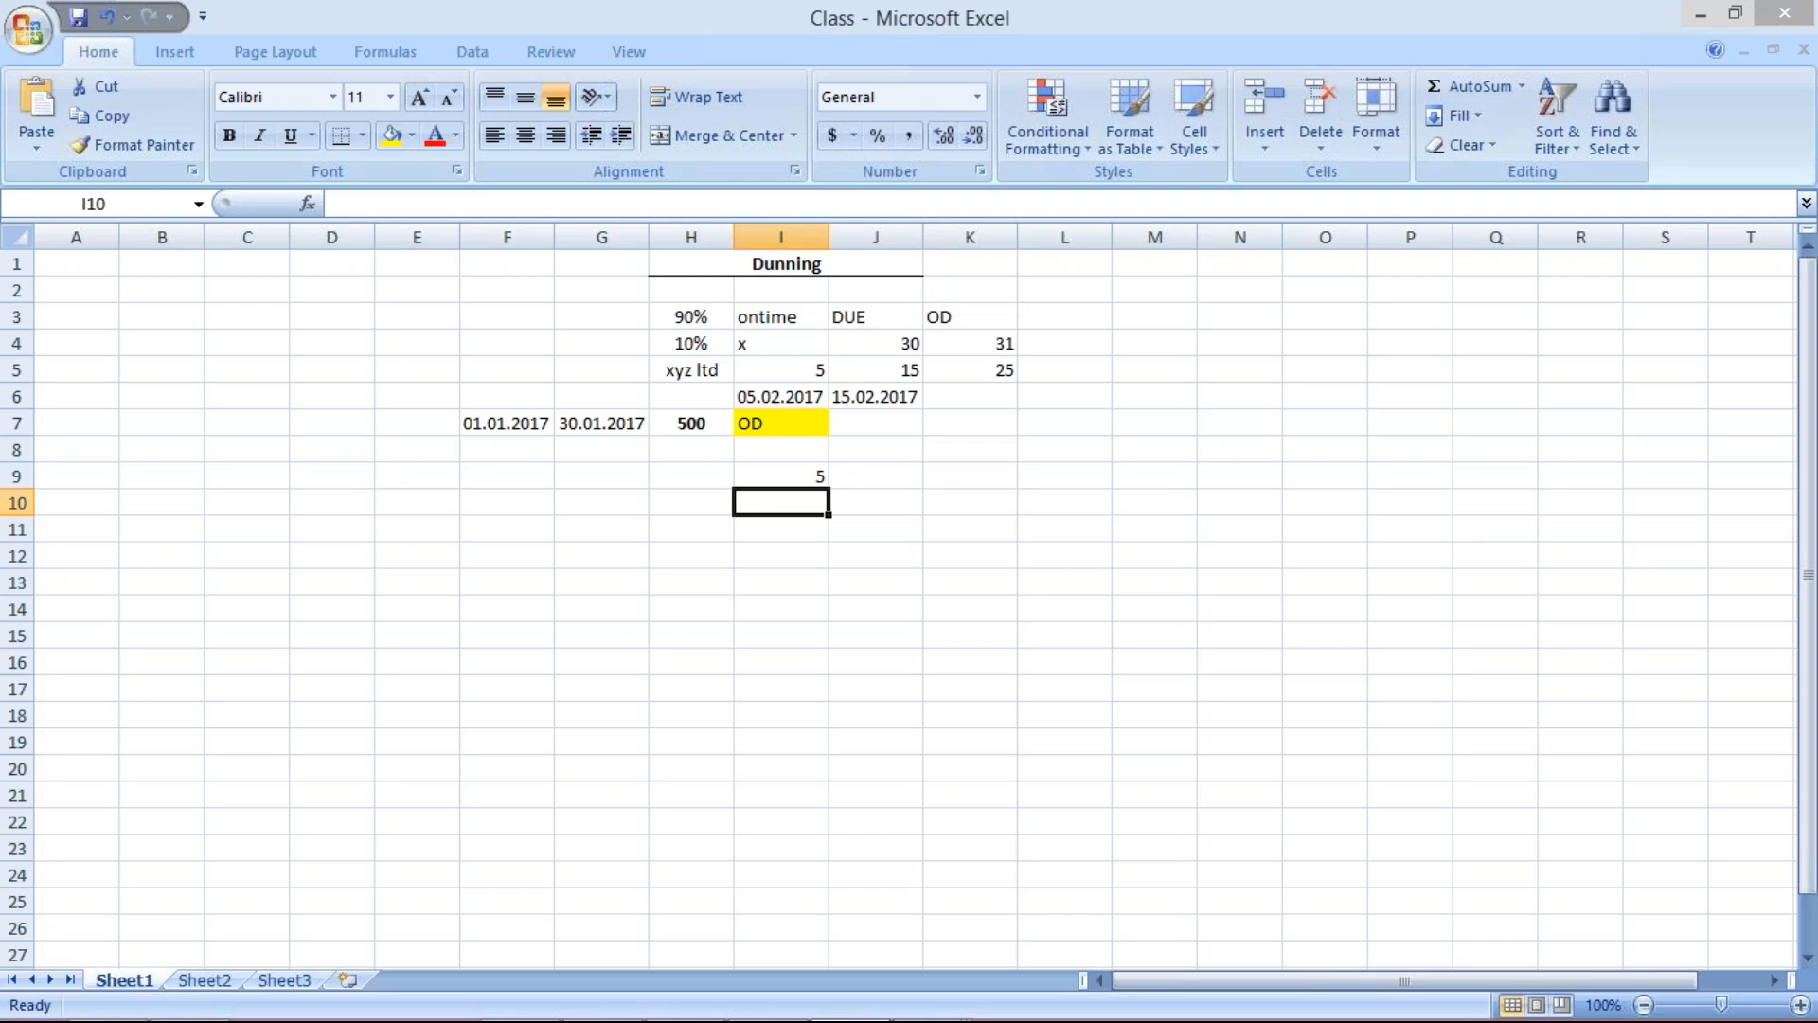
Replace the value in cell I9 with 1
left_click(767, 478)
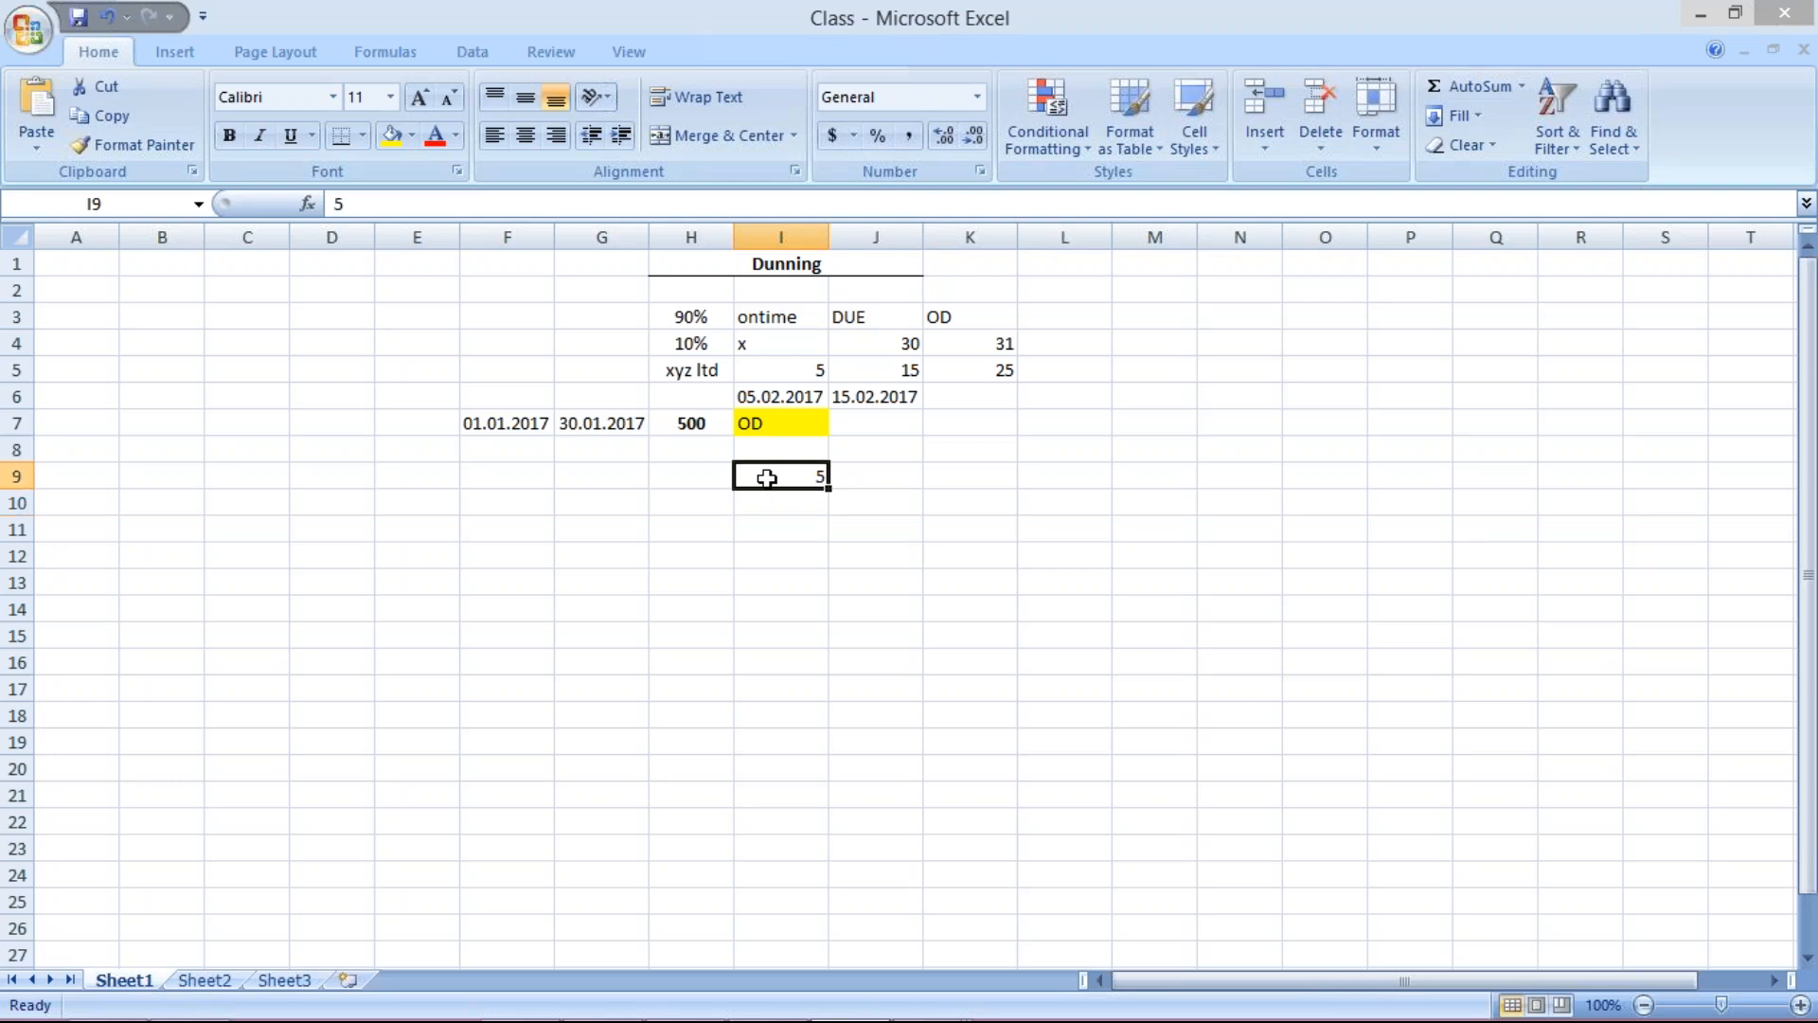
type("1")
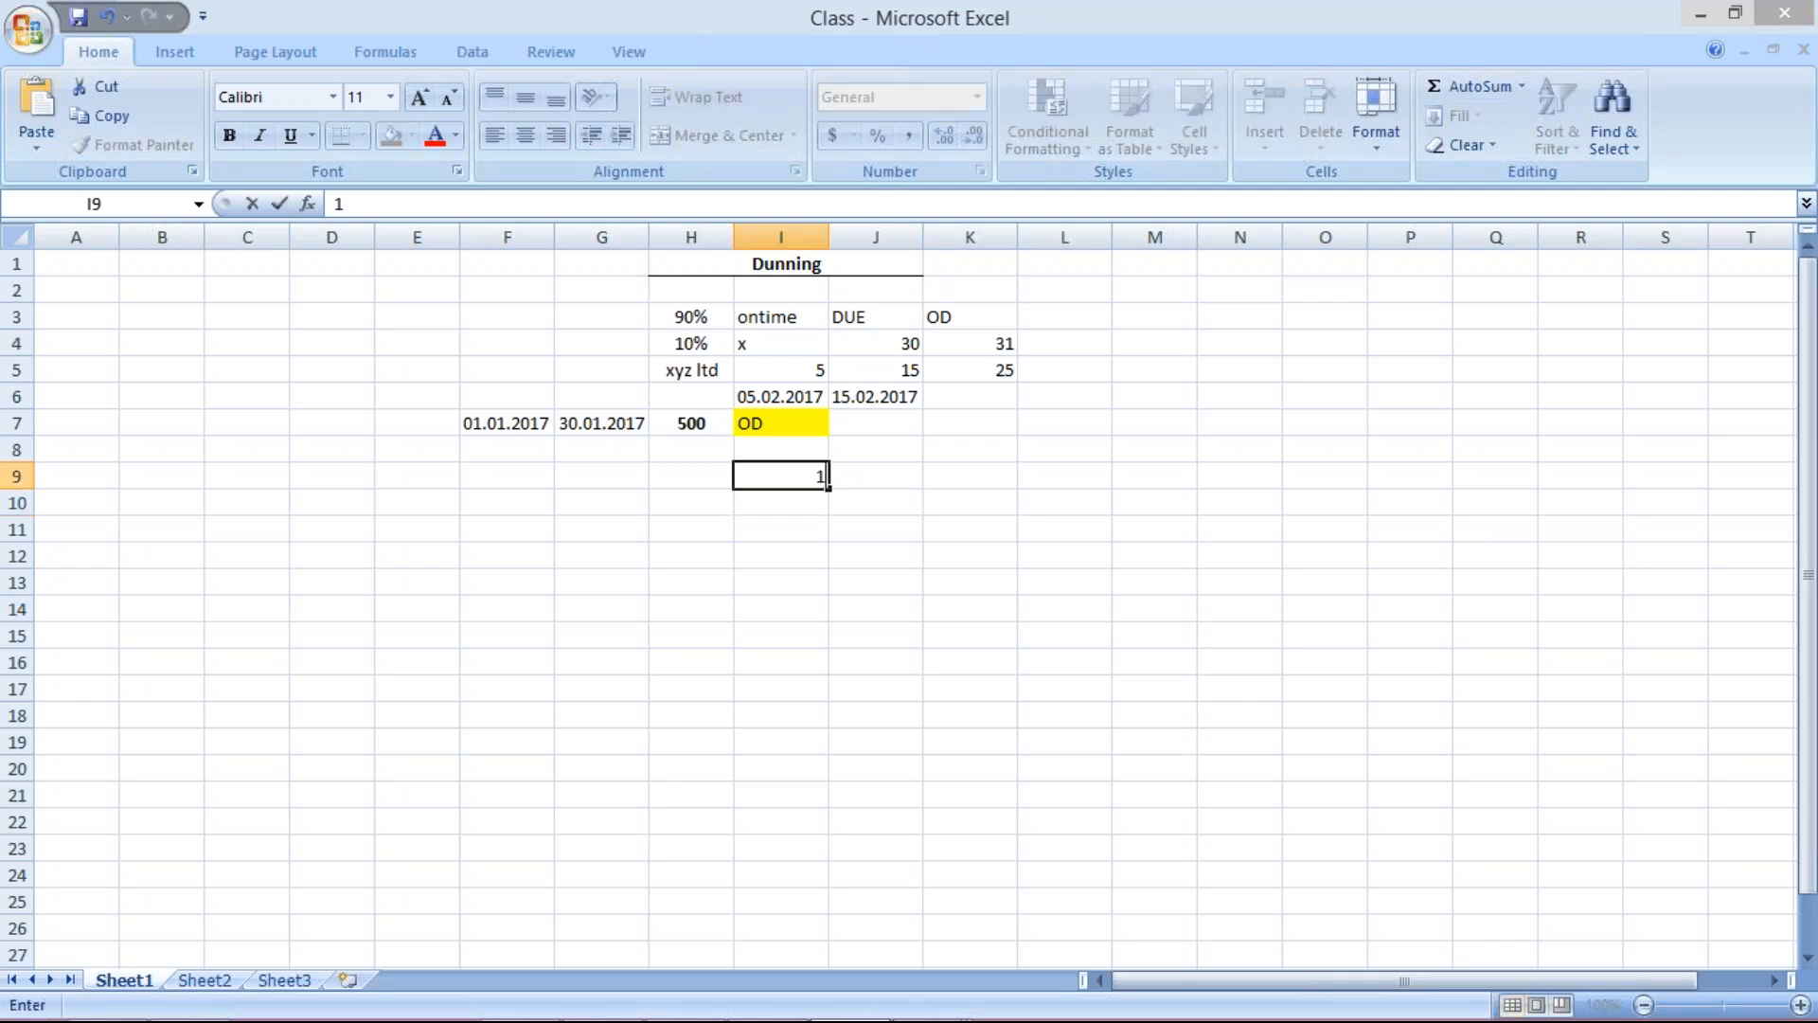
key("Return")
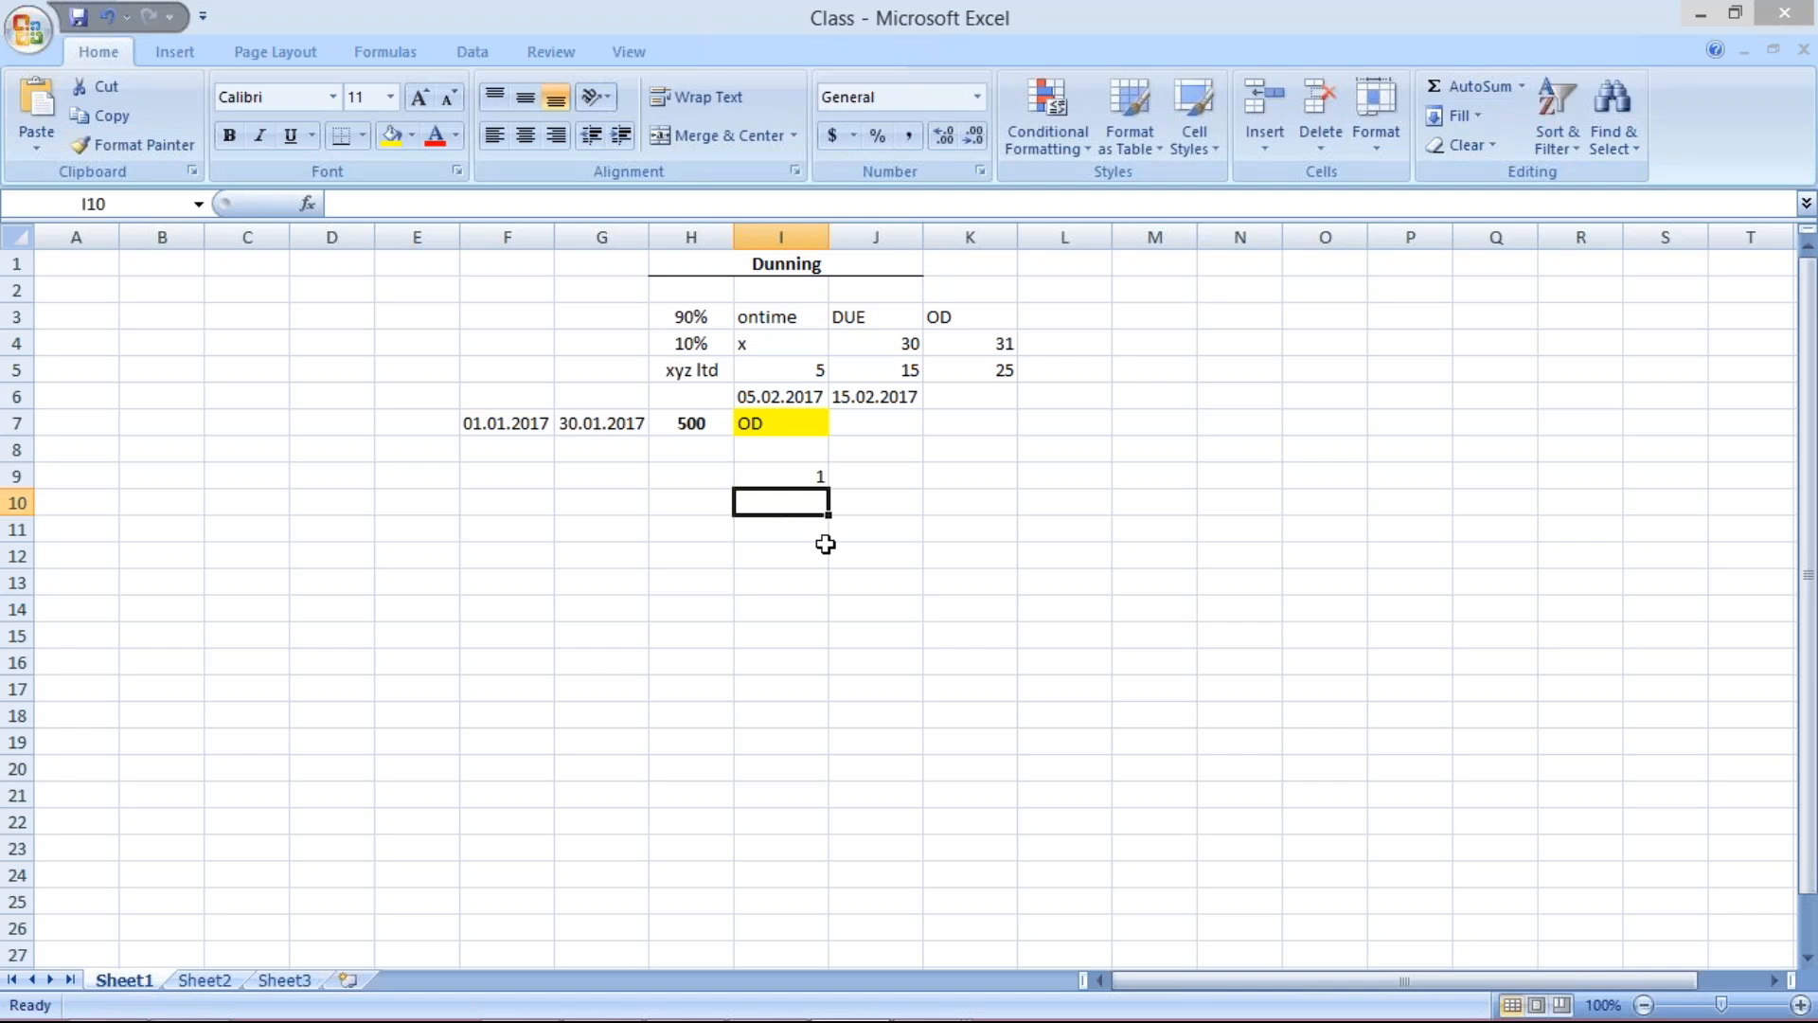
left_click(809, 482)
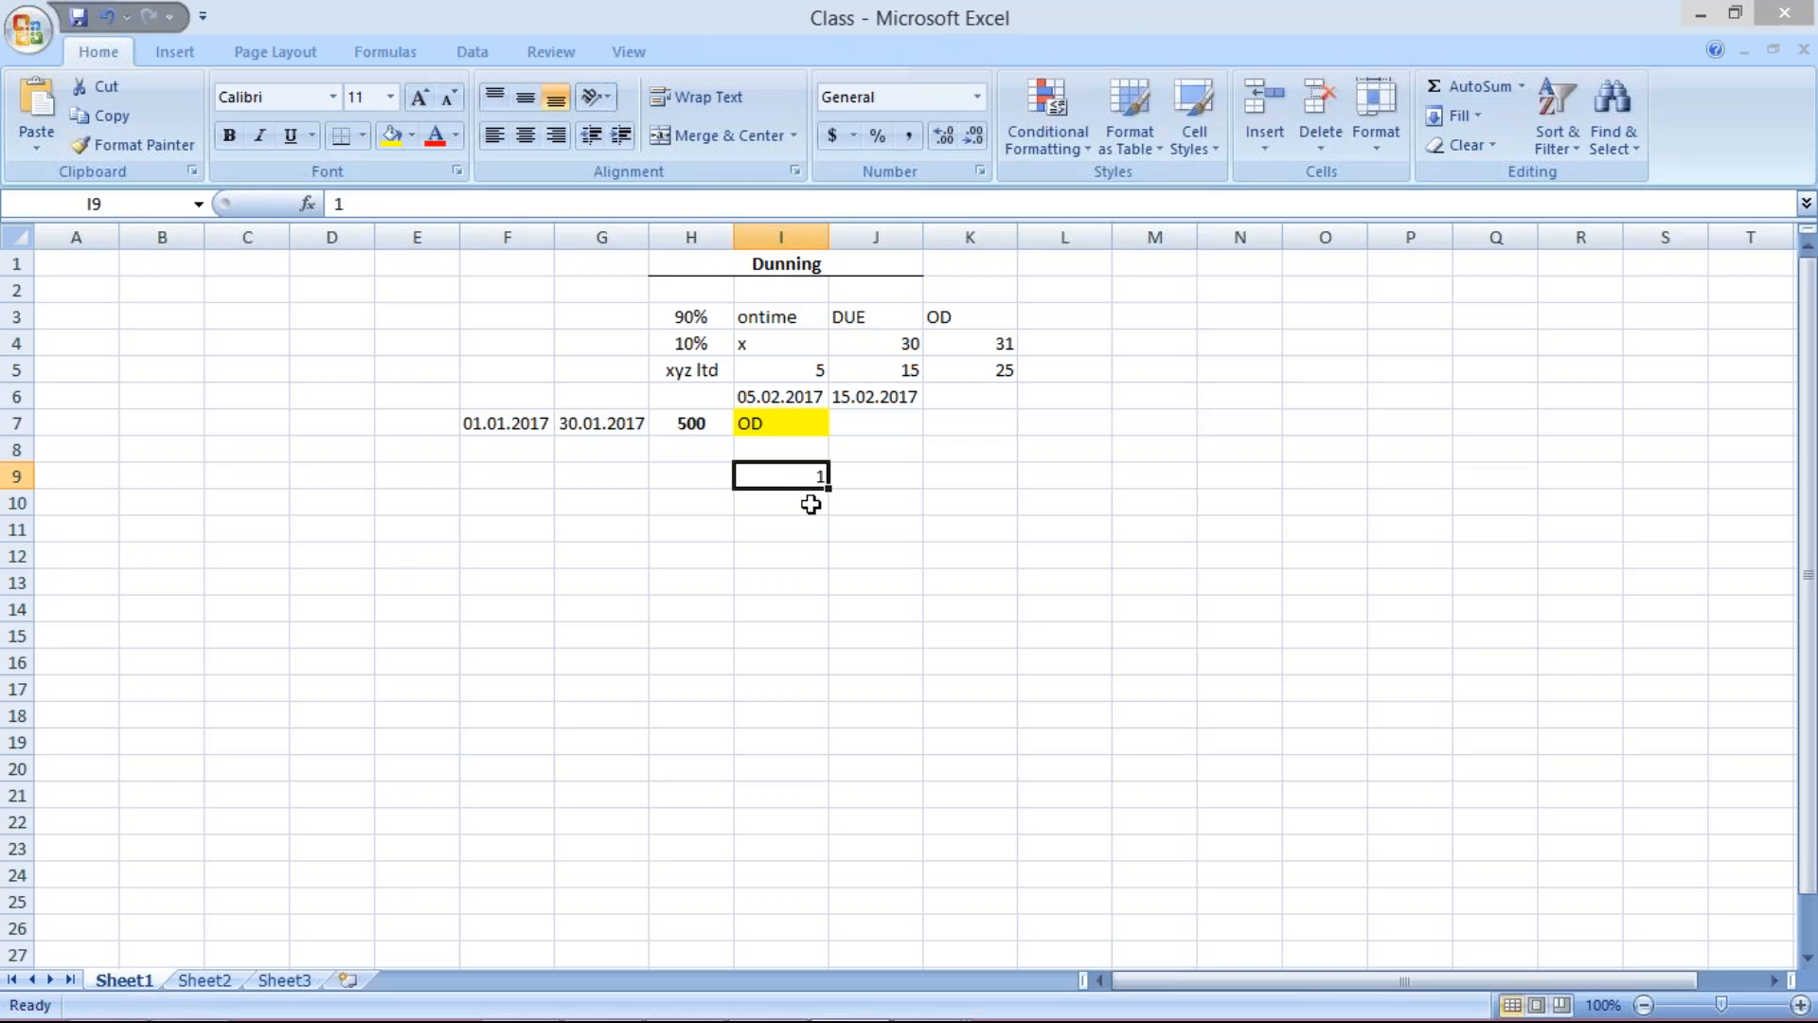
left_click(881, 485)
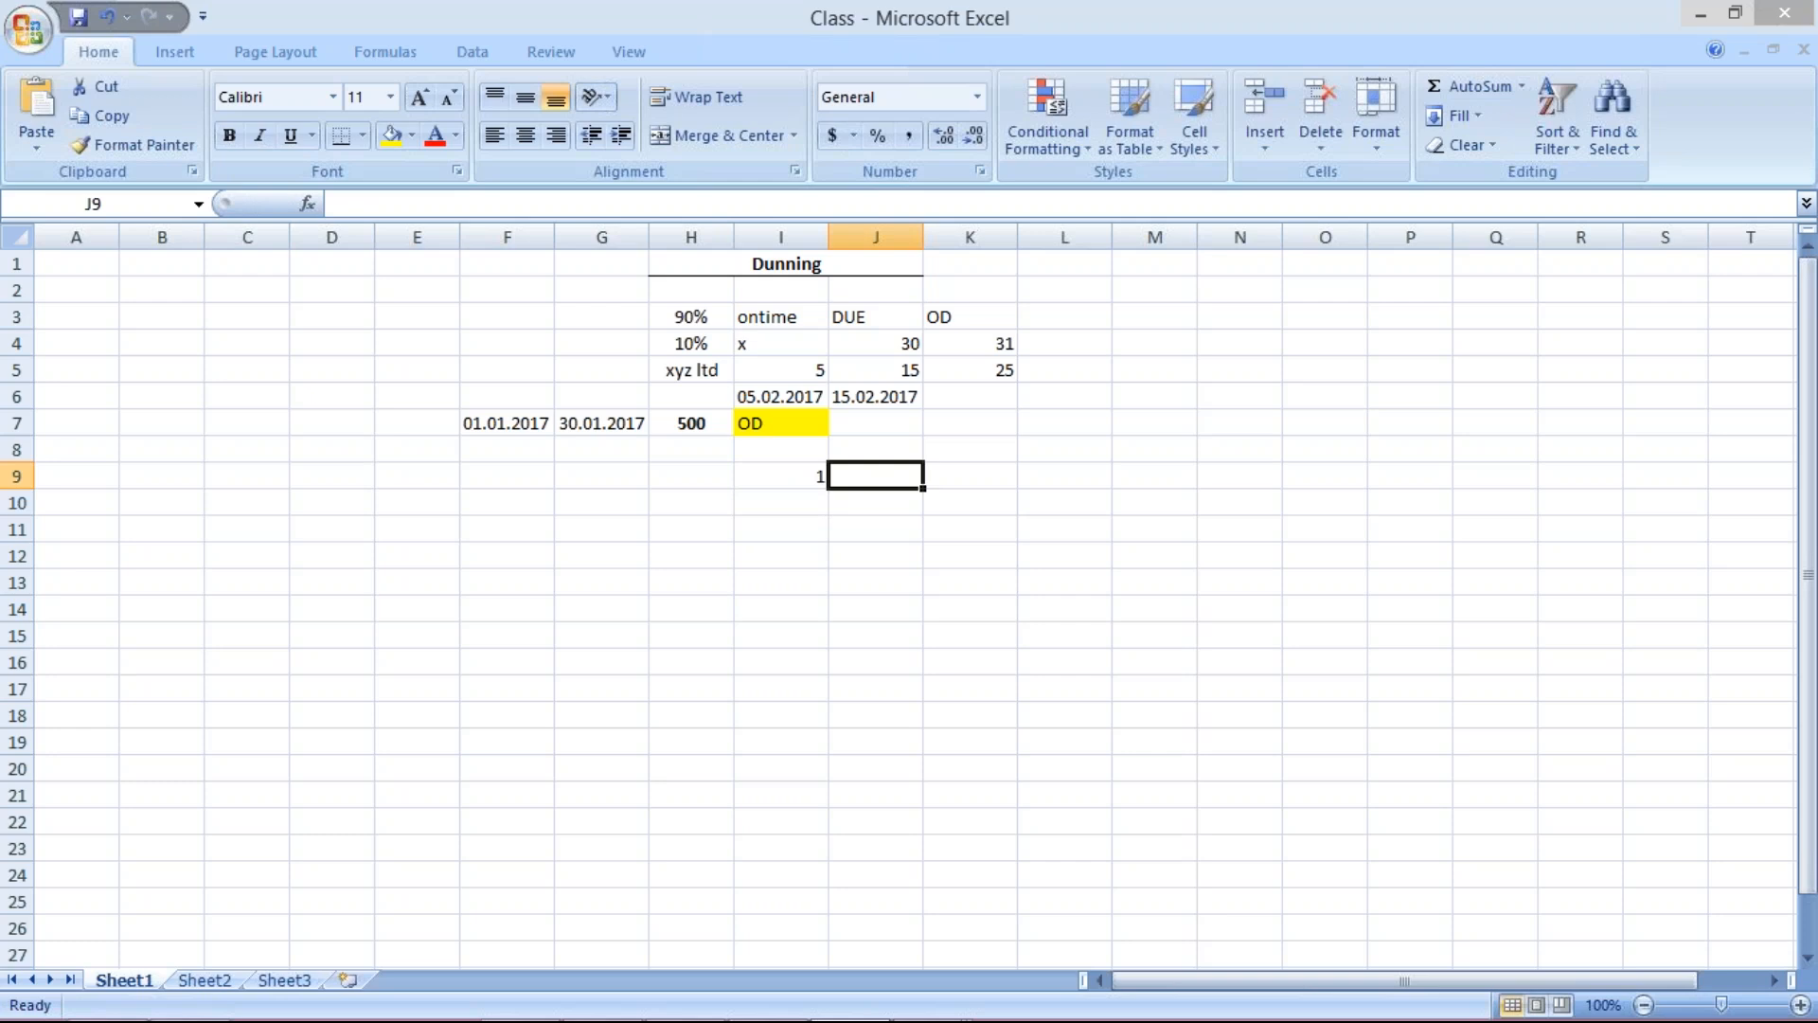
left_click(767, 475)
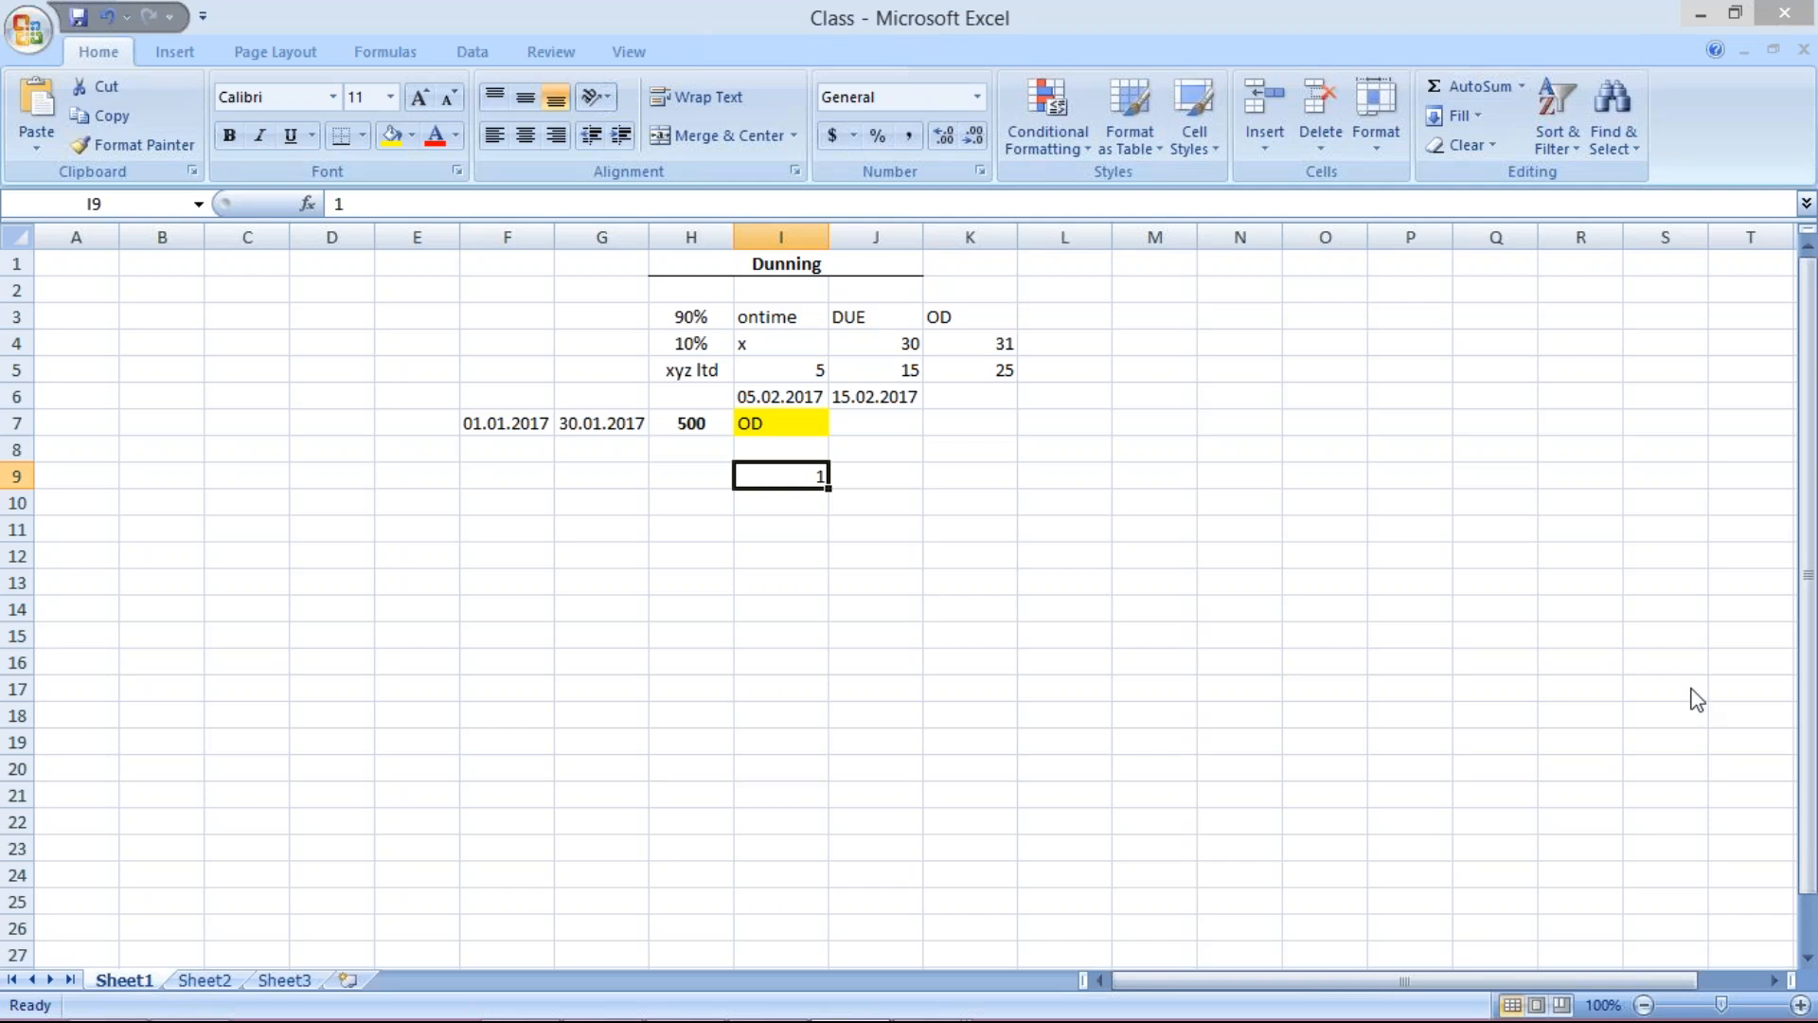
left_click(1802, 688)
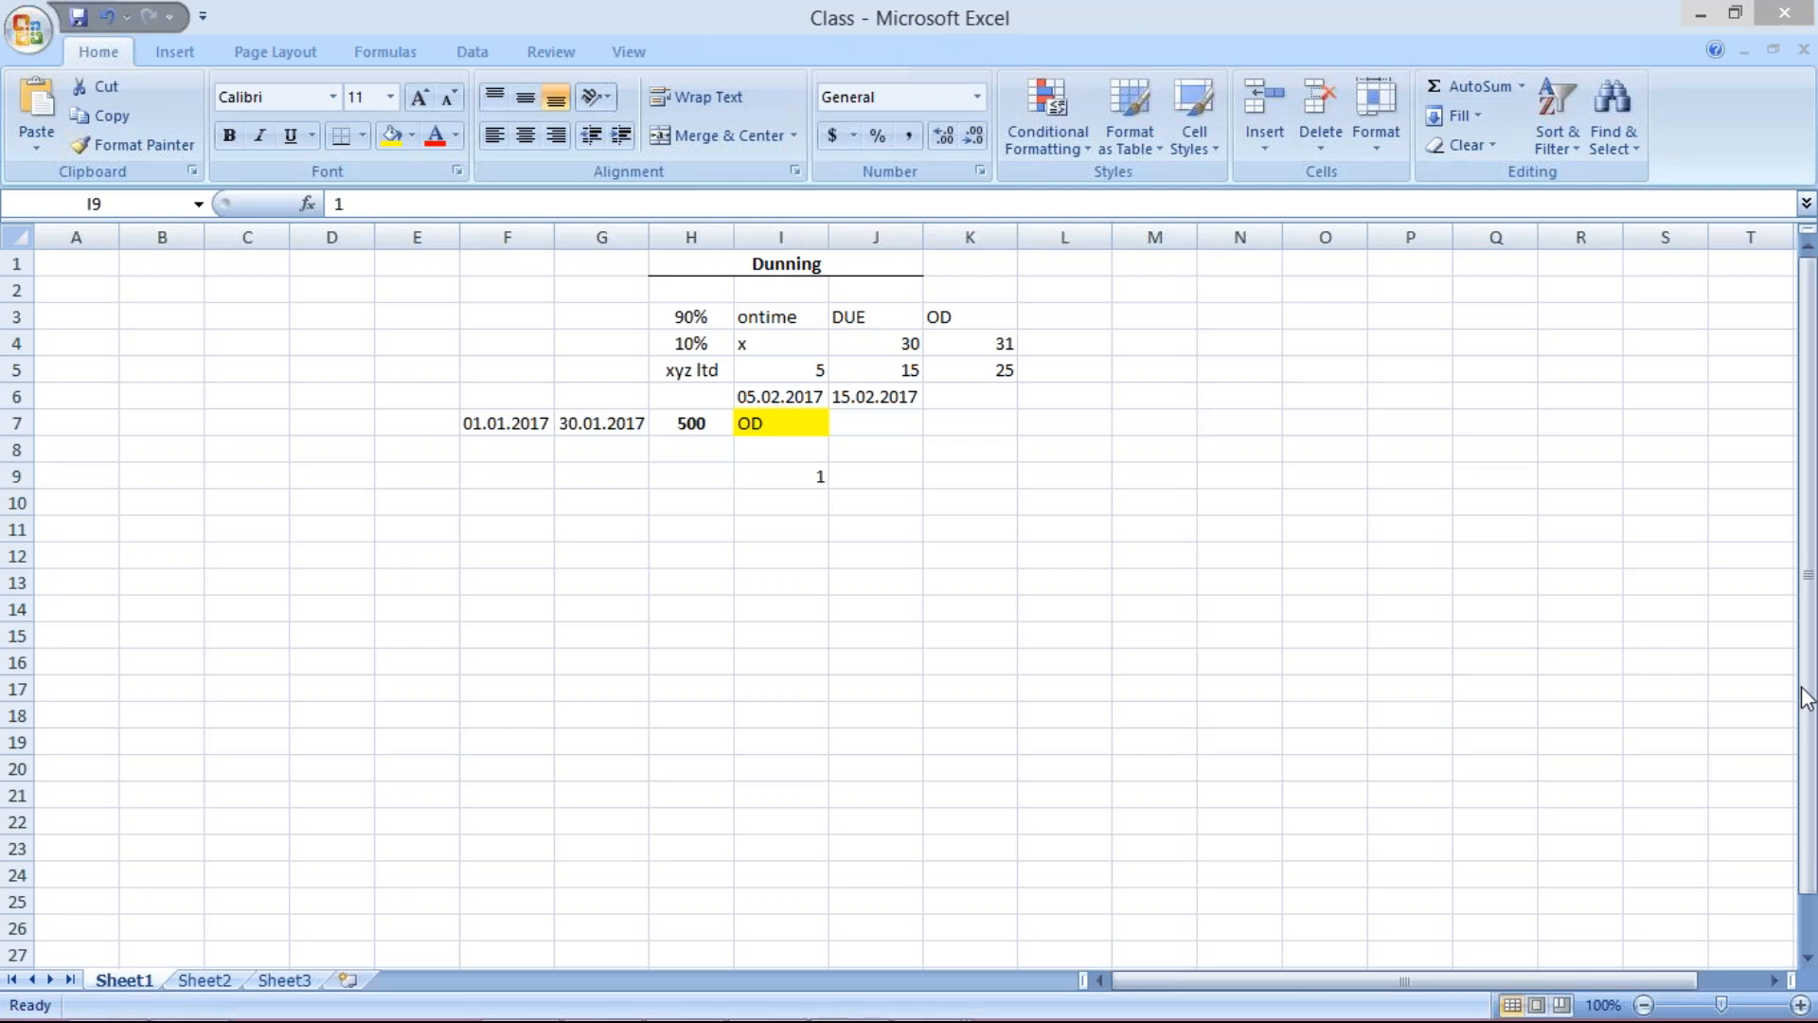